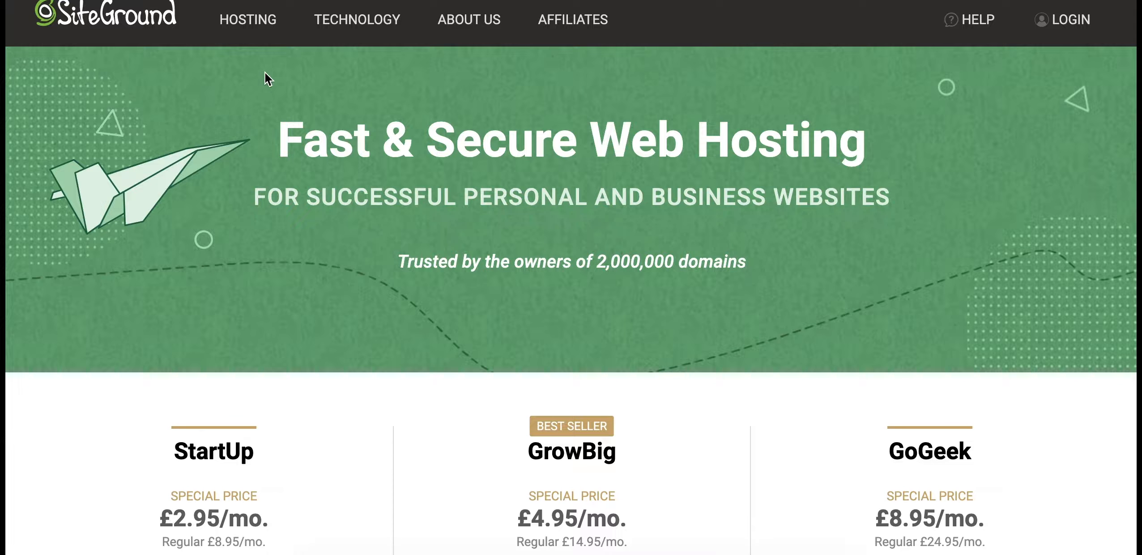
Compare the SiteGround hosting plans and pick the StartUp plan to begin checkout
{"action": "mouse_move", "coordinate": [245, 28]}
{"action": "scroll", "coordinate": [102, 400], "scroll_direction": "down", "scroll_amount": 5}
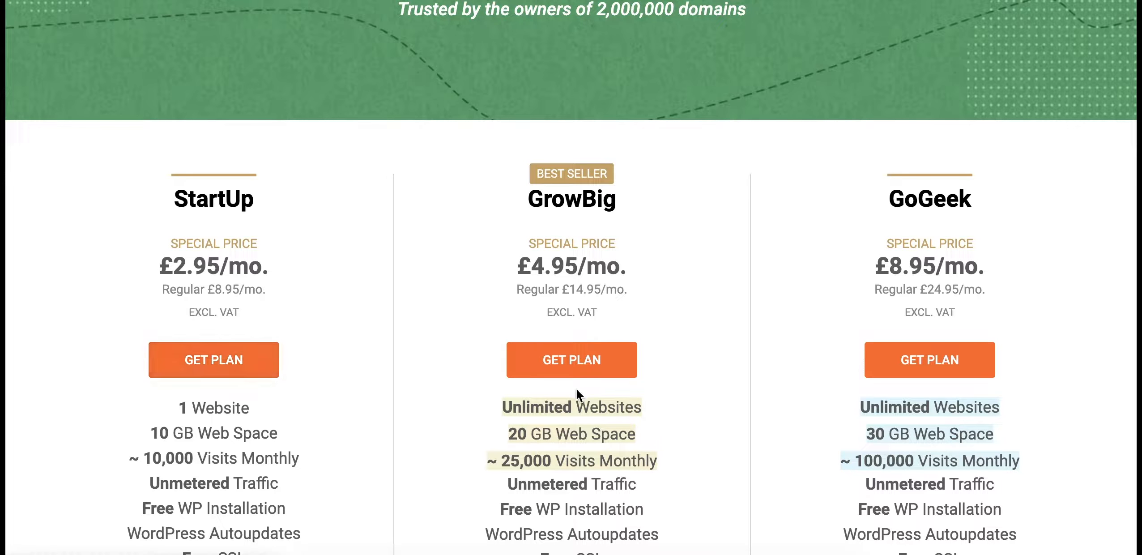
{"action": "scroll", "coordinate": [487, 417], "scroll_direction": "down", "scroll_amount": 5}
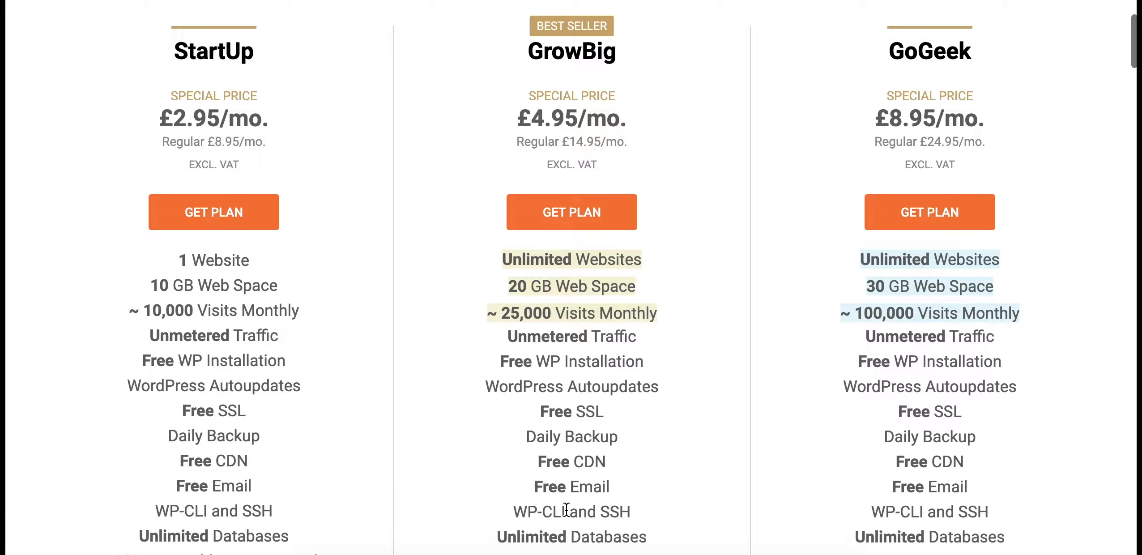
{"action": "left_click_drag", "start_coordinate": [685, 494], "coordinate": [471, 165]}
{"action": "scroll", "coordinate": [277, 215], "scroll_direction": "up", "scroll_amount": 1}
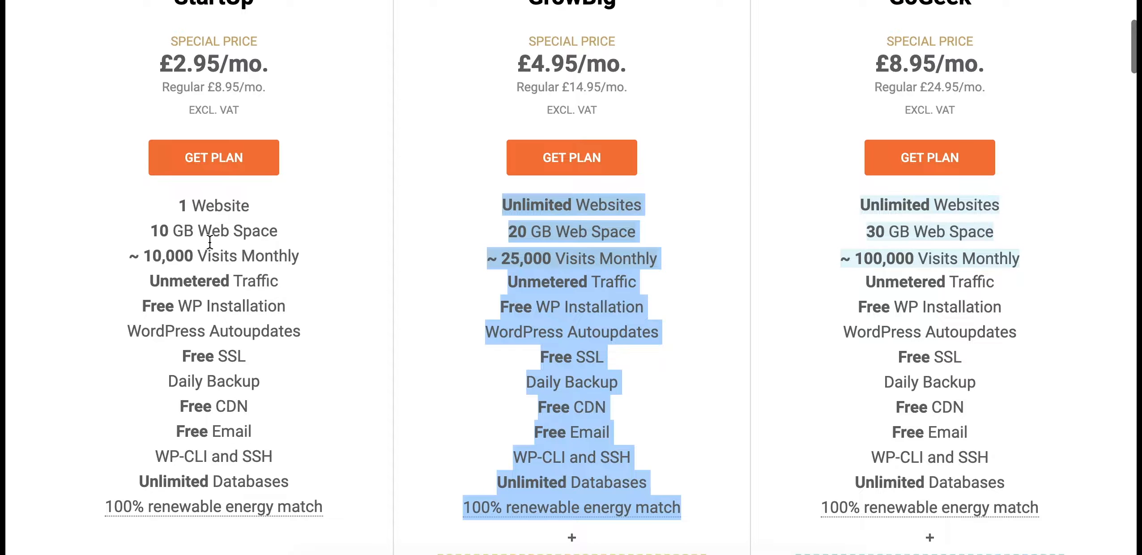
{"action": "scroll", "coordinate": [234, 208], "scroll_direction": "up", "scroll_amount": 2}
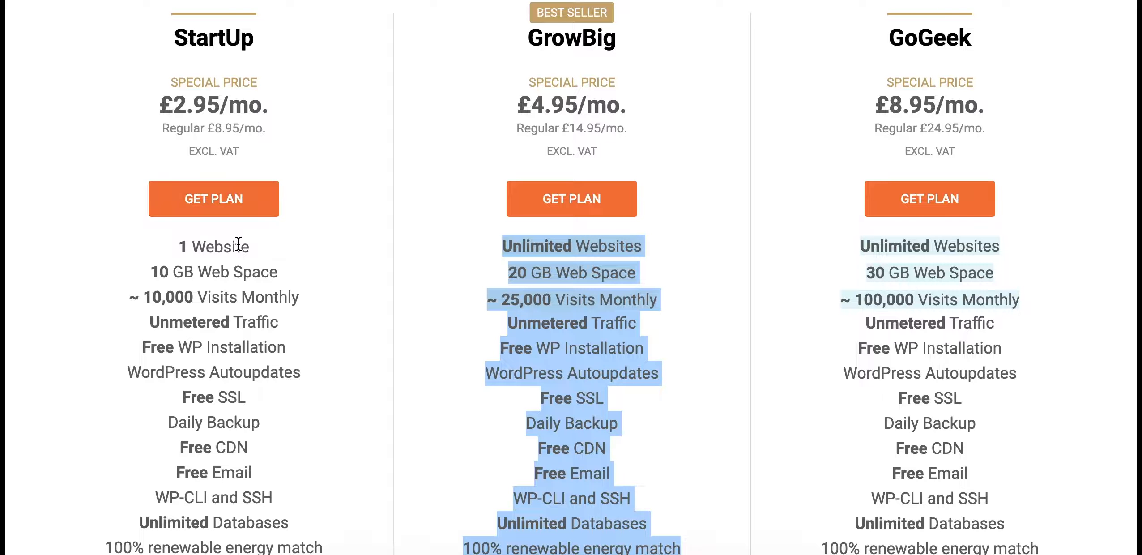
{"action": "left_click_drag", "start_coordinate": [501, 67], "coordinate": [610, 53]}
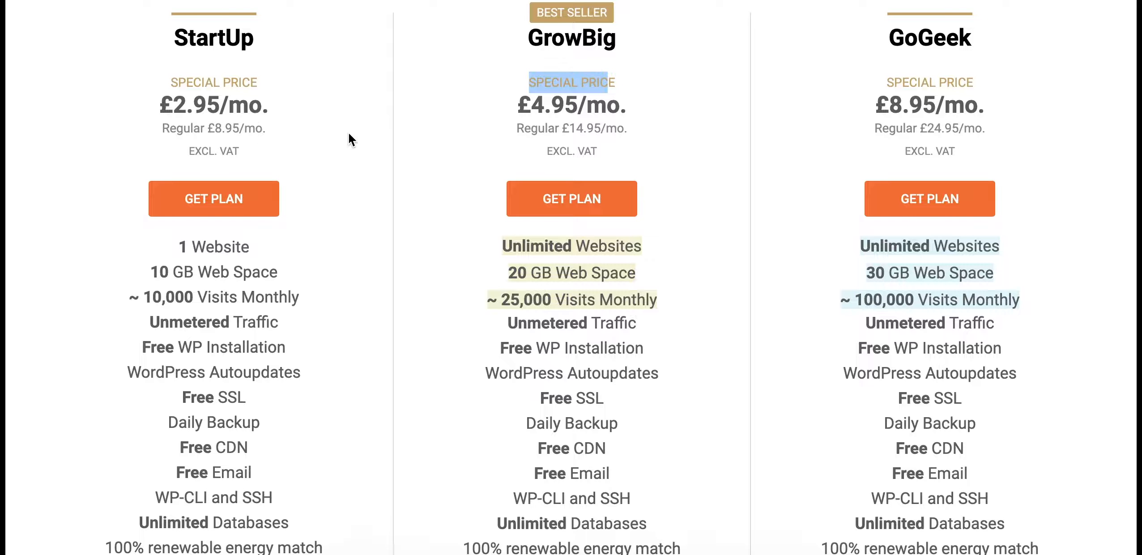
{"action": "left_click", "coordinate": [333, 147]}
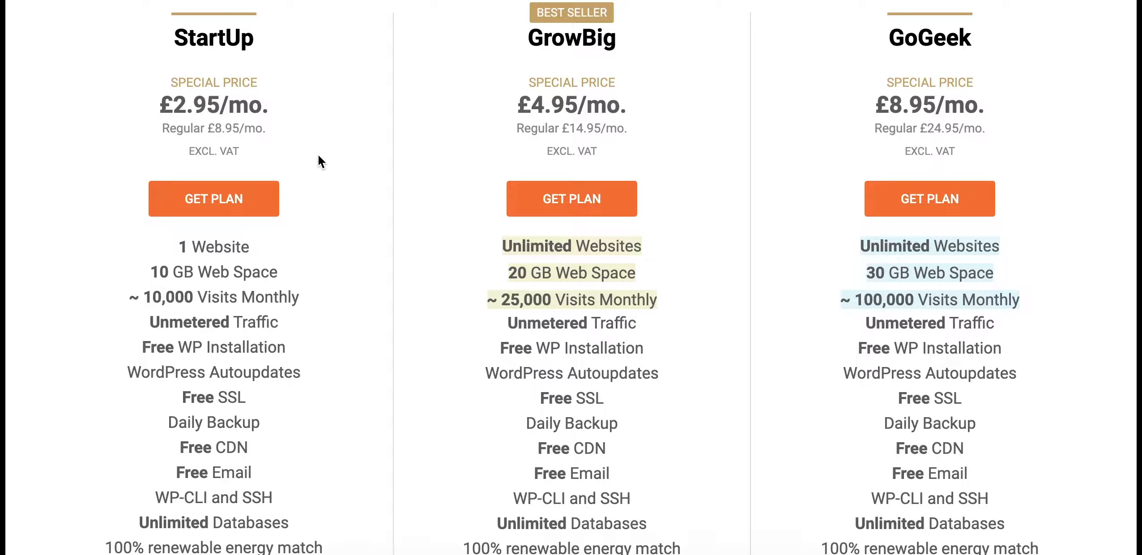
{"action": "left_click", "coordinate": [213, 215]}
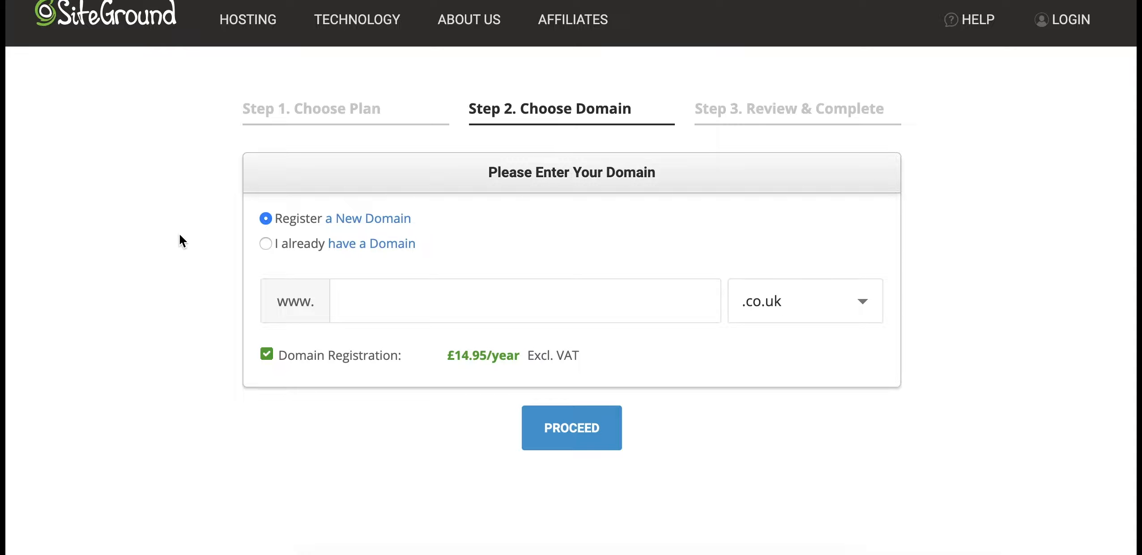
Register the new domain wplearners-test.co.uk and proceed to Review & Complete
{"action": "left_click", "coordinate": [267, 244]}
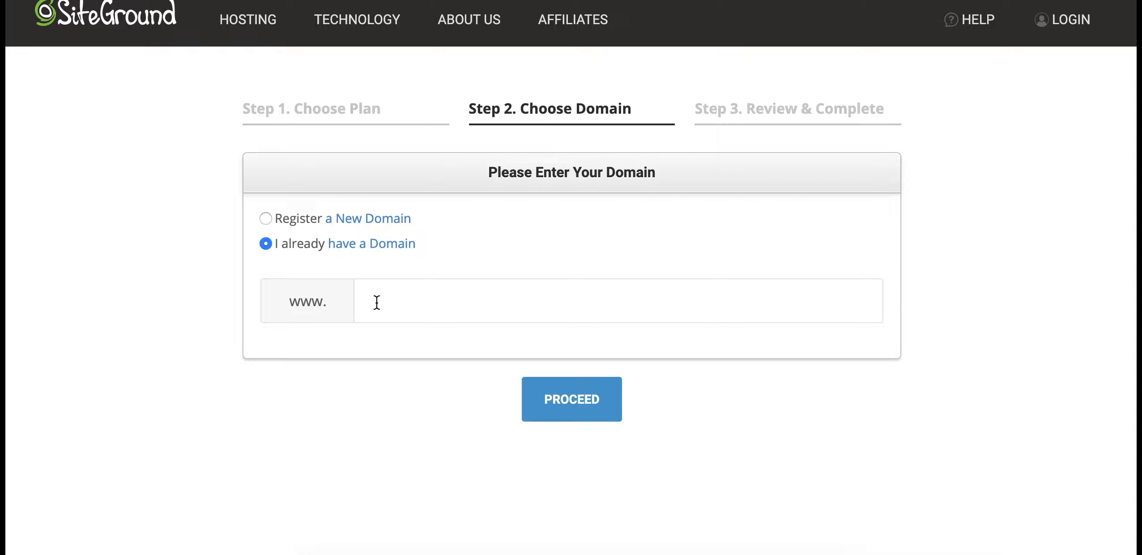
{"action": "left_click", "coordinate": [265, 218]}
{"action": "left_click", "coordinate": [411, 304]}
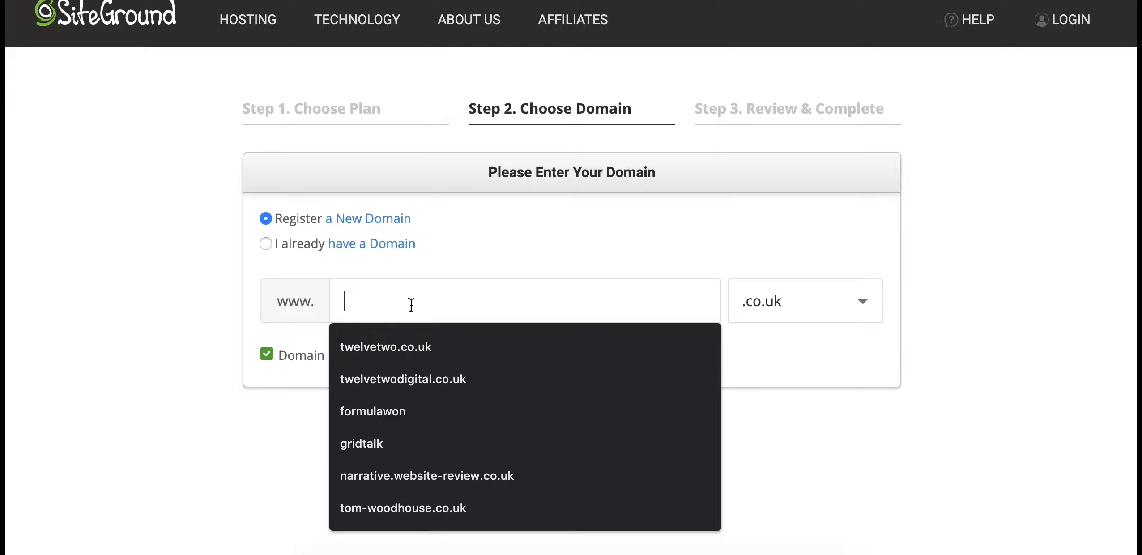
{"action": "type", "text": "wplear"}
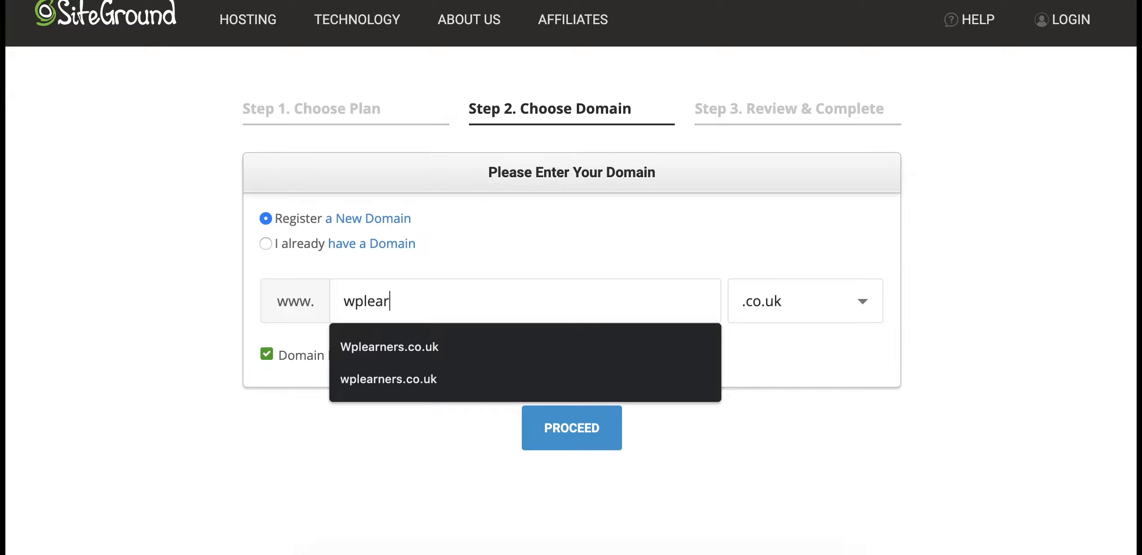
{"action": "type", "text": "ners-test"}
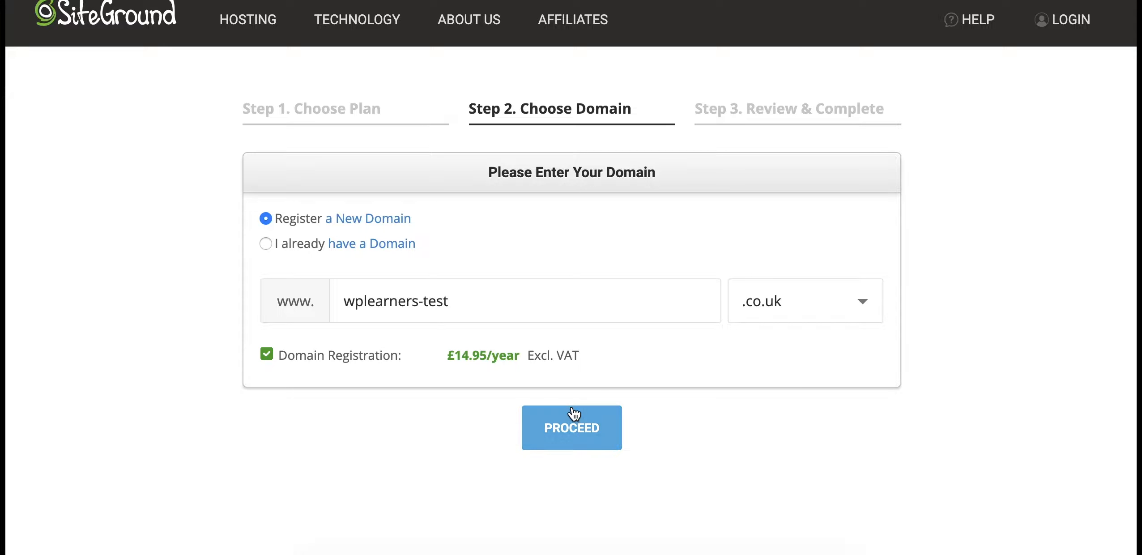
{"action": "left_click", "coordinate": [569, 433]}
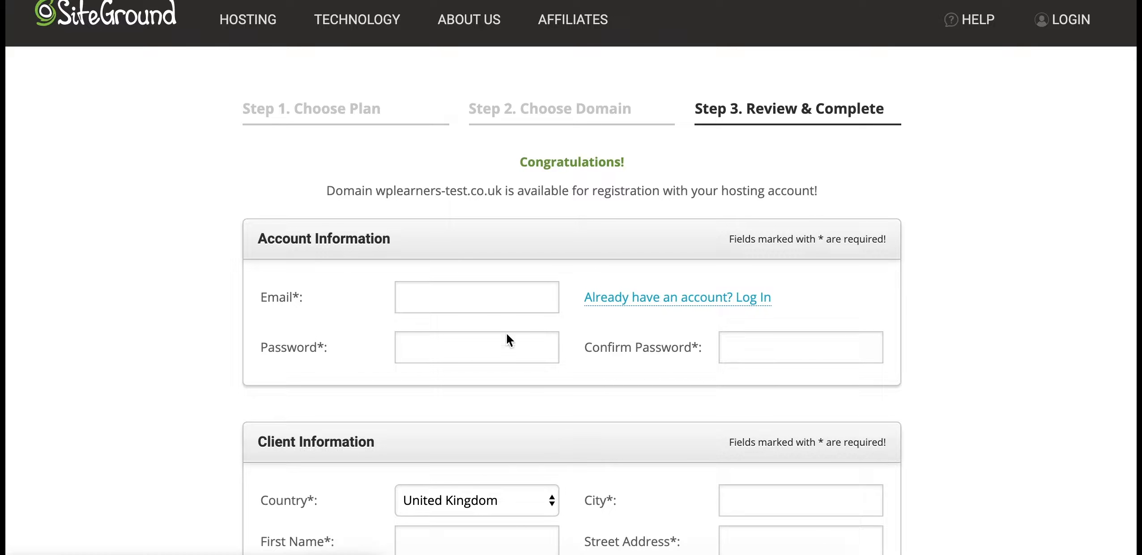
Dismiss the saved e-mail suggestions and scroll down the order form
{"action": "left_click", "coordinate": [470, 300]}
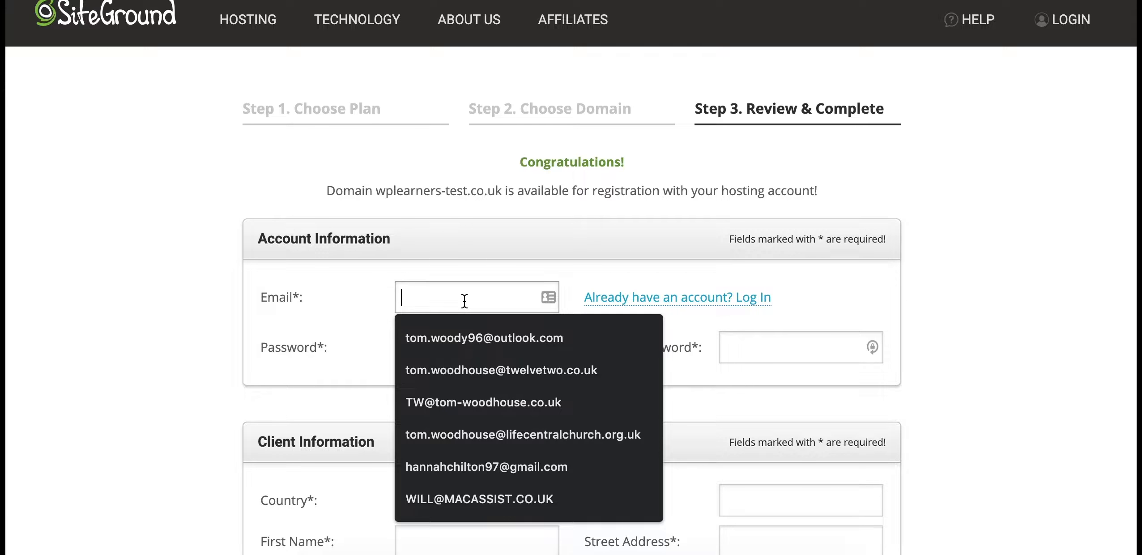
{"action": "left_click", "coordinate": [367, 325]}
{"action": "scroll", "coordinate": [437, 355], "scroll_direction": "down", "scroll_amount": 10}
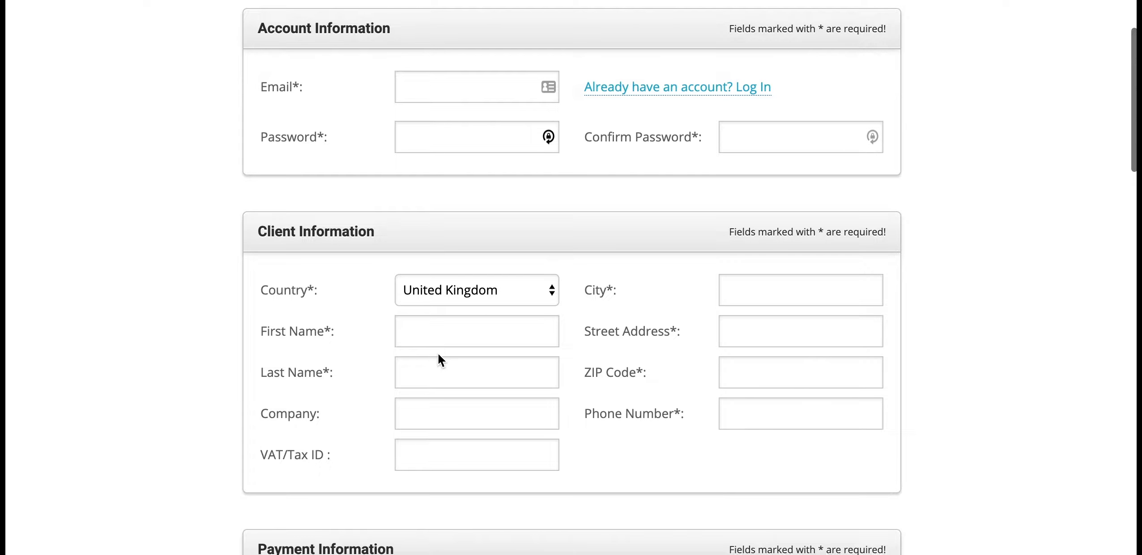
{"action": "scroll", "coordinate": [438, 356], "scroll_direction": "down", "scroll_amount": 4}
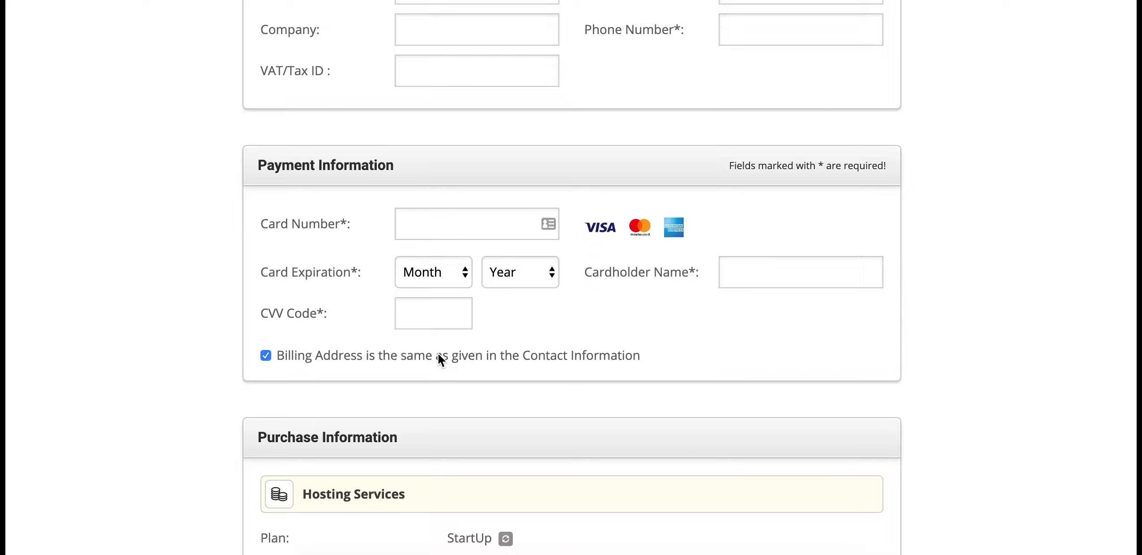
{"action": "scroll", "coordinate": [439, 353], "scroll_direction": "down", "scroll_amount": 5}
{"action": "scroll", "coordinate": [438, 352], "scroll_direction": "down", "scroll_amount": 2}
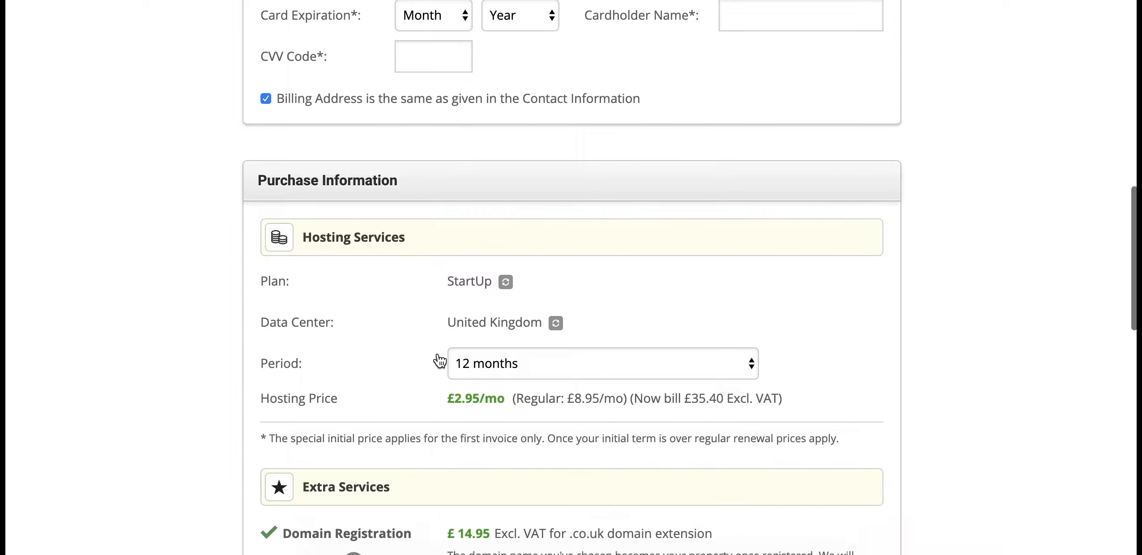
Keep the StartUp hosting period at 12 months and review the order totals
{"action": "left_click", "coordinate": [499, 329]}
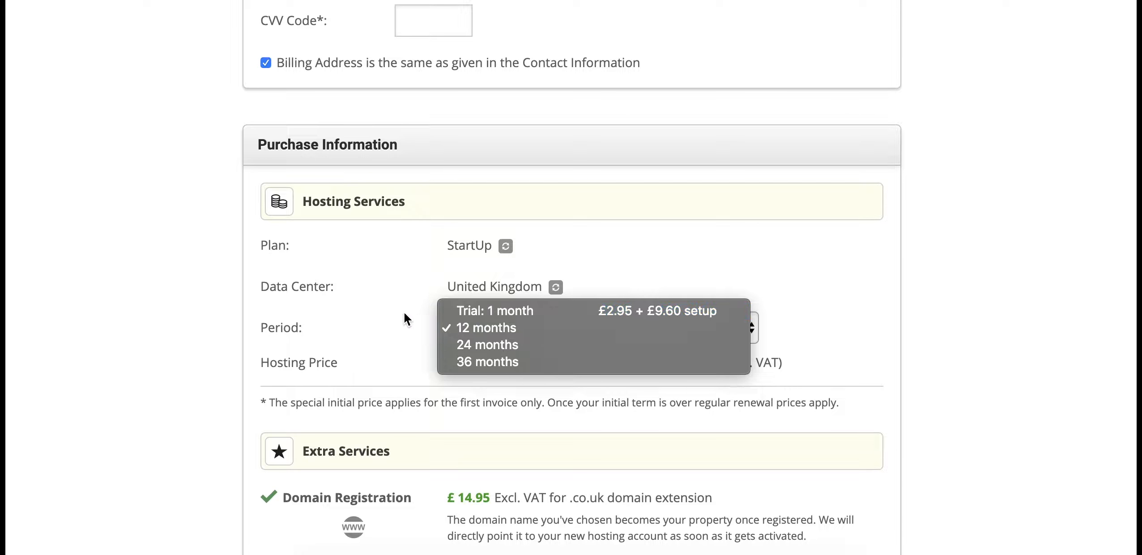
{"action": "left_click", "coordinate": [363, 316]}
{"action": "scroll", "coordinate": [407, 385], "scroll_direction": "down", "scroll_amount": 2}
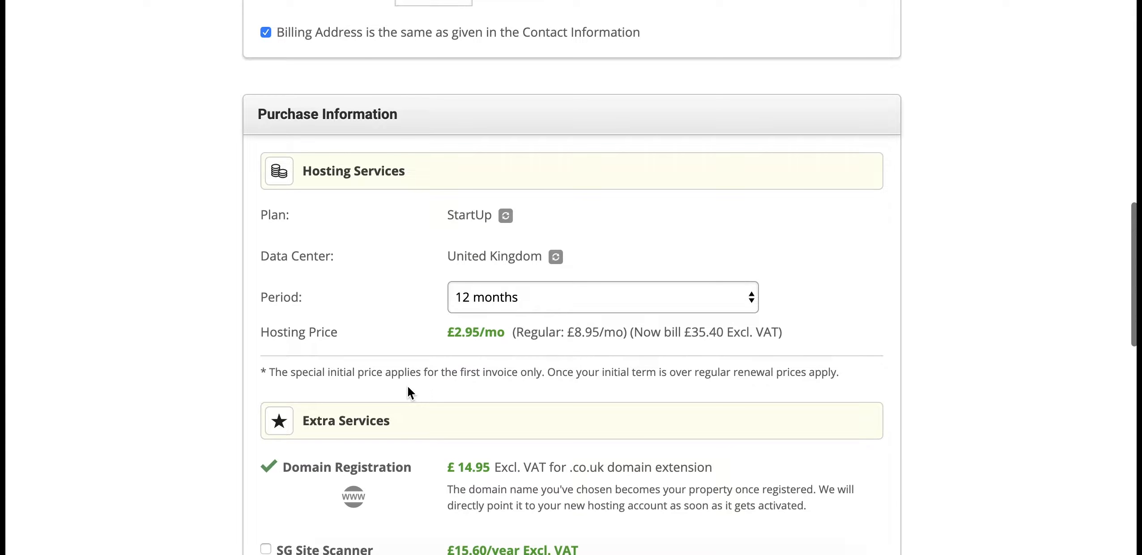
{"action": "left_click", "coordinate": [480, 290]}
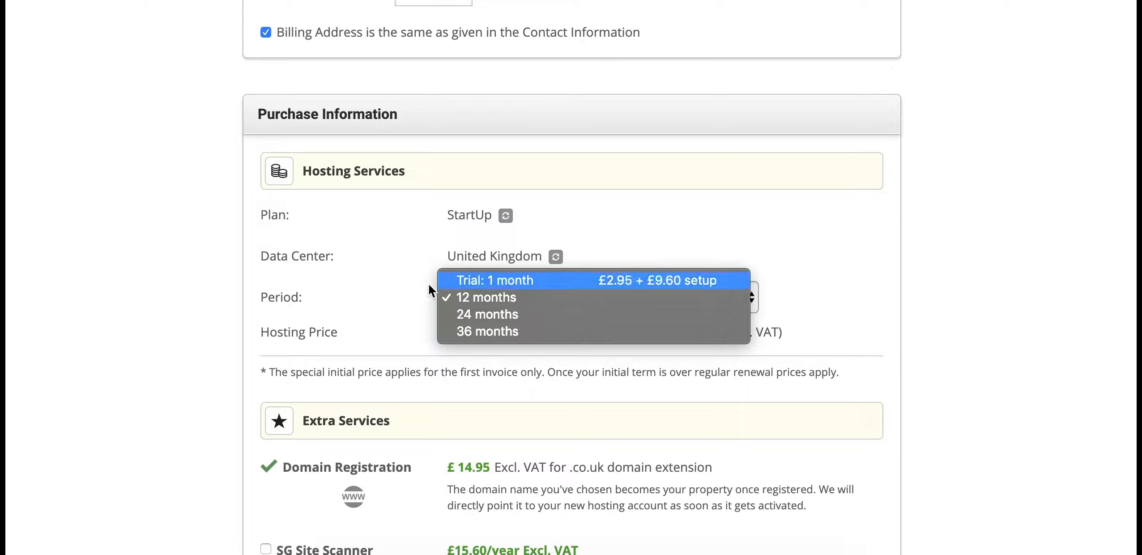
{"action": "left_click", "coordinate": [395, 288]}
{"action": "scroll", "coordinate": [396, 291], "scroll_direction": "down", "scroll_amount": 5}
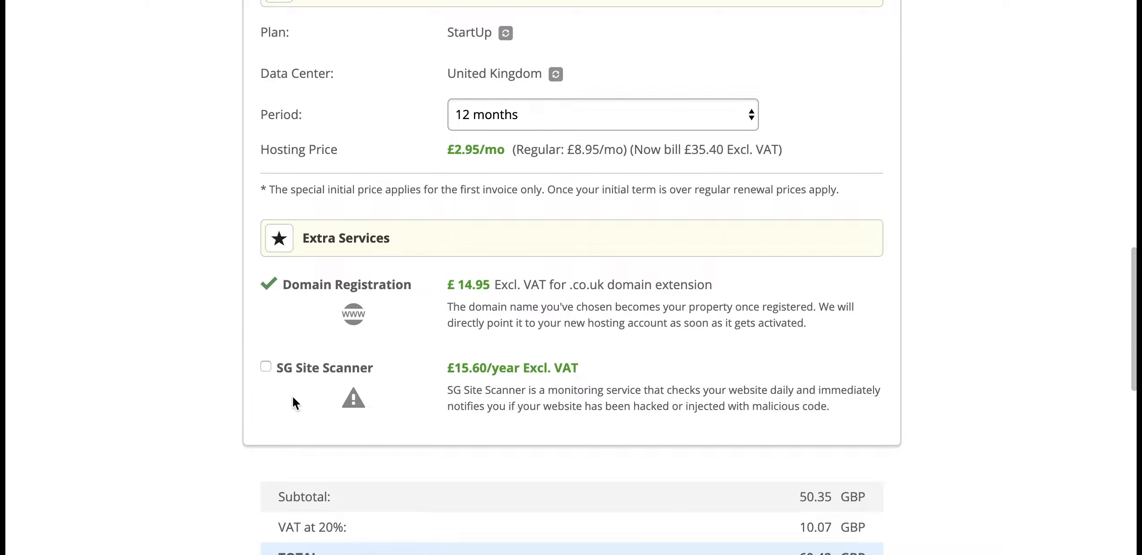
{"action": "scroll", "coordinate": [381, 376], "scroll_direction": "down", "scroll_amount": 4}
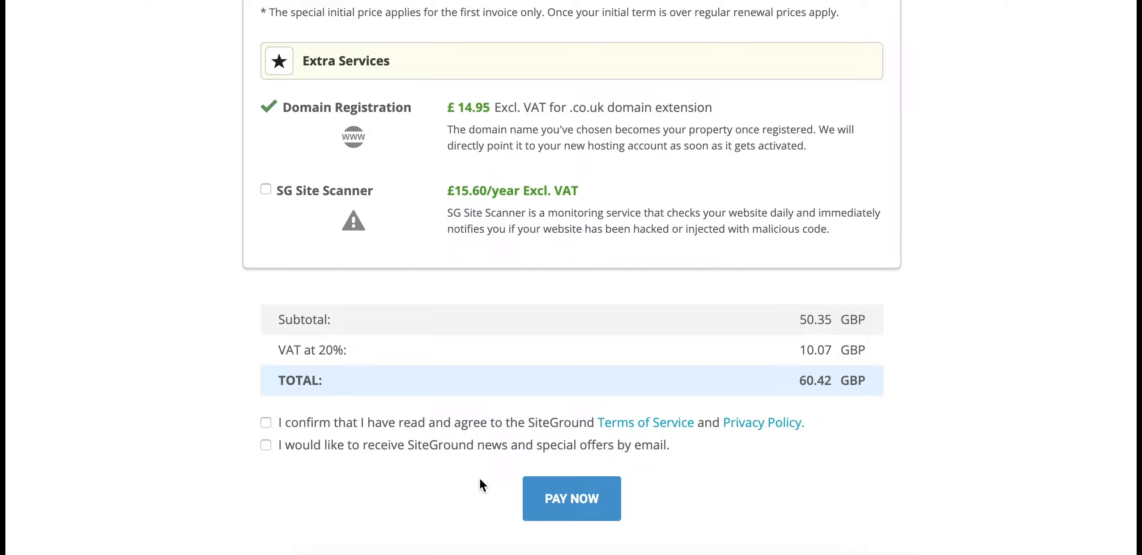
{"action": "scroll", "coordinate": [450, 353], "scroll_direction": "up", "scroll_amount": 15}
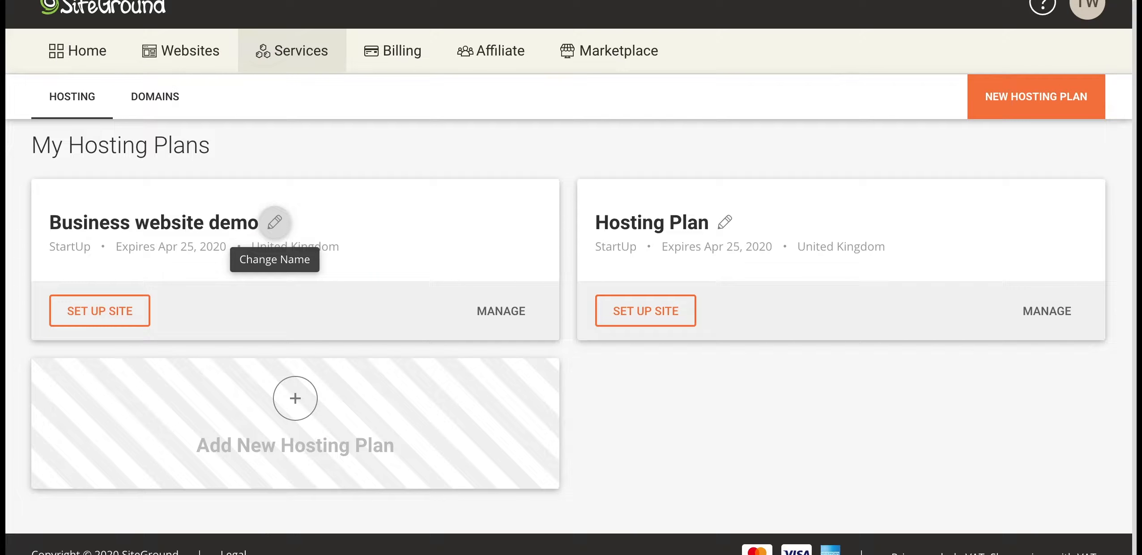
Go via account Home back to Services and set up a site on Business website demo
{"action": "left_click", "coordinate": [74, 52]}
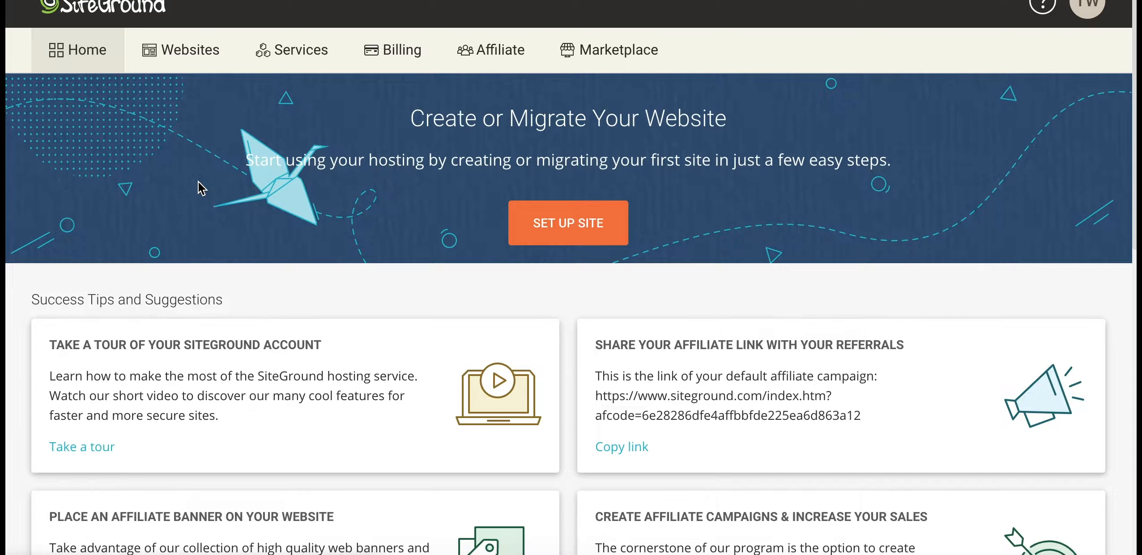
{"action": "scroll", "coordinate": [200, 186], "scroll_direction": "down", "scroll_amount": 10}
{"action": "scroll", "coordinate": [198, 181], "scroll_direction": "down", "scroll_amount": 2}
{"action": "scroll", "coordinate": [827, 276], "scroll_direction": "up", "scroll_amount": 13}
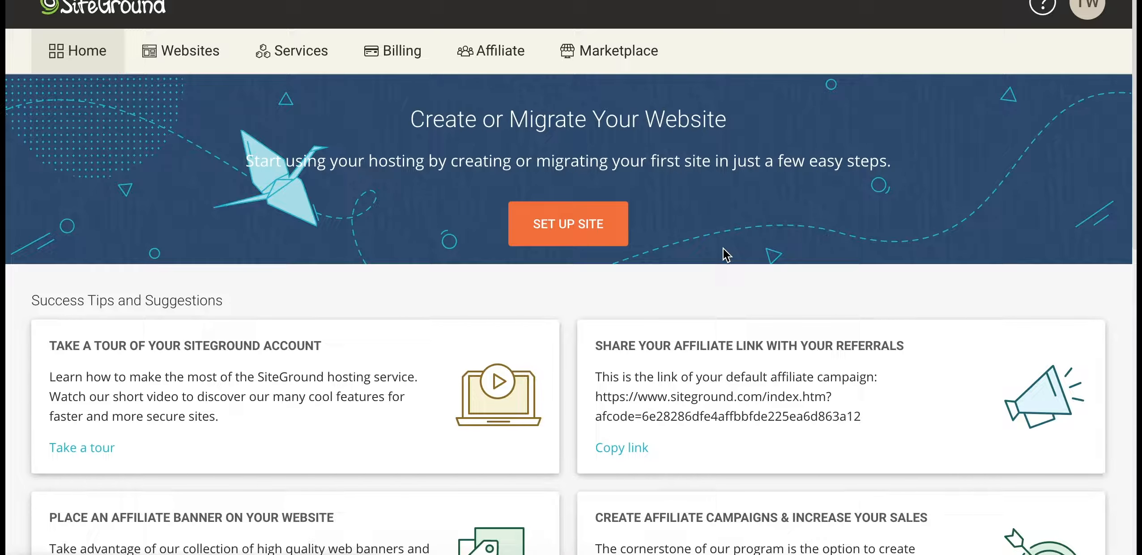
{"action": "left_click", "coordinate": [304, 61]}
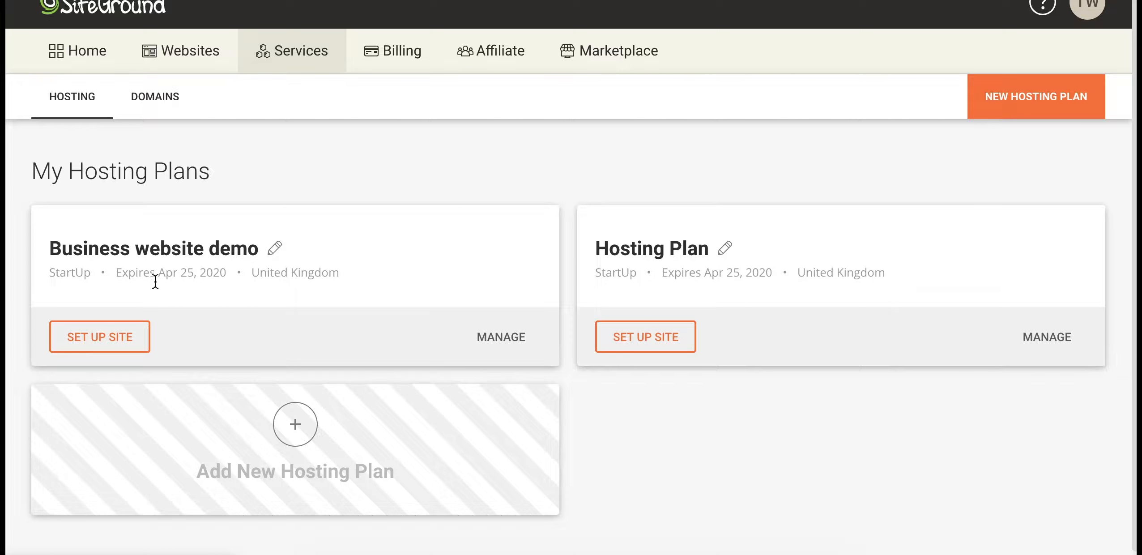
{"action": "left_click", "coordinate": [129, 342]}
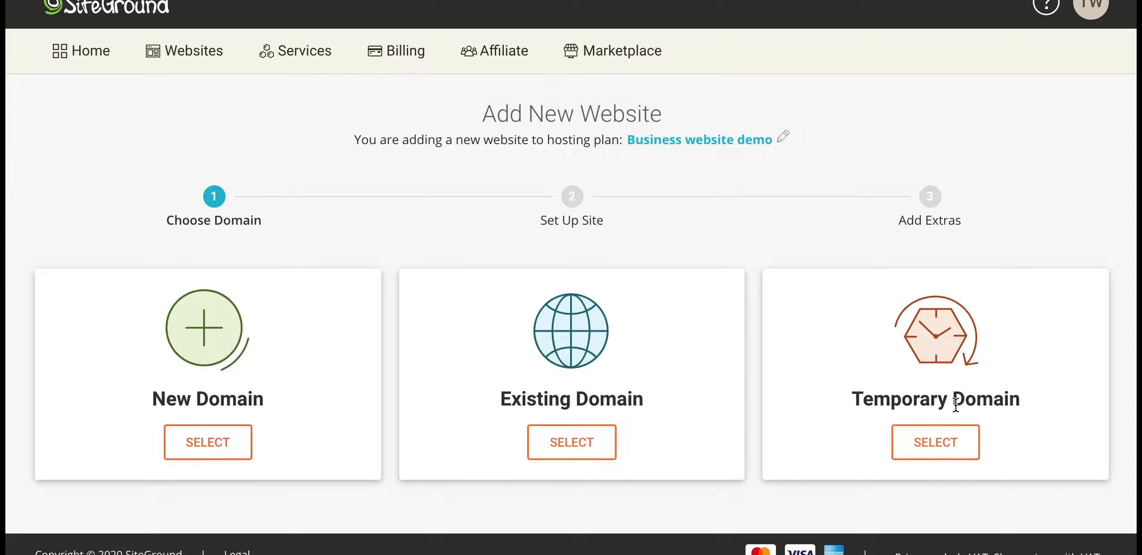
{"action": "left_click", "coordinate": [938, 447]}
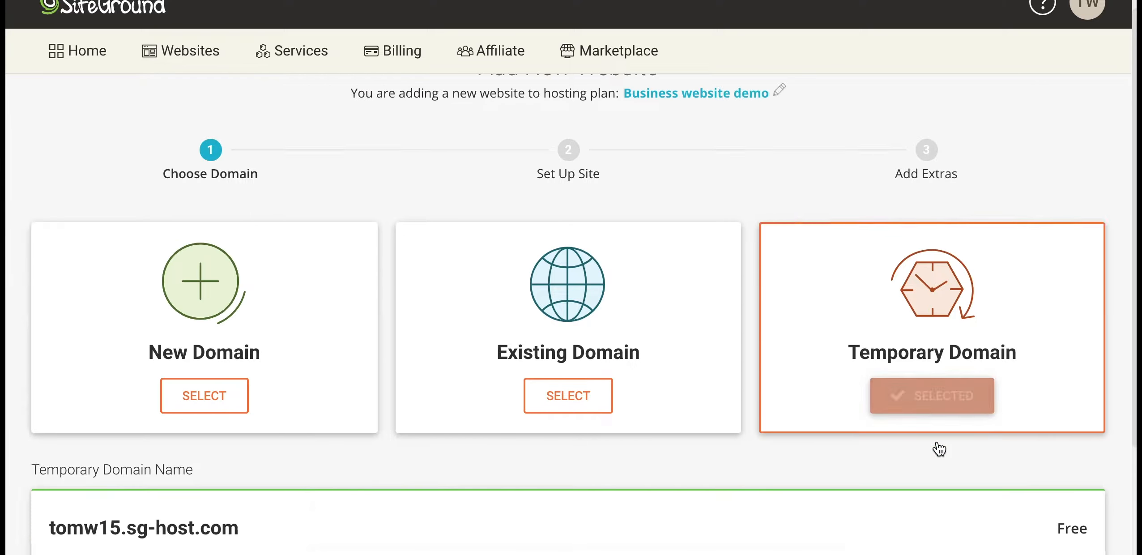
{"action": "left_click", "coordinate": [583, 450]}
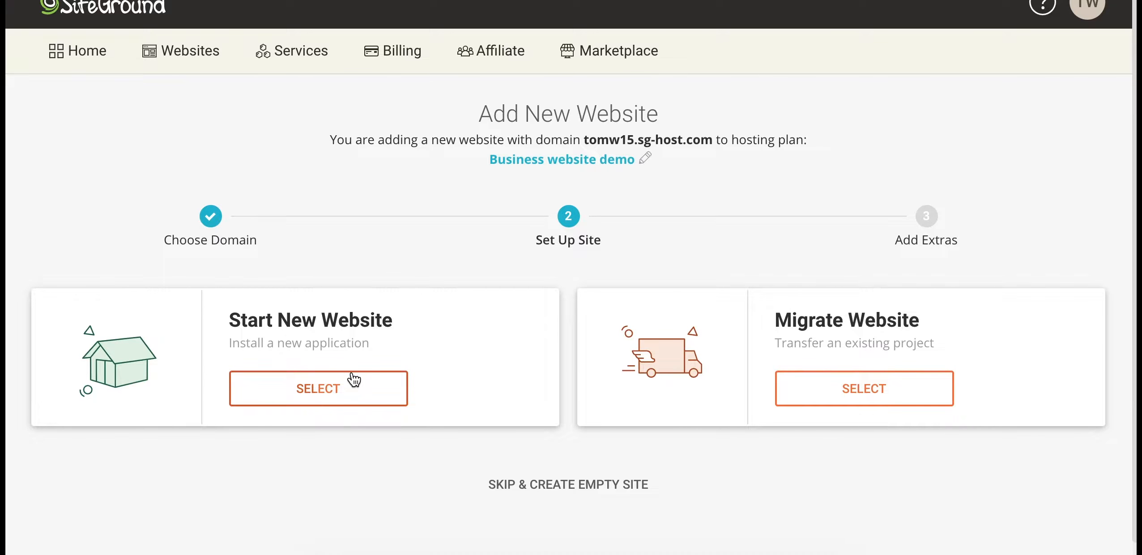
{"action": "left_click", "coordinate": [340, 393]}
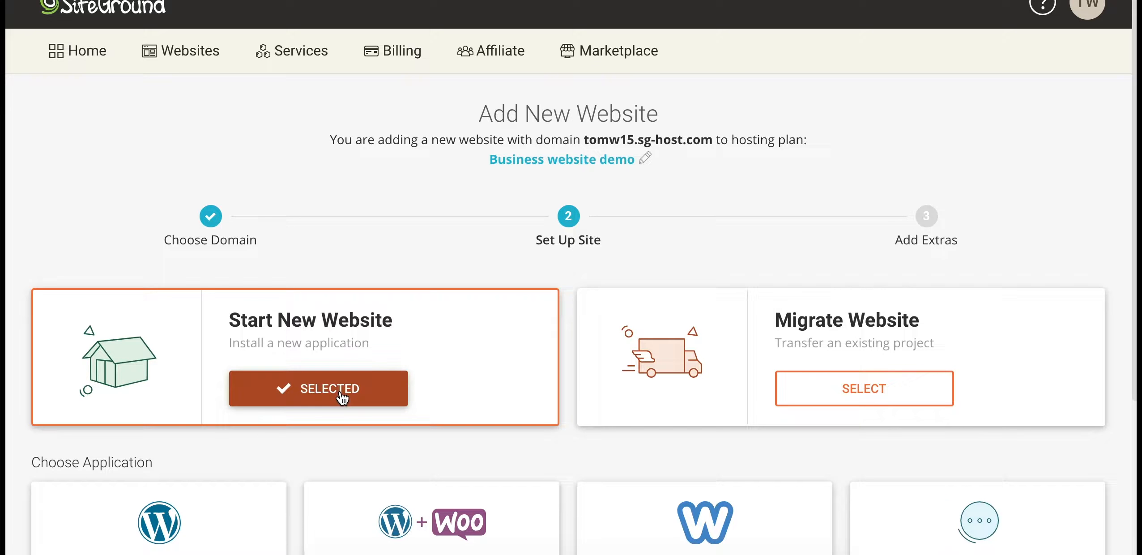
{"action": "scroll", "coordinate": [341, 393], "scroll_direction": "down", "scroll_amount": 3}
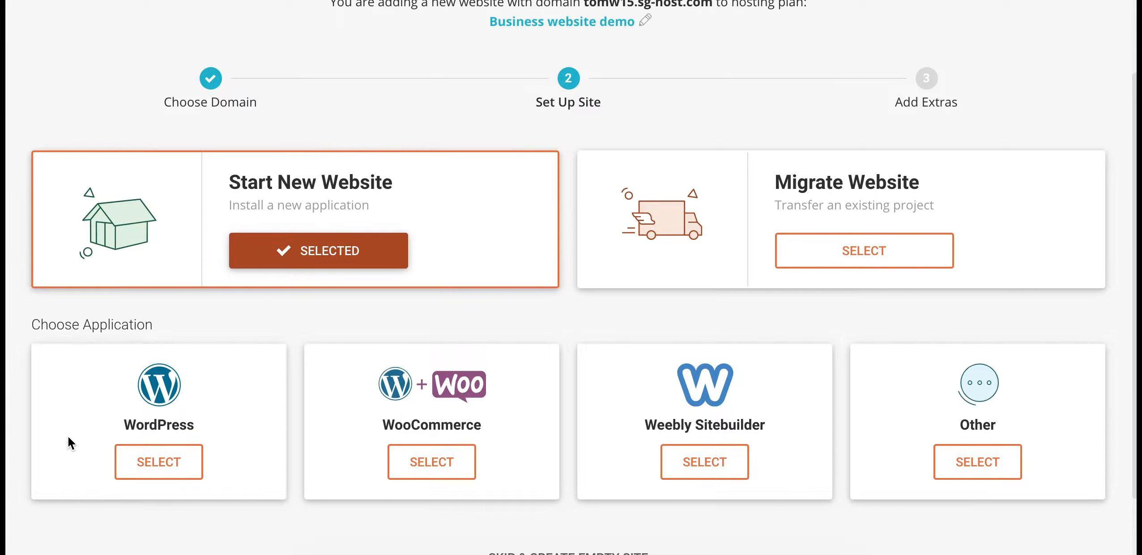
{"action": "scroll", "coordinate": [233, 423], "scroll_direction": "down", "scroll_amount": 2}
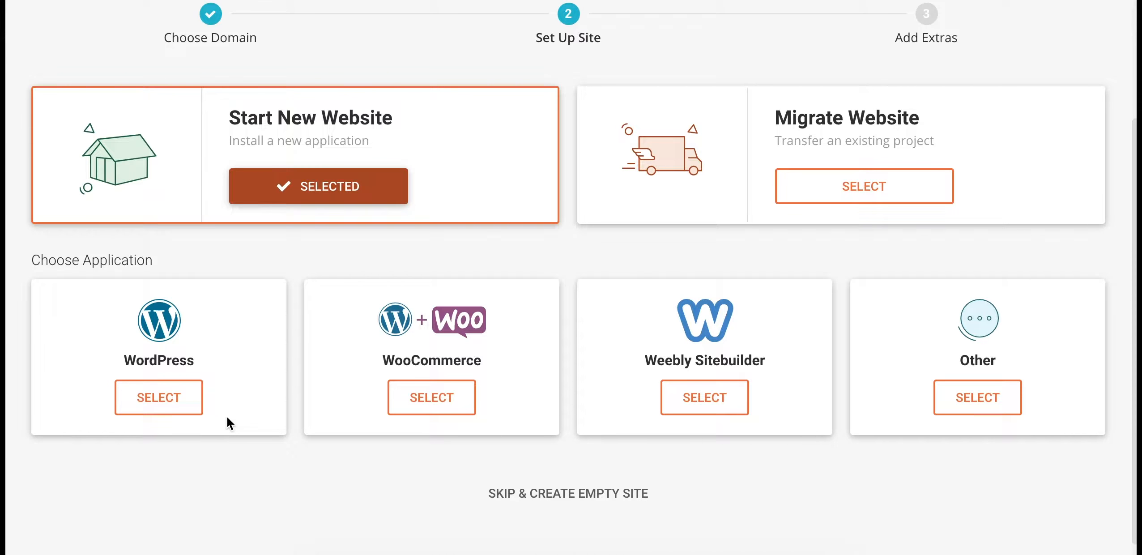
Select WordPress, enter the admin login e-mail and password, and continue to Add Extras
{"action": "left_click", "coordinate": [139, 402]}
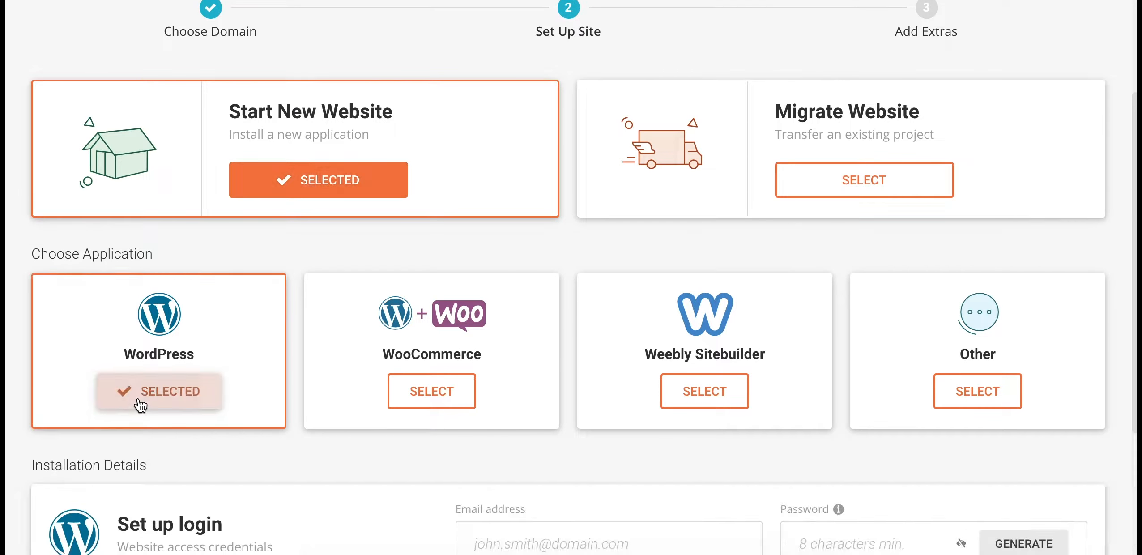
{"action": "left_click", "coordinate": [531, 298]}
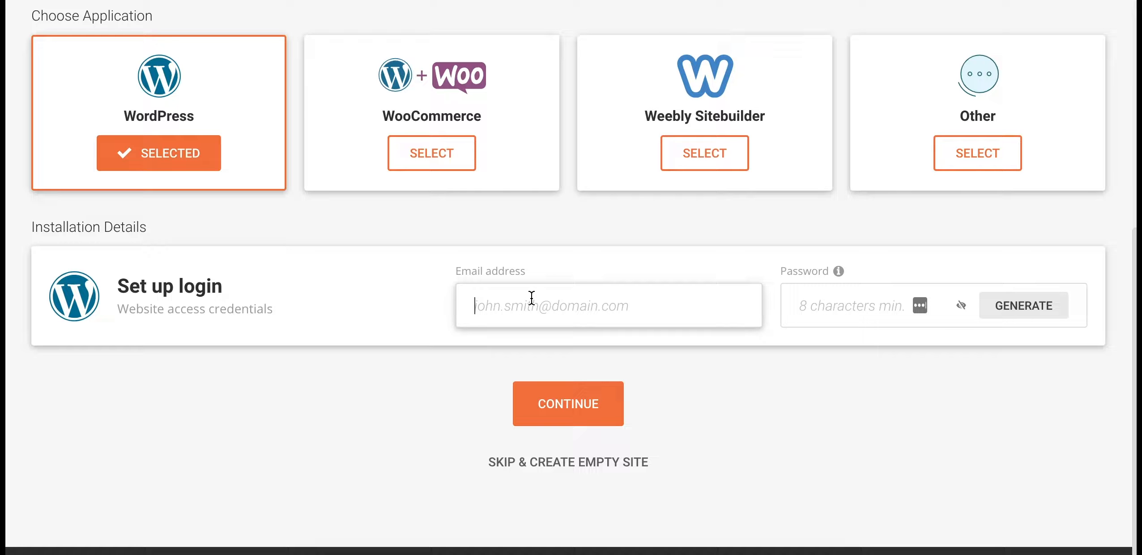
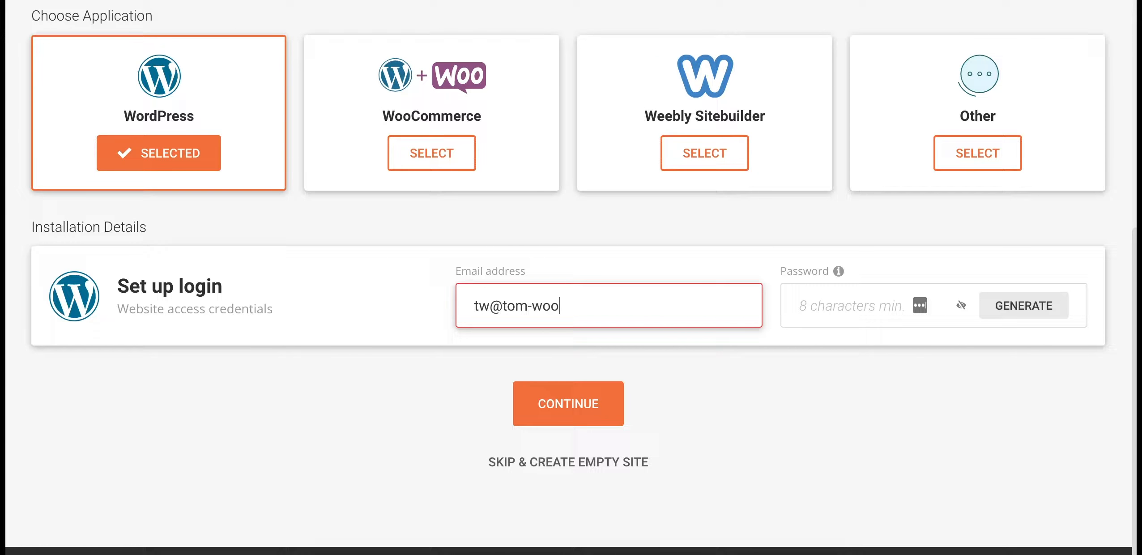
{"action": "left_click", "coordinate": [819, 306]}
{"action": "type", "text": "•"}
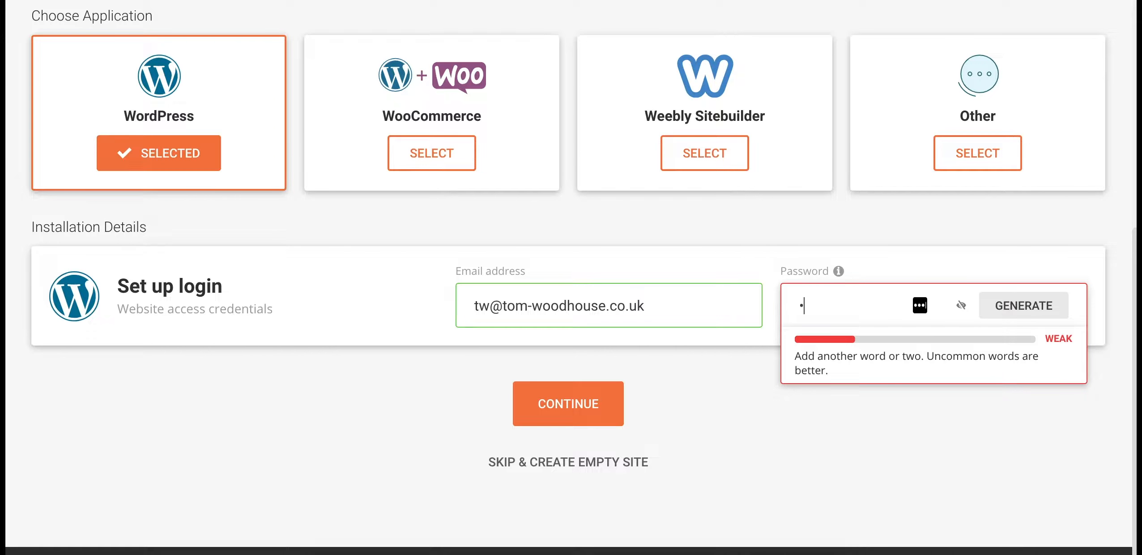
{"action": "type", "text": "••••••••"}
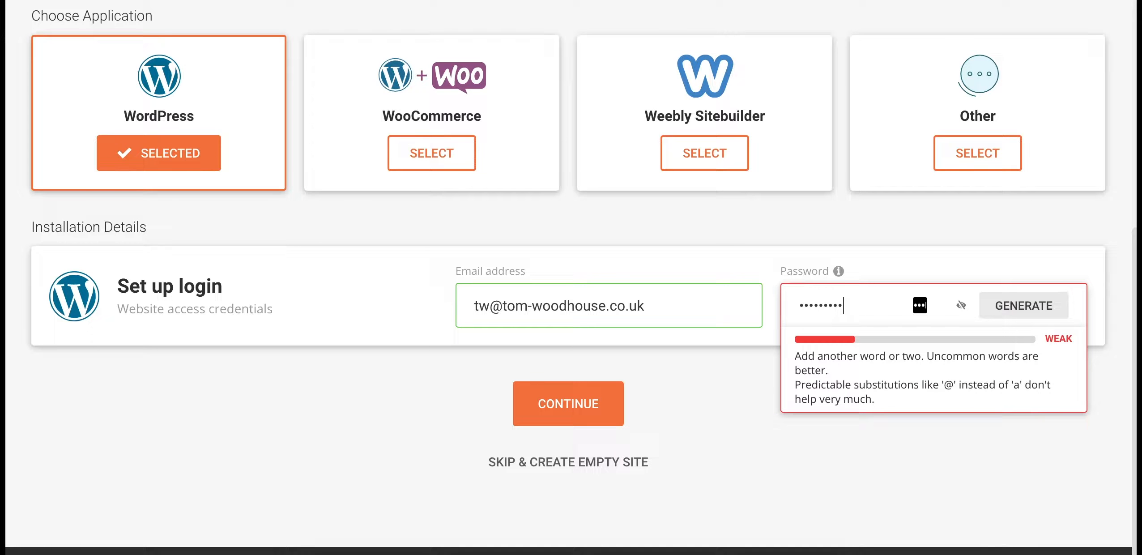
{"action": "type", "text": "••••"}
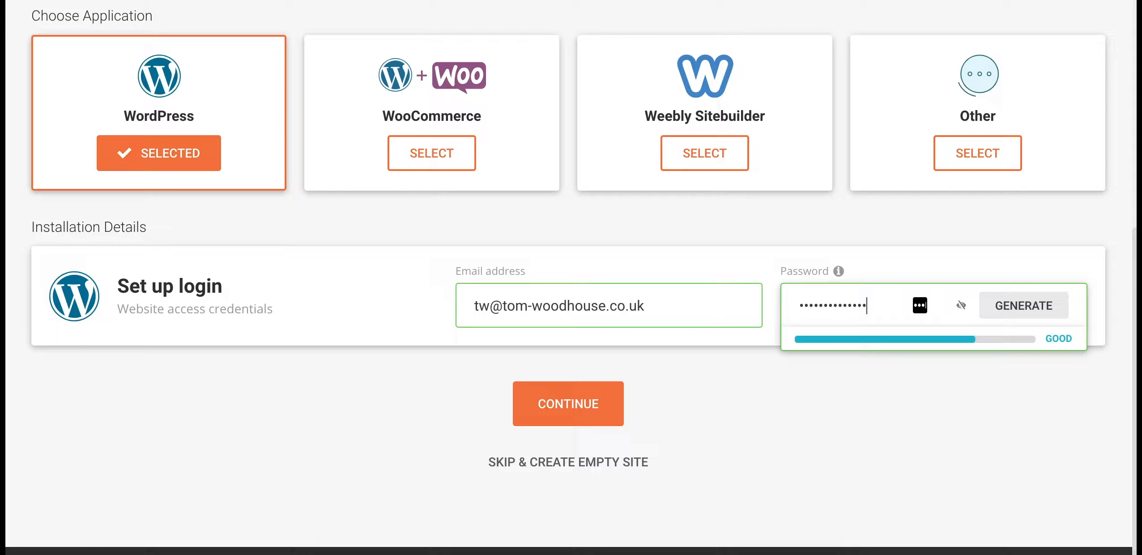
{"action": "left_click", "coordinate": [575, 411]}
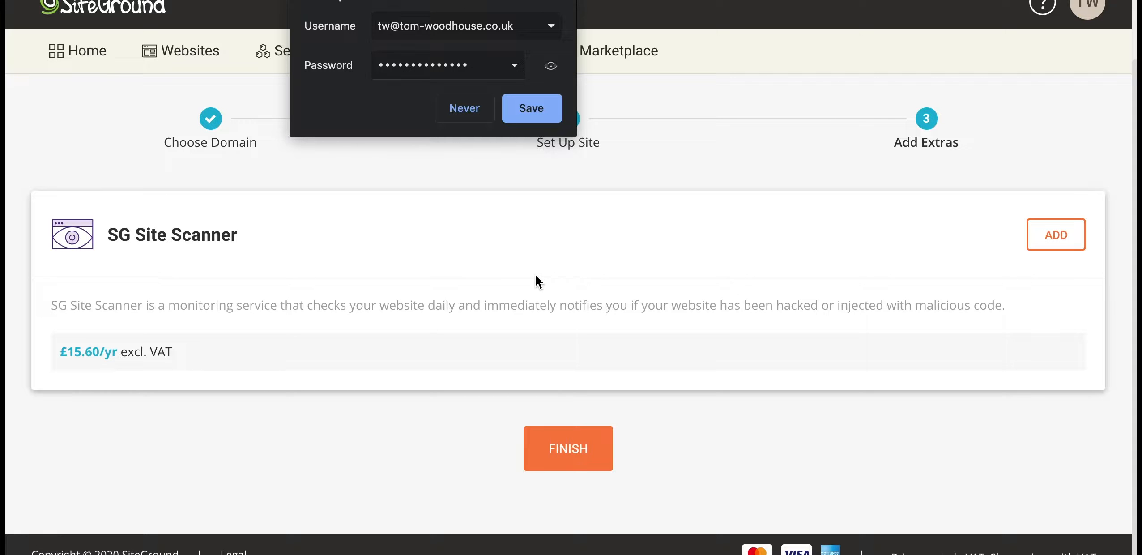
Dismiss the save-password prompt and finish the site setup without extras
{"action": "left_click", "coordinate": [564, 2]}
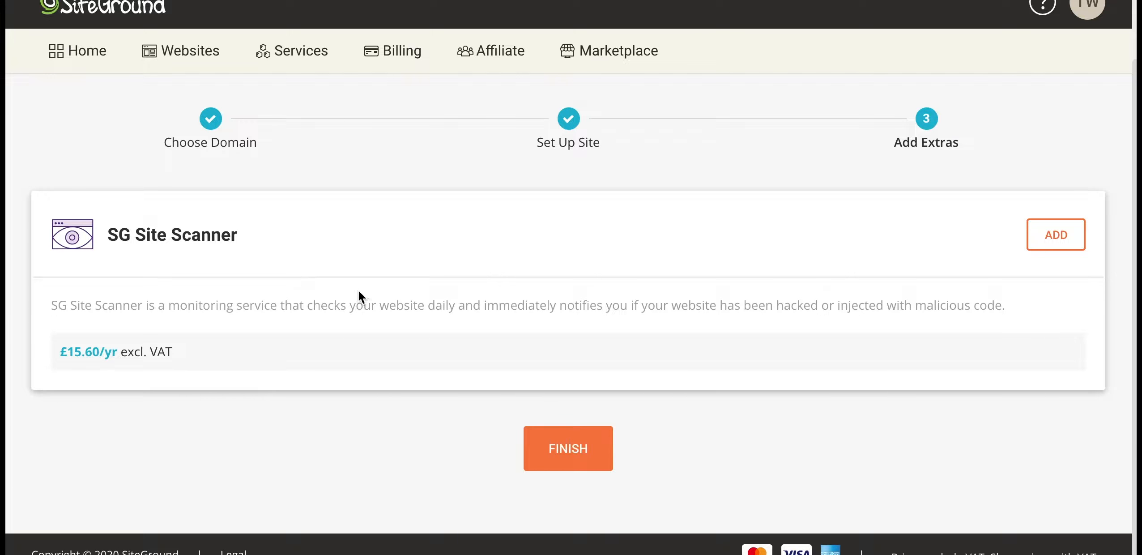
{"action": "left_click", "coordinate": [552, 459]}
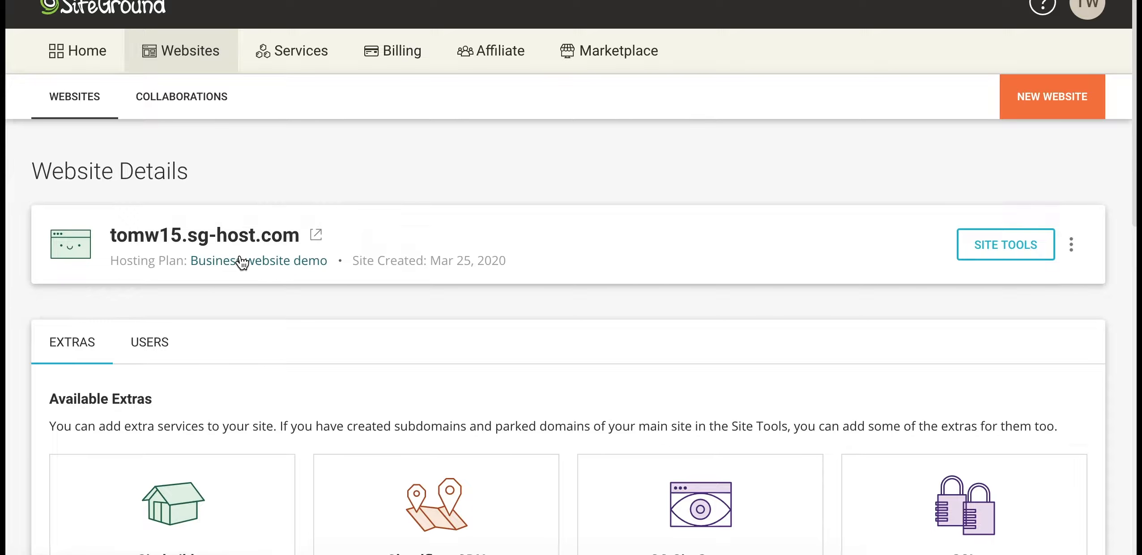
Add the SSL extra from Available Extras to tomw15.sg-host.com
{"action": "scroll", "coordinate": [340, 278], "scroll_direction": "down", "scroll_amount": 1}
{"action": "scroll", "coordinate": [339, 274], "scroll_direction": "down", "scroll_amount": 5}
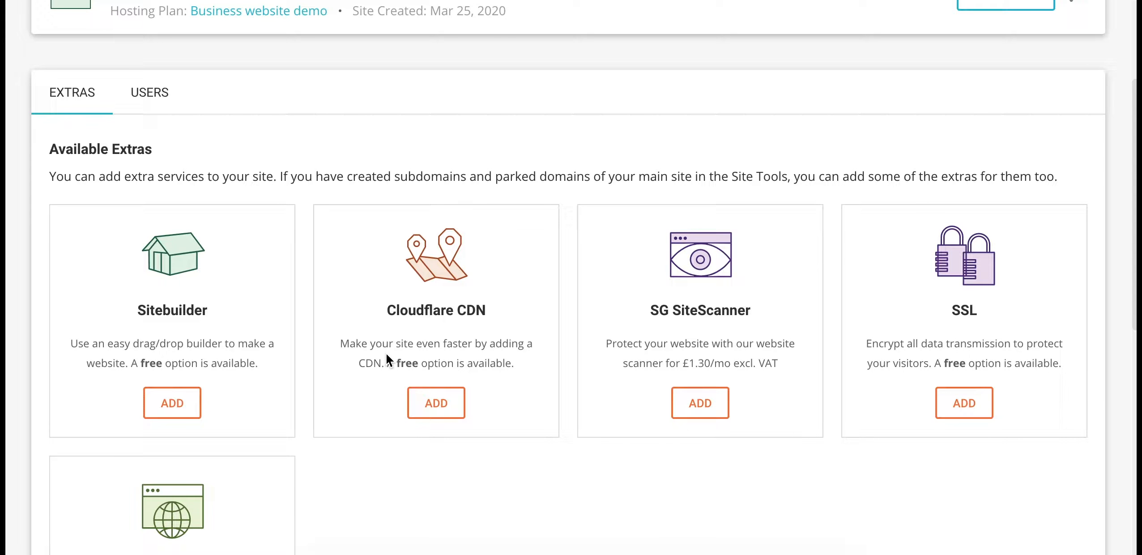
{"action": "left_click", "coordinate": [960, 418]}
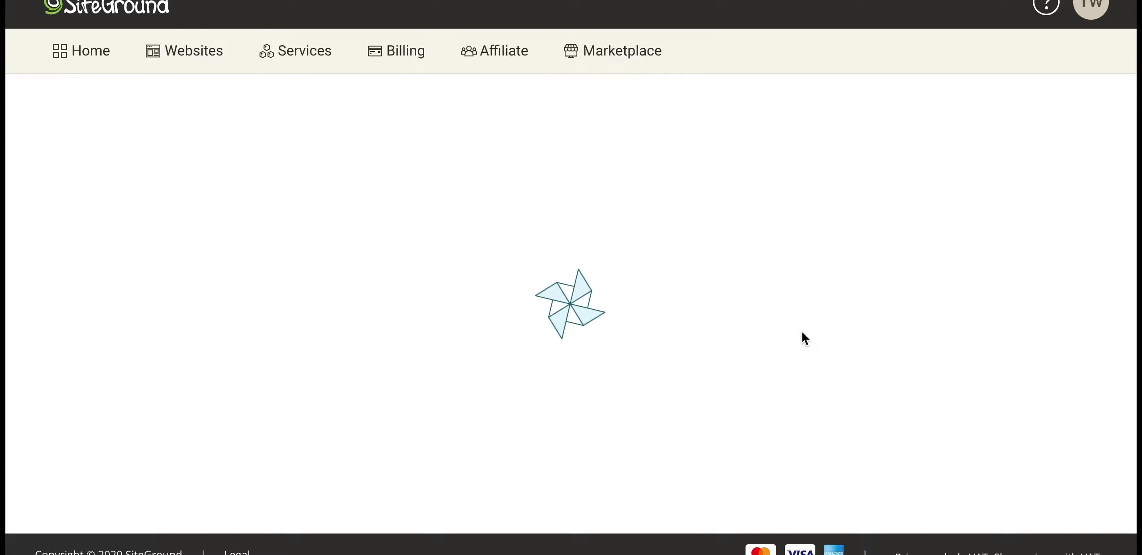
Keep the free Let's Encrypt SSL plan selected and activate it for tomw15.sg-host.com
{"action": "scroll", "coordinate": [801, 332], "scroll_direction": "down", "scroll_amount": 6}
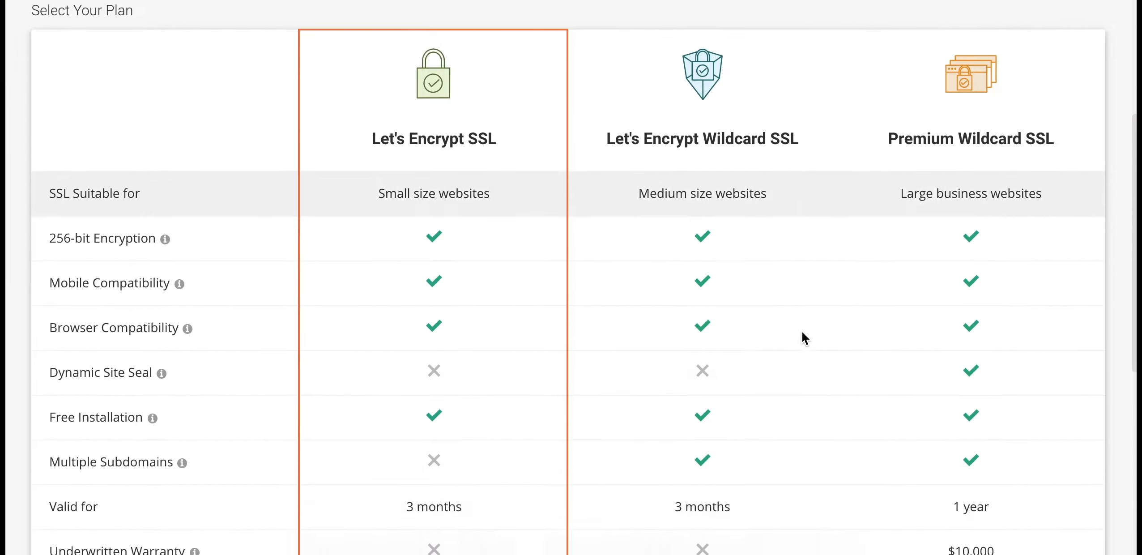
{"action": "scroll", "coordinate": [425, 247], "scroll_direction": "up", "scroll_amount": 8}
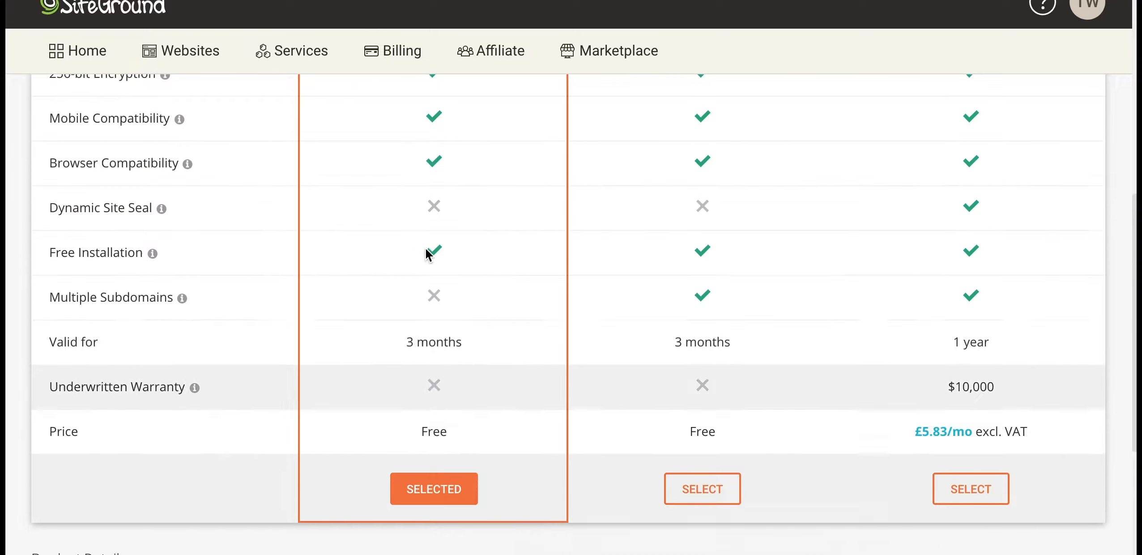
{"action": "scroll", "coordinate": [426, 250], "scroll_direction": "down", "scroll_amount": 7}
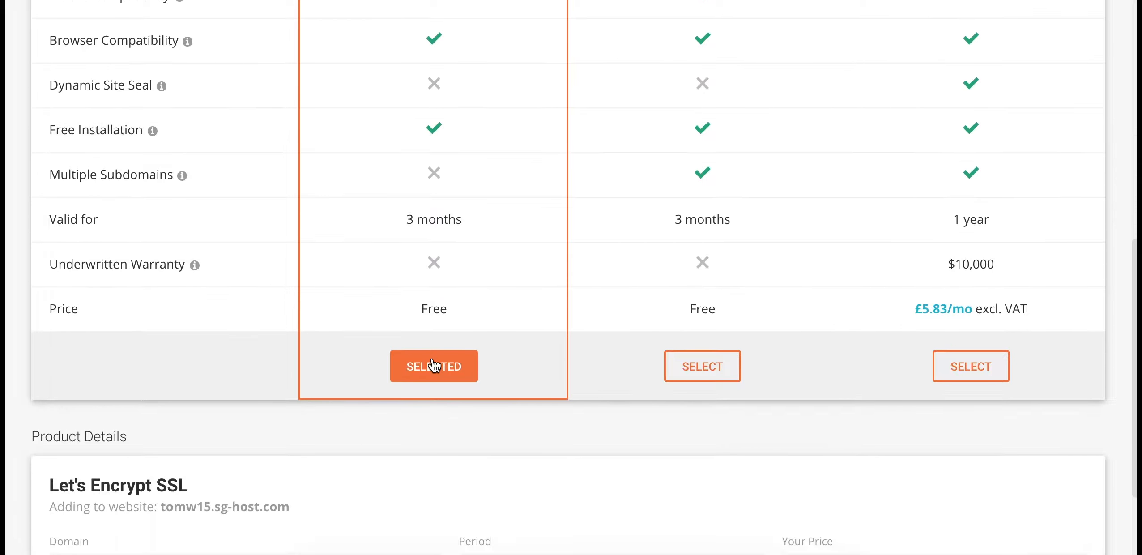
{"action": "left_click", "coordinate": [433, 366]}
{"action": "scroll", "coordinate": [515, 316], "scroll_direction": "down", "scroll_amount": 4}
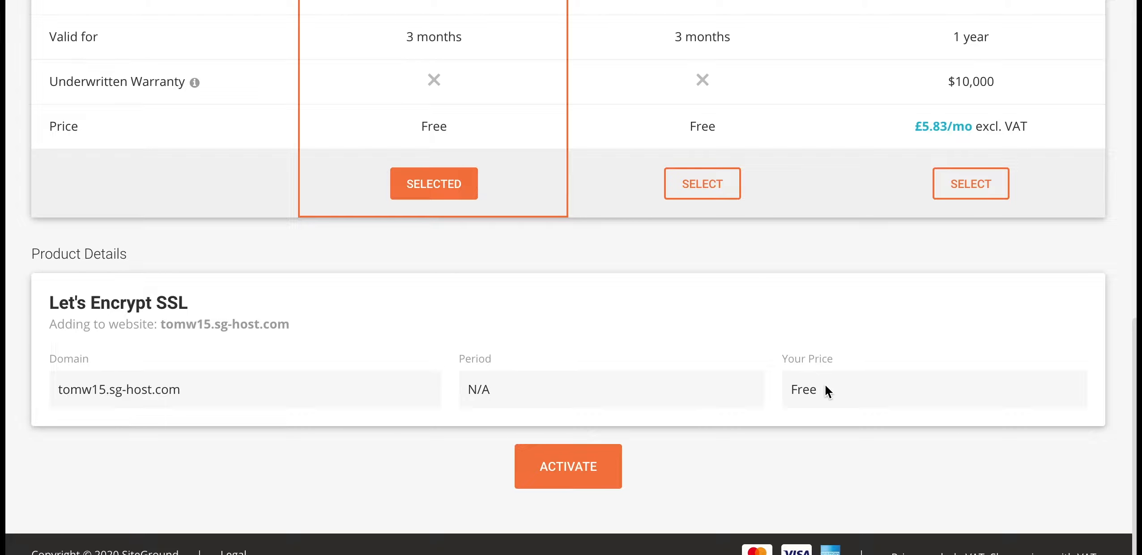
{"action": "left_click", "coordinate": [581, 463]}
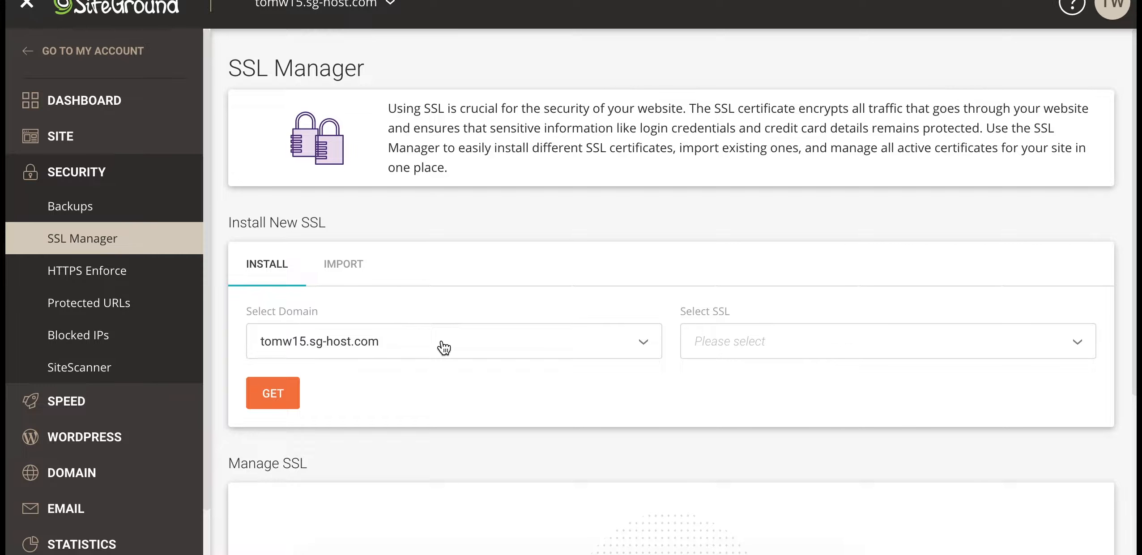
Request a Let's Encrypt certificate for tomw15.sg-host.com and expand the WordPress sidebar section
{"action": "left_click", "coordinate": [824, 342]}
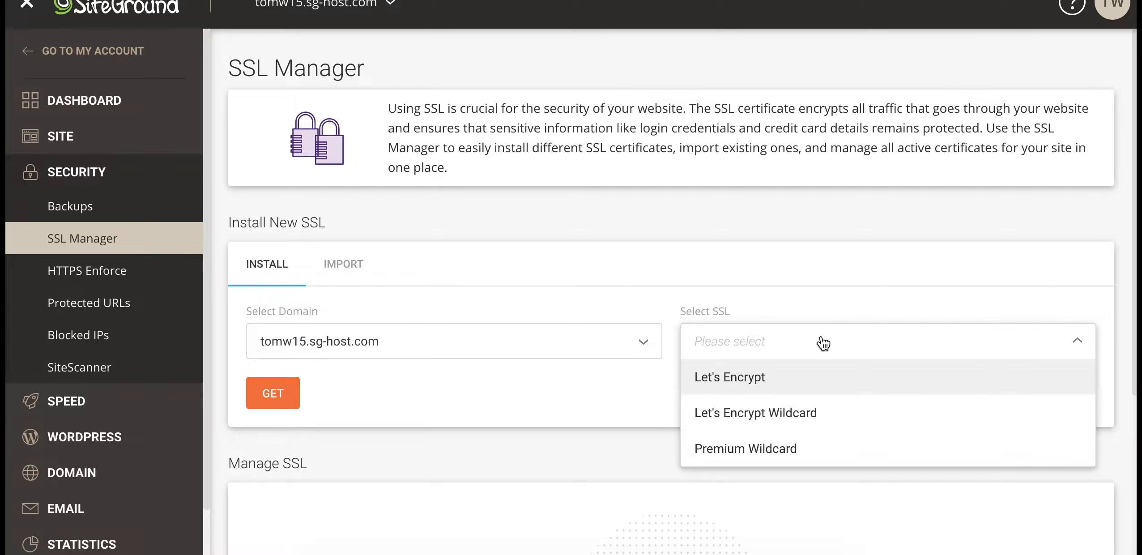
{"action": "left_click", "coordinate": [795, 380]}
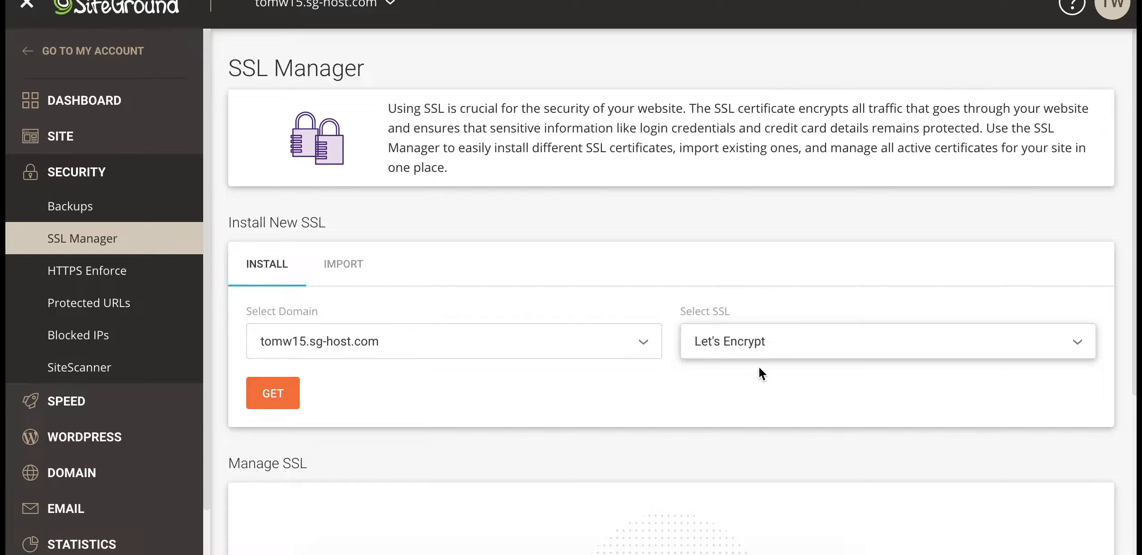
{"action": "left_click", "coordinate": [274, 396]}
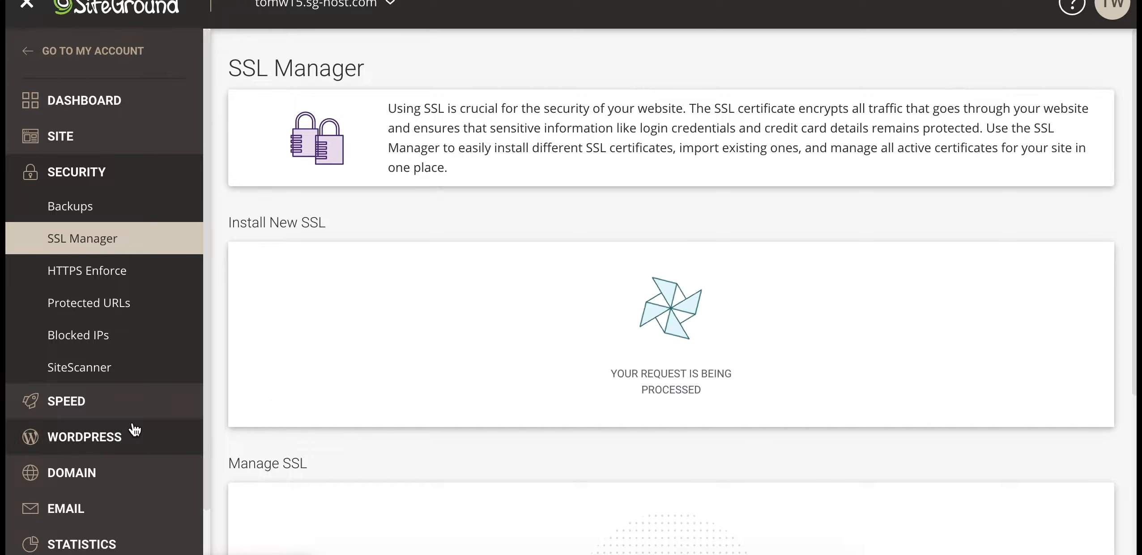
{"action": "left_click", "coordinate": [90, 439]}
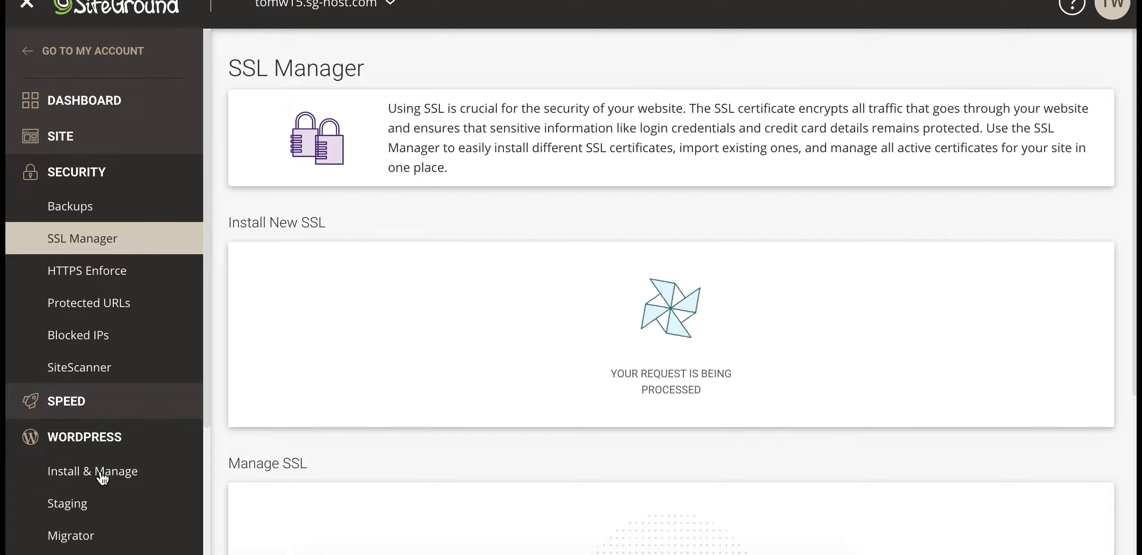
{"action": "scroll", "coordinate": [103, 478], "scroll_direction": "down", "scroll_amount": 2}
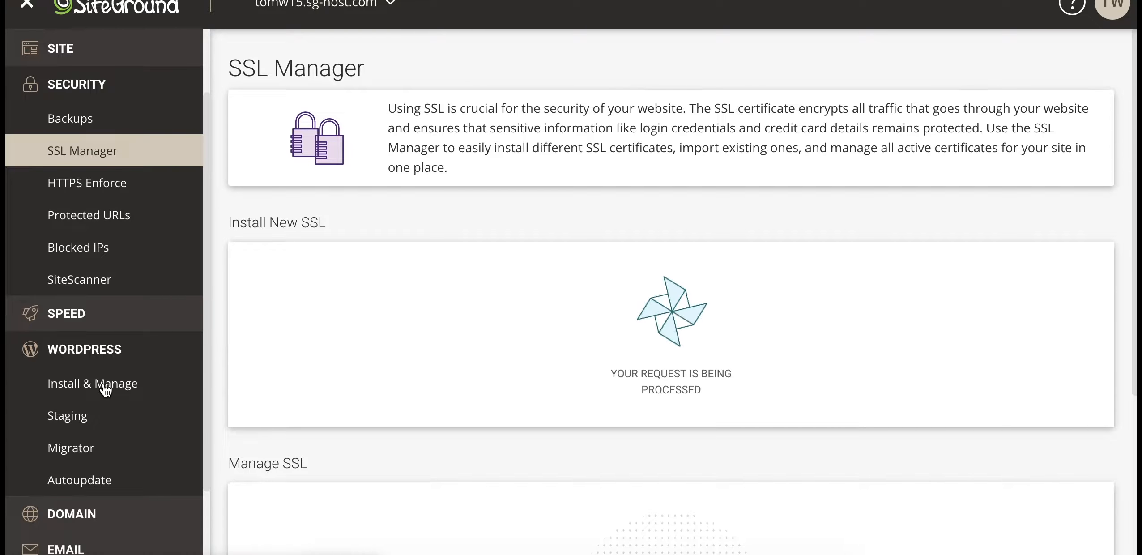
Open WordPress Install & Manage and log in to the tomw15.sg-host.com admin panel
{"action": "left_click", "coordinate": [105, 388]}
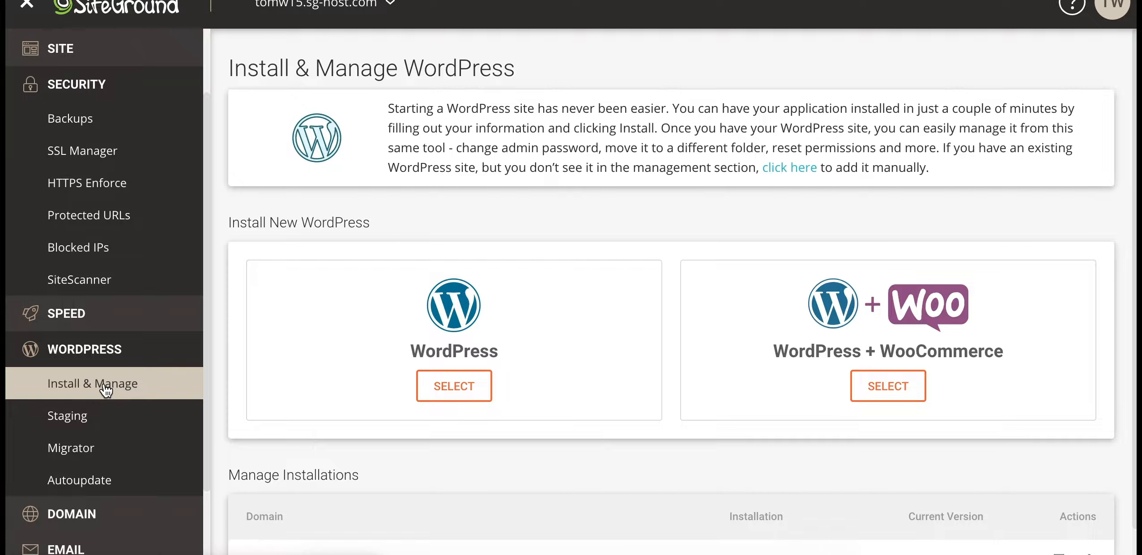
{"action": "scroll", "coordinate": [413, 402], "scroll_direction": "down", "scroll_amount": 1}
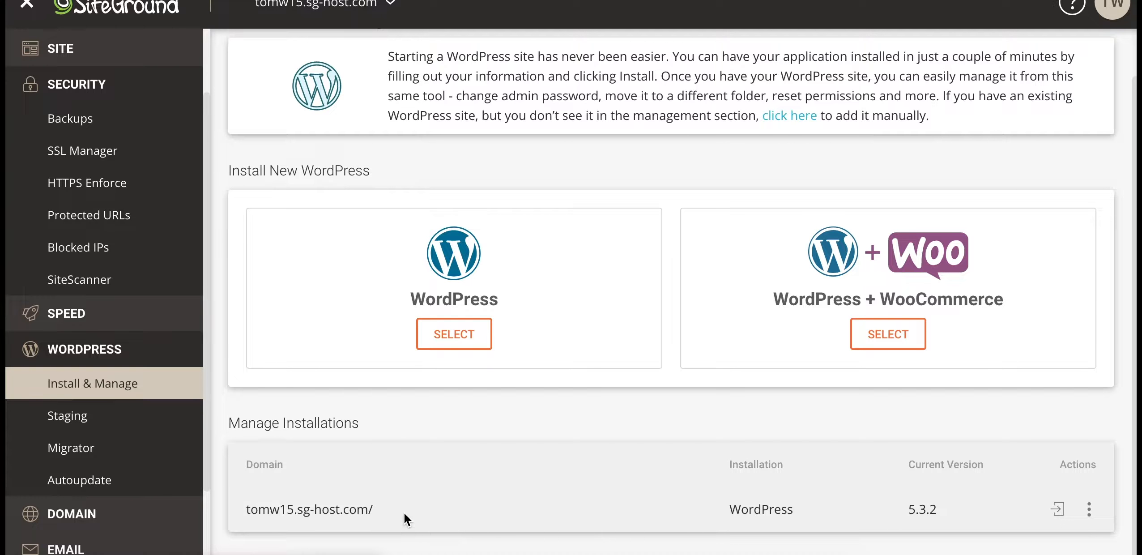
{"action": "left_click", "coordinate": [1057, 512]}
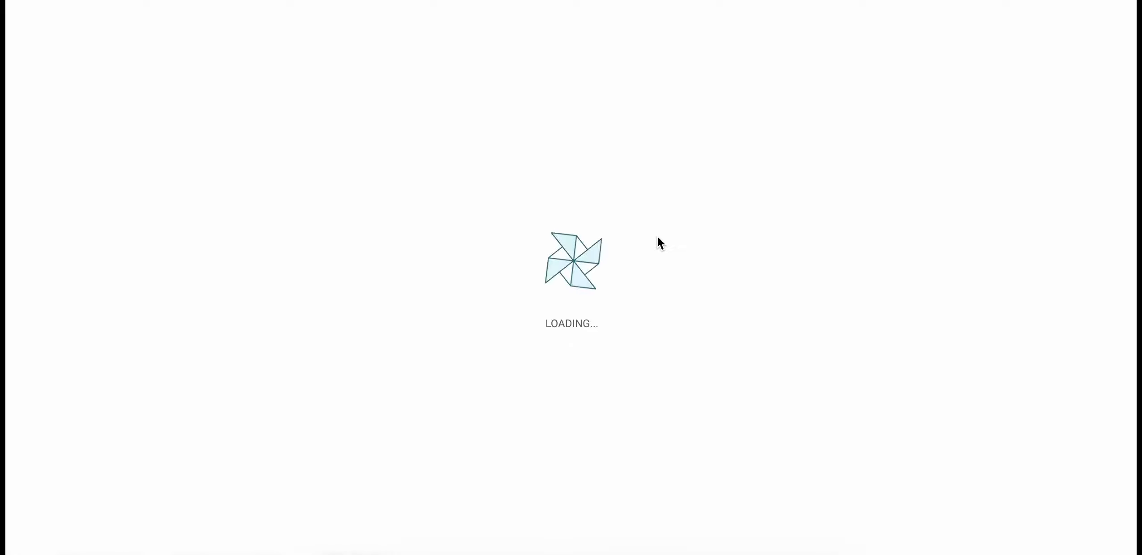
Start SiteGround's WordPress customization wizard
{"action": "scroll", "coordinate": [657, 229], "scroll_direction": "down", "scroll_amount": 3}
{"action": "scroll", "coordinate": [656, 228], "scroll_direction": "down", "scroll_amount": 1}
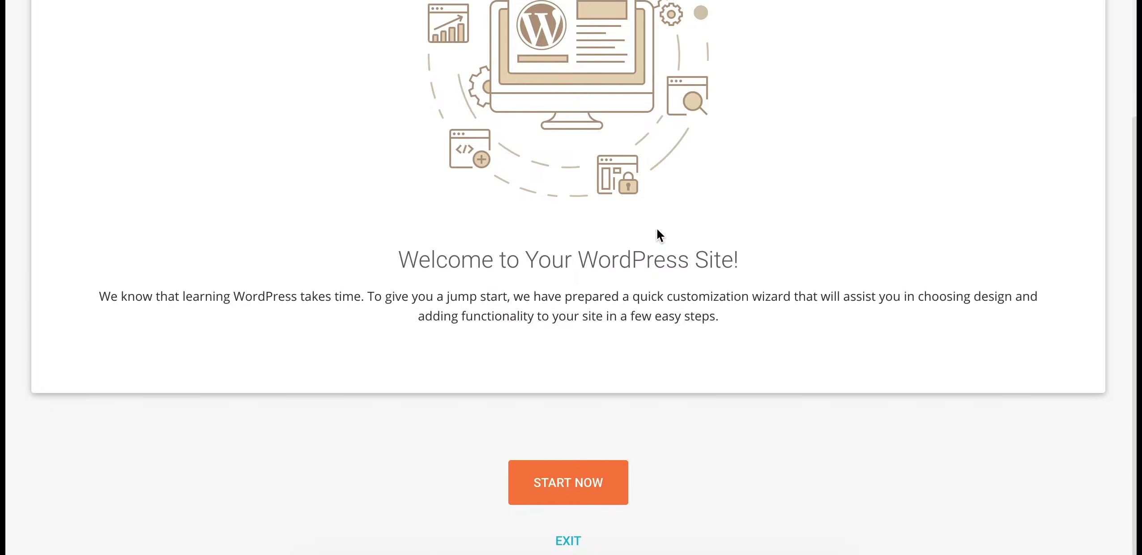
{"action": "left_click", "coordinate": [560, 479]}
Preview the Twenty Seventeen theme and continue with it to plugin selection
{"action": "scroll", "coordinate": [538, 229], "scroll_direction": "up", "scroll_amount": 13}
{"action": "scroll", "coordinate": [541, 237], "scroll_direction": "up", "scroll_amount": 20}
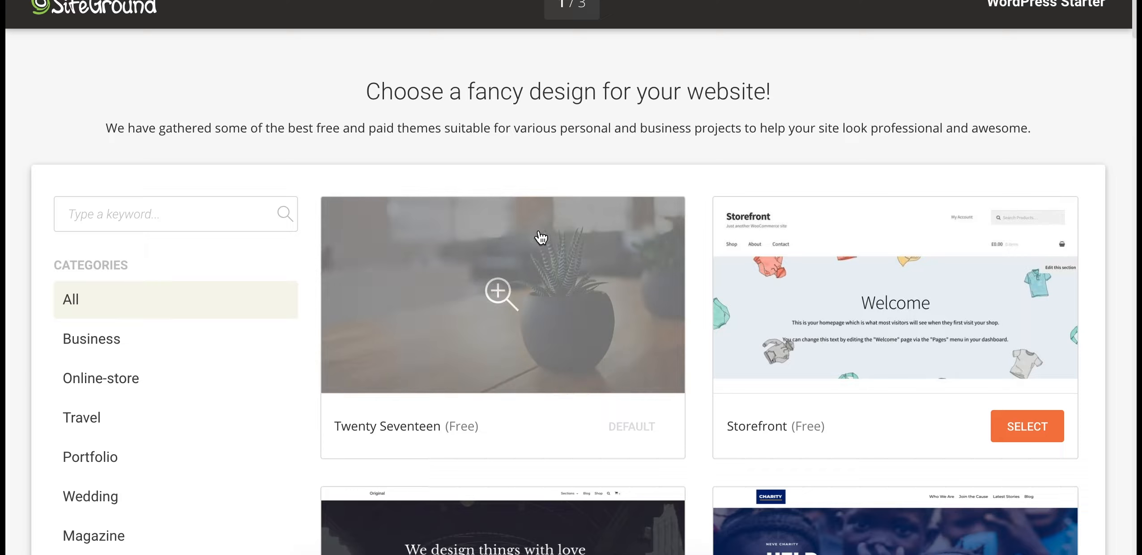
{"action": "scroll", "coordinate": [539, 237], "scroll_direction": "down", "scroll_amount": 1}
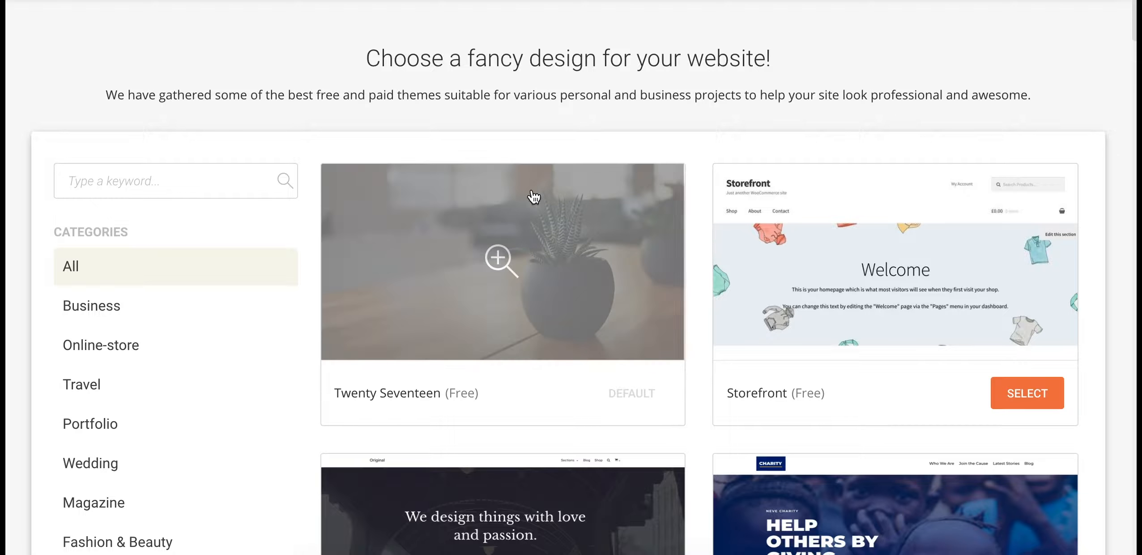
{"action": "left_click", "coordinate": [532, 299]}
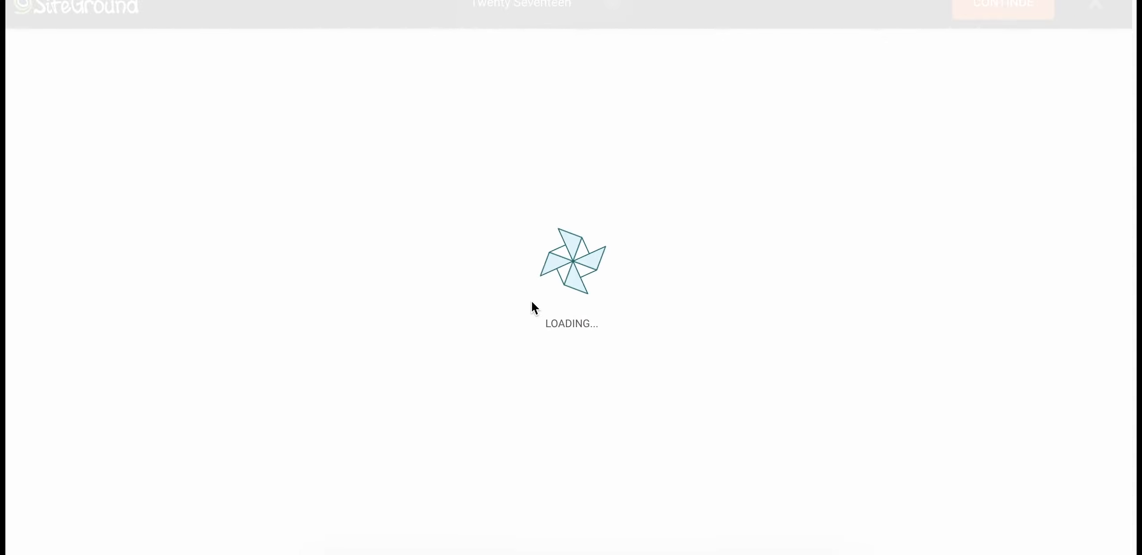
{"action": "scroll", "coordinate": [530, 301], "scroll_direction": "down", "scroll_amount": 15}
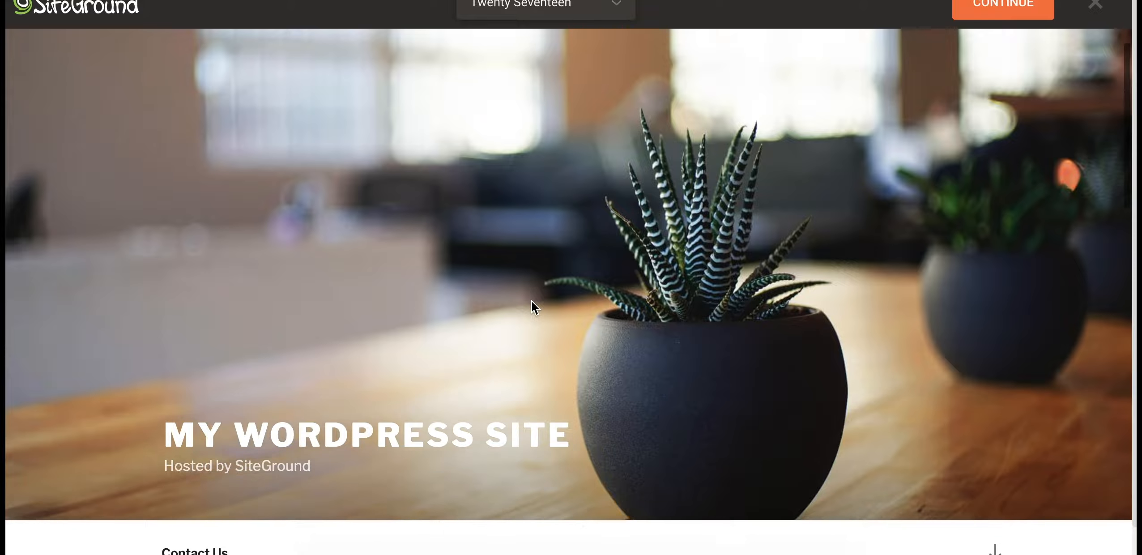
{"action": "scroll", "coordinate": [532, 302], "scroll_direction": "up", "scroll_amount": 15}
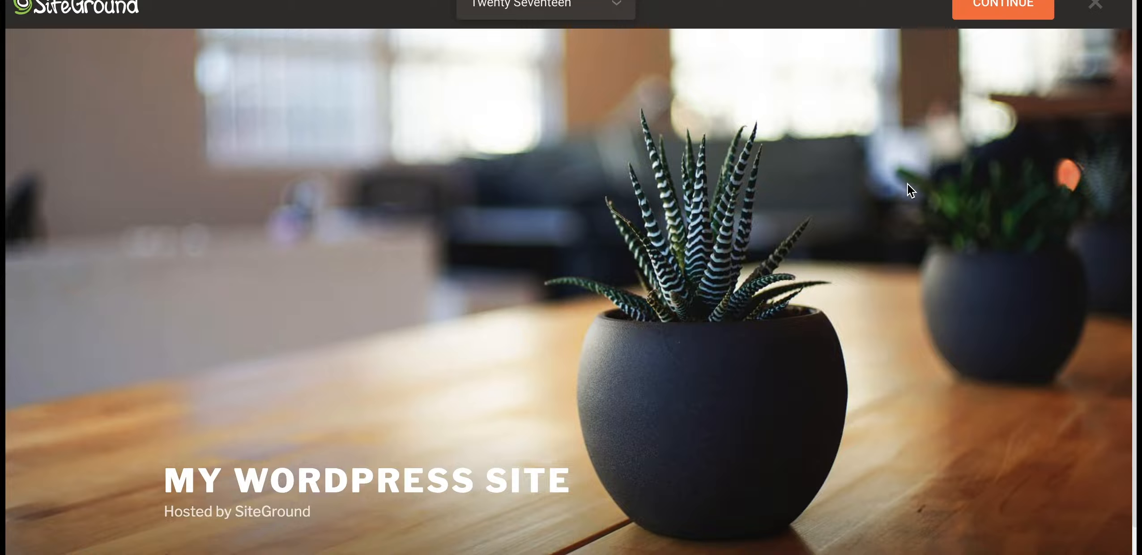
{"action": "left_click", "coordinate": [997, 12]}
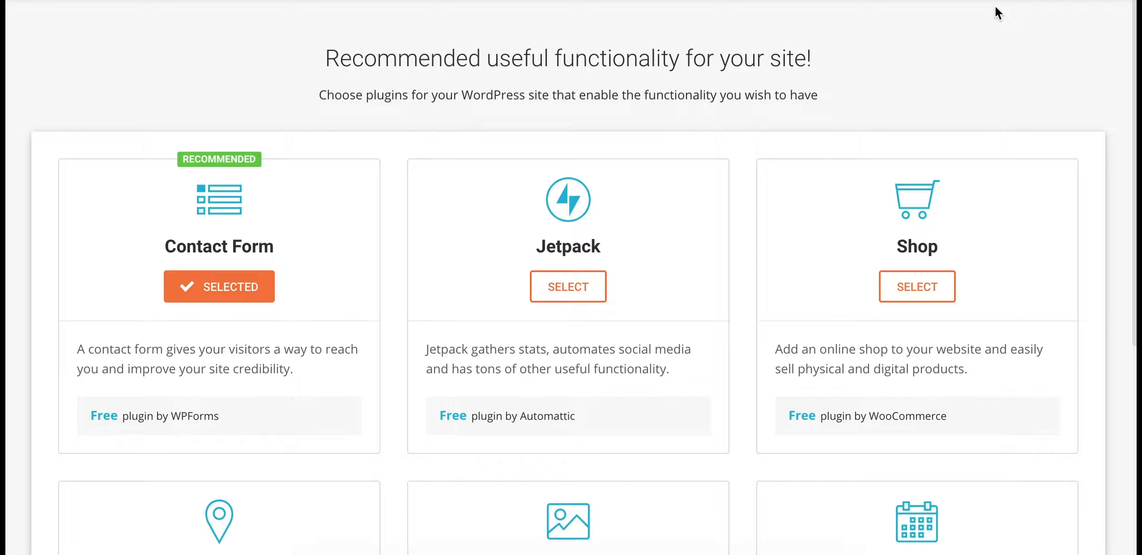
Deselect Contact Form, skip the marketing plugins, complete the installation and open the dashboard
{"action": "left_click", "coordinate": [228, 294]}
{"action": "scroll", "coordinate": [616, 292], "scroll_direction": "down", "scroll_amount": 8}
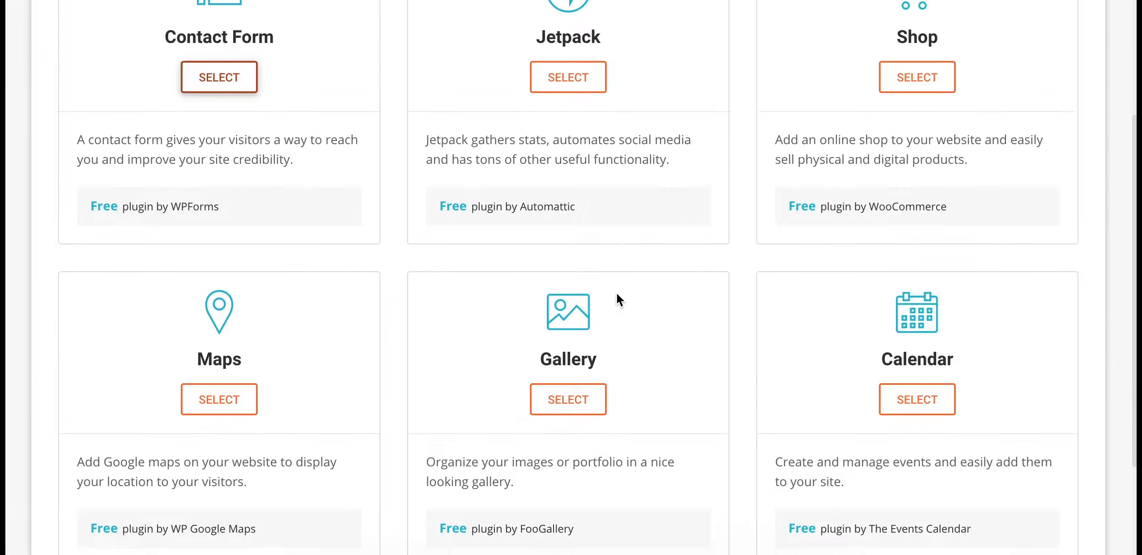
{"action": "left_click", "coordinate": [576, 480]}
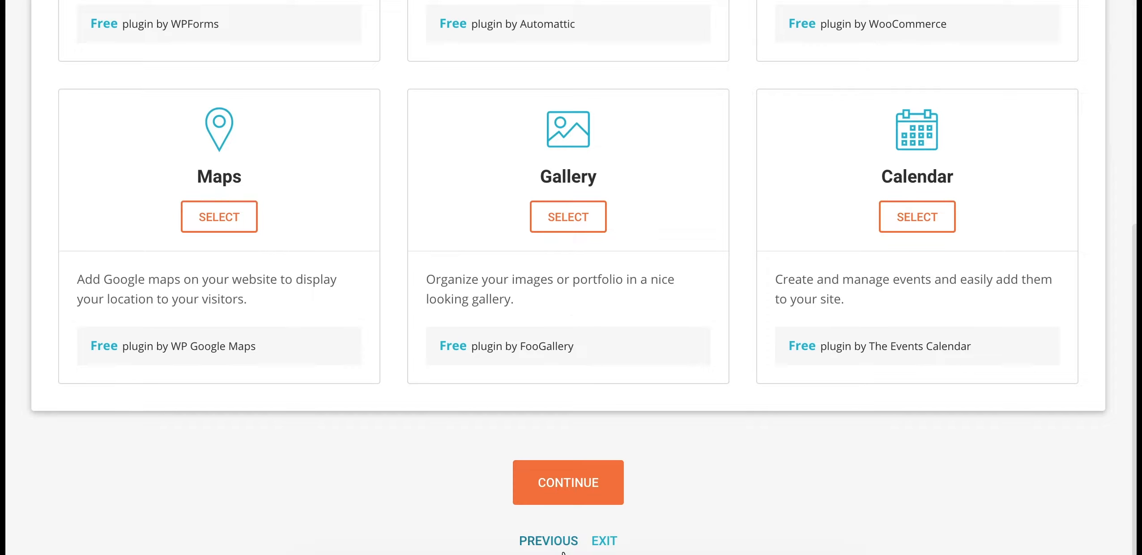
{"action": "left_click", "coordinate": [566, 487]}
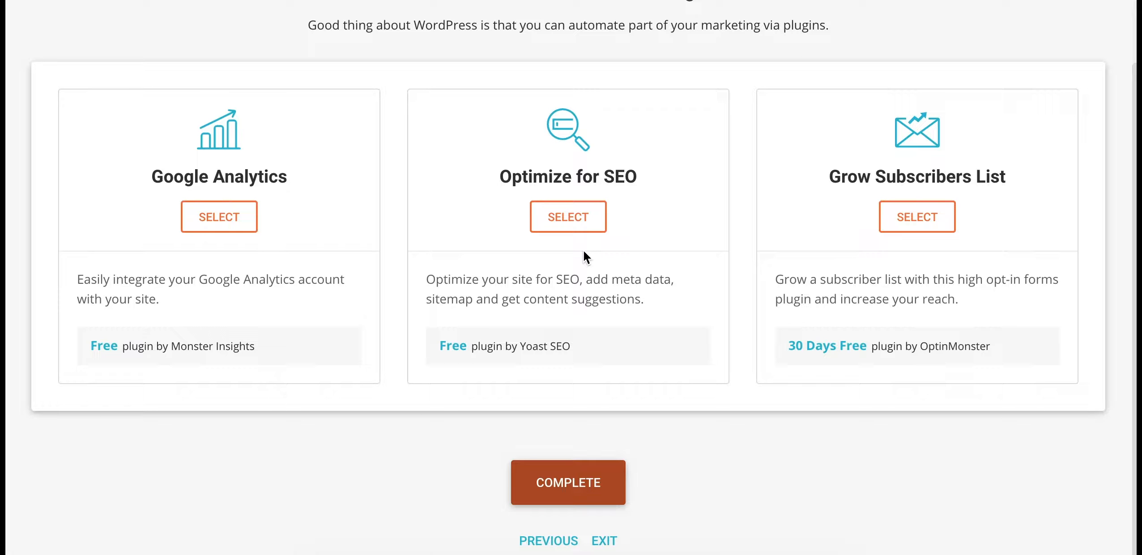
{"action": "left_click", "coordinate": [574, 497]}
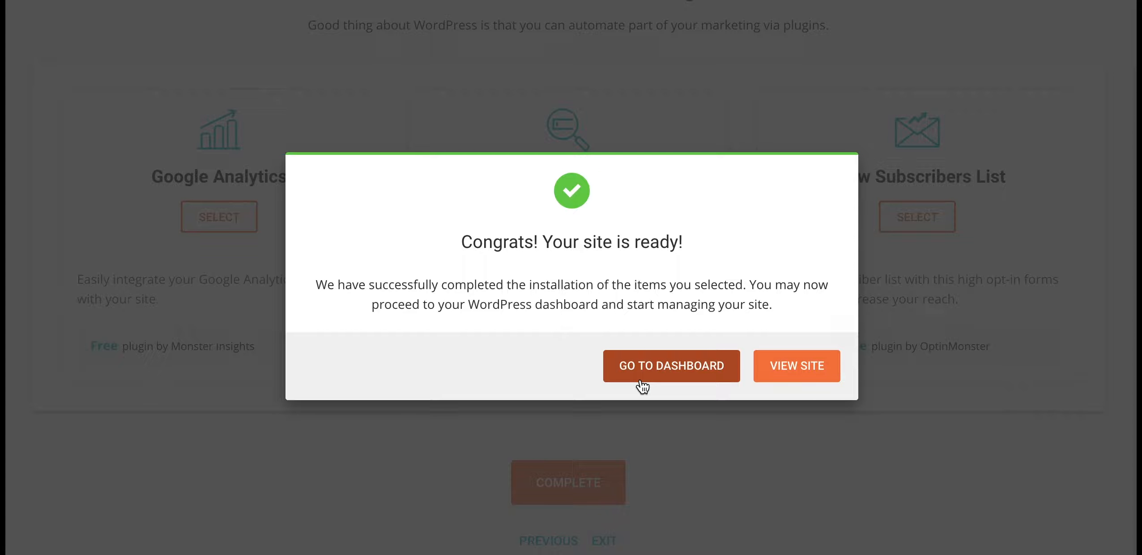
{"action": "left_click", "coordinate": [669, 379]}
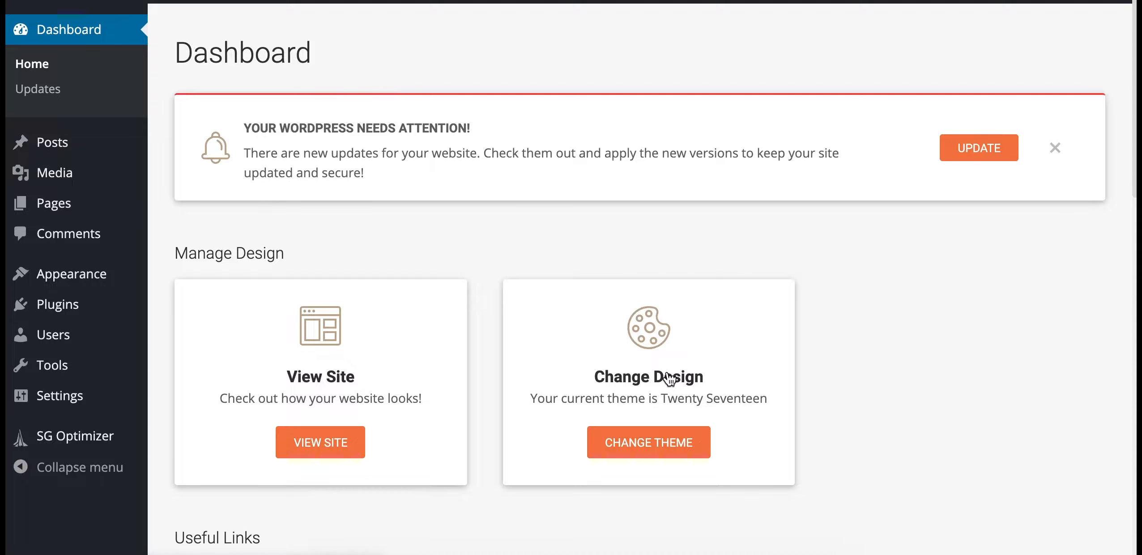
Visit the live Twenty Seventeen site from the admin bar and scroll through its front page
{"action": "mouse_move", "coordinate": [85, 9]}
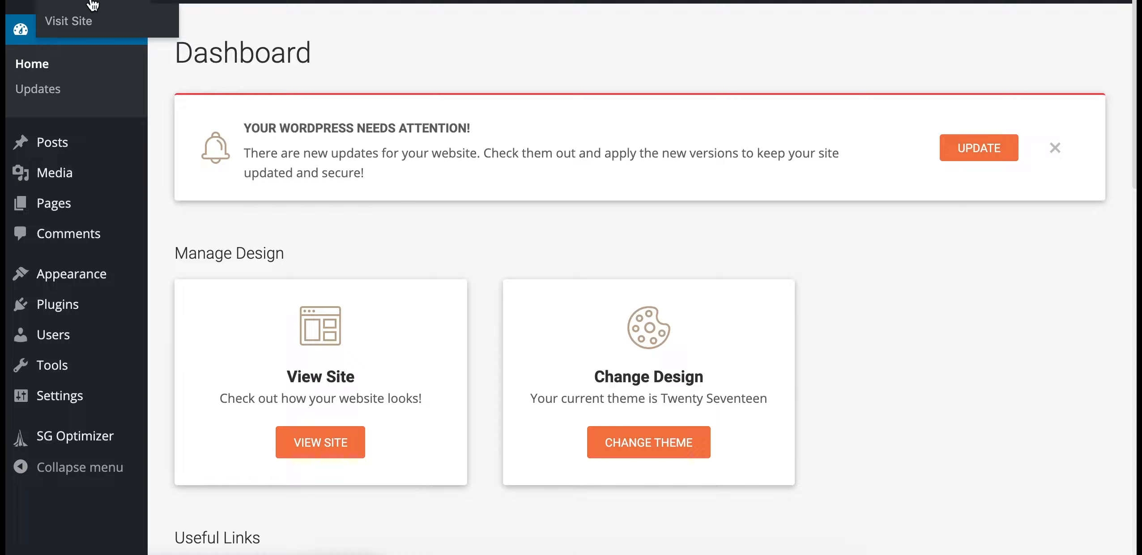
{"action": "left_click", "coordinate": [93, 5]}
{"action": "scroll", "coordinate": [227, 116], "scroll_direction": "down", "scroll_amount": 10}
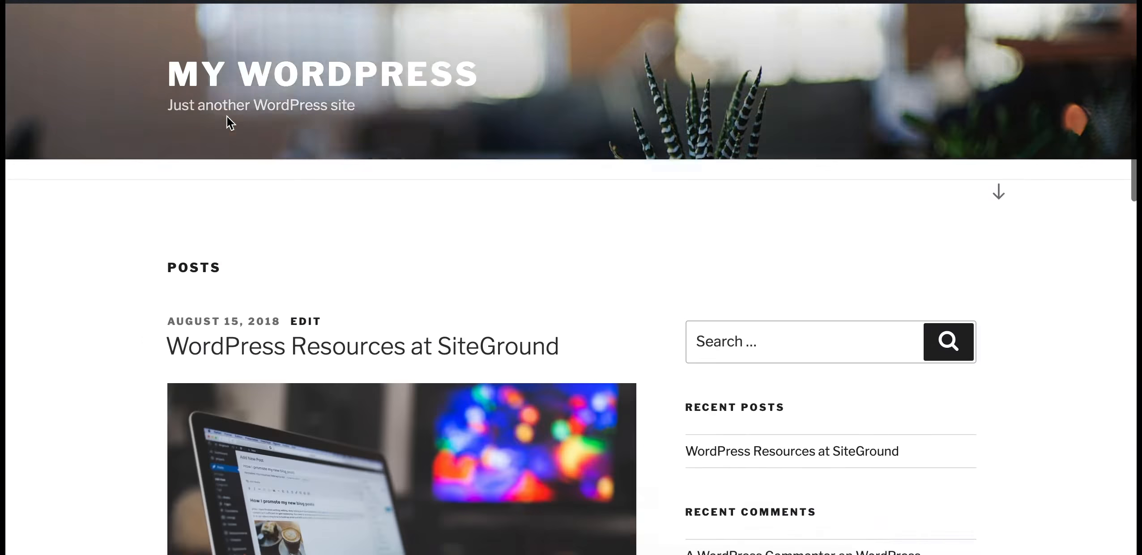
{"action": "scroll", "coordinate": [226, 118], "scroll_direction": "down", "scroll_amount": 15}
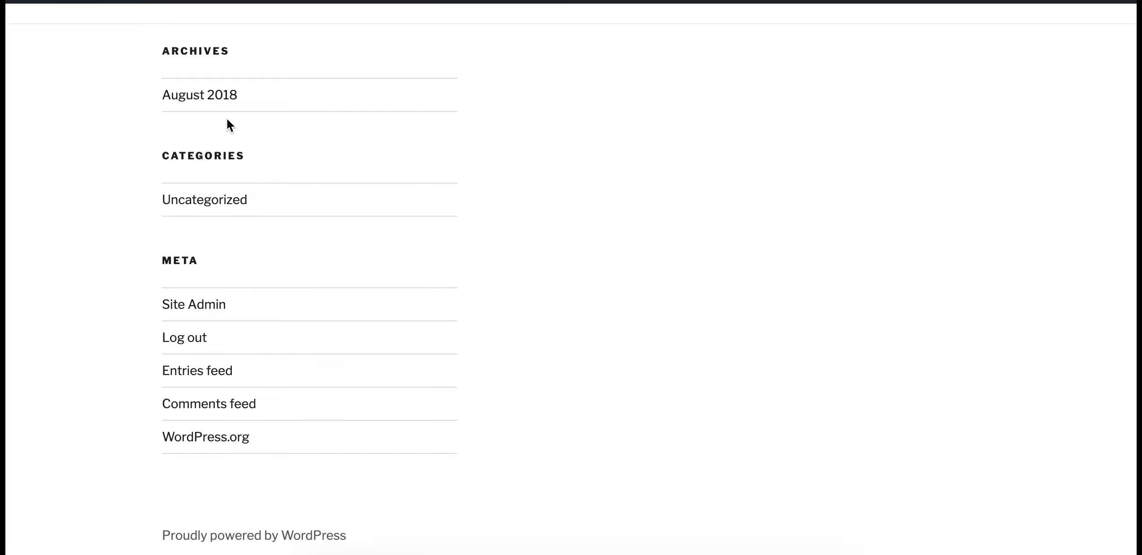
{"action": "scroll", "coordinate": [226, 117], "scroll_direction": "up", "scroll_amount": 20}
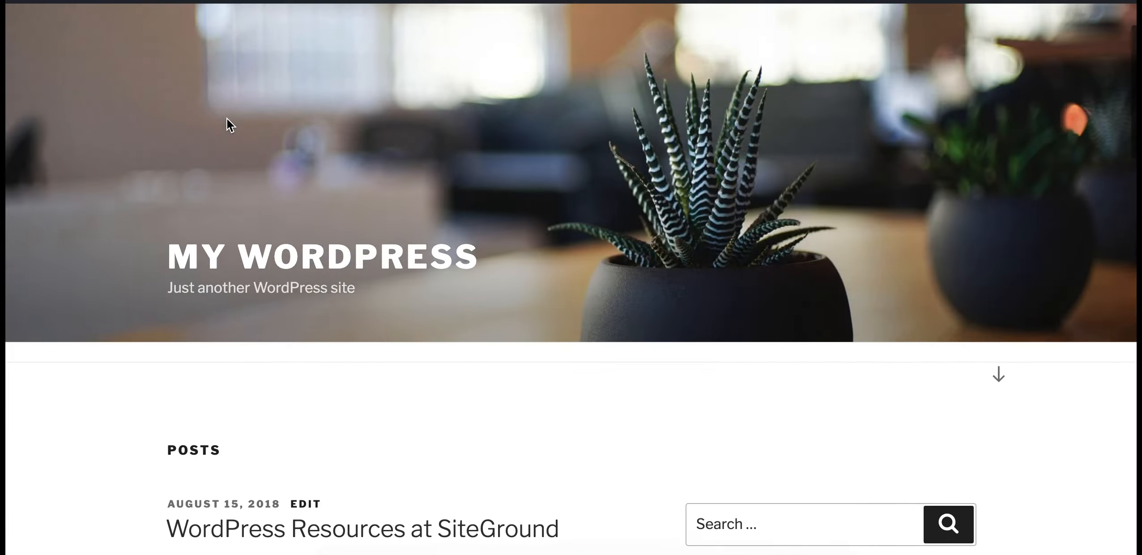
{"action": "scroll", "coordinate": [226, 118], "scroll_direction": "up", "scroll_amount": 2}
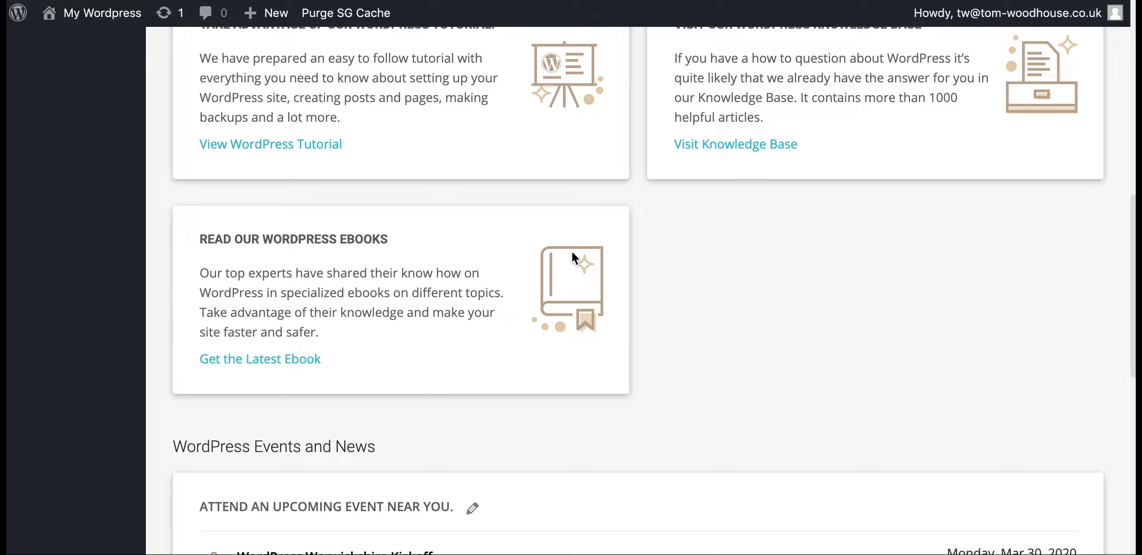
{"action": "scroll", "coordinate": [572, 254], "scroll_direction": "up", "scroll_amount": 10}
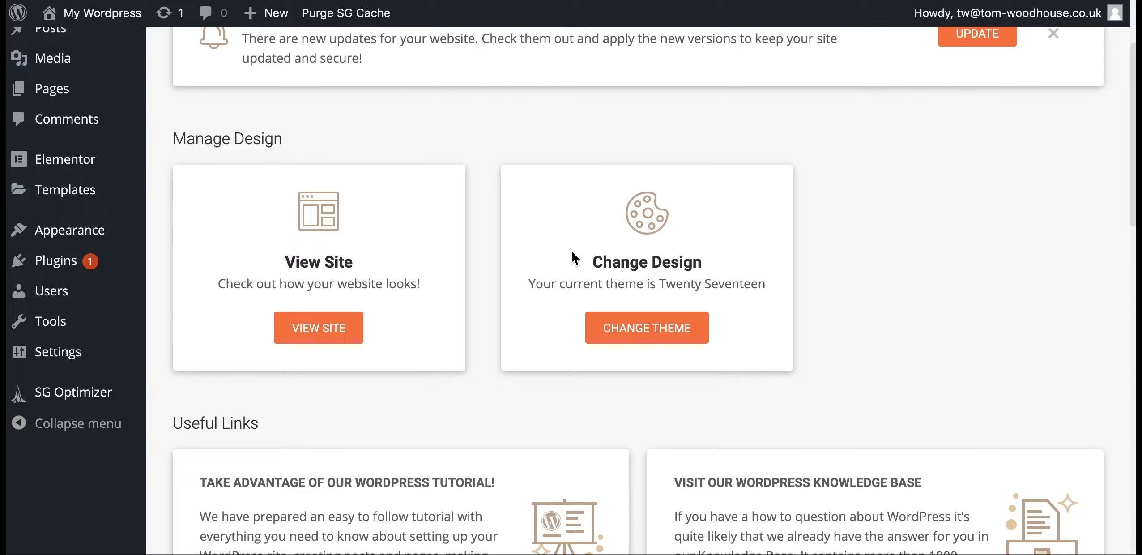
{"action": "scroll", "coordinate": [573, 254], "scroll_direction": "up", "scroll_amount": 3}
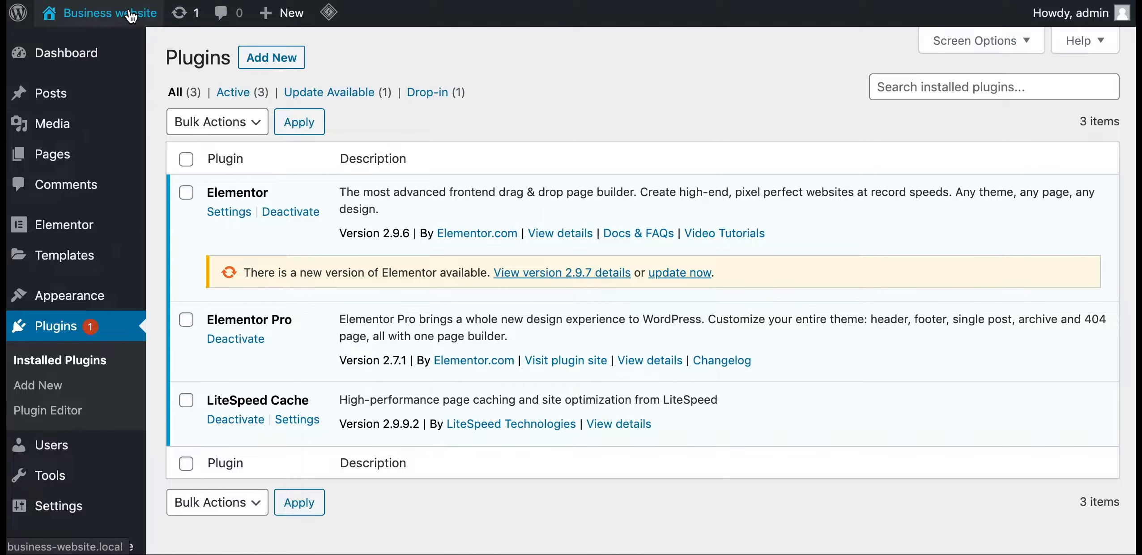
Open the Business website's front page with its blue menu bar from the admin bar
{"action": "left_click", "coordinate": [129, 18]}
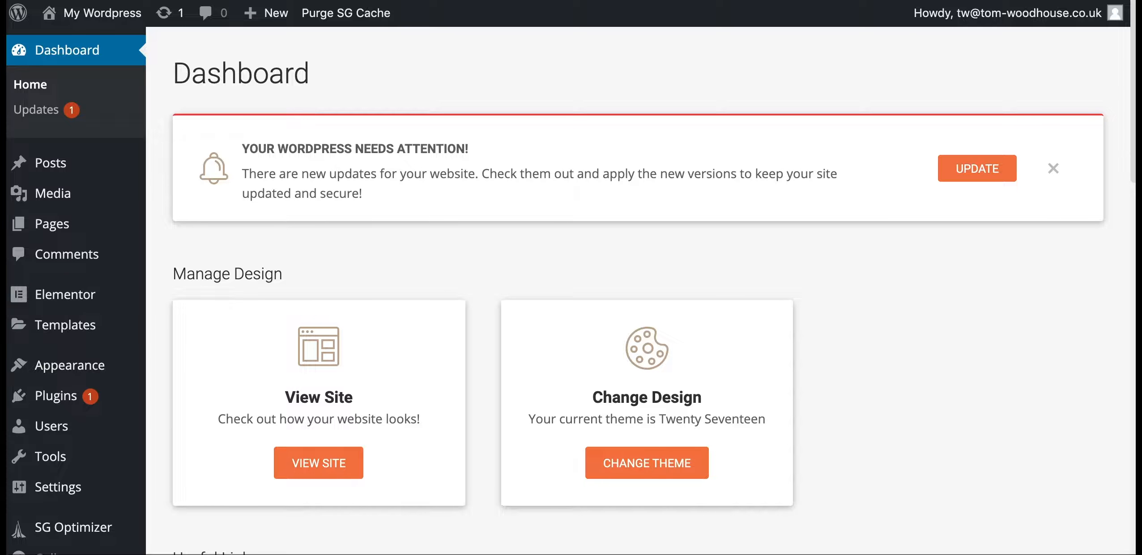
{"action": "mouse_move", "coordinate": [130, 214]}
Search Appearance > Themes > Add New for 'astra', then open a new browser tab
{"action": "mouse_move", "coordinate": [79, 366]}
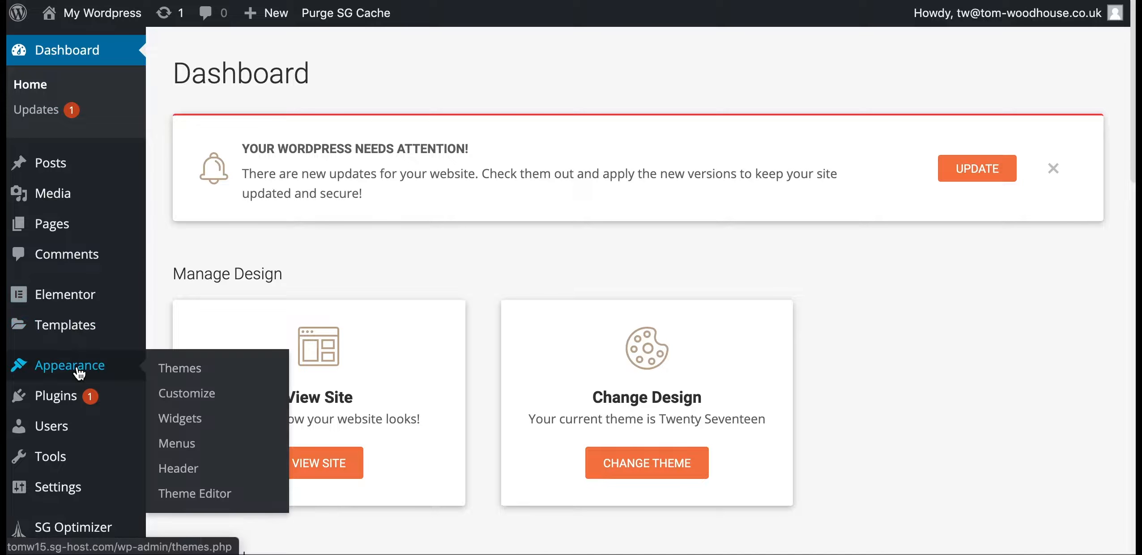
{"action": "left_click", "coordinate": [171, 369]}
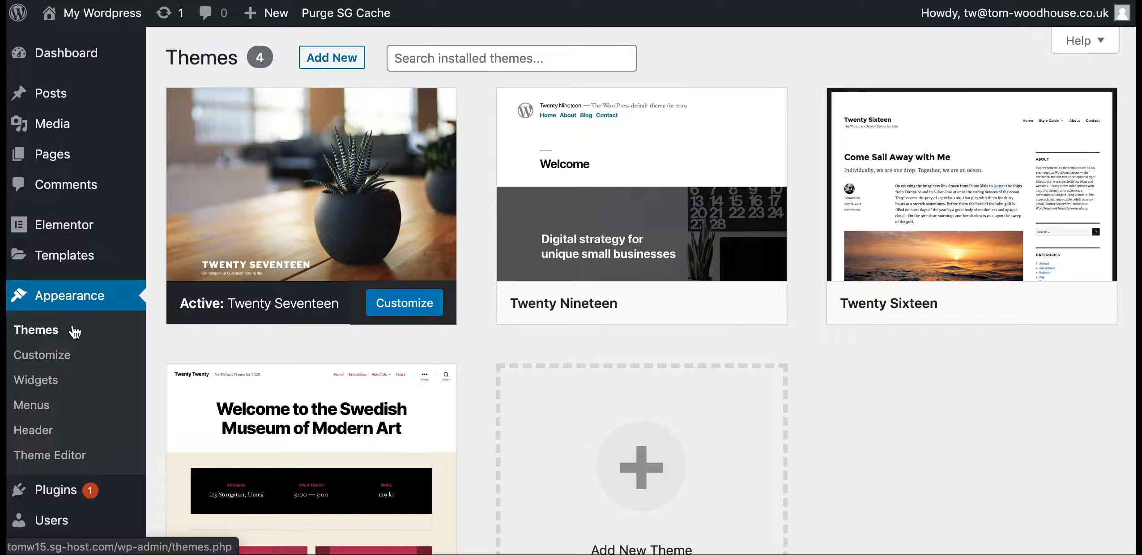
{"action": "left_click", "coordinate": [316, 64]}
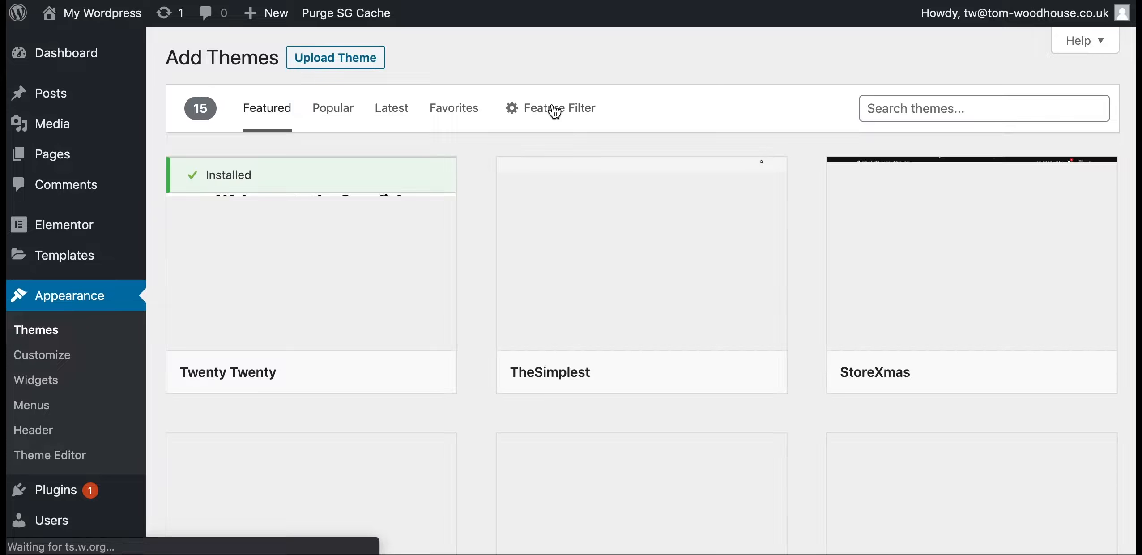
{"action": "left_click", "coordinate": [921, 108]}
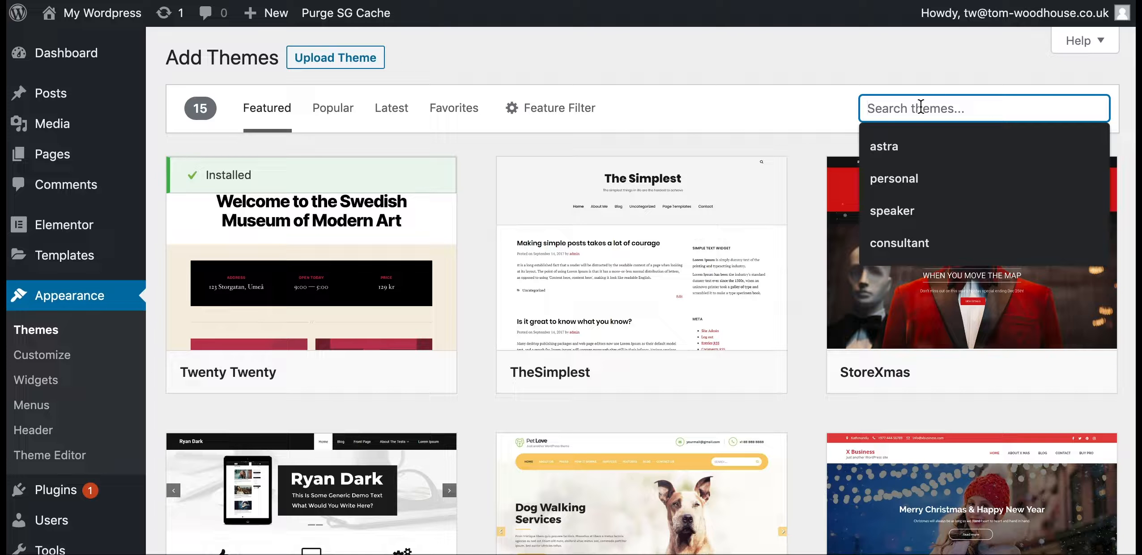
{"action": "type", "text": "astra"}
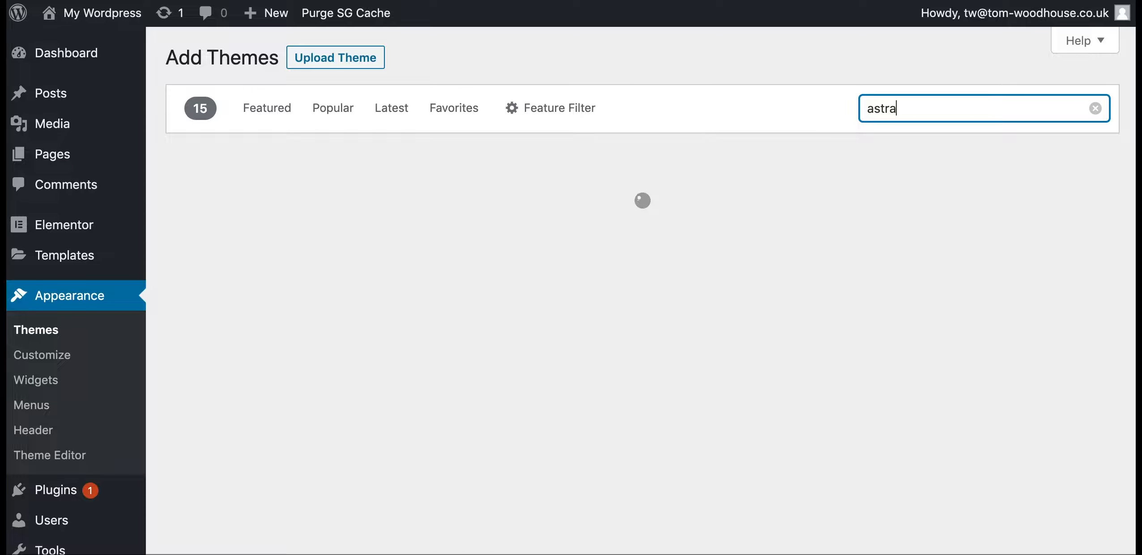
{"action": "mouse_move", "coordinate": [356, 324]}
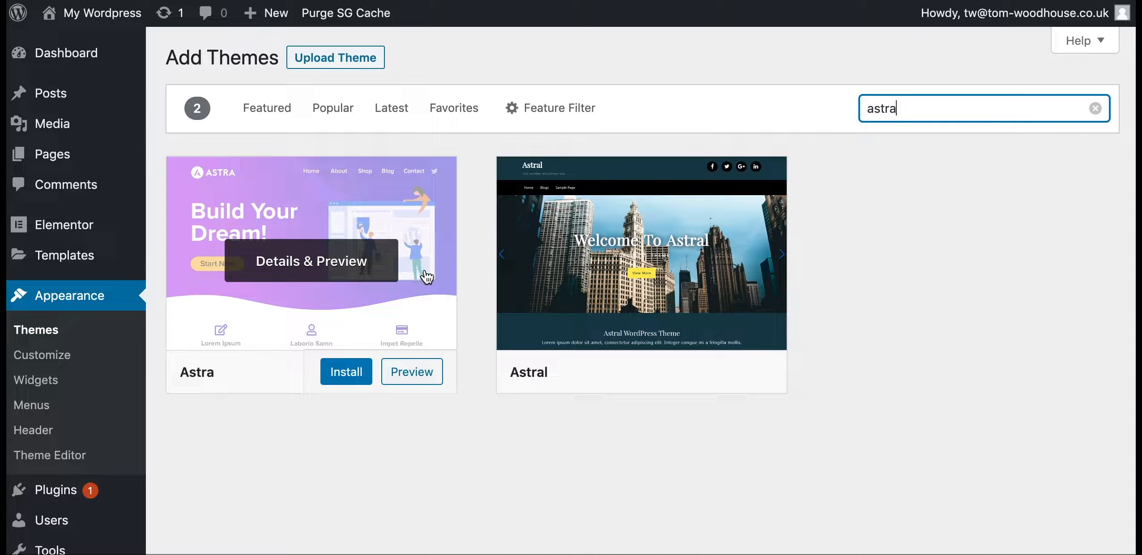
{"action": "key", "text": "super+t"}
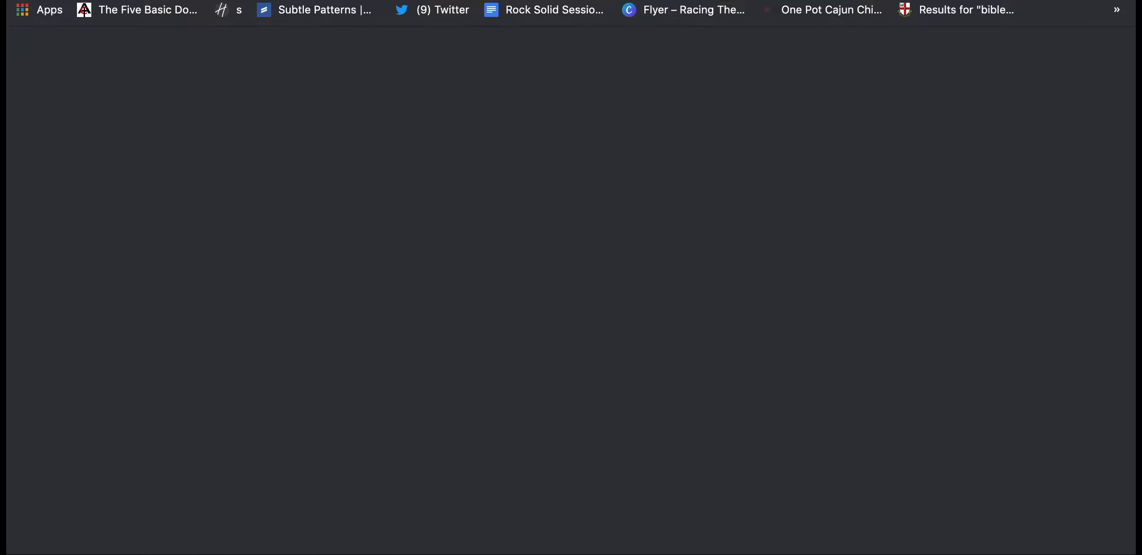
Google 'astra theme' and open the official wpastra.com site
{"action": "type", "text": "astra"}
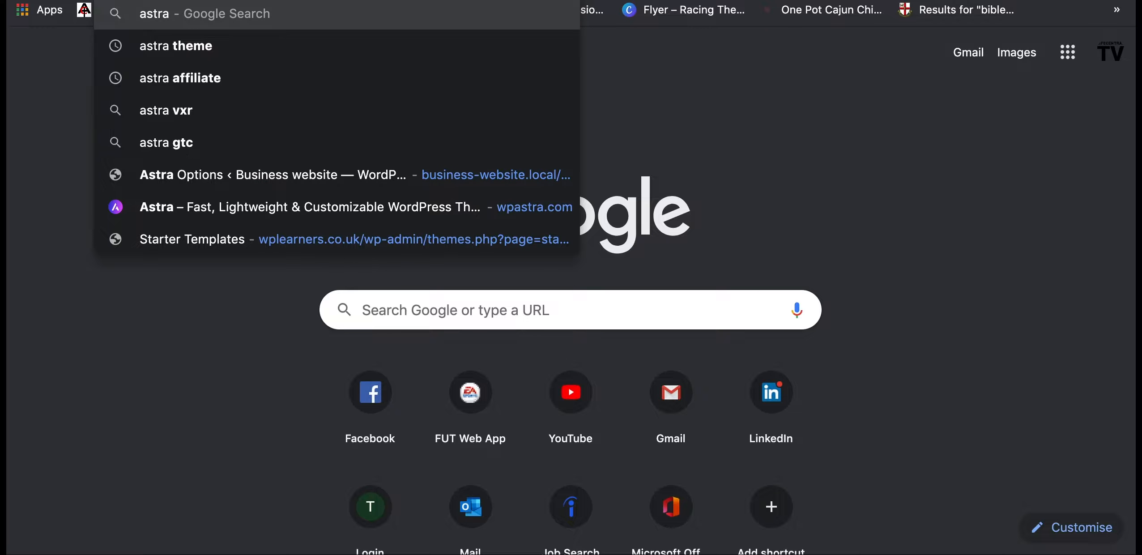
{"action": "key", "text": "Down"}
{"action": "key", "text": "Return"}
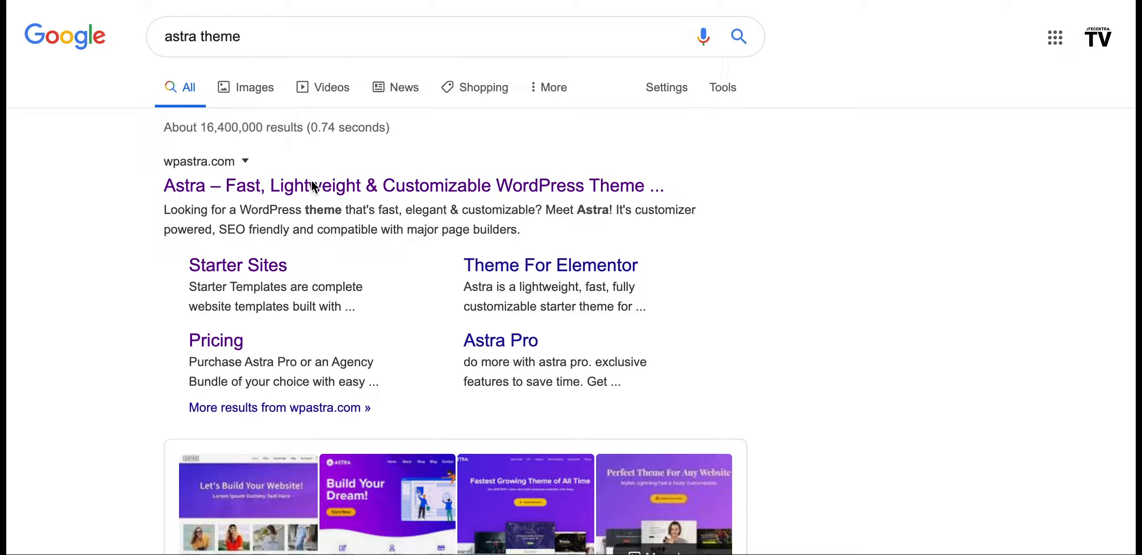
{"action": "left_click", "coordinate": [314, 185]}
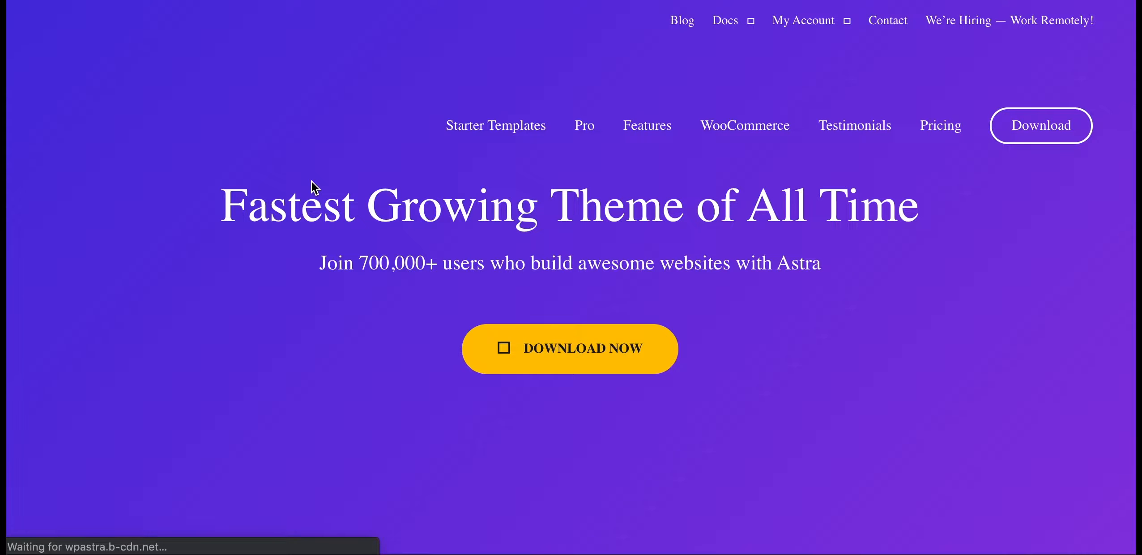
Scroll through the Astra homepage
{"action": "scroll", "coordinate": [321, 257], "scroll_direction": "down", "scroll_amount": 10}
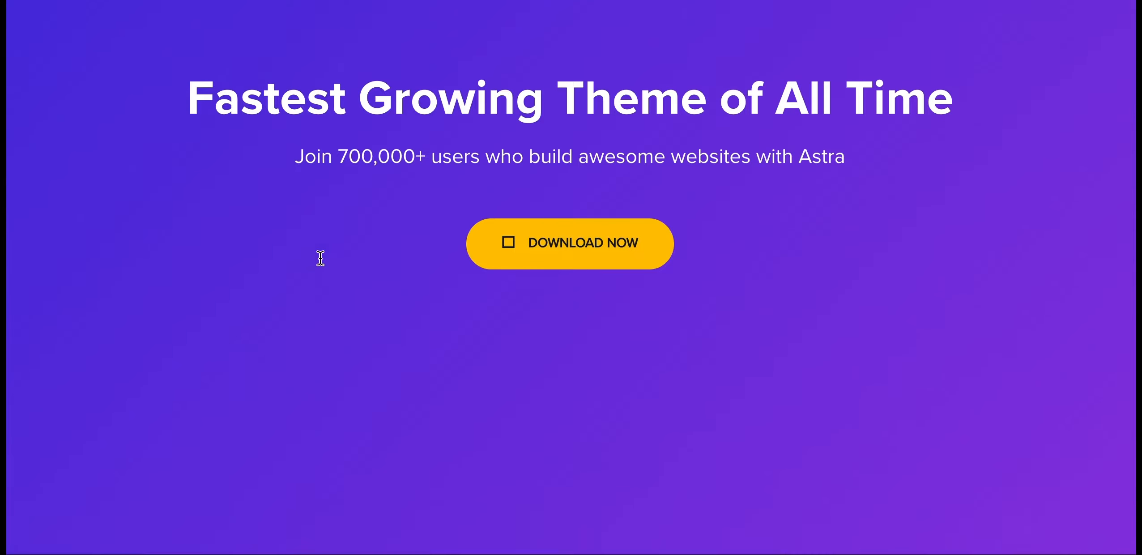
{"action": "scroll", "coordinate": [321, 259], "scroll_direction": "down", "scroll_amount": 10}
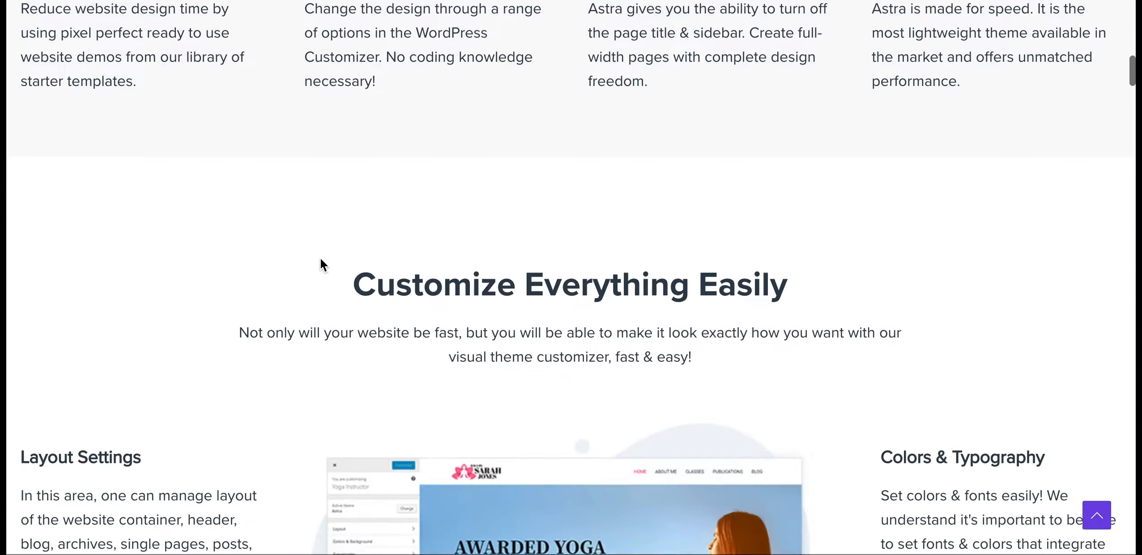
{"action": "scroll", "coordinate": [320, 259], "scroll_direction": "down", "scroll_amount": 2}
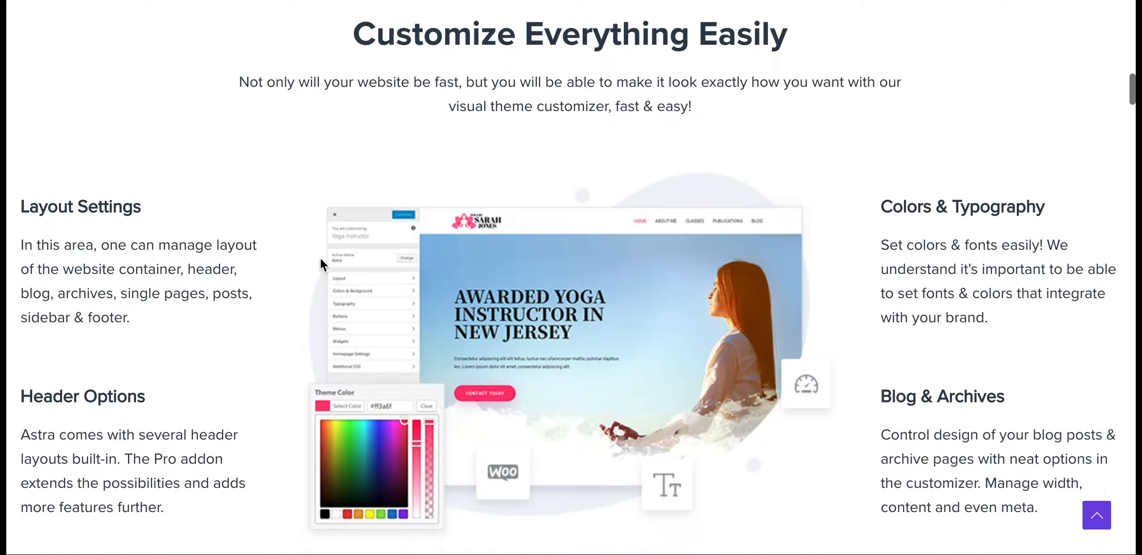
{"action": "scroll", "coordinate": [321, 259], "scroll_direction": "down", "scroll_amount": 8}
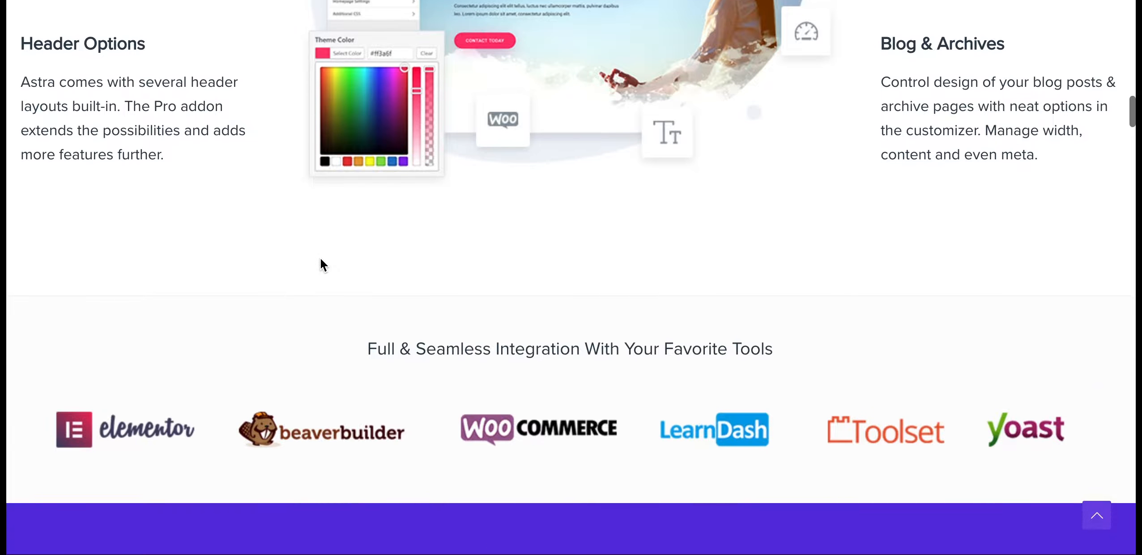
{"action": "scroll", "coordinate": [321, 259], "scroll_direction": "down", "scroll_amount": 5}
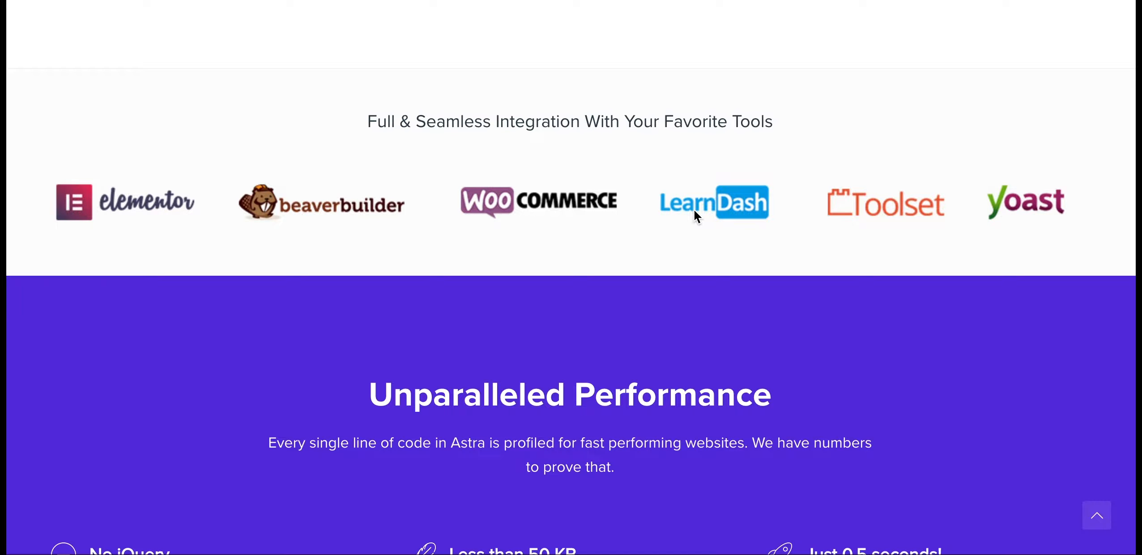
{"action": "scroll", "coordinate": [688, 211], "scroll_direction": "down", "scroll_amount": 4}
{"action": "scroll", "coordinate": [688, 213], "scroll_direction": "up", "scroll_amount": 6}
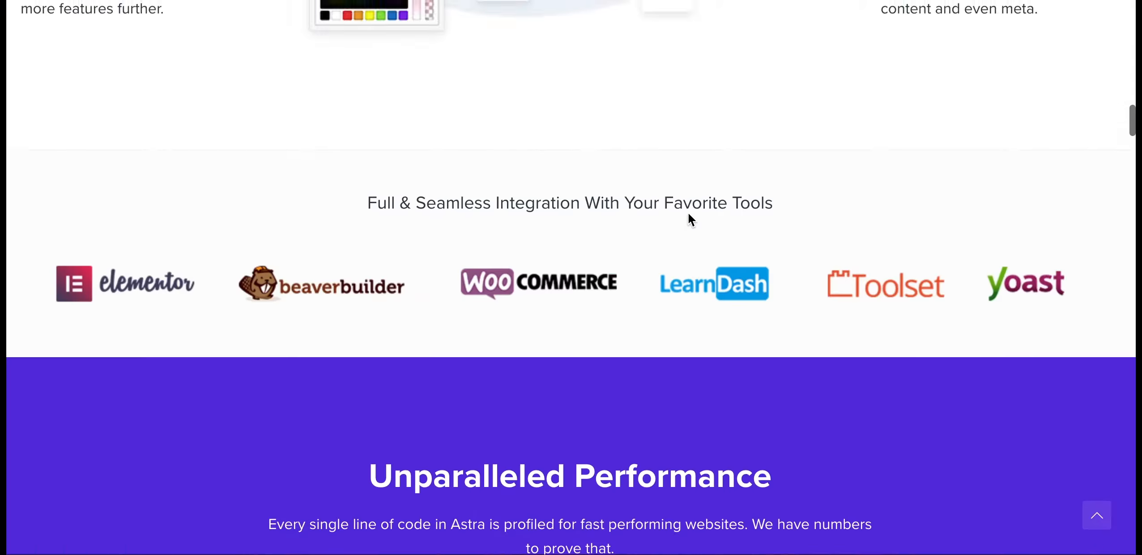
{"action": "scroll", "coordinate": [688, 213], "scroll_direction": "down", "scroll_amount": 9}
{"action": "scroll", "coordinate": [688, 213], "scroll_direction": "up", "scroll_amount": 15}
{"action": "scroll", "coordinate": [688, 212], "scroll_direction": "up", "scroll_amount": 10}
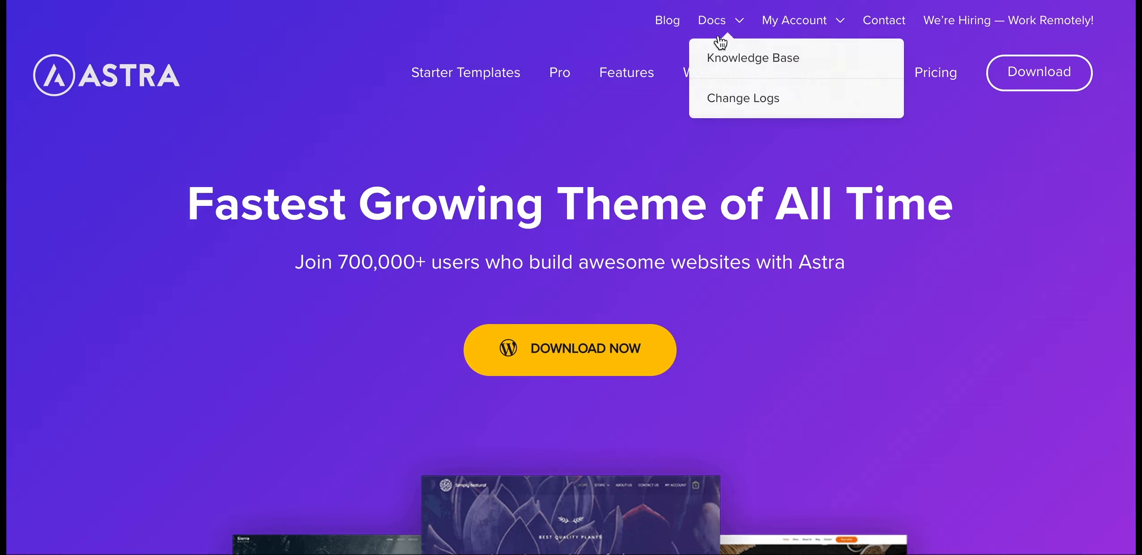
Open the Astra Pro page and browse its features such as Nav Menu and Custom Layouts
{"action": "left_click", "coordinate": [560, 73]}
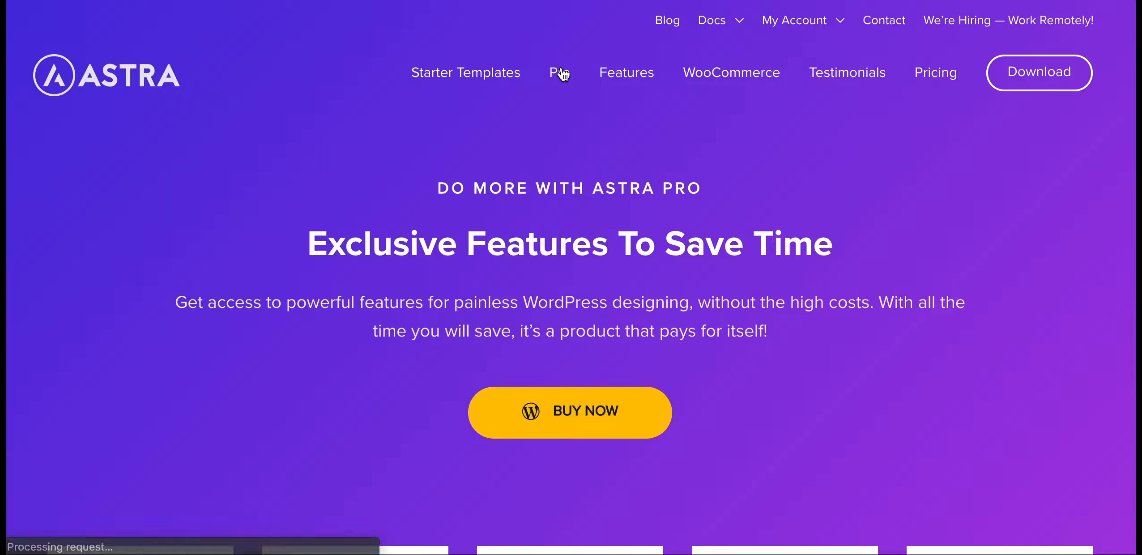
{"action": "scroll", "coordinate": [528, 322], "scroll_direction": "down", "scroll_amount": 8}
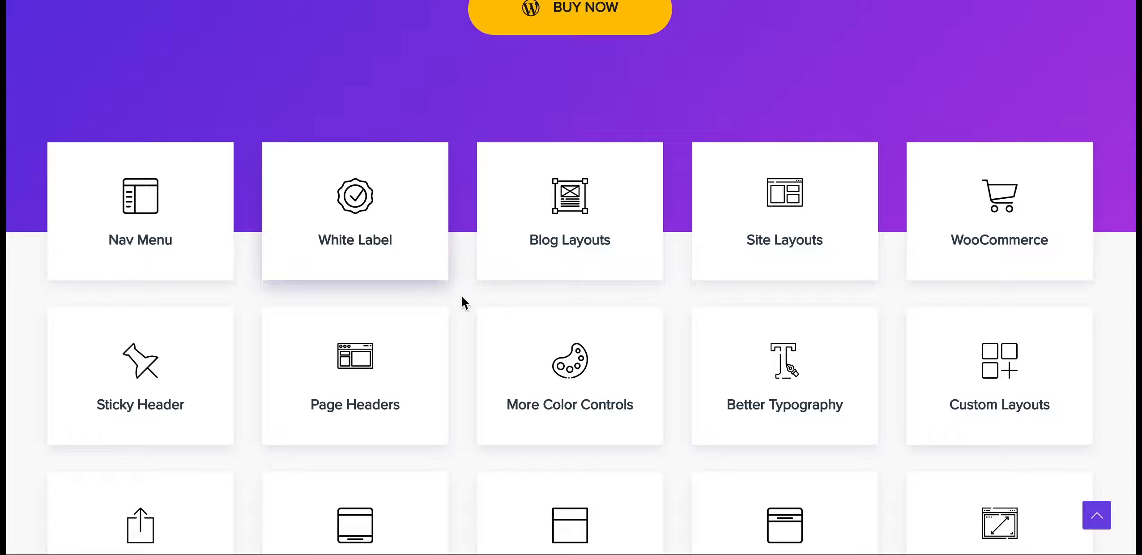
{"action": "scroll", "coordinate": [461, 295], "scroll_direction": "down", "scroll_amount": 3}
{"action": "scroll", "coordinate": [462, 295], "scroll_direction": "up", "scroll_amount": 6}
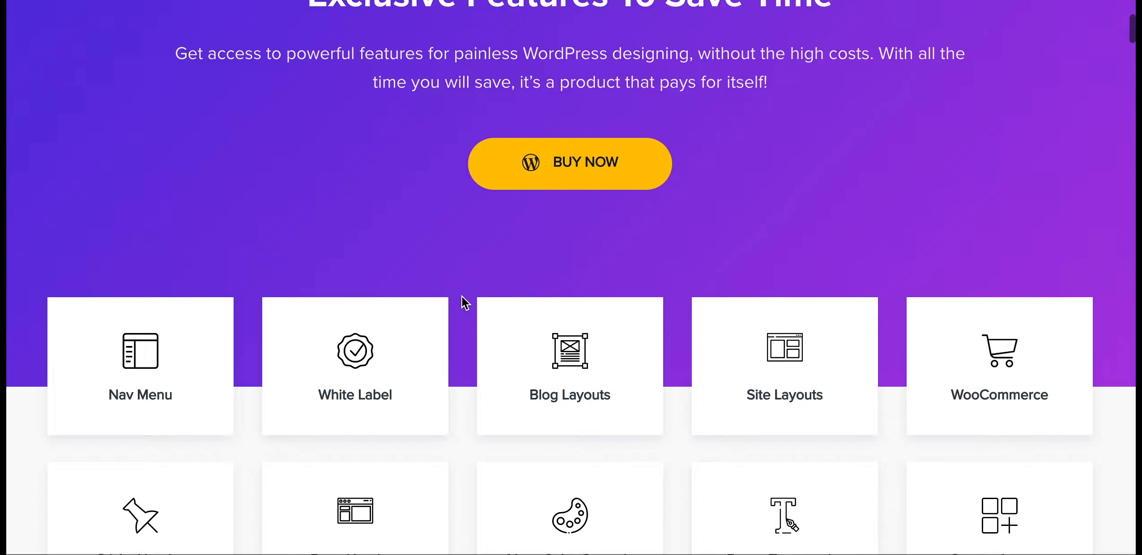
{"action": "scroll", "coordinate": [462, 296], "scroll_direction": "down", "scroll_amount": 2}
{"action": "scroll", "coordinate": [147, 309], "scroll_direction": "down", "scroll_amount": 3}
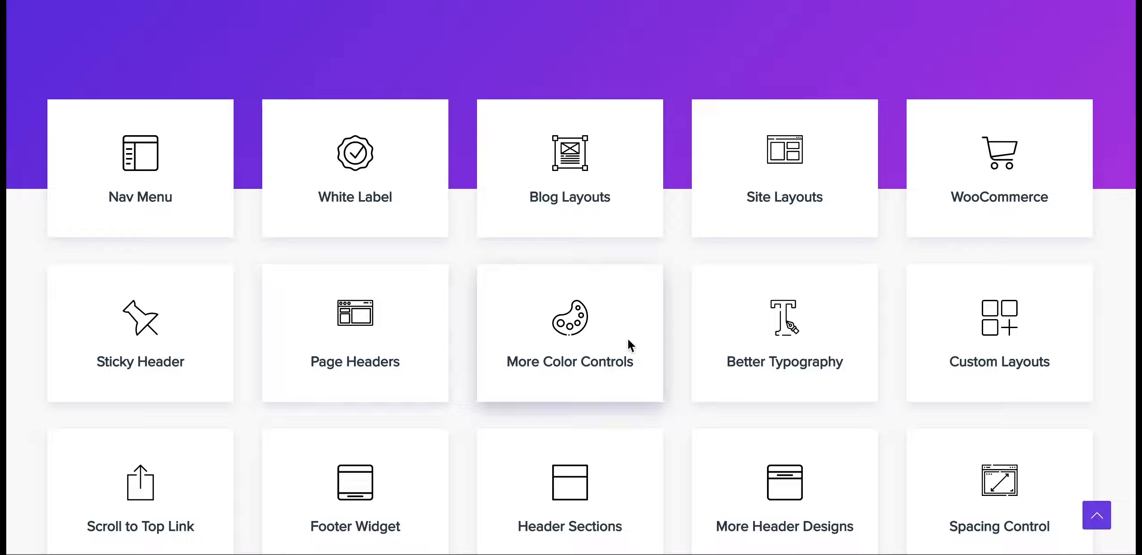
{"action": "scroll", "coordinate": [975, 320], "scroll_direction": "down", "scroll_amount": 2}
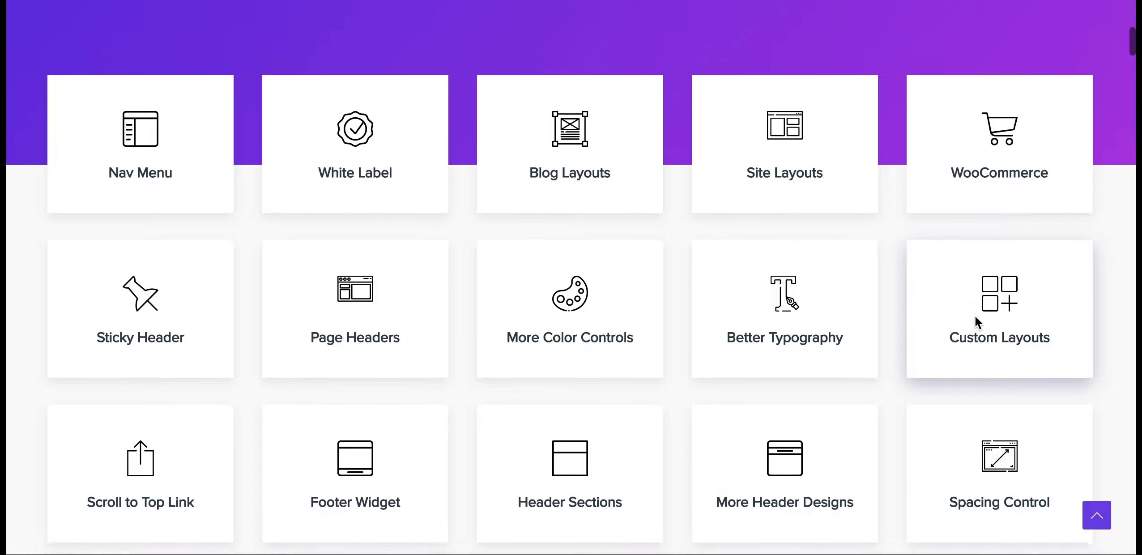
{"action": "scroll", "coordinate": [974, 315], "scroll_direction": "down", "scroll_amount": 2}
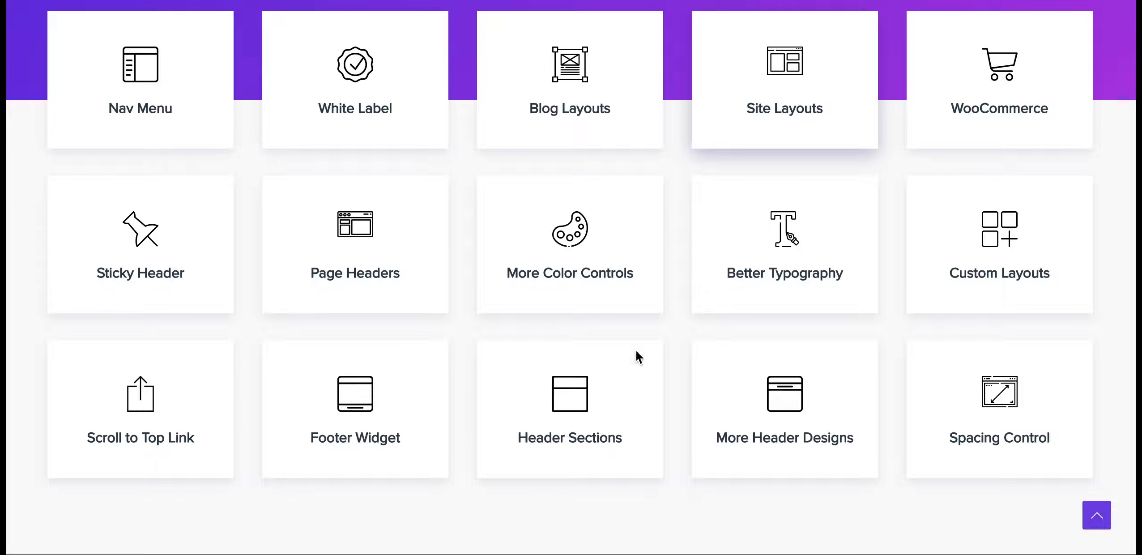
{"action": "scroll", "coordinate": [695, 422], "scroll_direction": "down", "scroll_amount": 3}
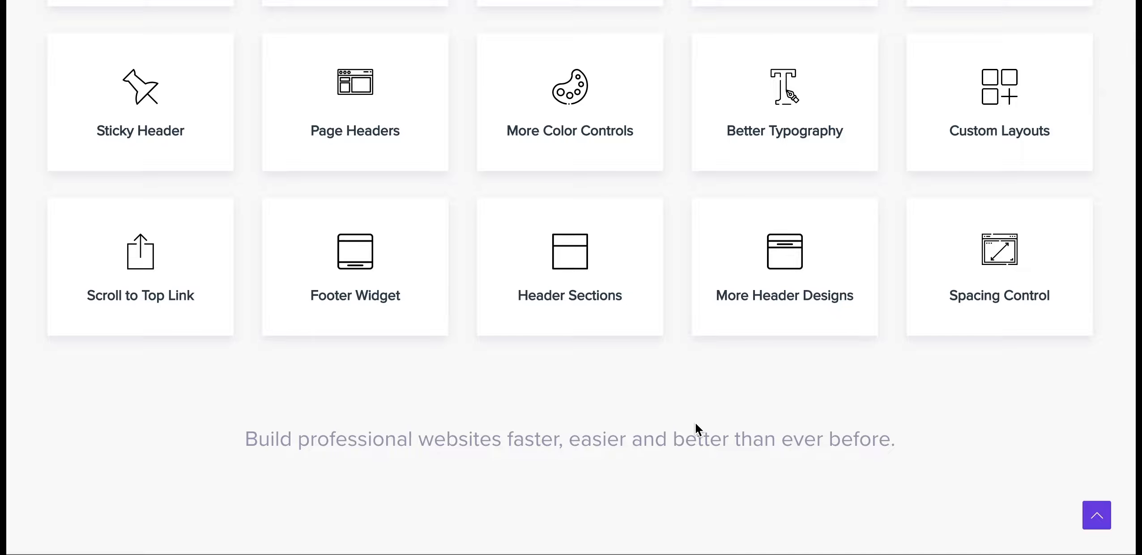
{"action": "scroll", "coordinate": [695, 422], "scroll_direction": "down", "scroll_amount": 7}
{"action": "scroll", "coordinate": [695, 422], "scroll_direction": "down", "scroll_amount": 5}
{"action": "scroll", "coordinate": [695, 422], "scroll_direction": "down", "scroll_amount": 10}
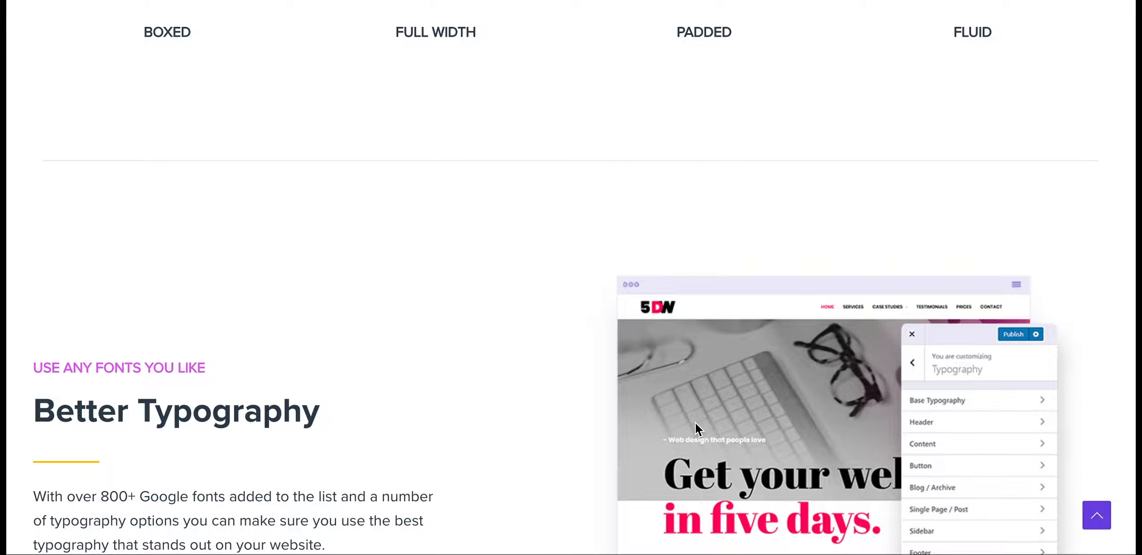
{"action": "scroll", "coordinate": [697, 428], "scroll_direction": "down", "scroll_amount": 4}
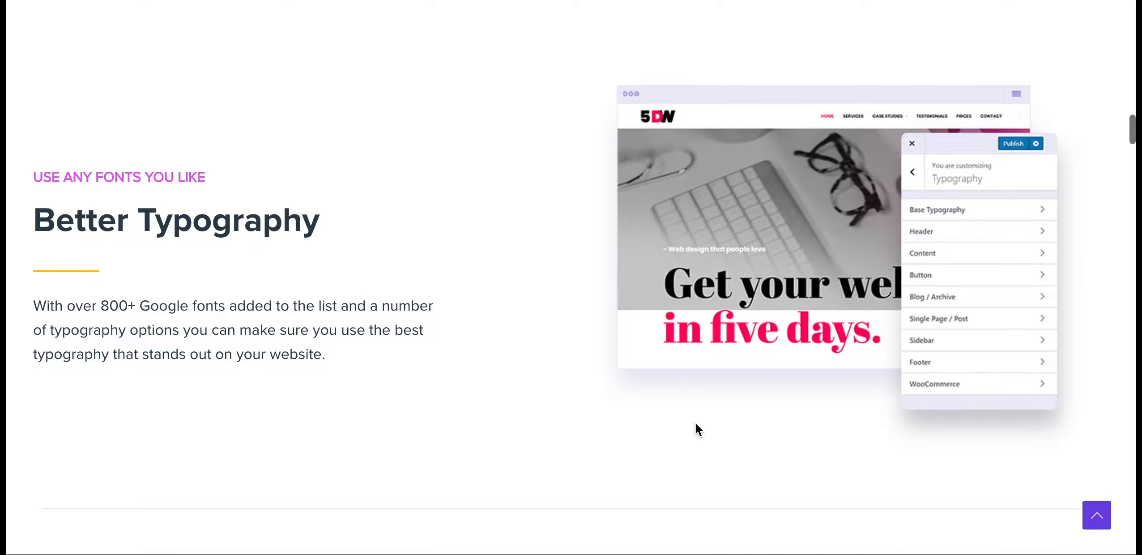
{"action": "scroll", "coordinate": [695, 422], "scroll_direction": "down", "scroll_amount": 15}
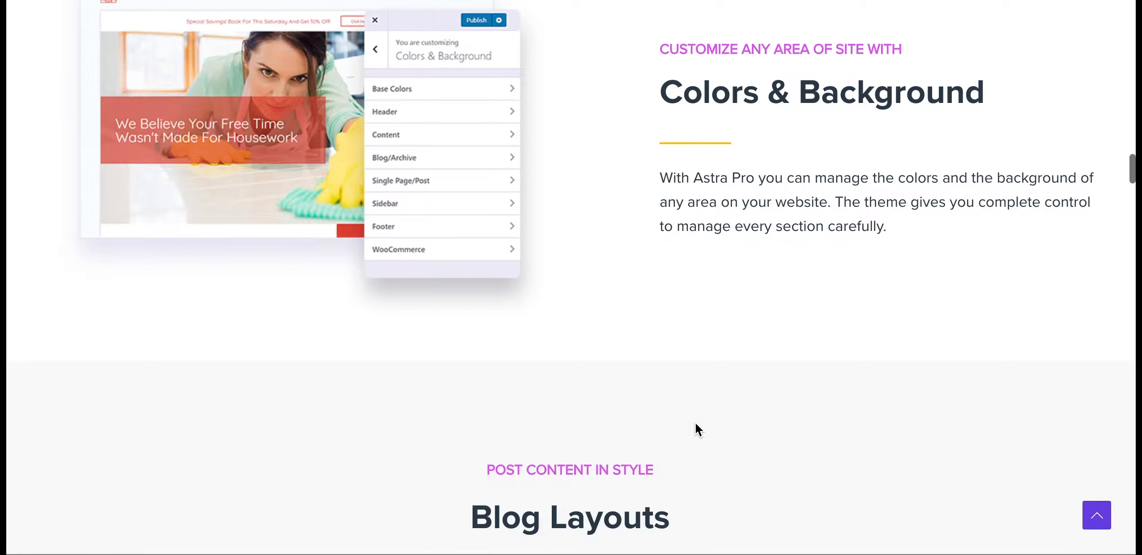
{"action": "scroll", "coordinate": [695, 424], "scroll_direction": "down", "scroll_amount": 20}
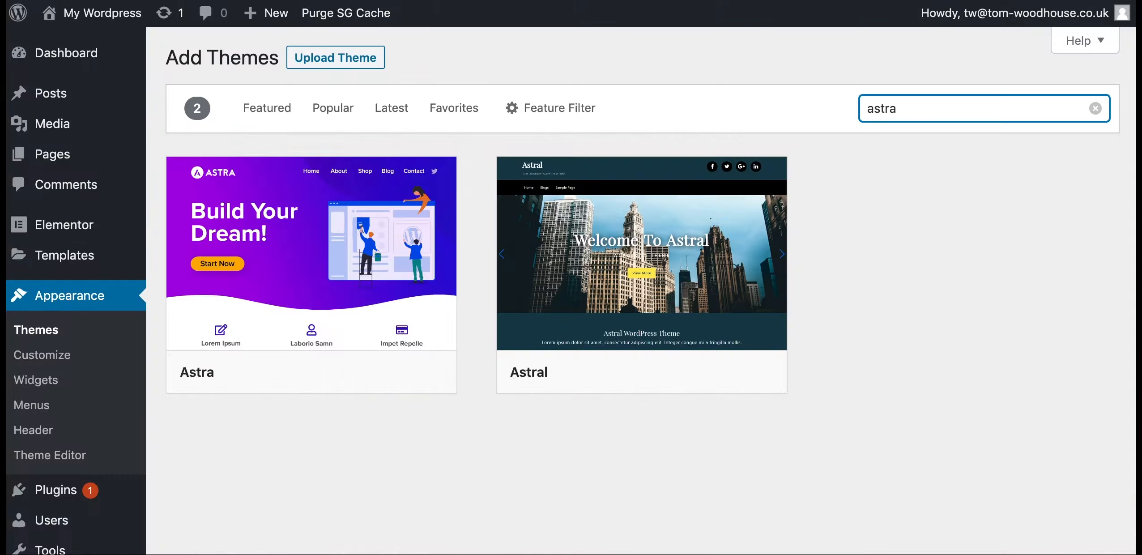
Install and activate Astra from its Add Themes card, then open the front end via My Wordpress
{"action": "mouse_move", "coordinate": [298, 370]}
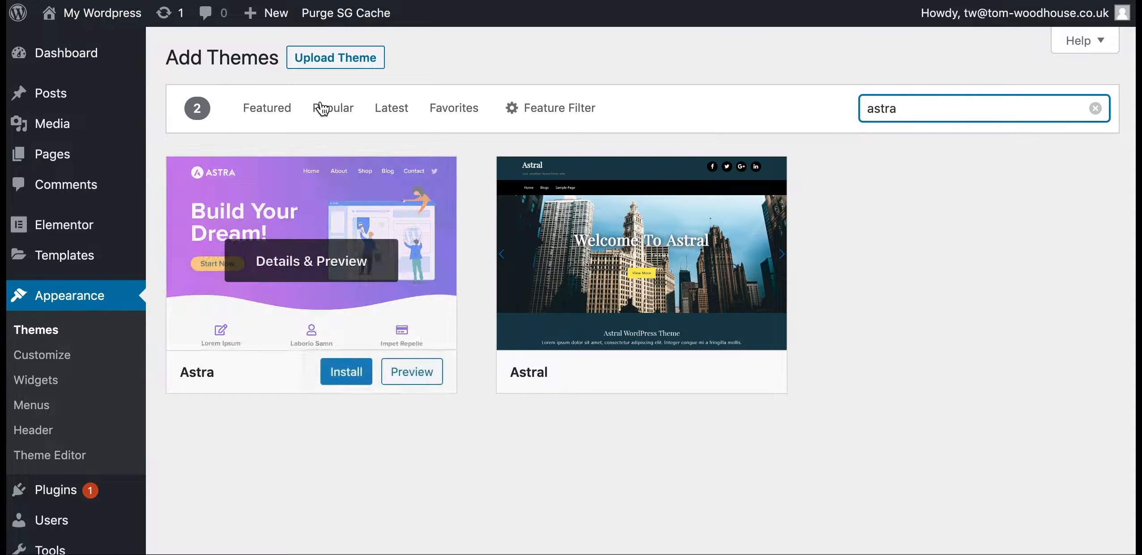
{"action": "left_click", "coordinate": [352, 380]}
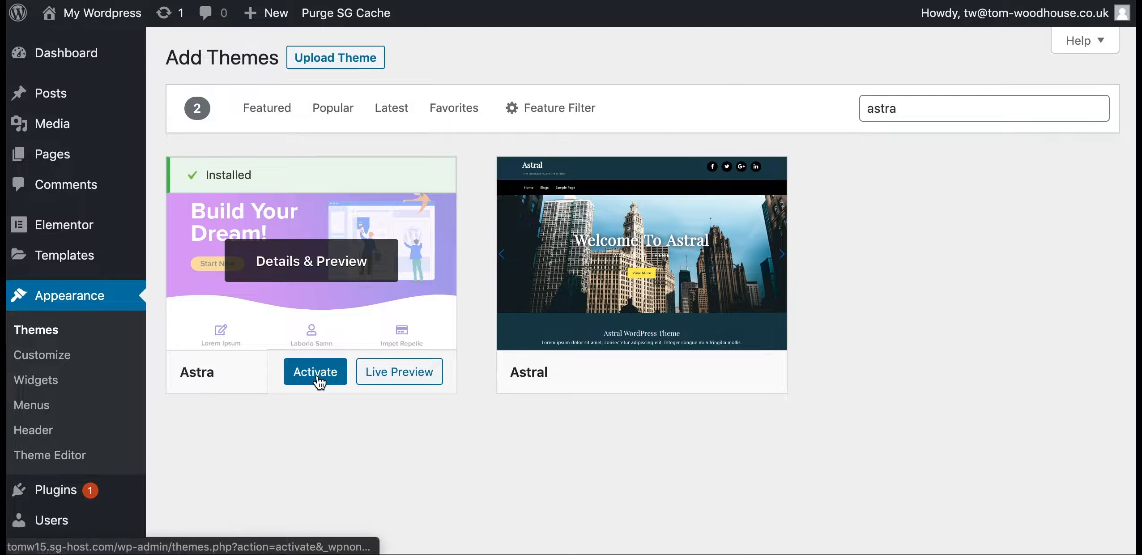
{"action": "left_click", "coordinate": [318, 382]}
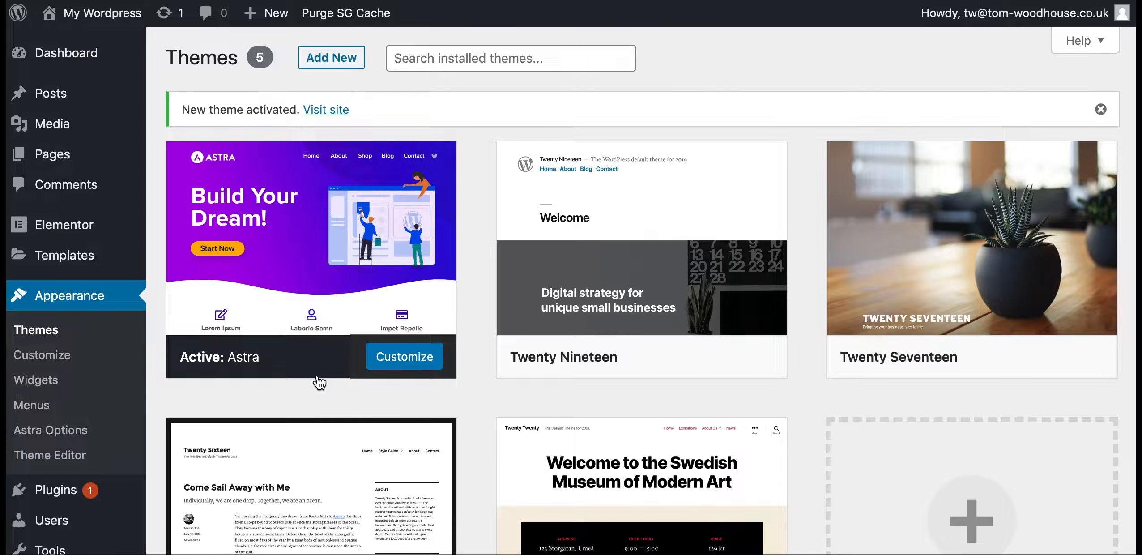
{"action": "mouse_move", "coordinate": [272, 312]}
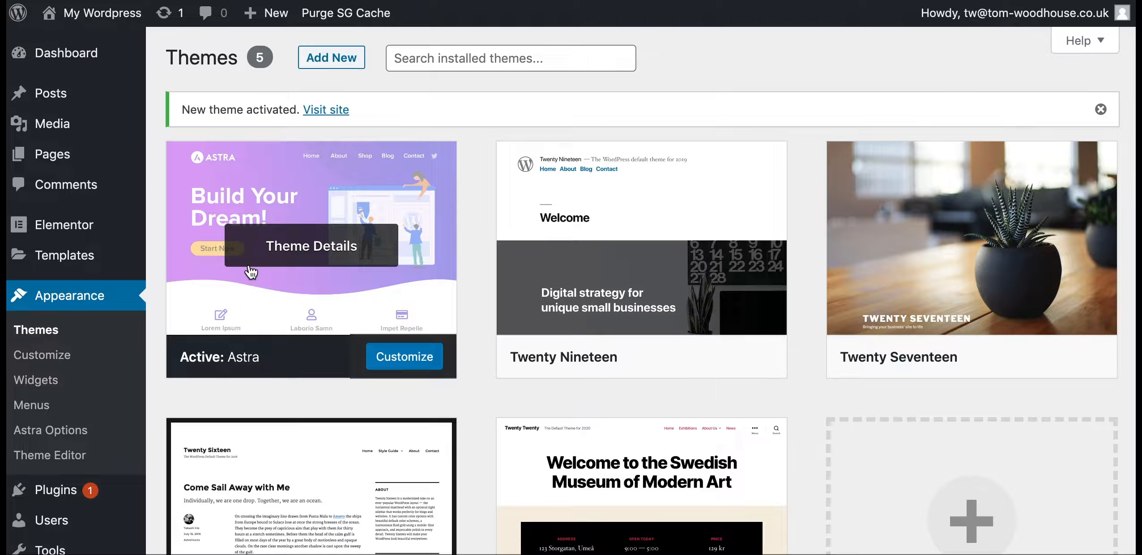
{"action": "left_click", "coordinate": [100, 22]}
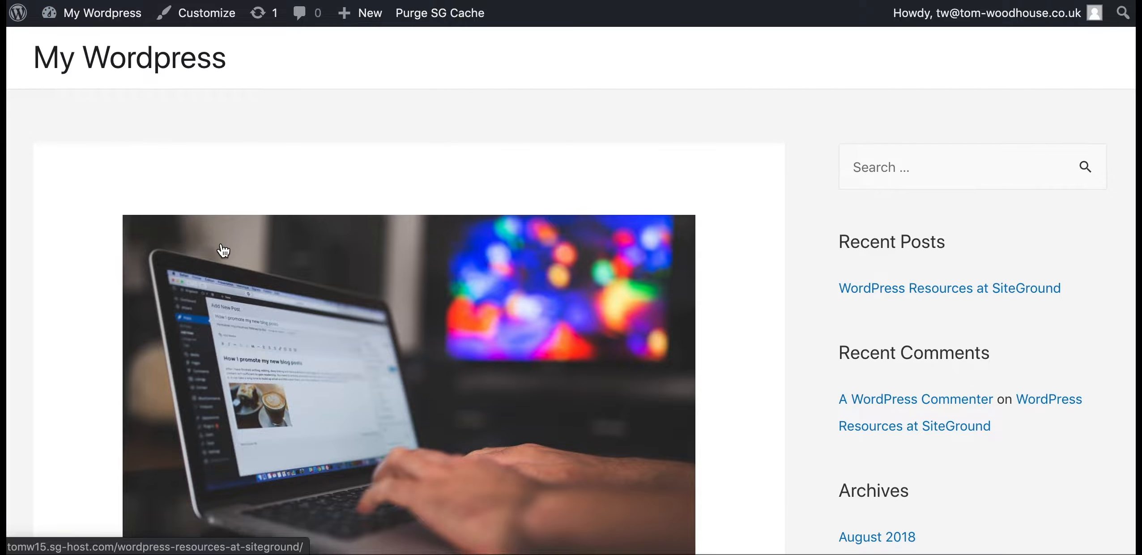
Scroll the Astra front page, then return to the admin Dashboard via My Wordpress
{"action": "scroll", "coordinate": [222, 248], "scroll_direction": "down", "scroll_amount": 10}
{"action": "scroll", "coordinate": [221, 247], "scroll_direction": "up", "scroll_amount": 10}
{"action": "scroll", "coordinate": [222, 248], "scroll_direction": "down", "scroll_amount": 3}
{"action": "scroll", "coordinate": [222, 250], "scroll_direction": "up", "scroll_amount": 3}
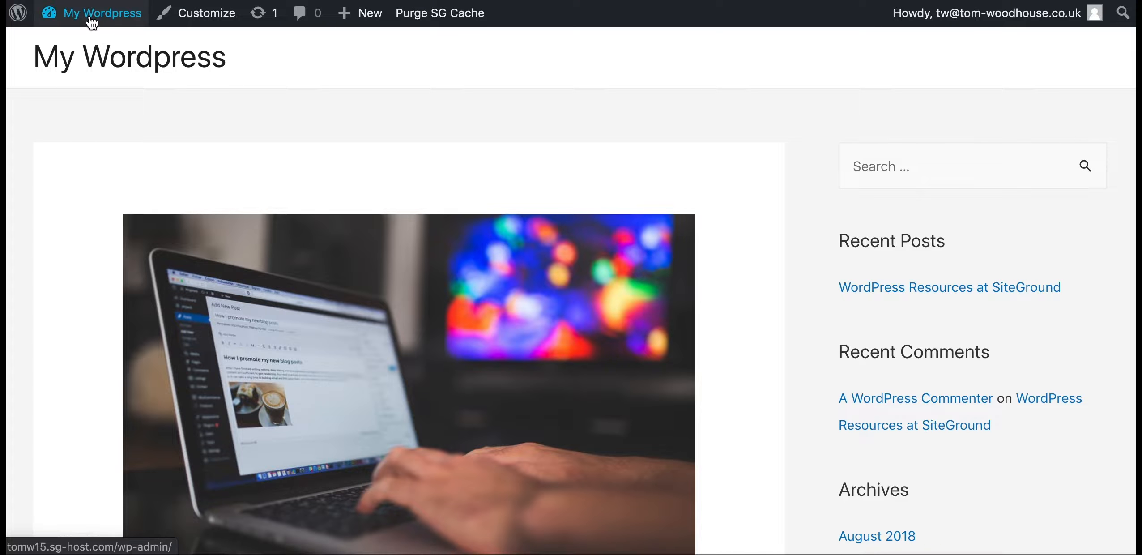
{"action": "mouse_move", "coordinate": [91, 21]}
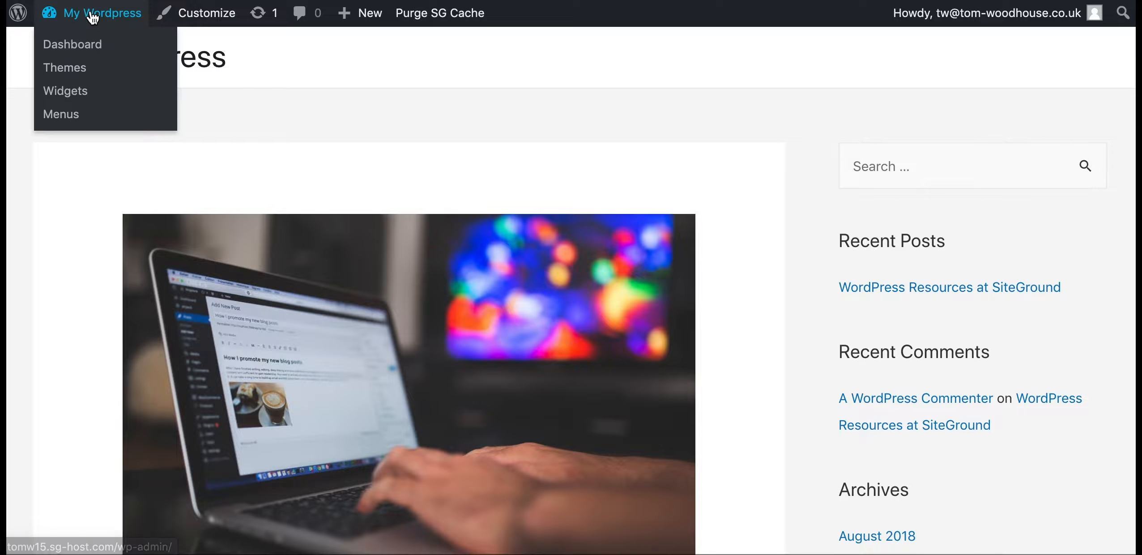
{"action": "left_click", "coordinate": [93, 18]}
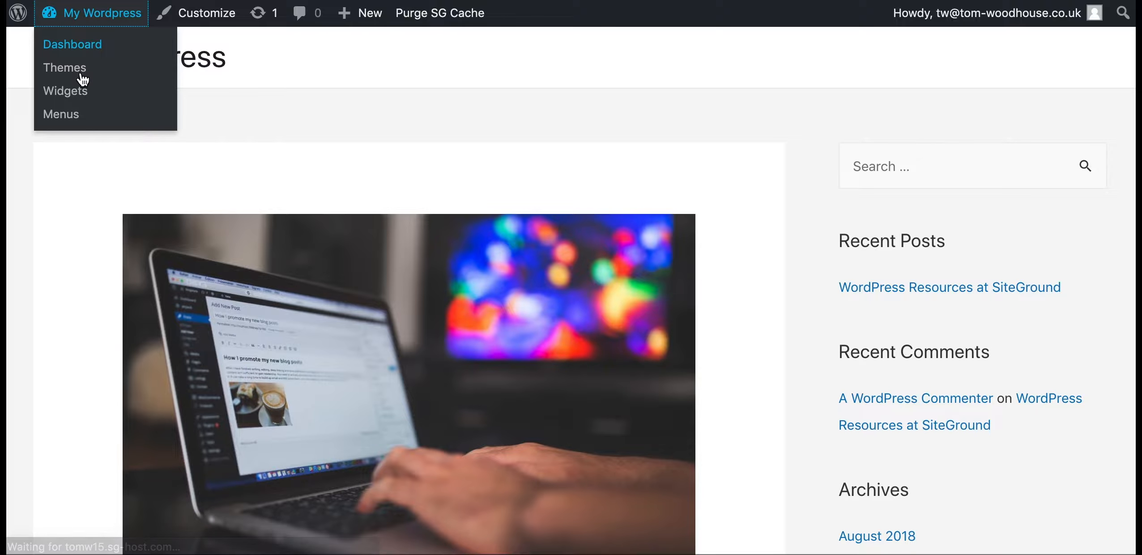
Open the Installed Plugins list from the Plugins sidebar entry
{"action": "scroll", "coordinate": [46, 311], "scroll_direction": "down", "scroll_amount": 2}
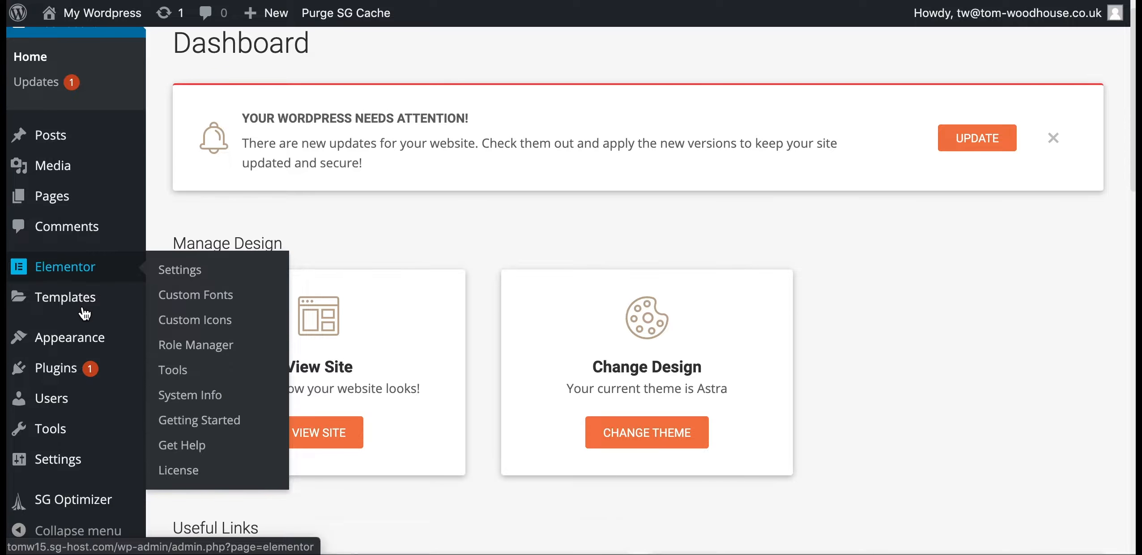
{"action": "mouse_move", "coordinate": [45, 307]}
{"action": "mouse_move", "coordinate": [80, 375]}
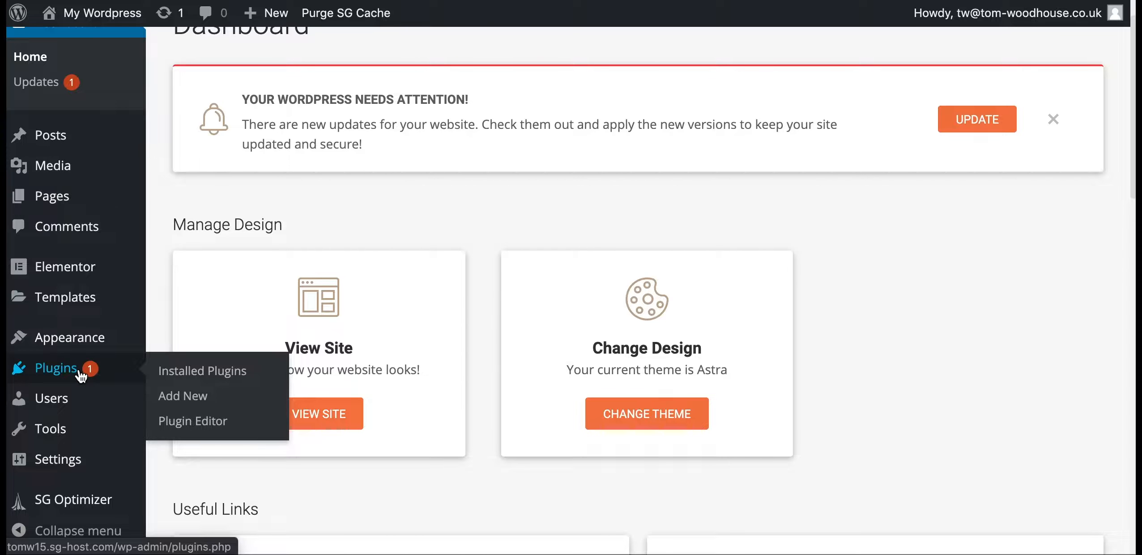
{"action": "left_click", "coordinate": [80, 375]}
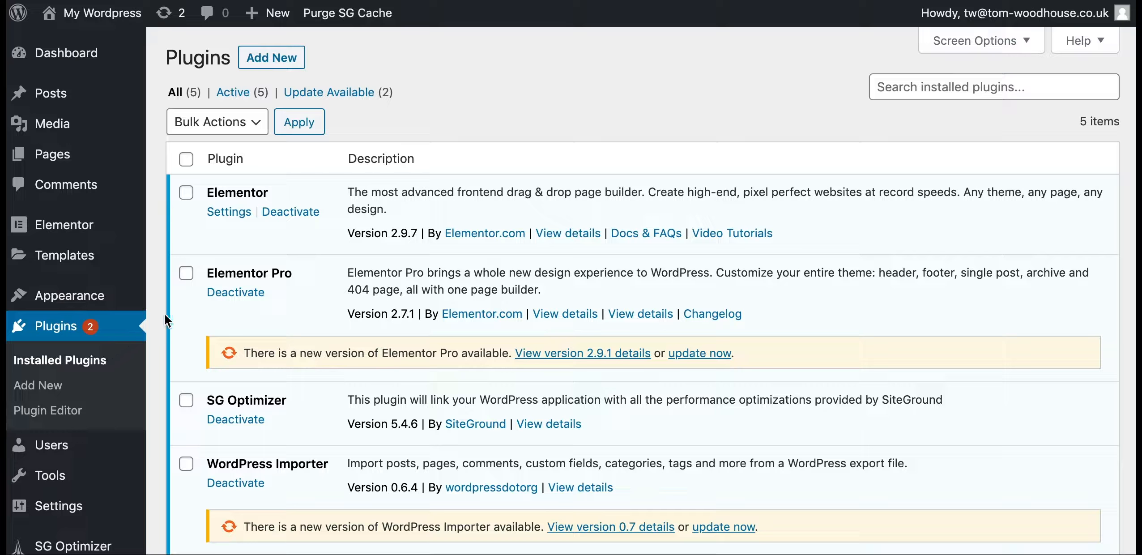
Highlight the Elementor and Elementor Pro plugin names in the Installed Plugins list
{"action": "left_click_drag", "start_coordinate": [271, 194], "coordinate": [213, 194]}
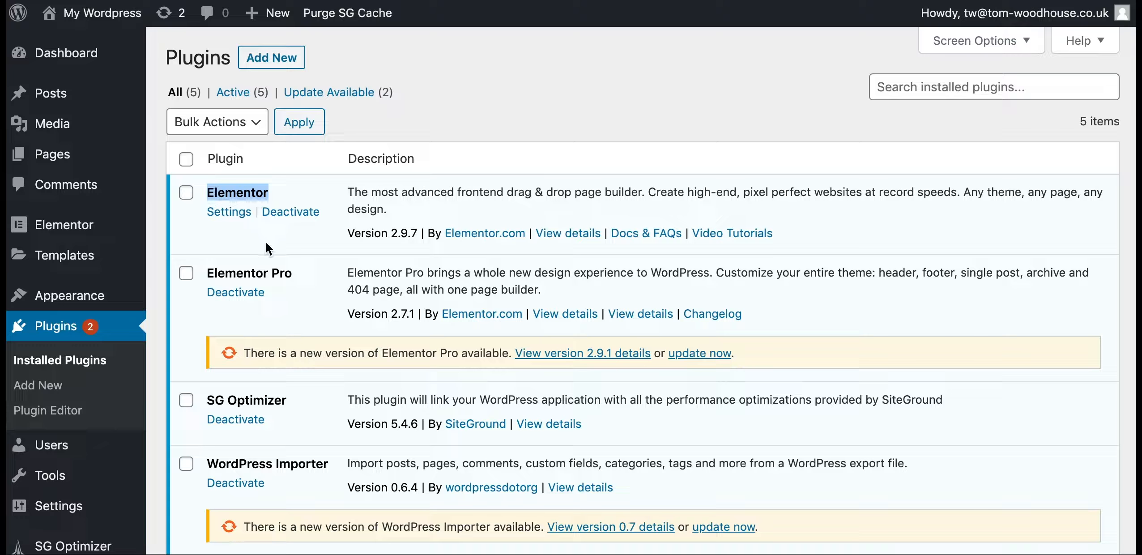
{"action": "left_click_drag", "start_coordinate": [296, 274], "coordinate": [206, 273]}
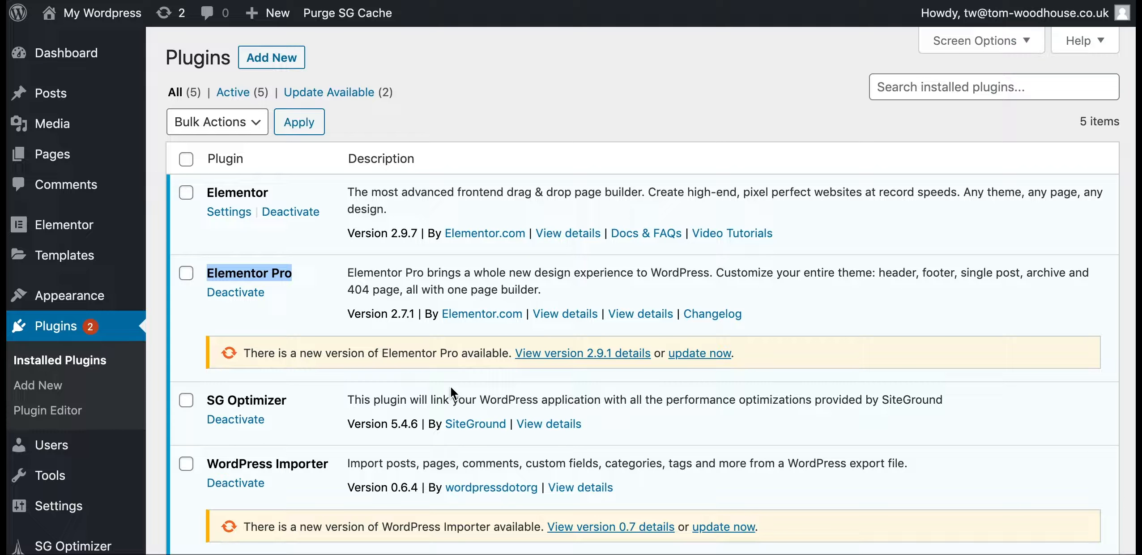
{"action": "scroll", "coordinate": [450, 389], "scroll_direction": "down", "scroll_amount": 5}
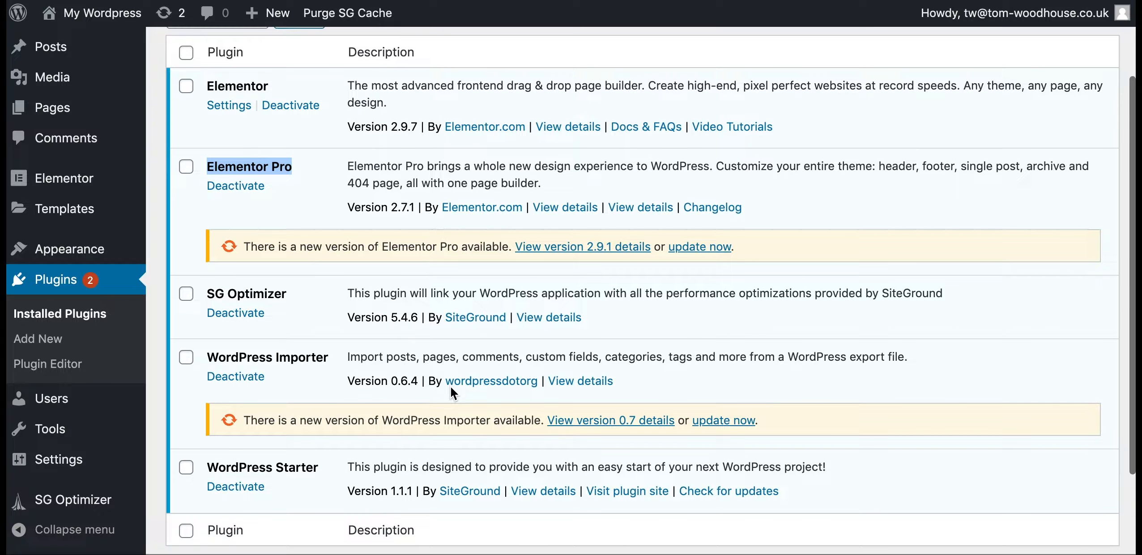
{"action": "scroll", "coordinate": [451, 386], "scroll_direction": "up", "scroll_amount": 5}
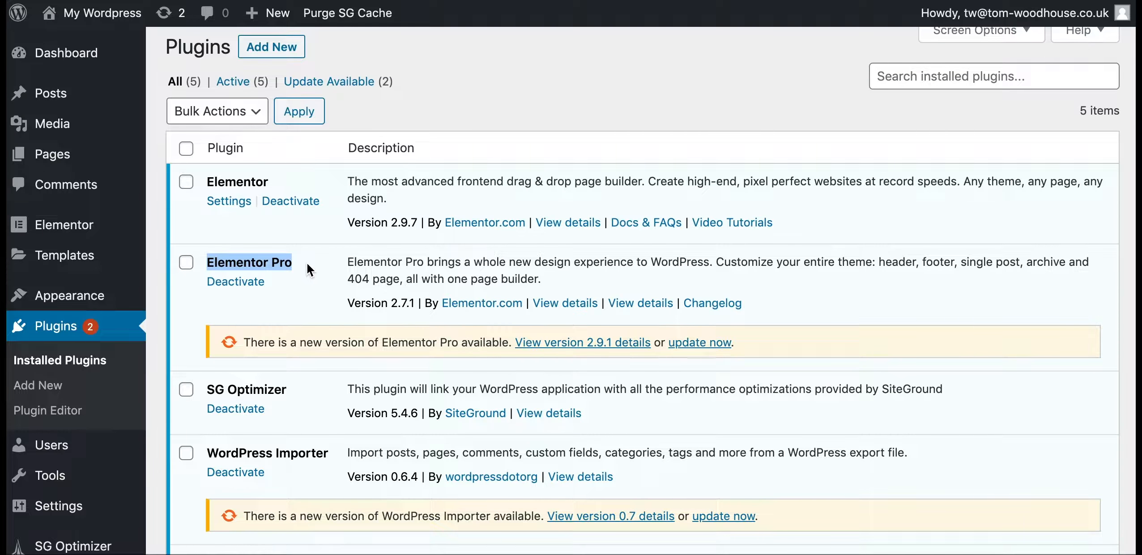
{"action": "left_click_drag", "start_coordinate": [307, 262], "coordinate": [206, 254]}
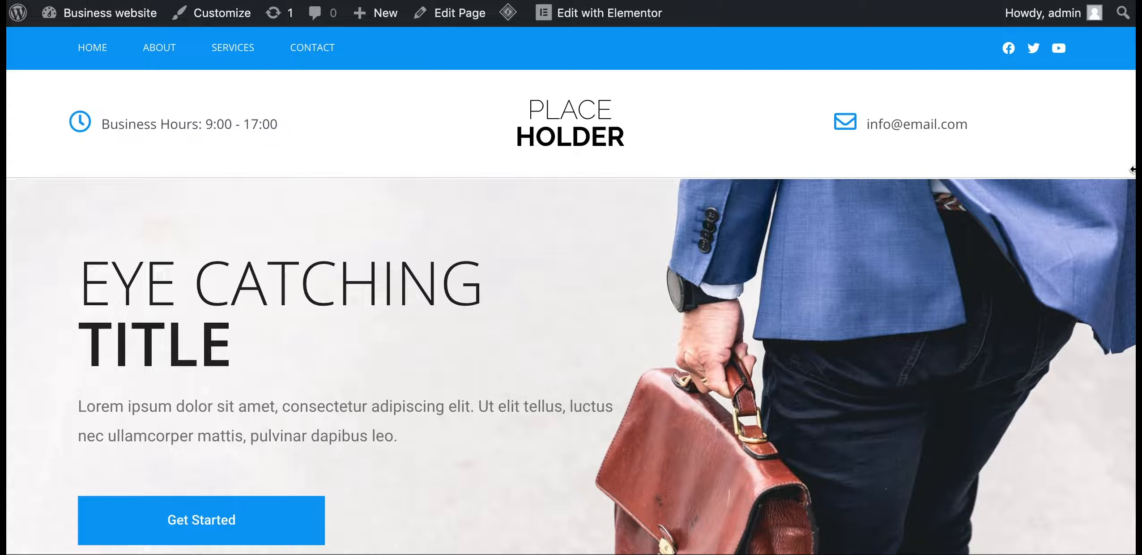
Preview the example site's hamburger menu at narrow mobile width, then restore full desktop width
{"action": "left_click_drag", "start_coordinate": [1132, 171], "coordinate": [144, 196]}
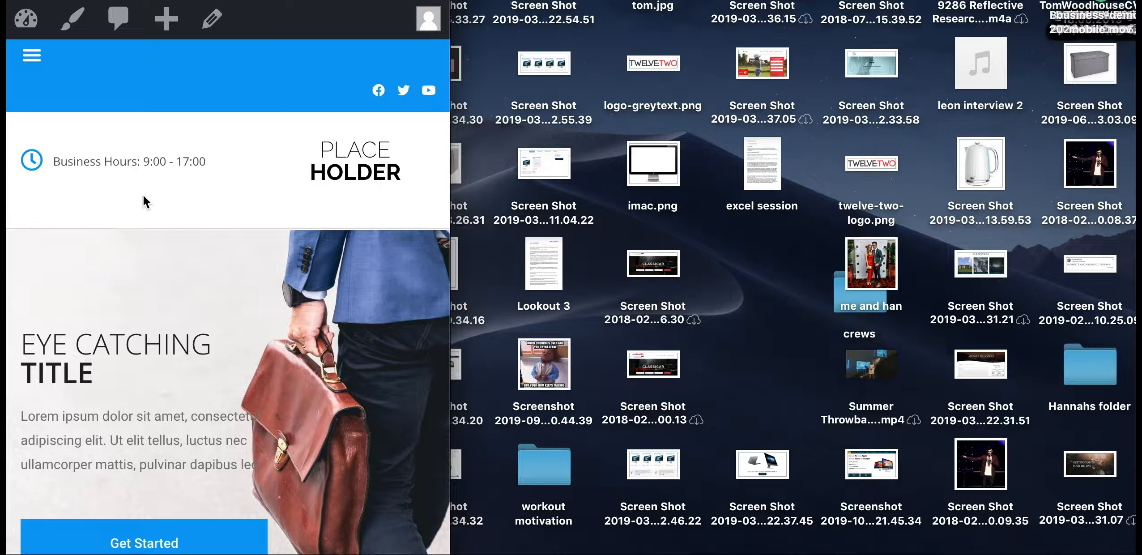
{"action": "left_click", "coordinate": [31, 56]}
{"action": "left_click", "coordinate": [31, 56]}
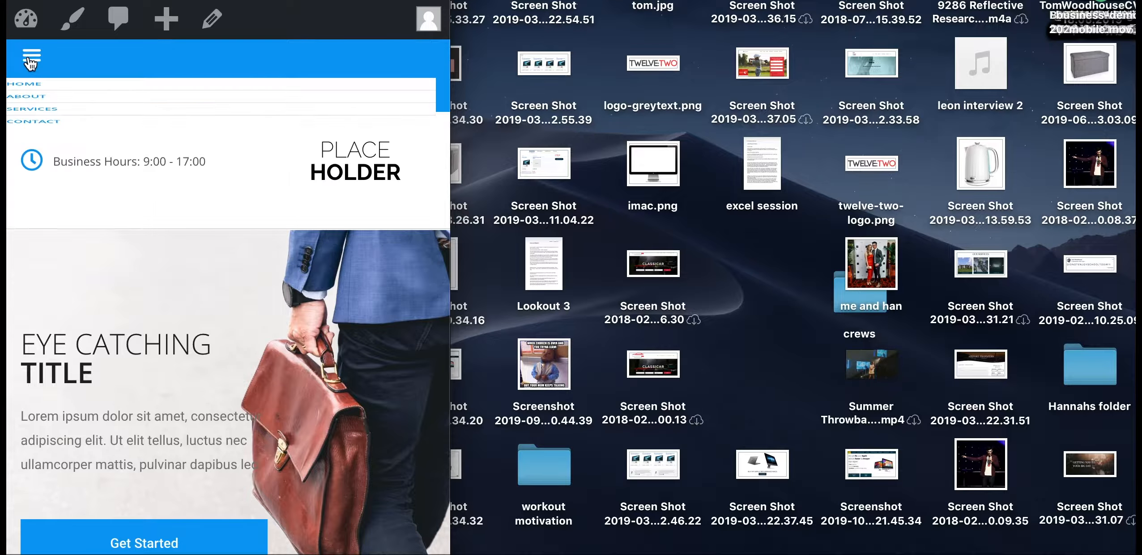
{"action": "scroll", "coordinate": [339, 162], "scroll_direction": "down", "scroll_amount": 4}
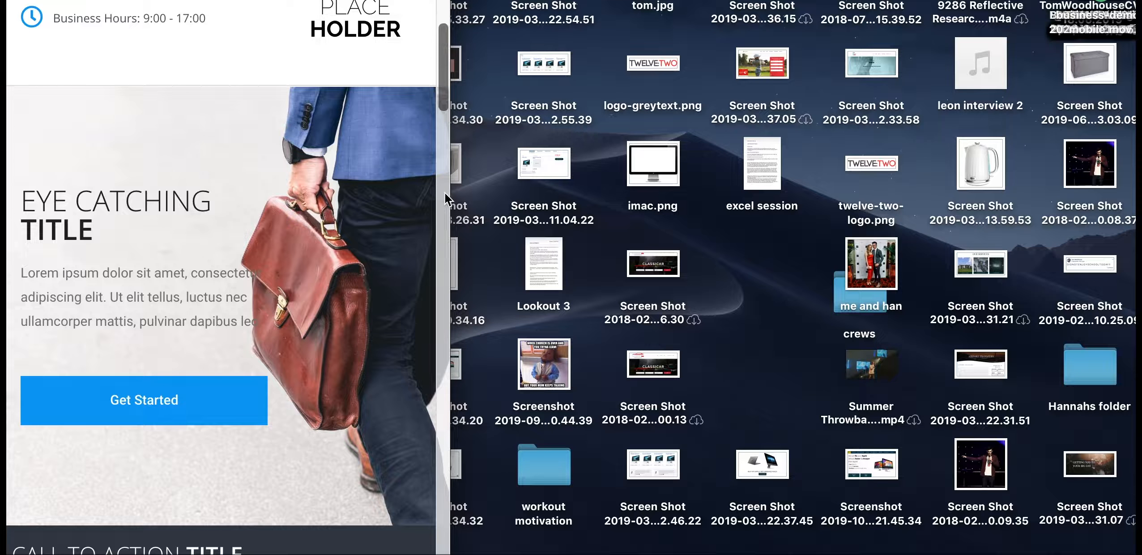
{"action": "left_click_drag", "start_coordinate": [450, 194], "coordinate": [1137, 197]}
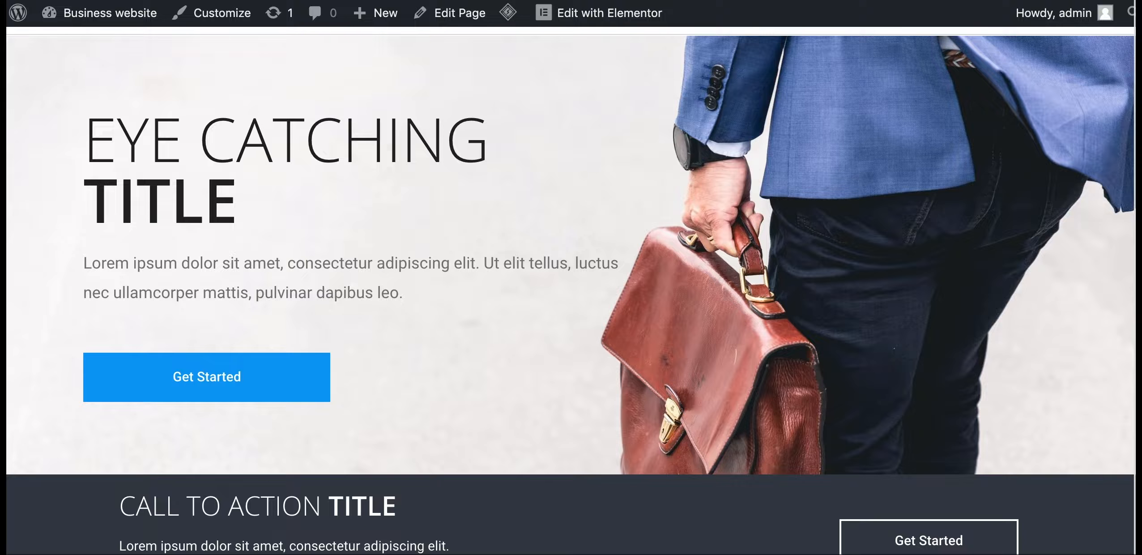
{"action": "scroll", "coordinate": [861, 305], "scroll_direction": "up", "scroll_amount": 4}
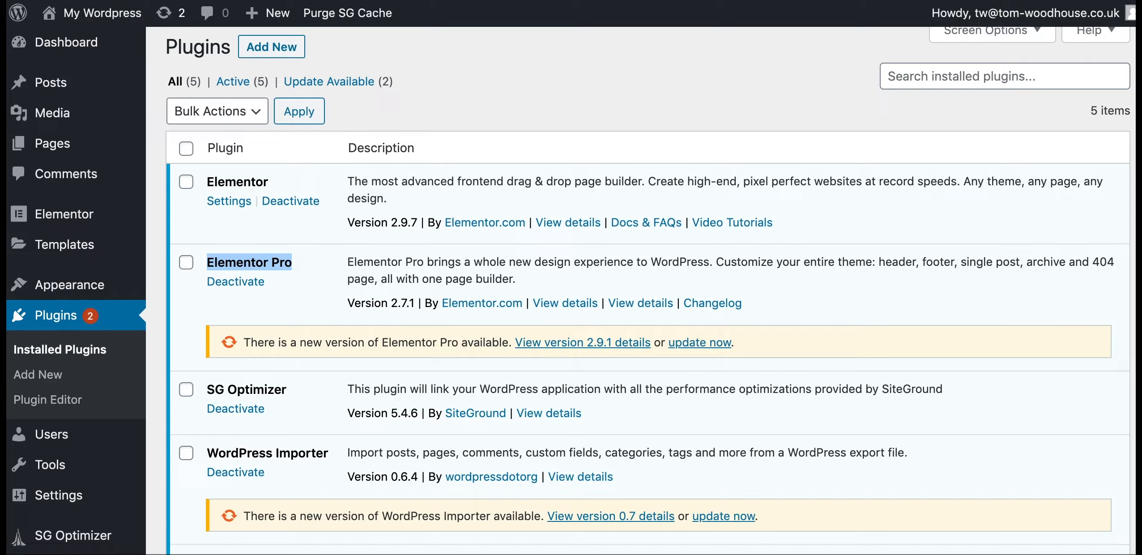
View the plugin zip upload option under Plugins > Add New
{"action": "scroll", "coordinate": [170, 325], "scroll_direction": "up", "scroll_amount": 1}
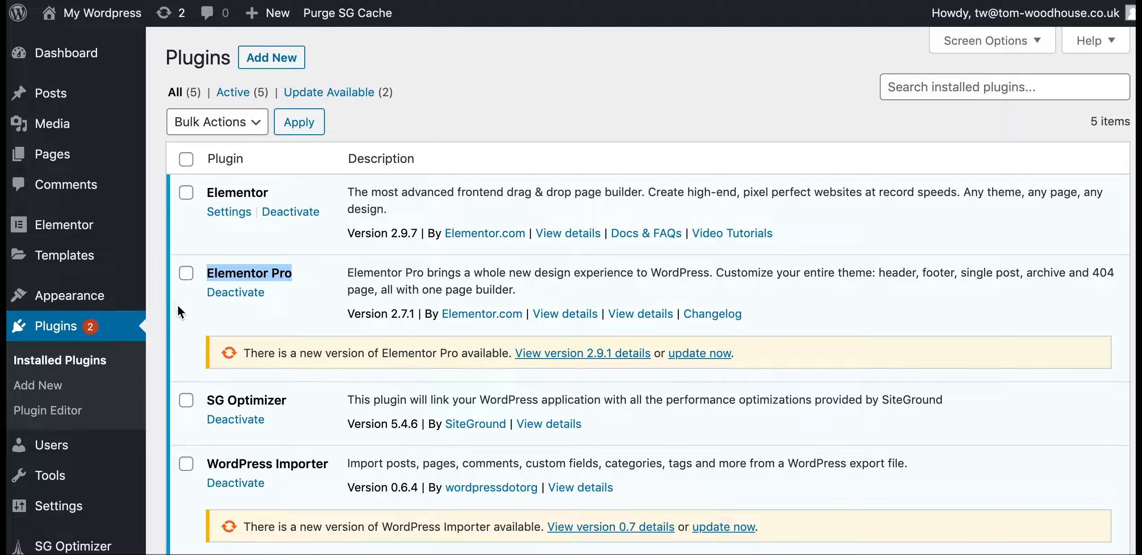
{"action": "left_click", "coordinate": [288, 67]}
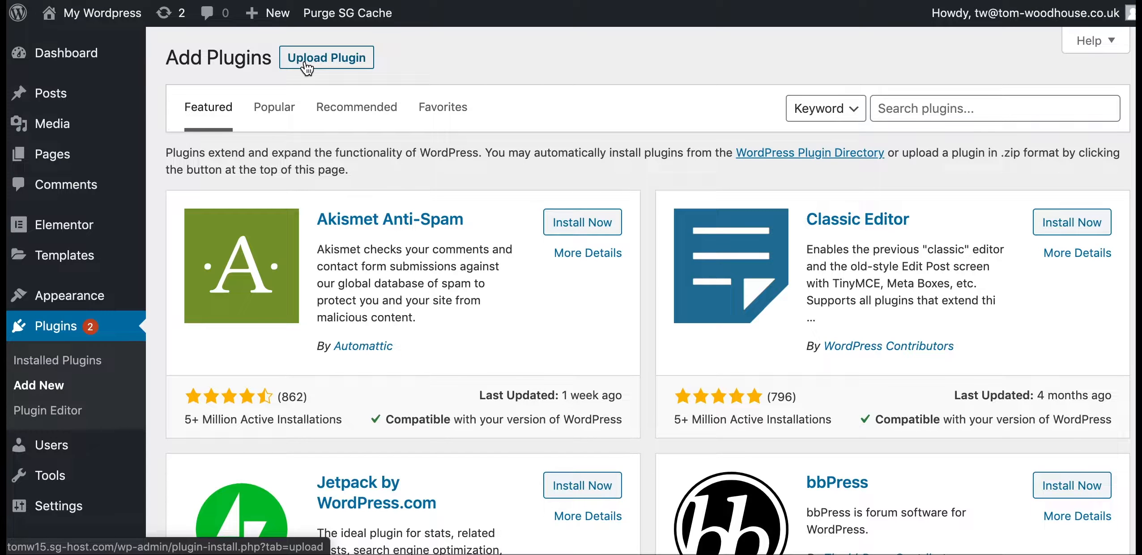
{"action": "left_click", "coordinate": [321, 71]}
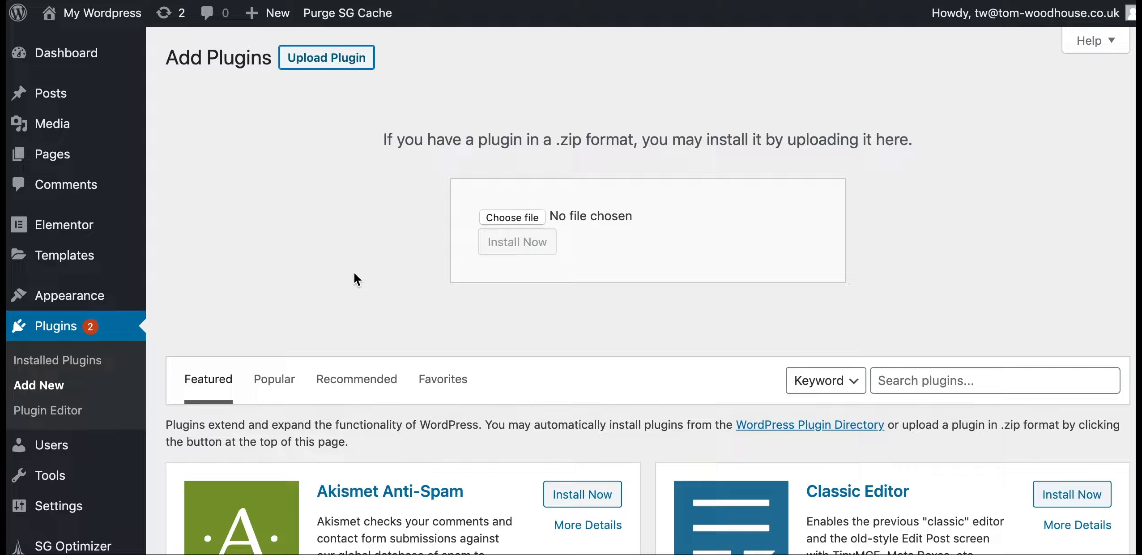
Return to Installed Plugins, reload the list, and start a new empty browser tab
{"action": "left_click", "coordinate": [81, 363]}
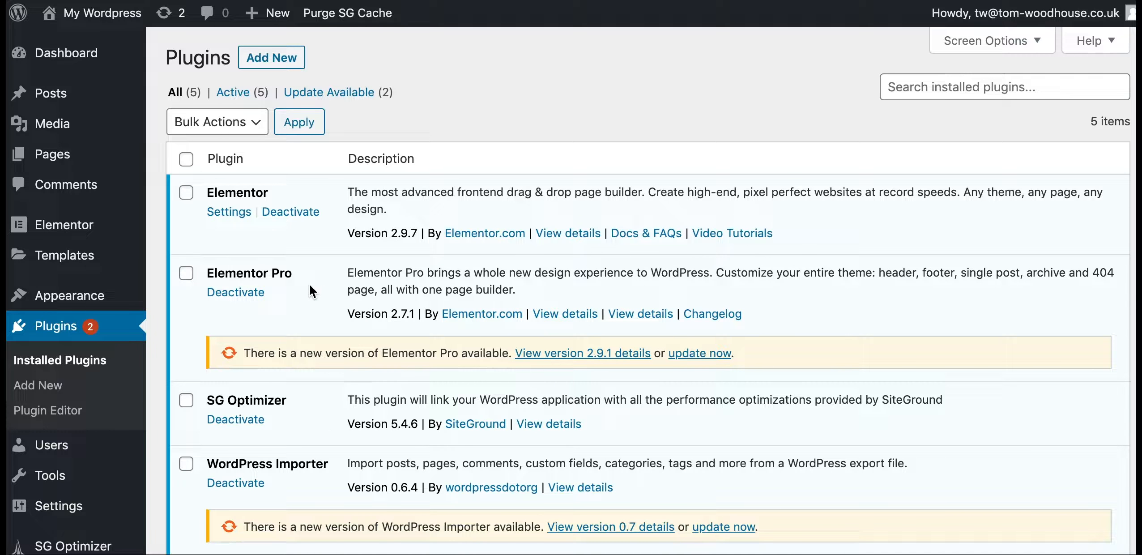
{"action": "mouse_move", "coordinate": [89, 254]}
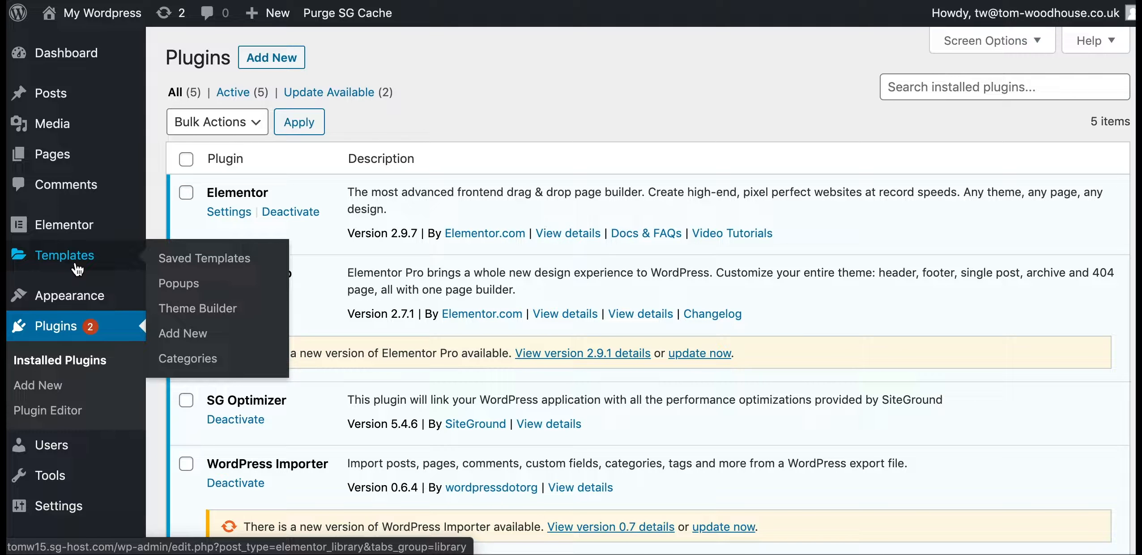
{"action": "mouse_move", "coordinate": [258, 23]}
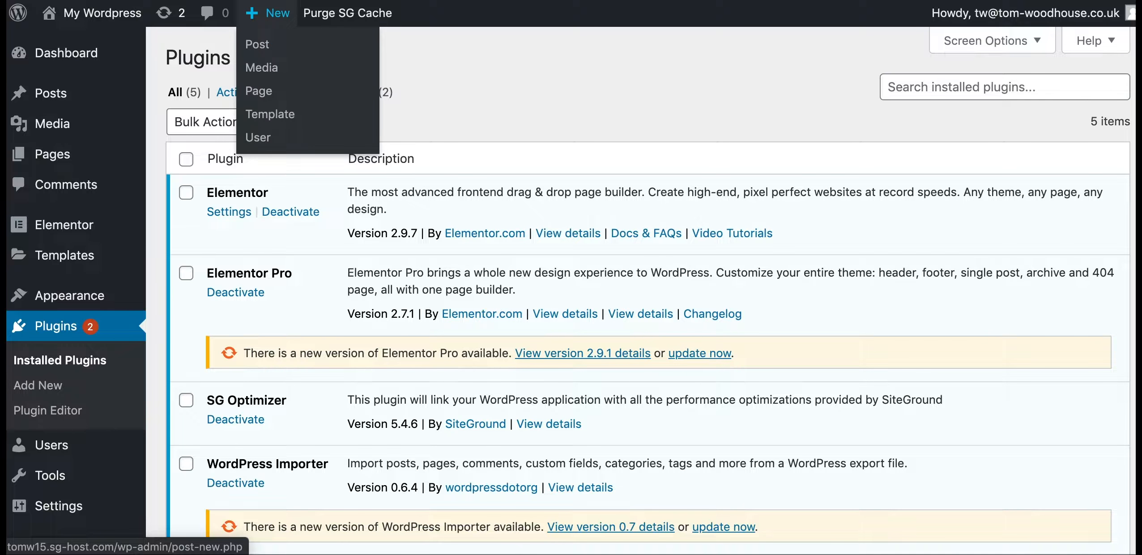
{"action": "key", "text": "super+r"}
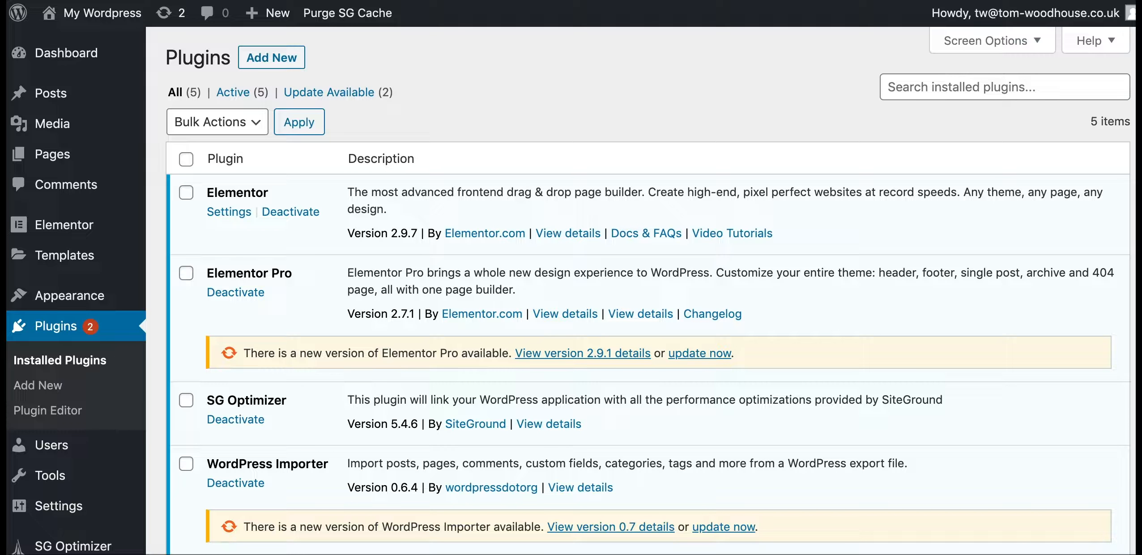
{"action": "key", "text": "super+t"}
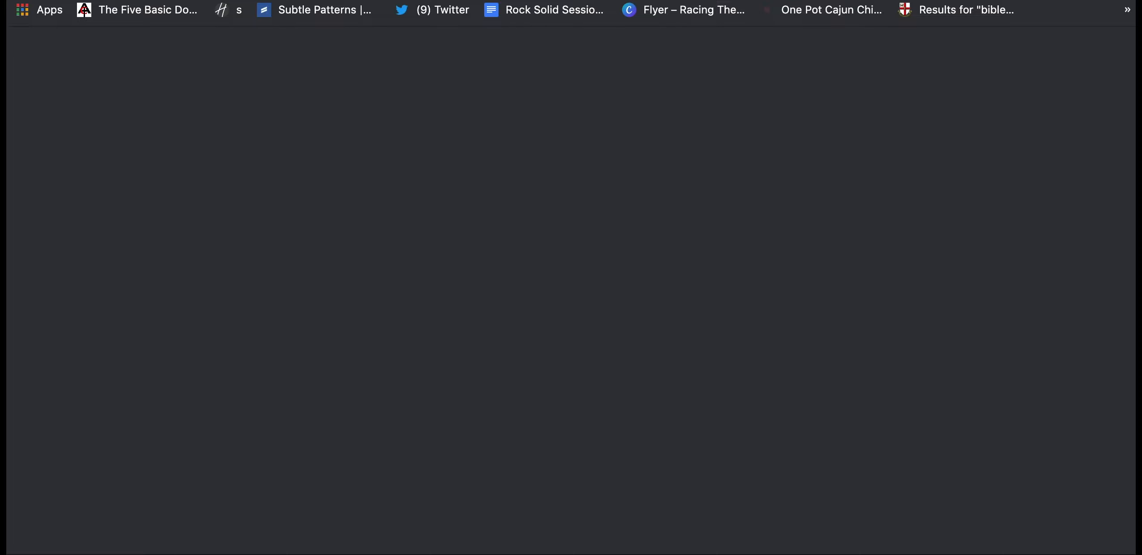
Load the site's address with wp-admin appended to reach the tomw15.sg-host.com Dashboard
{"action": "type", "text": "http://tomw15.sg-host.com/"}
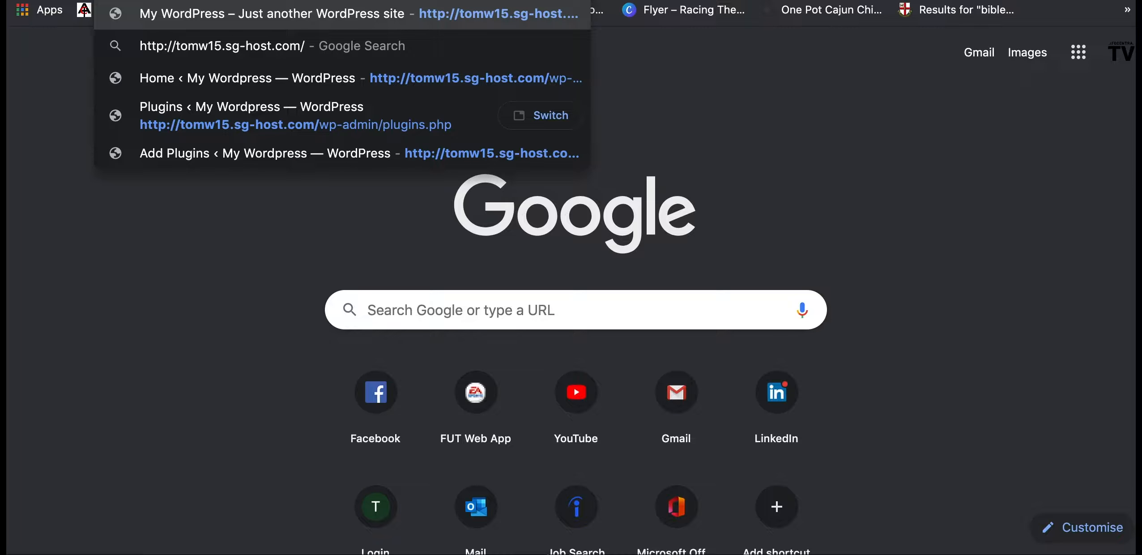
{"action": "type", "text": "wp-admin"}
{"action": "key", "text": "Return"}
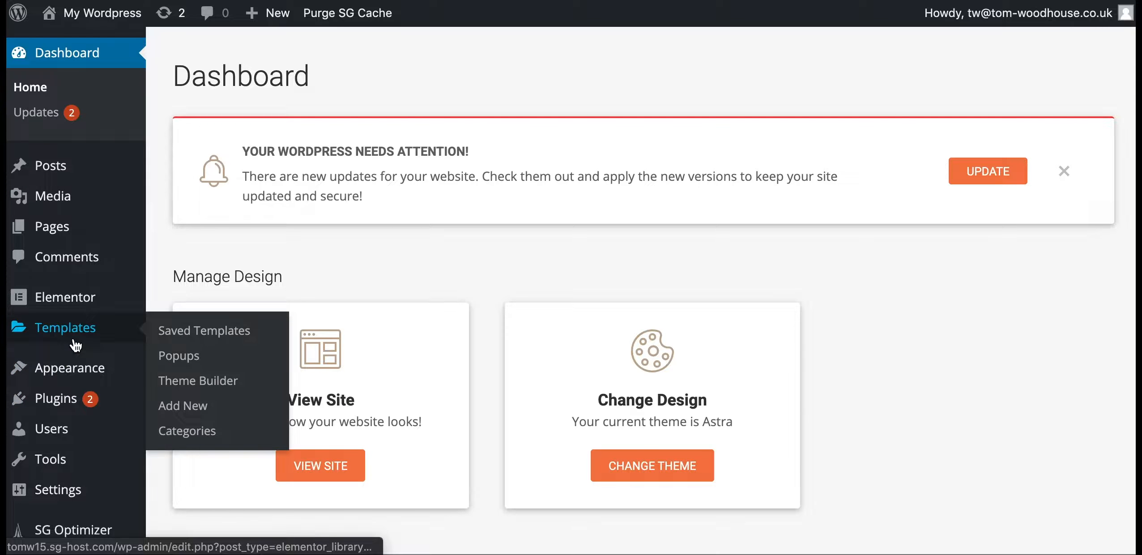
Create a Theme Builder template of type Header named 'Header' and open it in Elementor
{"action": "left_click", "coordinate": [202, 393]}
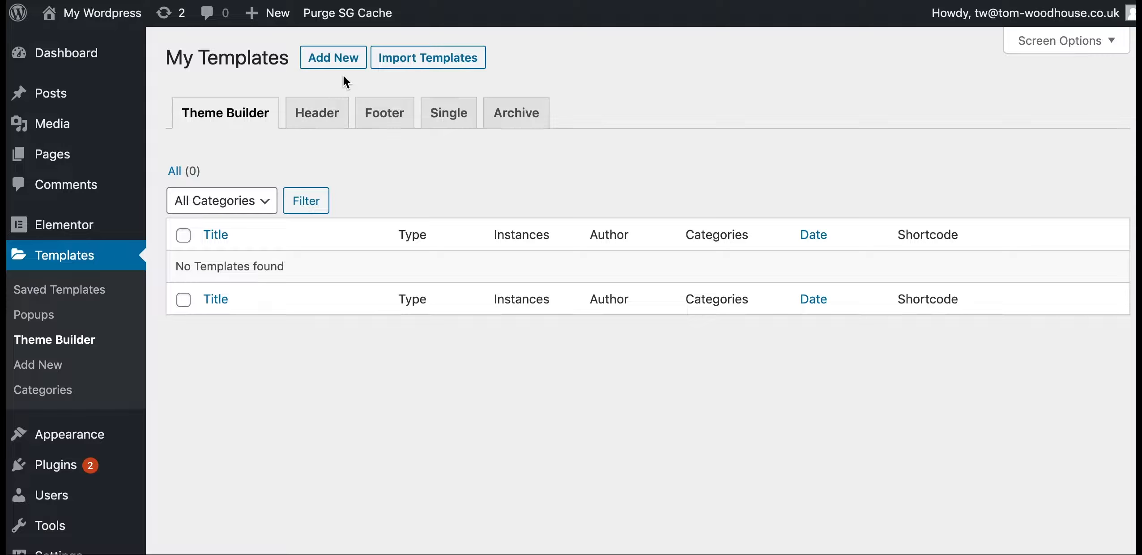
{"action": "left_click", "coordinate": [327, 121]}
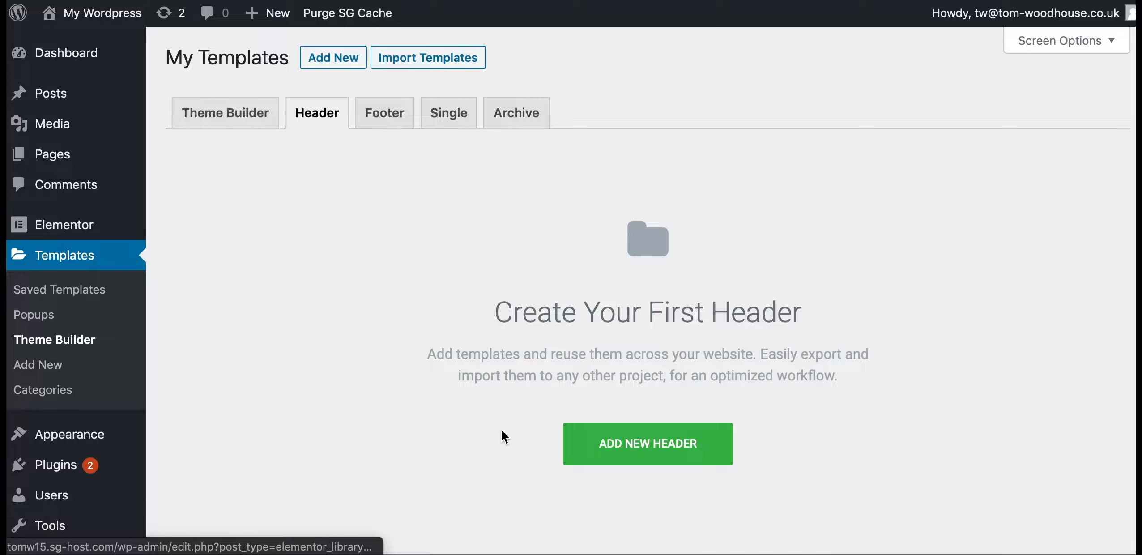
{"action": "left_click", "coordinate": [619, 452]}
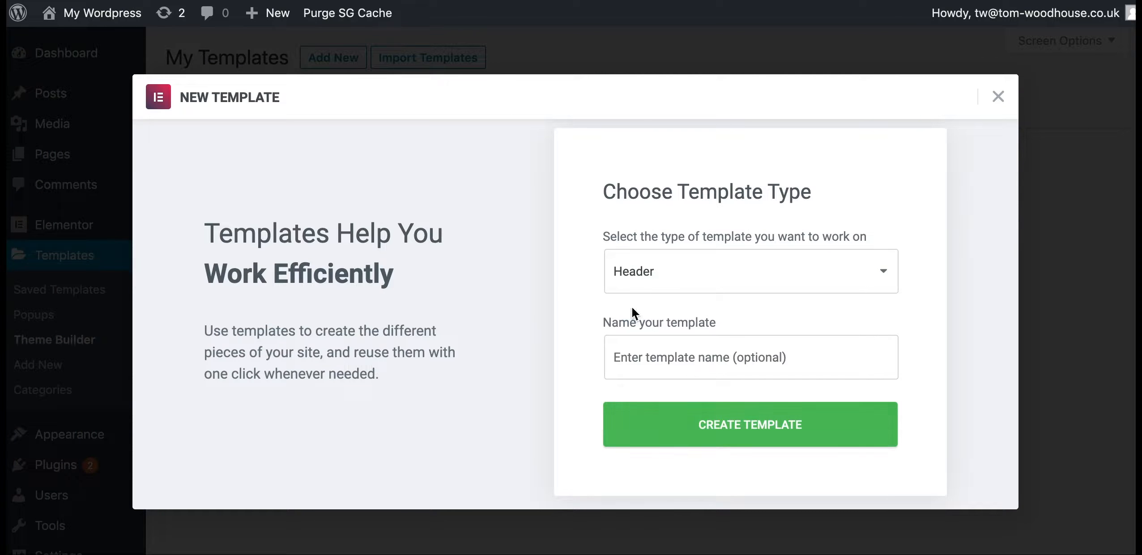
{"action": "left_click", "coordinate": [654, 369]}
{"action": "type", "text": "He"}
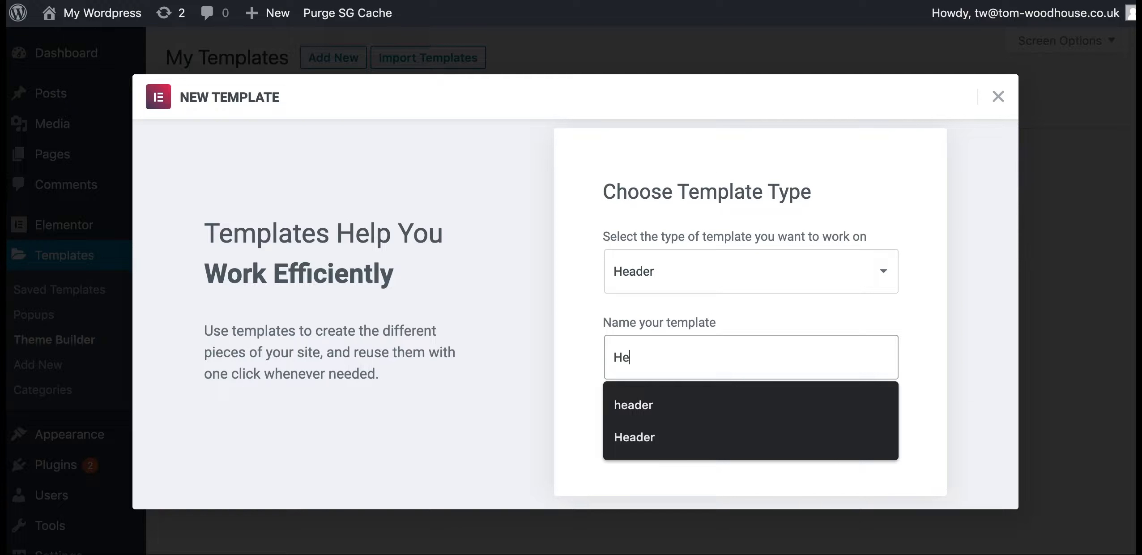
{"action": "type", "text": "ader"}
{"action": "left_click", "coordinate": [687, 274]}
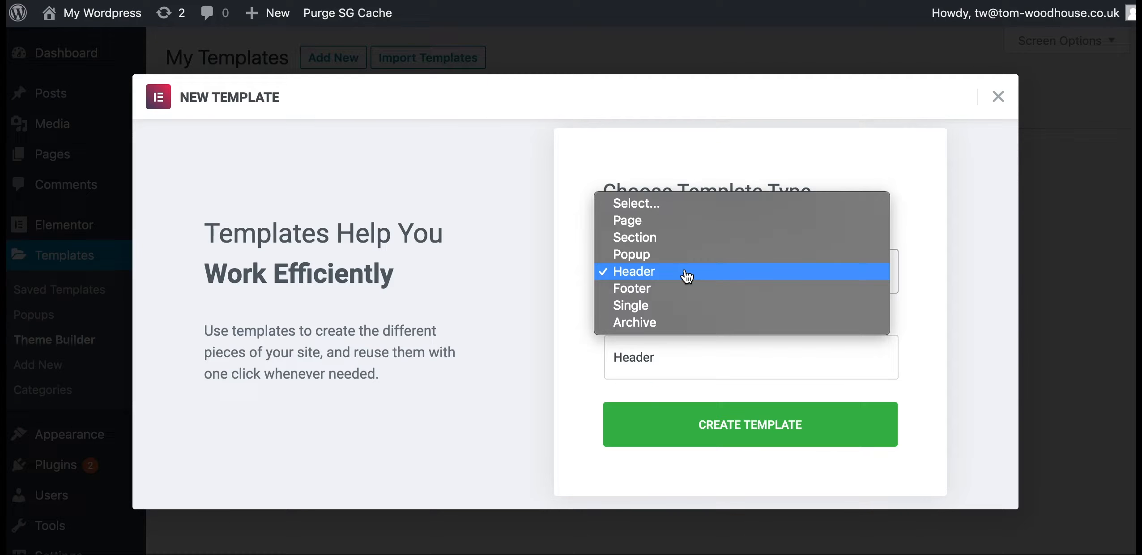
{"action": "left_click", "coordinate": [686, 273]}
{"action": "left_click", "coordinate": [694, 438]}
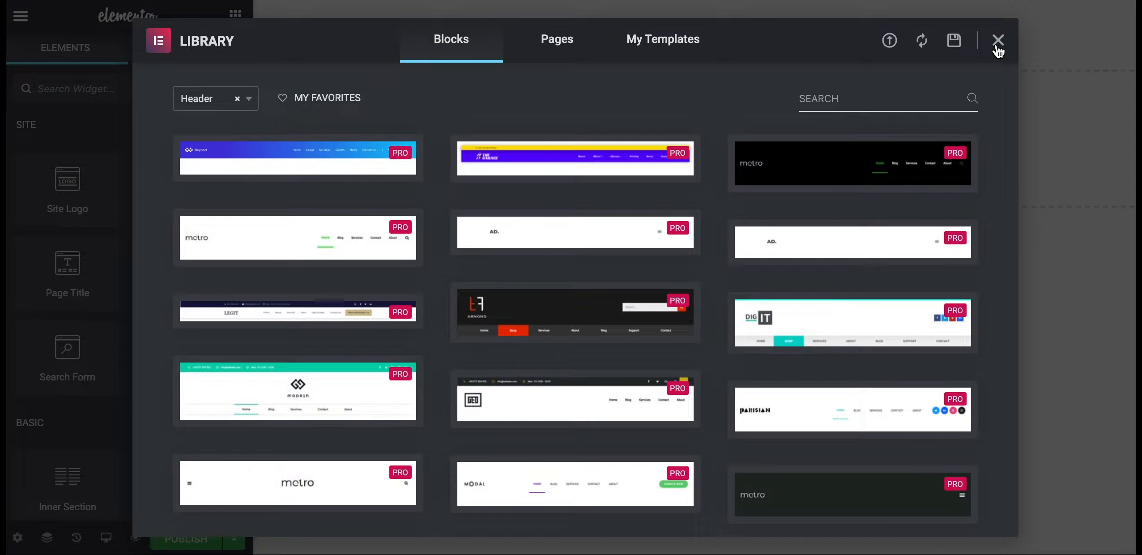
Close the template library and drag an Inner Section widget into the empty header section
{"action": "left_click", "coordinate": [997, 44]}
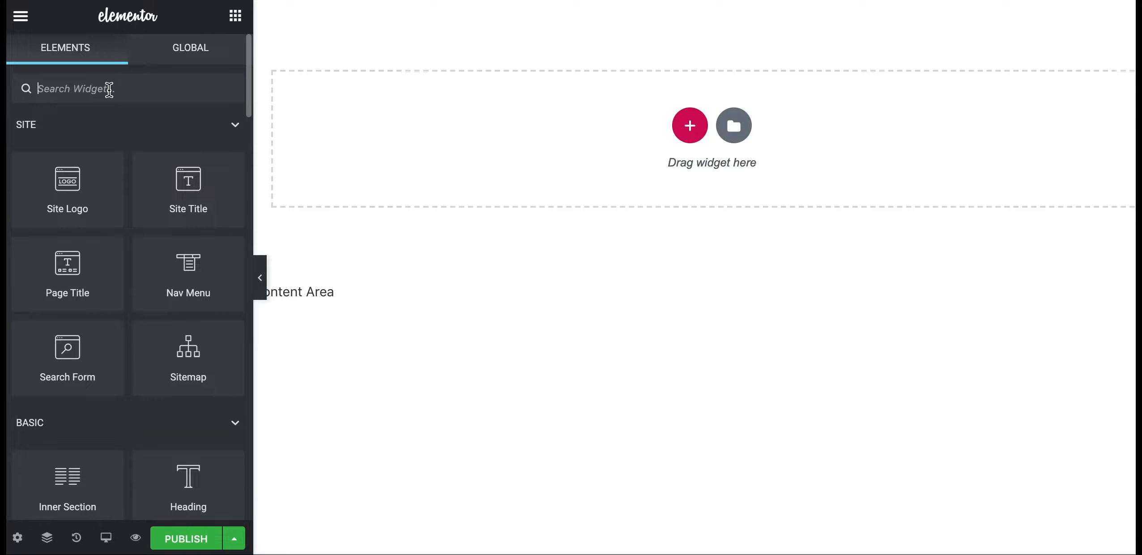
{"action": "left_click", "coordinate": [66, 88]}
{"action": "type", "text": "inner"}
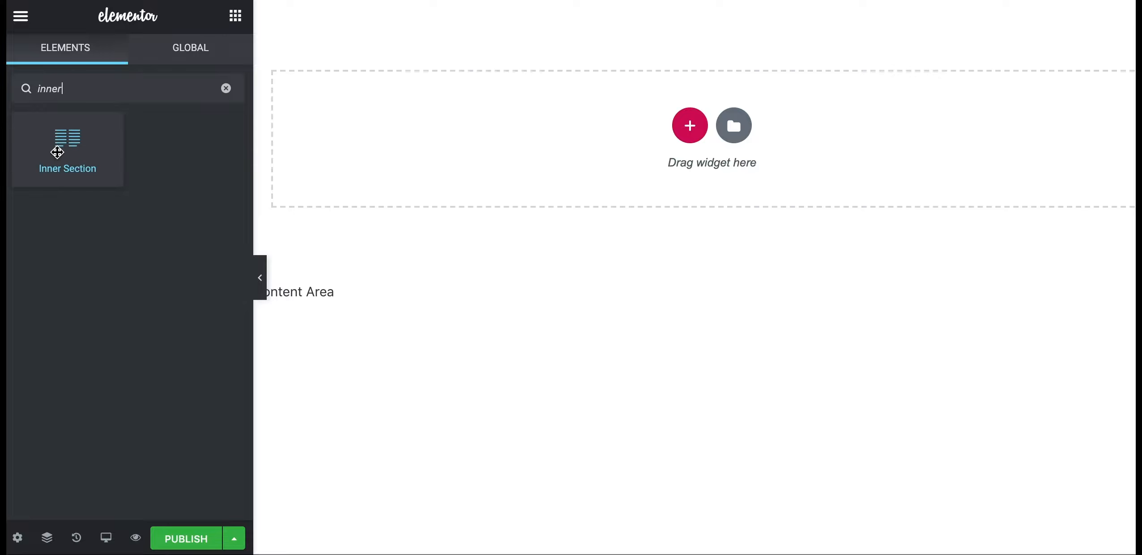
{"action": "left_click_drag", "start_coordinate": [56, 153], "coordinate": [439, 127]}
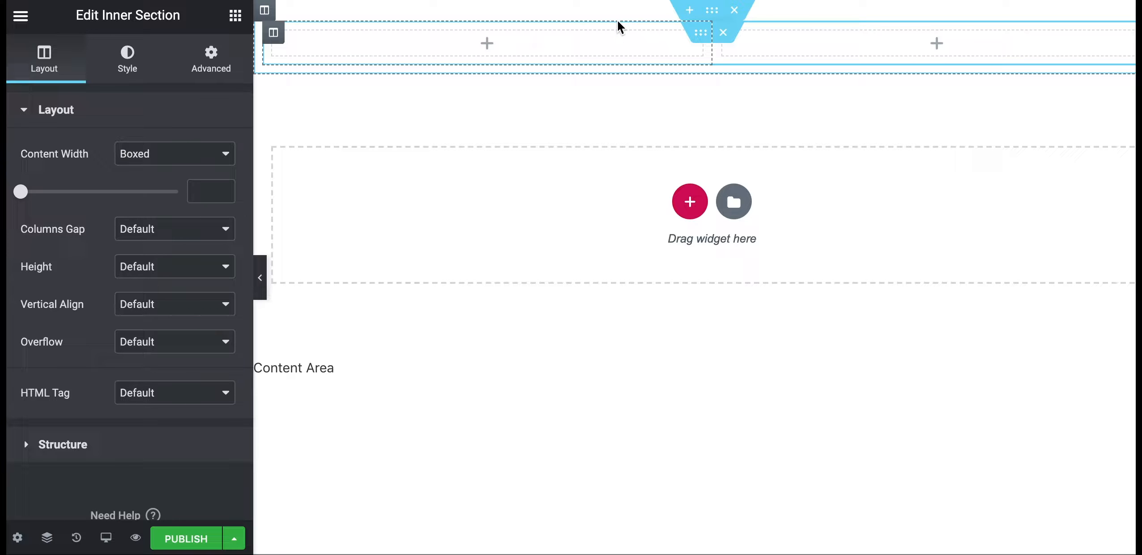
Use the Navigator to select the outer header Section and show its Style settings
{"action": "right_click", "coordinate": [603, 42]}
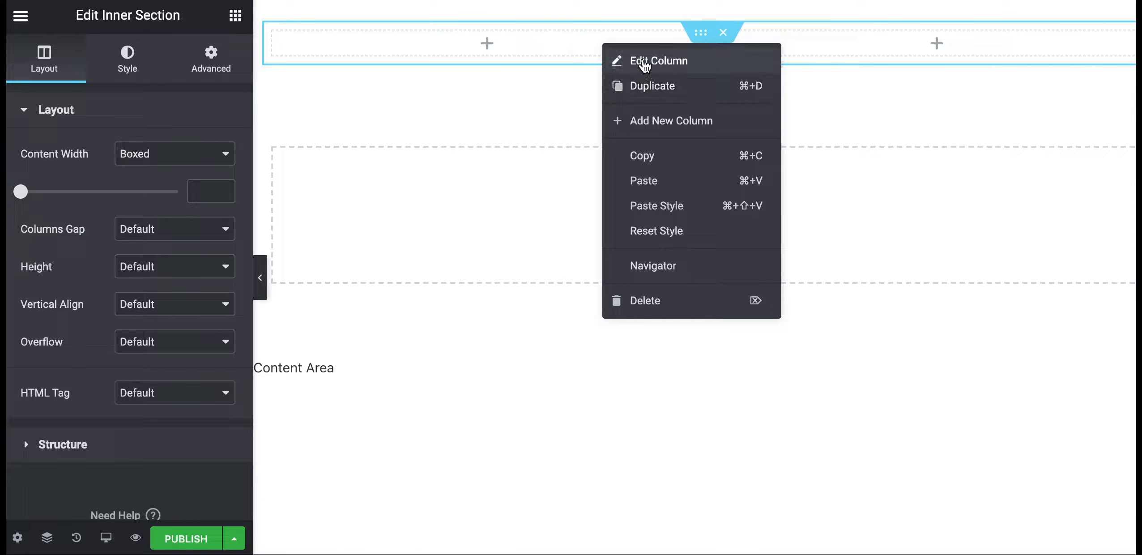
{"action": "left_click", "coordinate": [663, 269]}
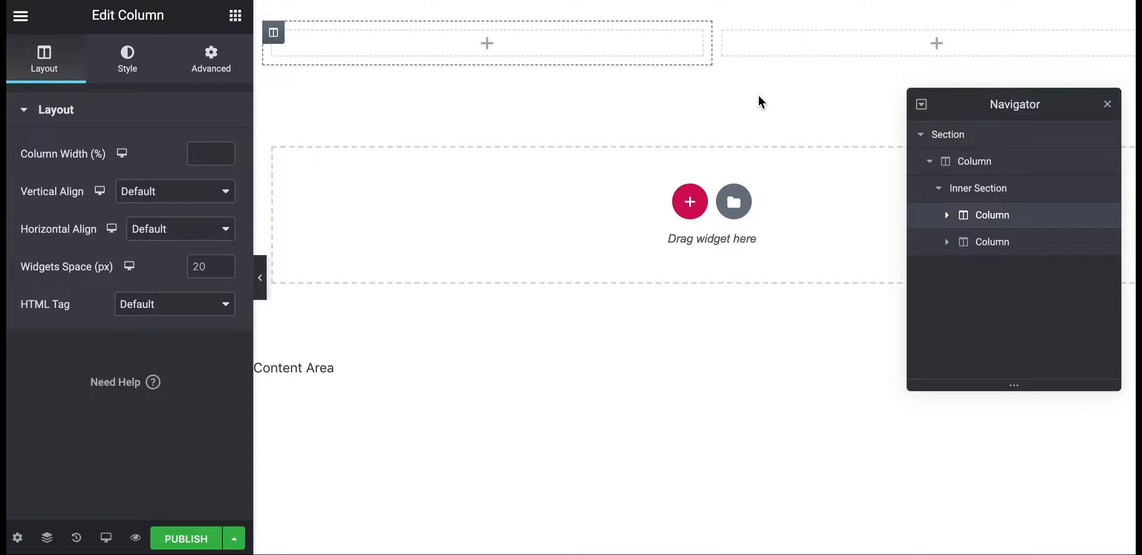
{"action": "left_click", "coordinate": [944, 135]}
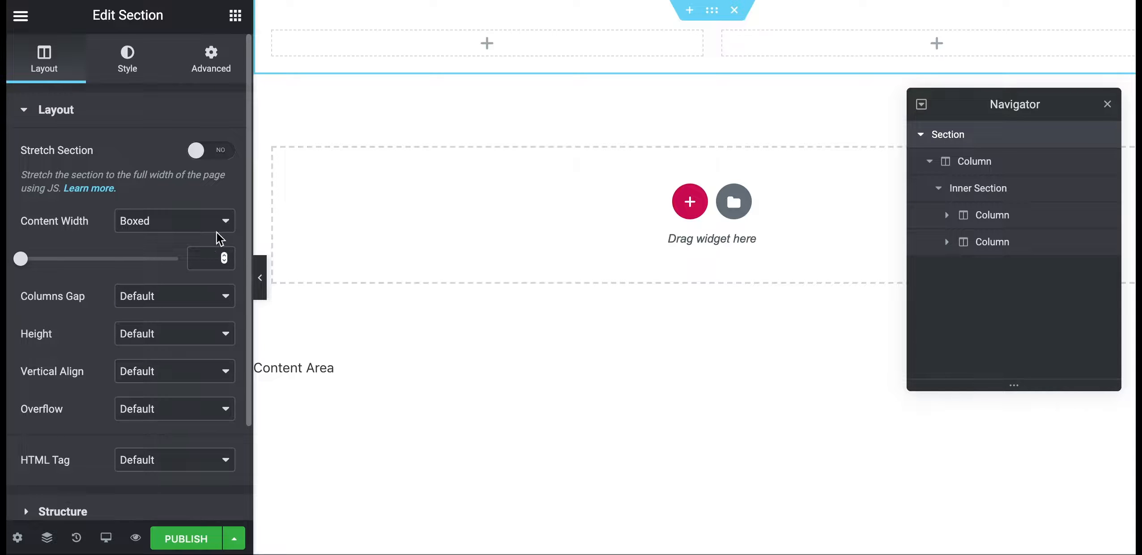
{"action": "left_click", "coordinate": [127, 67]}
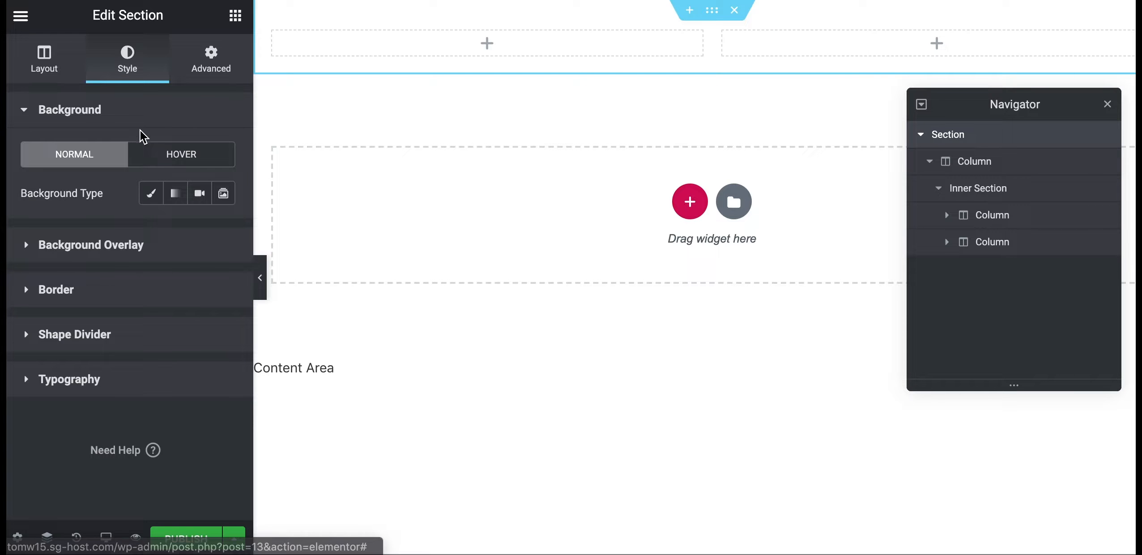
Set the outer section's Classic background colour to #089cf4, copied from the ColorZilla picker
{"action": "left_click", "coordinate": [151, 203]}
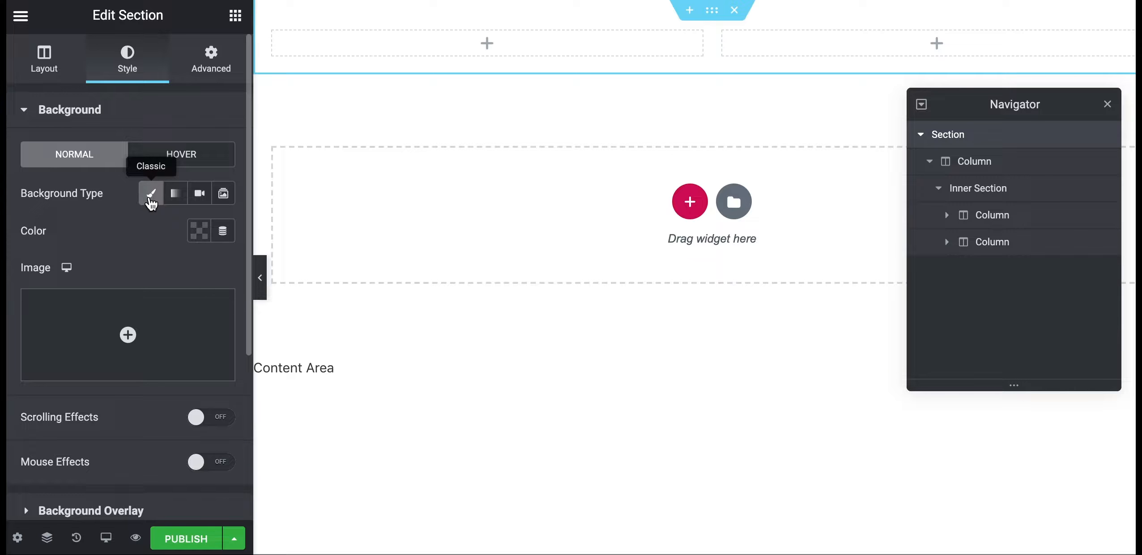
{"action": "left_click", "coordinate": [197, 232]}
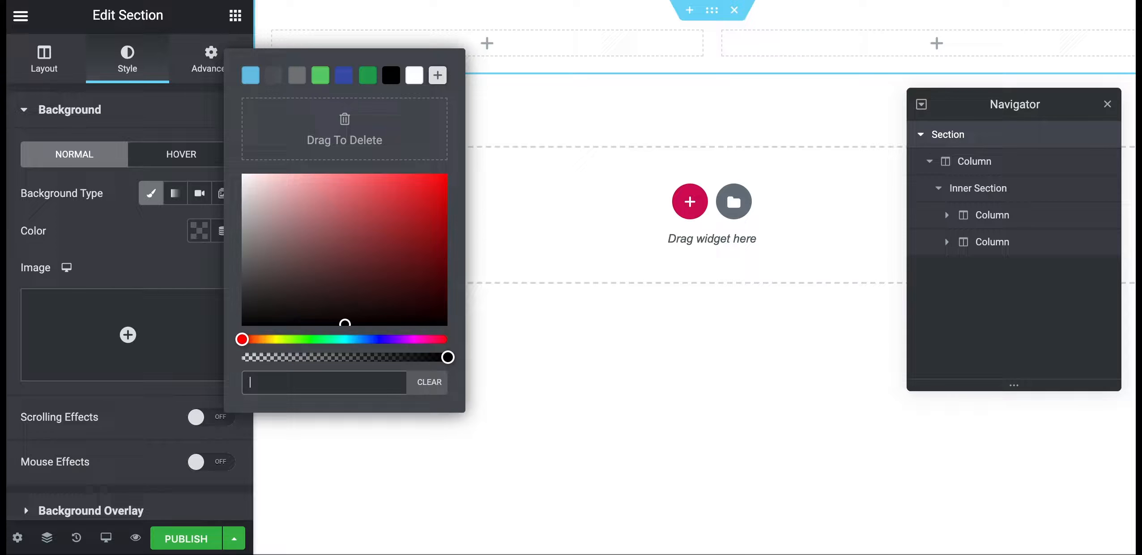
{"action": "left_click", "coordinate": [860, 1]}
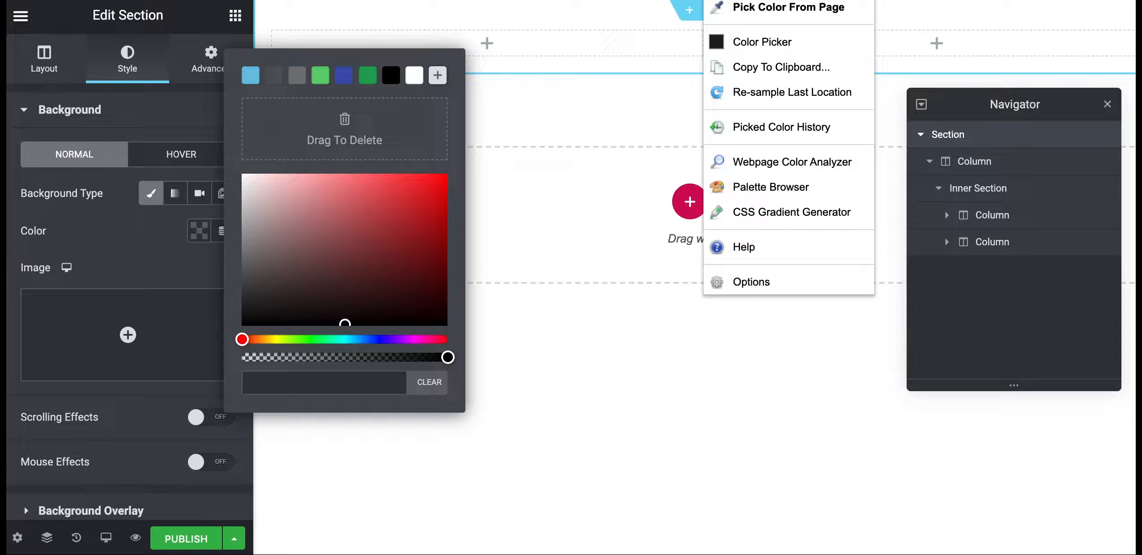
{"action": "left_click", "coordinate": [779, 49]}
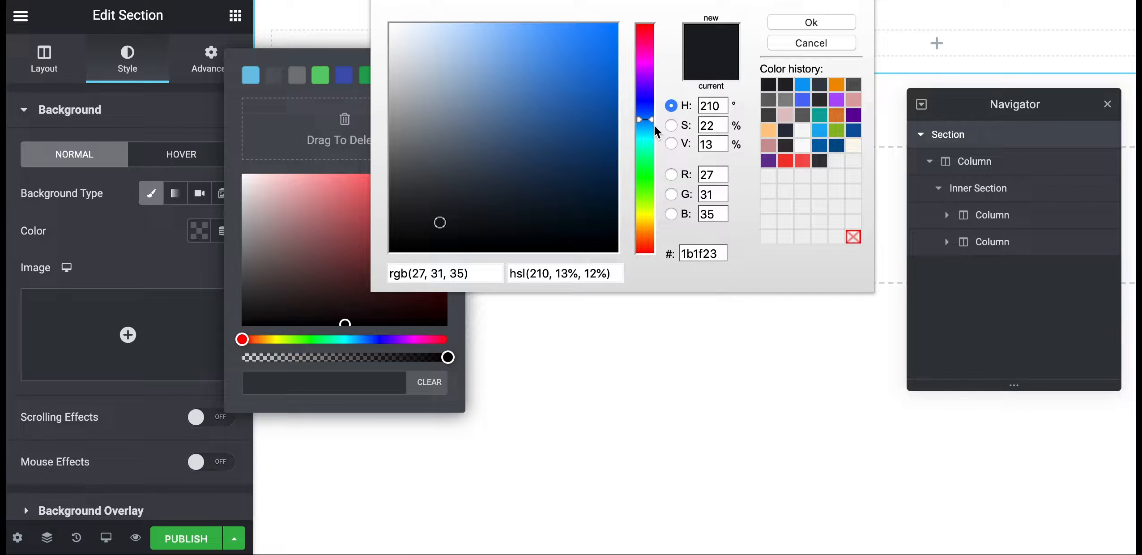
{"action": "left_click", "coordinate": [803, 86]}
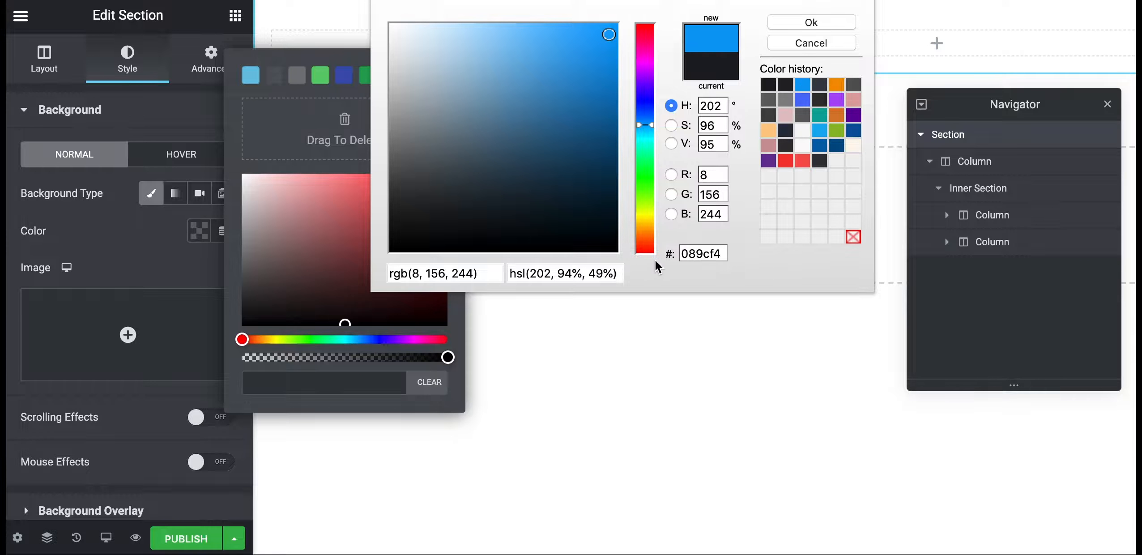
{"action": "left_click_drag", "start_coordinate": [721, 253], "coordinate": [681, 255]}
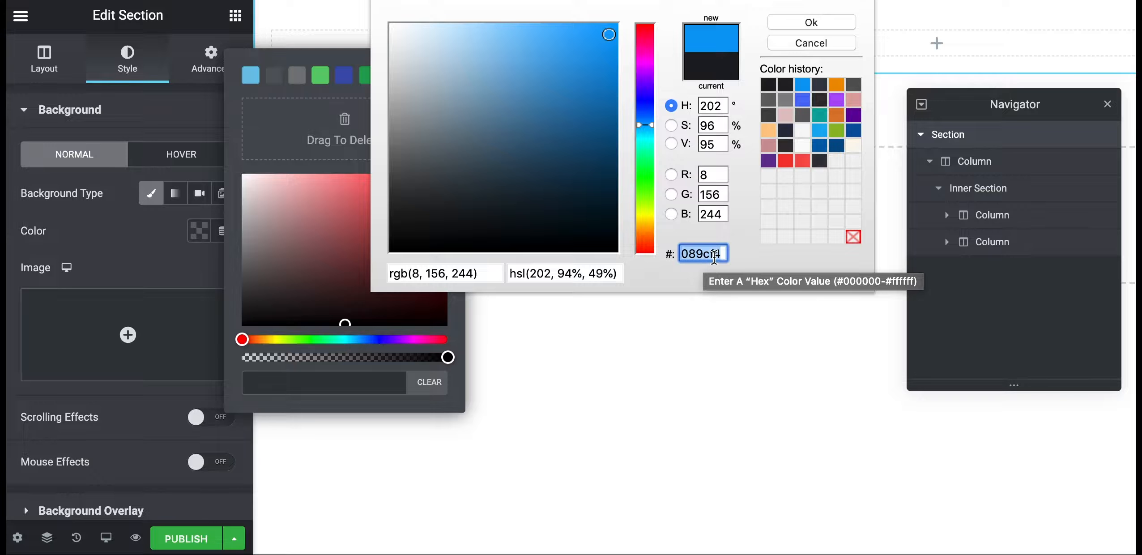
{"action": "key", "text": "super+c"}
{"action": "left_click", "coordinate": [284, 389]}
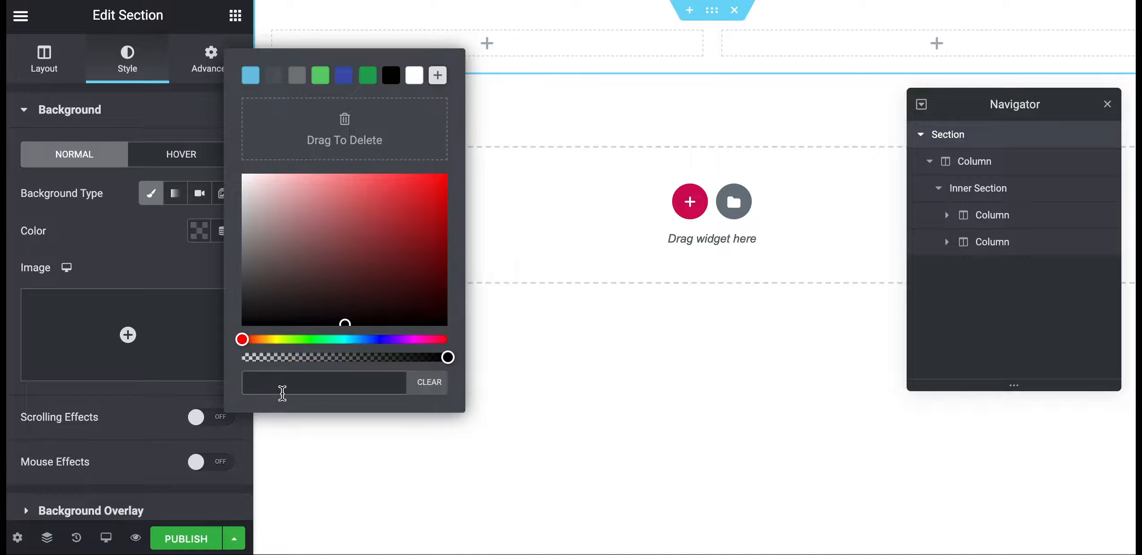
{"action": "key", "text": "super+v"}
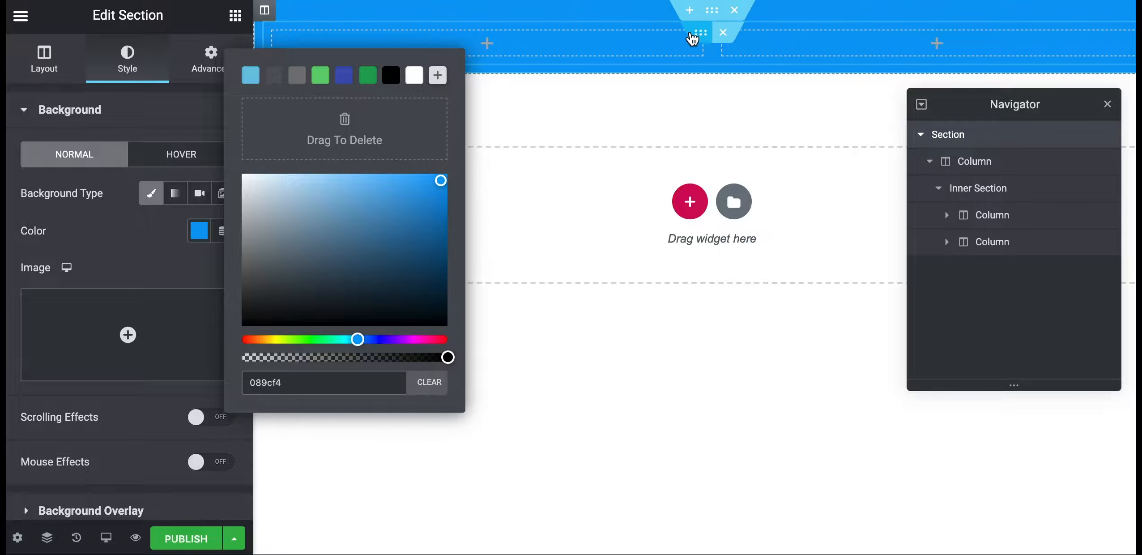
{"action": "left_click", "coordinate": [205, 242]}
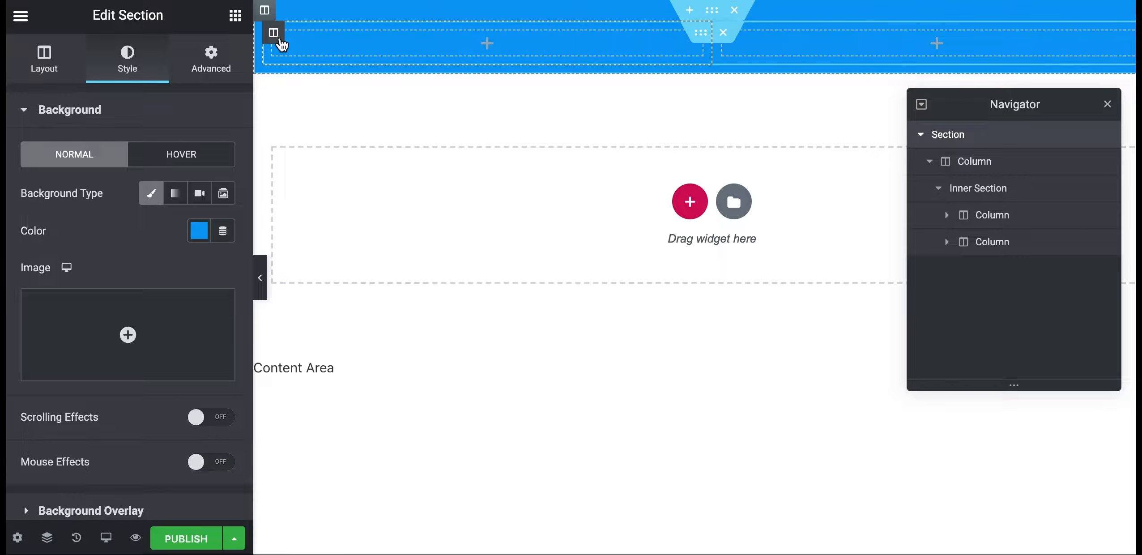
Set the header's outer column padding to 0 on all sides
{"action": "left_click", "coordinate": [264, 12]}
{"action": "left_click", "coordinate": [212, 67]}
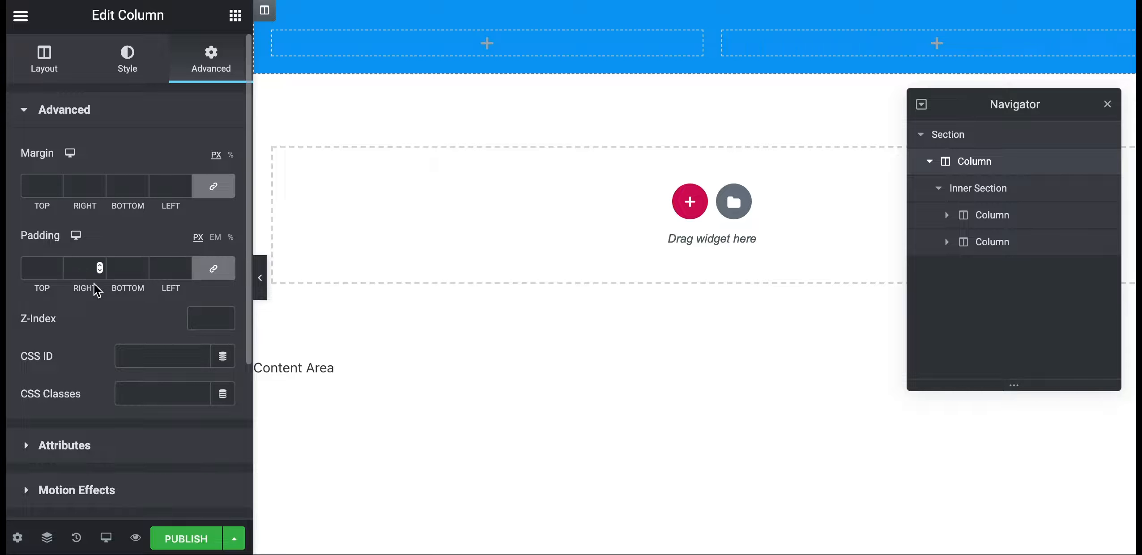
{"action": "left_click_drag", "start_coordinate": [55, 155], "coordinate": [16, 156]}
{"action": "left_click_drag", "start_coordinate": [67, 236], "coordinate": [17, 237]}
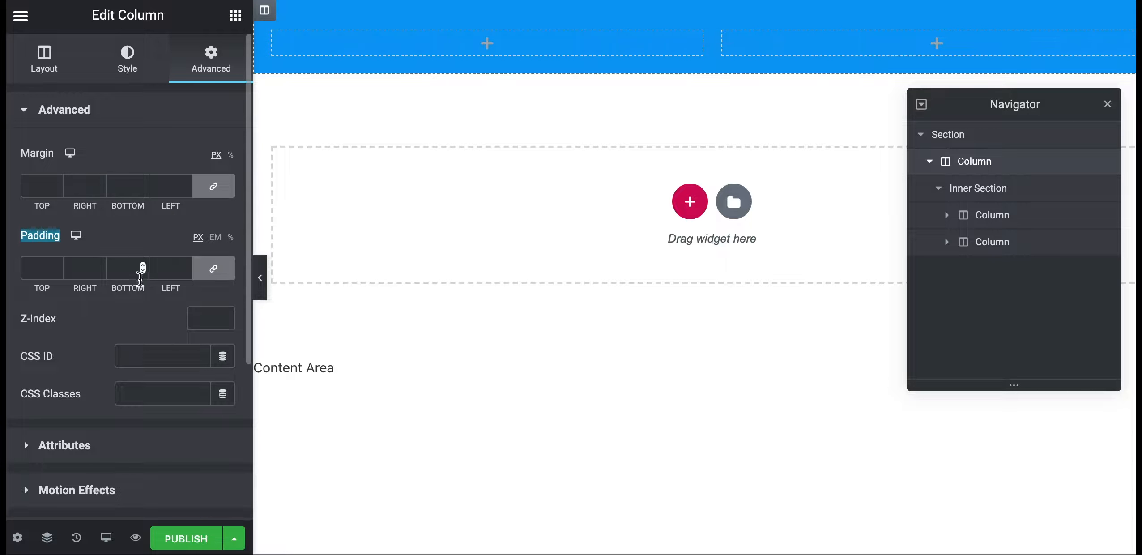
{"action": "left_click", "coordinate": [120, 273]}
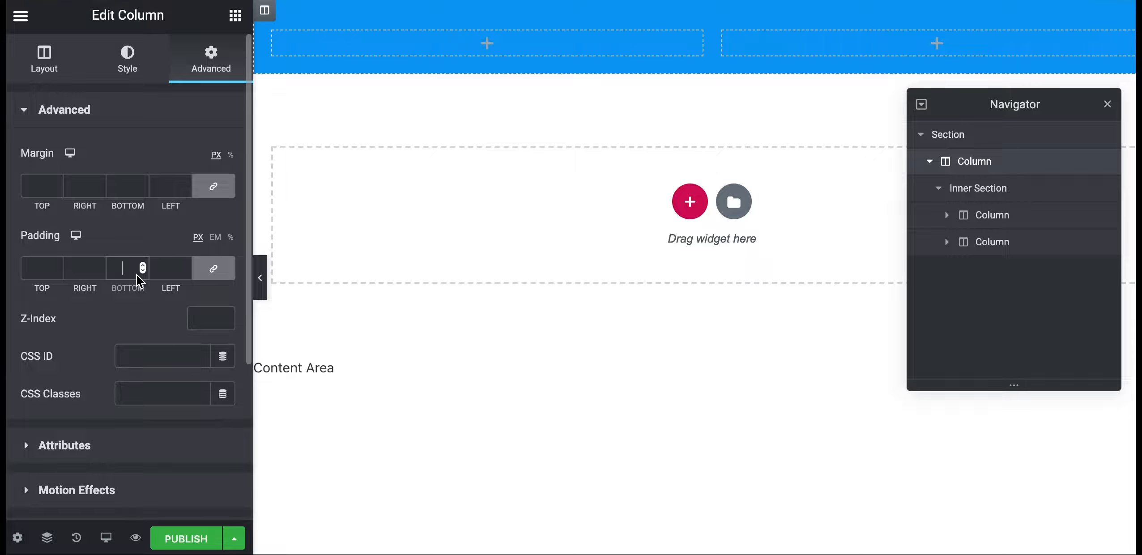
{"action": "type", "text": "0"}
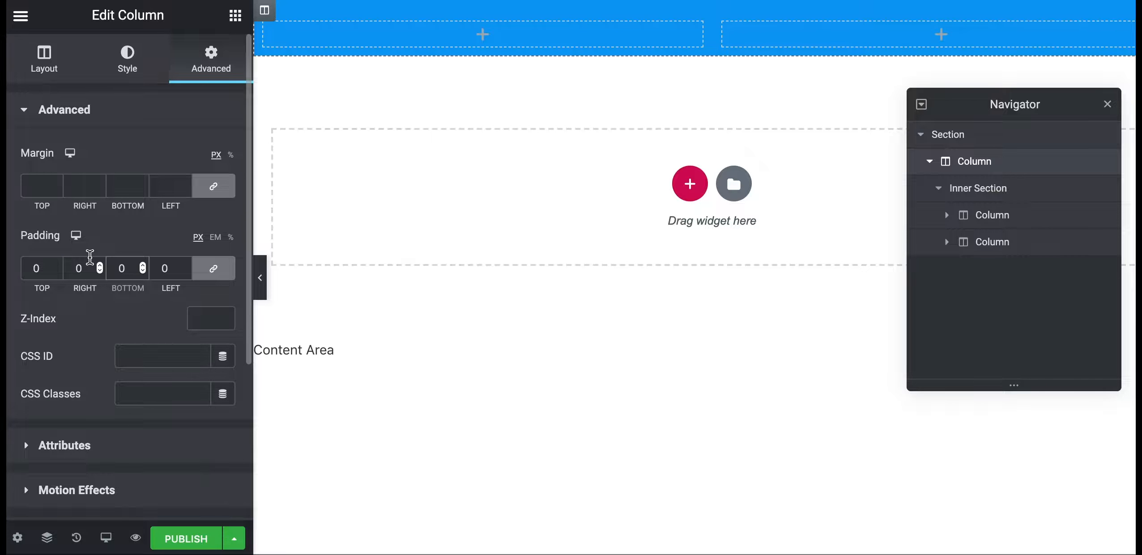
{"action": "type", "text": "2"}
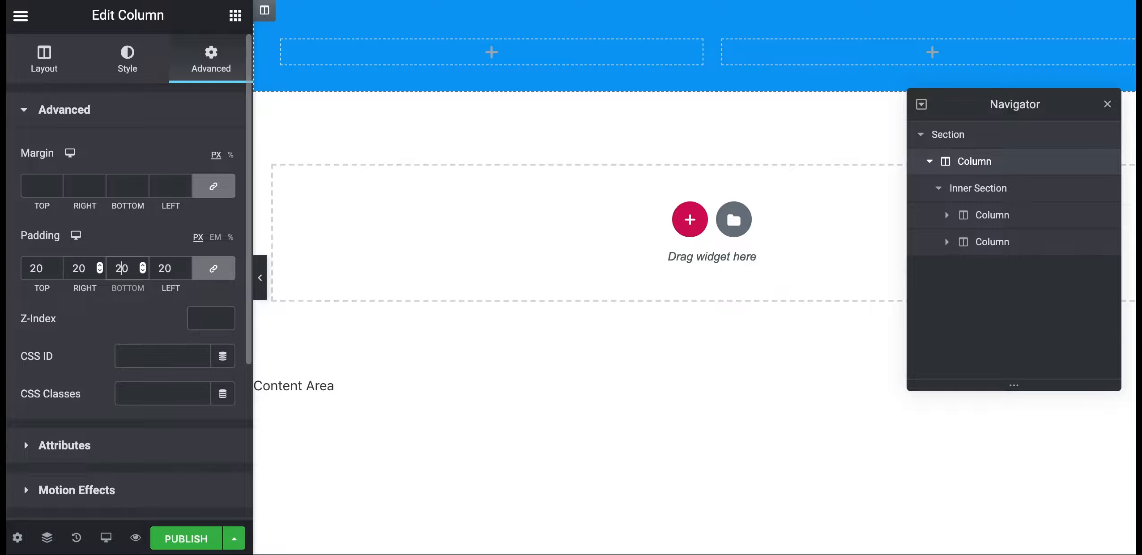
{"action": "key", "text": "BackSpace"}
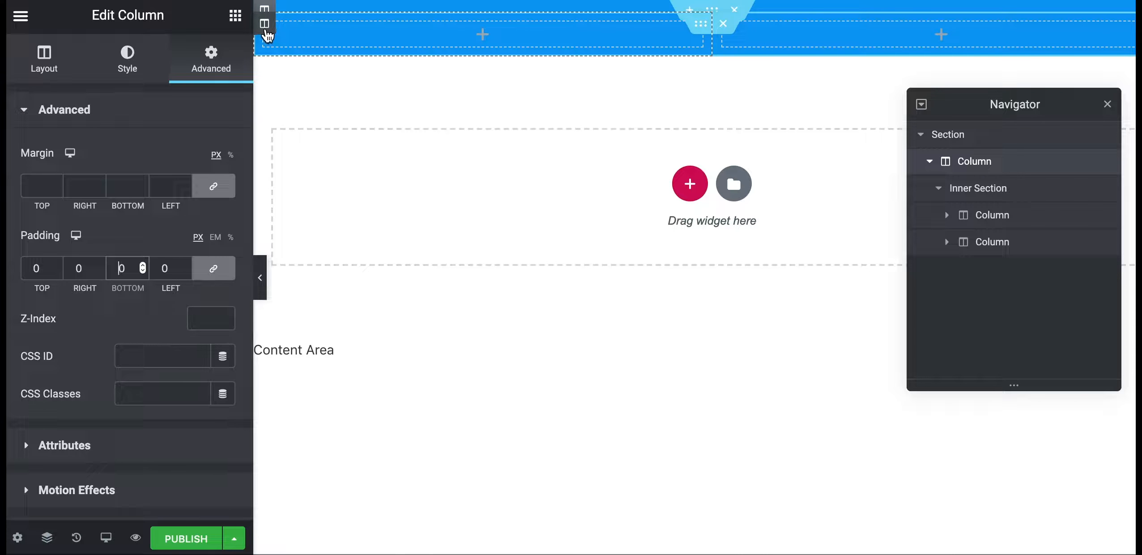
Set the inner left column's padding to 0 and collapse the editing panel to preview
{"action": "left_click", "coordinate": [266, 30]}
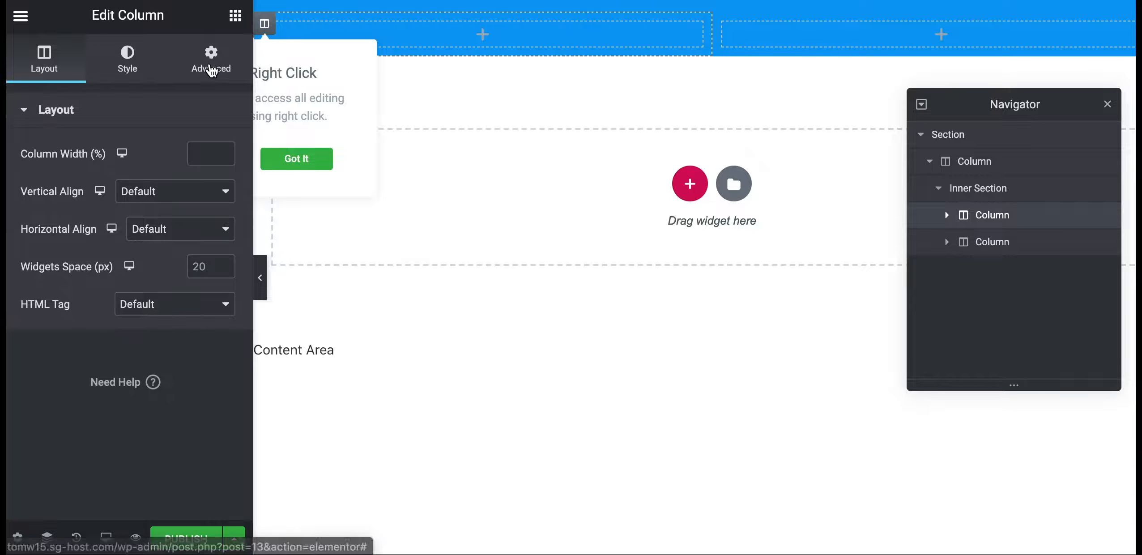
{"action": "left_click", "coordinate": [211, 60]}
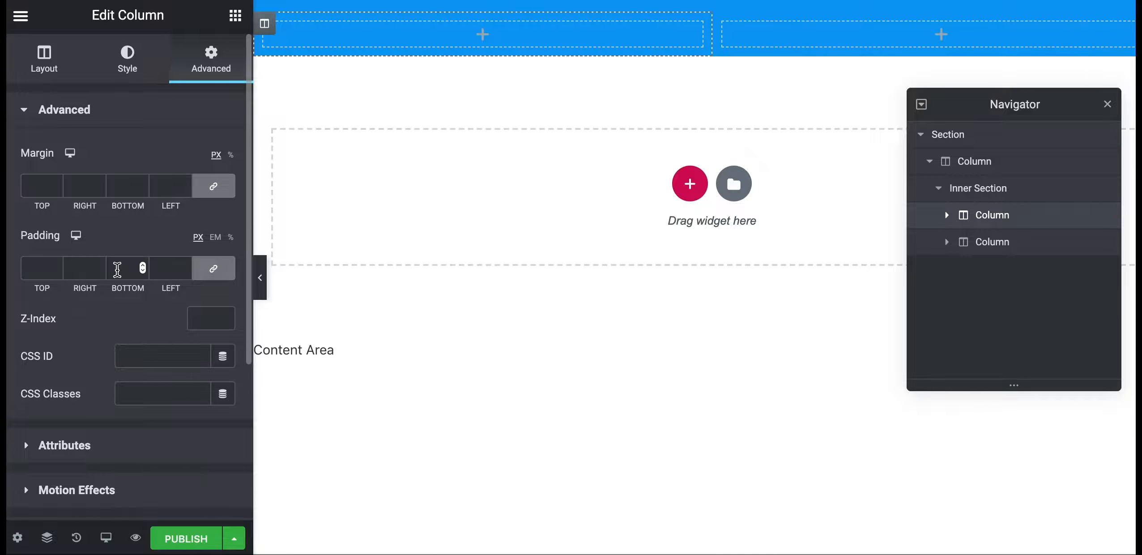
{"action": "left_click", "coordinate": [117, 269]}
{"action": "type", "text": "0"}
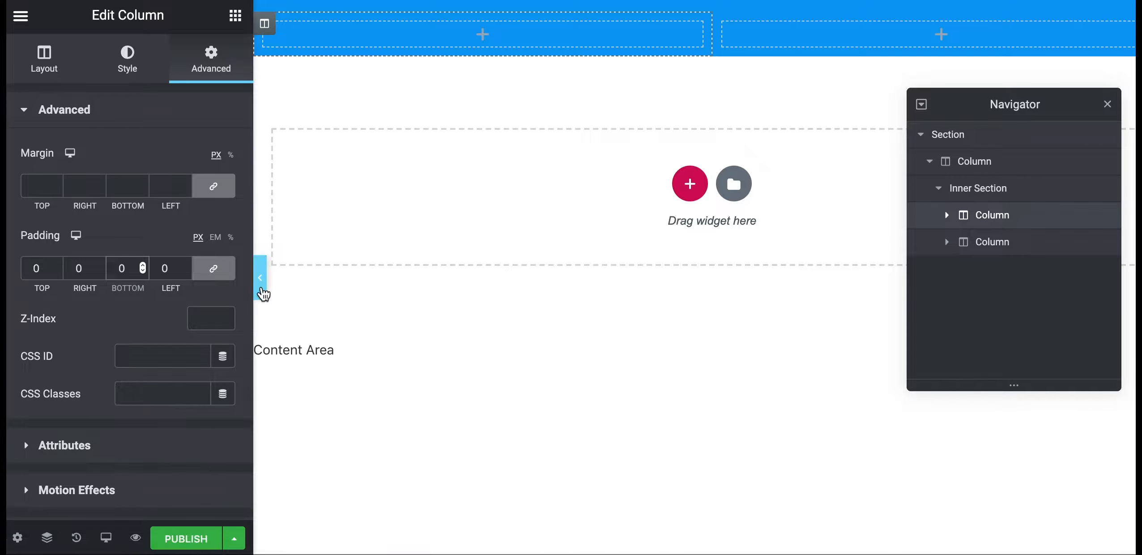
{"action": "left_click", "coordinate": [259, 292]}
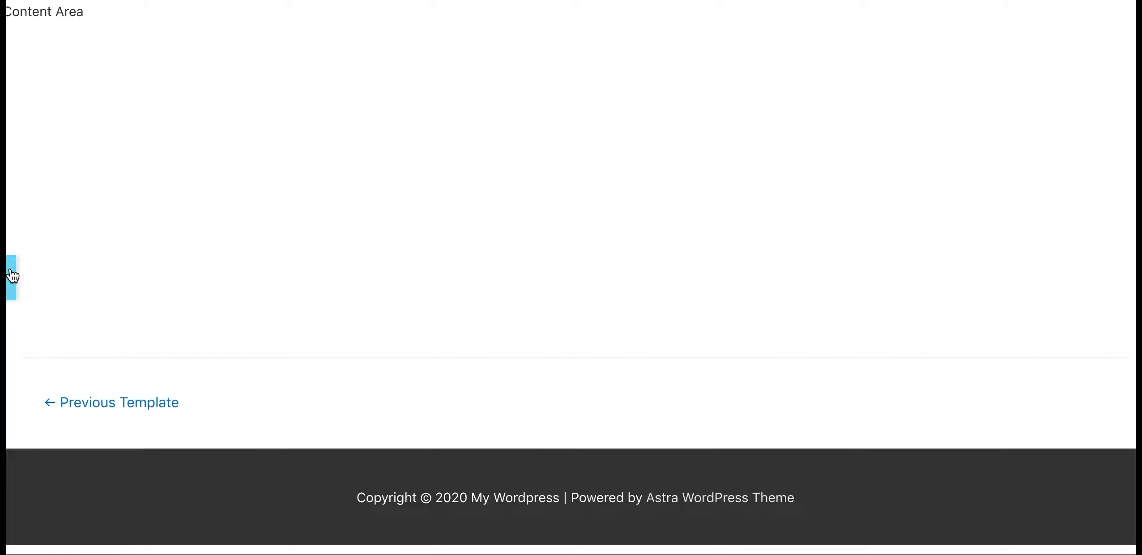
Reopen the collapsed Elementor side panel using its edge toggle
{"action": "left_click", "coordinate": [12, 276]}
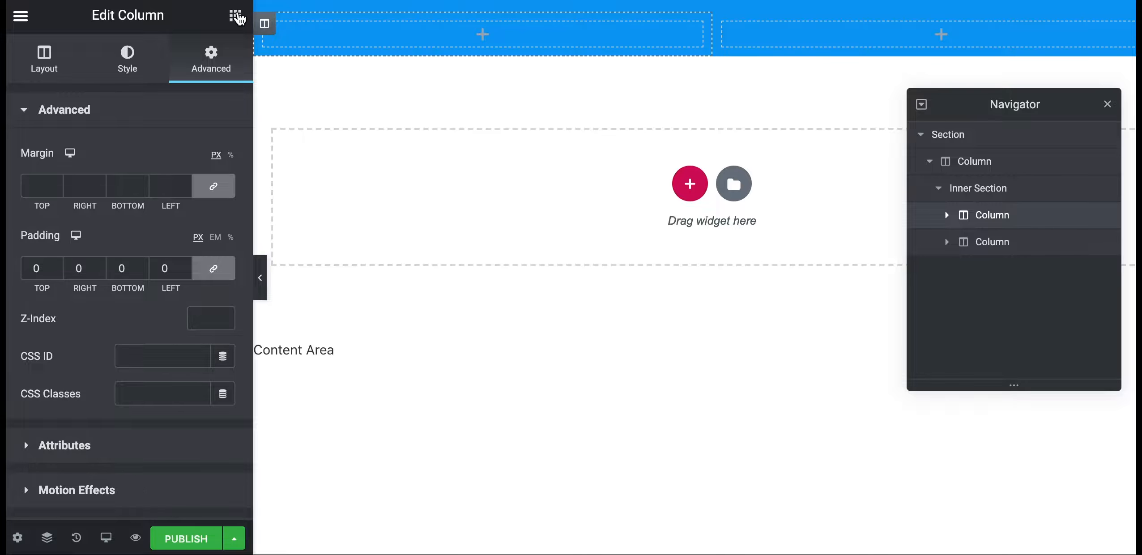
Search widgets for 'soci' and drag Social Icons into the header's right inner column
{"action": "left_click", "coordinate": [235, 16]}
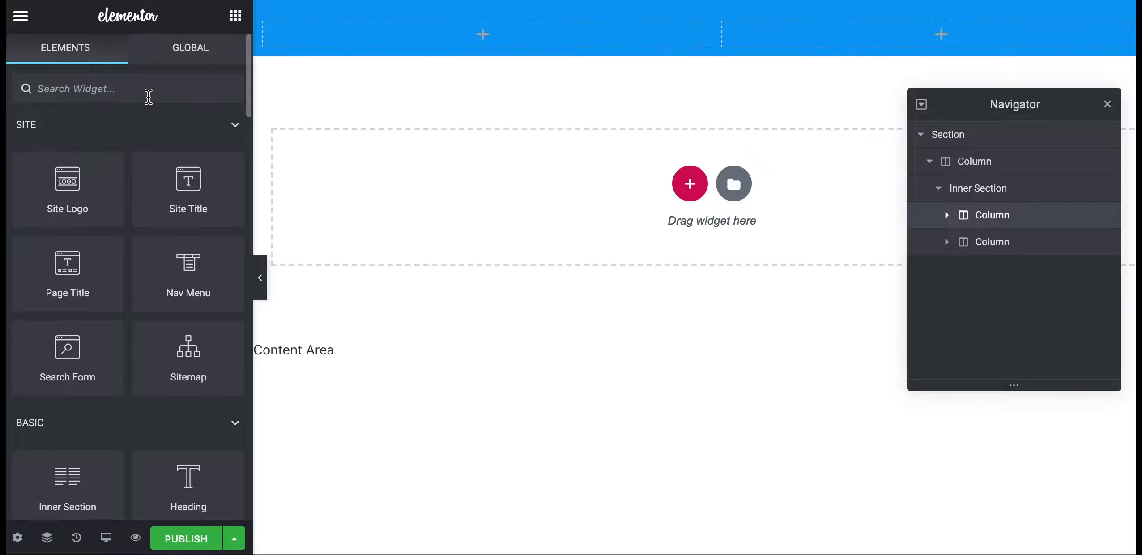
{"action": "type", "text": "social"}
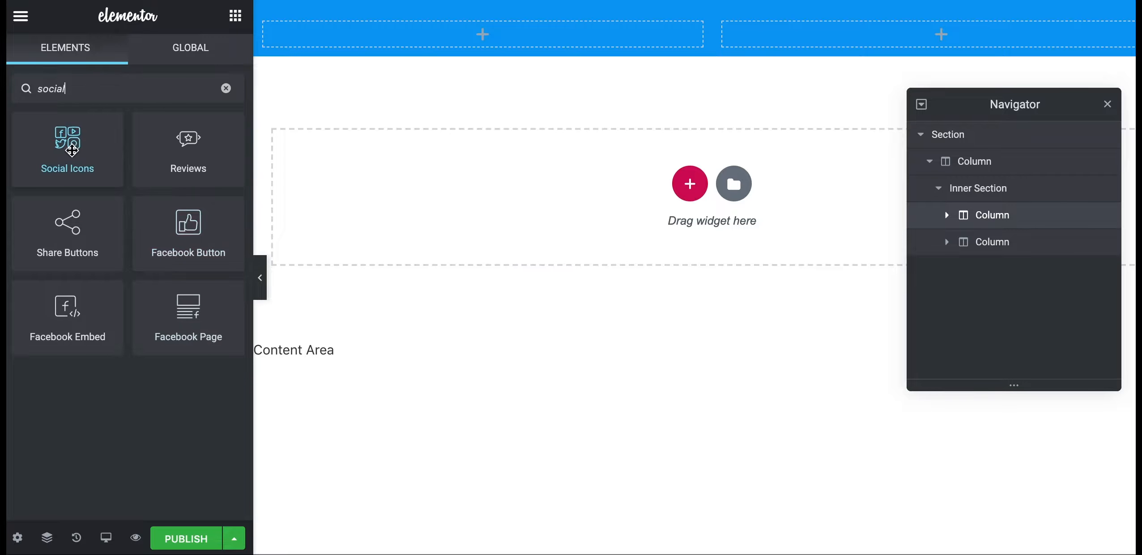
{"action": "left_click_drag", "start_coordinate": [73, 181], "coordinate": [908, 37]}
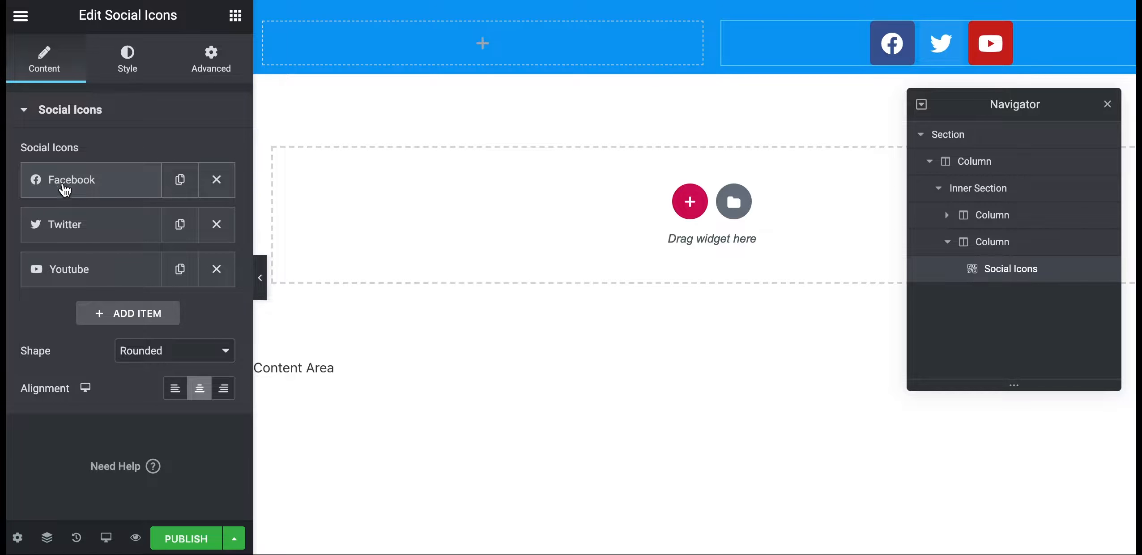
Expand the Facebook icon item and browse the icon library, closing it with the icon unchanged
{"action": "left_click", "coordinate": [88, 193]}
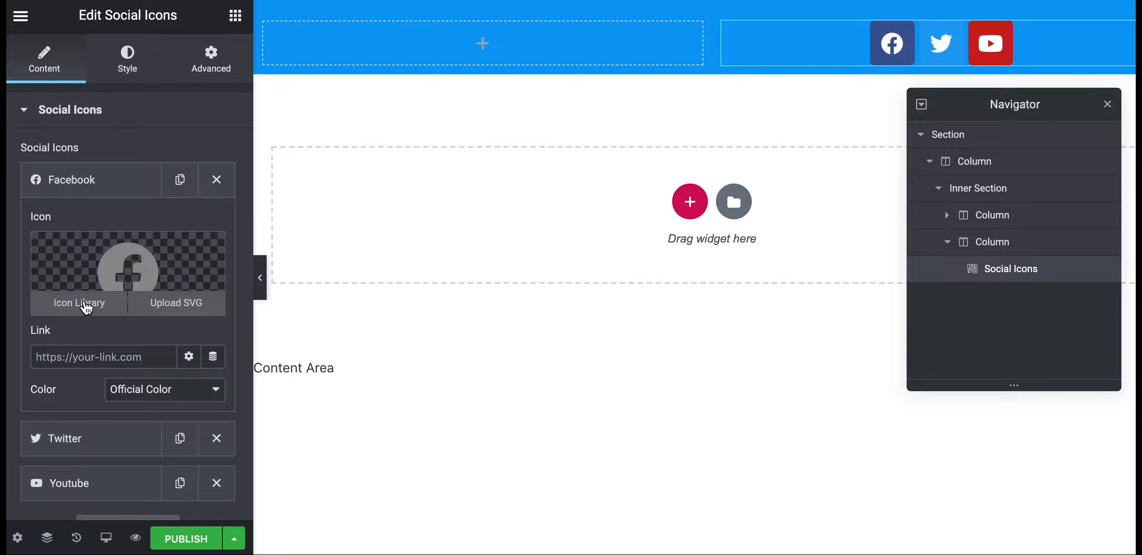
{"action": "left_click", "coordinate": [90, 305]}
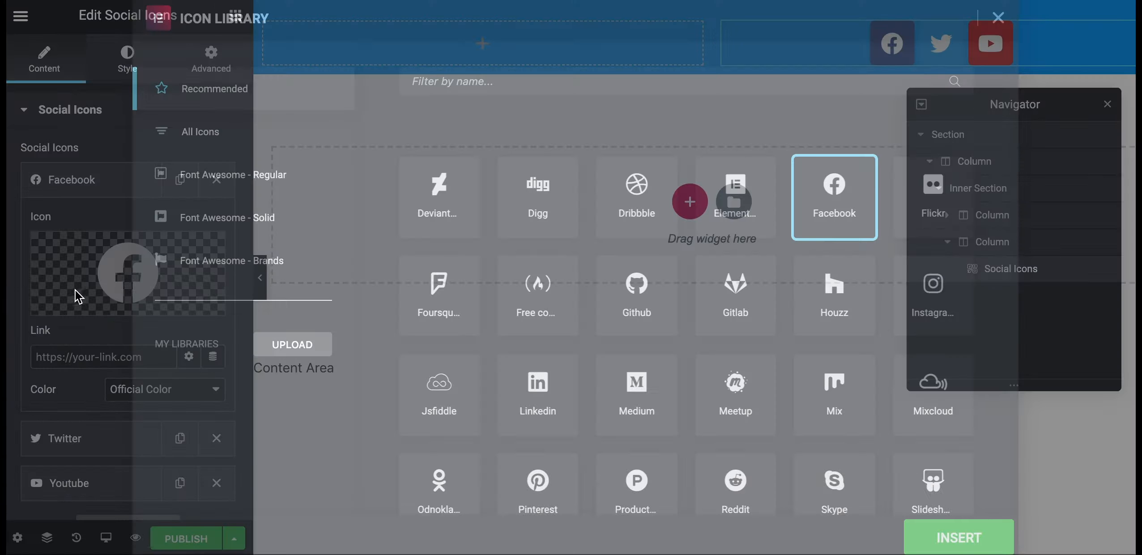
{"action": "scroll", "coordinate": [555, 302], "scroll_direction": "down", "scroll_amount": 10}
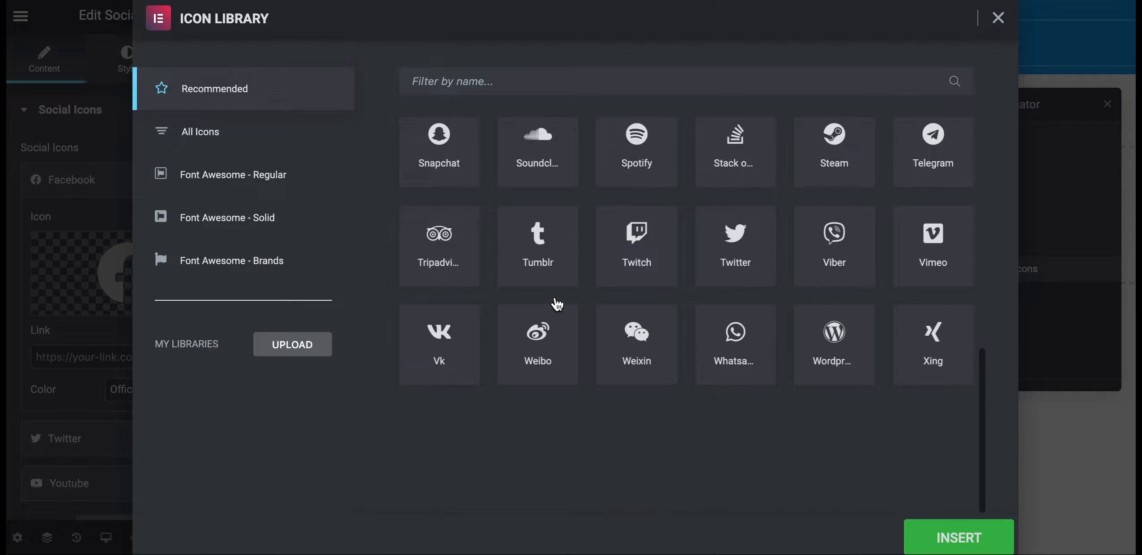
{"action": "scroll", "coordinate": [584, 247], "scroll_direction": "up", "scroll_amount": 10}
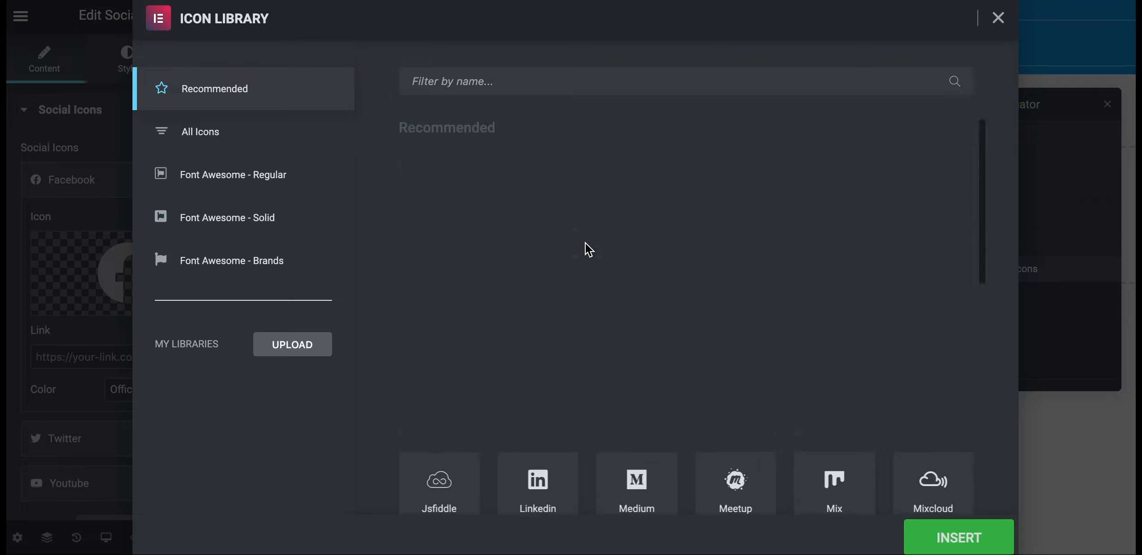
{"action": "left_click", "coordinate": [998, 18]}
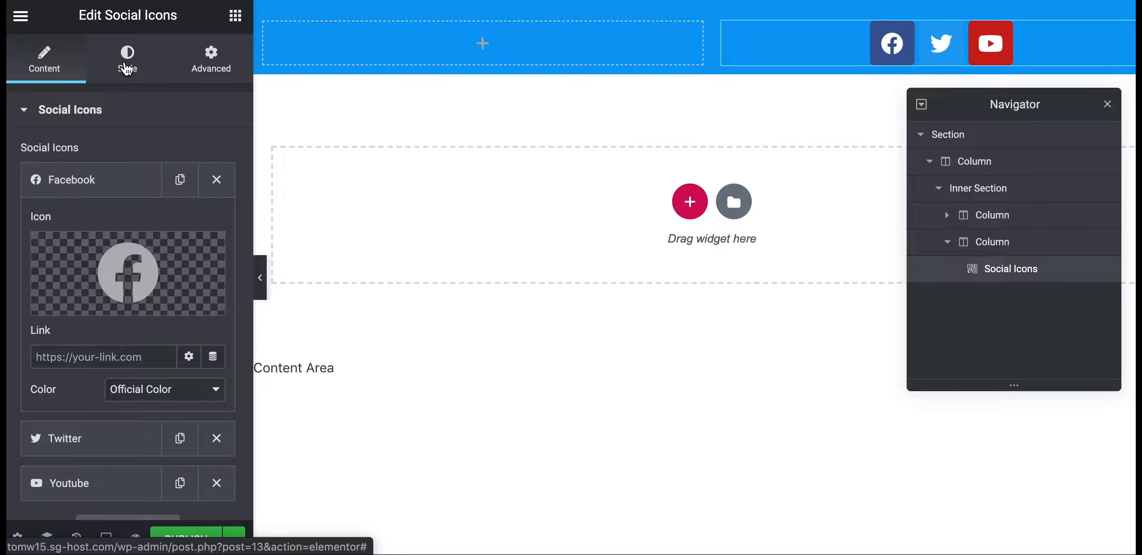
Switch the social icons to a Custom colour with a fully transparent primary colour
{"action": "left_click", "coordinate": [127, 68]}
{"action": "left_click", "coordinate": [157, 153]}
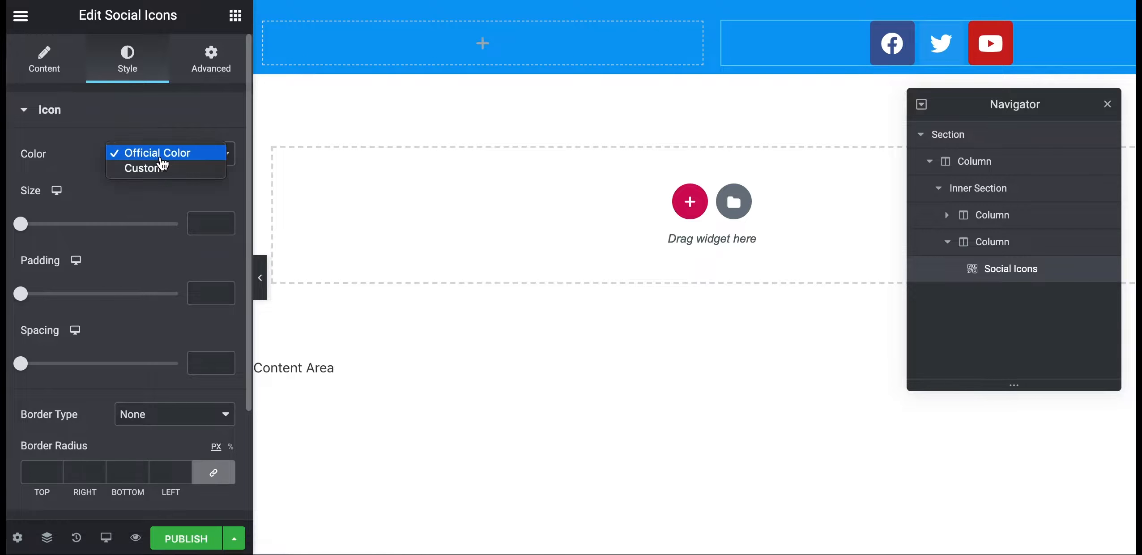
{"action": "left_click", "coordinate": [130, 168]}
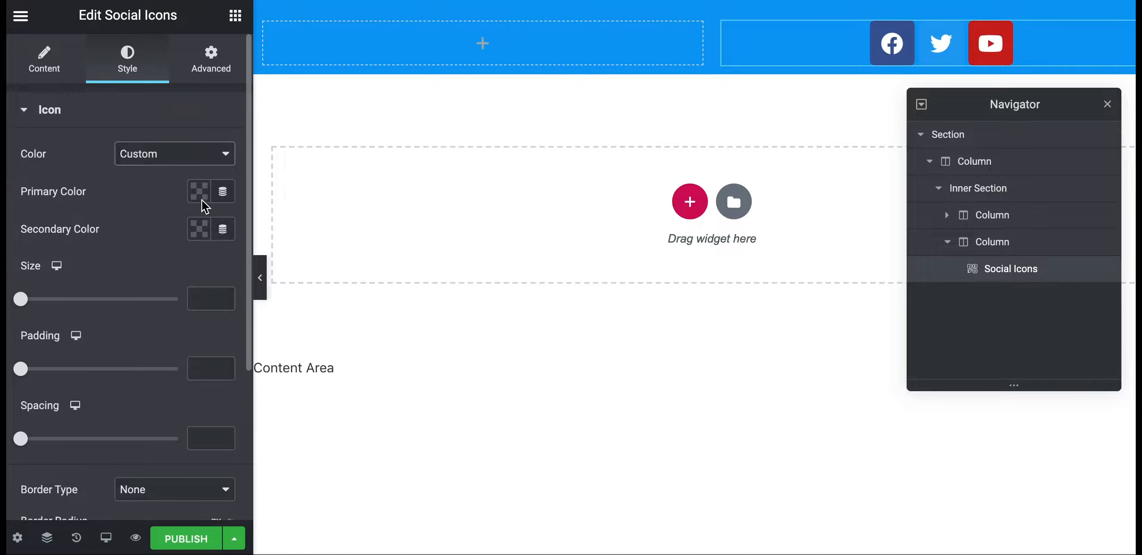
{"action": "left_click", "coordinate": [203, 193]}
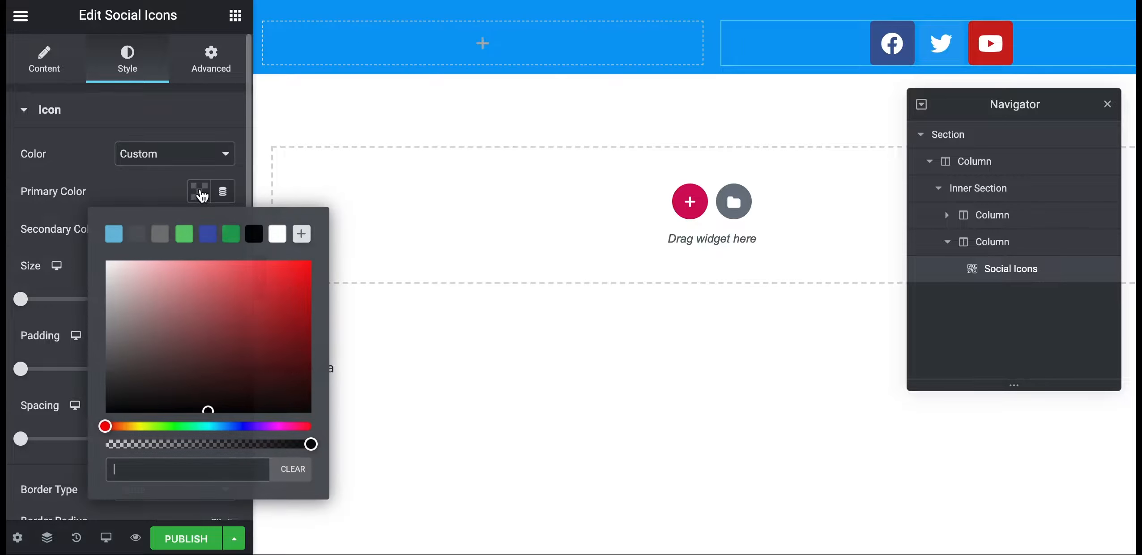
{"action": "left_click", "coordinate": [309, 445]}
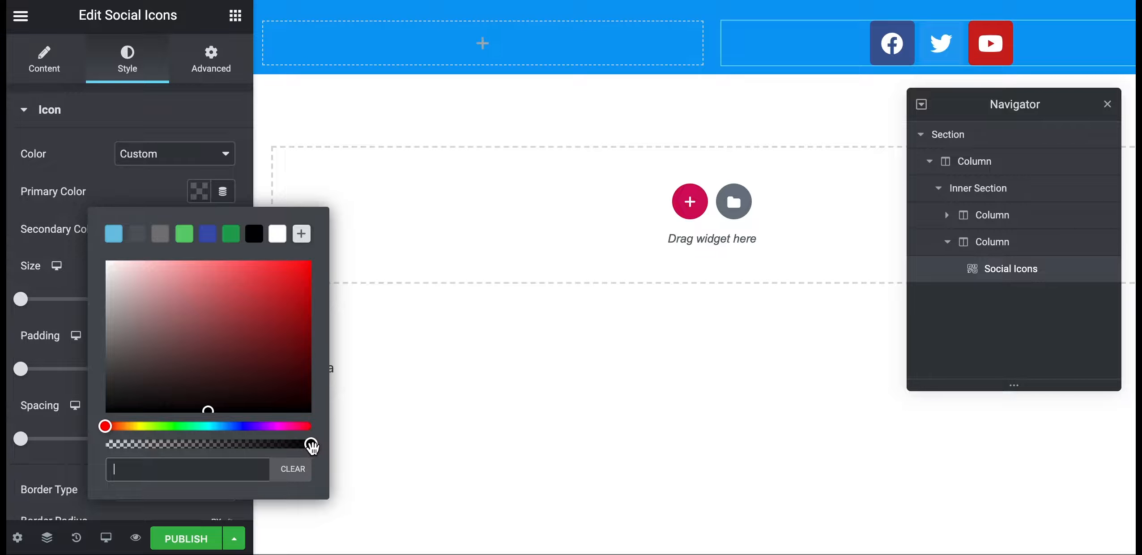
{"action": "left_click_drag", "start_coordinate": [309, 445], "coordinate": [90, 458]}
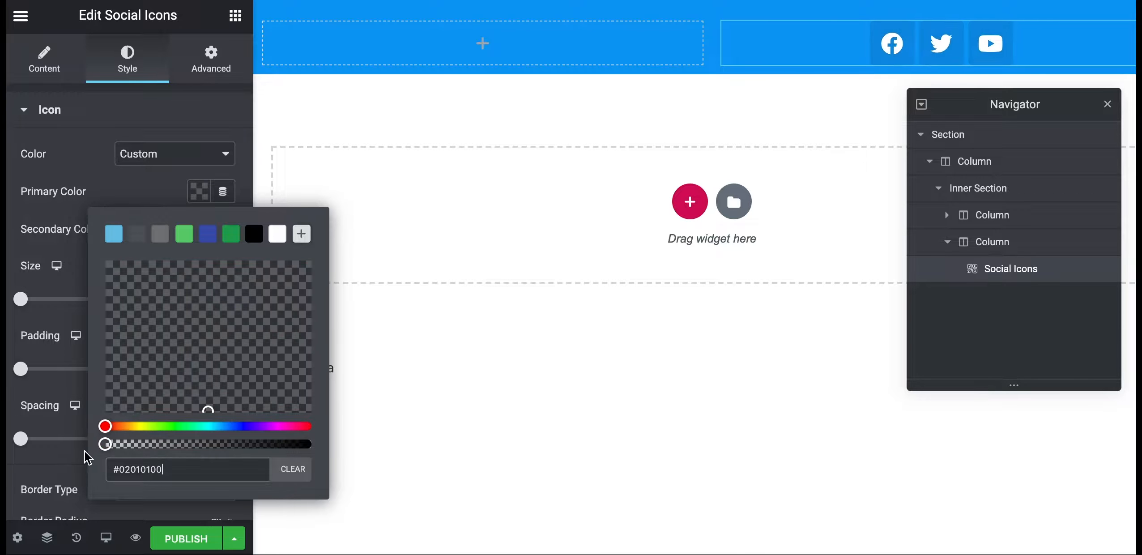
{"action": "left_click", "coordinate": [128, 179]}
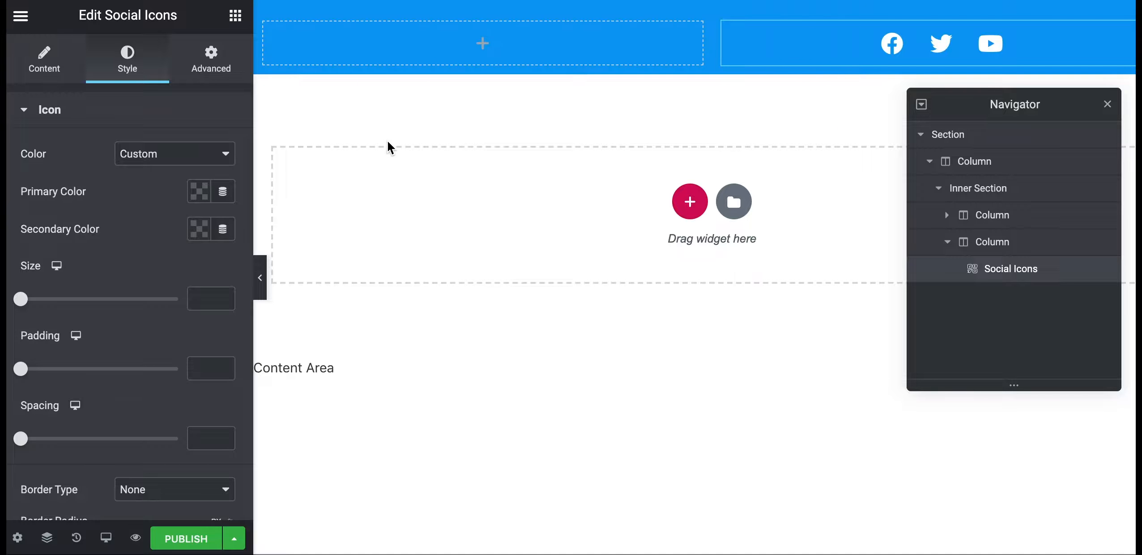
Set the social icons' alignment to Right and preview the header
{"action": "left_click", "coordinate": [48, 64]}
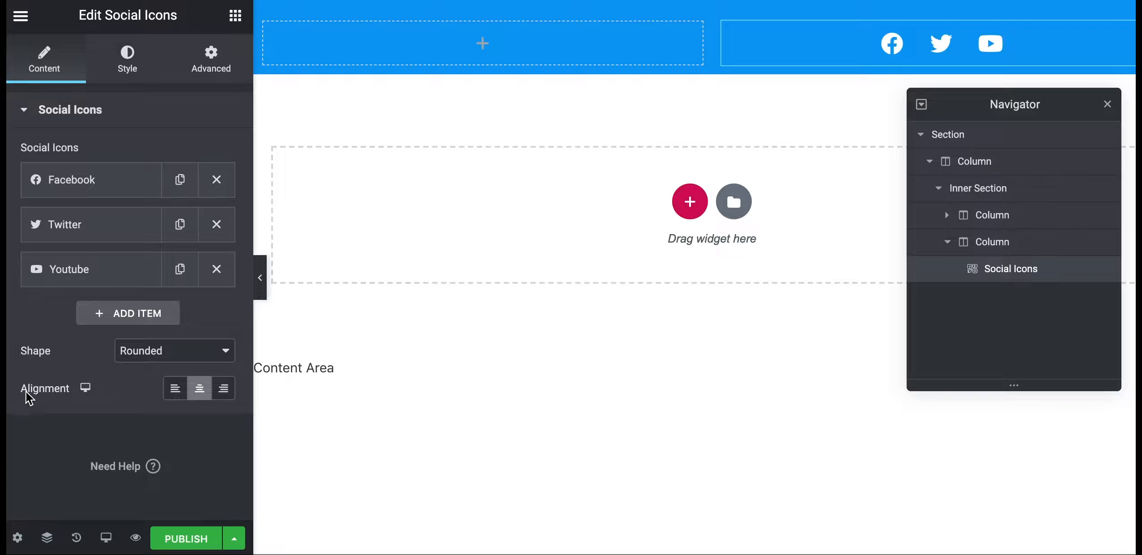
{"action": "left_click", "coordinate": [225, 393]}
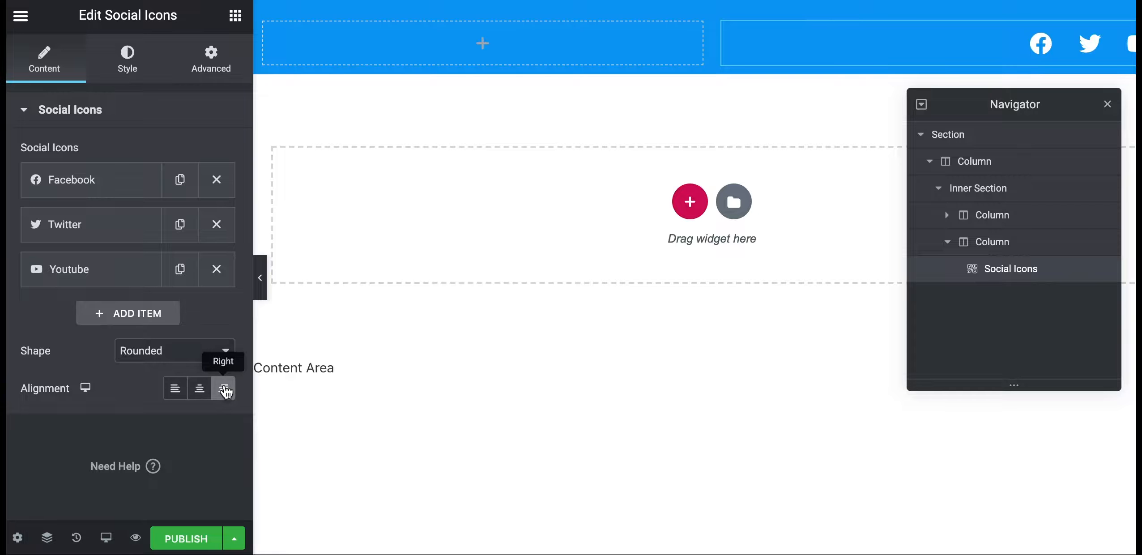
{"action": "left_click", "coordinate": [262, 275]}
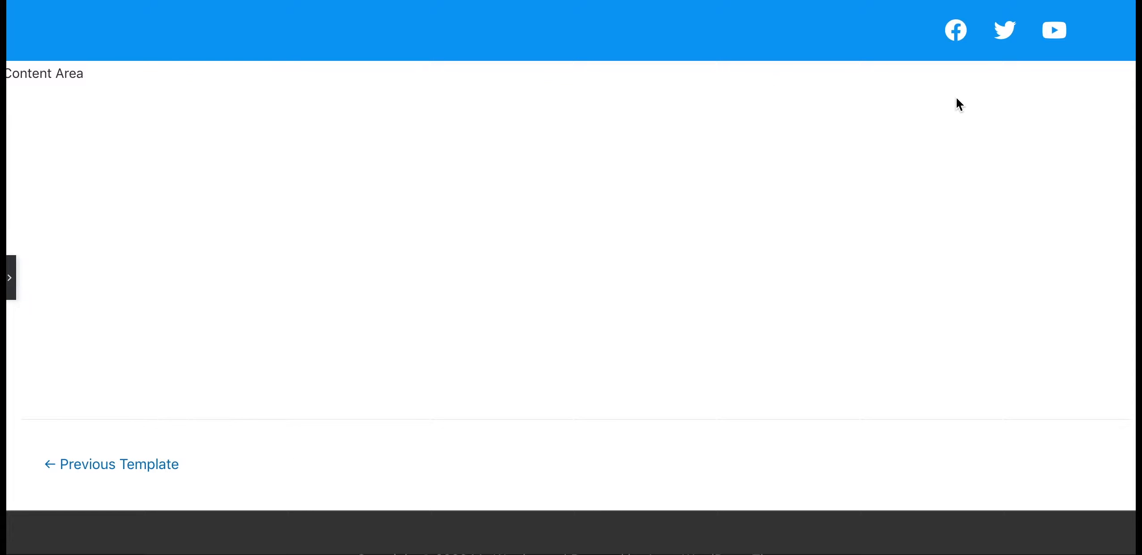
{"action": "left_click", "coordinate": [10, 278]}
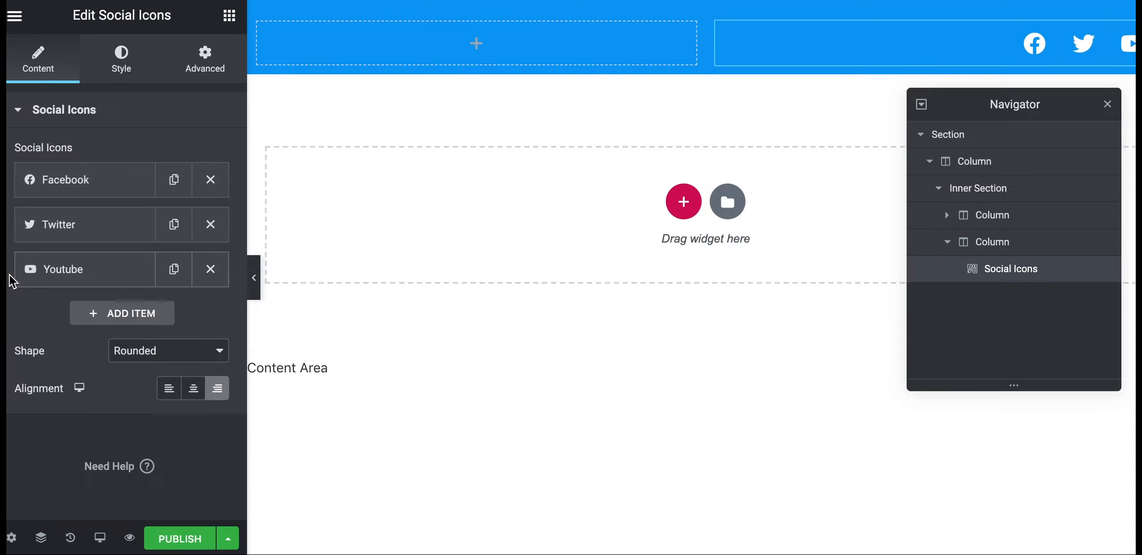
Set the social icon size to 15 and preview the header without the panel
{"action": "left_click", "coordinate": [129, 70]}
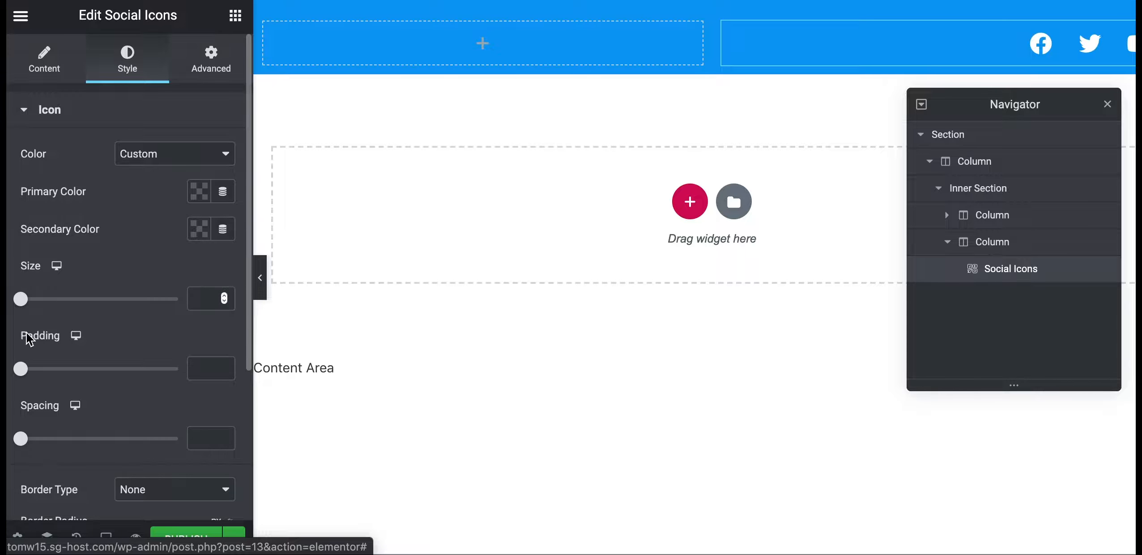
{"action": "left_click", "coordinate": [202, 299]}
{"action": "type", "text": "6"}
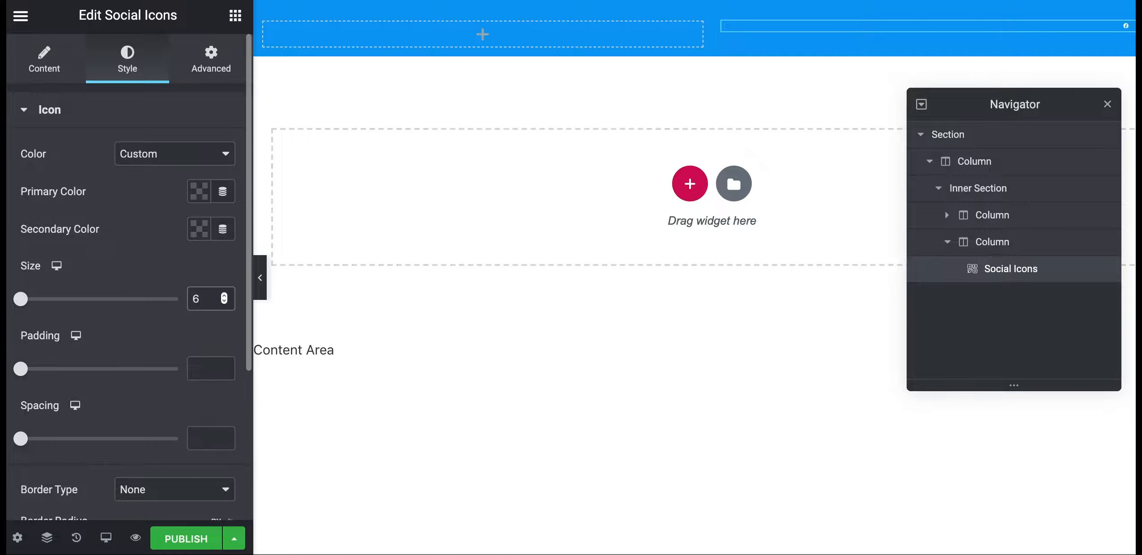
{"action": "key", "text": "BackSpace"}
{"action": "type", "text": "11"}
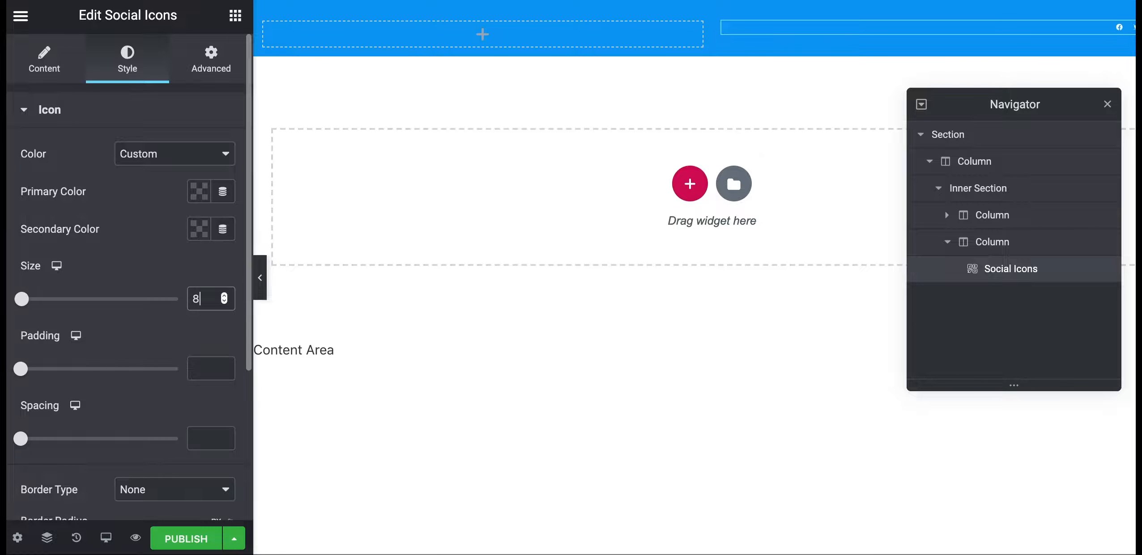
{"action": "key", "text": "Up"}
{"action": "key", "text": "Up"}
{"action": "key", "text": "Up"}
{"action": "key", "text": "Up"}
{"action": "key", "text": "Up"}
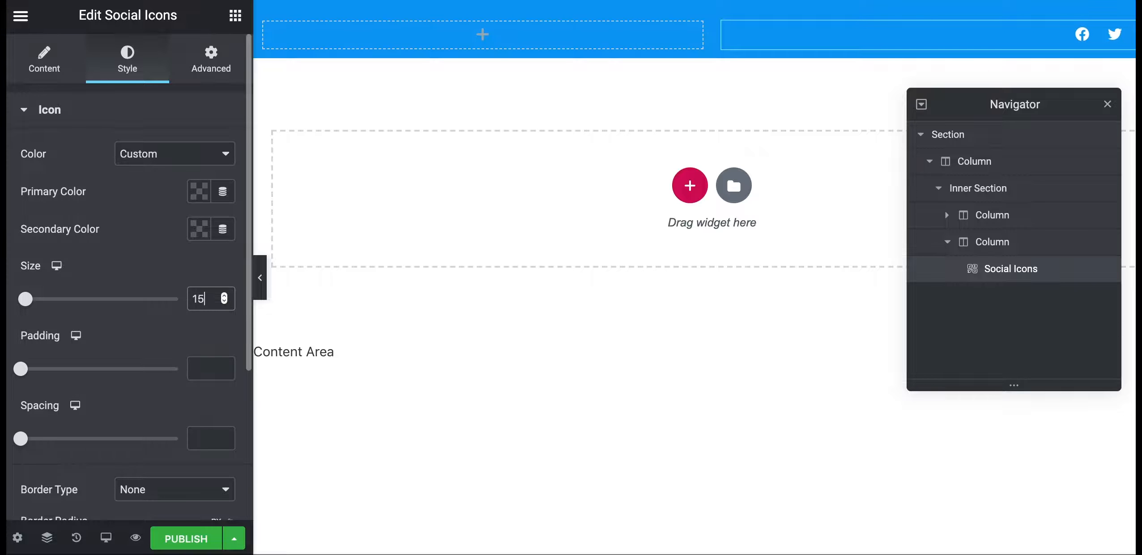
{"action": "key", "text": "Down"}
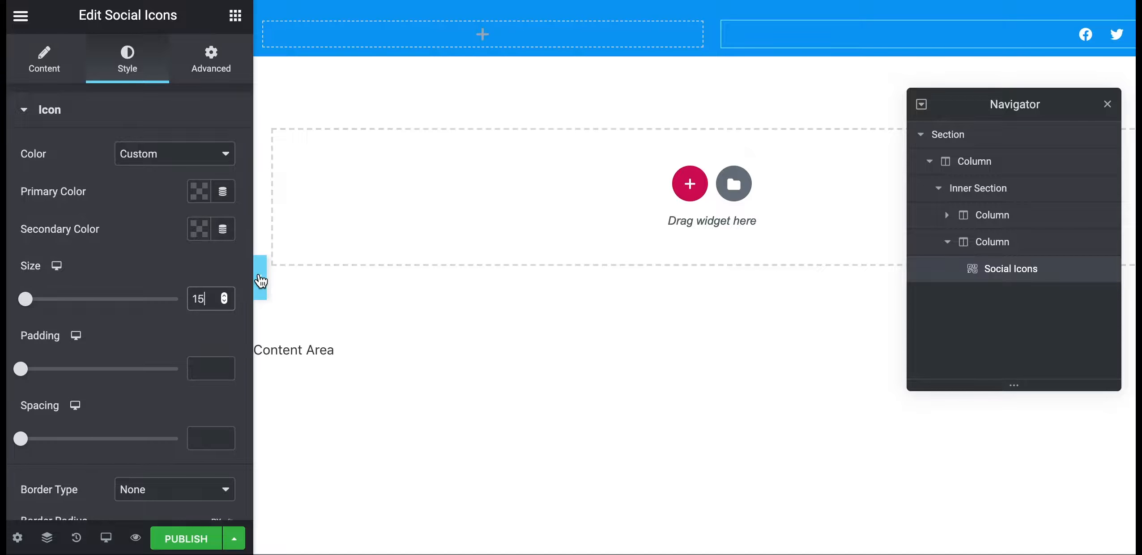
{"action": "left_click", "coordinate": [260, 278]}
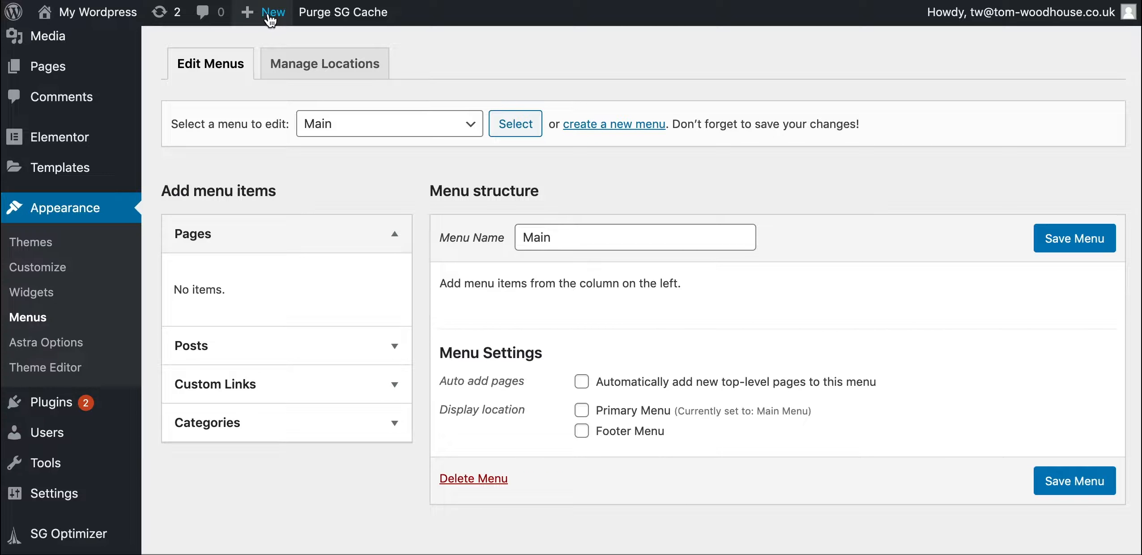
On the Appearance > Menus page, select the existing Main menu for editing
{"action": "mouse_move", "coordinate": [291, 6]}
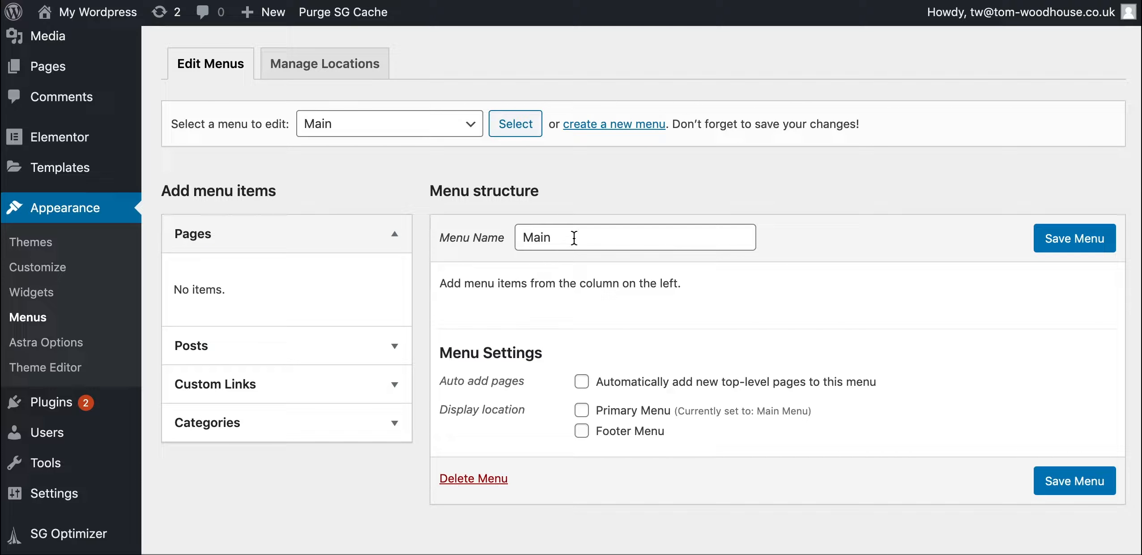
{"action": "left_click_drag", "start_coordinate": [569, 238], "coordinate": [505, 235]}
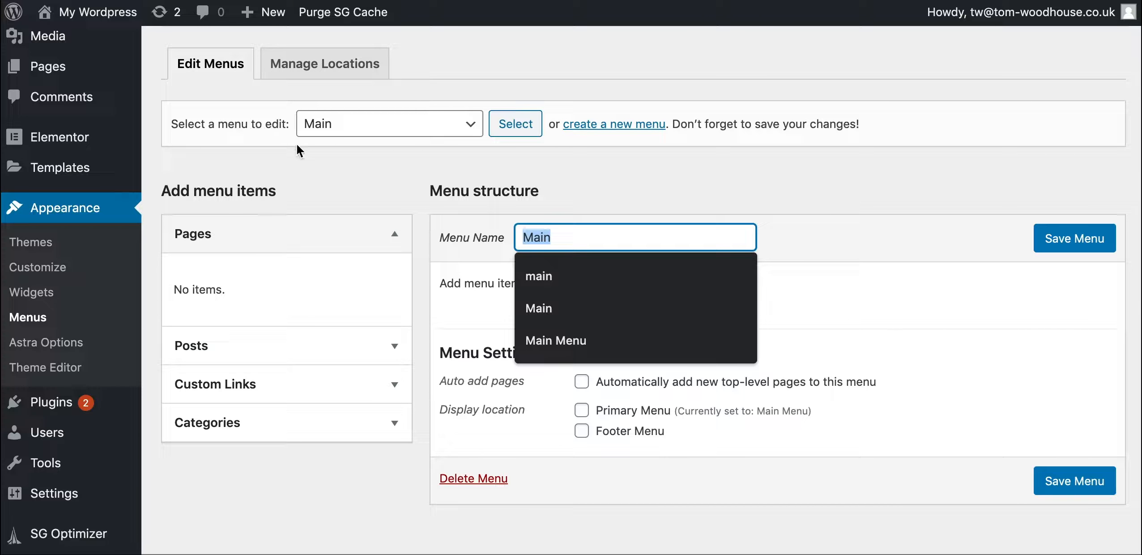
{"action": "scroll", "coordinate": [564, 206], "scroll_direction": "up", "scroll_amount": 1}
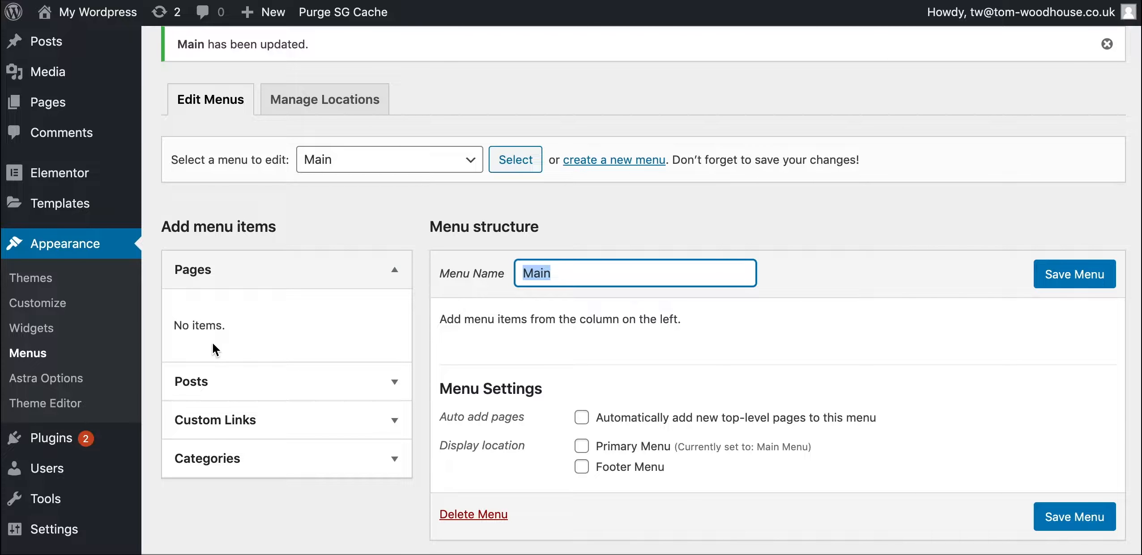
{"action": "left_click", "coordinate": [304, 429]}
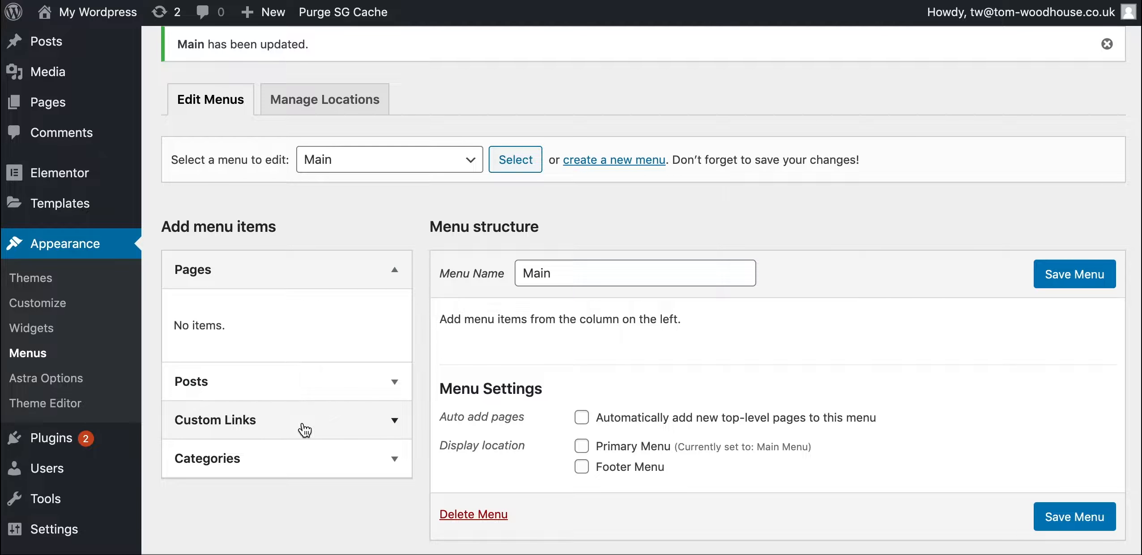
Add custom links Home and About, both with URL #, to the Main menu
{"action": "left_click", "coordinate": [304, 427]}
{"action": "left_click", "coordinate": [258, 400]}
{"action": "type", "text": "#"}
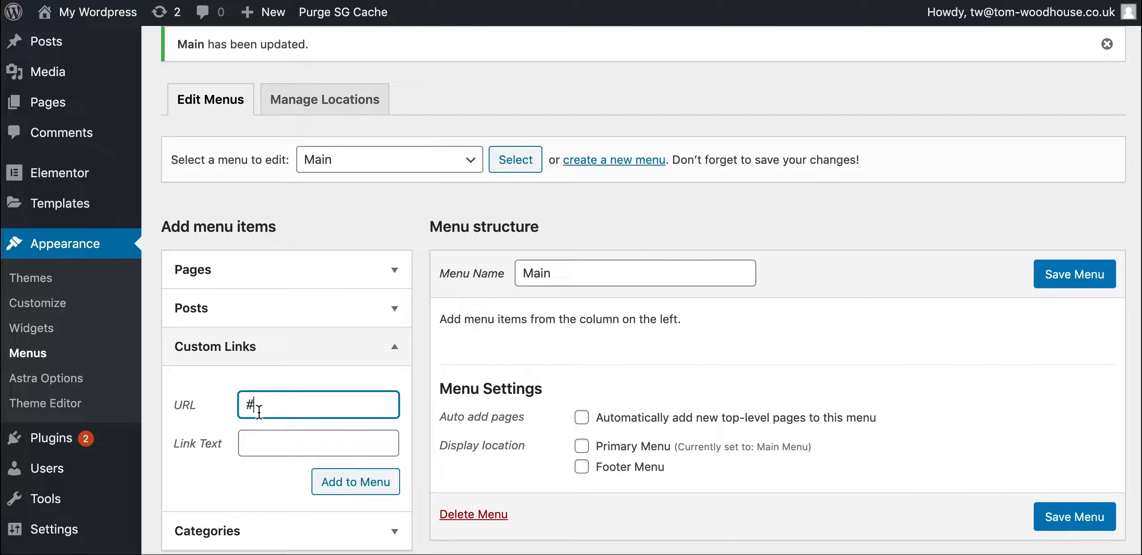
{"action": "left_click", "coordinate": [262, 441]}
{"action": "type", "text": "Home"}
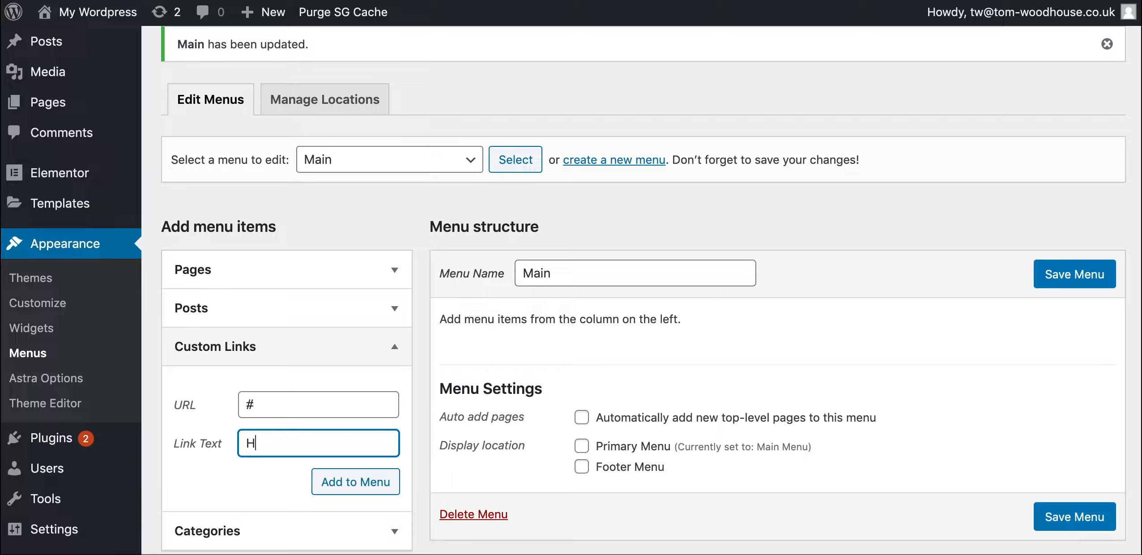
{"action": "left_click", "coordinate": [329, 482]}
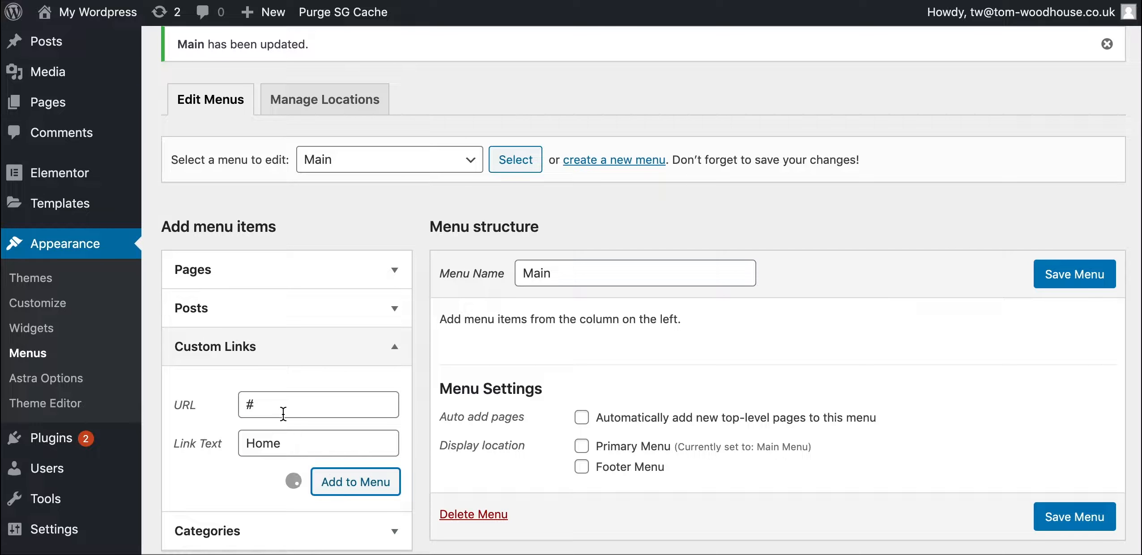
{"action": "left_click", "coordinate": [277, 408]}
{"action": "type", "text": "#"}
{"action": "left_click", "coordinate": [277, 441]}
{"action": "type", "text": "About"}
{"action": "left_click", "coordinate": [339, 482]}
Add custom links Services and Contact with URL #, then save the Main menu
{"action": "left_click", "coordinate": [282, 405]}
{"action": "type", "text": "#"}
{"action": "left_click", "coordinate": [275, 441]}
{"action": "type", "text": "Services"}
{"action": "left_click", "coordinate": [342, 483]}
{"action": "left_click", "coordinate": [272, 405]}
{"action": "type", "text": "#"}
{"action": "left_click", "coordinate": [283, 441]}
{"action": "type", "text": "Conta"}
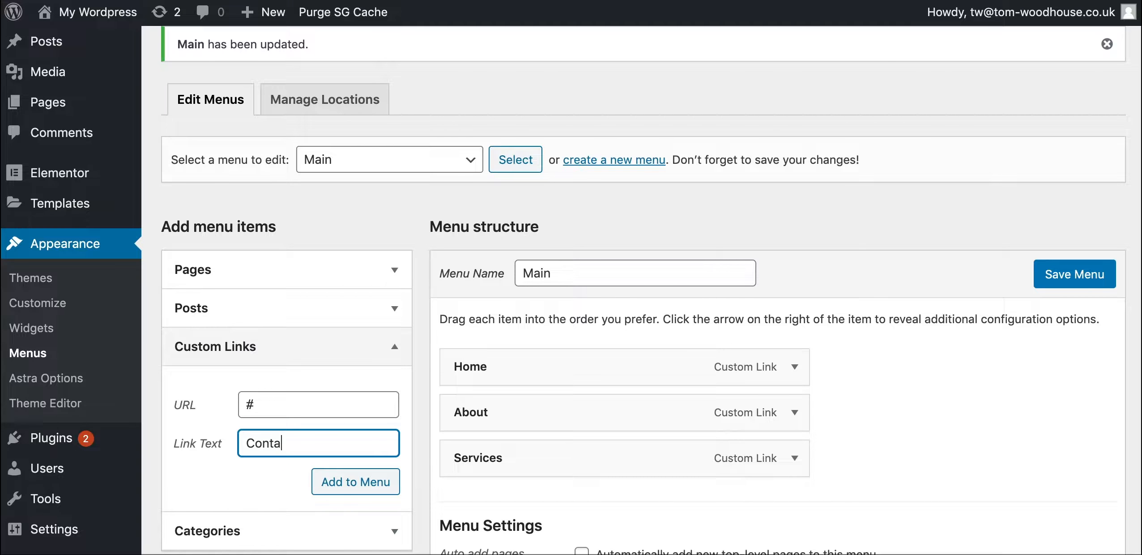
{"action": "type", "text": "ct"}
{"action": "left_click", "coordinate": [373, 482]}
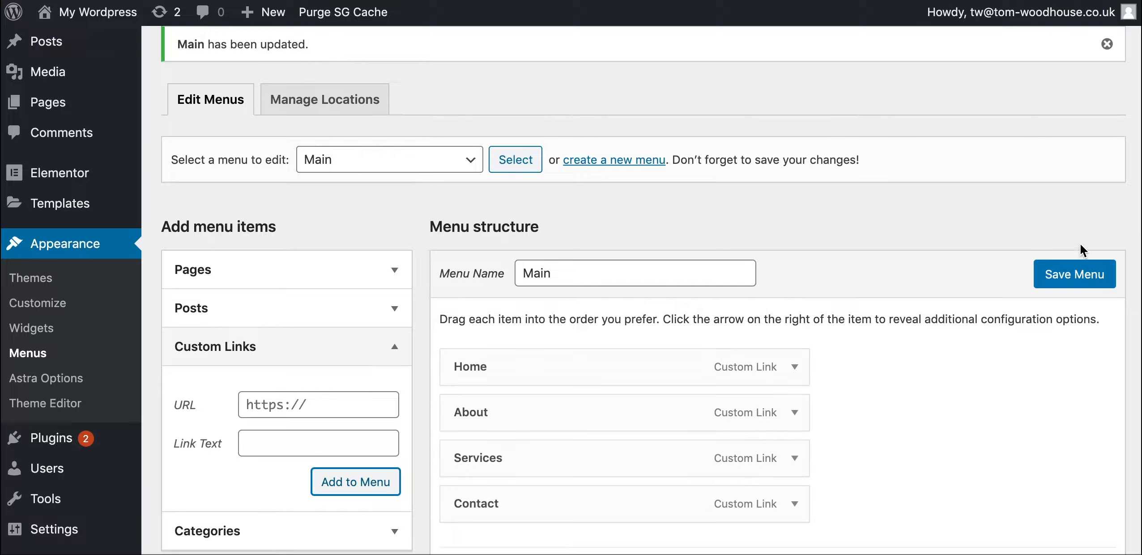
{"action": "left_click", "coordinate": [1057, 280]}
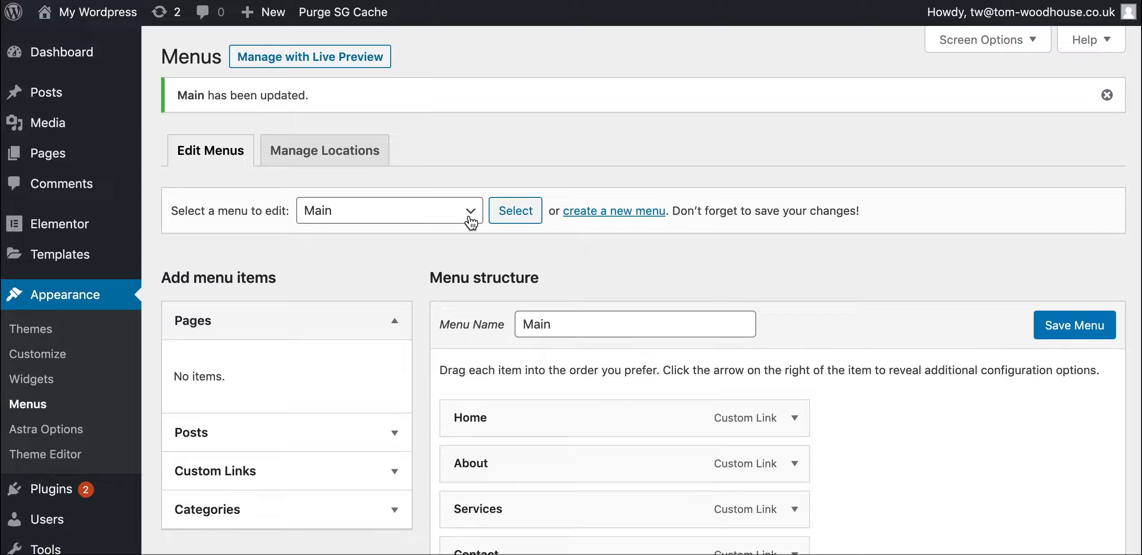
From Templates > Theme Builder, open the Header template with Elementor
{"action": "mouse_move", "coordinate": [77, 232]}
{"action": "mouse_move", "coordinate": [72, 255]}
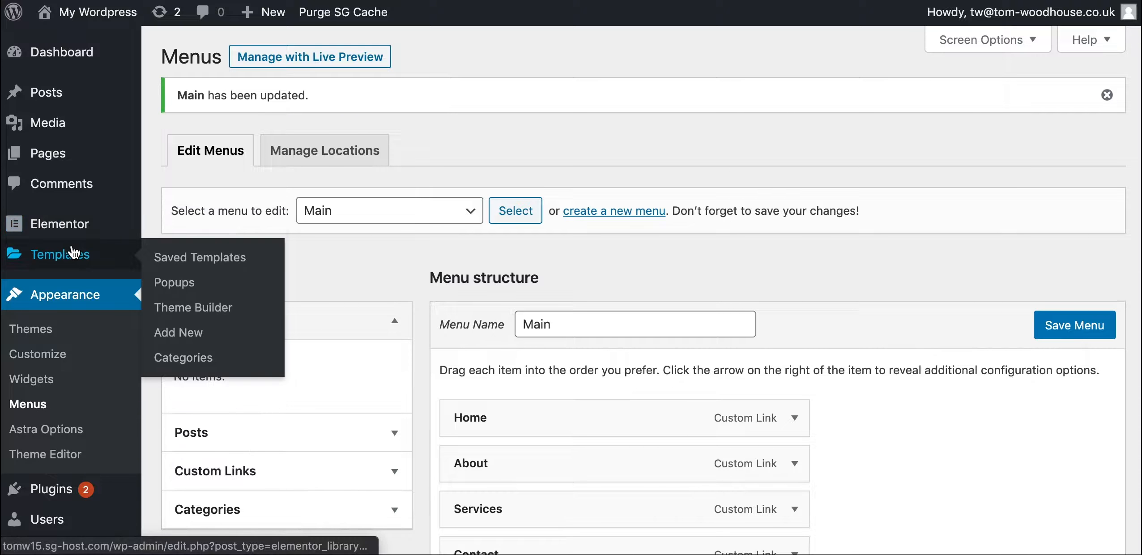
{"action": "left_click", "coordinate": [200, 312]}
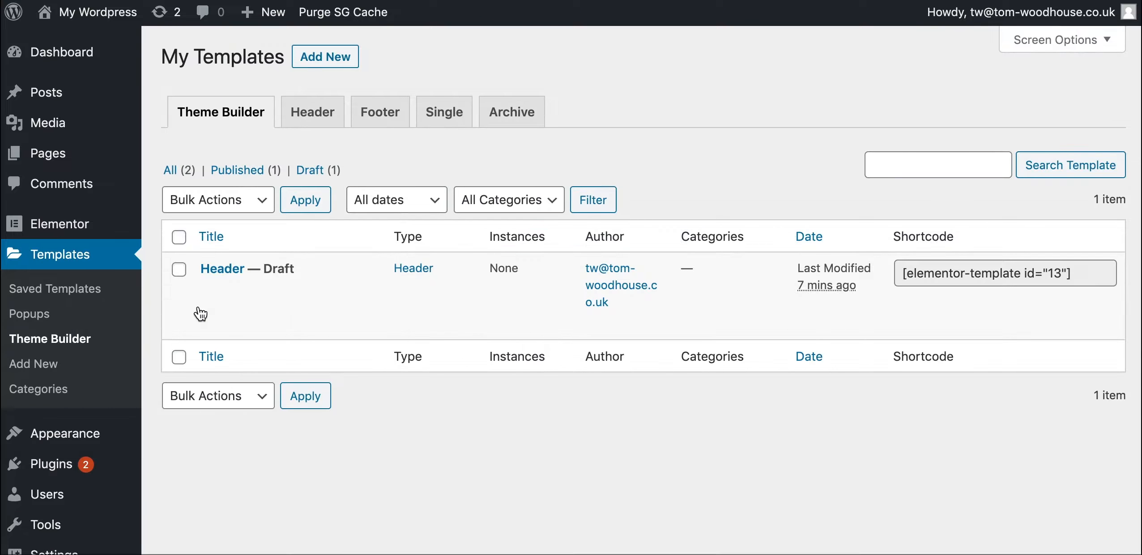
{"action": "mouse_move", "coordinate": [242, 290]}
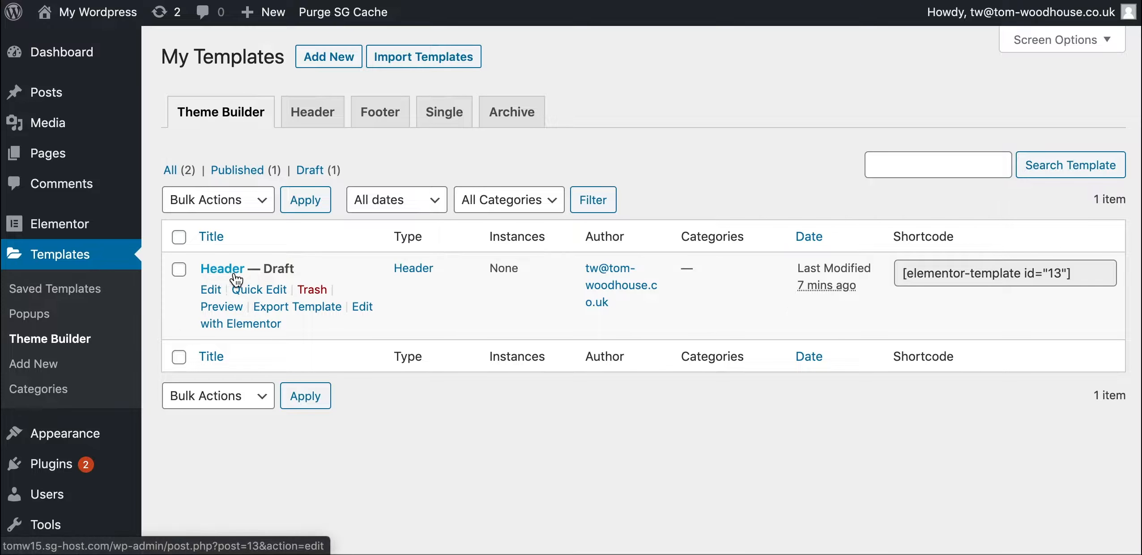
{"action": "left_click", "coordinate": [256, 327]}
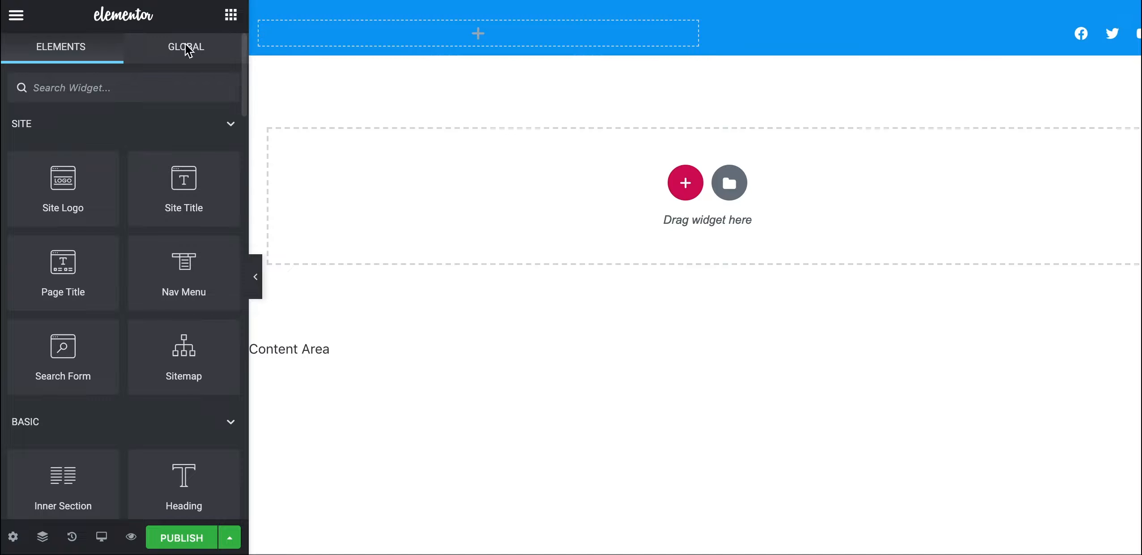
Place a Nav Menu widget in the header's left column and open its settings
{"action": "left_click", "coordinate": [67, 89]}
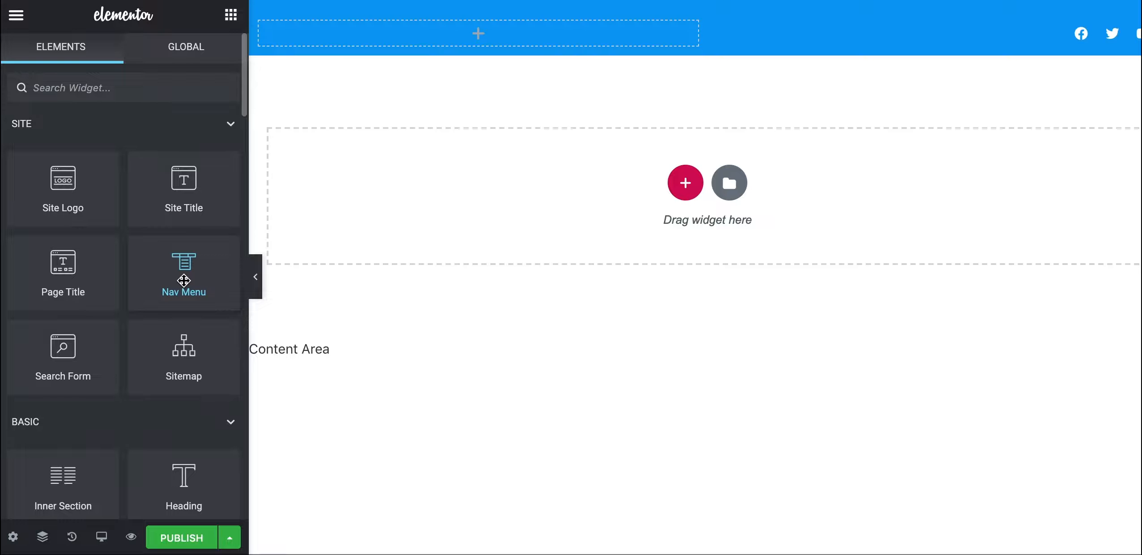
{"action": "left_click_drag", "start_coordinate": [183, 280], "coordinate": [397, 24]}
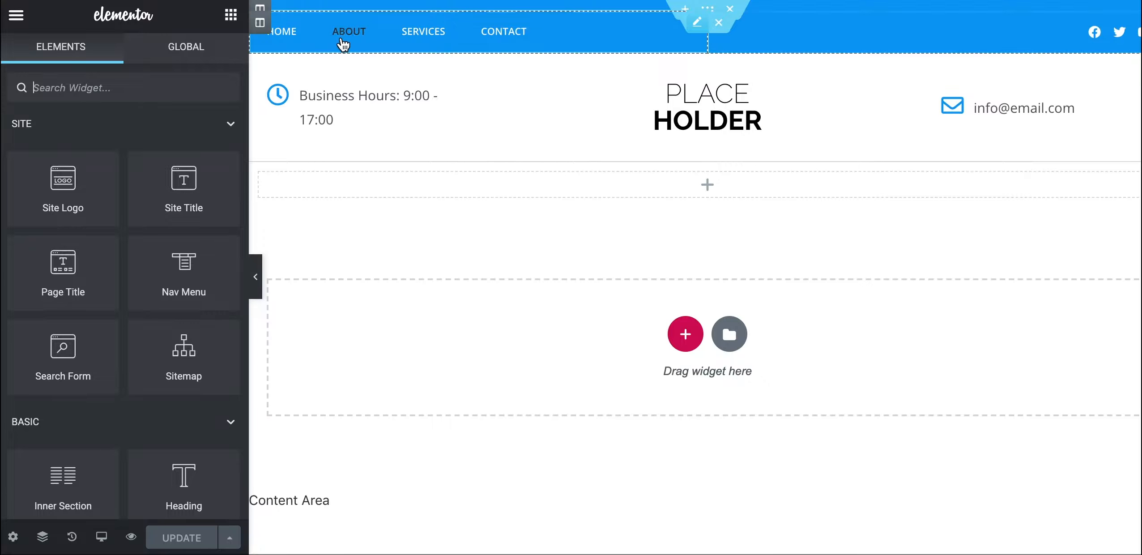
{"action": "left_click", "coordinate": [607, 25]}
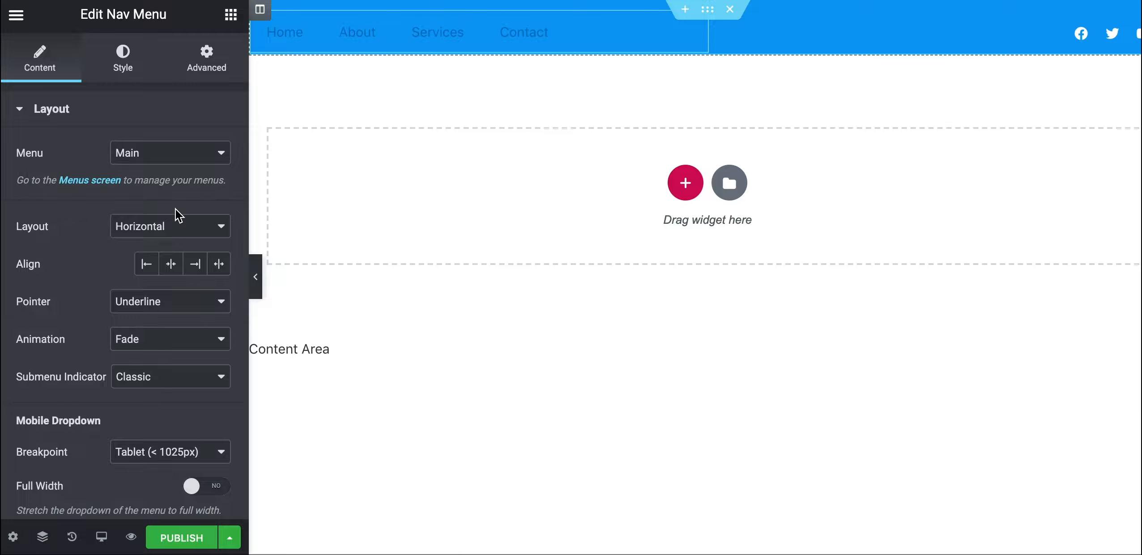
Left-align the nav menu and set its hover pointer to Overline
{"action": "left_click", "coordinate": [145, 270]}
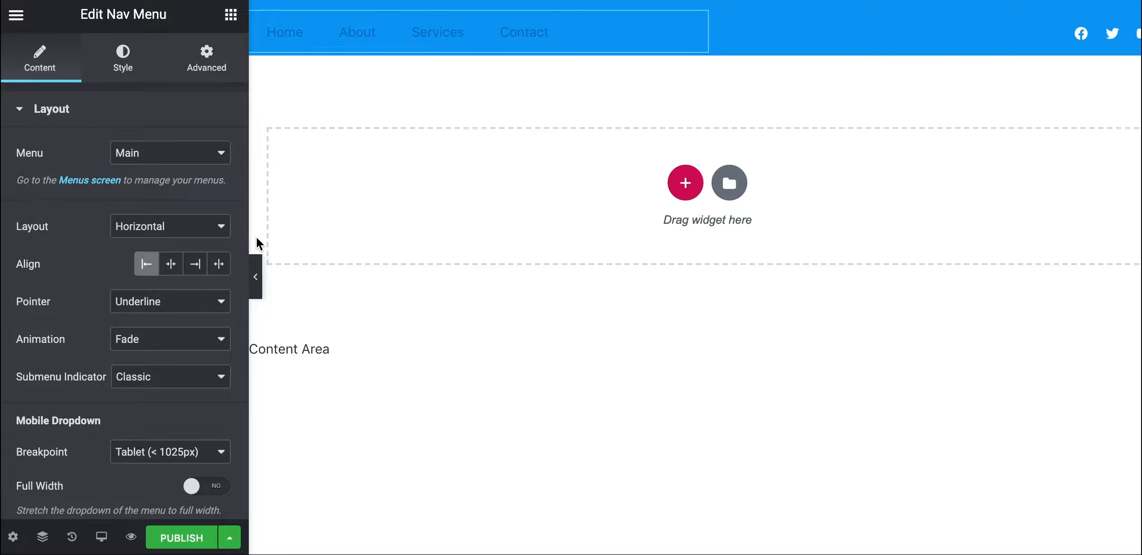
{"action": "left_click", "coordinate": [183, 310]}
{"action": "left_click", "coordinate": [170, 319]}
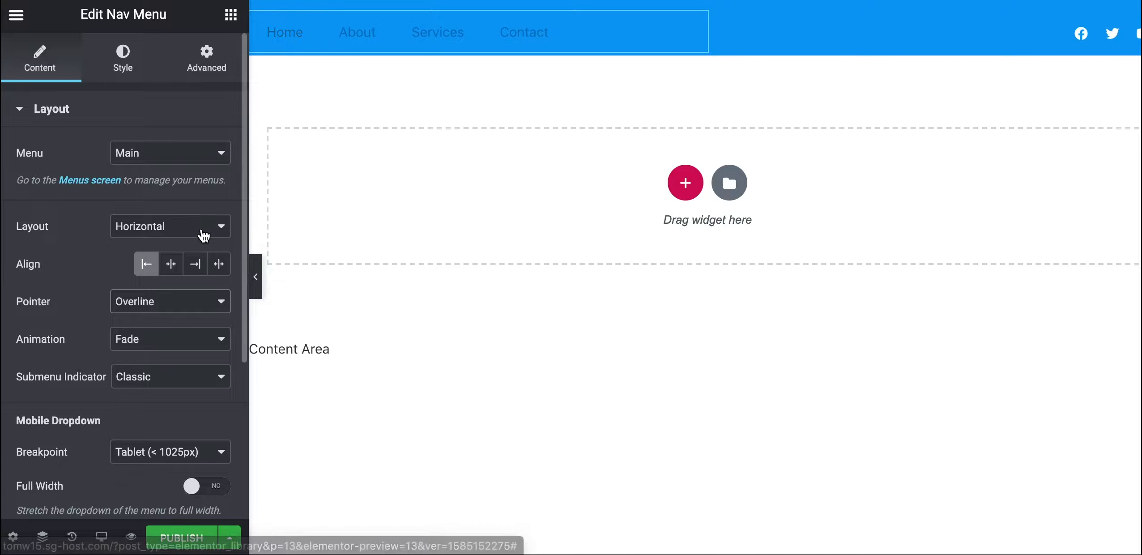
Preview the header in Mobile responsive mode, then return to Desktop
{"action": "scroll", "coordinate": [174, 386], "scroll_direction": "down", "scroll_amount": 3}
{"action": "scroll", "coordinate": [174, 385], "scroll_direction": "down", "scroll_amount": 1}
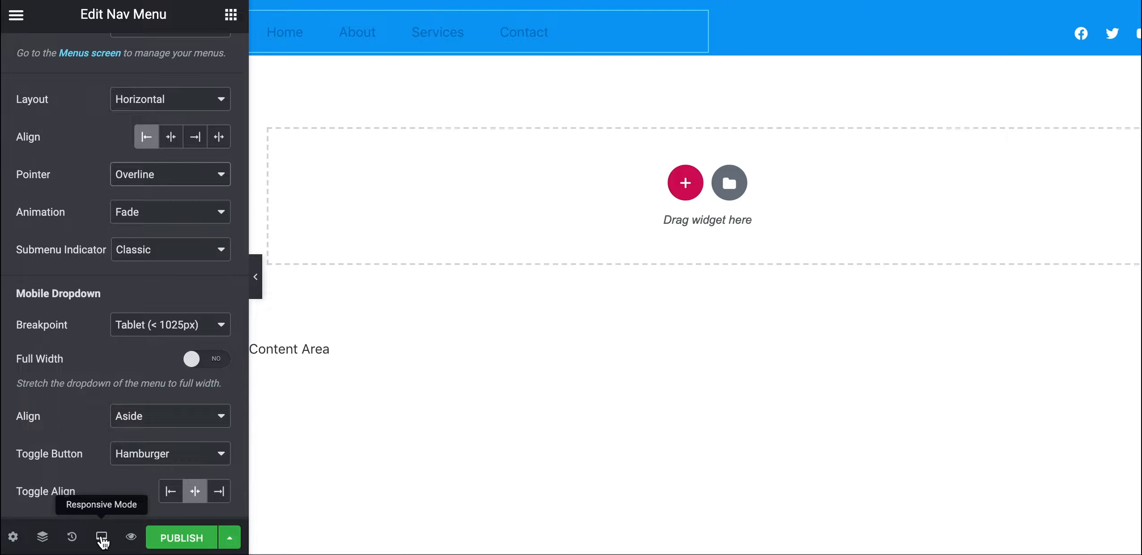
{"action": "mouse_move", "coordinate": [102, 539]}
{"action": "left_click", "coordinate": [81, 505]}
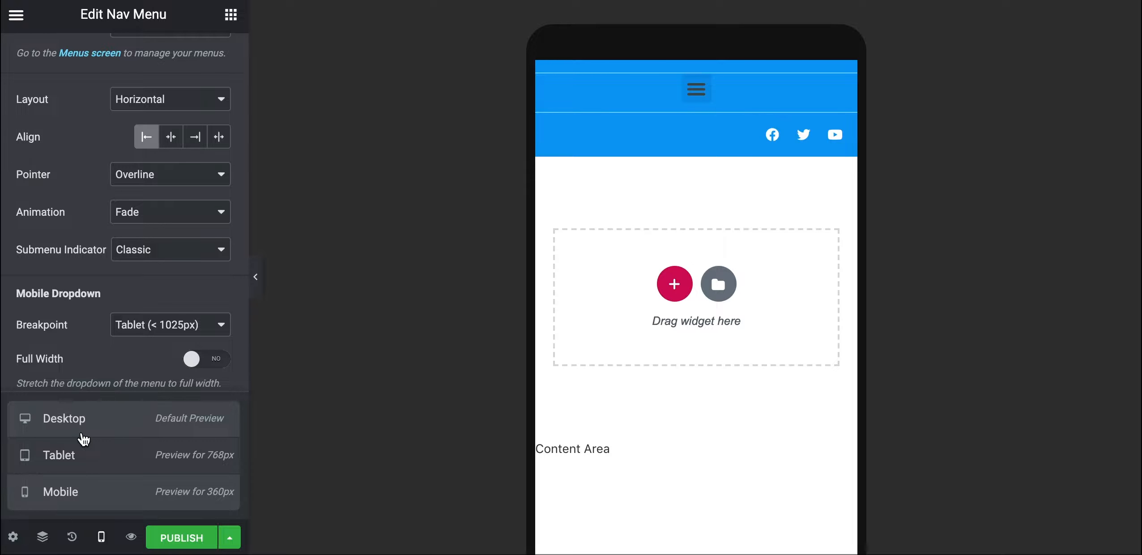
{"action": "left_click", "coordinate": [83, 439]}
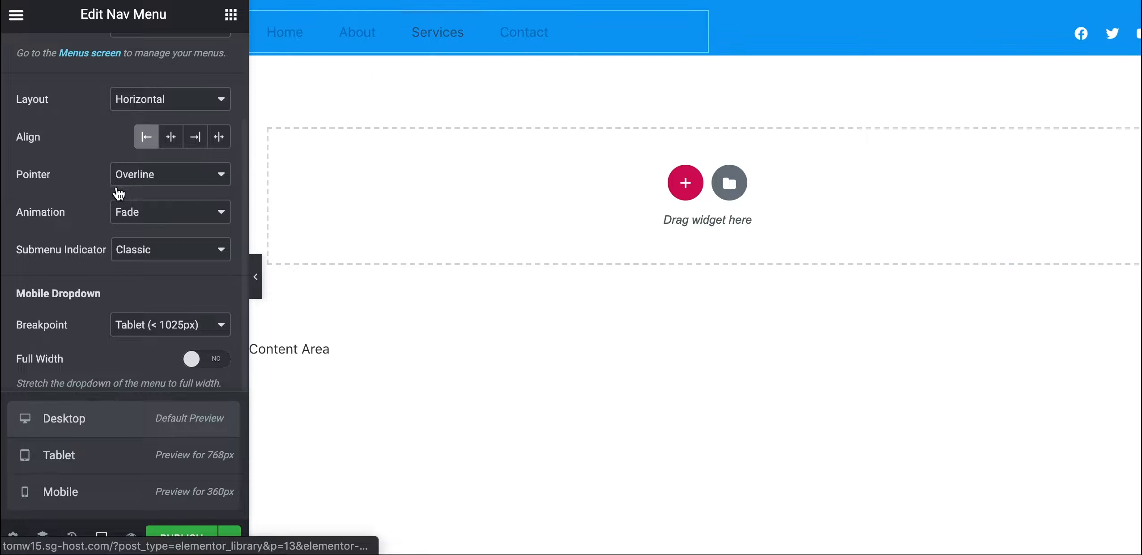
{"action": "scroll", "coordinate": [122, 111], "scroll_direction": "up", "scroll_amount": 3}
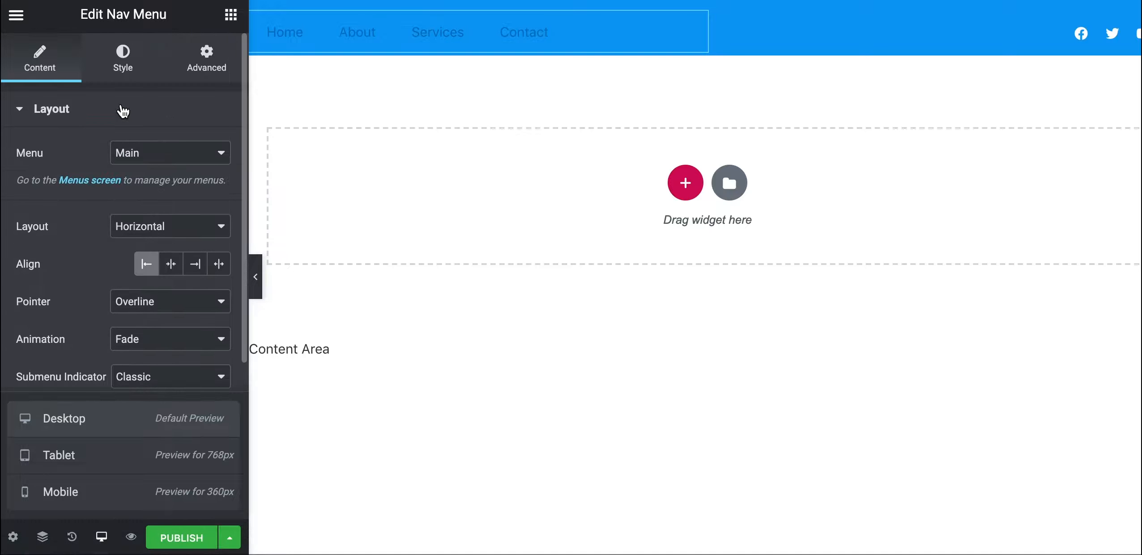
Set the nav menu typography to Open Sans at weight 600
{"action": "left_click", "coordinate": [123, 65]}
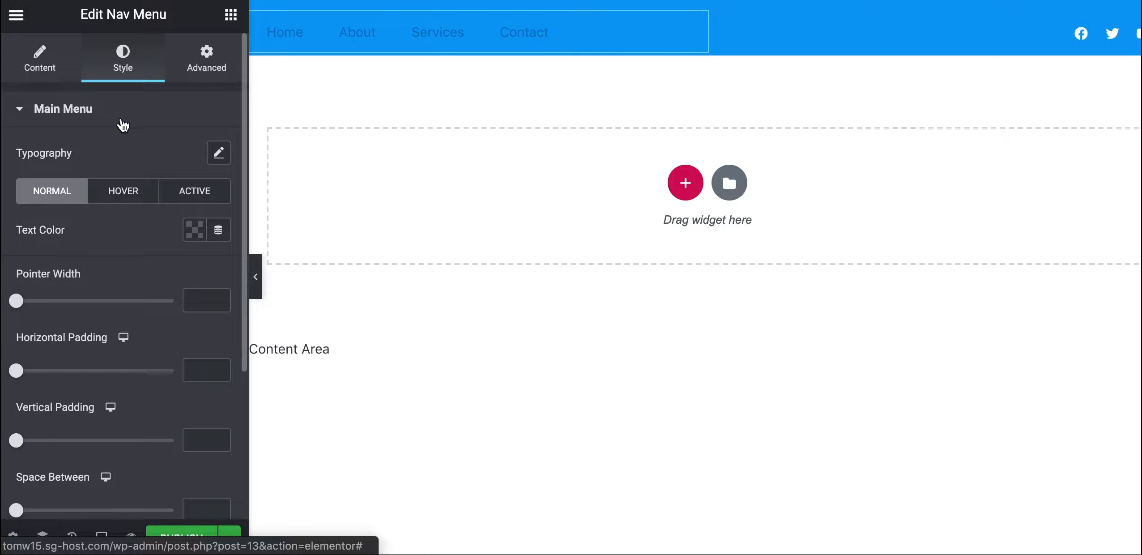
{"action": "left_click", "coordinate": [220, 154]}
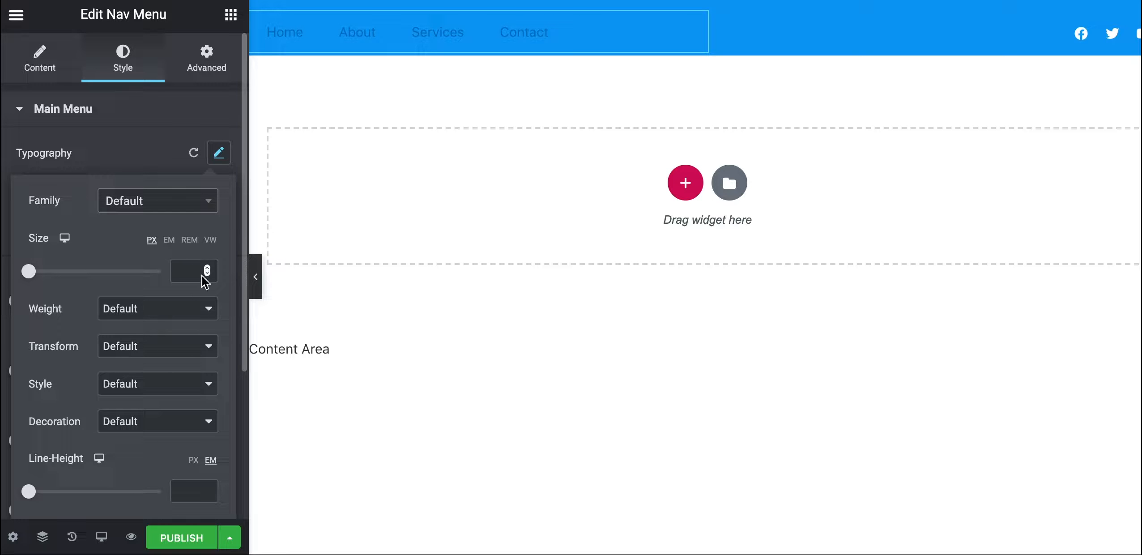
{"action": "left_click", "coordinate": [211, 204]}
{"action": "type", "text": "op"}
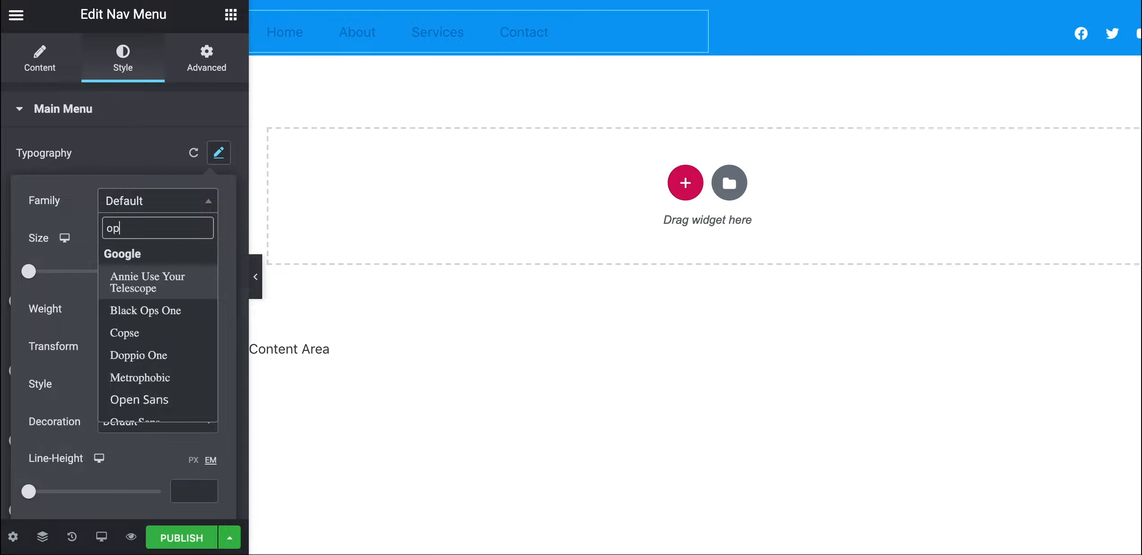
{"action": "type", "text": "en s"}
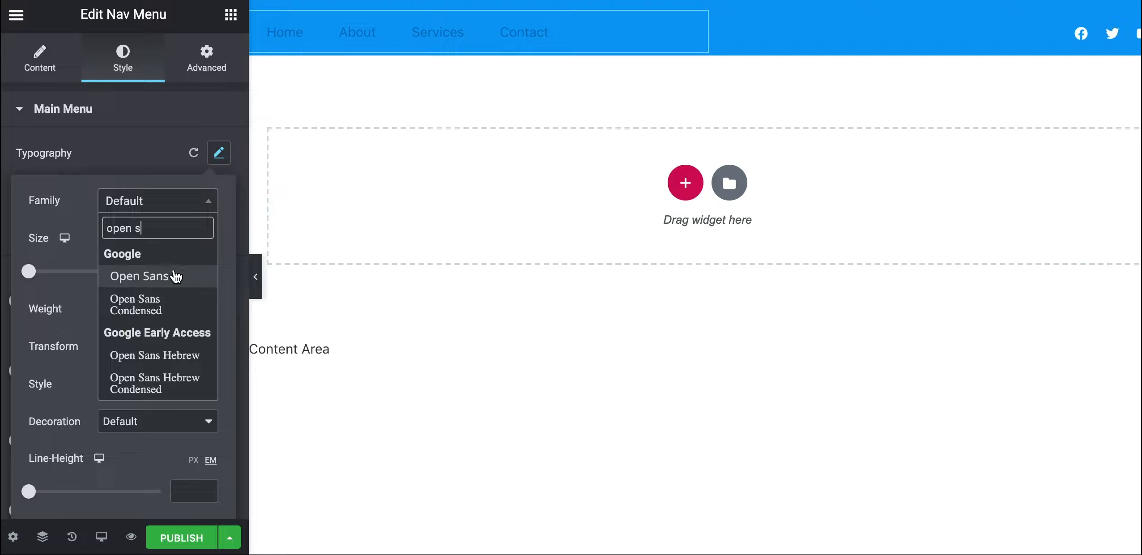
{"action": "left_click", "coordinate": [175, 274]}
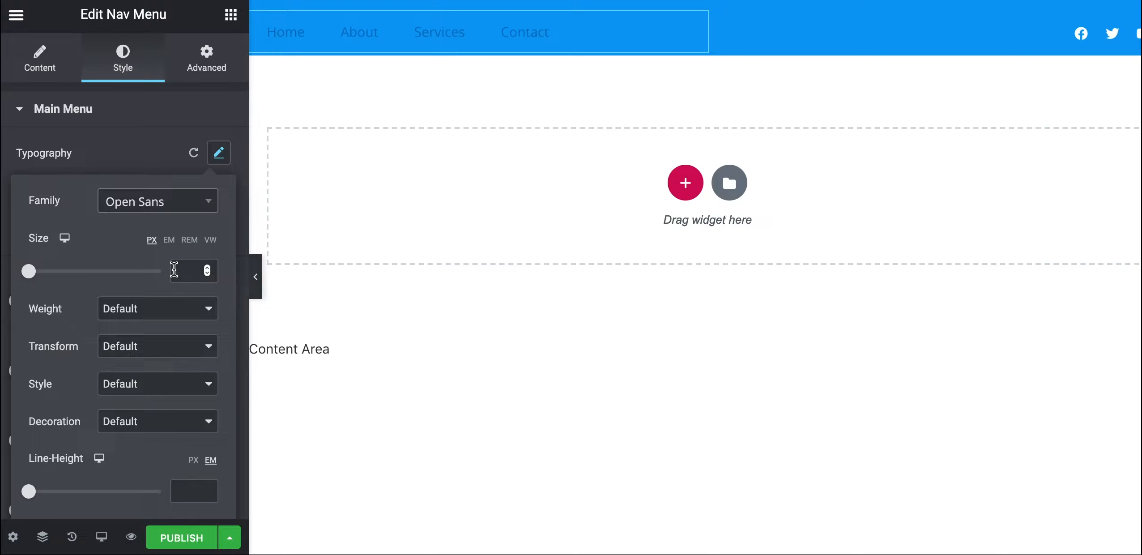
{"action": "left_click", "coordinate": [131, 312]}
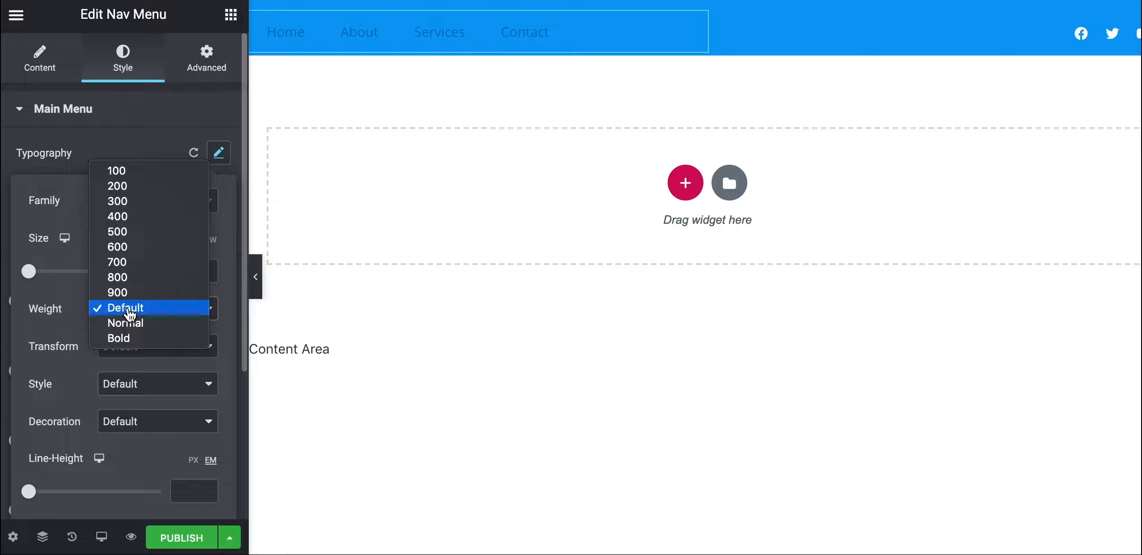
{"action": "left_click", "coordinate": [135, 256]}
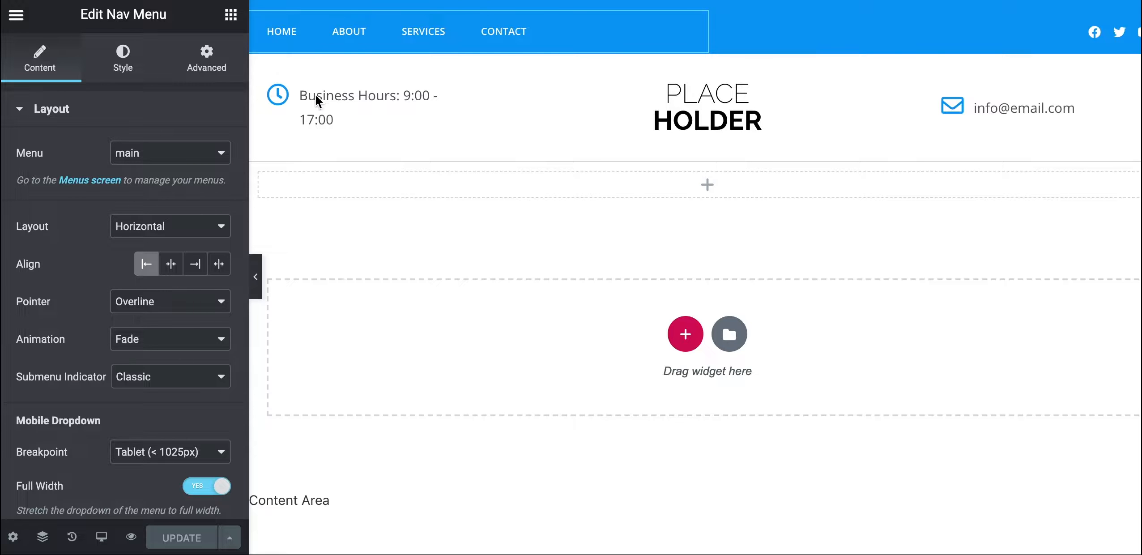
Set the menu text size to 11 with Uppercase transform
{"action": "left_click", "coordinate": [132, 79]}
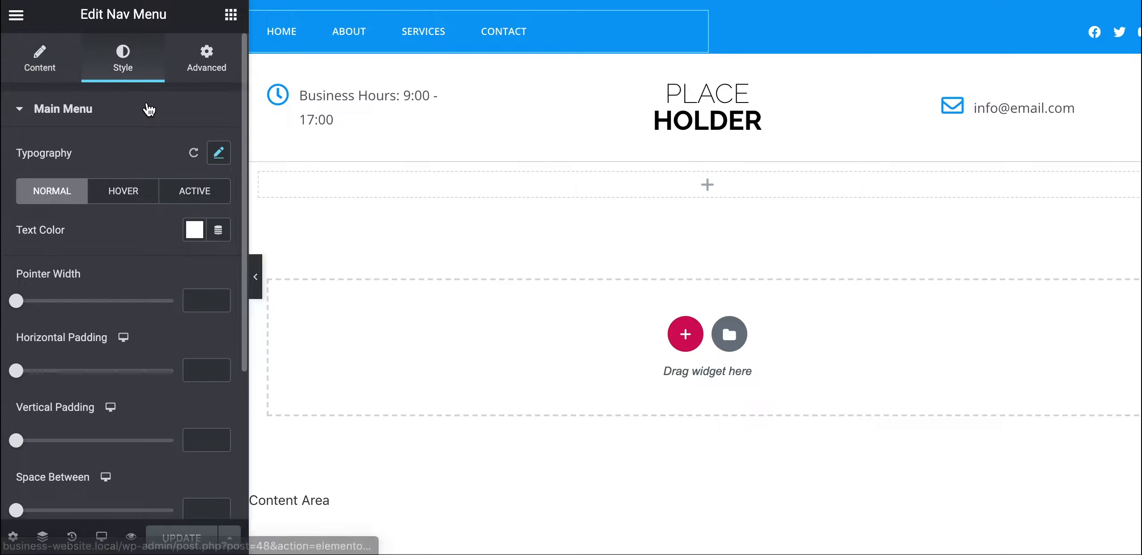
{"action": "left_click", "coordinate": [219, 153]}
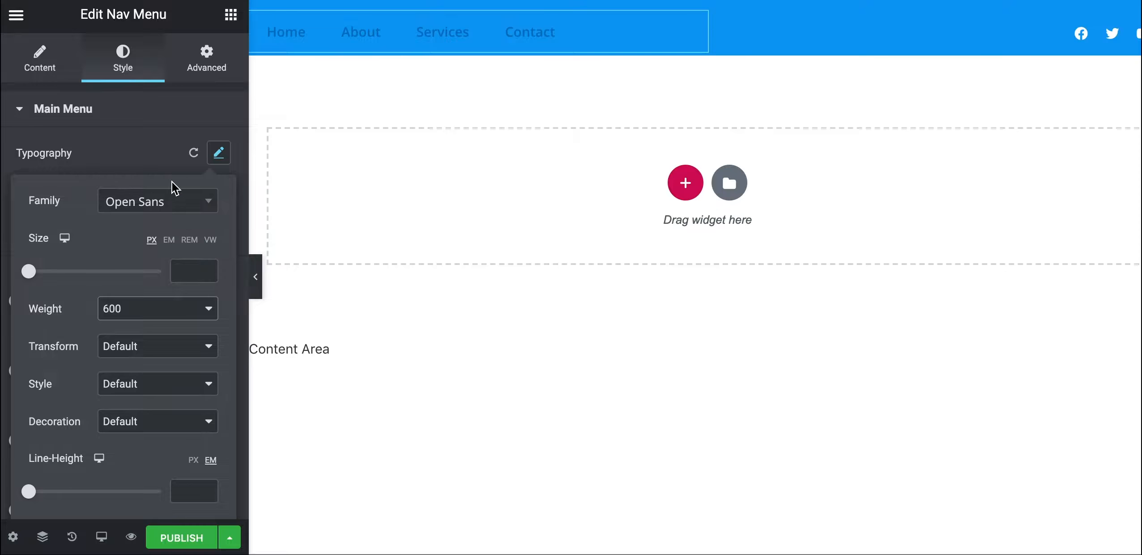
{"action": "left_click", "coordinate": [189, 270]}
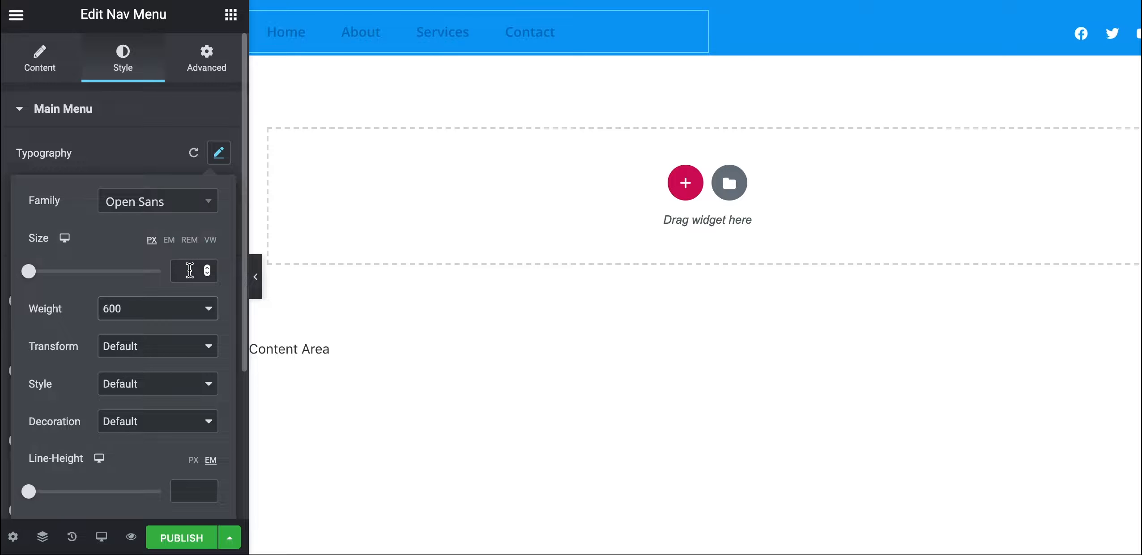
{"action": "type", "text": "11"}
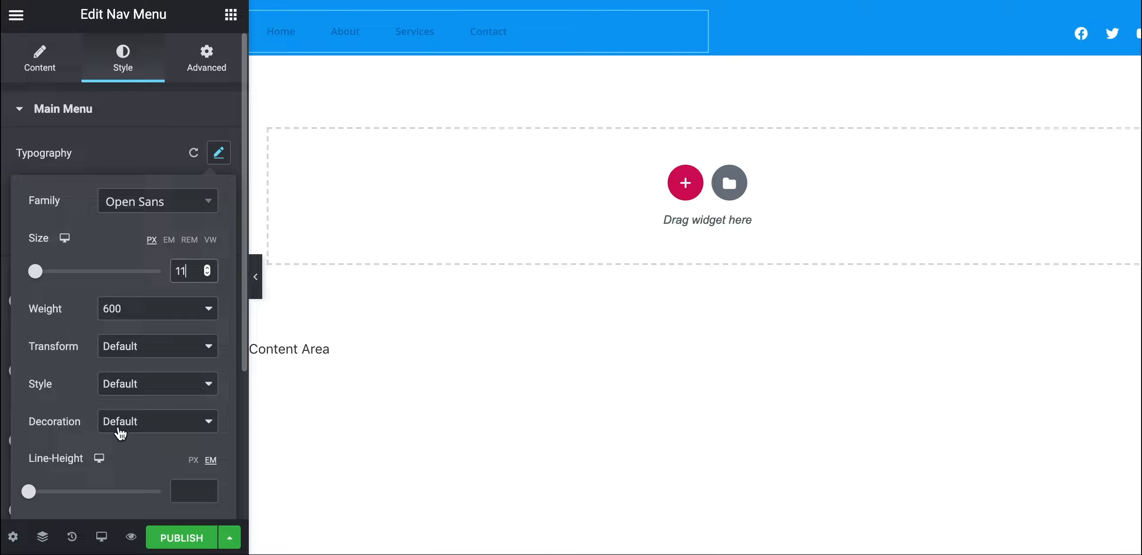
{"action": "left_click", "coordinate": [118, 355]}
{"action": "left_click", "coordinate": [127, 361]}
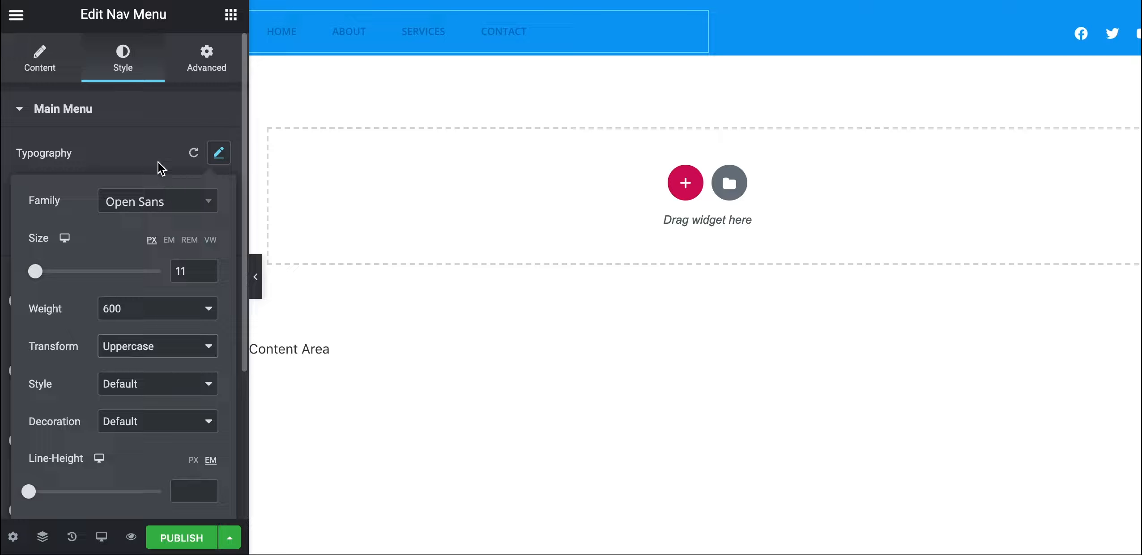
{"action": "left_click", "coordinate": [155, 126]}
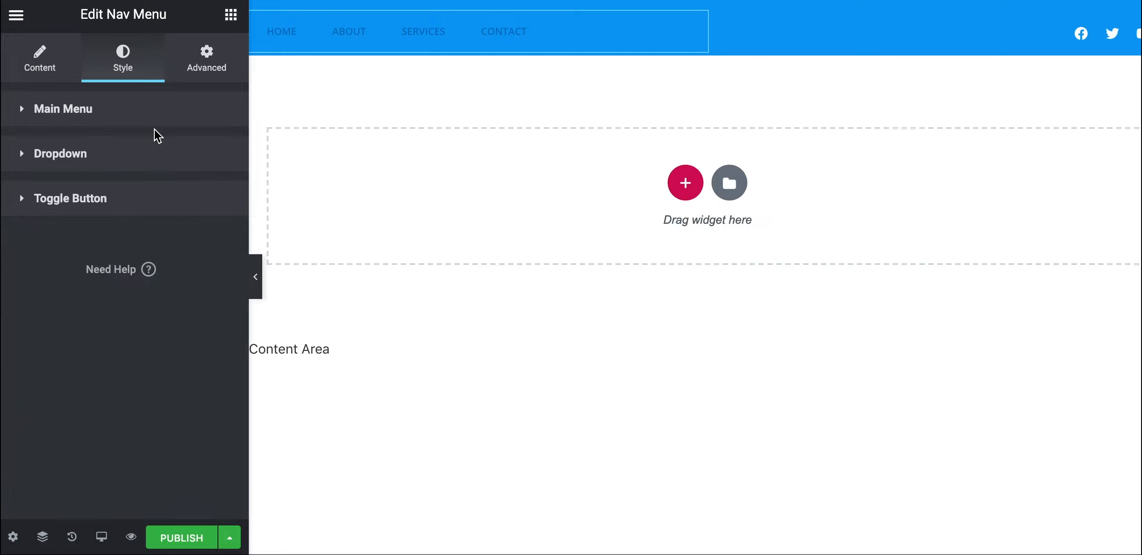
Set the nav menu's normal text colour to white #FFFFFF
{"action": "left_click", "coordinate": [22, 112]}
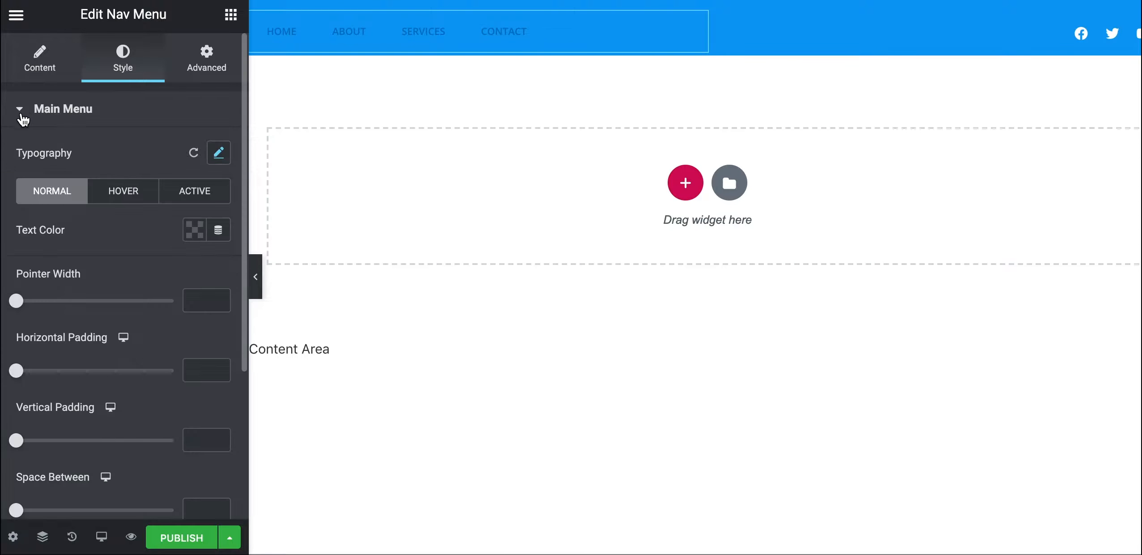
{"action": "left_click", "coordinate": [192, 237]}
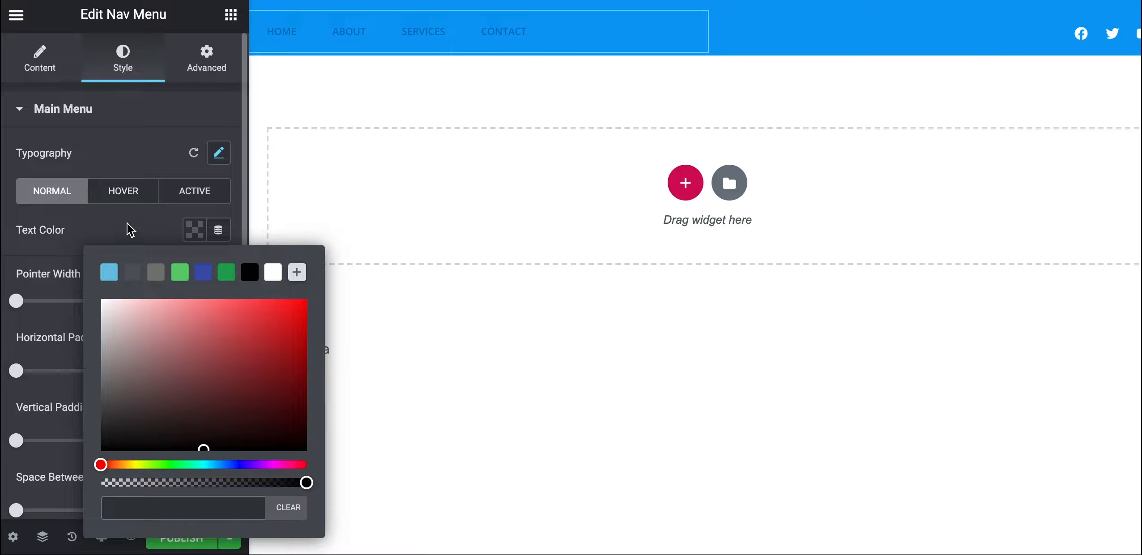
{"action": "left_click", "coordinate": [122, 225]}
{"action": "left_click", "coordinate": [196, 243]}
{"action": "mouse_move", "coordinate": [172, 326]}
{"action": "left_mouse_down"}
{"action": "mouse_move", "coordinate": [140, 360]}
{"action": "mouse_move", "coordinate": [92, 326]}
{"action": "mouse_move", "coordinate": [81, 296]}
{"action": "left_mouse_up"}
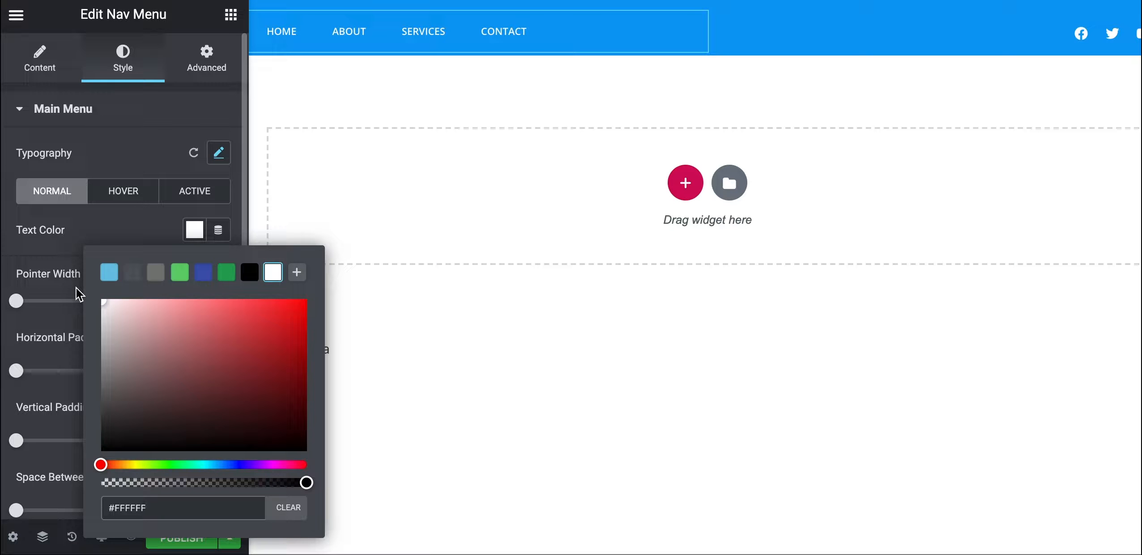
{"action": "left_click", "coordinate": [116, 230]}
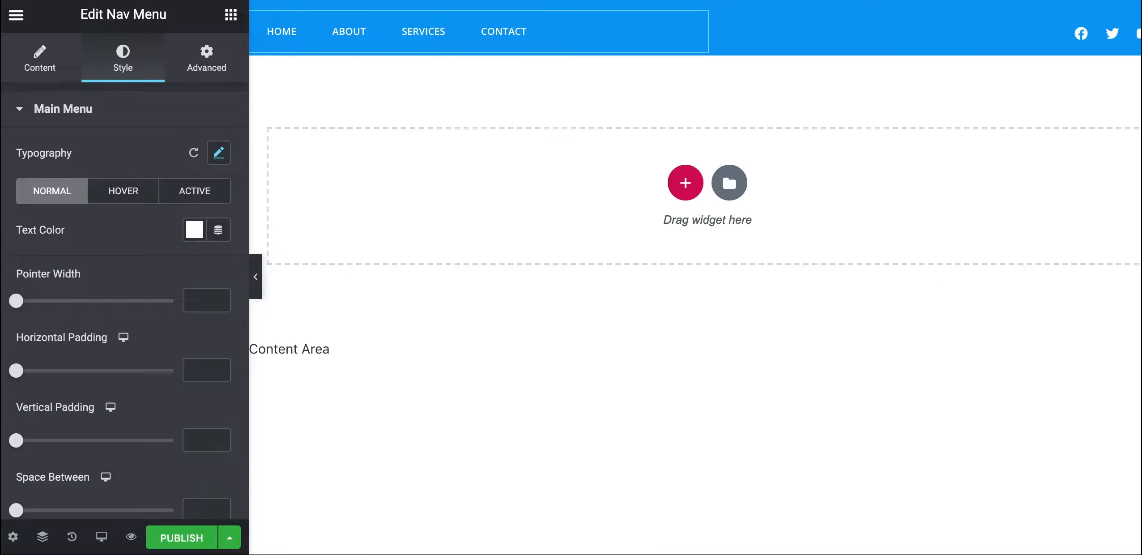
{"action": "left_click", "coordinate": [194, 229]}
{"action": "left_click_drag", "start_coordinate": [132, 369], "coordinate": [92, 490]}
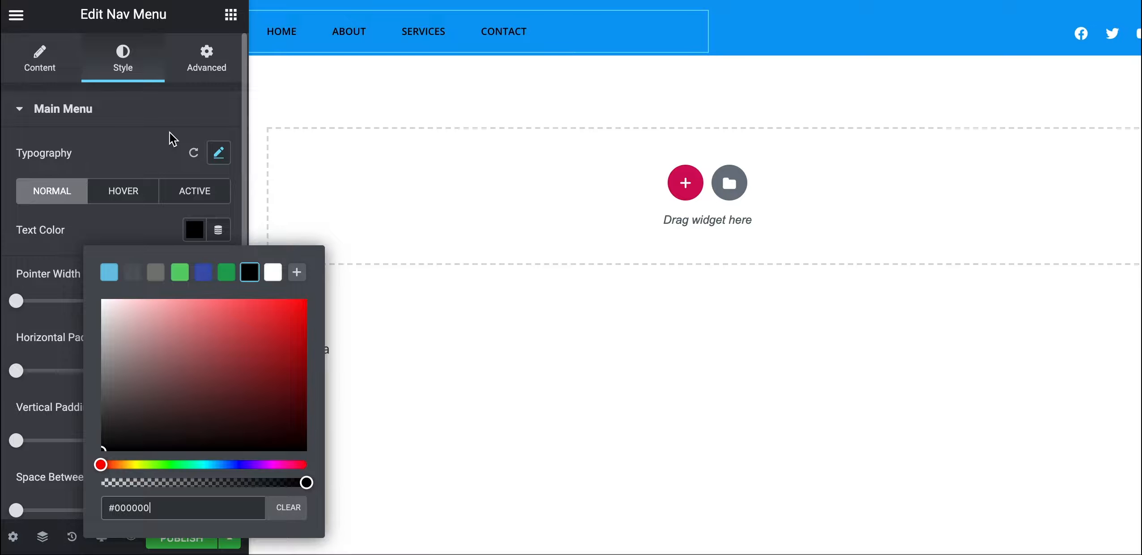
{"action": "left_click_drag", "start_coordinate": [158, 313], "coordinate": [64, 280]}
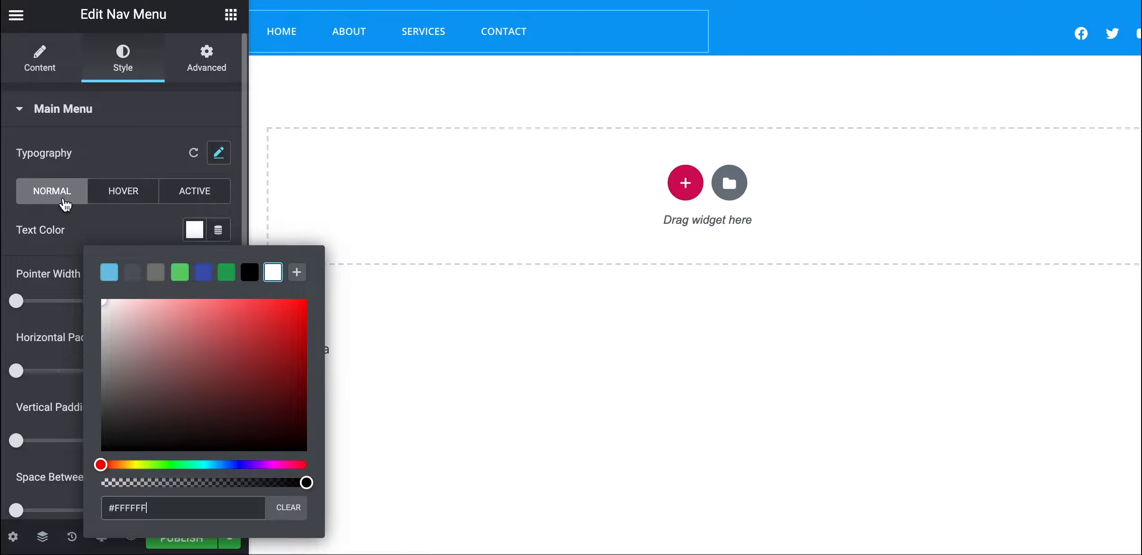
{"action": "left_click", "coordinate": [106, 152]}
Make the menu link text turn black #000000 on hover
{"action": "left_click", "coordinate": [118, 195]}
{"action": "left_click", "coordinate": [192, 235]}
{"action": "left_click_drag", "start_coordinate": [153, 373], "coordinate": [89, 481]}
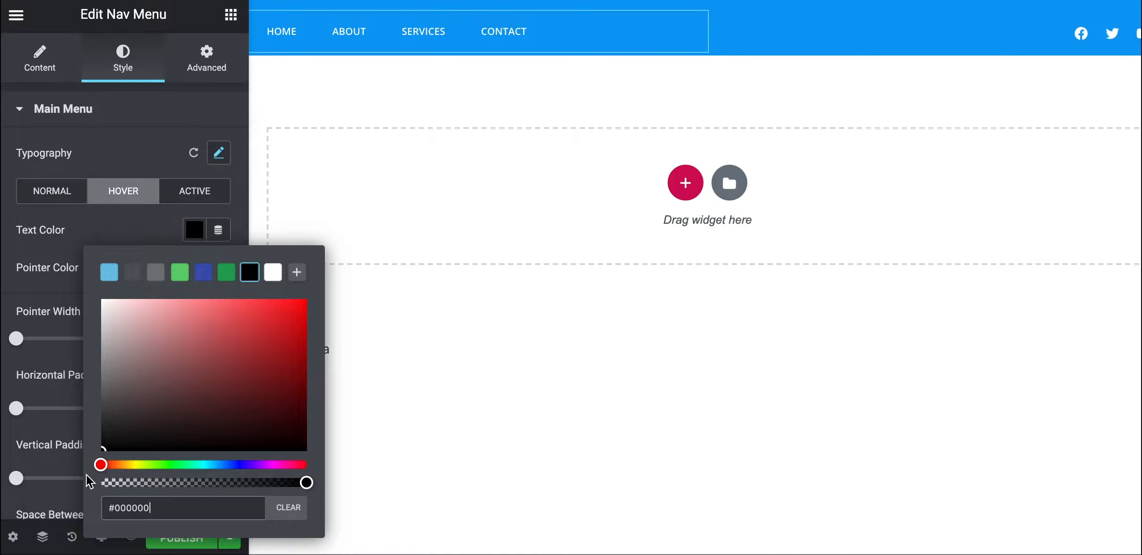
{"action": "left_click", "coordinate": [147, 230]}
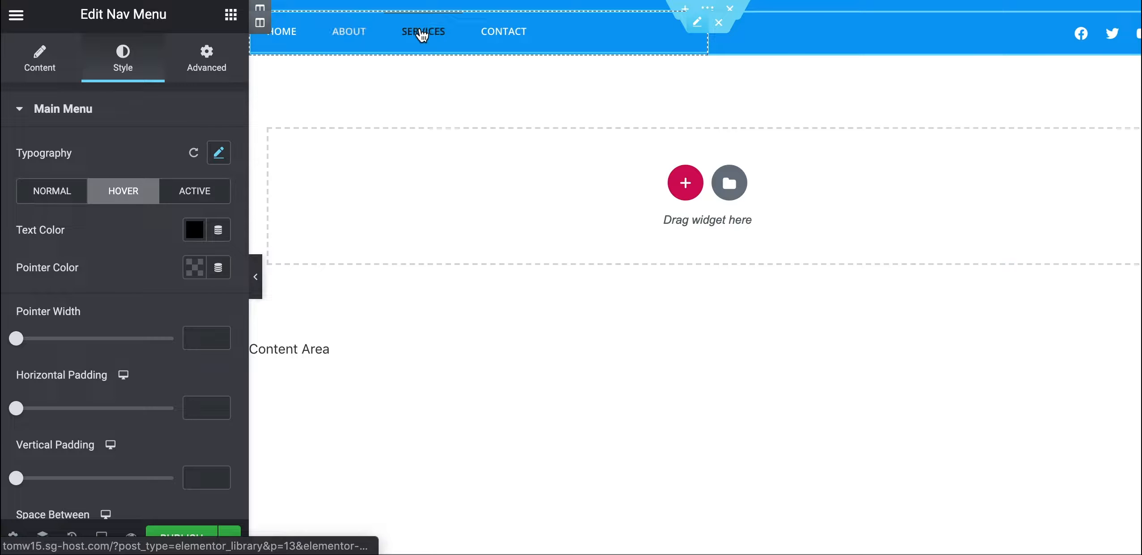
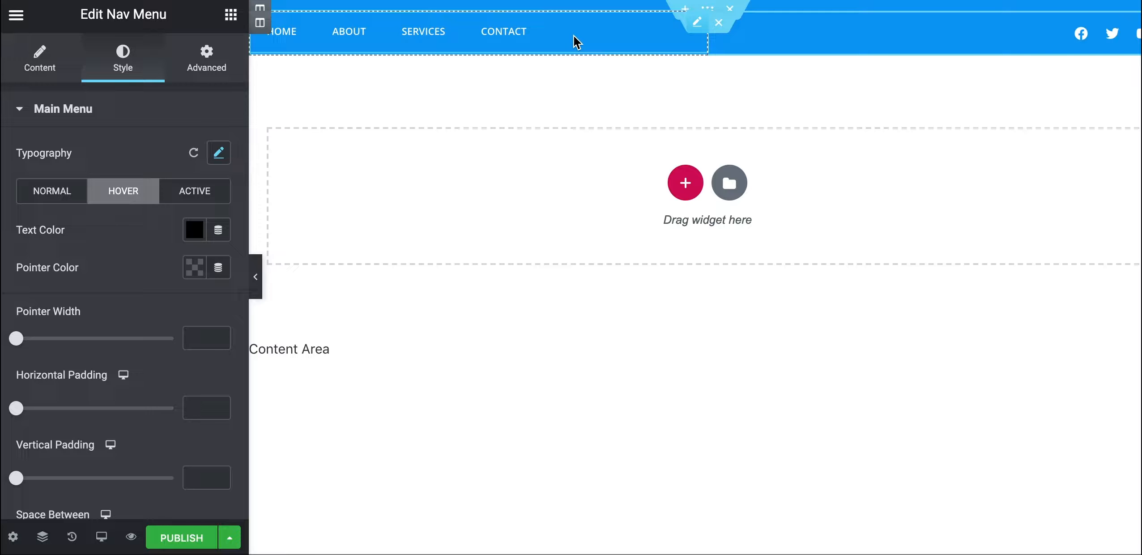
Switch the preview to Mobile and look over the Toggle Button style settings
{"action": "left_click", "coordinate": [101, 537]}
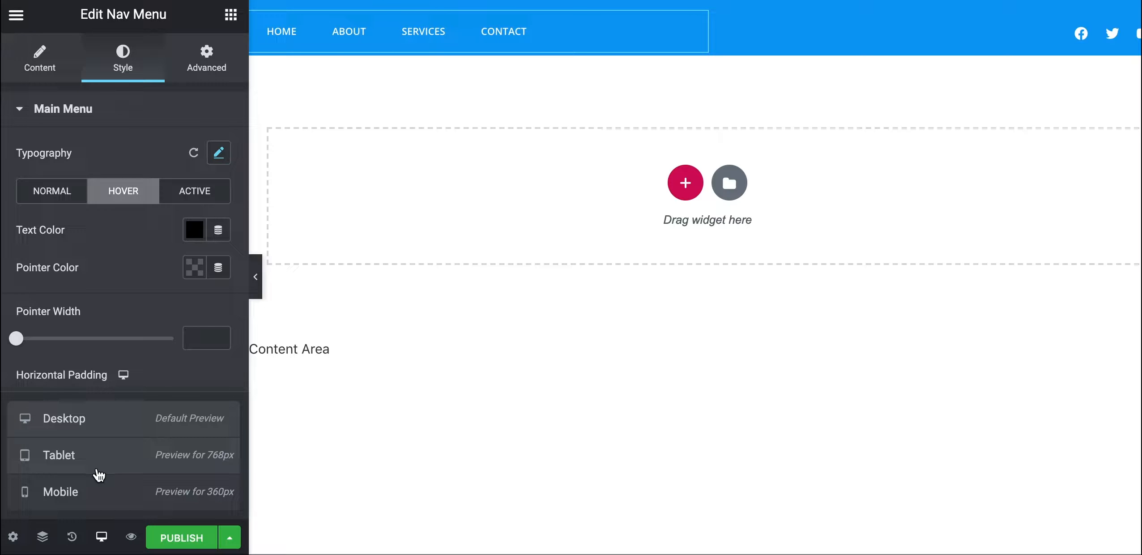
{"action": "left_click", "coordinate": [99, 494]}
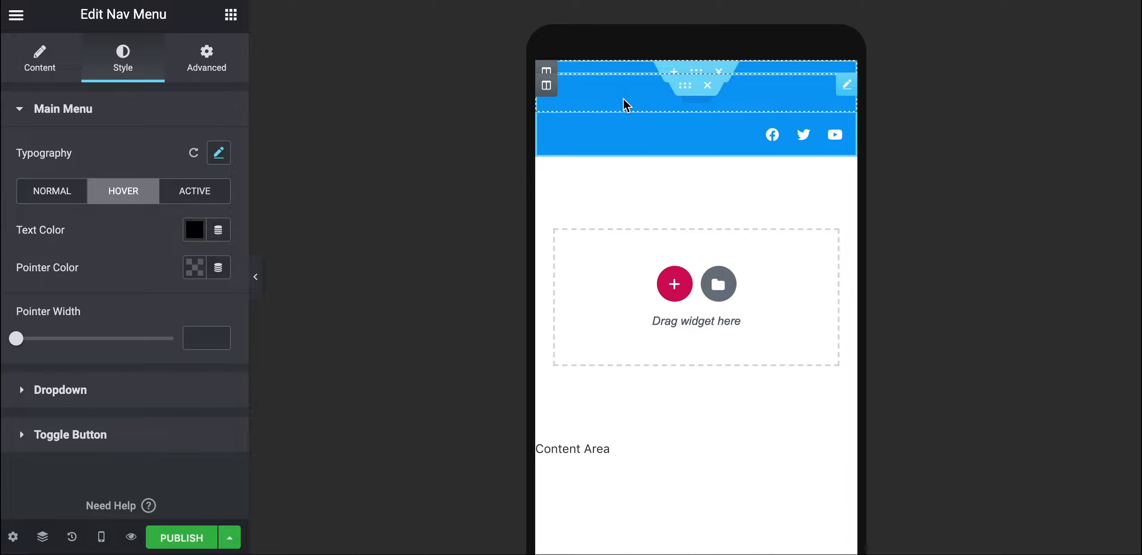
{"action": "left_click", "coordinate": [40, 436]}
{"action": "scroll", "coordinate": [56, 469], "scroll_direction": "down", "scroll_amount": 3}
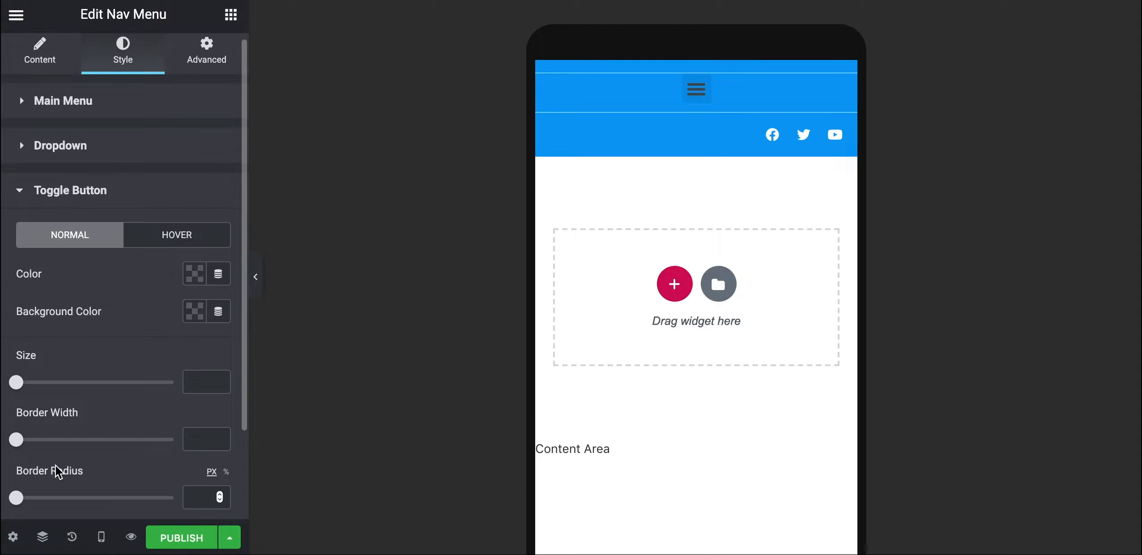
{"action": "scroll", "coordinate": [54, 430], "scroll_direction": "up", "scroll_amount": 3}
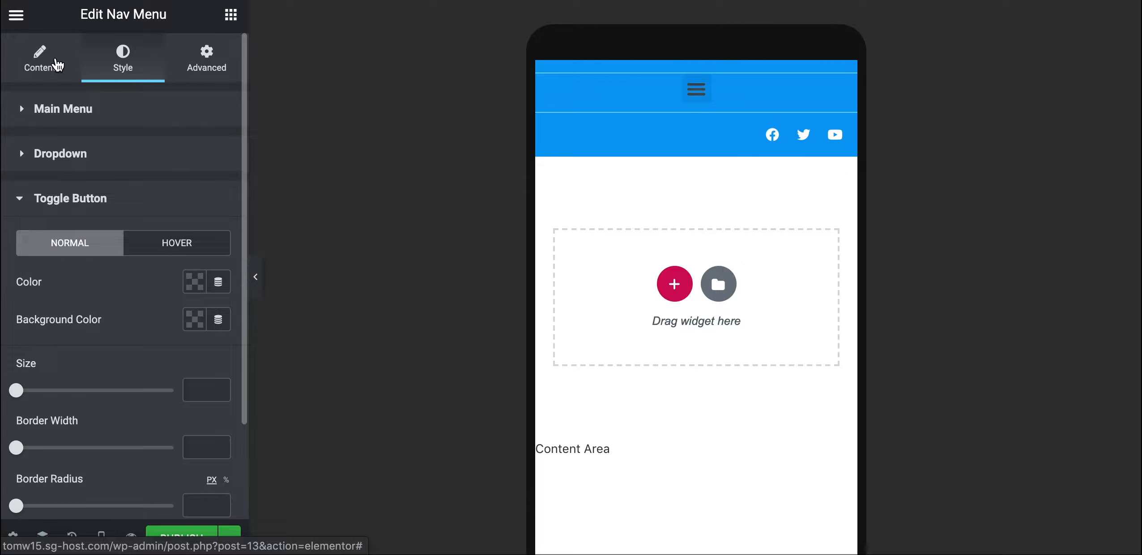
Try Center for the mobile dropdown alignment, then set it back to Aside
{"action": "left_click", "coordinate": [58, 66]}
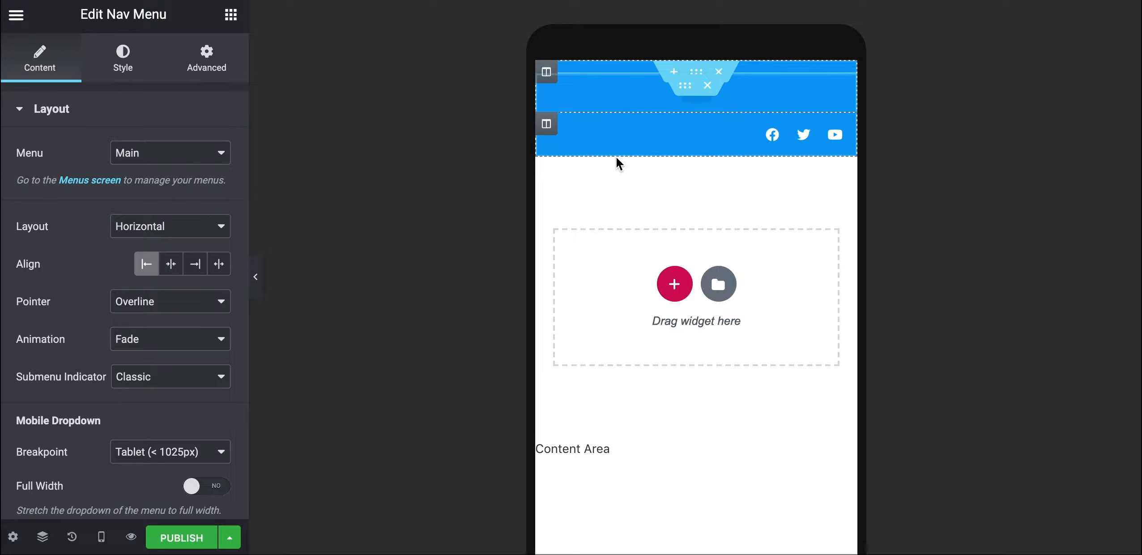
{"action": "scroll", "coordinate": [115, 410], "scroll_direction": "down", "scroll_amount": 1}
{"action": "scroll", "coordinate": [115, 410], "scroll_direction": "down", "scroll_amount": 1}
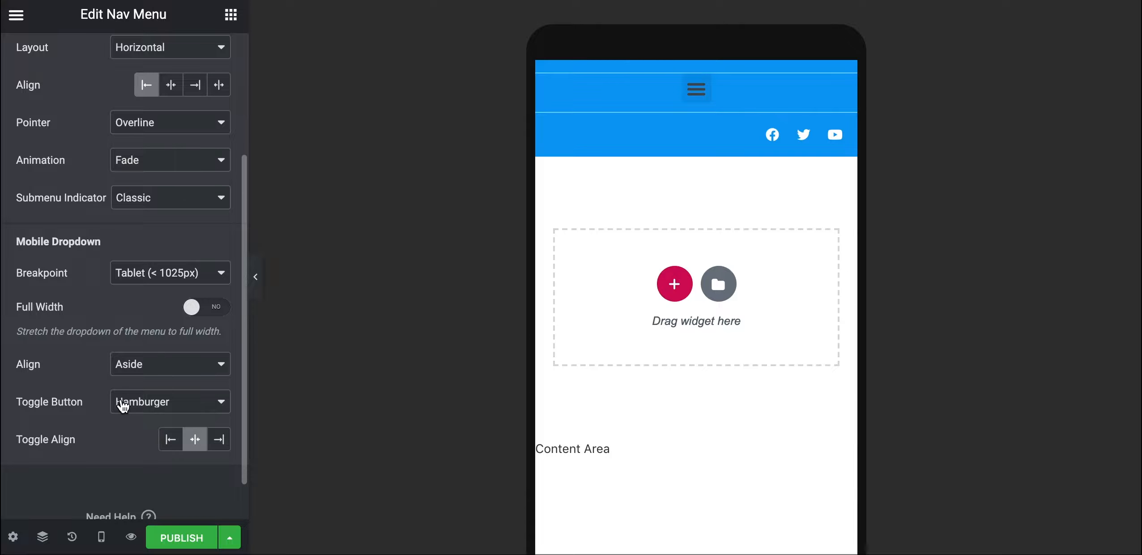
{"action": "left_click", "coordinate": [135, 369]}
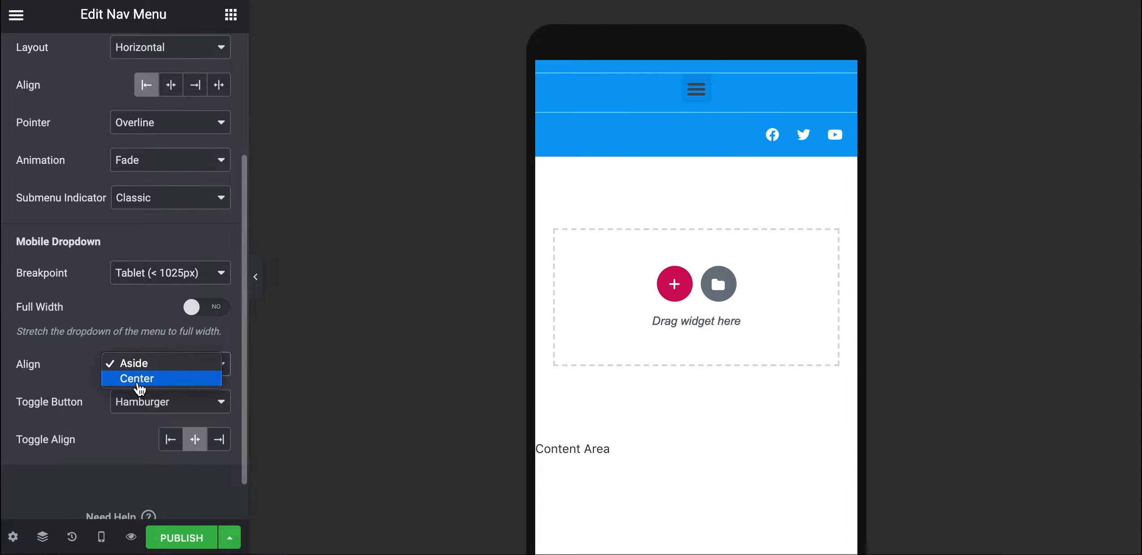
{"action": "left_click", "coordinate": [120, 379]}
{"action": "left_click", "coordinate": [147, 363]}
{"action": "left_click", "coordinate": [141, 349]}
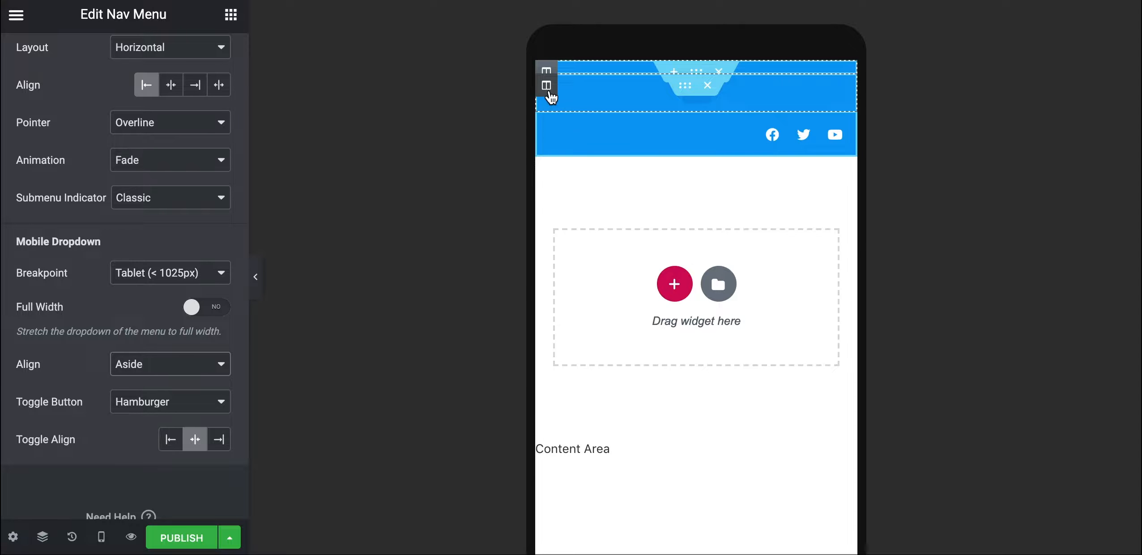
Set the menu column width to 60 and the social-icons column width to 40
{"action": "left_click", "coordinate": [550, 92]}
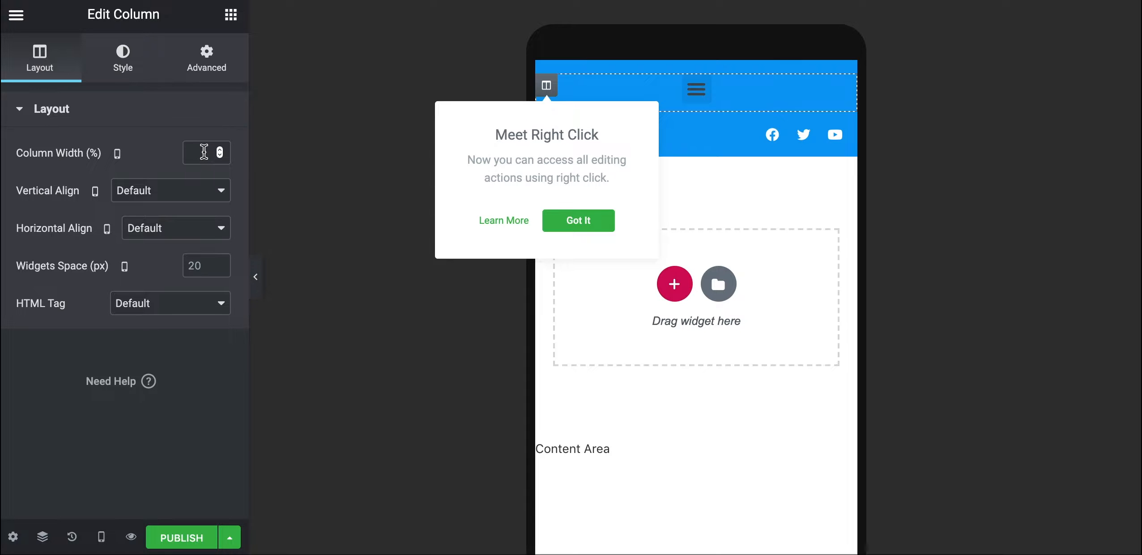
{"action": "left_click", "coordinate": [203, 153]}
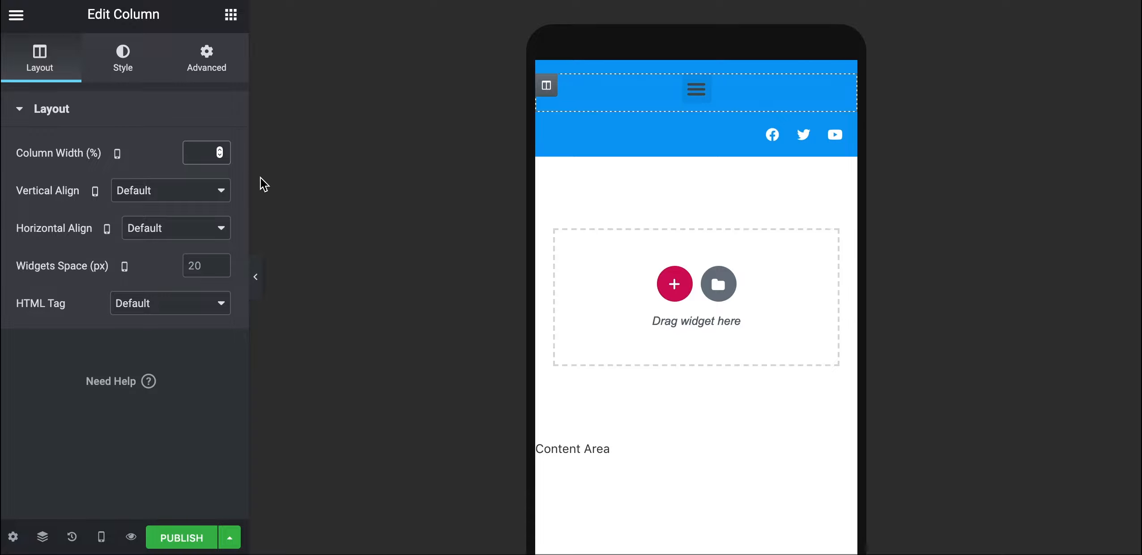
{"action": "type", "text": "60"}
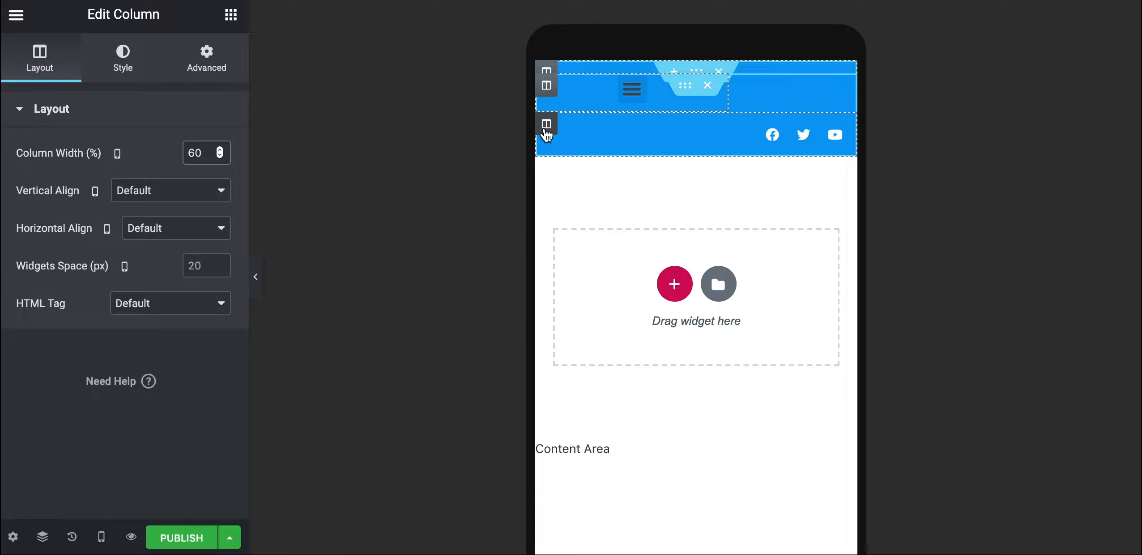
{"action": "left_click", "coordinate": [546, 125]}
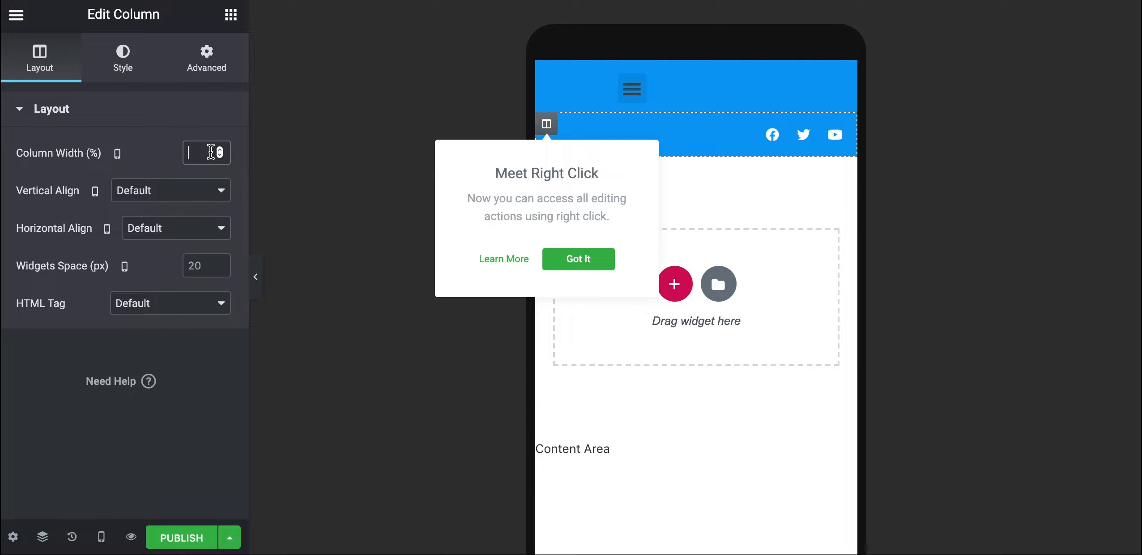
{"action": "left_click", "coordinate": [210, 152]}
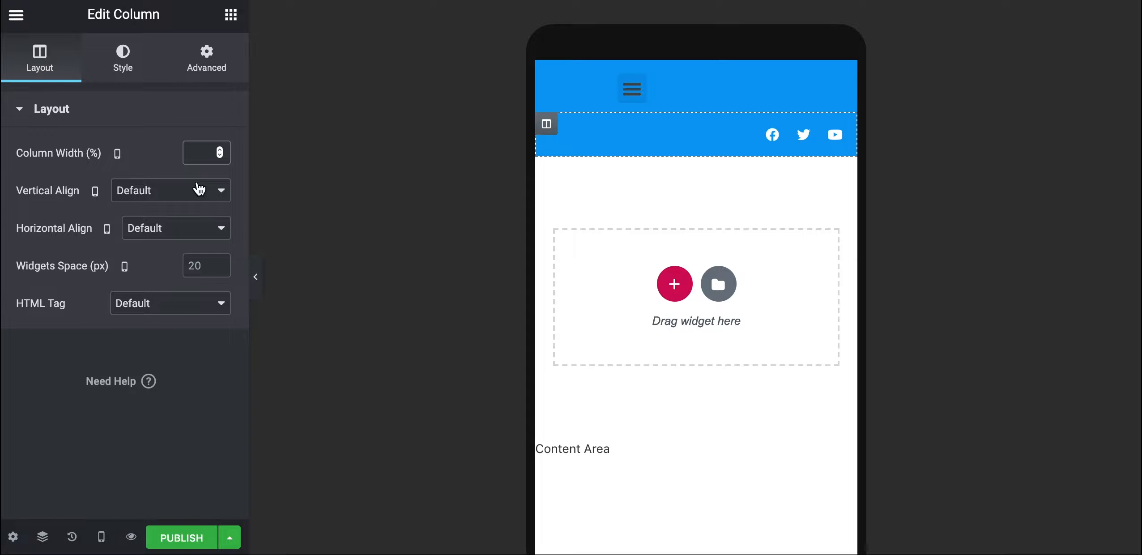
{"action": "type", "text": "40"}
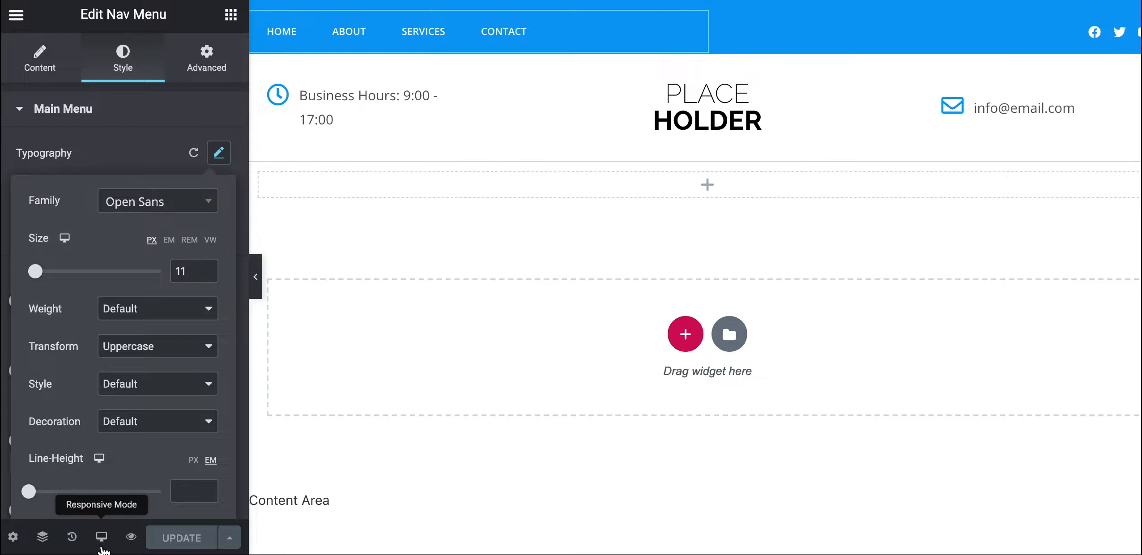
Return to Mobile preview and reapply 60% menu and 40% social-icons column widths
{"action": "left_click", "coordinate": [101, 537]}
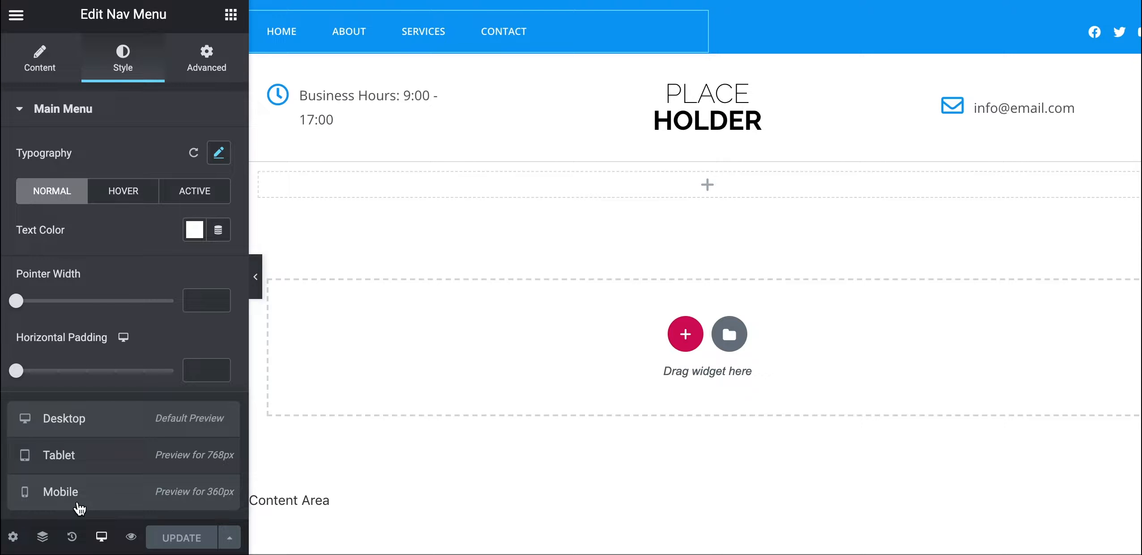
{"action": "left_click", "coordinate": [78, 505]}
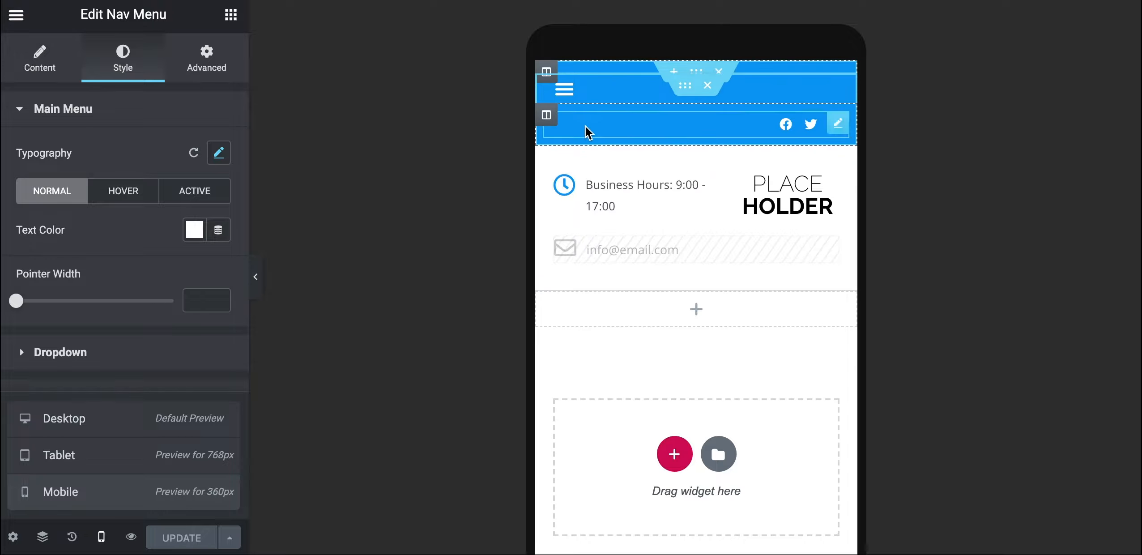
{"action": "scroll", "coordinate": [660, 208], "scroll_direction": "down", "scroll_amount": 1}
{"action": "scroll", "coordinate": [547, 83], "scroll_direction": "up", "scroll_amount": 1}
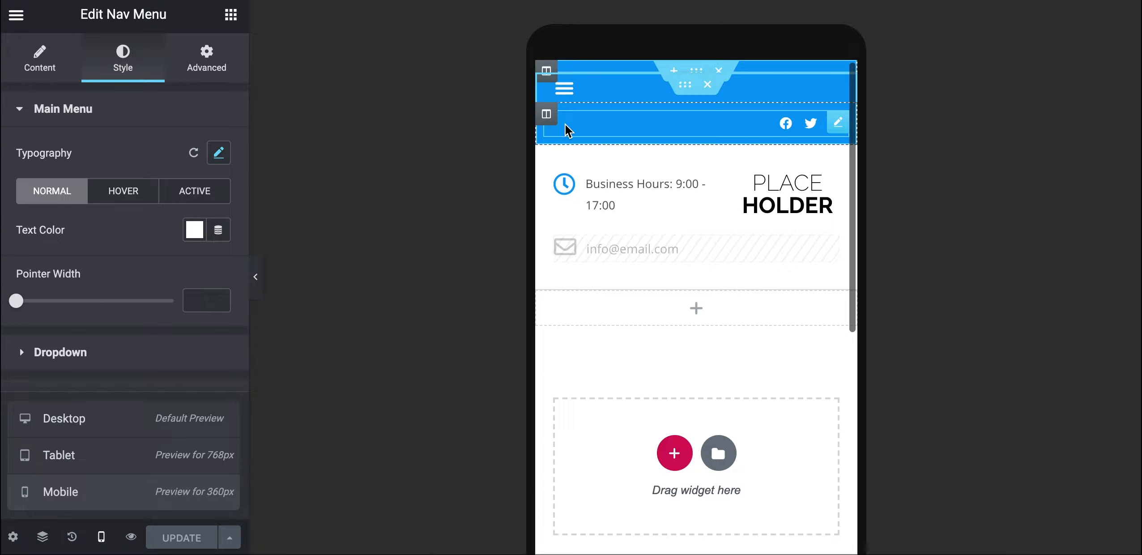
{"action": "left_click", "coordinate": [546, 86]}
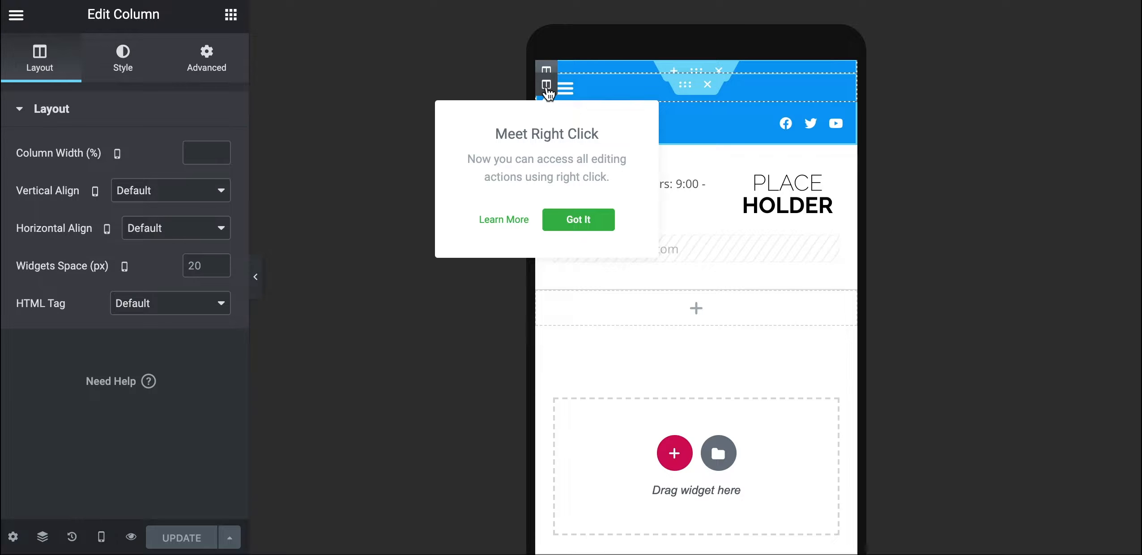
{"action": "left_click", "coordinate": [192, 151]}
{"action": "type", "text": "60"}
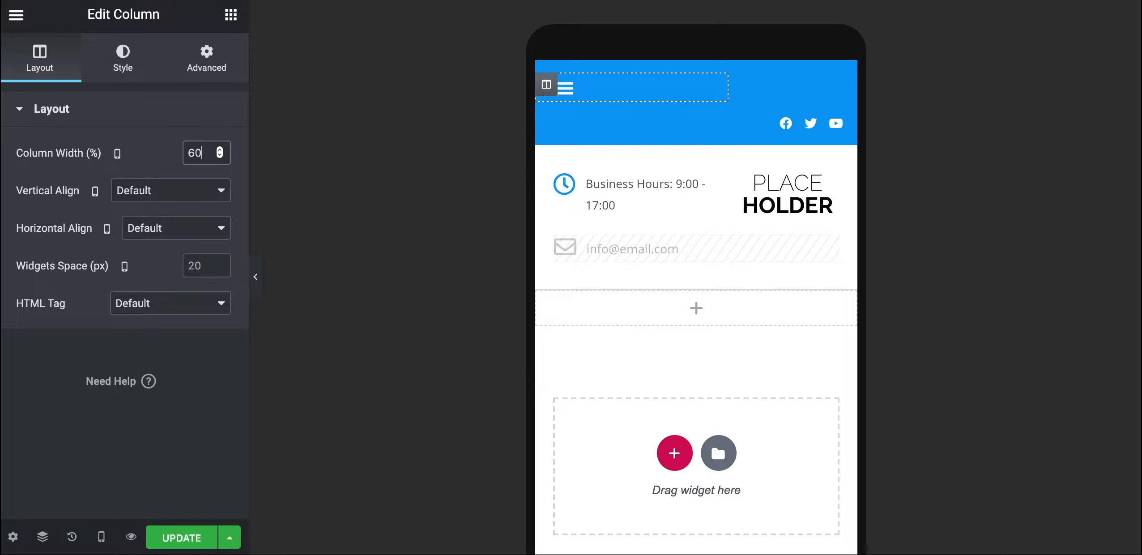
{"action": "left_click", "coordinate": [546, 118]}
{"action": "left_click", "coordinate": [192, 153]}
{"action": "type", "text": "40"}
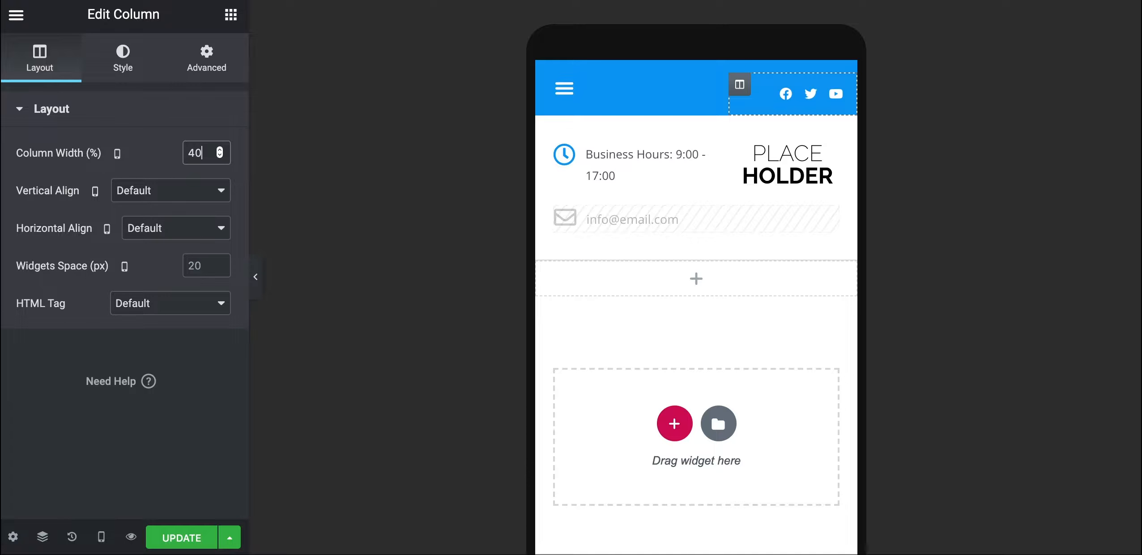
{"action": "left_click", "coordinate": [599, 101]}
{"action": "scroll", "coordinate": [152, 318], "scroll_direction": "down", "scroll_amount": 5}
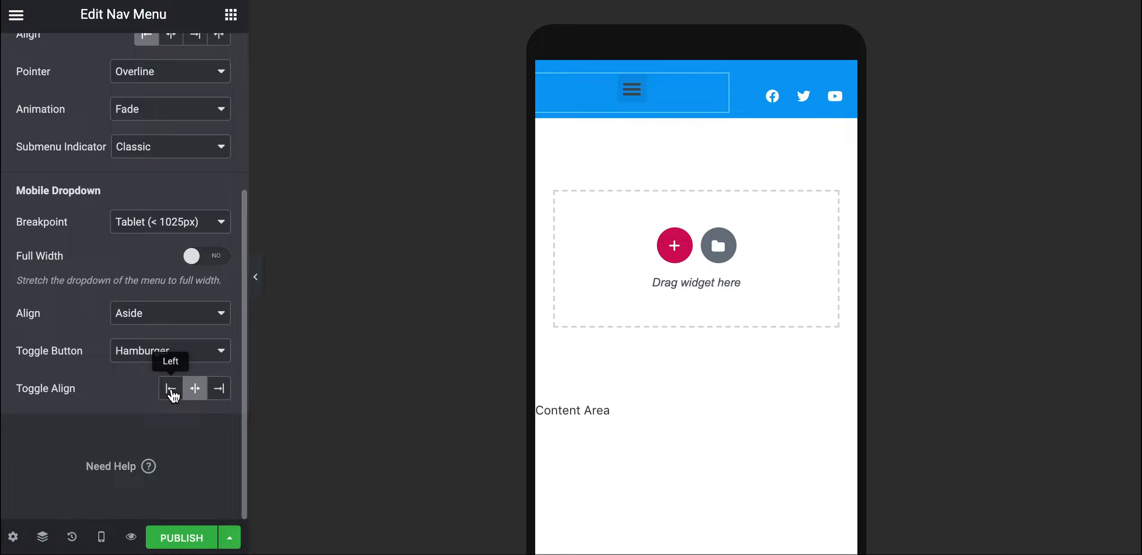
Left-align the hamburger toggle and make its icon colour white #FFFFFF
{"action": "left_click", "coordinate": [171, 392]}
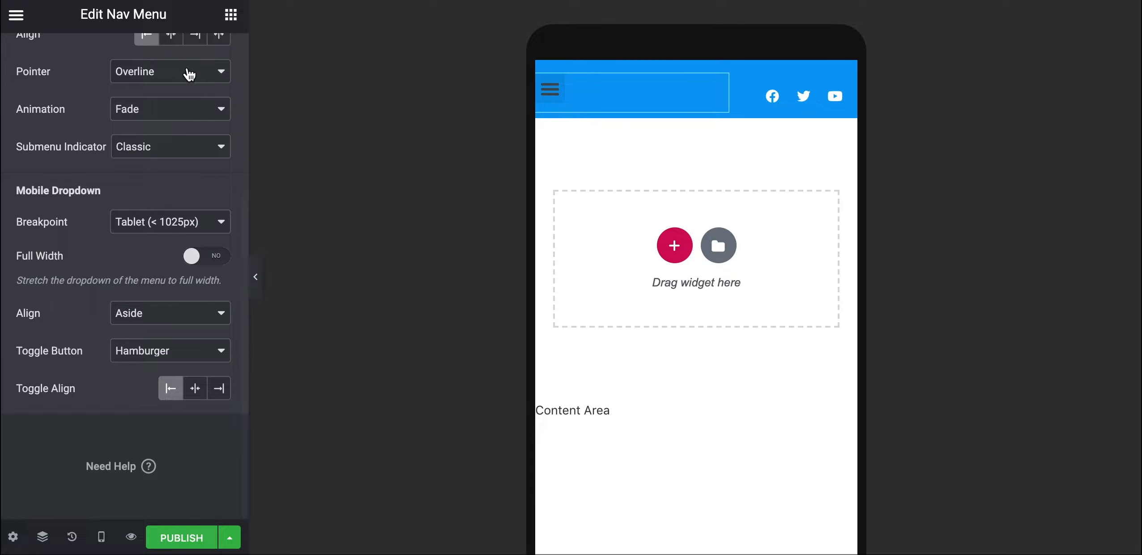
{"action": "scroll", "coordinate": [158, 222], "scroll_direction": "up", "scroll_amount": 3}
{"action": "scroll", "coordinate": [160, 221], "scroll_direction": "up", "scroll_amount": 1}
{"action": "scroll", "coordinate": [159, 221], "scroll_direction": "up", "scroll_amount": 3}
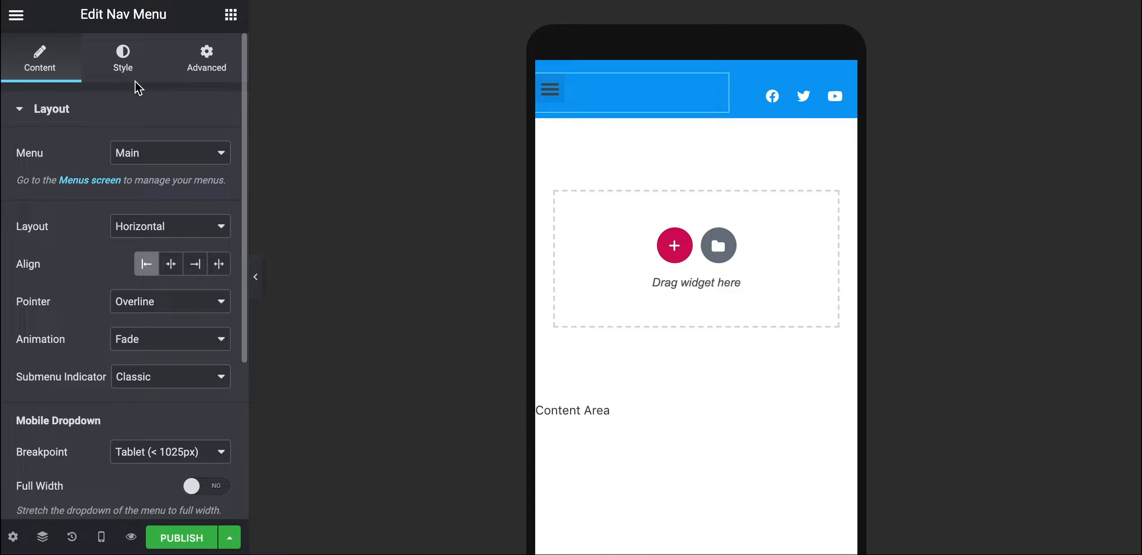
{"action": "left_click", "coordinate": [131, 69]}
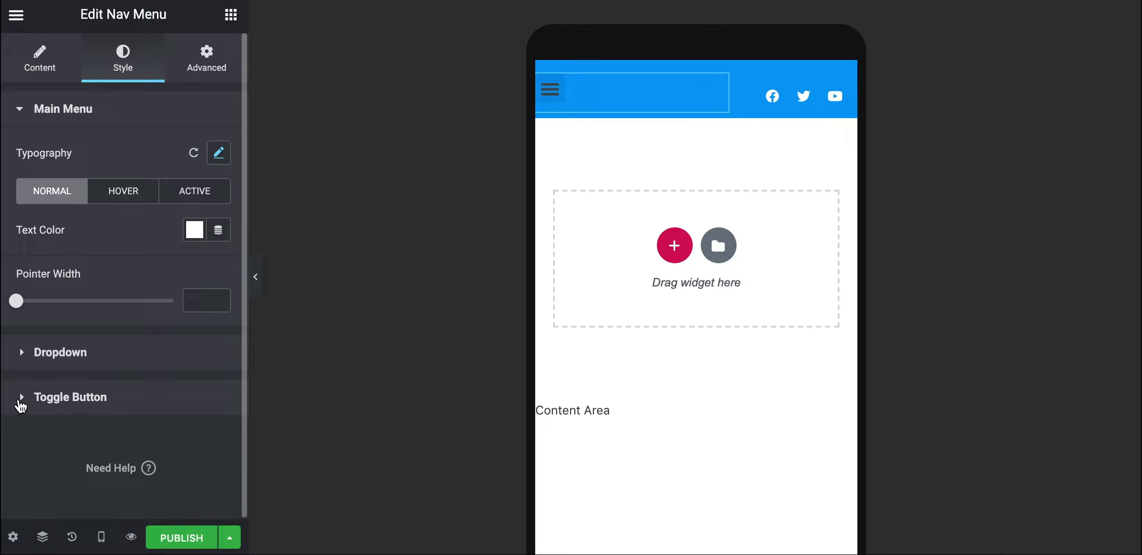
{"action": "left_click", "coordinate": [20, 404]}
{"action": "scroll", "coordinate": [110, 390], "scroll_direction": "down", "scroll_amount": 1}
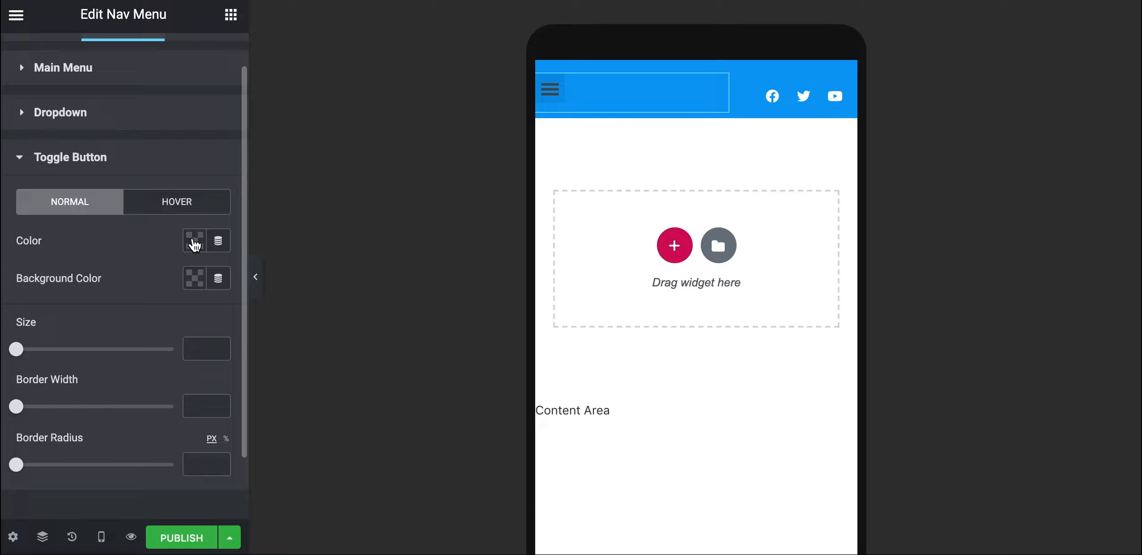
{"action": "left_click", "coordinate": [195, 241]}
{"action": "left_click_drag", "start_coordinate": [138, 355], "coordinate": [86, 308]}
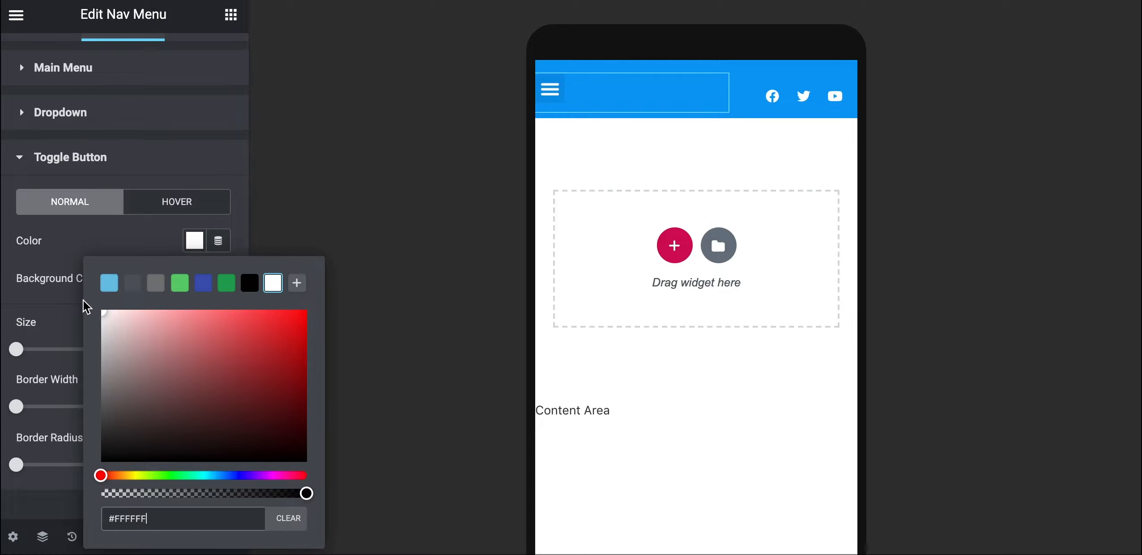
{"action": "left_click", "coordinate": [56, 257]}
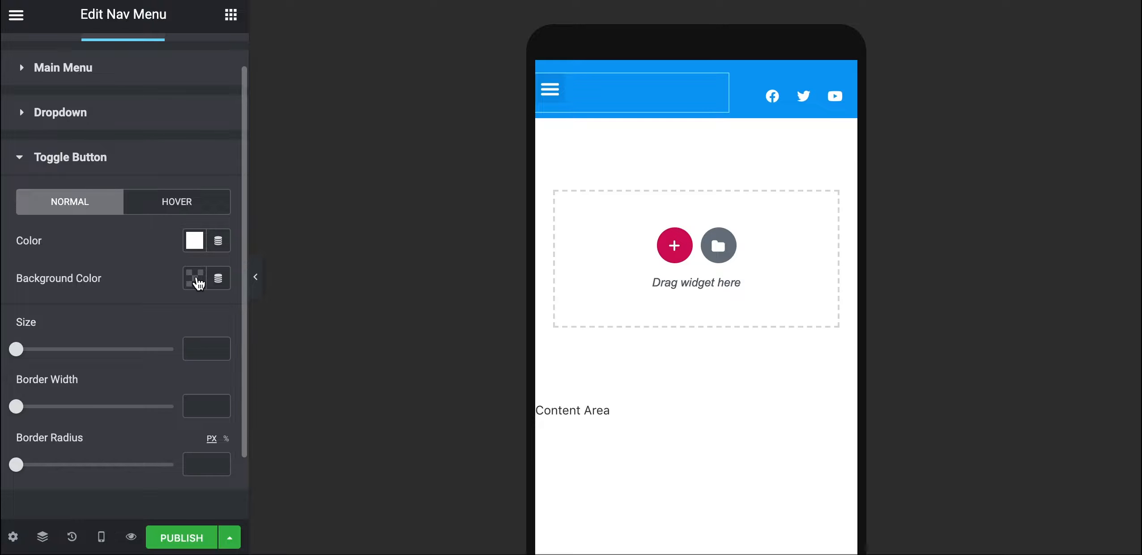
Give the toggle a 089cf4 background, copied from ColorZilla's saved colour history
{"action": "left_click", "coordinate": [196, 279]}
{"action": "left_click", "coordinate": [886, 4]}
{"action": "left_click", "coordinate": [828, 43]}
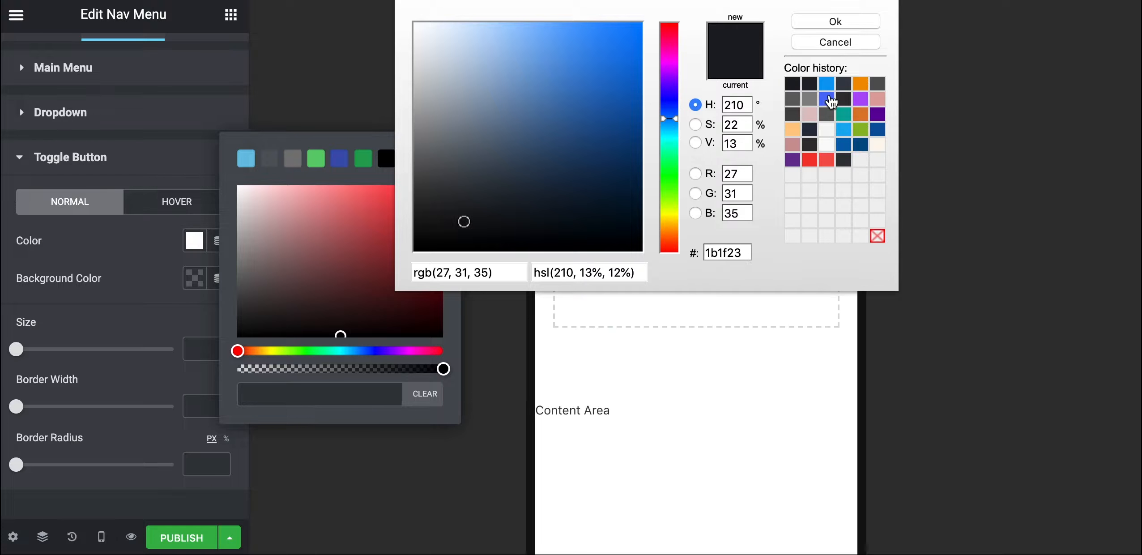
{"action": "left_click", "coordinate": [827, 87]}
{"action": "double_click", "coordinate": [730, 253]}
{"action": "key", "text": "ctrl+c"}
{"action": "left_click", "coordinate": [819, 22]}
{"action": "left_click", "coordinate": [315, 398]}
{"action": "key", "text": "ctrl+v"}
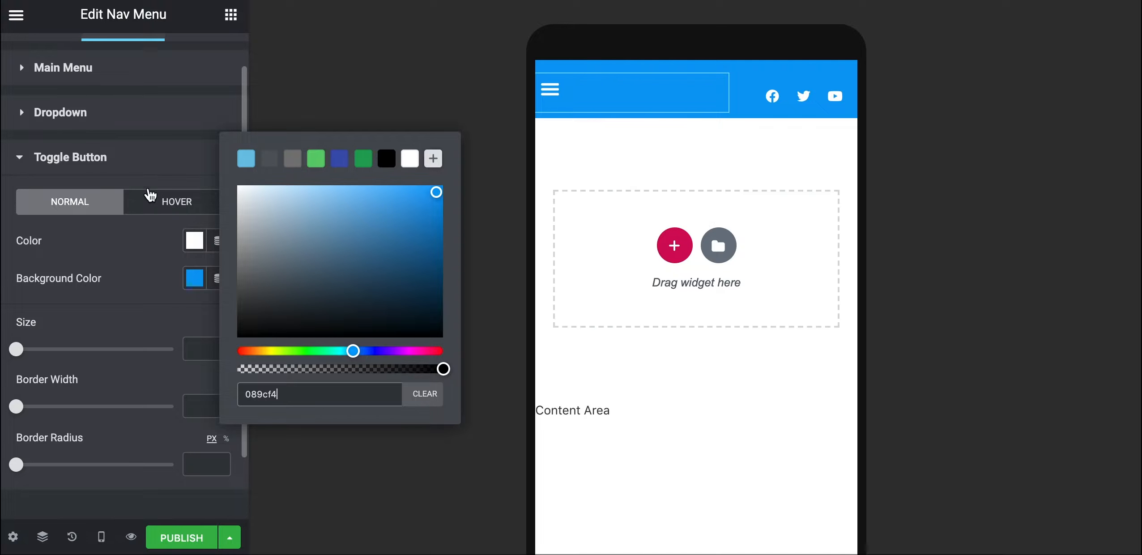
{"action": "left_click", "coordinate": [161, 170]}
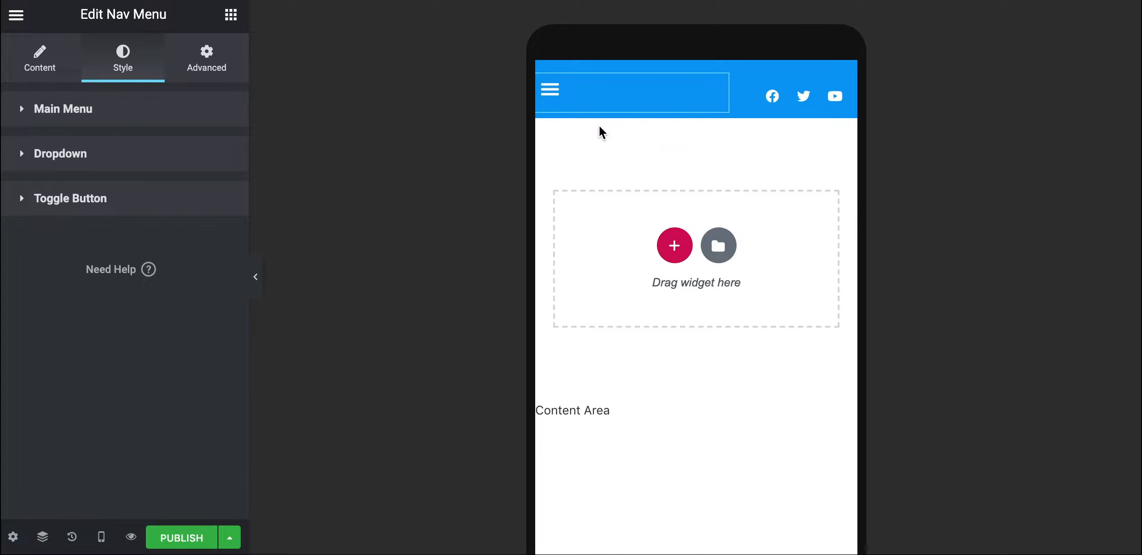
Test that the hamburger opens and closes the Home–About–Services–Contact dropdown, then restore the panel
{"action": "left_click", "coordinate": [259, 293]}
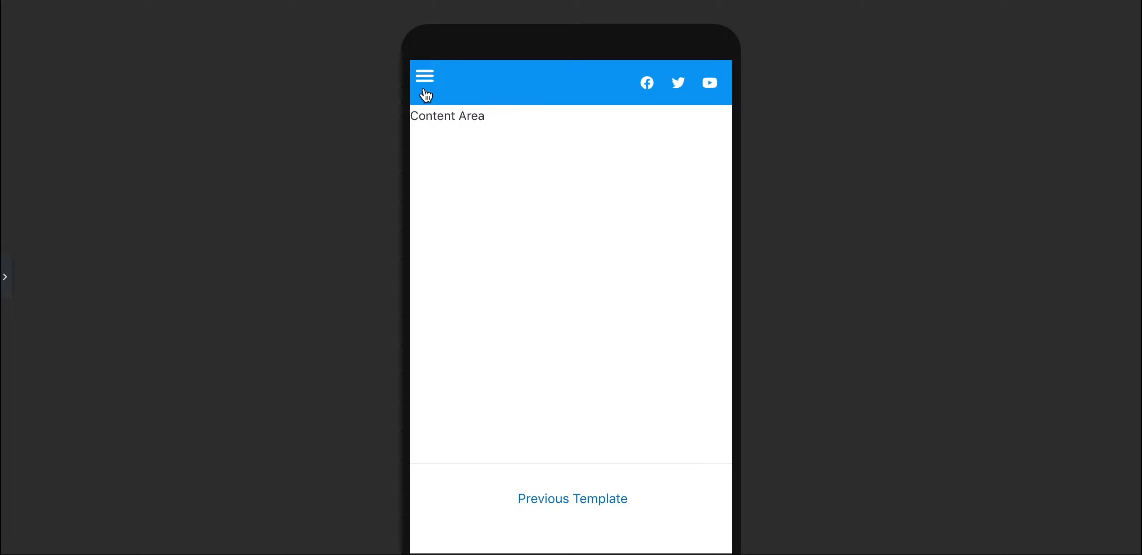
{"action": "left_click", "coordinate": [425, 80]}
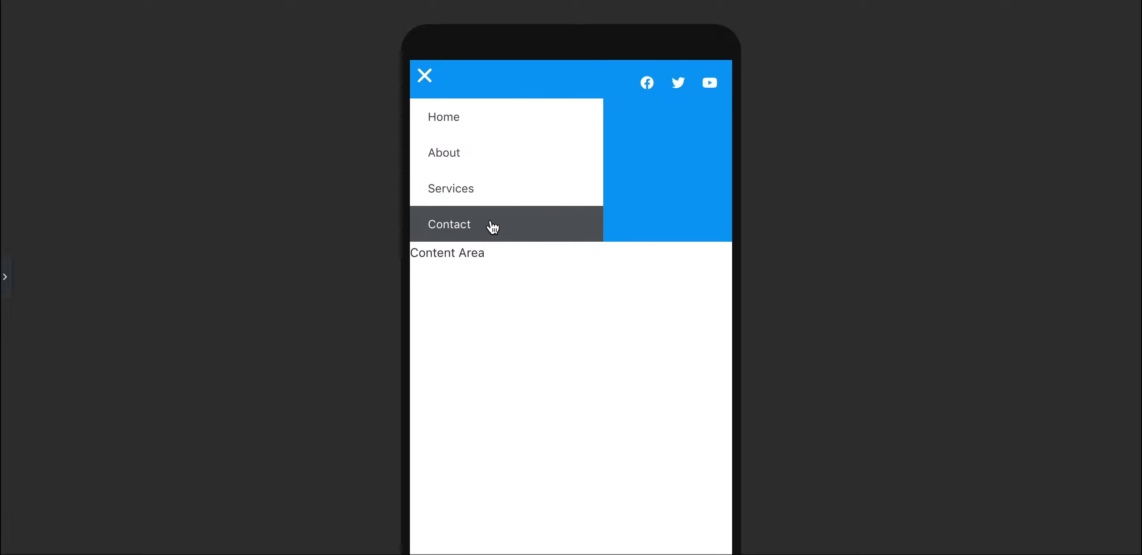
{"action": "left_click", "coordinate": [427, 81]}
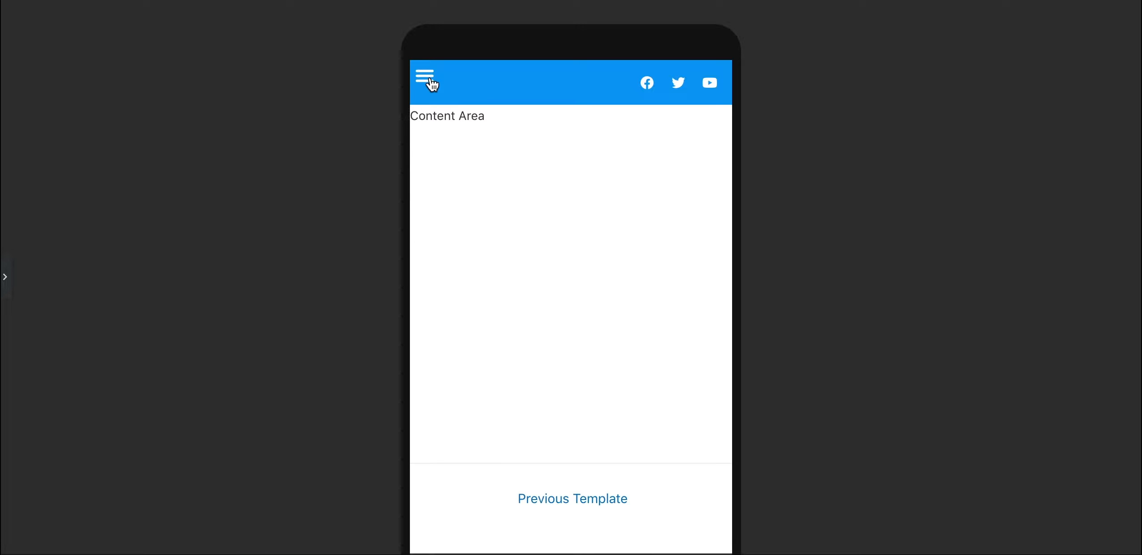
{"action": "left_click", "coordinate": [6, 277]}
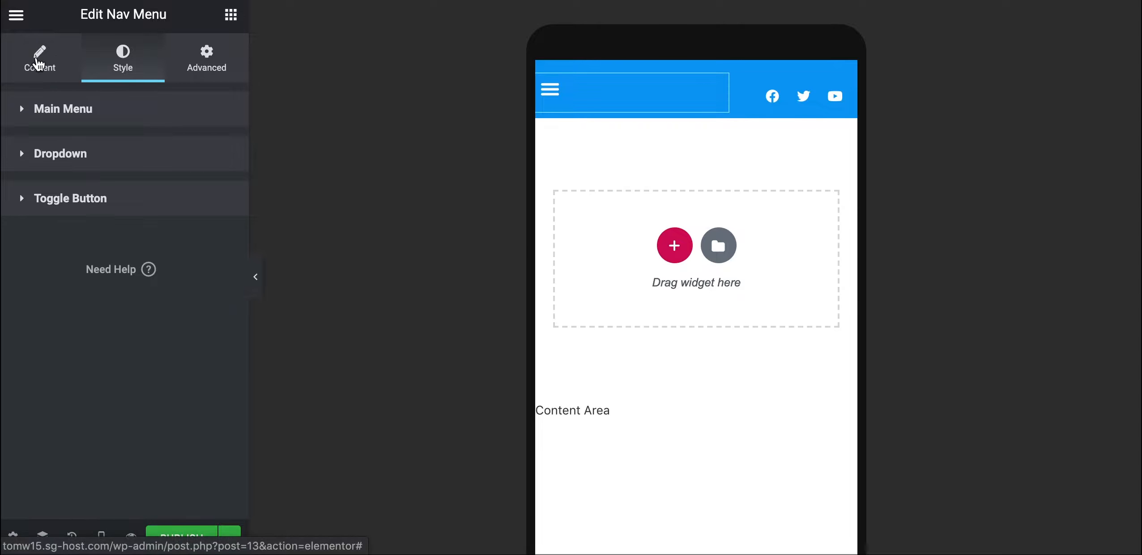
Turn on Full Width for the mobile dropdown and confirm it spans the screen in preview
{"action": "left_click", "coordinate": [38, 63]}
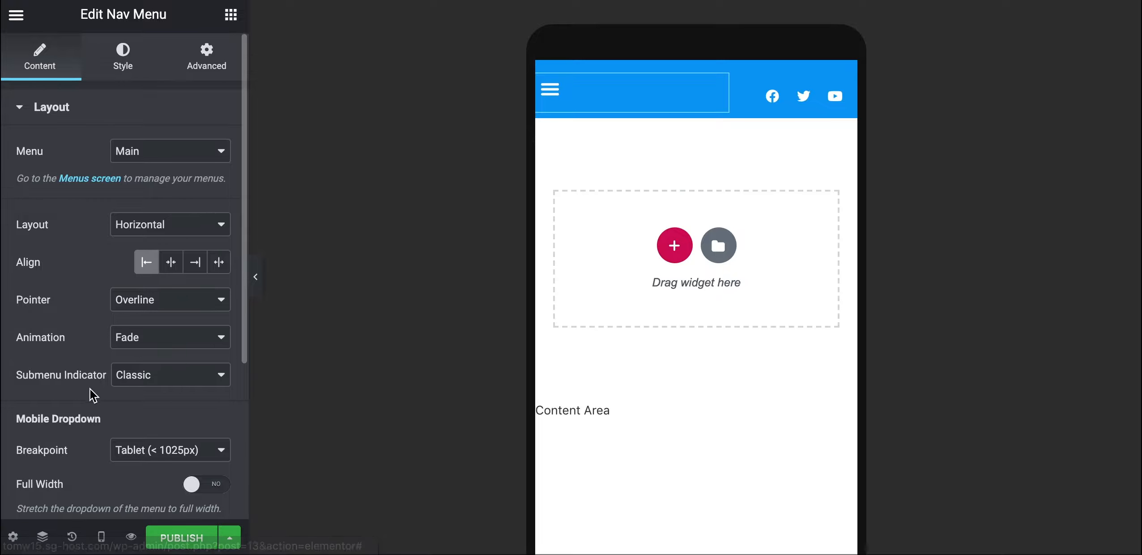
{"action": "scroll", "coordinate": [92, 390], "scroll_direction": "down", "scroll_amount": 4}
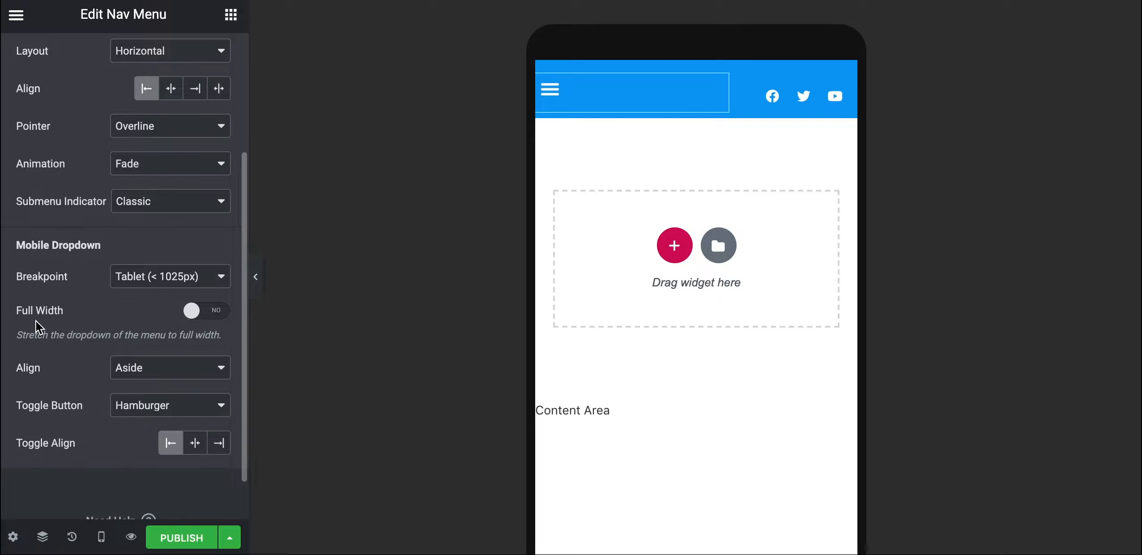
{"action": "left_click_drag", "start_coordinate": [73, 310], "coordinate": [26, 311]}
{"action": "left_click", "coordinate": [11, 309]}
{"action": "left_click", "coordinate": [196, 316]}
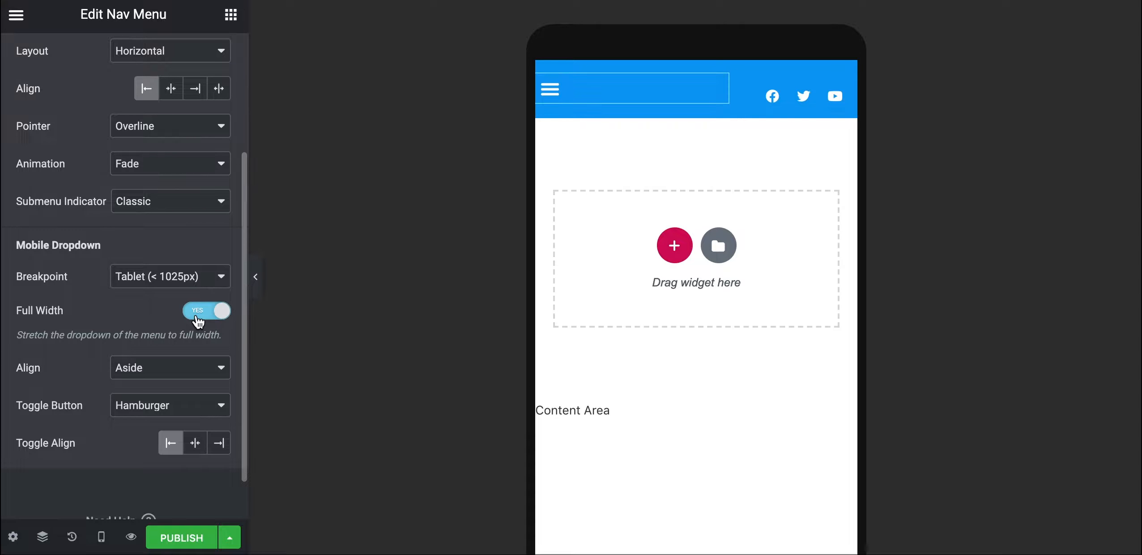
{"action": "left_click", "coordinate": [258, 283]}
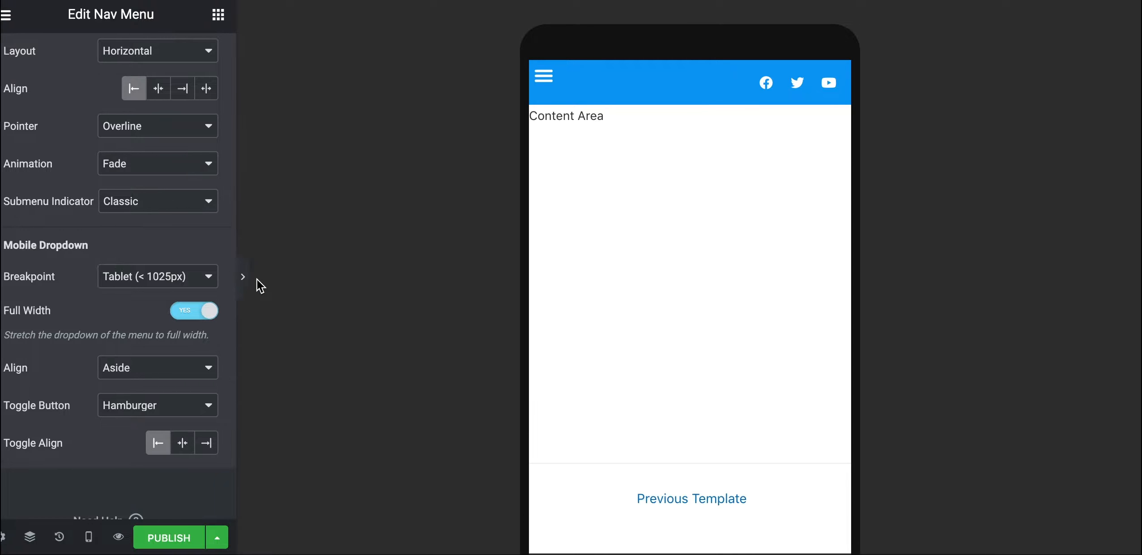
{"action": "left_click", "coordinate": [423, 83]}
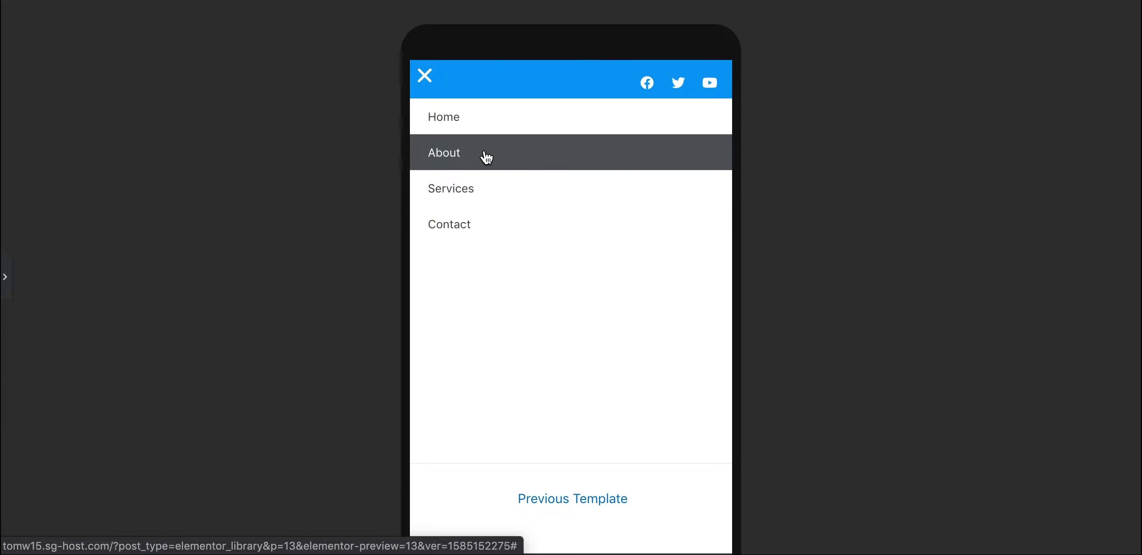
{"action": "left_click", "coordinate": [475, 114]}
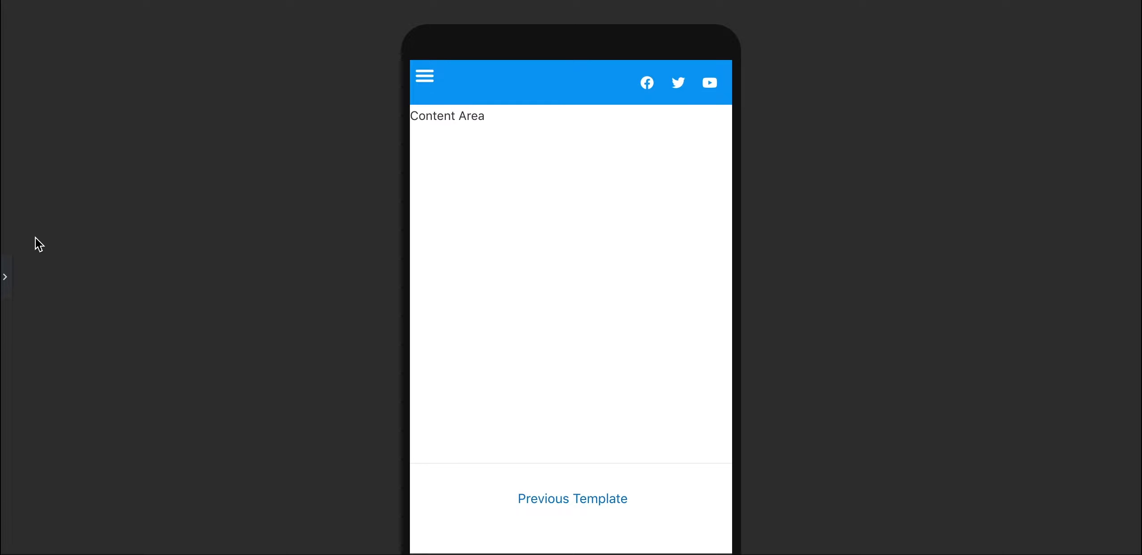
{"action": "left_click", "coordinate": [10, 270]}
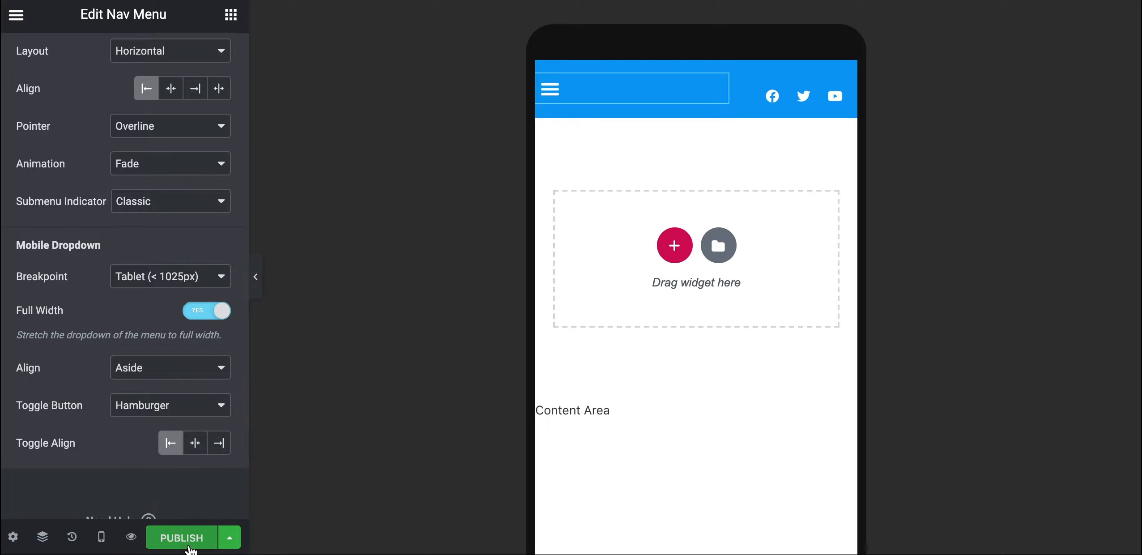
Save the header as a draft and return the preview to Desktop with the panel hidden
{"action": "left_click", "coordinate": [229, 537]}
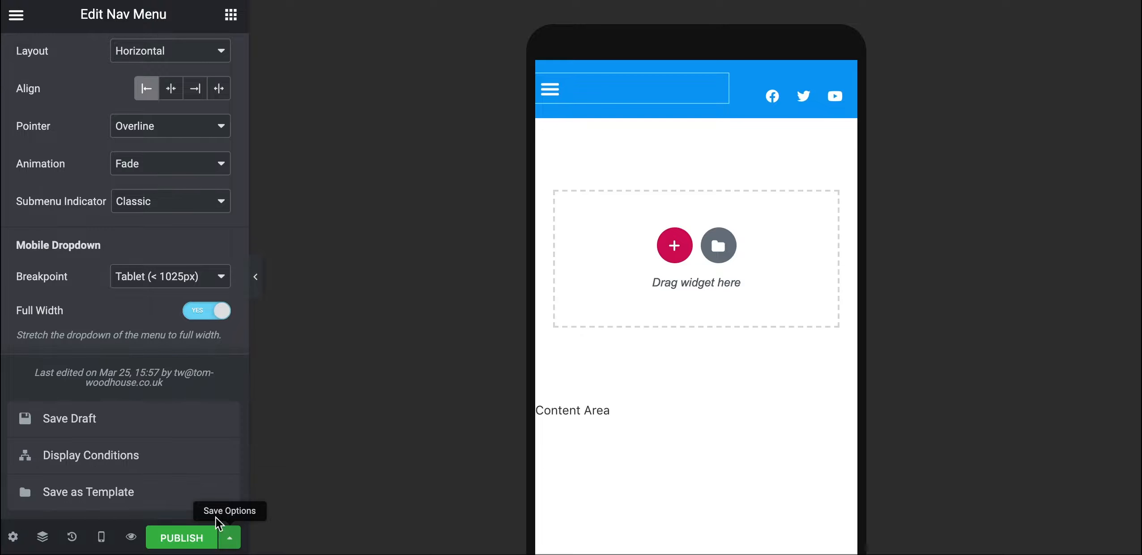
{"action": "left_click", "coordinate": [50, 423]}
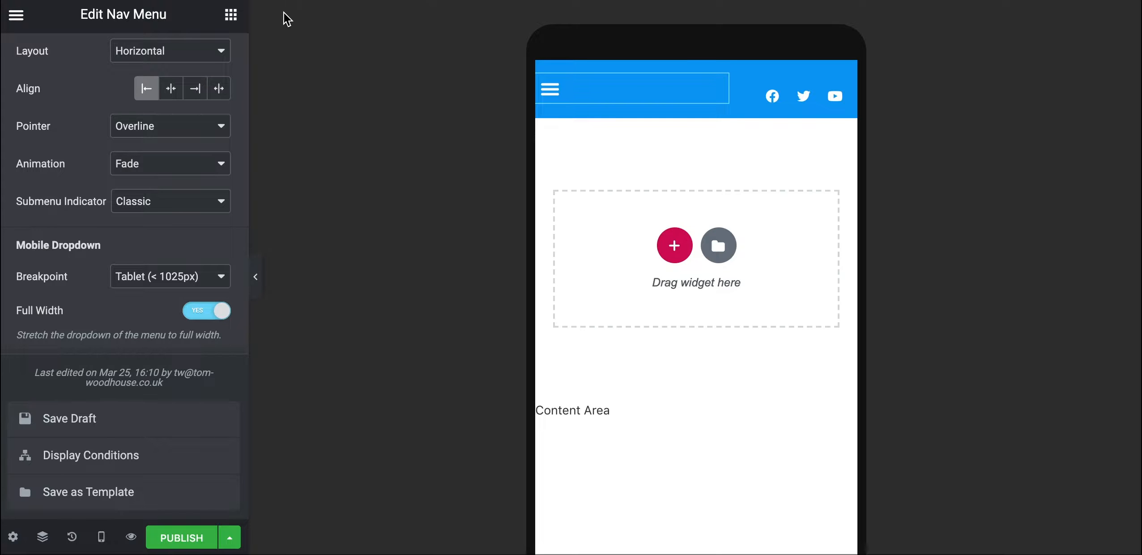
{"action": "scroll", "coordinate": [241, 144], "scroll_direction": "up", "scroll_amount": 1}
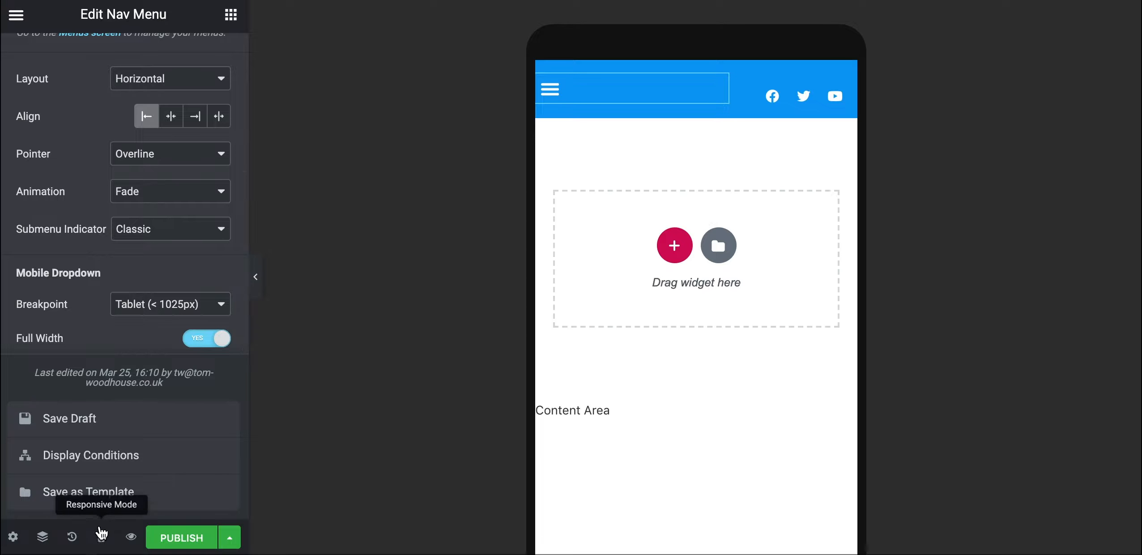
{"action": "left_click", "coordinate": [102, 533]}
{"action": "left_click", "coordinate": [103, 437]}
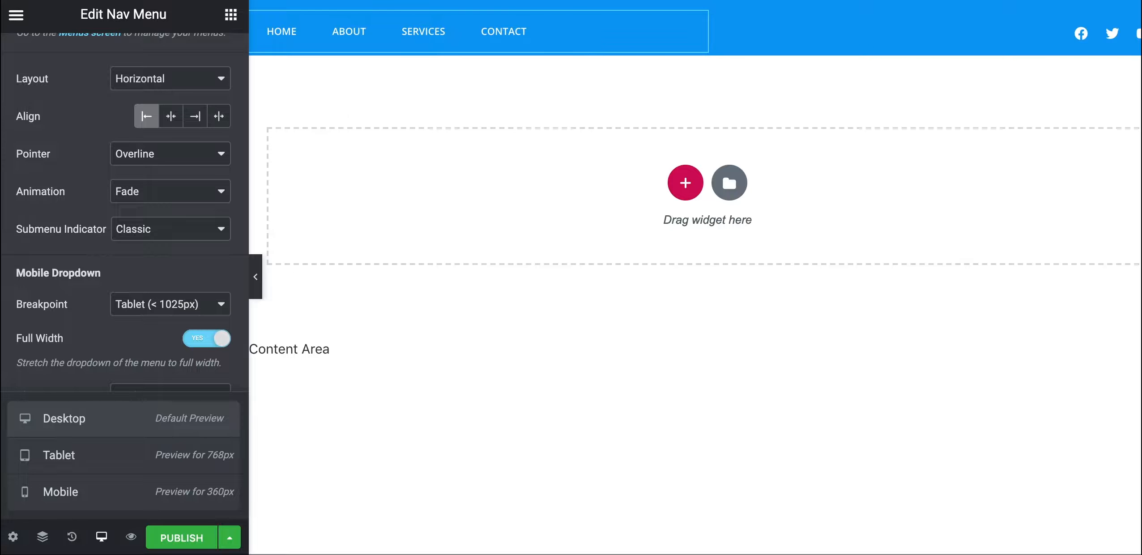
{"action": "left_click", "coordinate": [254, 282]}
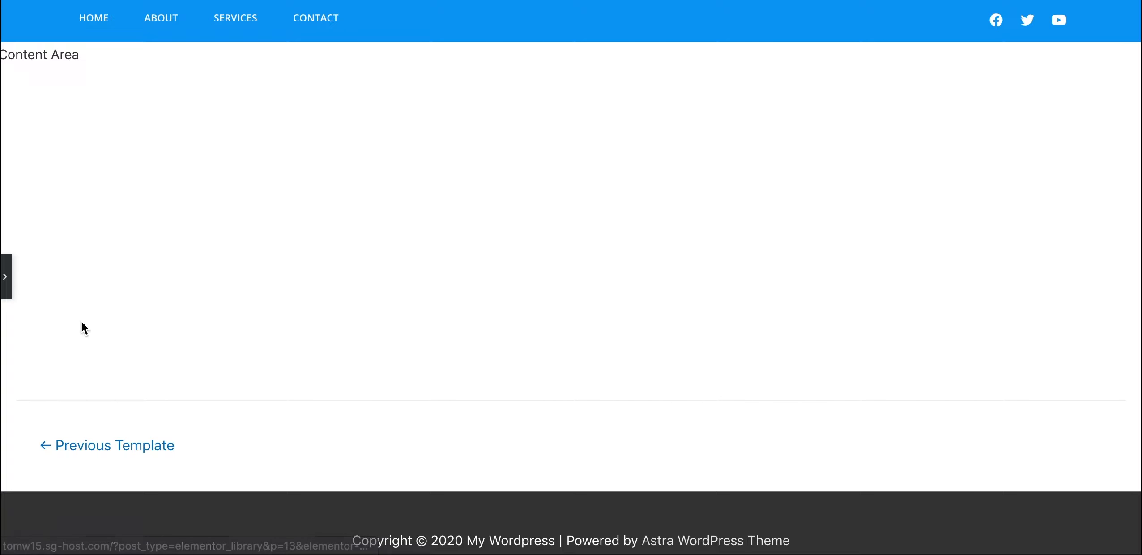
Restore the editing panel, keep Desktop preview, and bring up the widgets list
{"action": "left_click", "coordinate": [5, 282]}
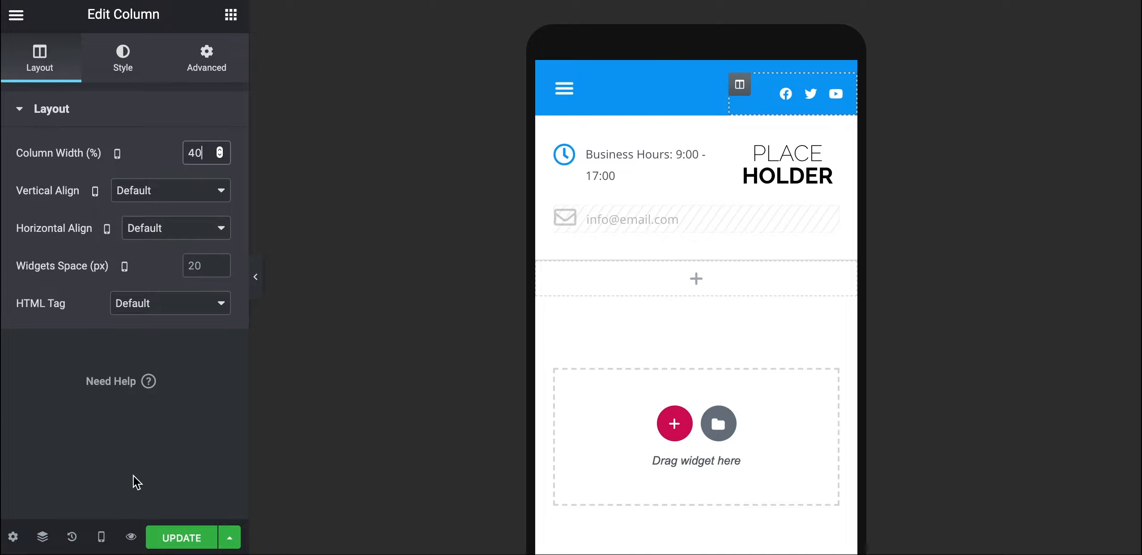
{"action": "left_click", "coordinate": [102, 536]}
{"action": "left_click", "coordinate": [98, 433]}
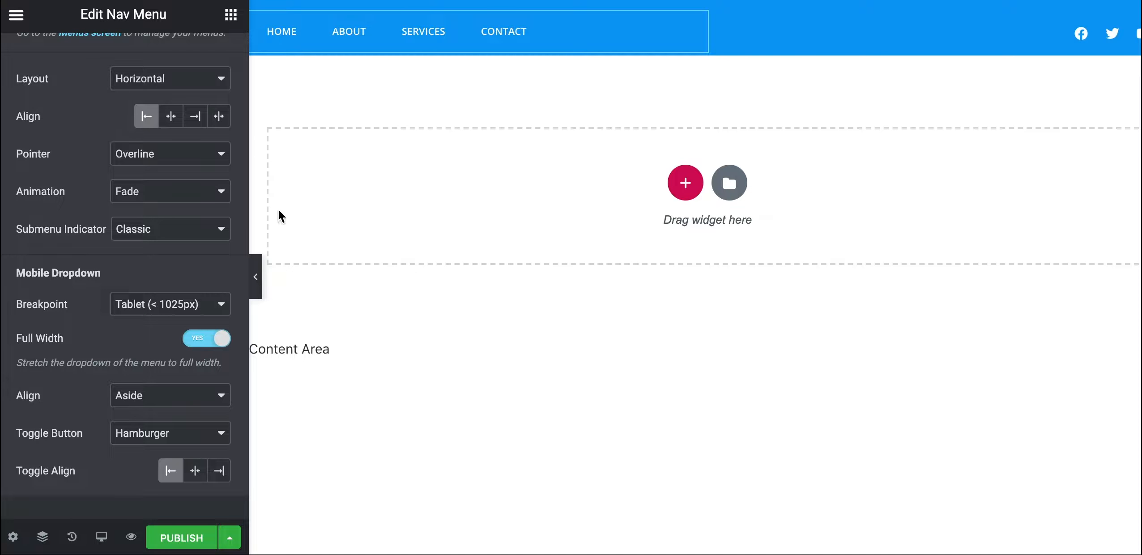
{"action": "left_click", "coordinate": [231, 16]}
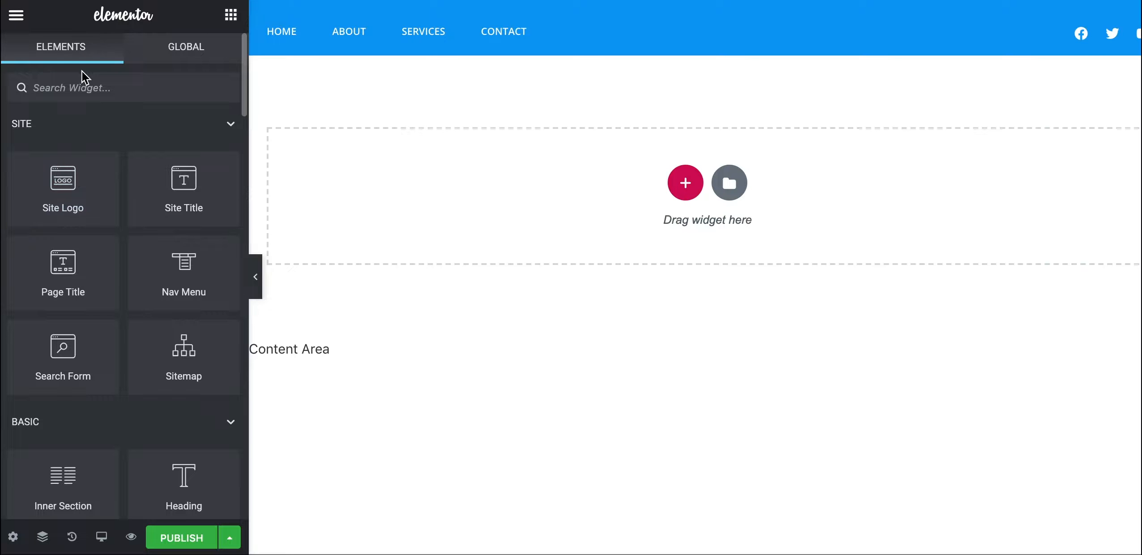
Drop an Inner Section below the blue nav bar and add a third column to it
{"action": "left_click", "coordinate": [85, 88]}
{"action": "type", "text": "inne"}
{"action": "left_click_drag", "start_coordinate": [63, 148], "coordinate": [420, 190]}
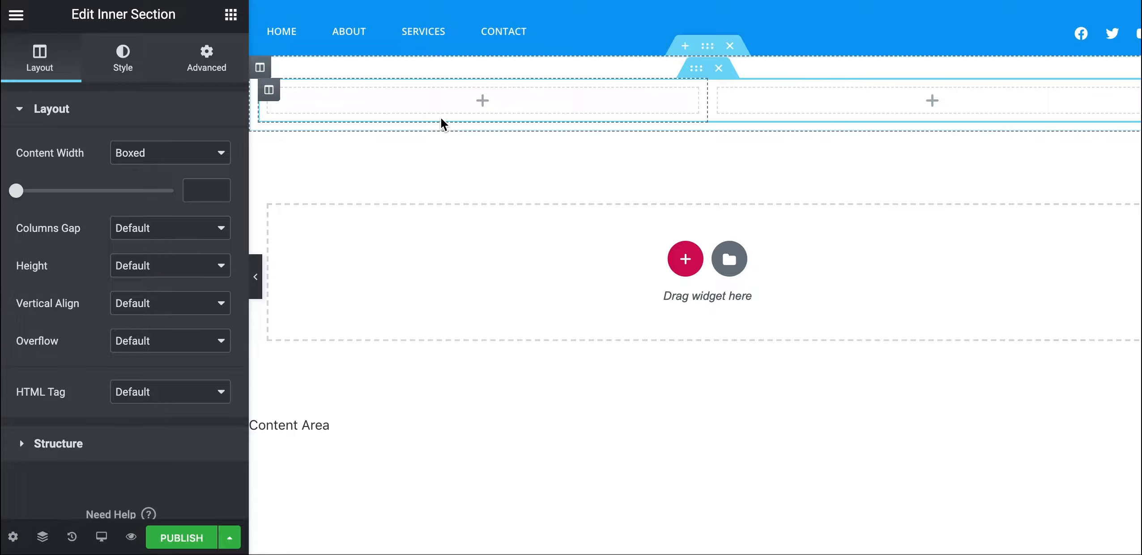
{"action": "right_click", "coordinate": [271, 96]}
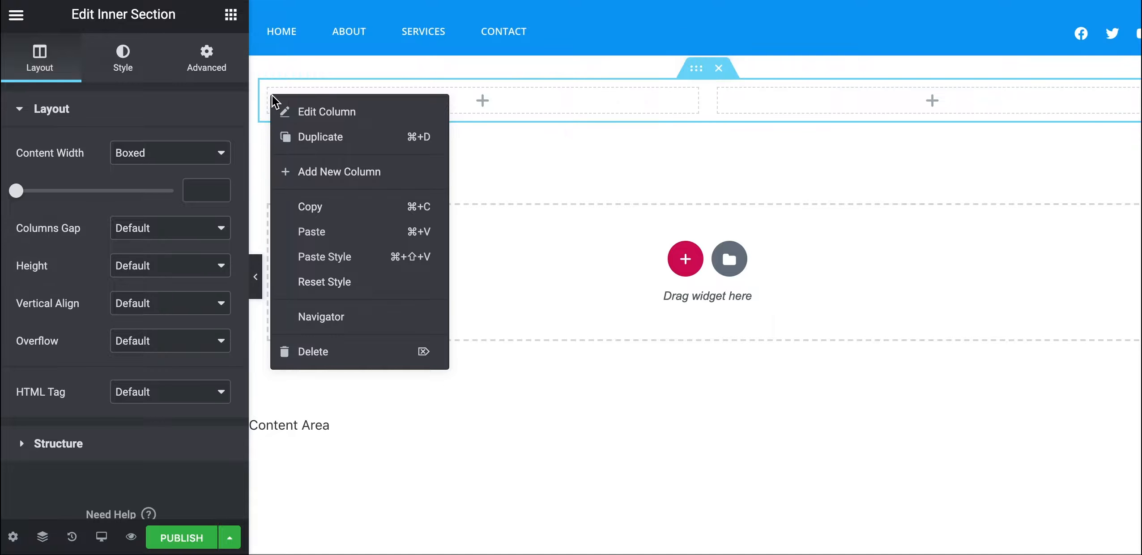
{"action": "left_click", "coordinate": [315, 172]}
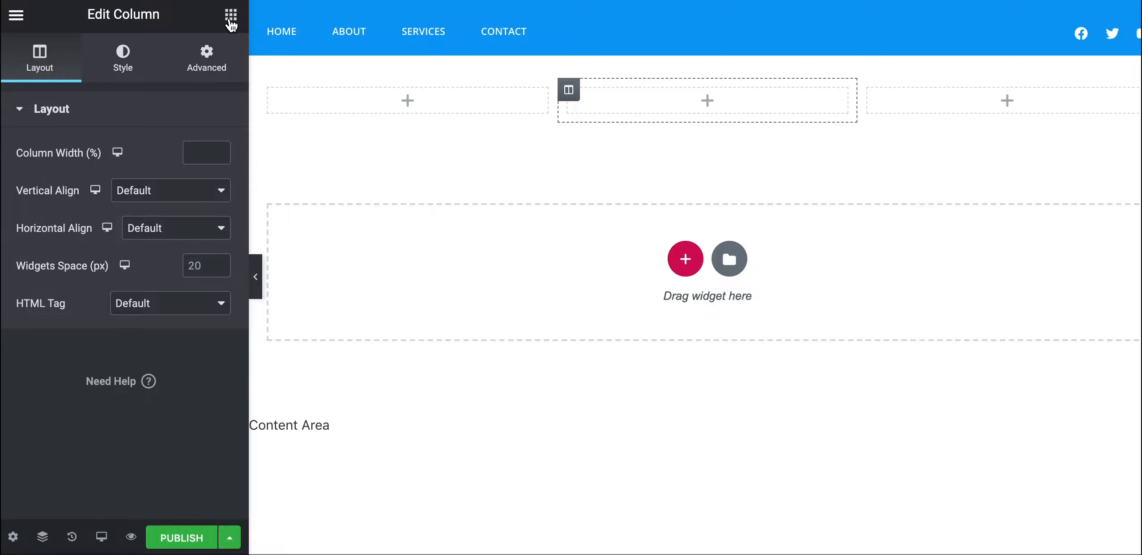
{"action": "left_click", "coordinate": [231, 17]}
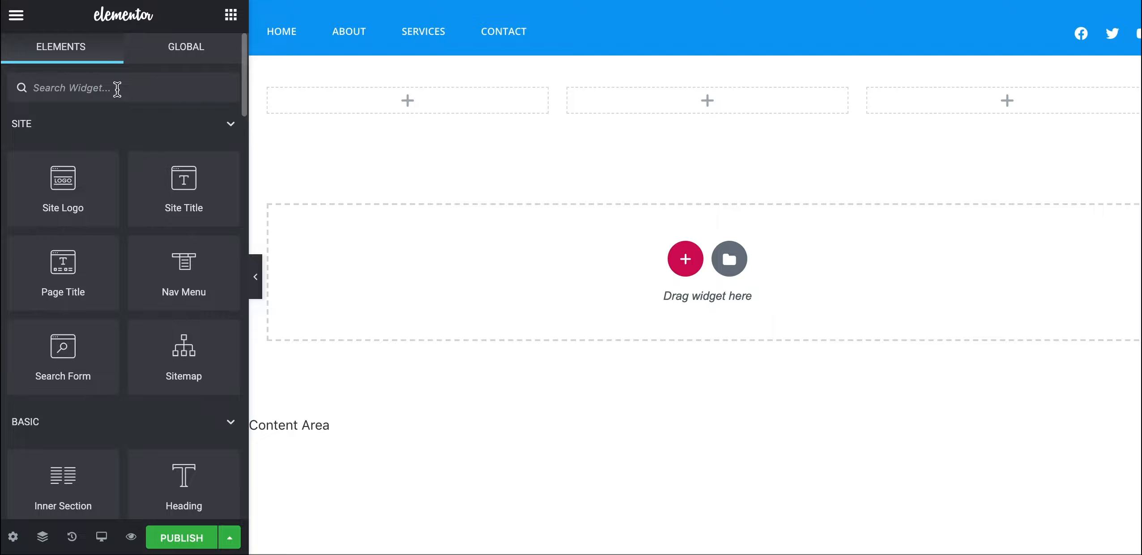
Drop an Icon List into the first column and delete List Items #2 and #3
{"action": "type", "text": "icon"}
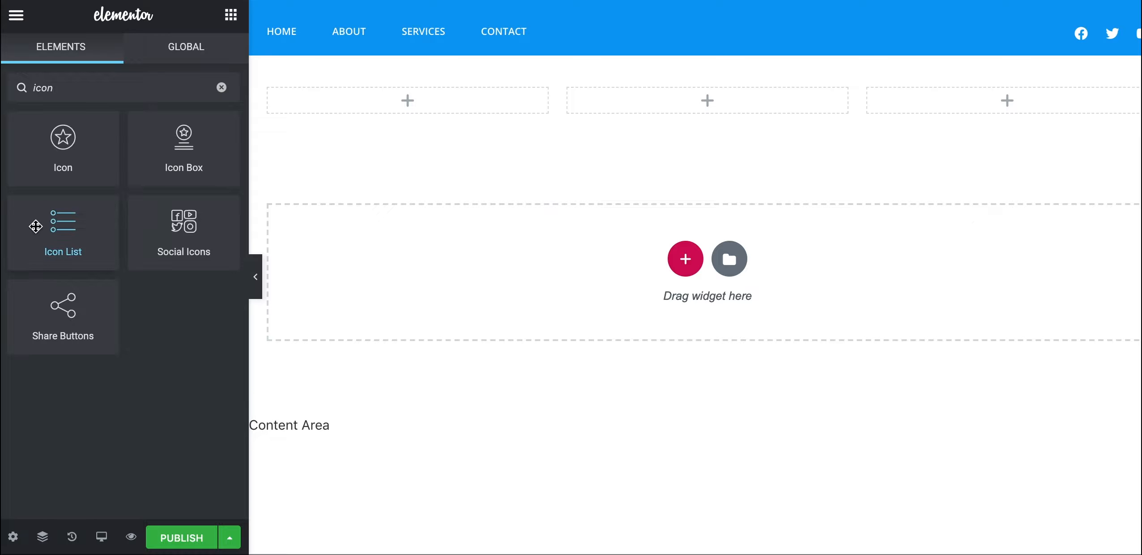
{"action": "left_click_drag", "start_coordinate": [32, 223], "coordinate": [335, 85]}
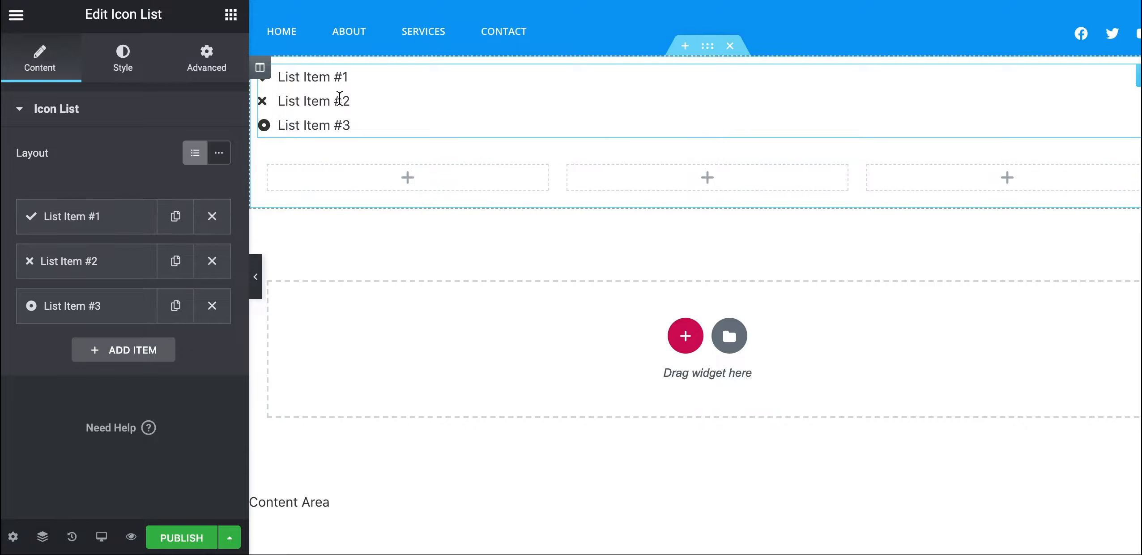
{"action": "left_click", "coordinate": [212, 306]}
{"action": "left_click", "coordinate": [212, 263]}
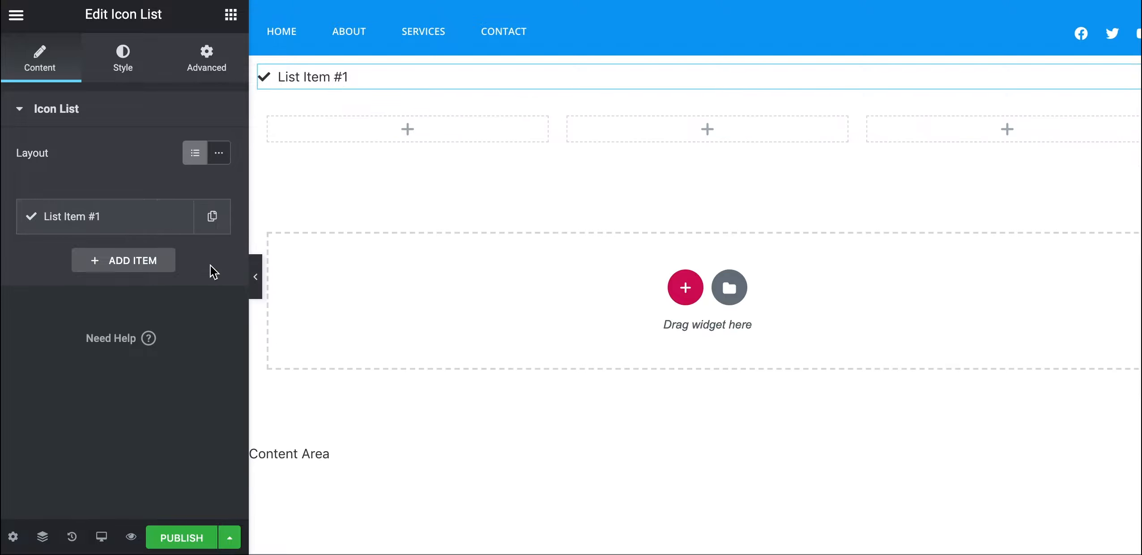
{"action": "left_click", "coordinate": [56, 223]}
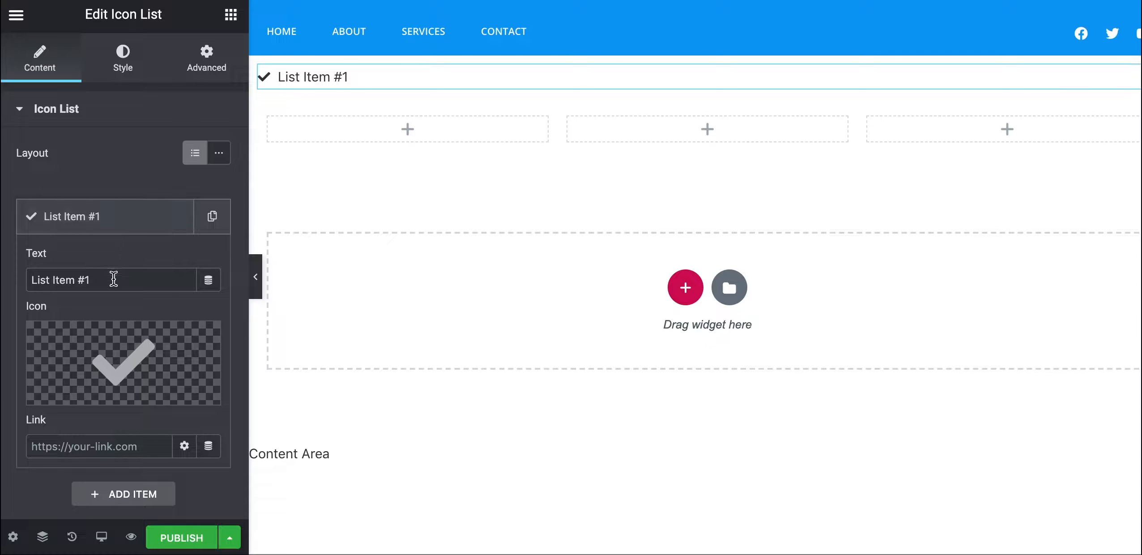
Replace the remaining item's icon with the regular Clock icon from the Icon Library
{"action": "mouse_move", "coordinate": [117, 365]}
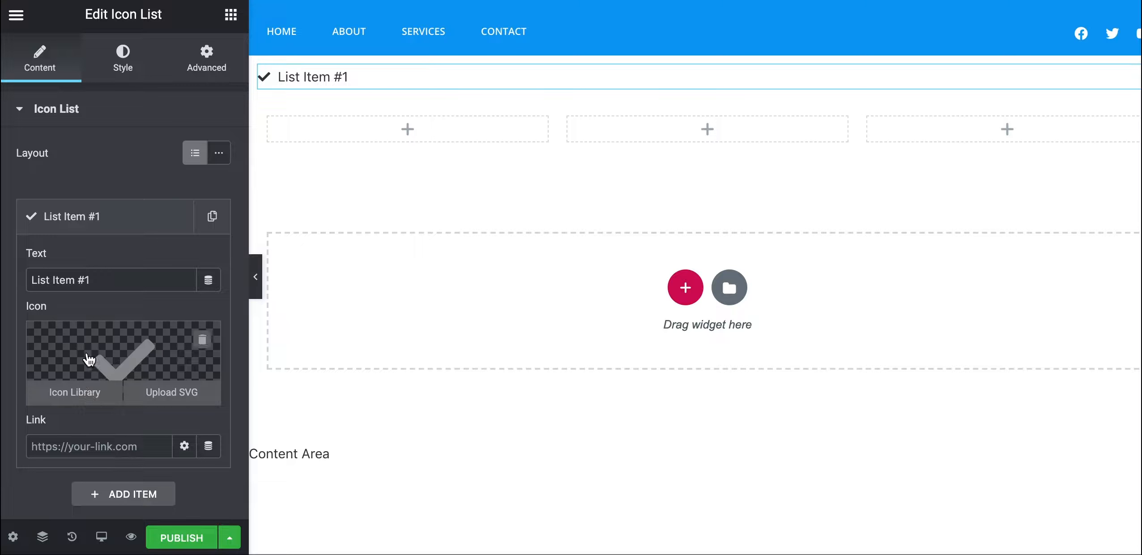
{"action": "mouse_move", "coordinate": [83, 393]}
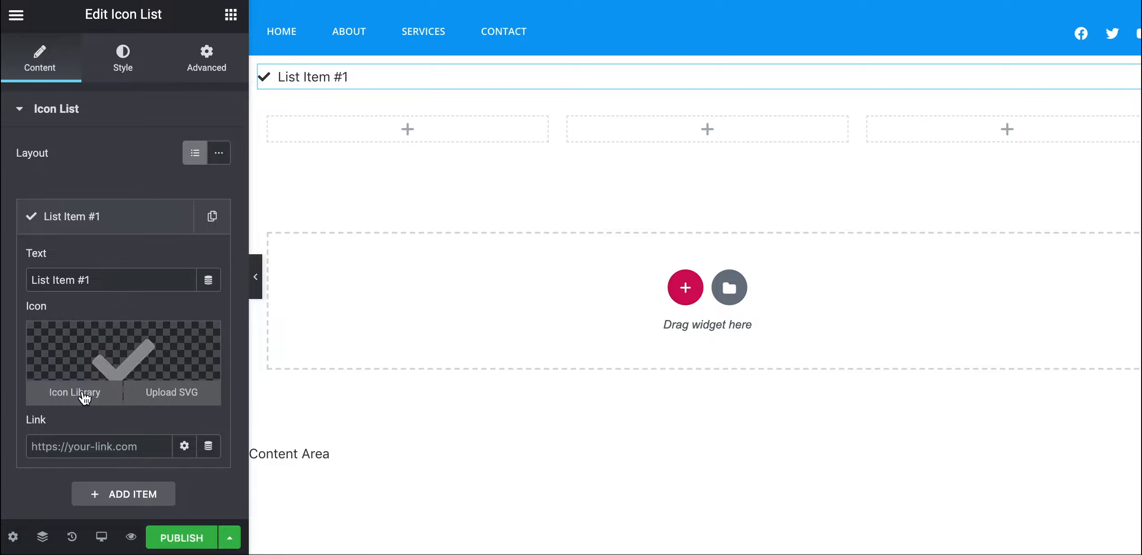
{"action": "left_click", "coordinate": [83, 393]}
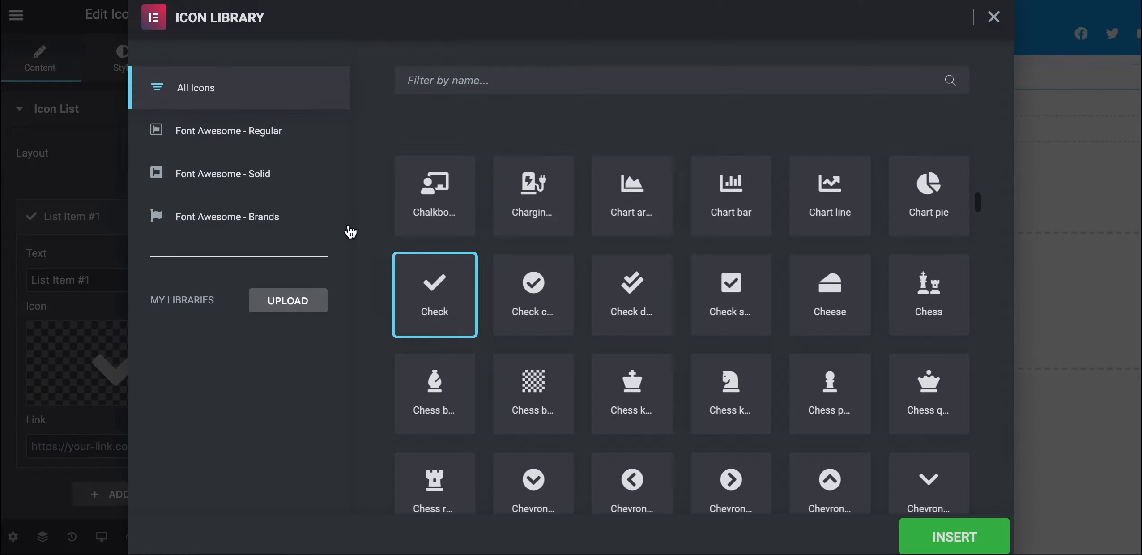
{"action": "left_click", "coordinate": [505, 77]}
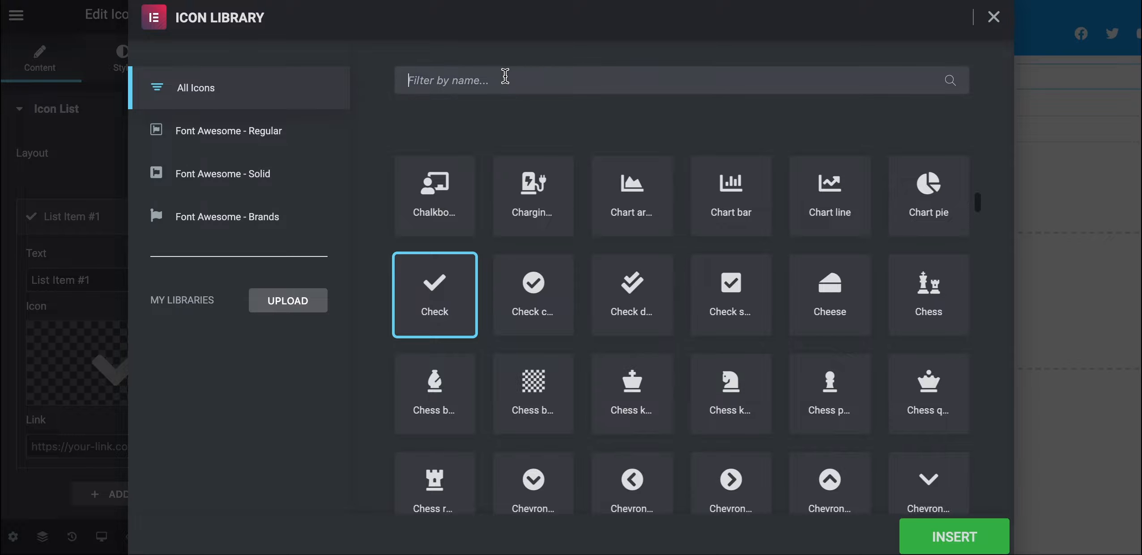
{"action": "type", "text": "clock"}
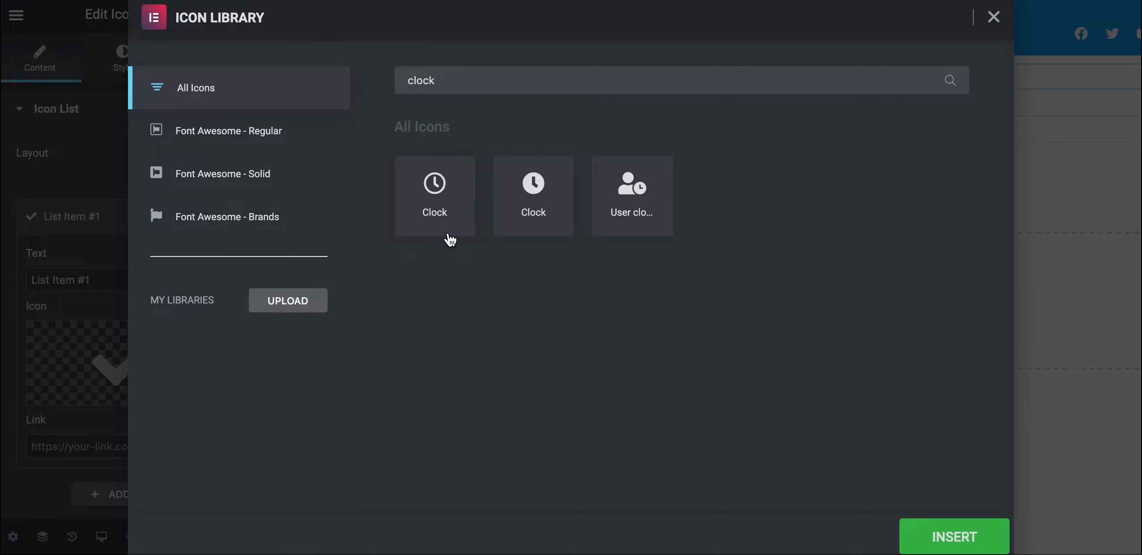
{"action": "left_click", "coordinate": [433, 214]}
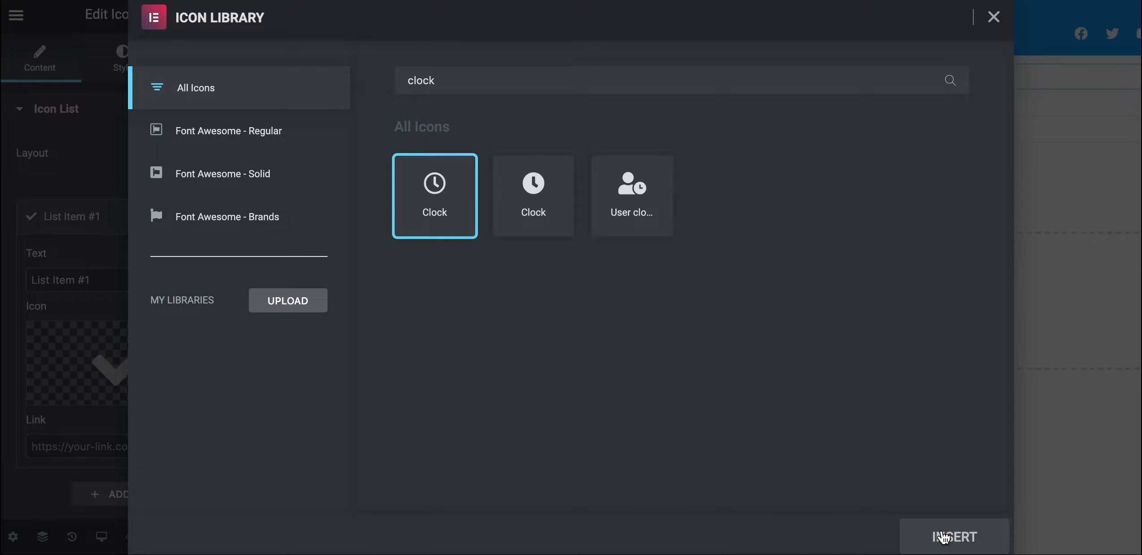
{"action": "left_click", "coordinate": [939, 537]}
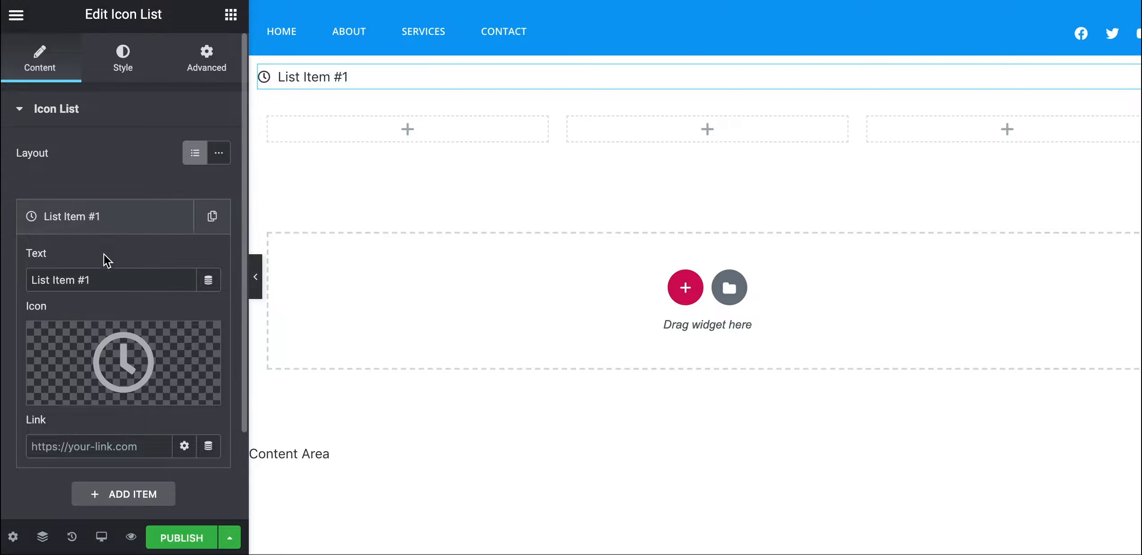
Change the list item text to 'Opening hours: 9:00 - 17:00'
{"action": "left_click_drag", "start_coordinate": [89, 280], "coordinate": [4, 286]}
{"action": "type", "text": "Opening hours:"}
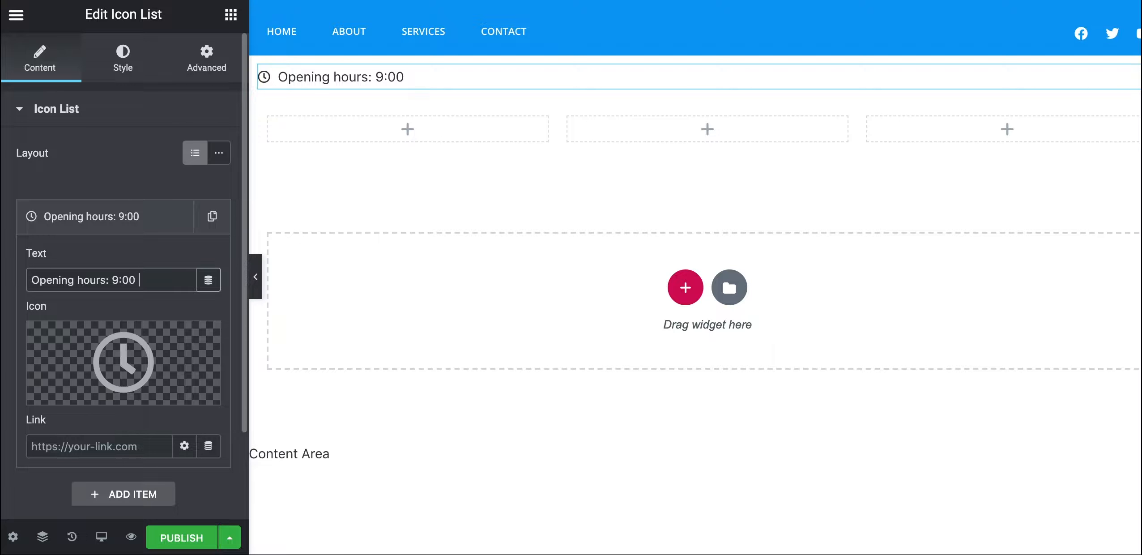
{"action": "type", "text": "9:00 - 17:00"}
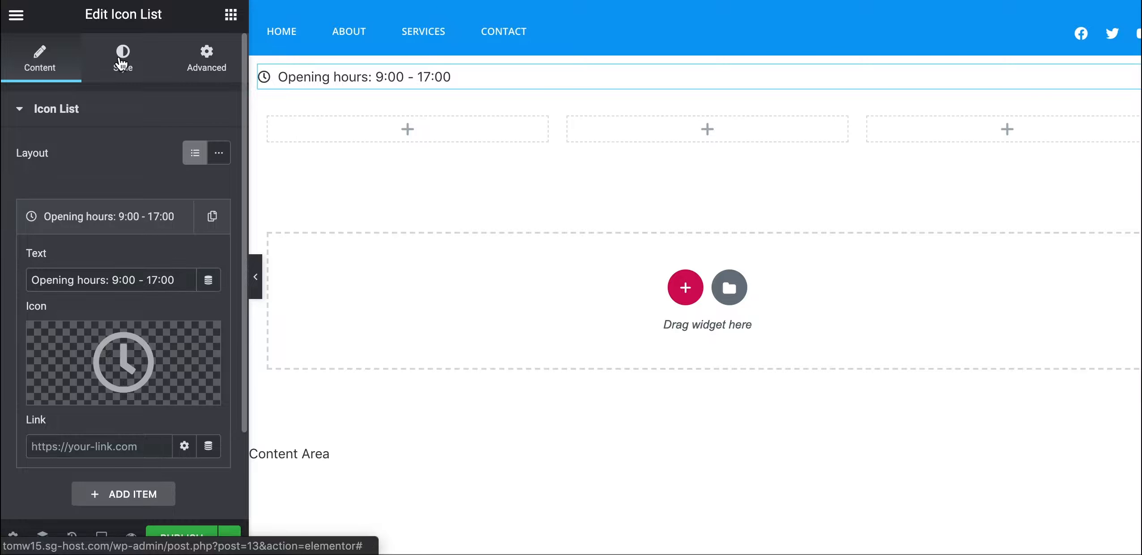
{"action": "left_click", "coordinate": [122, 62]}
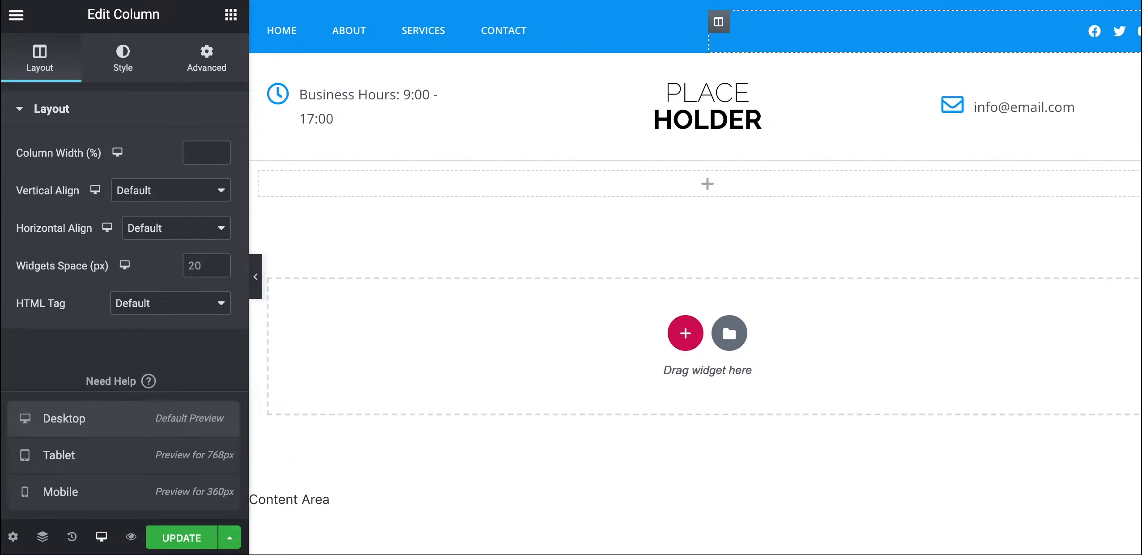
Check the icon colour on the finished example business-hours widget
{"action": "left_click", "coordinate": [308, 106]}
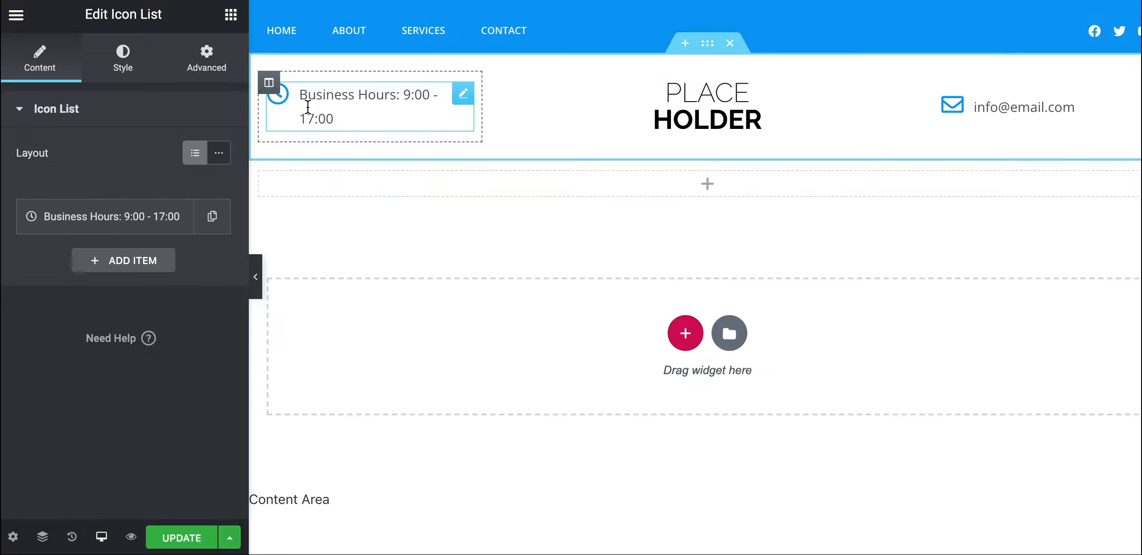
{"action": "left_click", "coordinate": [95, 85]}
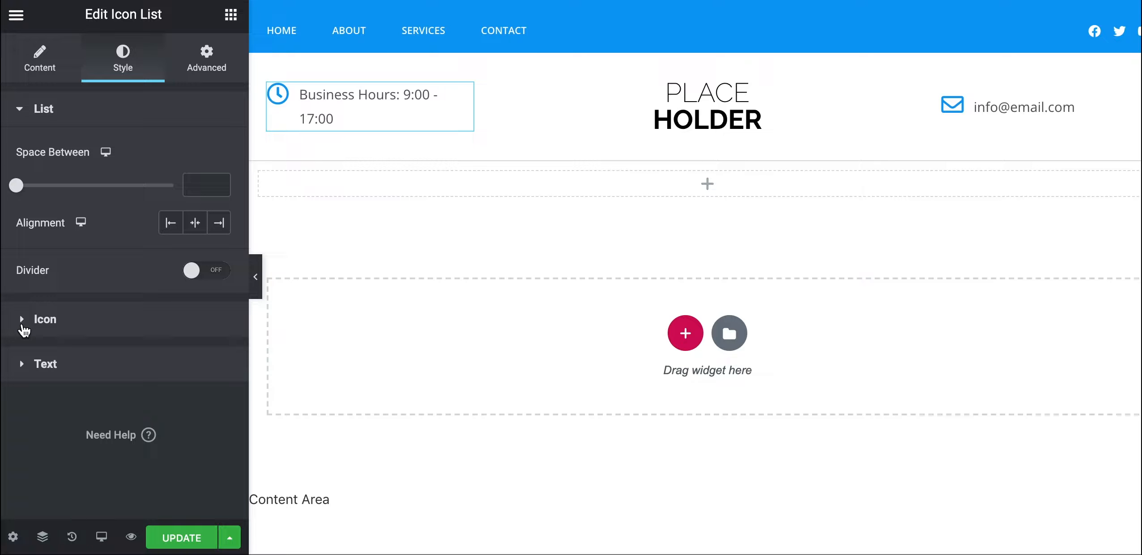
{"action": "left_click", "coordinate": [24, 331]}
{"action": "left_click", "coordinate": [194, 198]}
{"action": "key", "text": "ctrl+c"}
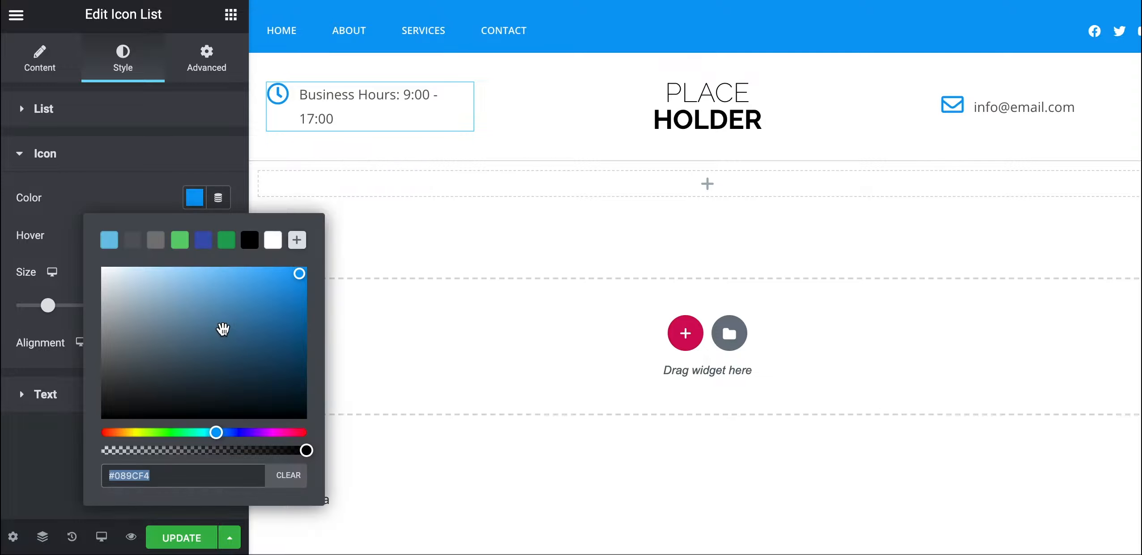
{"action": "left_click", "coordinate": [48, 489]}
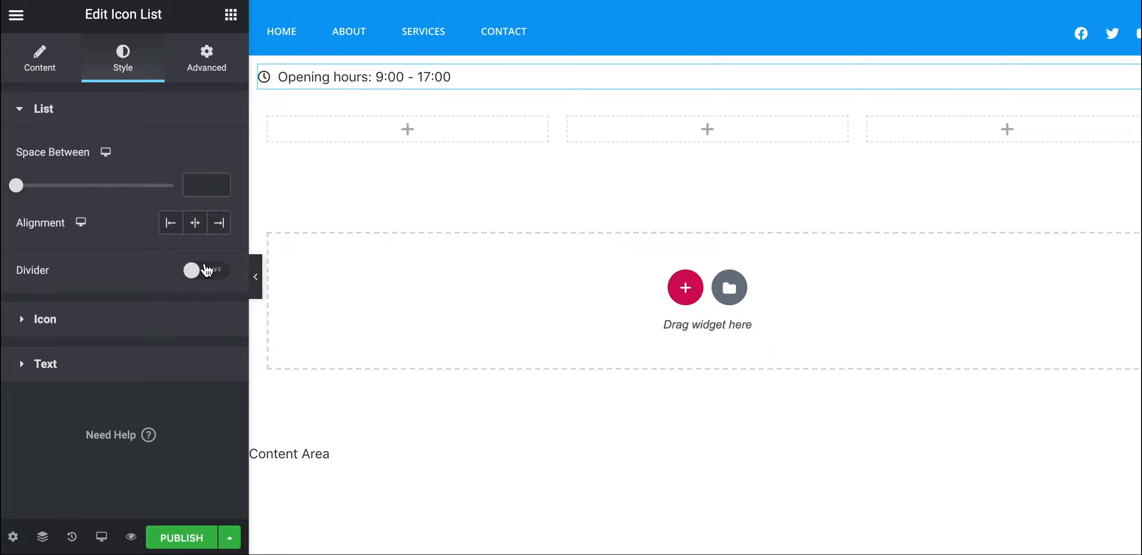
Colour the clock icon #089CF4 and set its size to 25
{"action": "left_click", "coordinate": [24, 324]}
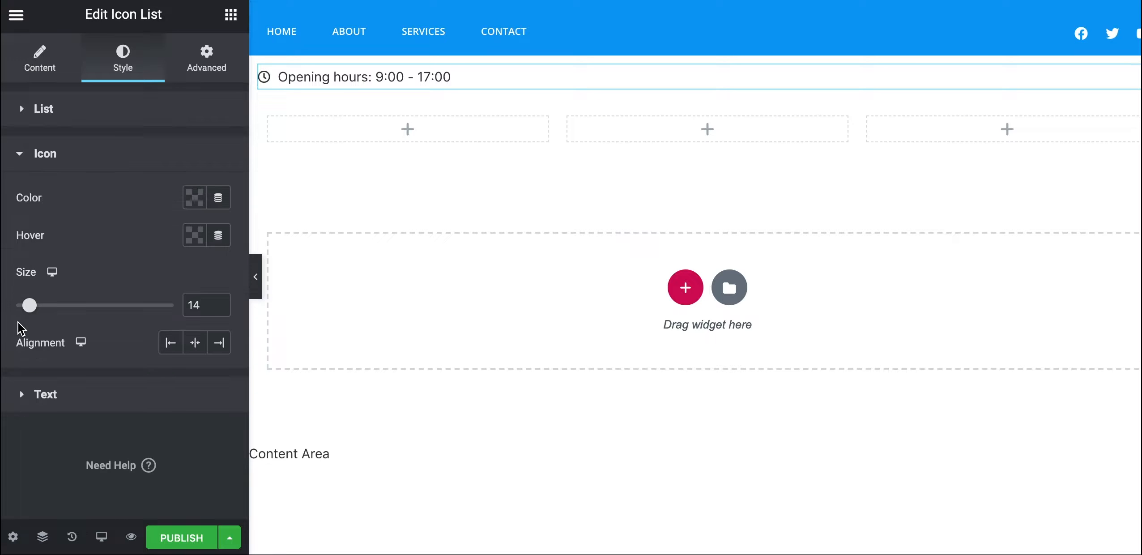
{"action": "left_click", "coordinate": [197, 198]}
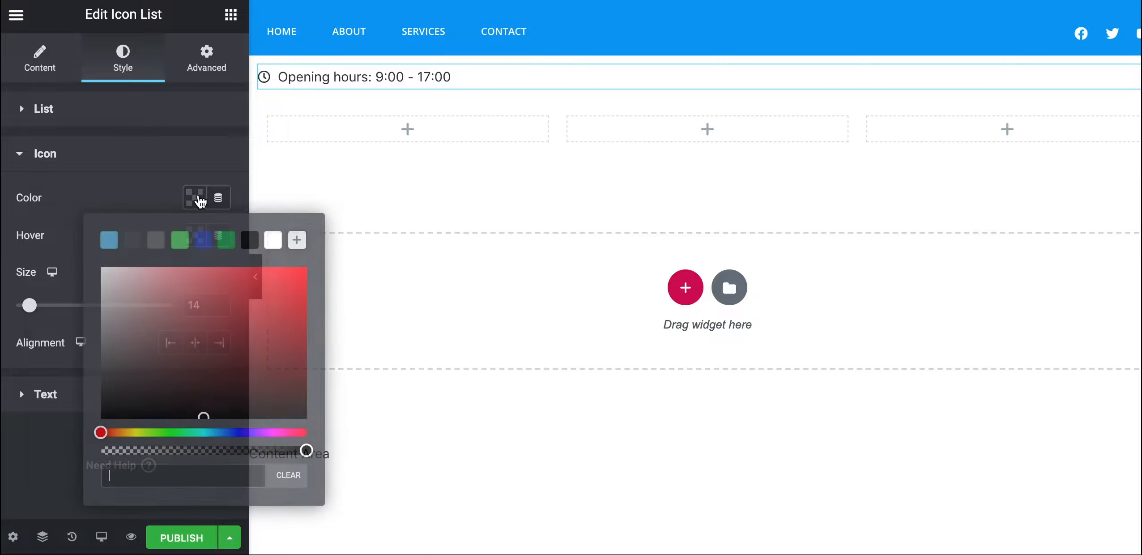
{"action": "left_click", "coordinate": [135, 486]}
{"action": "key", "text": "ctrl+v"}
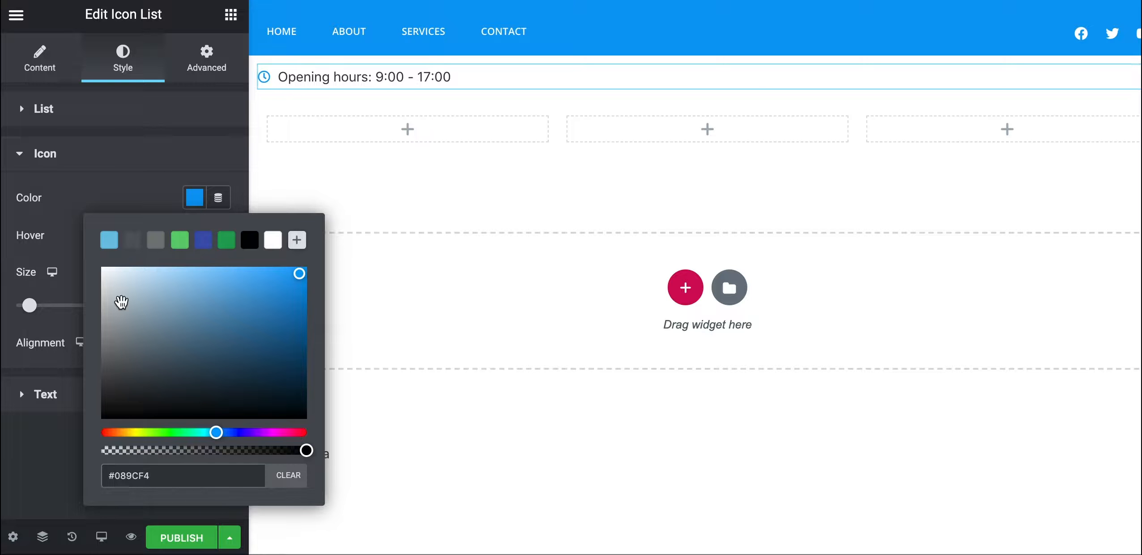
{"action": "left_click", "coordinate": [121, 176]}
{"action": "left_click", "coordinate": [121, 175]}
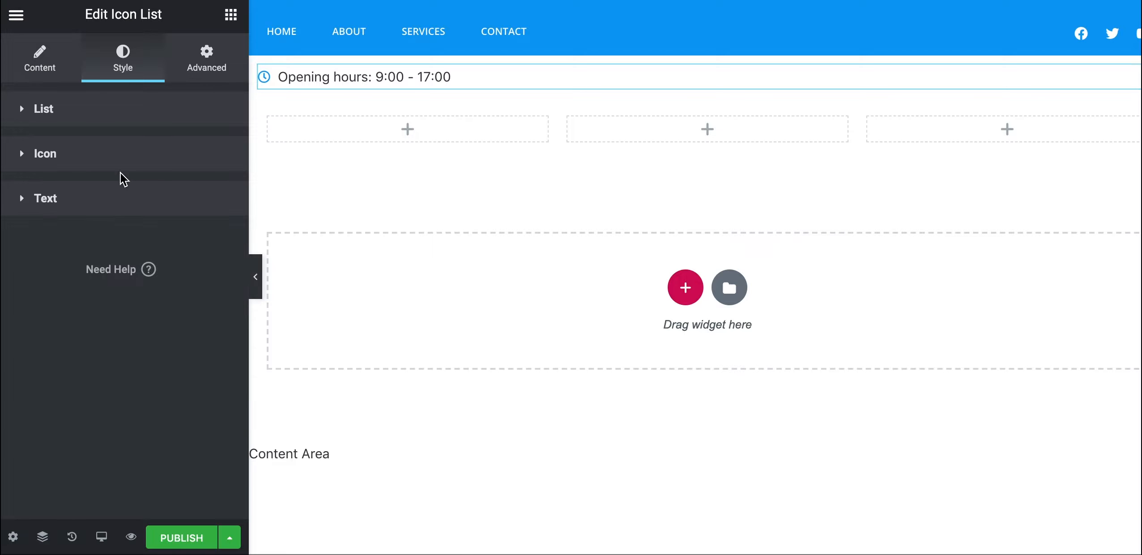
{"action": "left_click", "coordinate": [27, 161]}
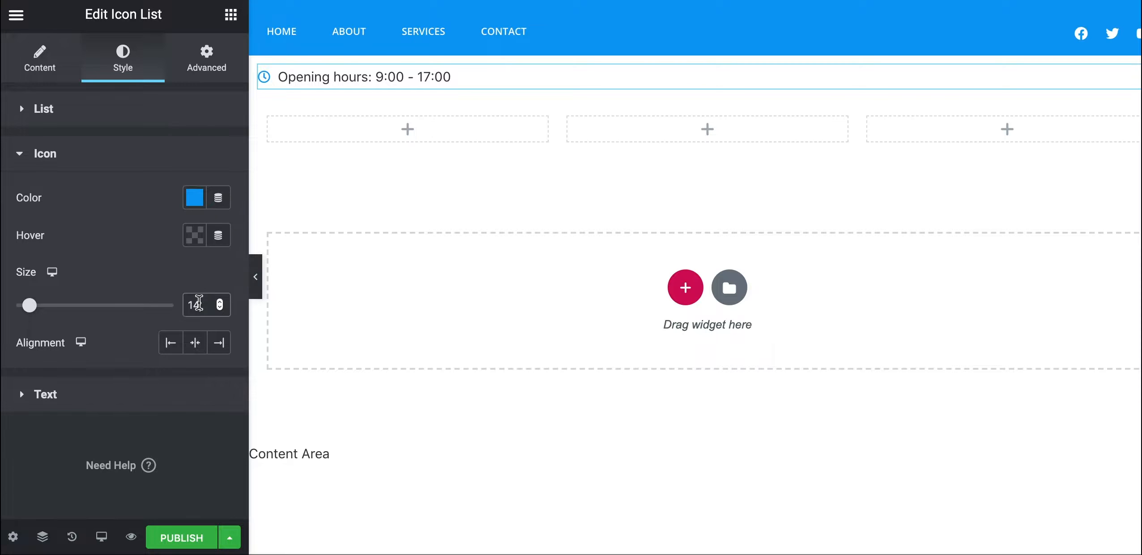
{"action": "type", "text": "25"}
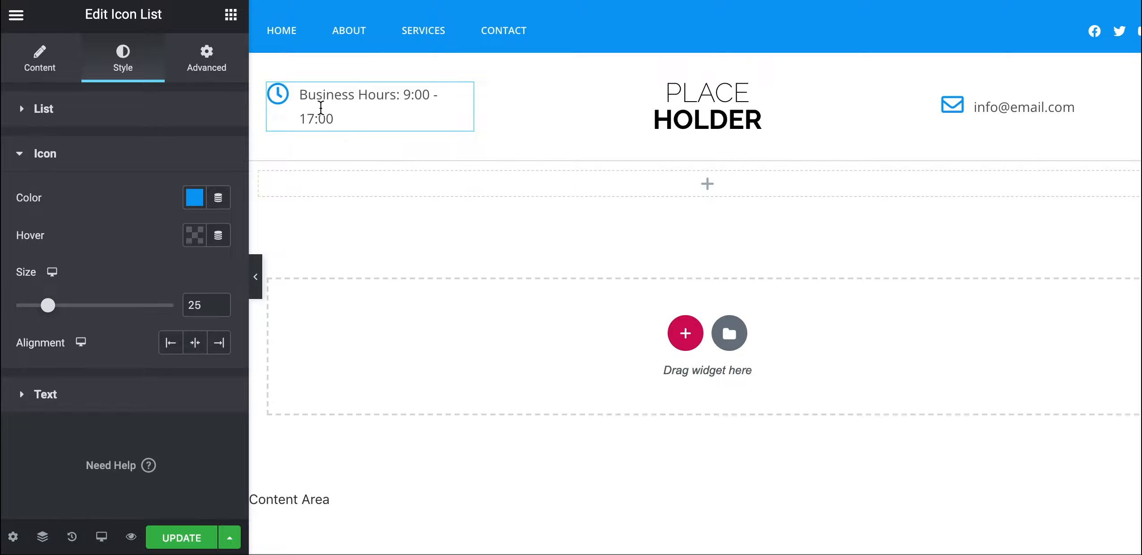
Review the example widget's text typography settings
{"action": "left_click", "coordinate": [27, 394]}
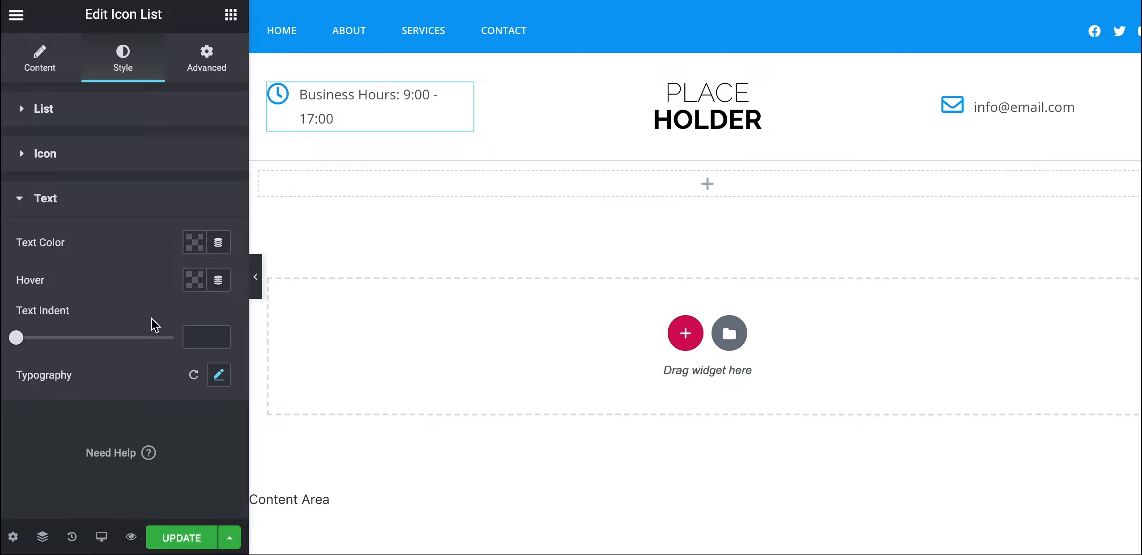
{"action": "left_click", "coordinate": [219, 375]}
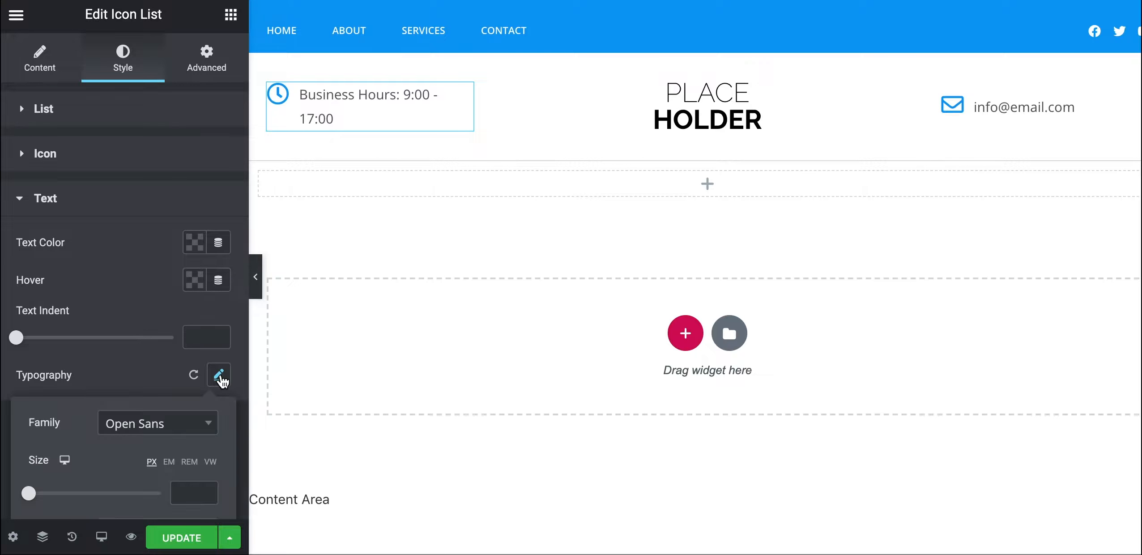
{"action": "scroll", "coordinate": [148, 380], "scroll_direction": "down", "scroll_amount": 3}
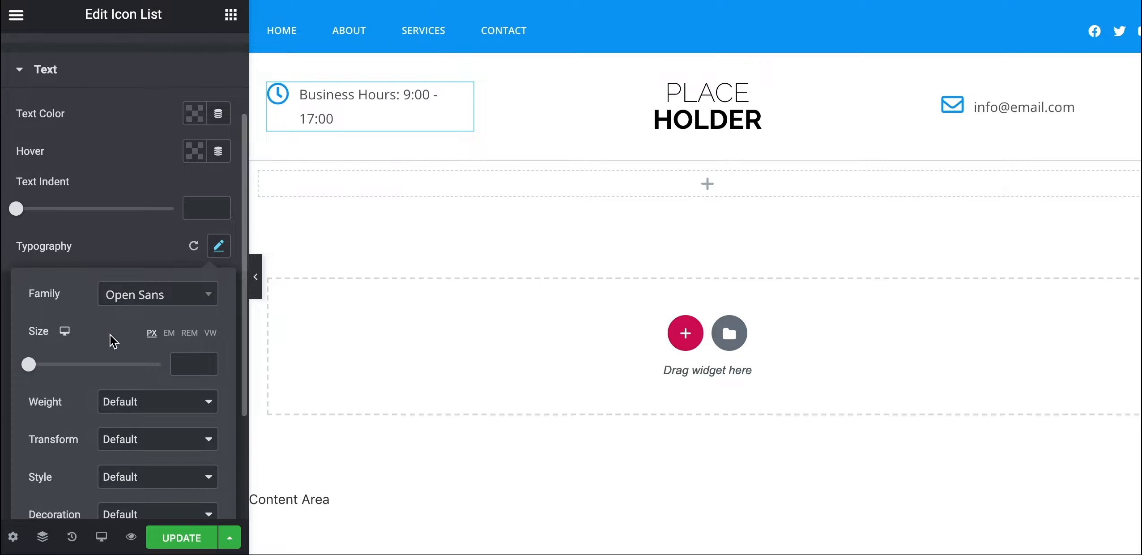
{"action": "scroll", "coordinate": [114, 342], "scroll_direction": "down", "scroll_amount": 2}
{"action": "scroll", "coordinate": [143, 444], "scroll_direction": "down", "scroll_amount": 2}
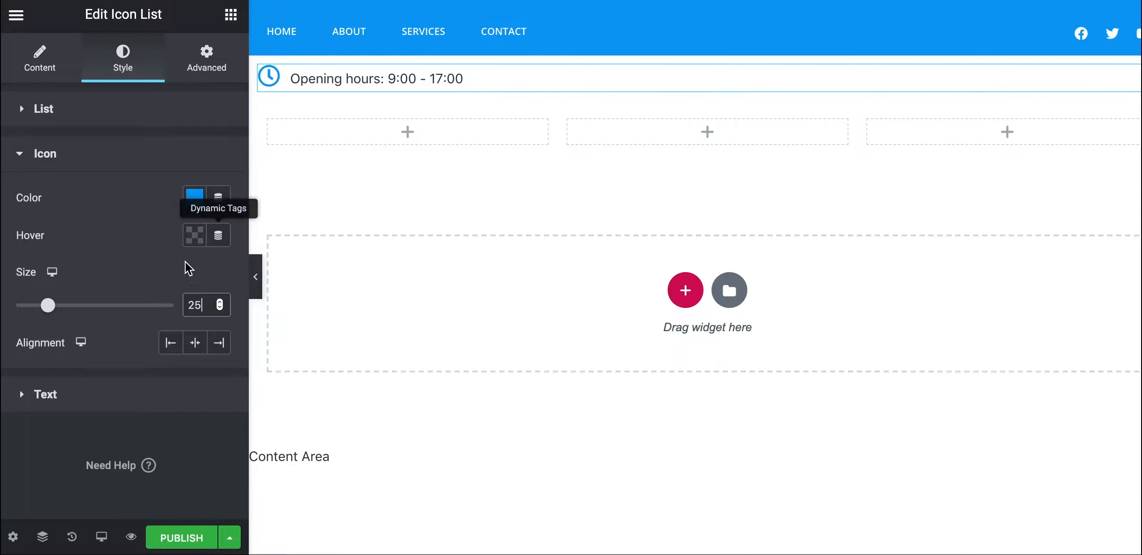
Apply the Open Sans font family to the opening-hours text
{"action": "left_click", "coordinate": [26, 397]}
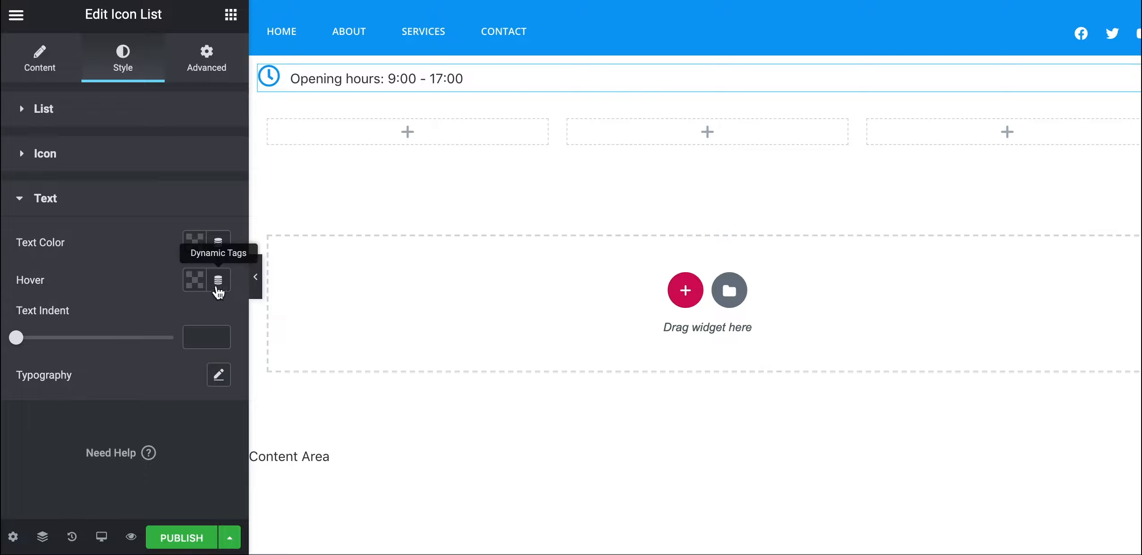
{"action": "left_click", "coordinate": [219, 376]}
{"action": "left_click", "coordinate": [209, 426]}
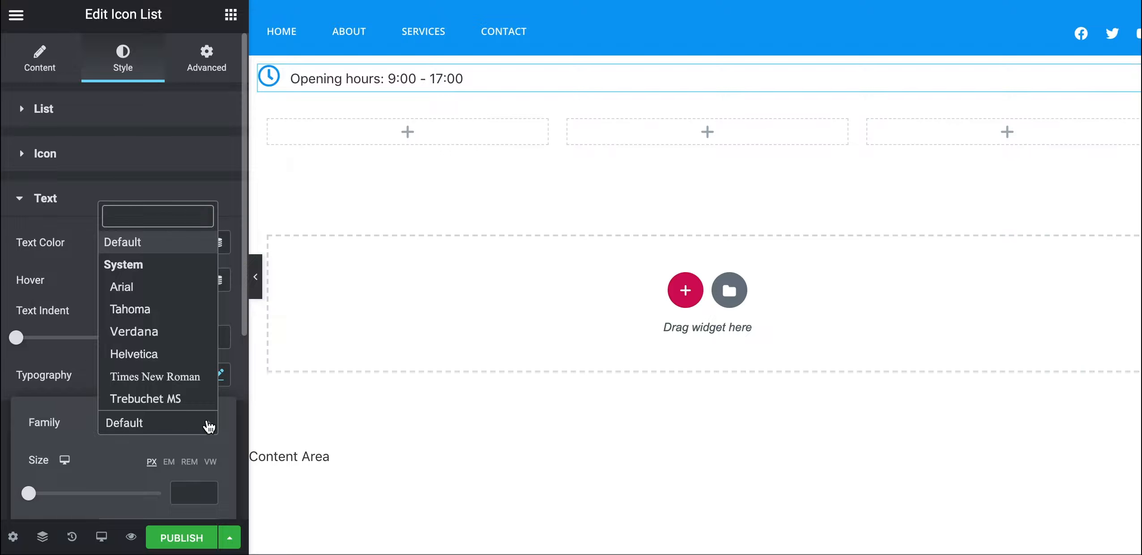
{"action": "type", "text": "open sans"}
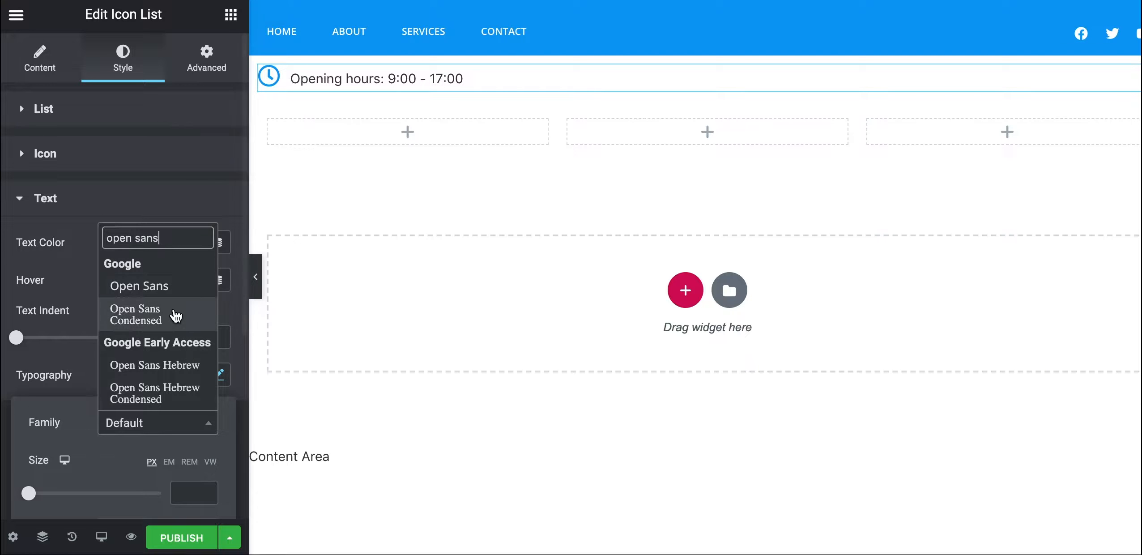
{"action": "left_click", "coordinate": [157, 290]}
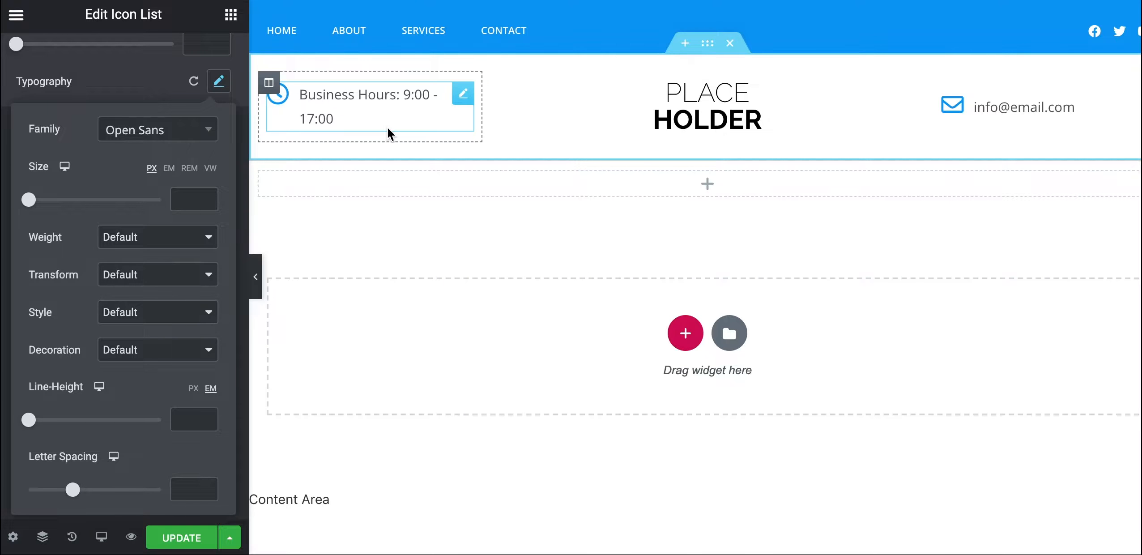
{"action": "left_click", "coordinate": [702, 49]}
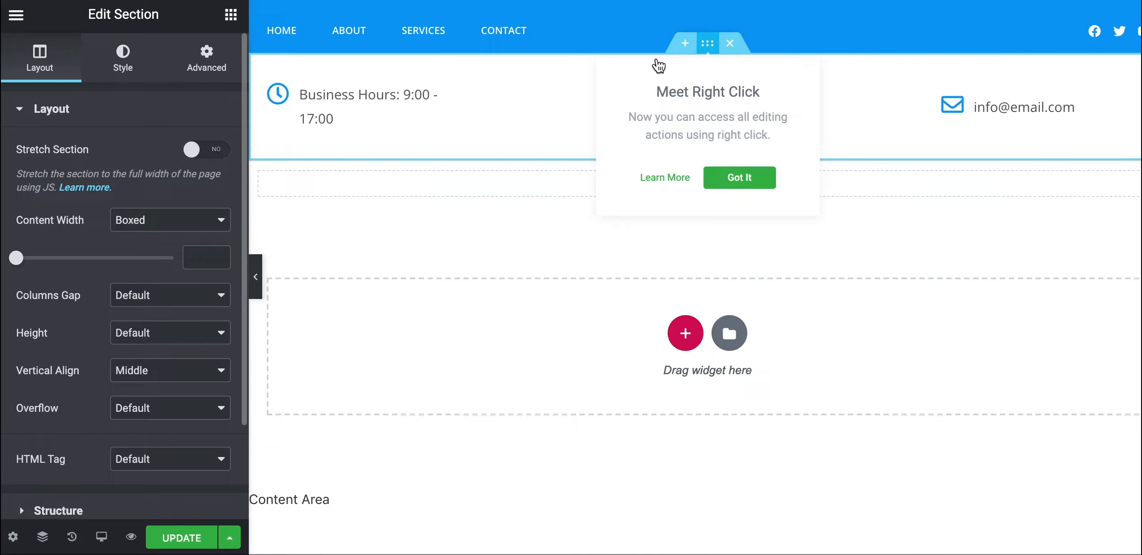
Give the opening-hours section 20 padding on all sides
{"action": "left_click", "coordinate": [201, 59]}
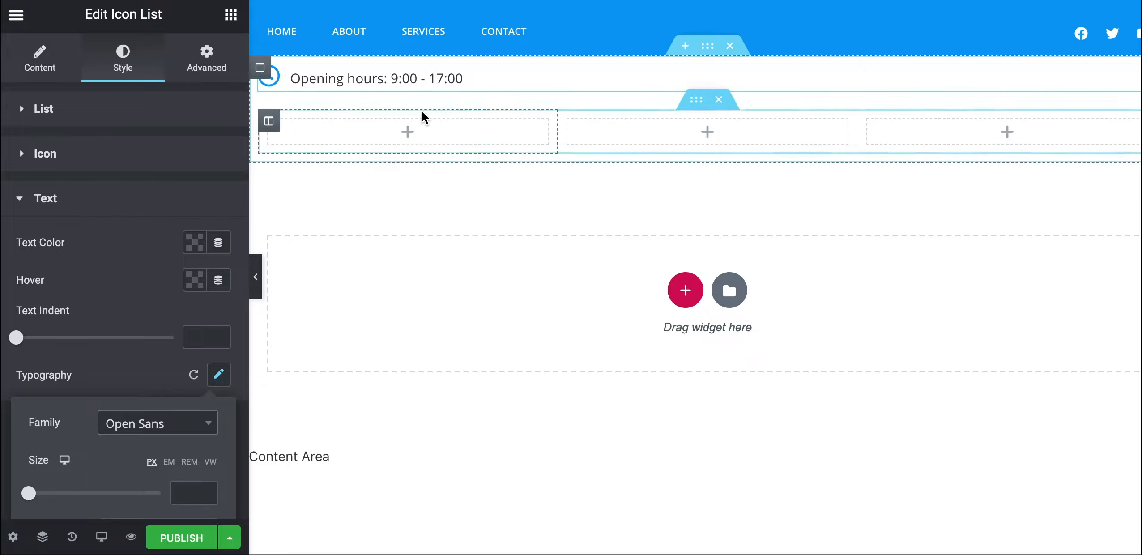
{"action": "mouse_move", "coordinate": [710, 56]}
{"action": "left_click", "coordinate": [706, 49]}
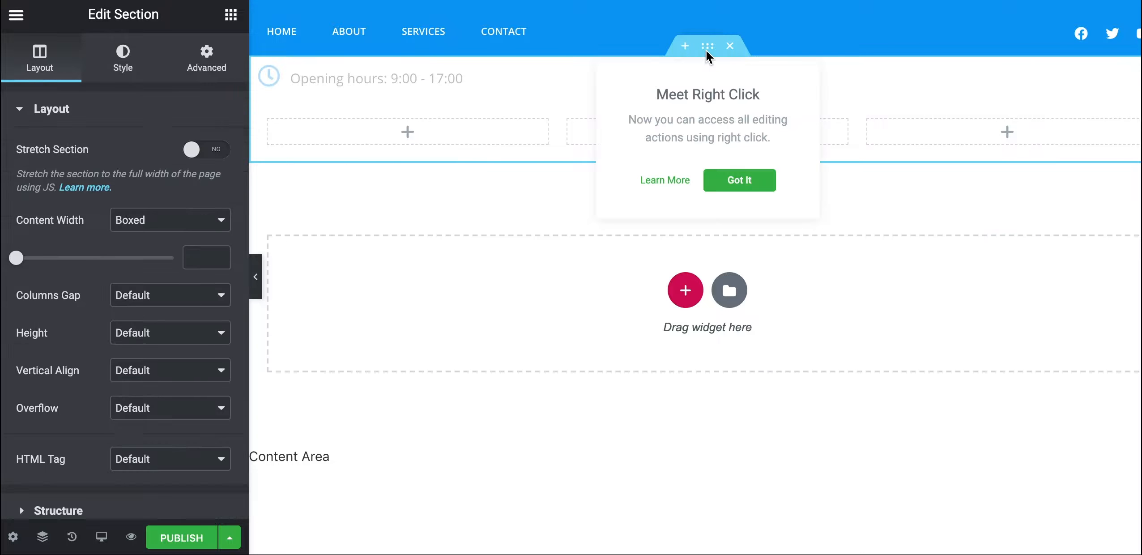
{"action": "left_click", "coordinate": [211, 68]}
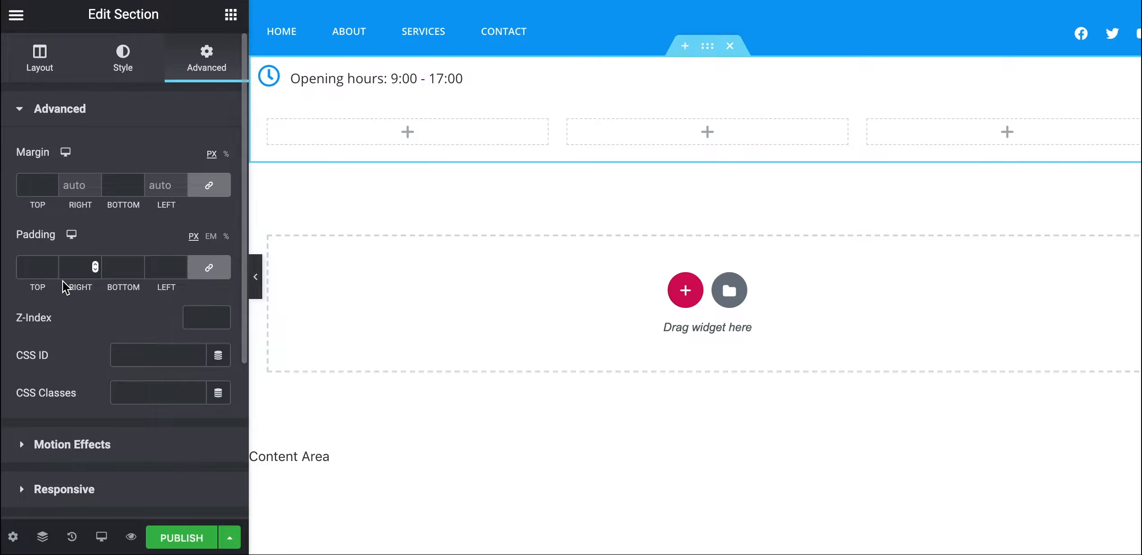
{"action": "left_click", "coordinate": [46, 256]}
{"action": "type", "text": "20"}
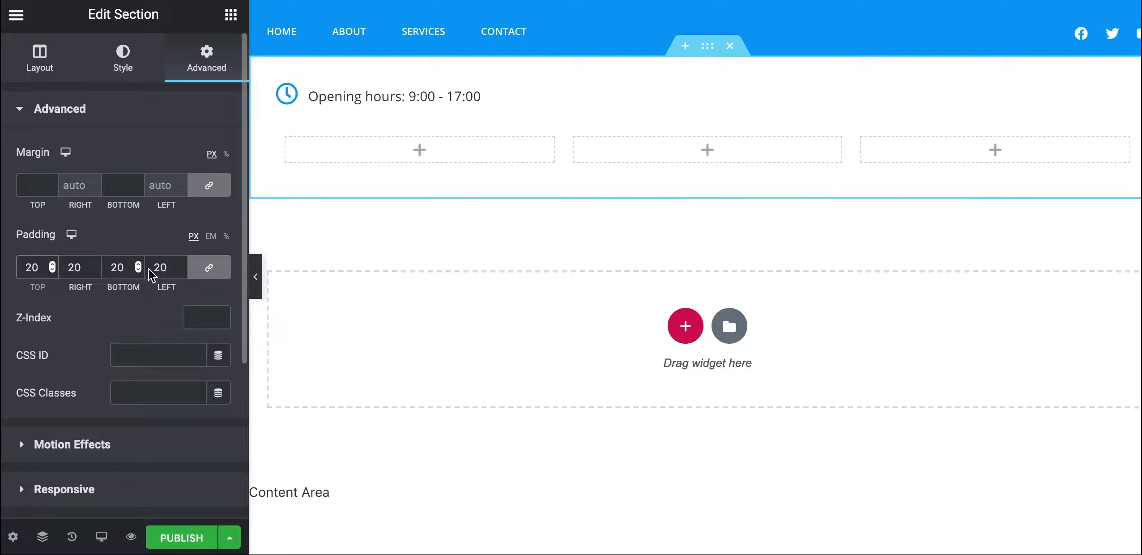
Unlink the padding values and change right and left padding to 10
{"action": "left_click", "coordinate": [209, 277]}
{"action": "left_click", "coordinate": [73, 271]}
{"action": "key", "text": "BackSpace"}
{"action": "type", "text": "1"}
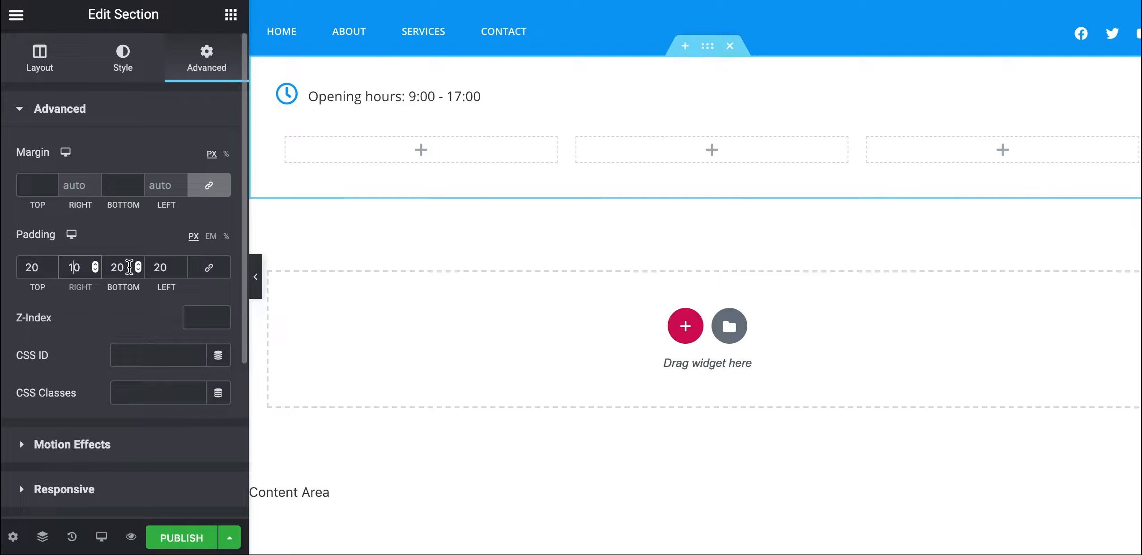
{"action": "left_click", "coordinate": [160, 267]}
{"action": "key", "text": "BackSpace"}
Finish the 10 left padding, preview the header, and select the logo's column
{"action": "type", "text": "1"}
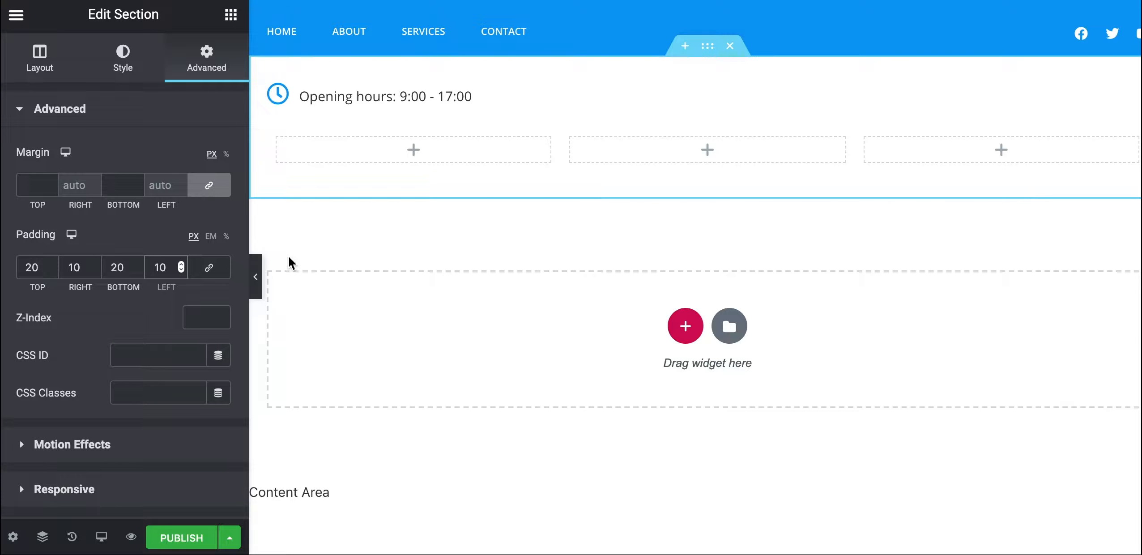
{"action": "left_click", "coordinate": [255, 276]}
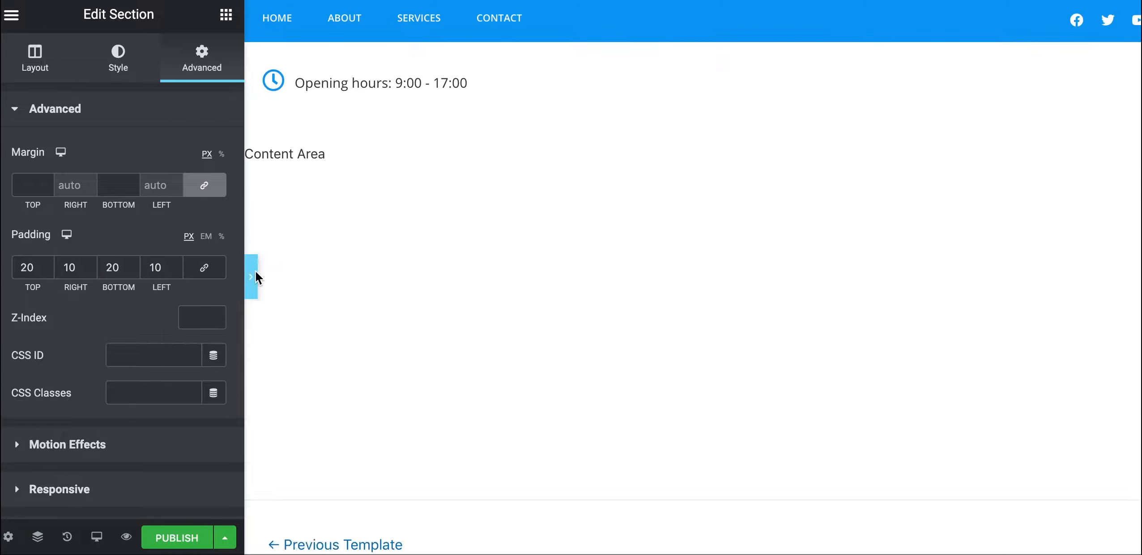
{"action": "left_click", "coordinate": [6, 275]}
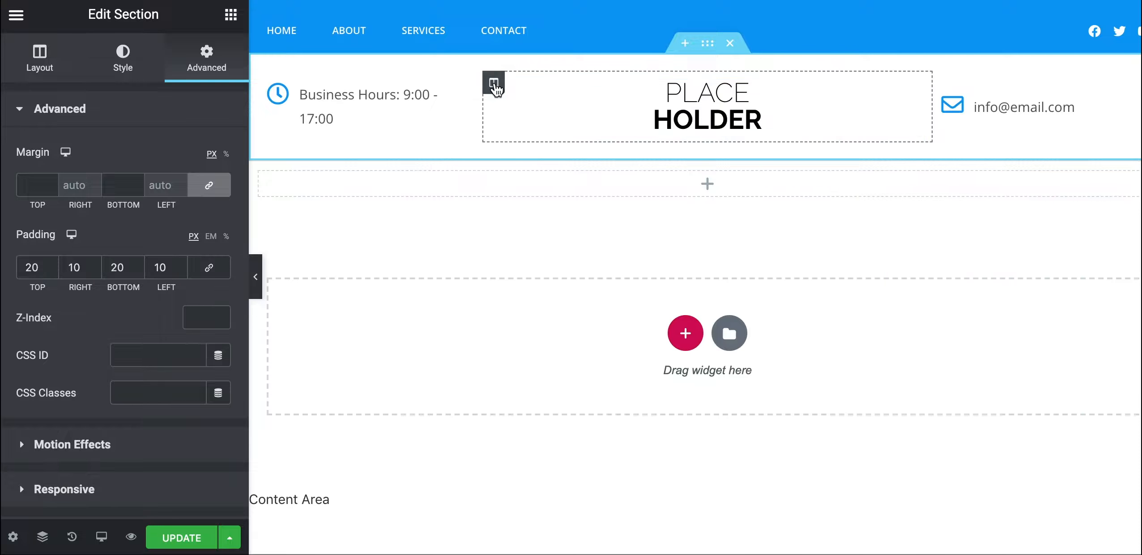
{"action": "left_click", "coordinate": [495, 84]}
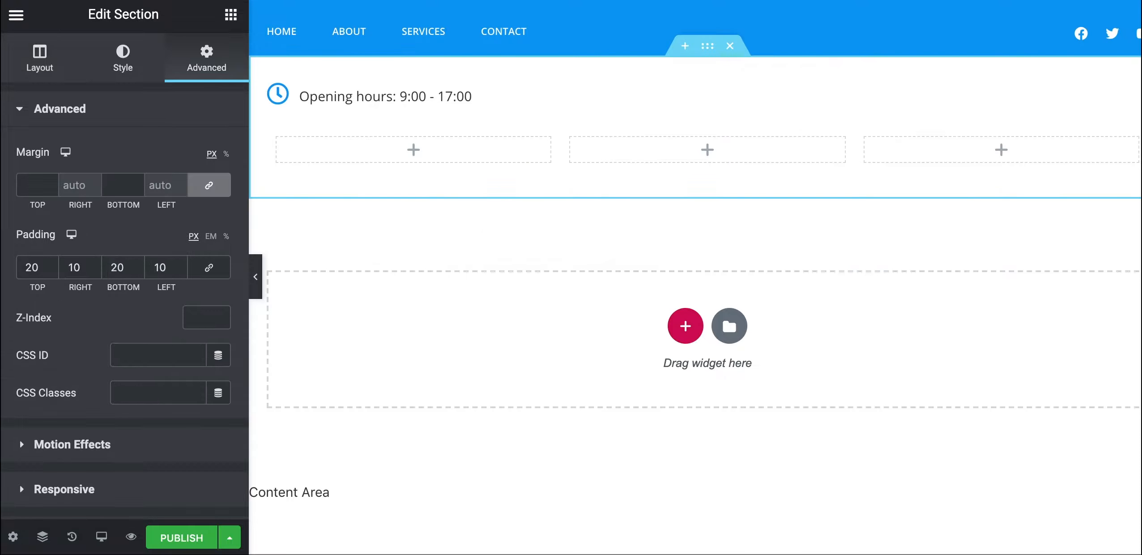
{"action": "left_click", "coordinate": [231, 16]}
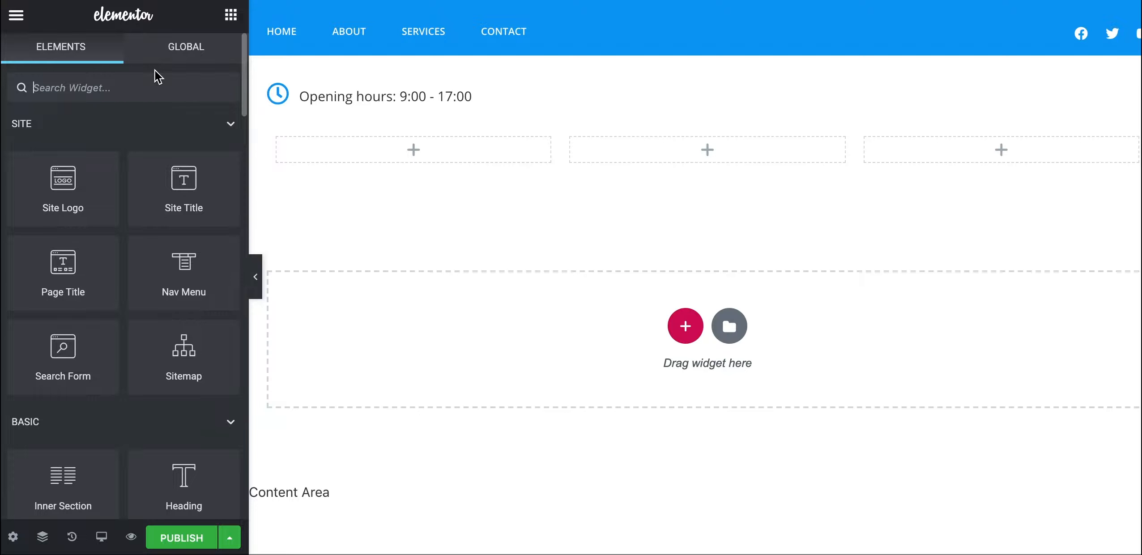
Drag the Opening hours icon list into the leftmost of the three columns
{"action": "type", "text": "image"}
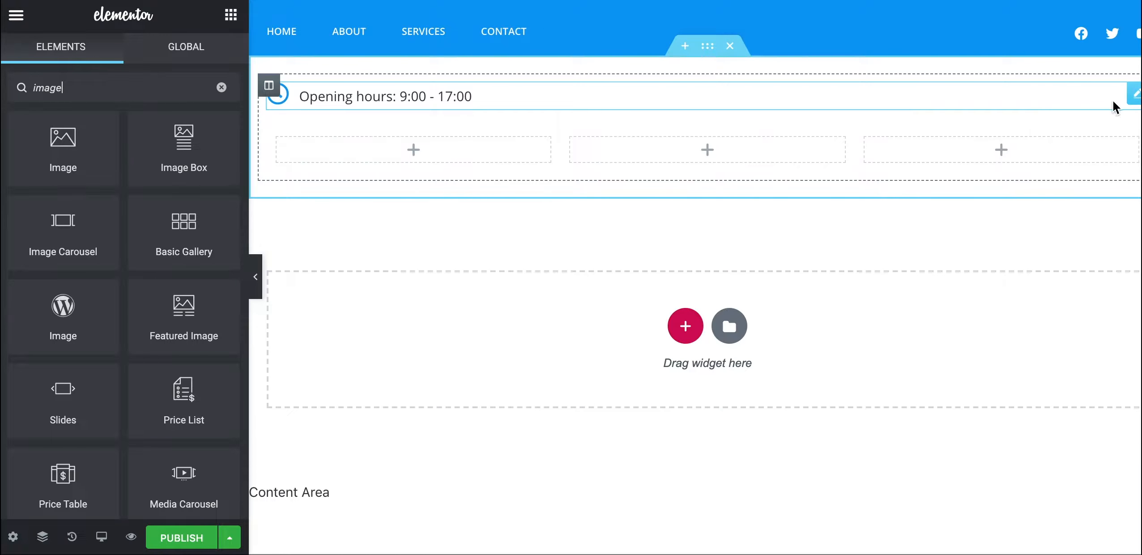
{"action": "left_click_drag", "start_coordinate": [1129, 96], "coordinate": [385, 111]}
{"action": "left_click_drag", "start_coordinate": [1130, 95], "coordinate": [445, 111]}
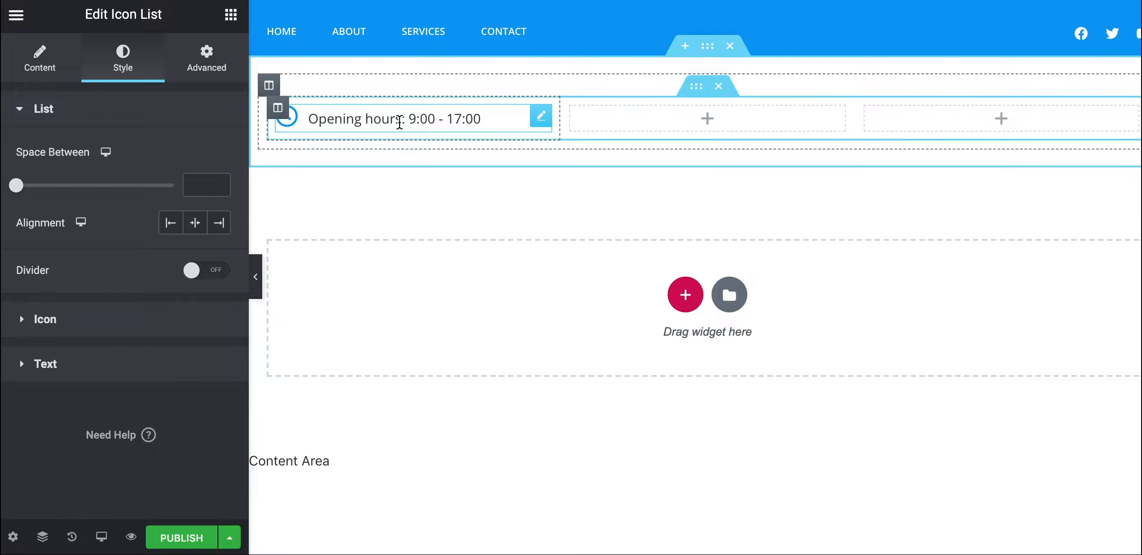
{"action": "left_click", "coordinate": [230, 16]}
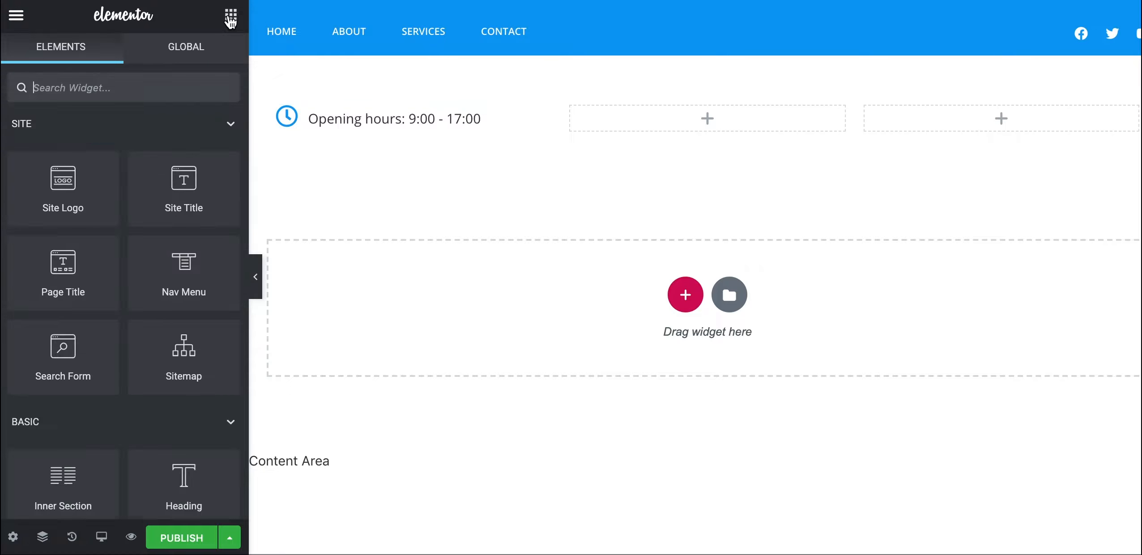
Search widgets for 'hea' and drop a Heading into the middle column
{"action": "type", "text": "ima"}
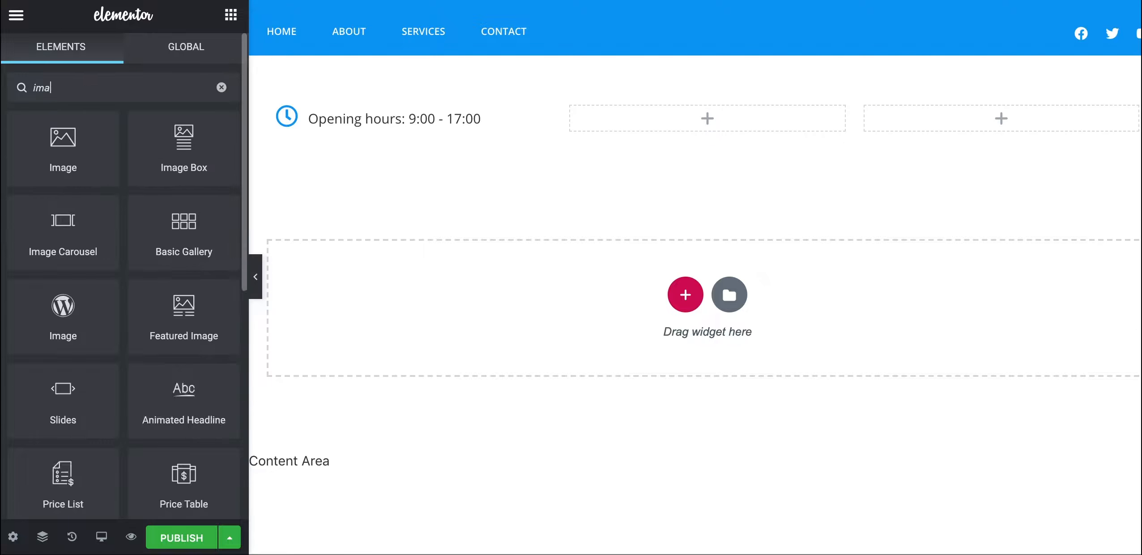
{"action": "type", "text": "ge"}
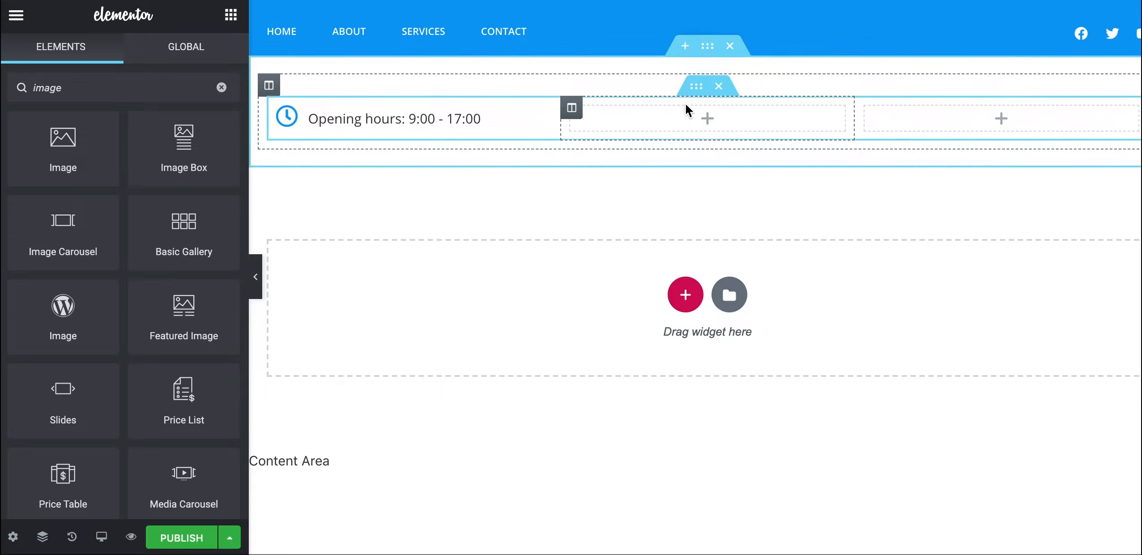
{"action": "key", "text": "ctrl+a"}
{"action": "type", "text": "hea"}
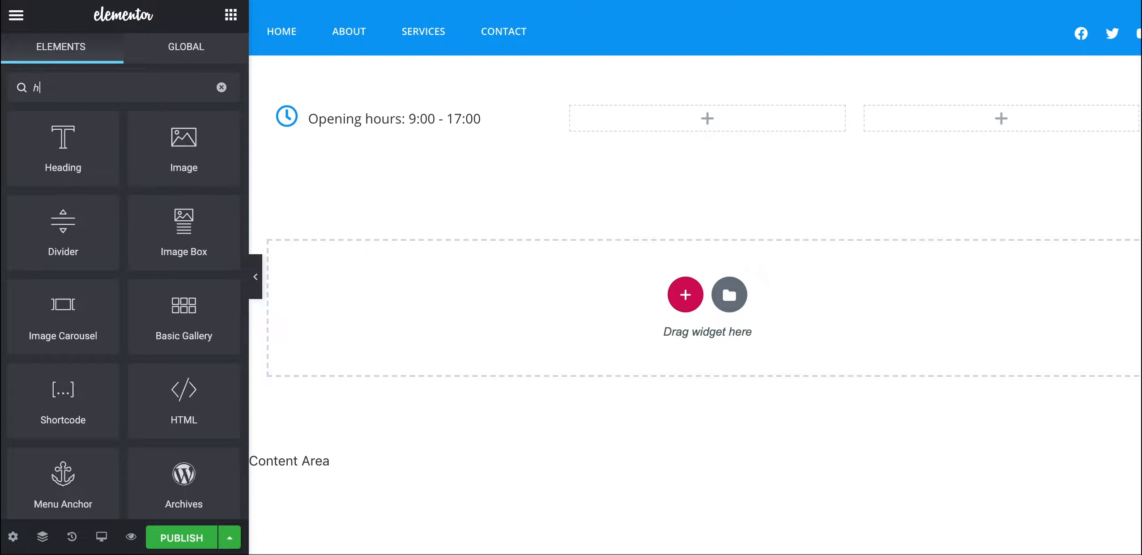
{"action": "left_click_drag", "start_coordinate": [41, 169], "coordinate": [662, 123]}
{"action": "left_click_drag", "start_coordinate": [659, 117], "coordinate": [392, 188]}
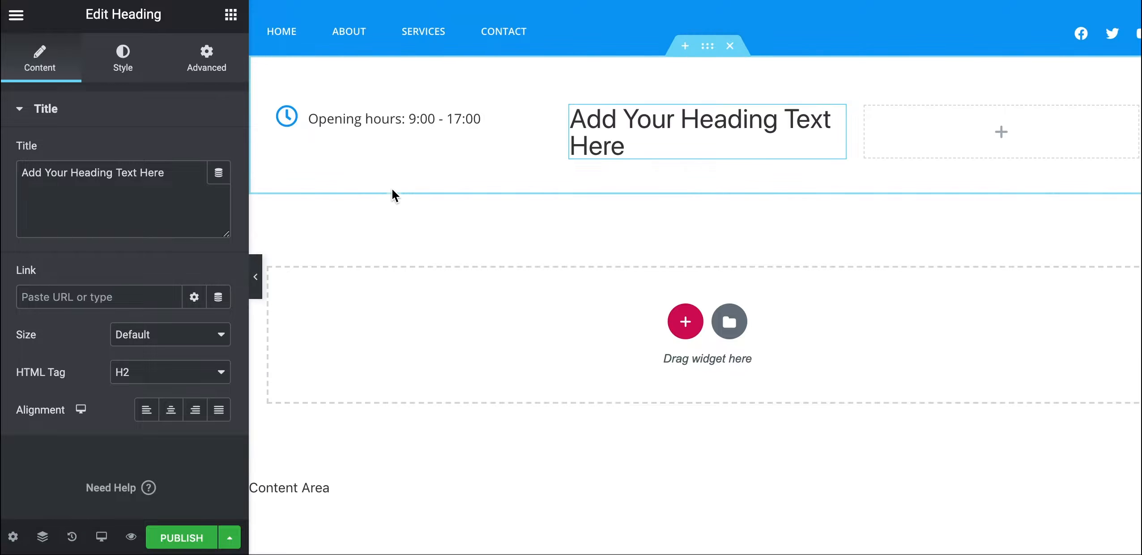
Centre-align the heading and set its title to PLACE<br>HOLDER
{"action": "left_click", "coordinate": [171, 410]}
{"action": "triple_click", "coordinate": [103, 174]}
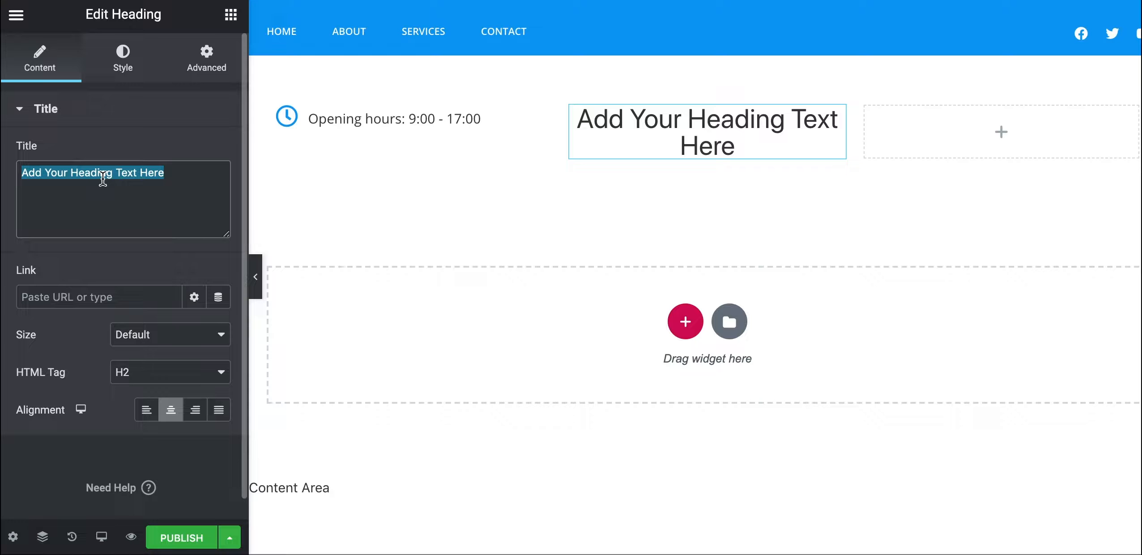
{"action": "type", "text": "P"}
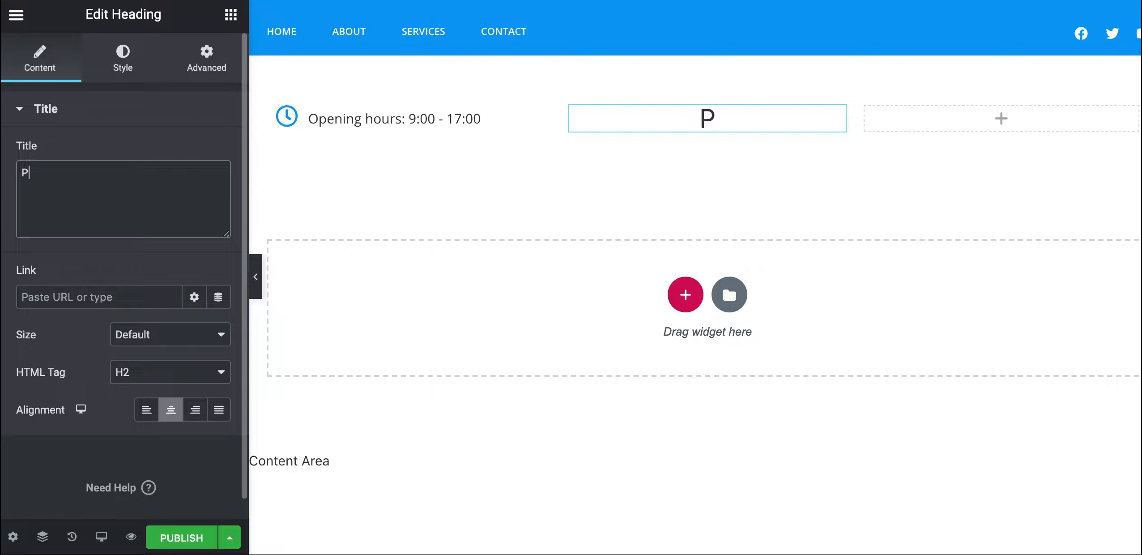
{"action": "type", "text": "LACE"}
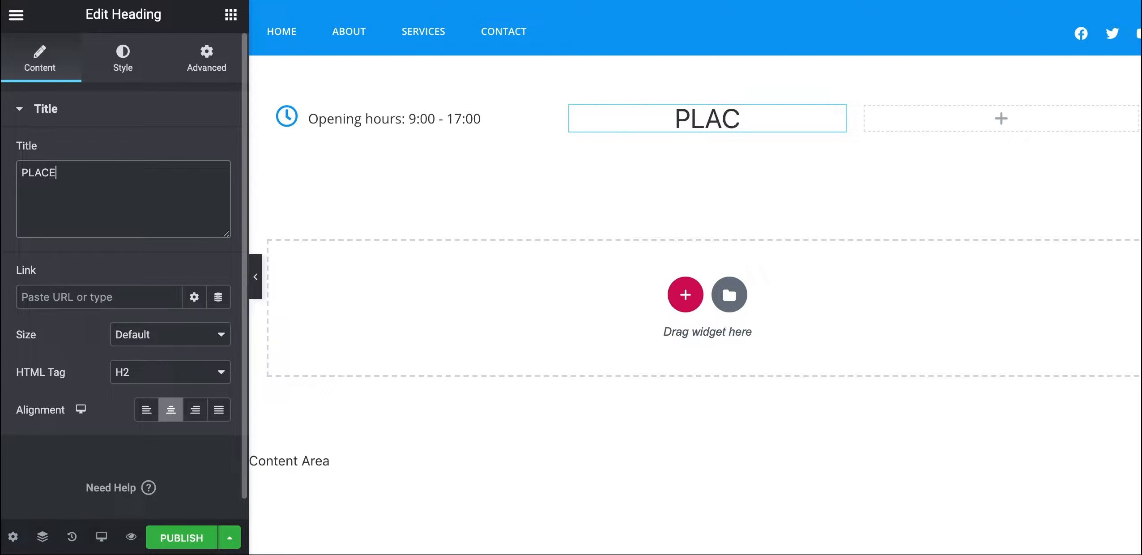
{"action": "type", "text": "HOLDE"}
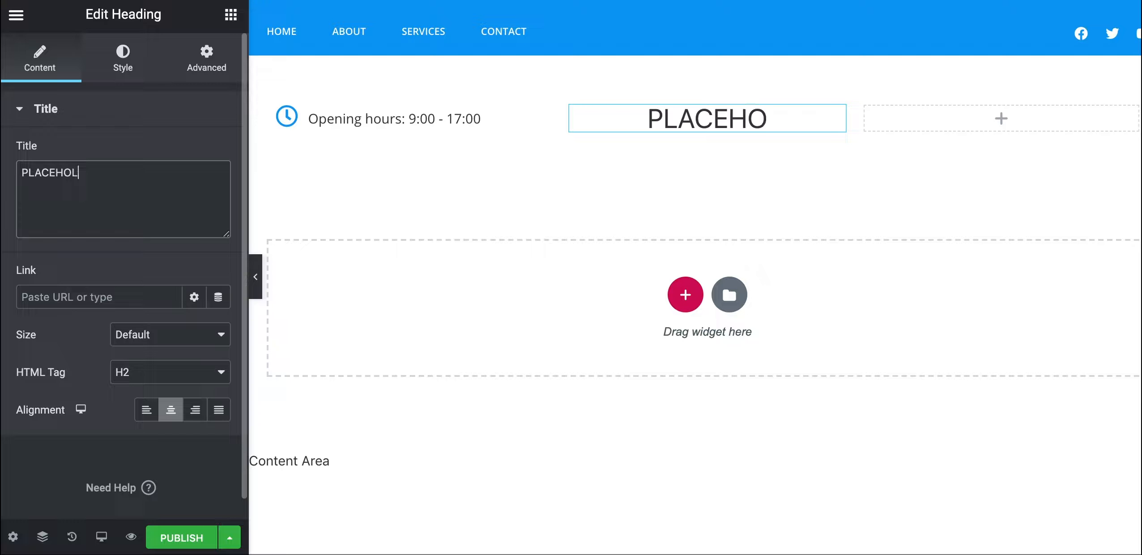
{"action": "type", "text": "R"}
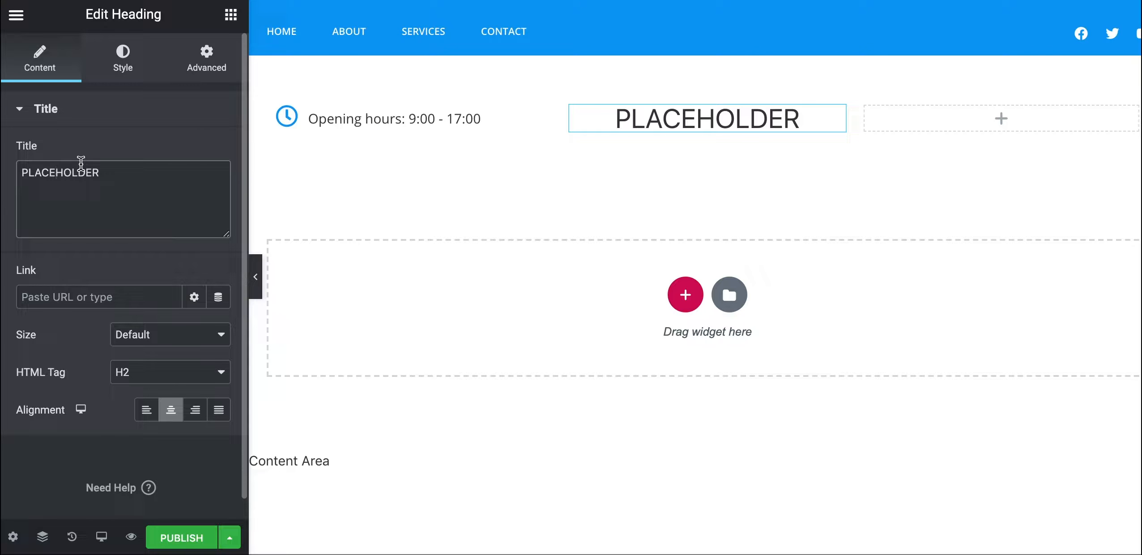
{"action": "key", "text": "Return"}
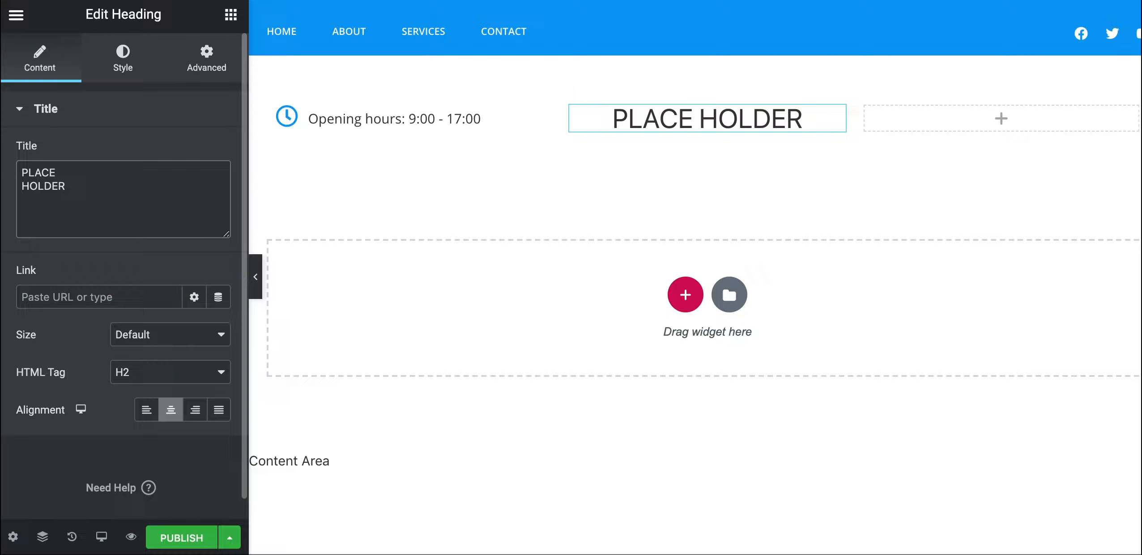
{"action": "key", "text": "BackSpace"}
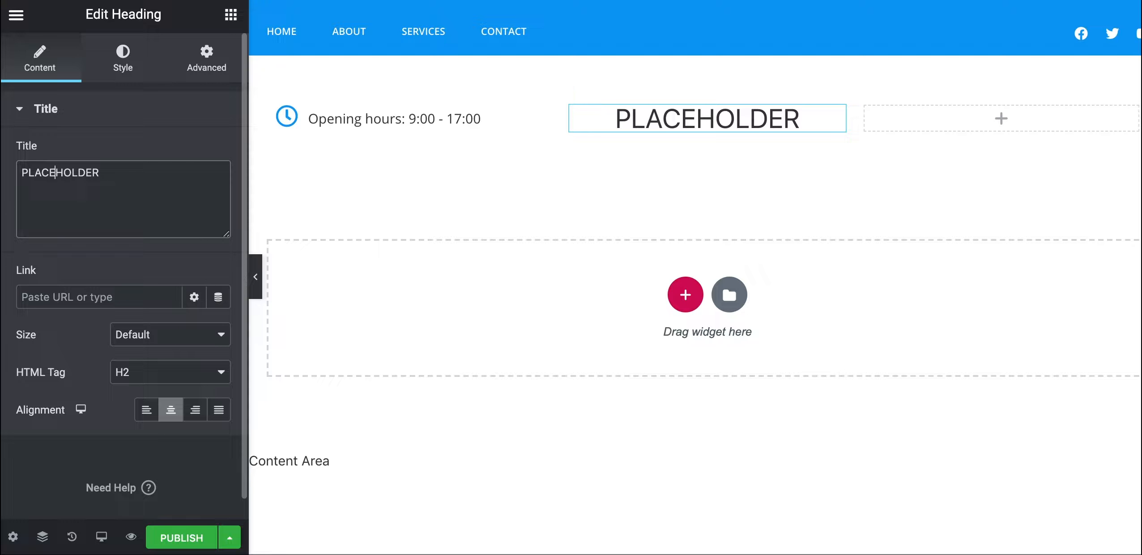
{"action": "type", "text": "<"}
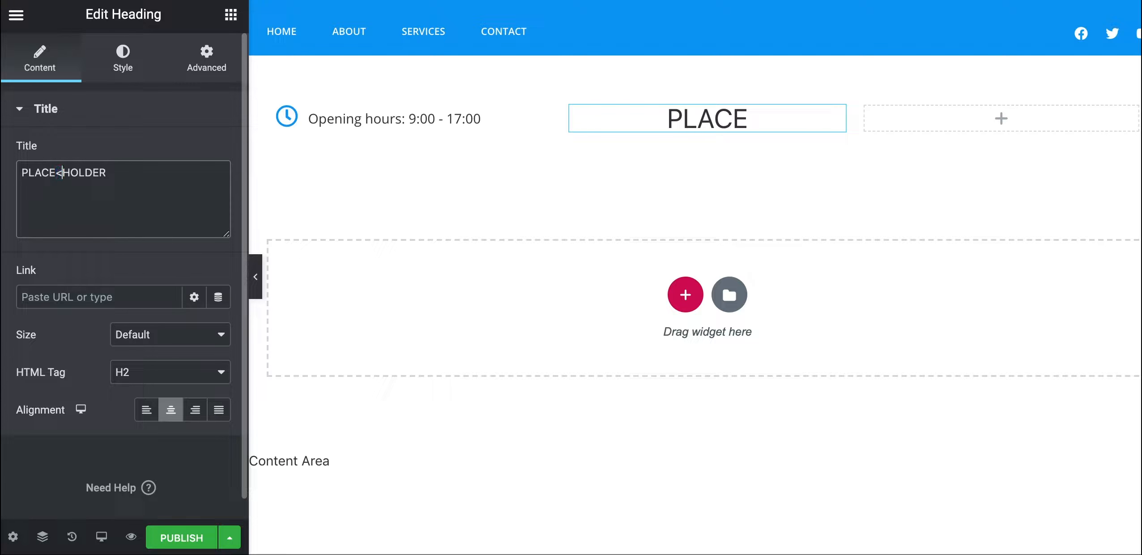
{"action": "type", "text": "B"}
{"action": "key", "text": "BackSpace"}
{"action": "type", "text": "br>"}
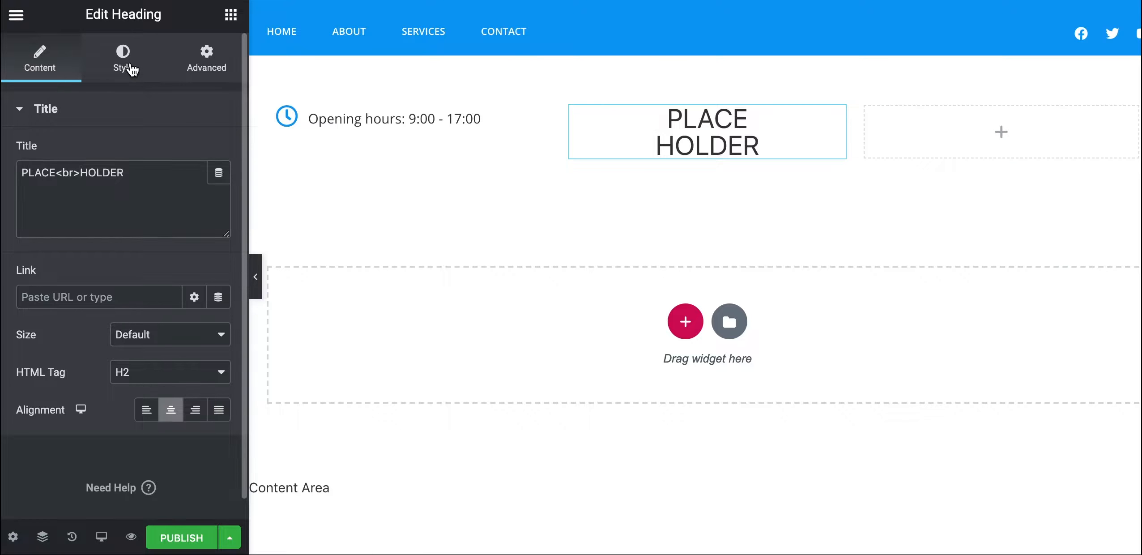
Set the heading typography to Open Sans at font weight 200
{"action": "left_click", "coordinate": [125, 63]}
{"action": "left_click", "coordinate": [218, 191]}
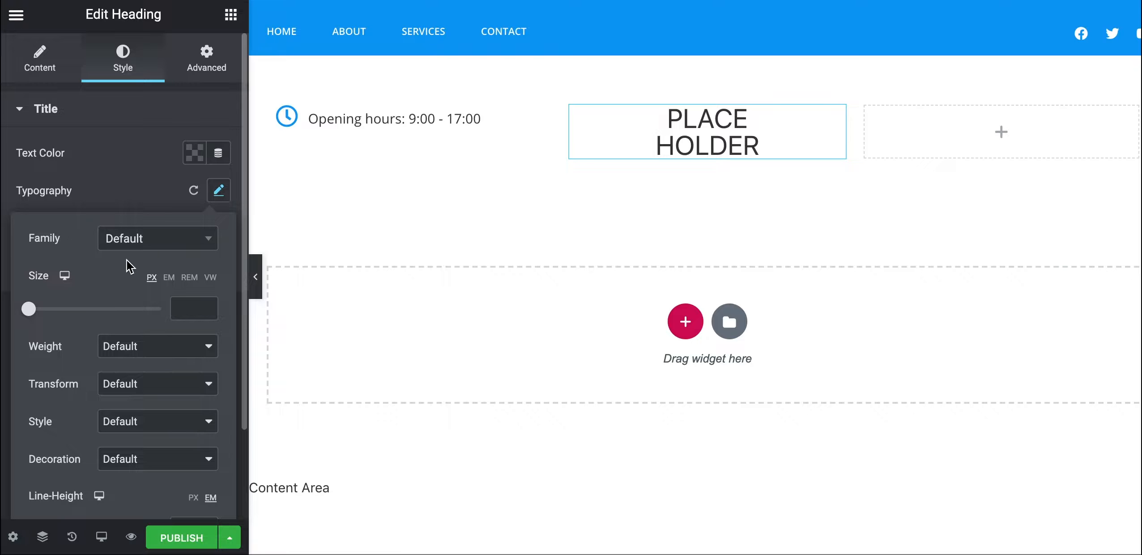
{"action": "left_click", "coordinate": [140, 247]}
{"action": "type", "text": "open"}
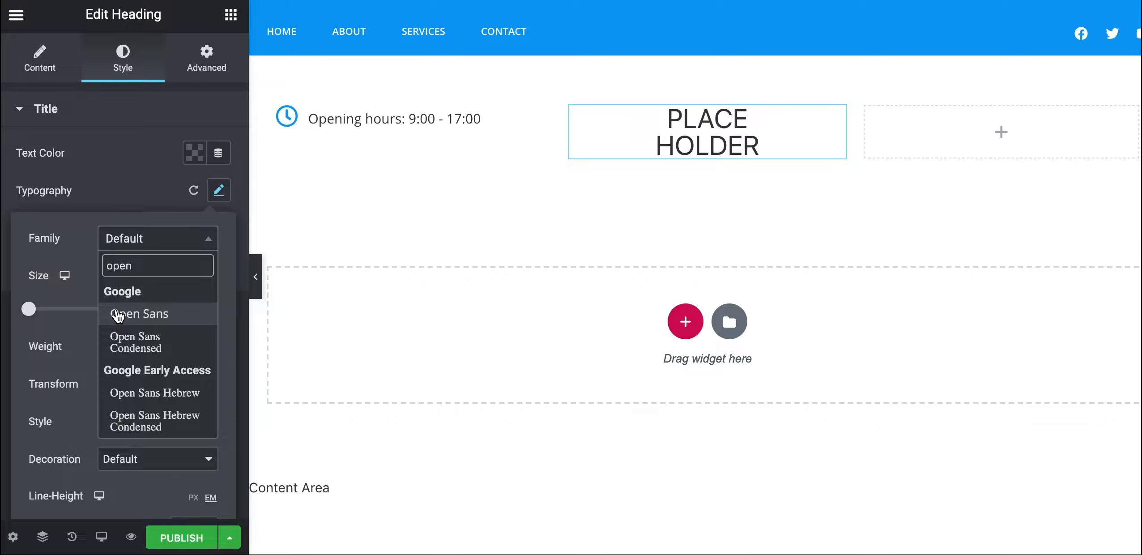
{"action": "left_click", "coordinate": [118, 315]}
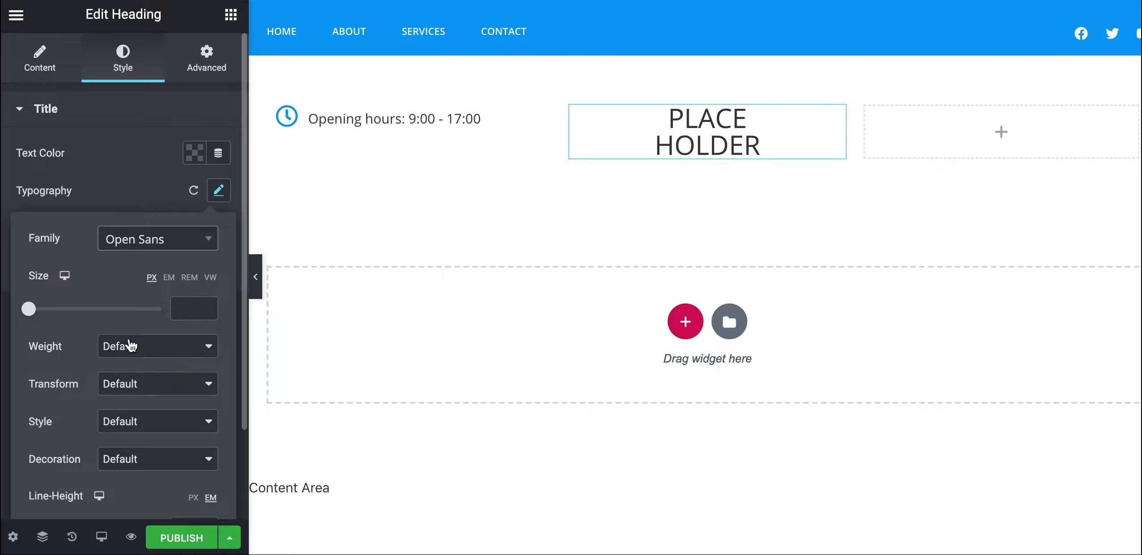
{"action": "left_click", "coordinate": [136, 352]}
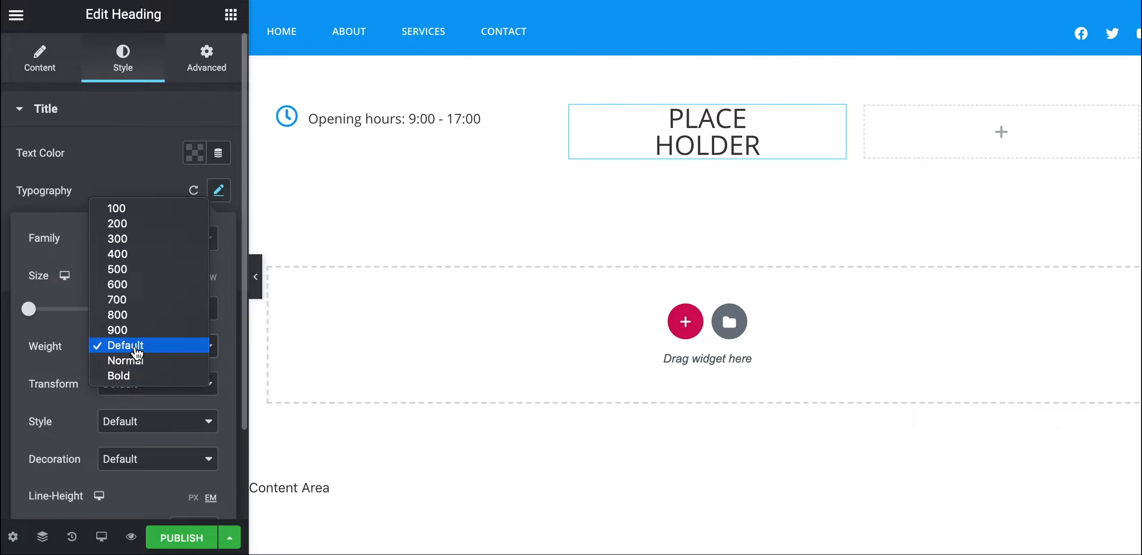
{"action": "left_click", "coordinate": [133, 229]}
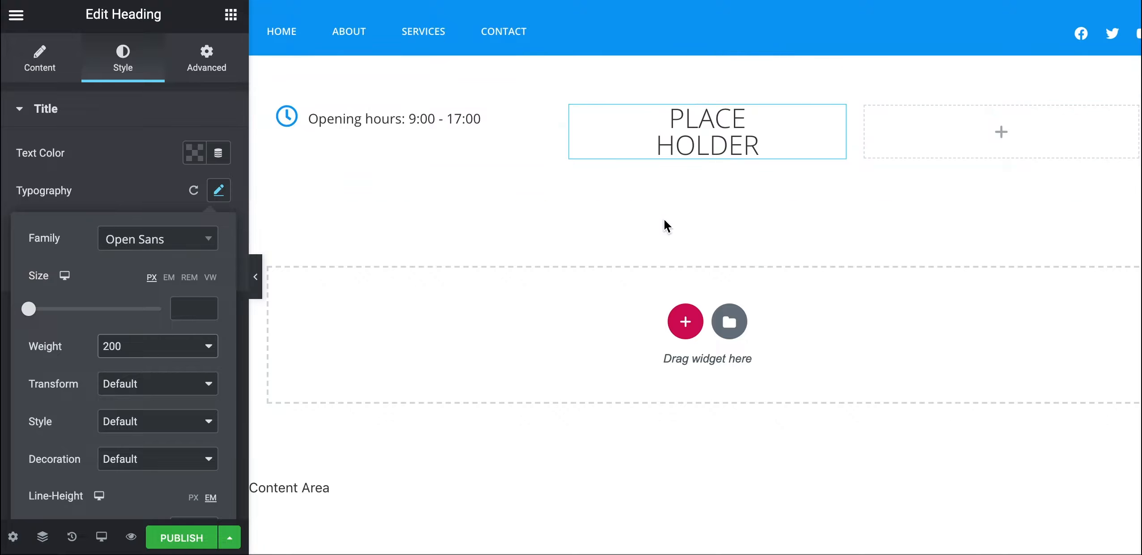
{"action": "left_click", "coordinate": [37, 66]}
{"action": "left_click", "coordinate": [80, 174]}
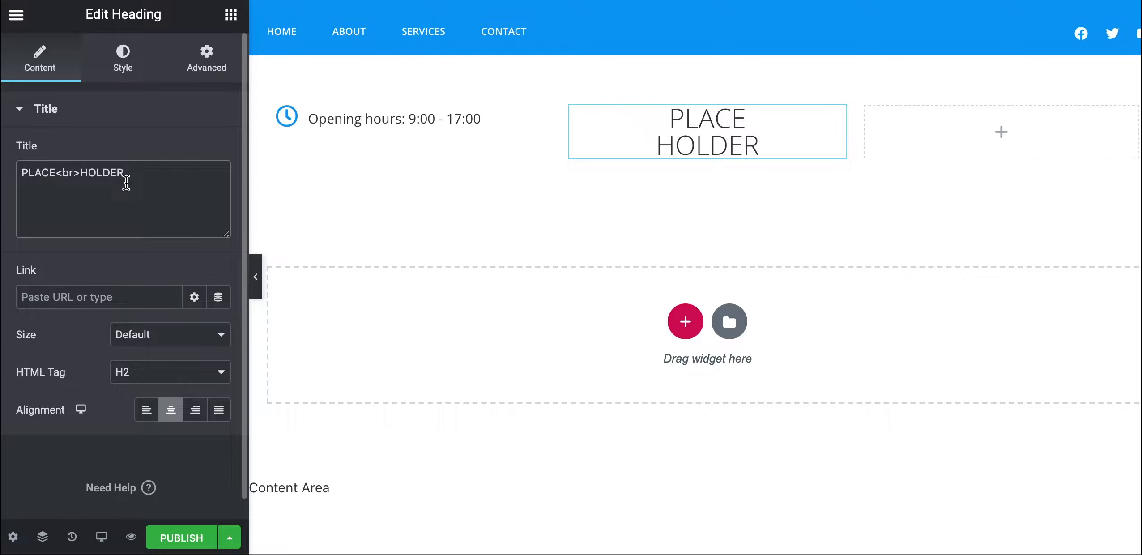
Wrap HOLDER in a span styled font-weight:600 in the heading title
{"action": "type", "text": "<"}
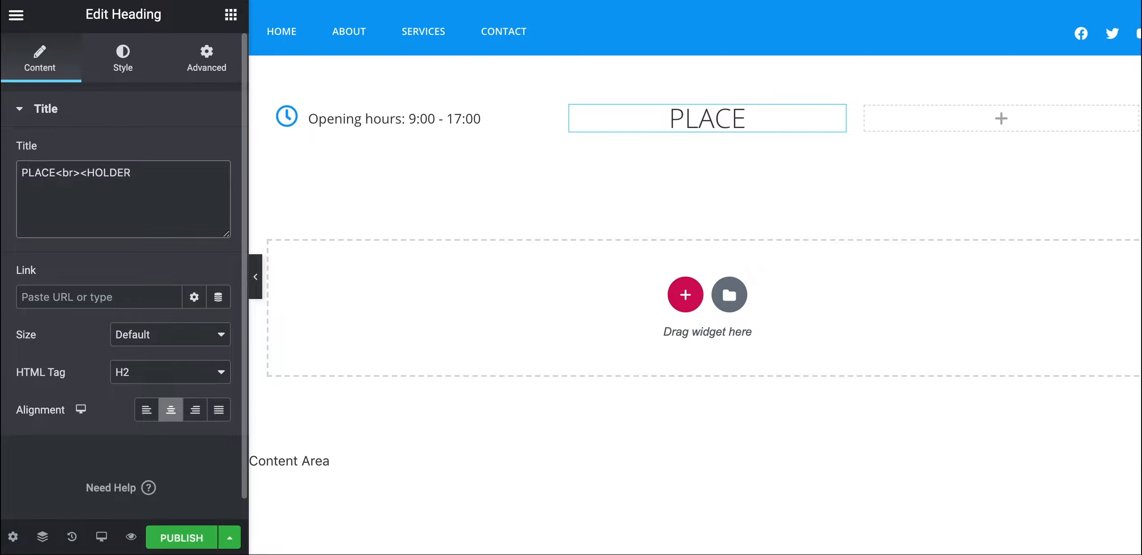
{"action": "type", "text": "span>"}
{"action": "left_click", "coordinate": [182, 177]}
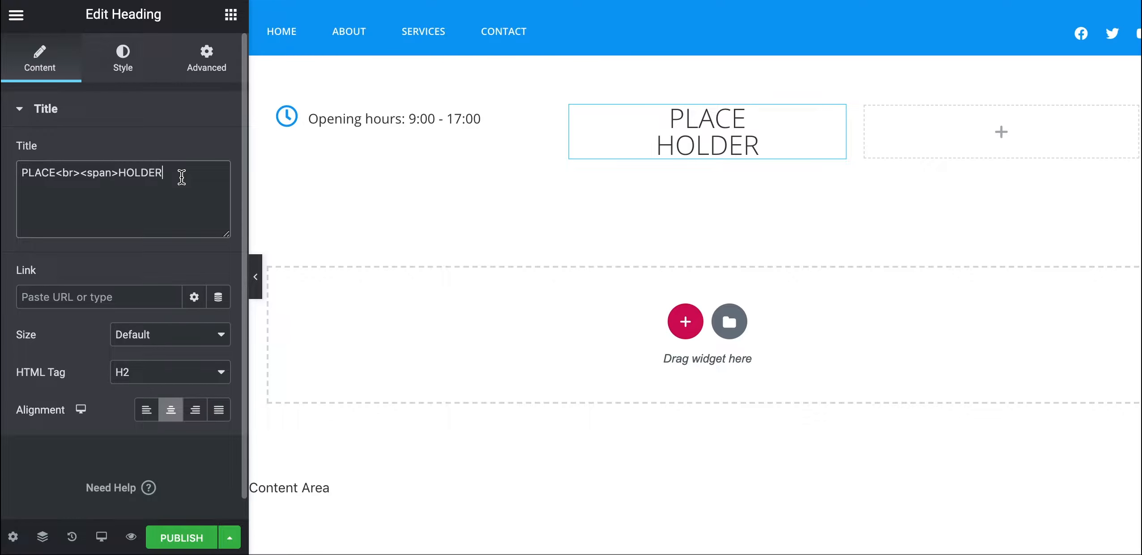
{"action": "type", "text": "<"}
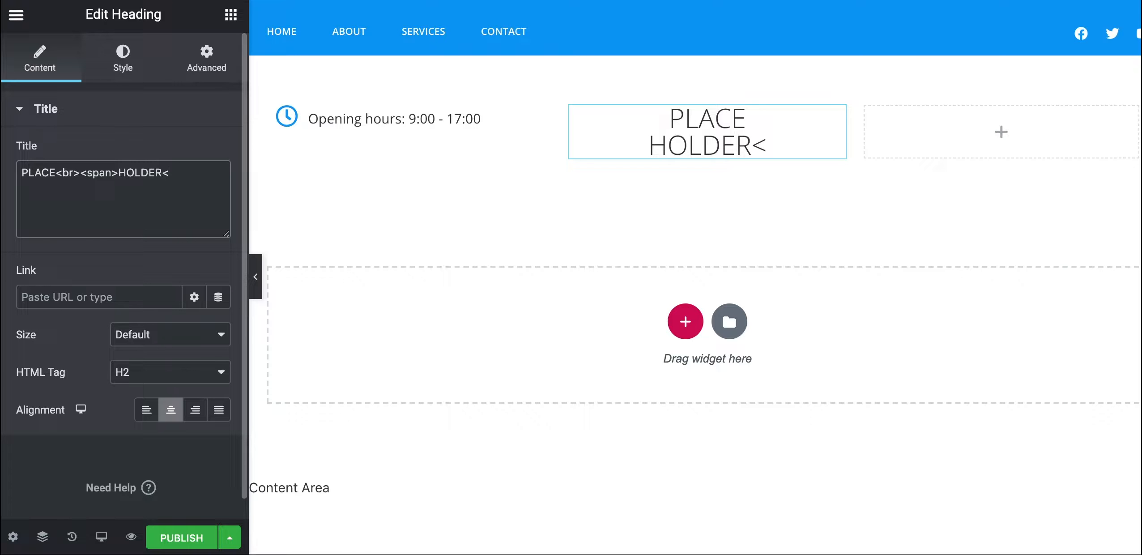
{"action": "type", "text": "/span>"}
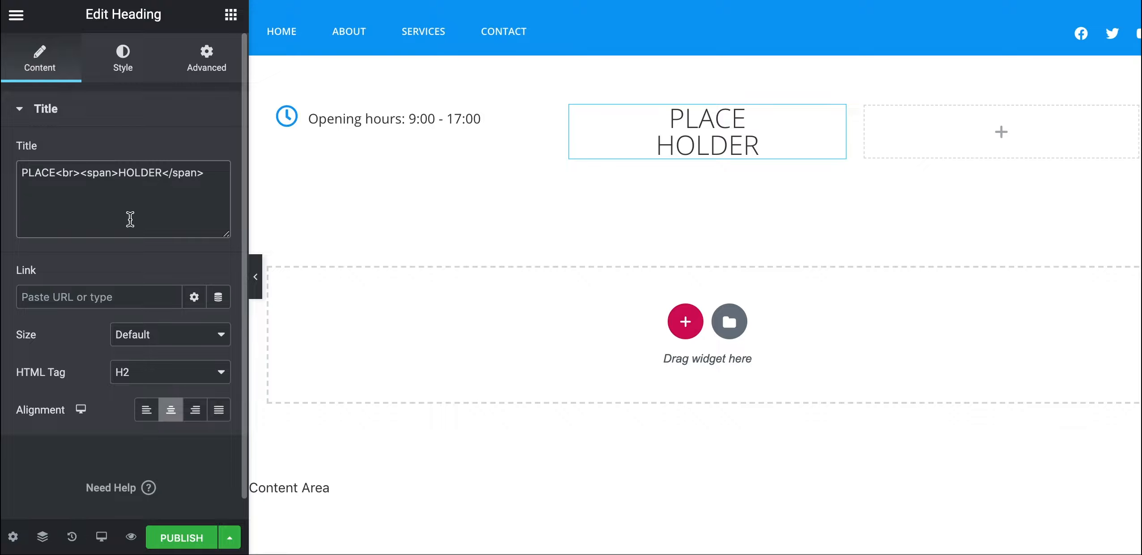
{"action": "left_click", "coordinate": [113, 173]}
{"action": "type", "text": "styl"}
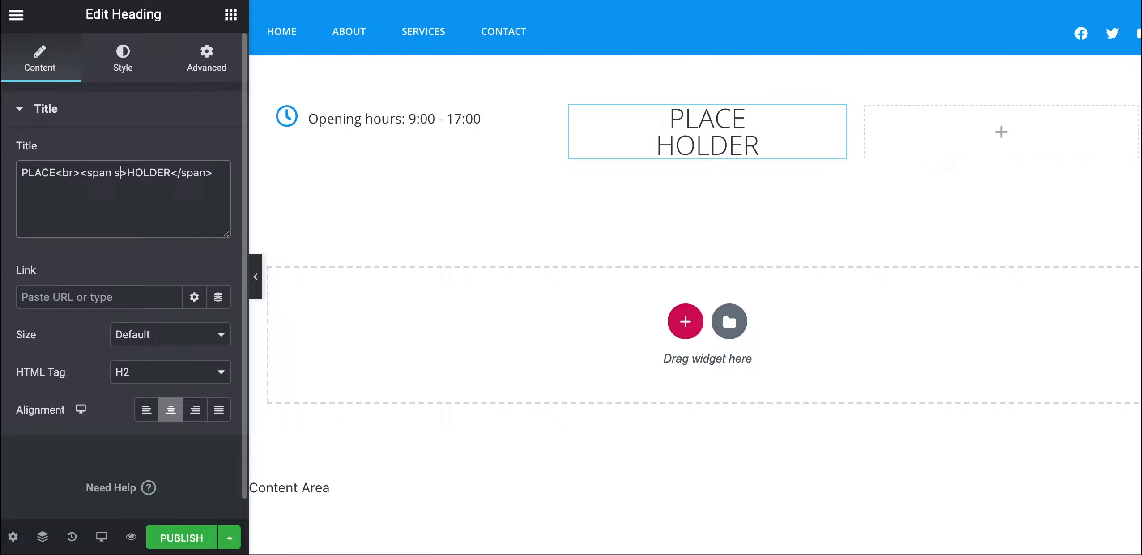
{"action": "type", "text": "e=\""}
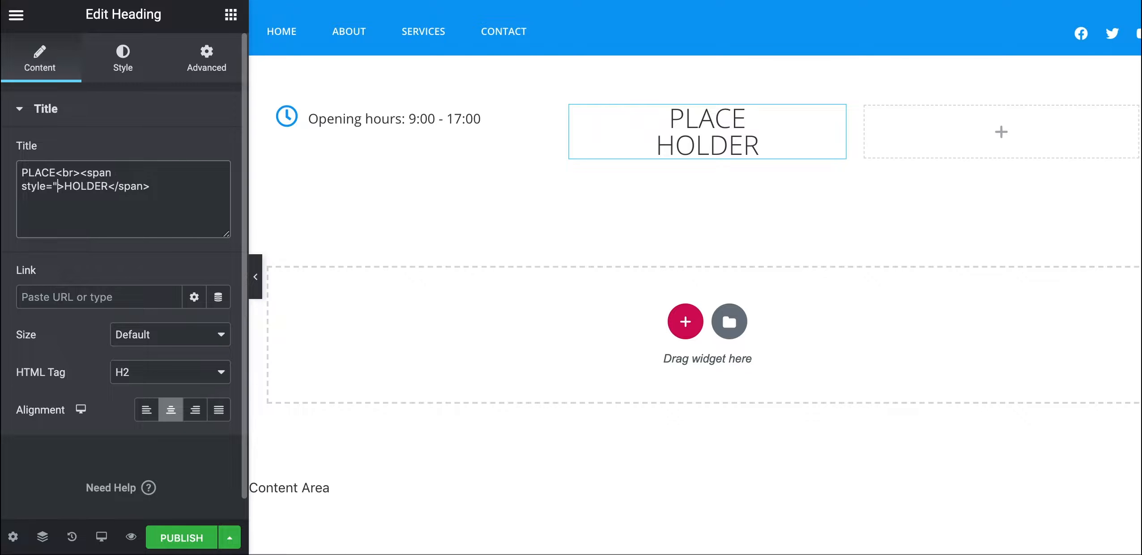
{"action": "type", "text": "\""}
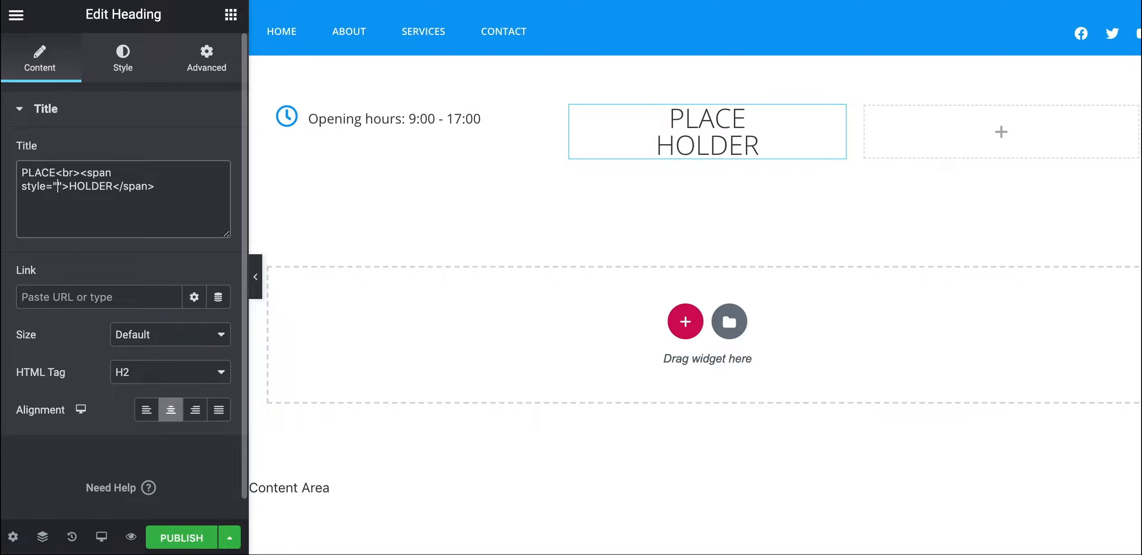
{"action": "type", "text": "font-weig"}
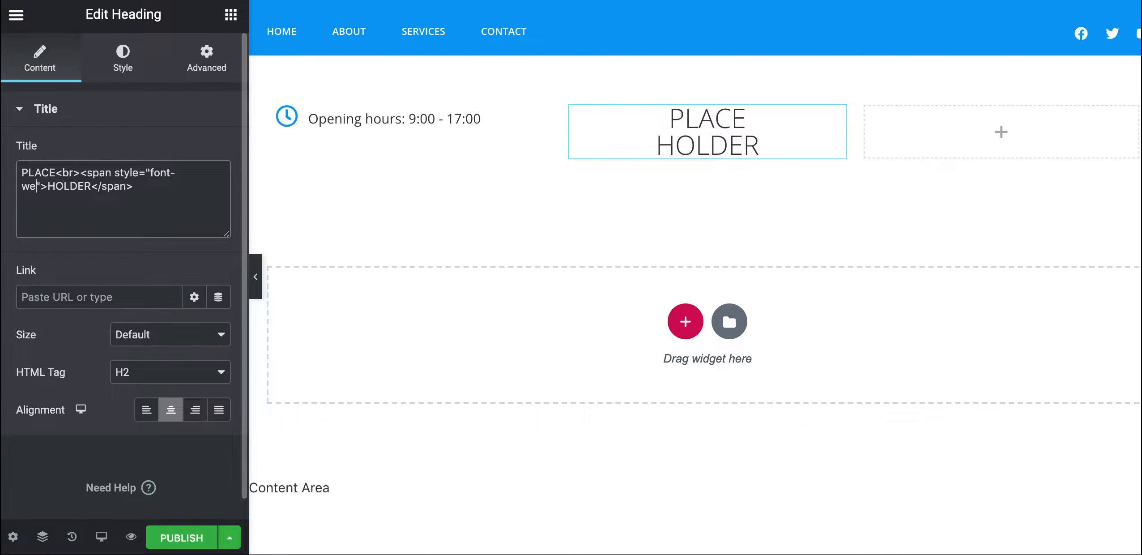
{"action": "type", "text": "ht:"}
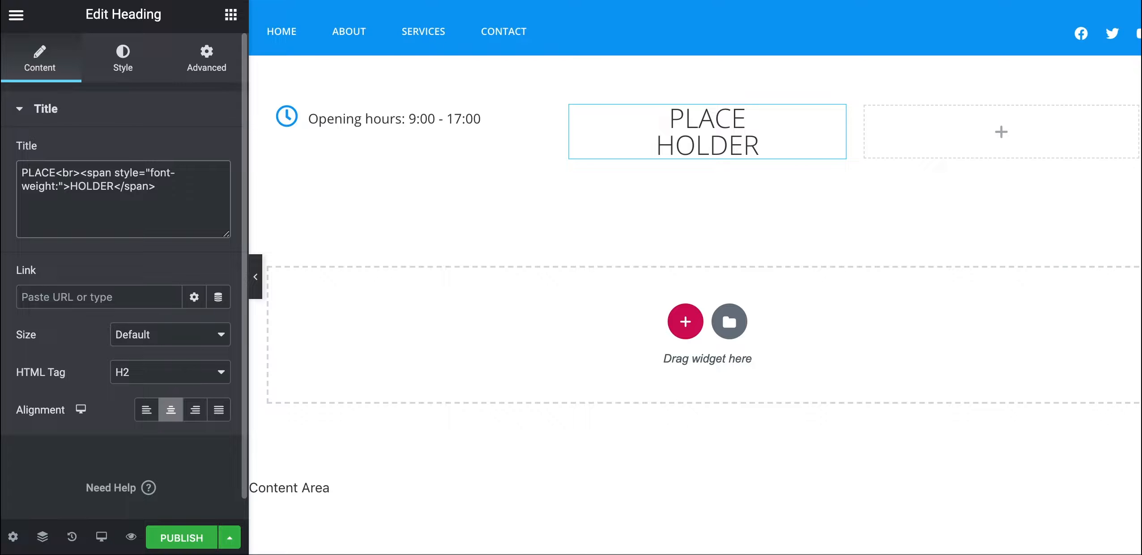
{"action": "type", "text": "600"}
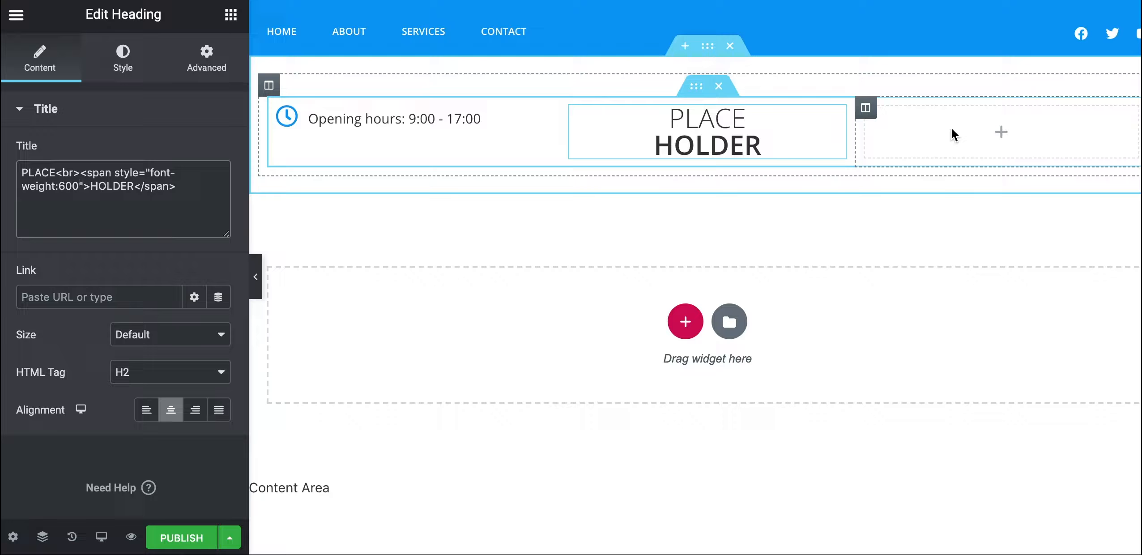
Copy the Opening hours icon list and paste it into the empty right column
{"action": "right_click", "coordinate": [351, 124]}
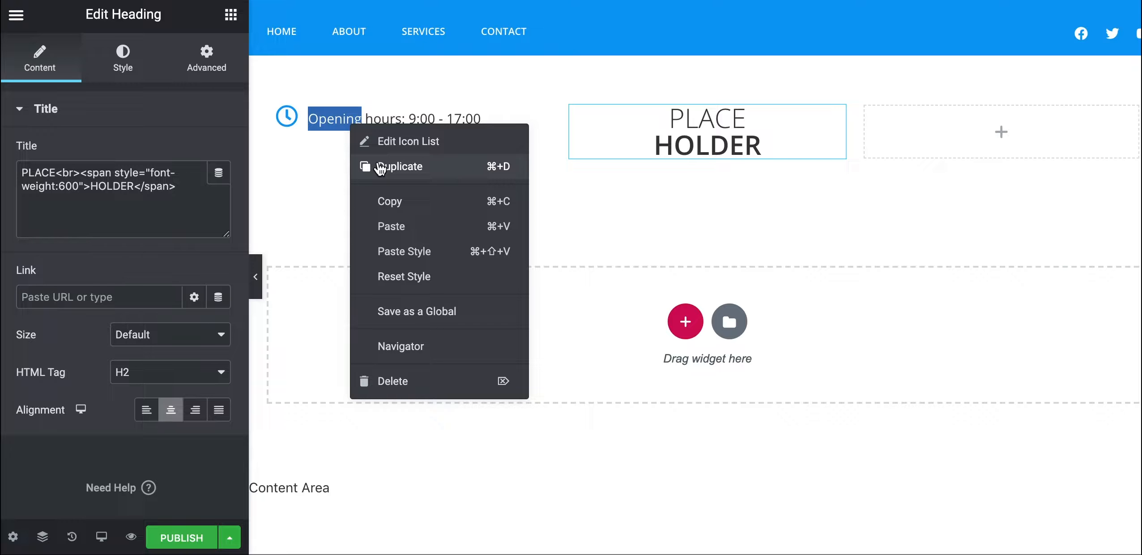
{"action": "left_click", "coordinate": [383, 202]}
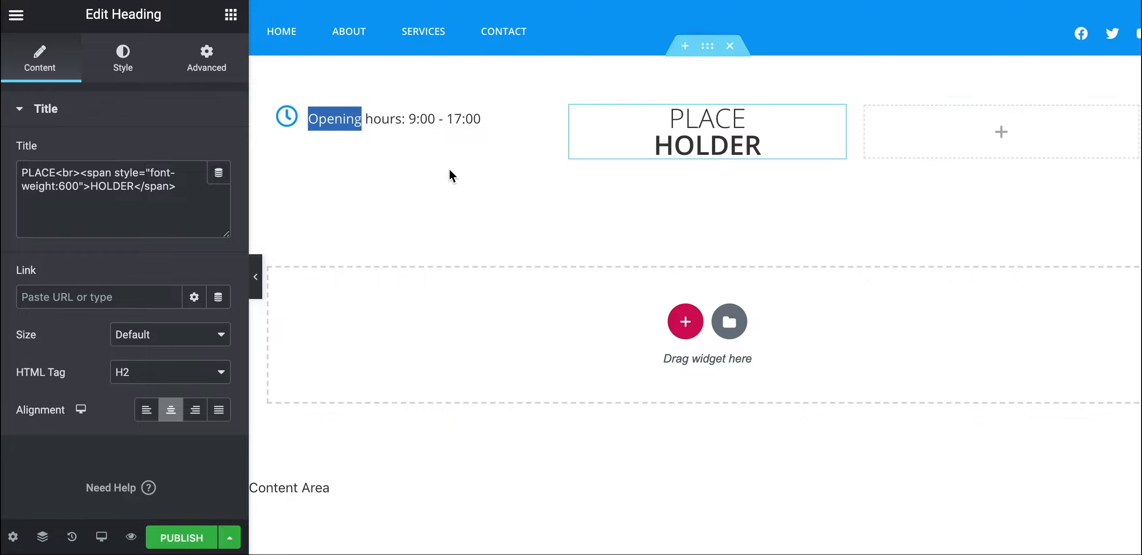
{"action": "right_click", "coordinate": [907, 121]}
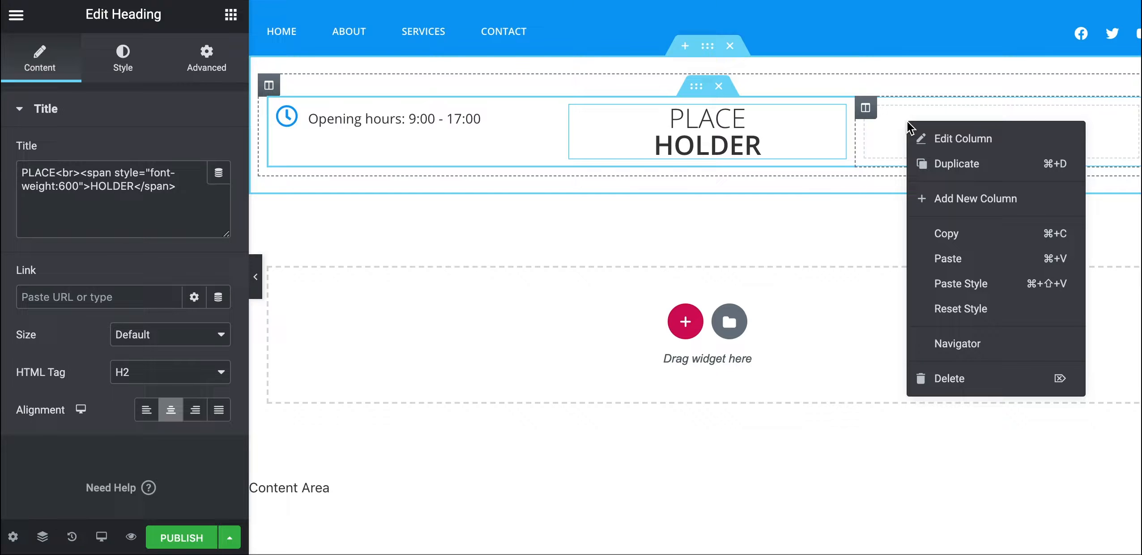
{"action": "left_click", "coordinate": [941, 260]}
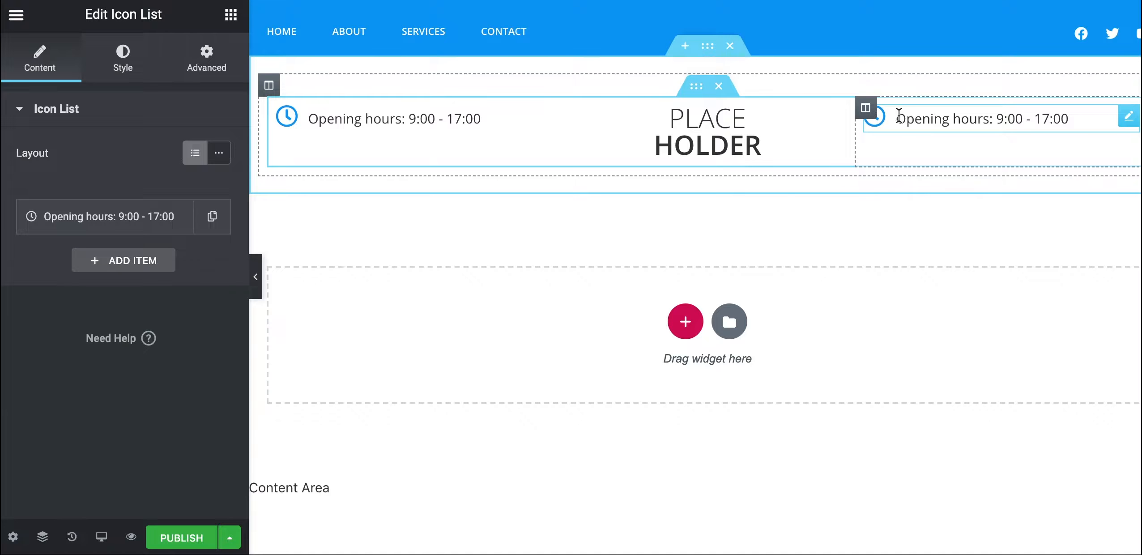
Swap the copied item's clock for the Envelope icon and replace its text with a placeholder email address
{"action": "left_click", "coordinate": [122, 59]}
{"action": "left_click", "coordinate": [45, 67]}
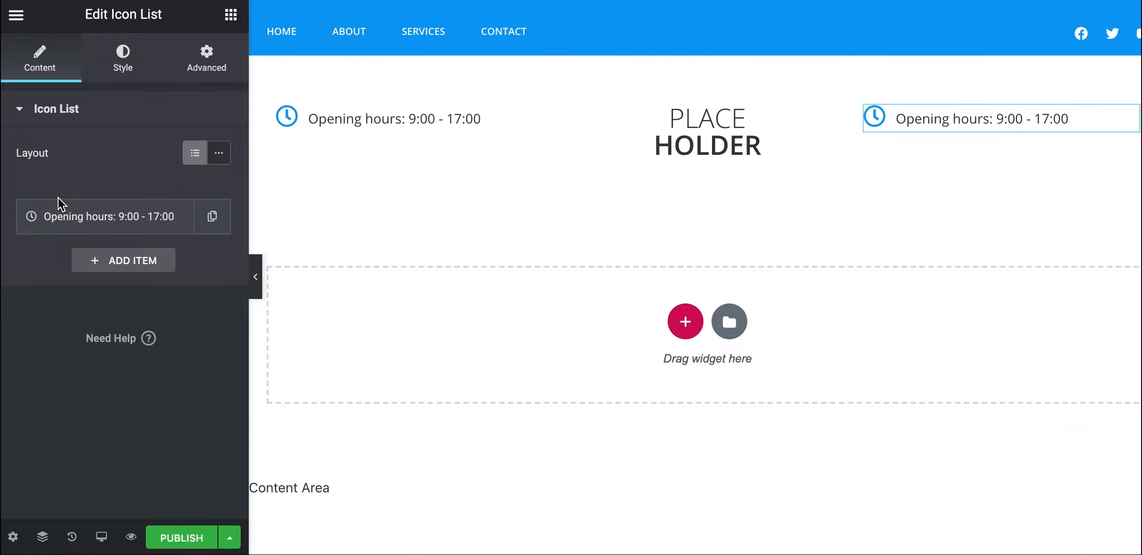
{"action": "left_click", "coordinate": [85, 224]}
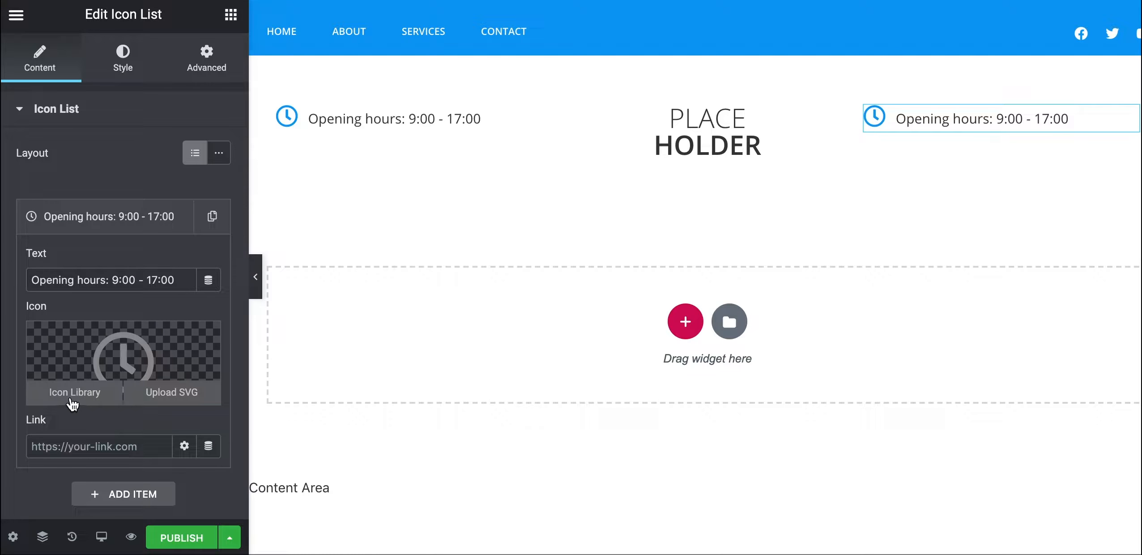
{"action": "left_click", "coordinate": [74, 392]}
{"action": "left_click", "coordinate": [414, 80]}
{"action": "type", "text": "env"}
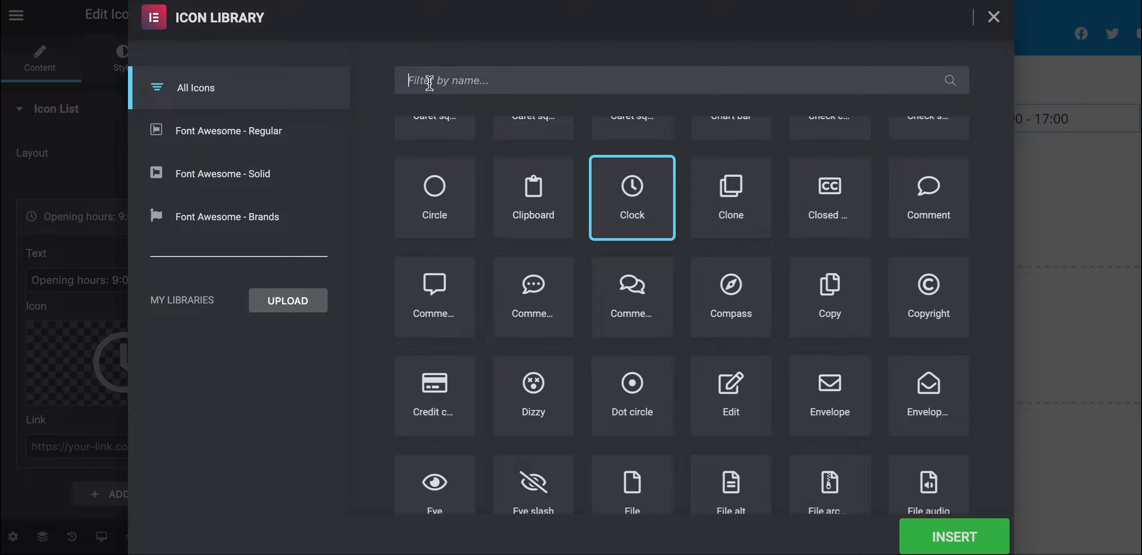
{"action": "type", "text": "elop"}
{"action": "left_click", "coordinate": [446, 192]}
{"action": "left_click", "coordinate": [446, 193]}
{"action": "left_click", "coordinate": [927, 535]}
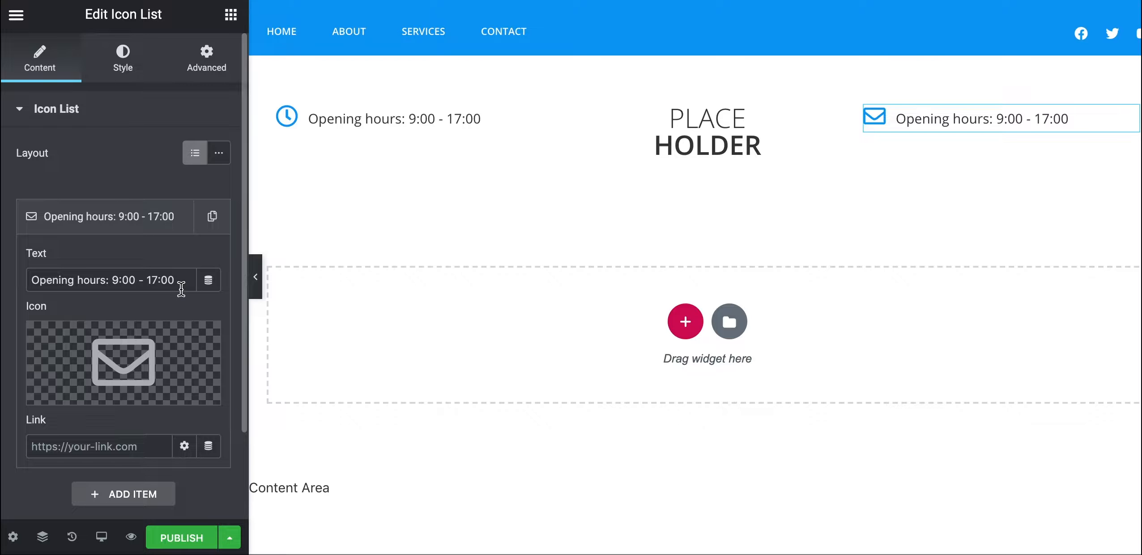
{"action": "left_click_drag", "start_coordinate": [175, 280], "coordinate": [26, 276]}
{"action": "type", "text": "info"}
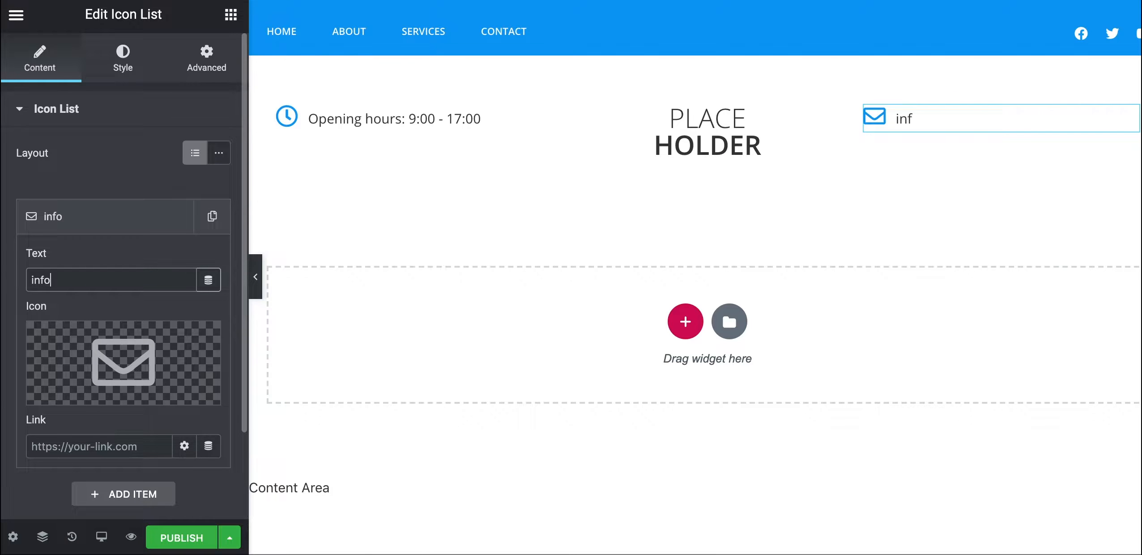
{"action": "type", "text": "@email.com"}
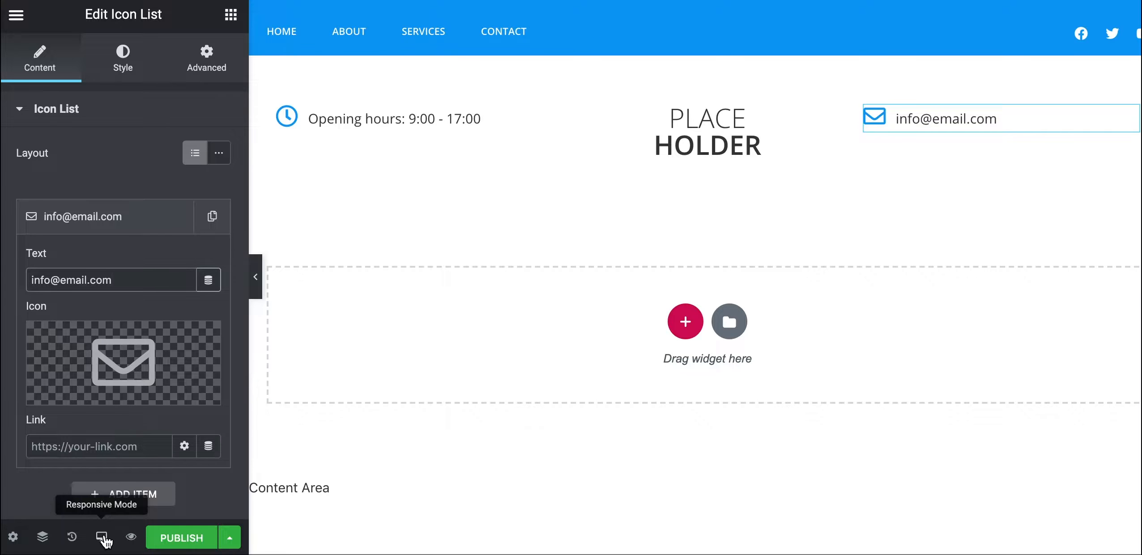
Switch the editor preview to mobile size
{"action": "left_click", "coordinate": [103, 536]}
{"action": "left_click", "coordinate": [111, 508]}
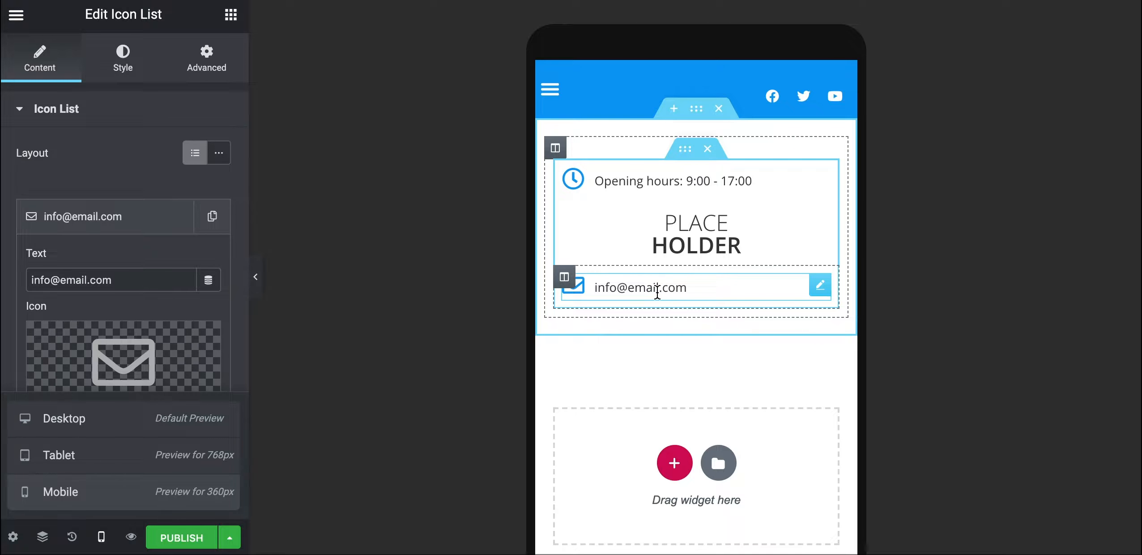
{"action": "left_click", "coordinate": [613, 288]}
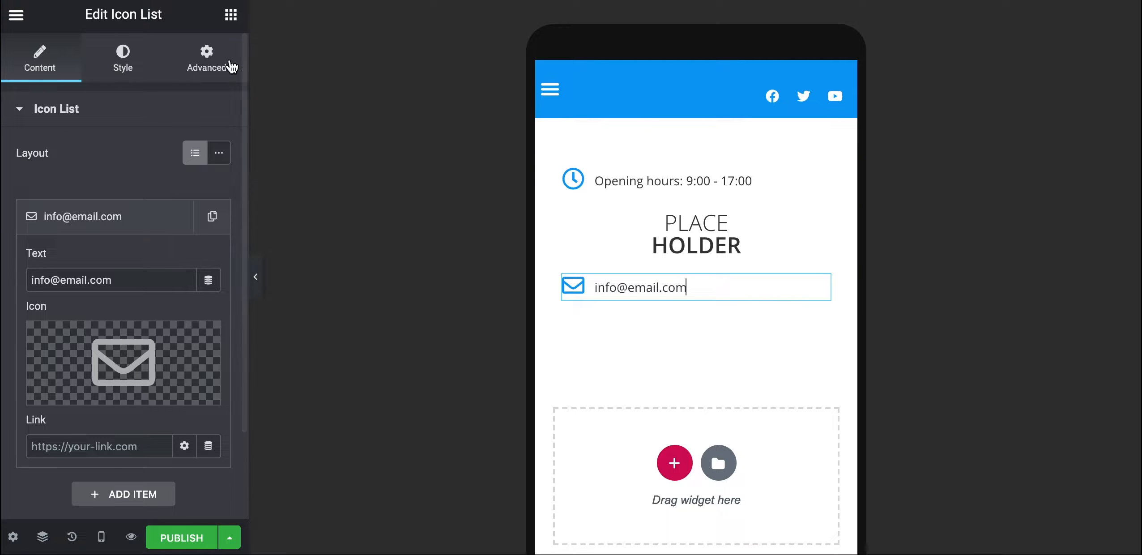
Turn on Hide On Mobile for the email list in its Advanced responsive settings
{"action": "left_click", "coordinate": [206, 64]}
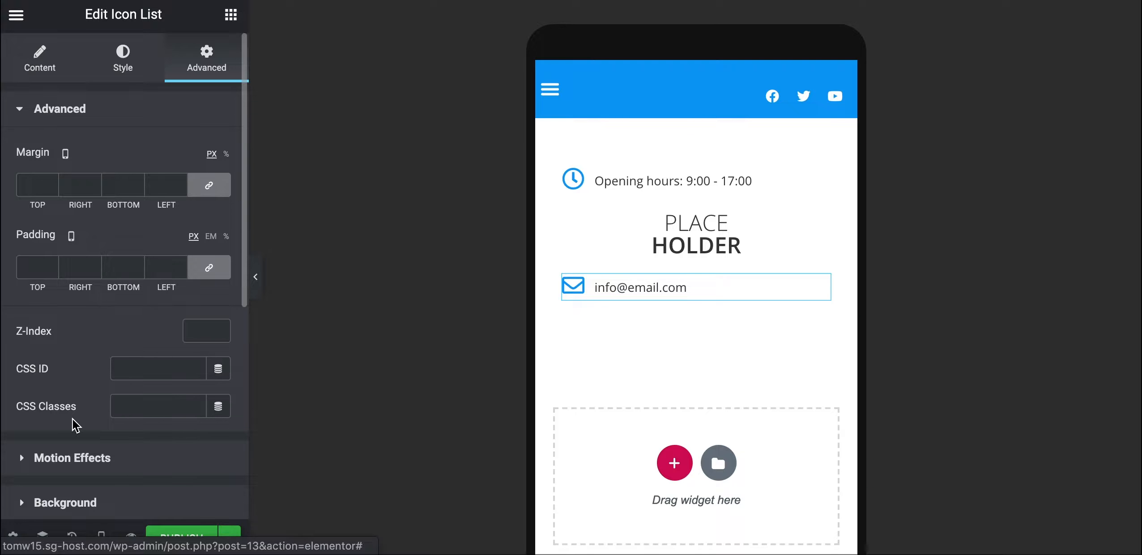
{"action": "scroll", "coordinate": [75, 425], "scroll_direction": "down", "scroll_amount": 5}
{"action": "scroll", "coordinate": [74, 426], "scroll_direction": "down", "scroll_amount": 1}
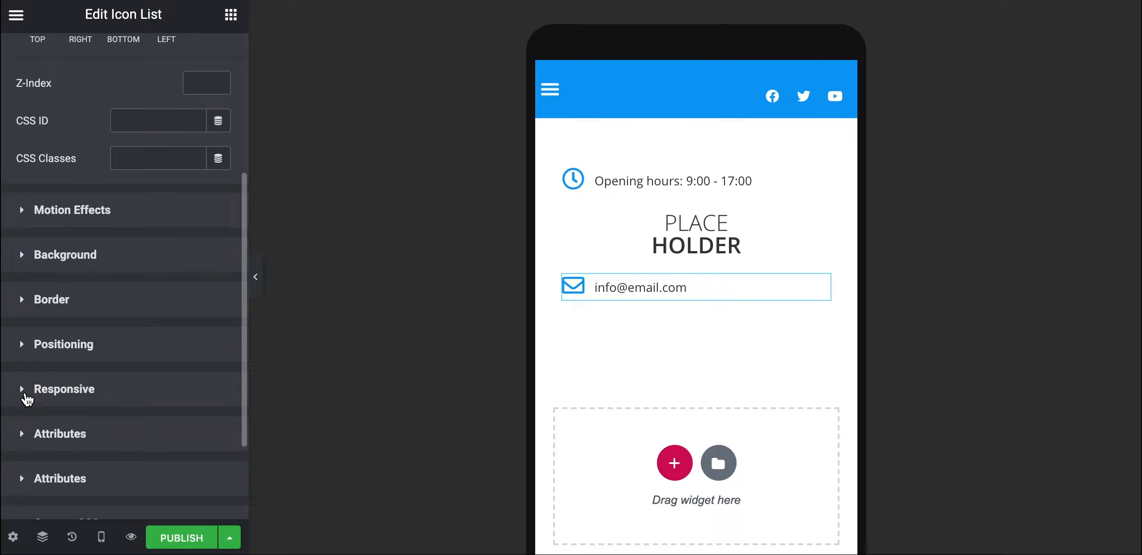
{"action": "left_click", "coordinate": [27, 393]}
{"action": "scroll", "coordinate": [51, 403], "scroll_direction": "down", "scroll_amount": 1}
{"action": "left_click", "coordinate": [201, 438]}
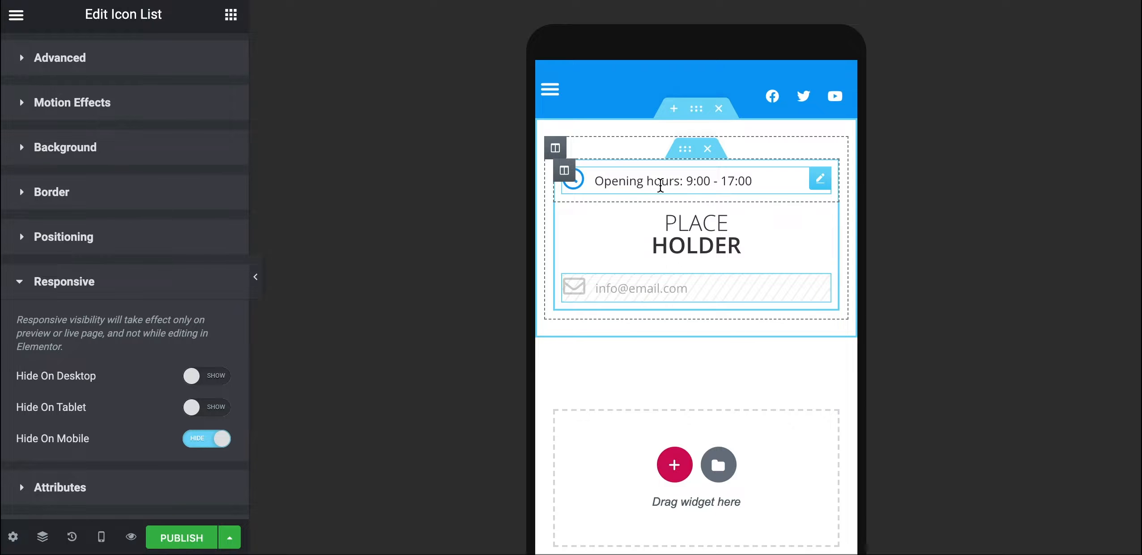
Set the opening hours and logo columns to 50% width on mobile
{"action": "left_click", "coordinate": [564, 170]}
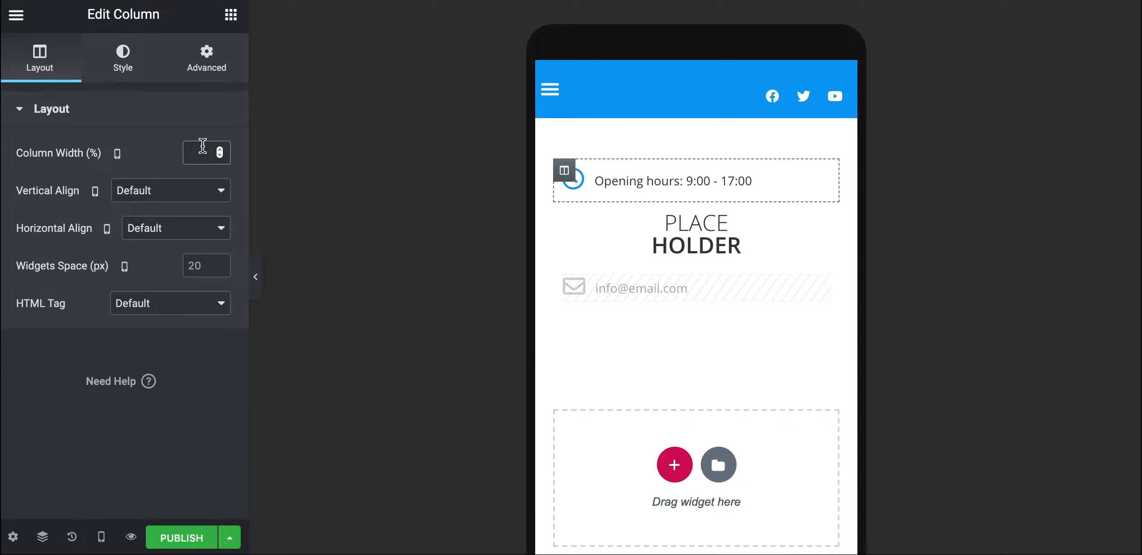
{"action": "type", "text": "40"}
{"action": "key", "text": "BackSpace"}
{"action": "key", "text": "BackSpace"}
{"action": "type", "text": "50"}
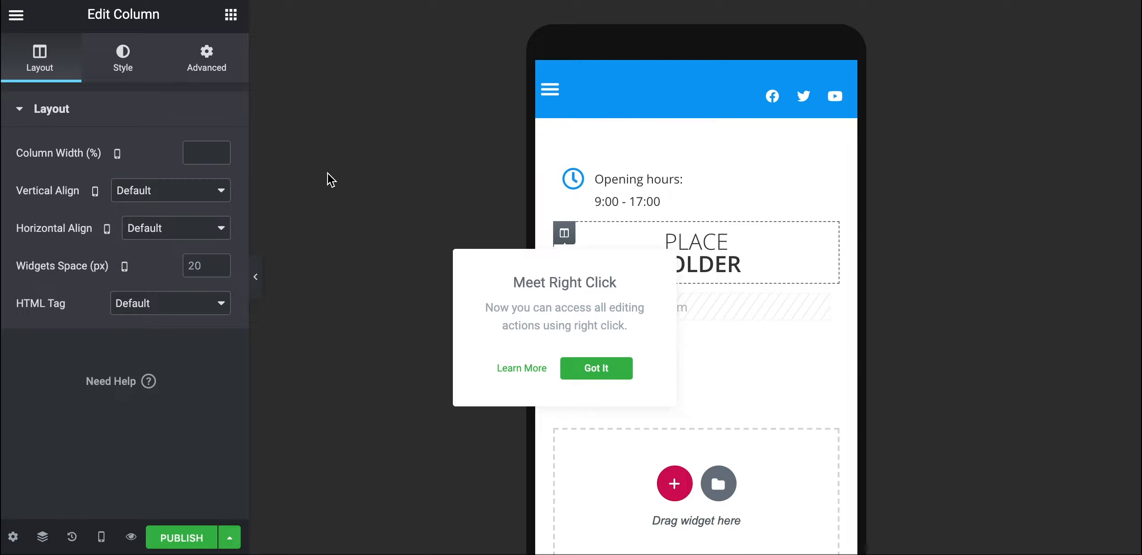
{"action": "left_click", "coordinate": [192, 153]}
{"action": "key", "text": "BackSpace"}
{"action": "type", "text": "0"}
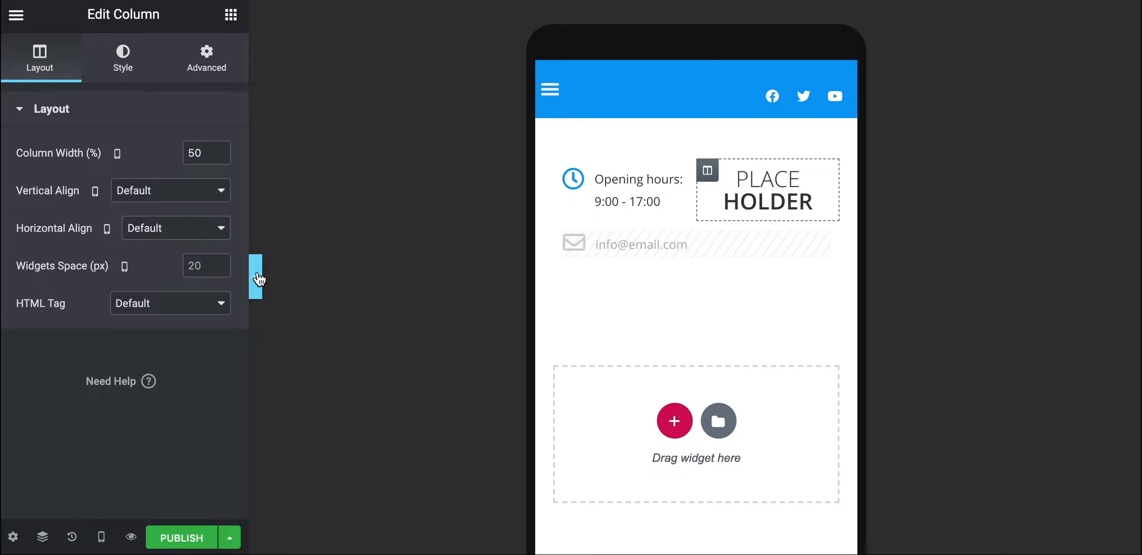
Preview the mobile layout with the panel collapsed, then return to desktop preview
{"action": "left_click", "coordinate": [255, 278]}
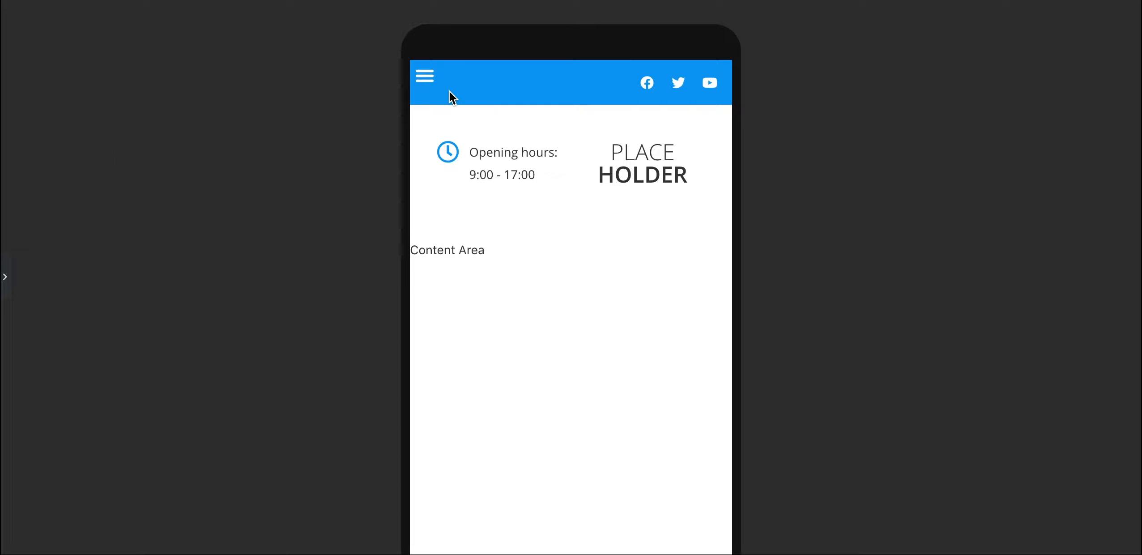
{"action": "left_click", "coordinate": [6, 277]}
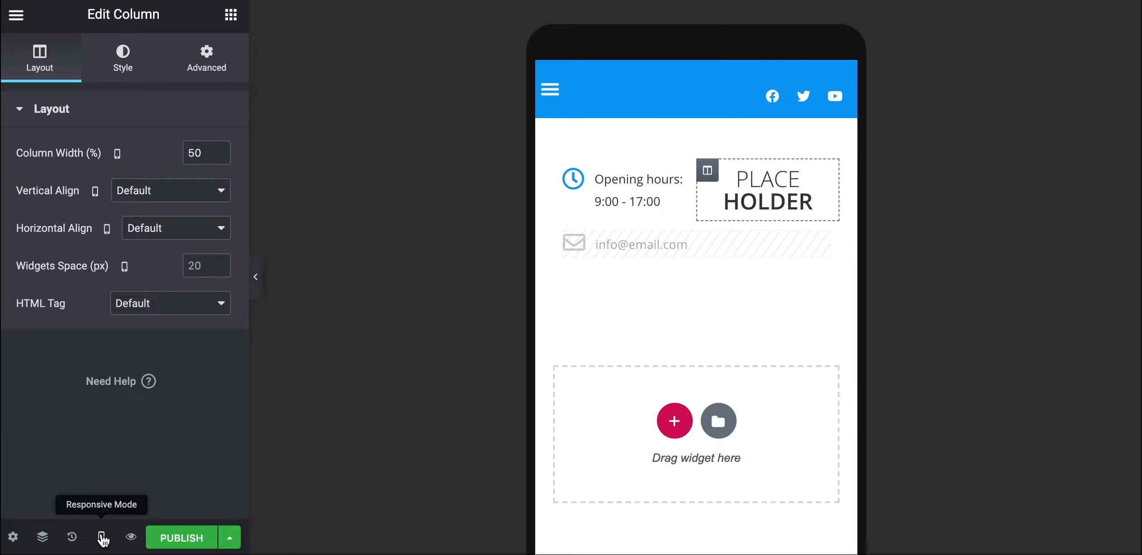
{"action": "left_click", "coordinate": [102, 537]}
{"action": "left_click", "coordinate": [84, 435]}
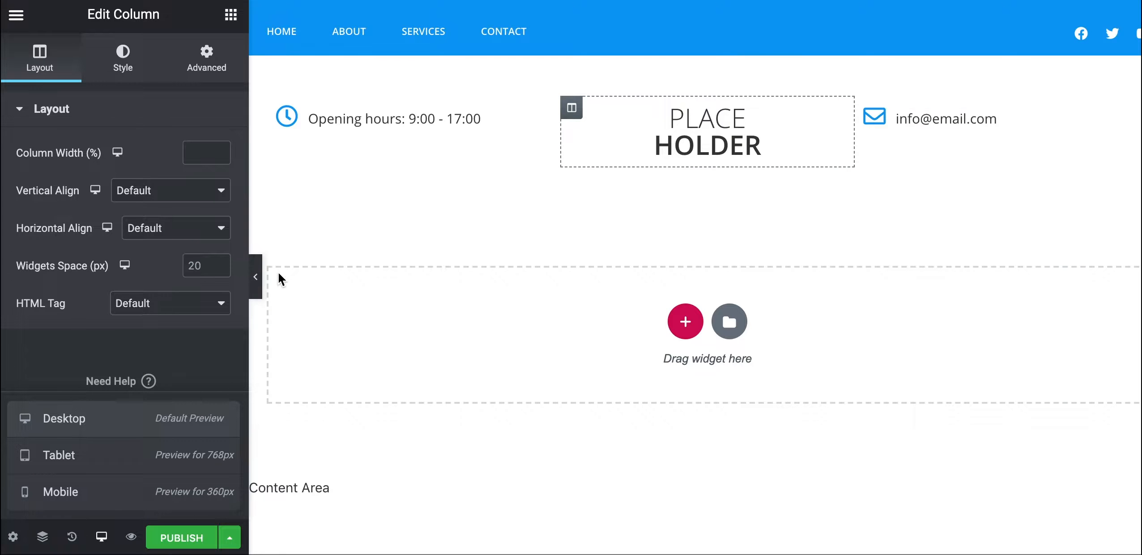
Preview the header full width and inspect the header section's border settings
{"action": "left_click", "coordinate": [255, 277]}
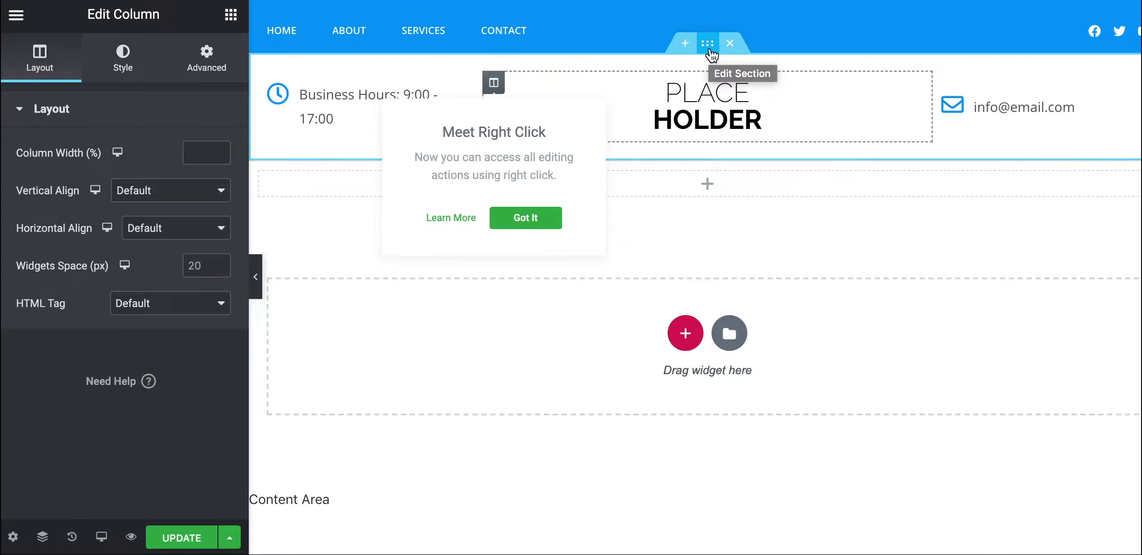
{"action": "left_click", "coordinate": [709, 47]}
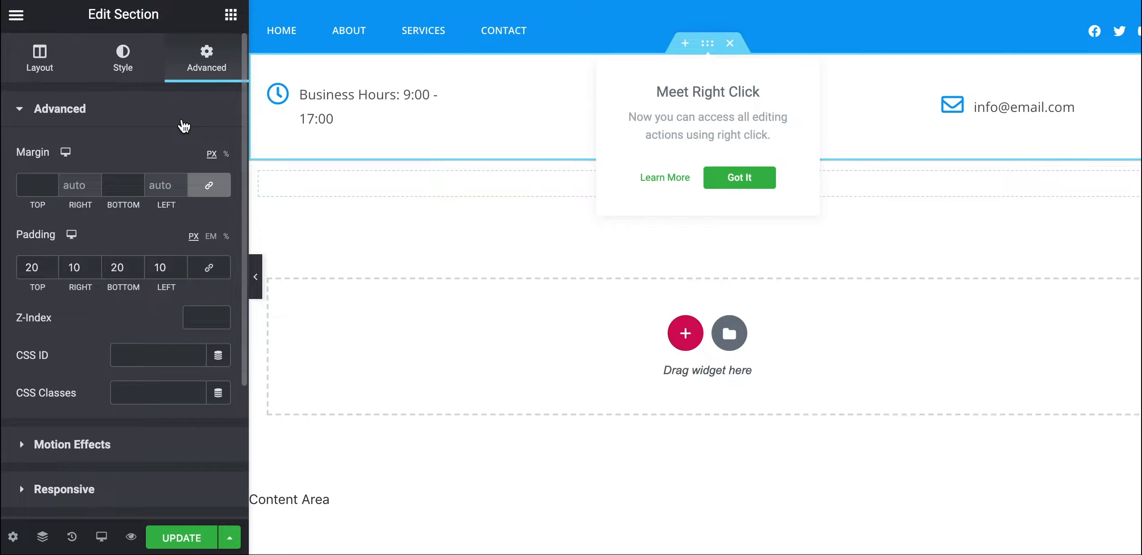
{"action": "left_click", "coordinate": [125, 60]}
{"action": "scroll", "coordinate": [87, 383], "scroll_direction": "down", "scroll_amount": 3}
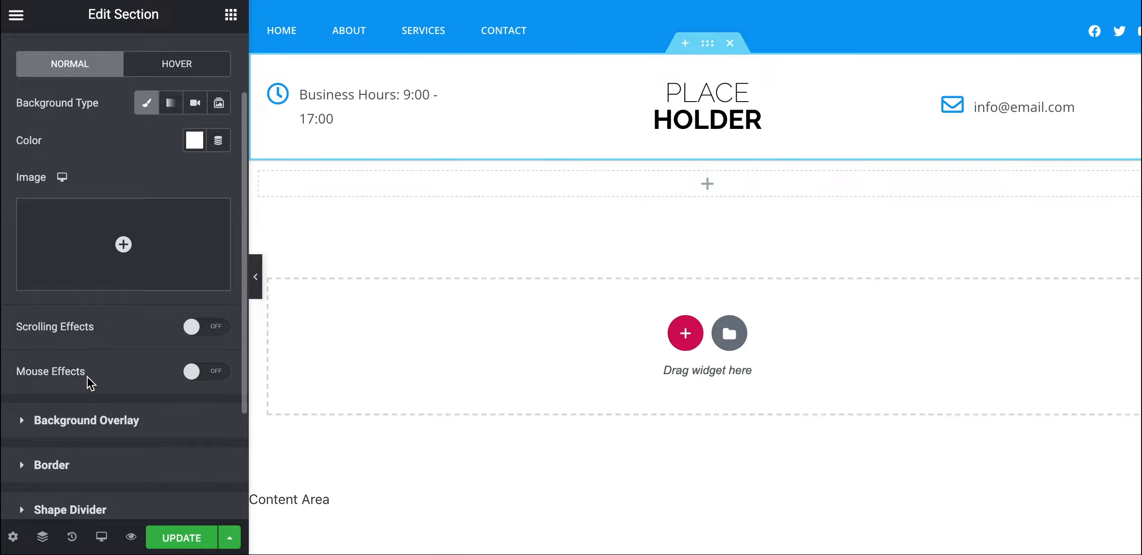
{"action": "scroll", "coordinate": [89, 384], "scroll_direction": "down", "scroll_amount": 2}
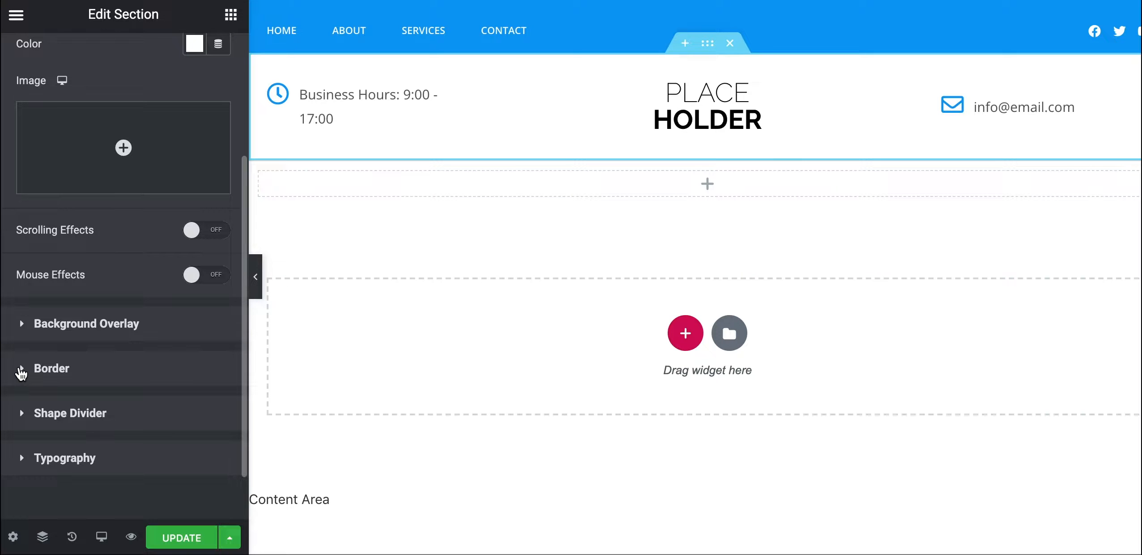
{"action": "left_click", "coordinate": [21, 369]}
{"action": "scroll", "coordinate": [99, 392], "scroll_direction": "down", "scroll_amount": 2}
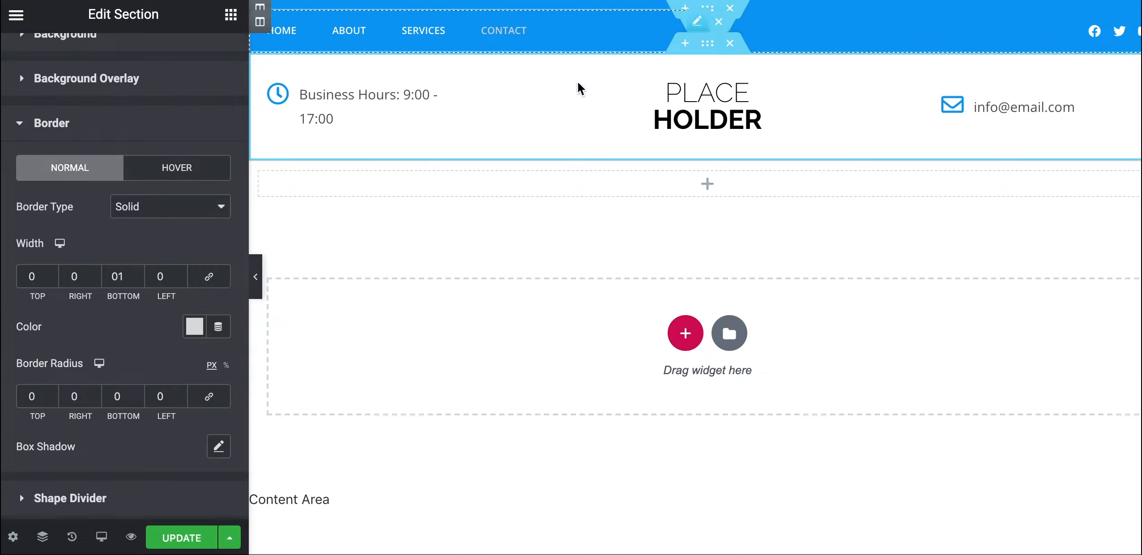
Collapse the editing panel and reopen it beside the page
{"action": "left_click", "coordinate": [257, 280]}
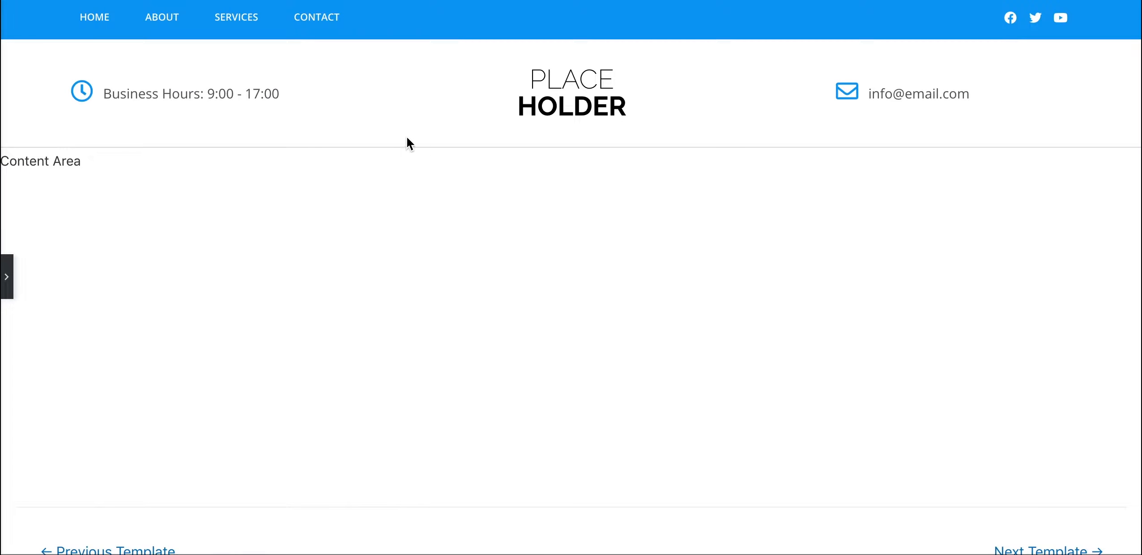
{"action": "left_click", "coordinate": [8, 287]}
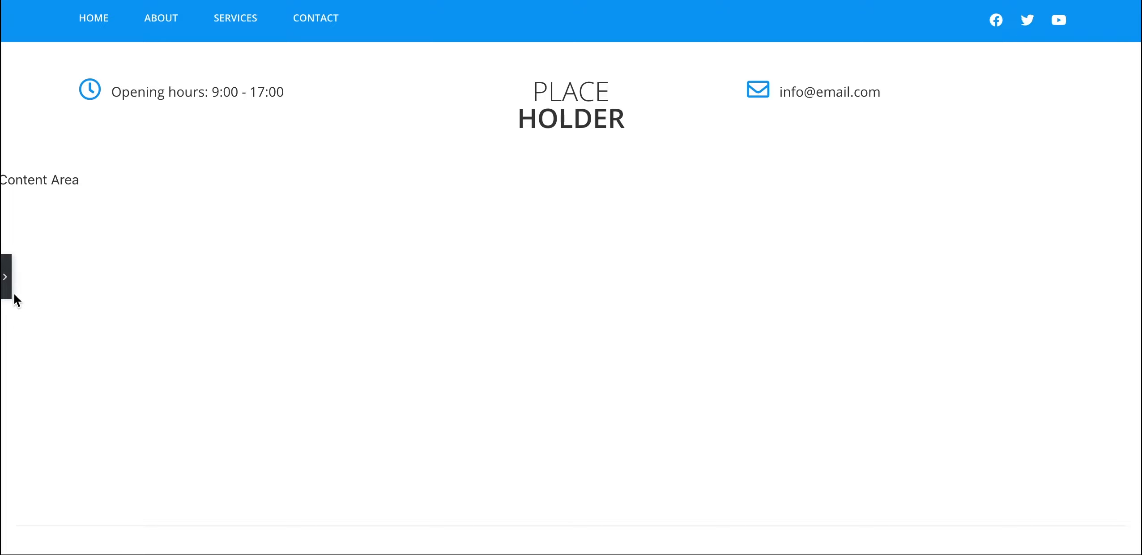
{"action": "left_click", "coordinate": [7, 292]}
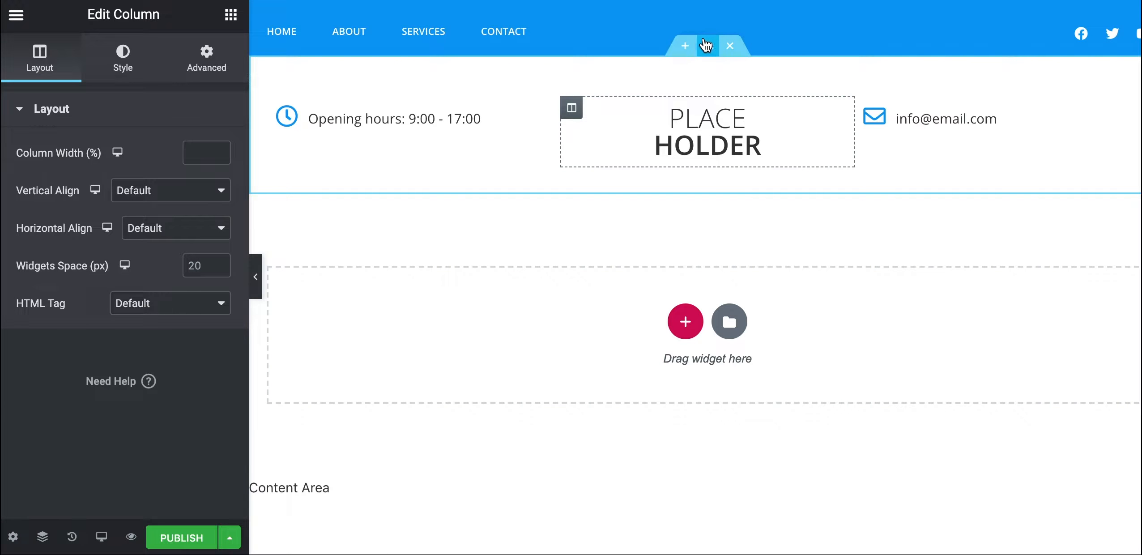
Give the header section a Solid border type with a 0 bottom corner radius
{"action": "left_click", "coordinate": [707, 47]}
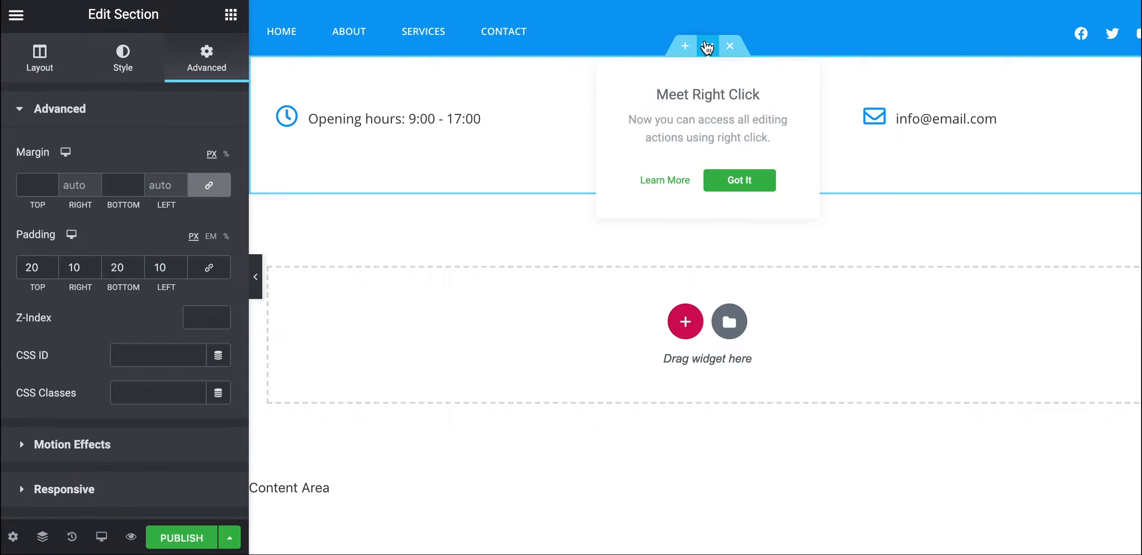
{"action": "left_click", "coordinate": [122, 58]}
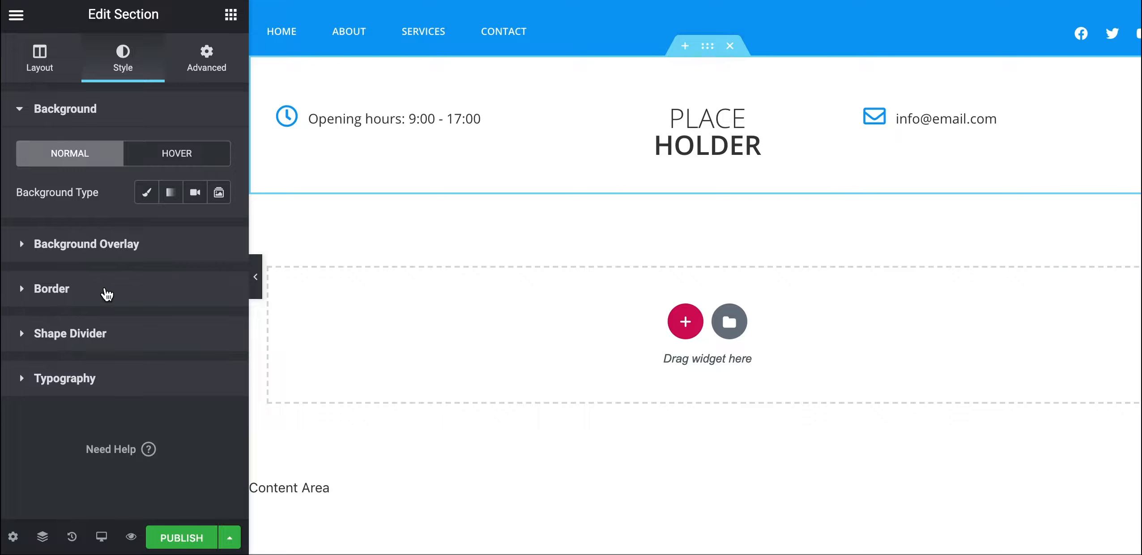
{"action": "left_click", "coordinate": [21, 295]}
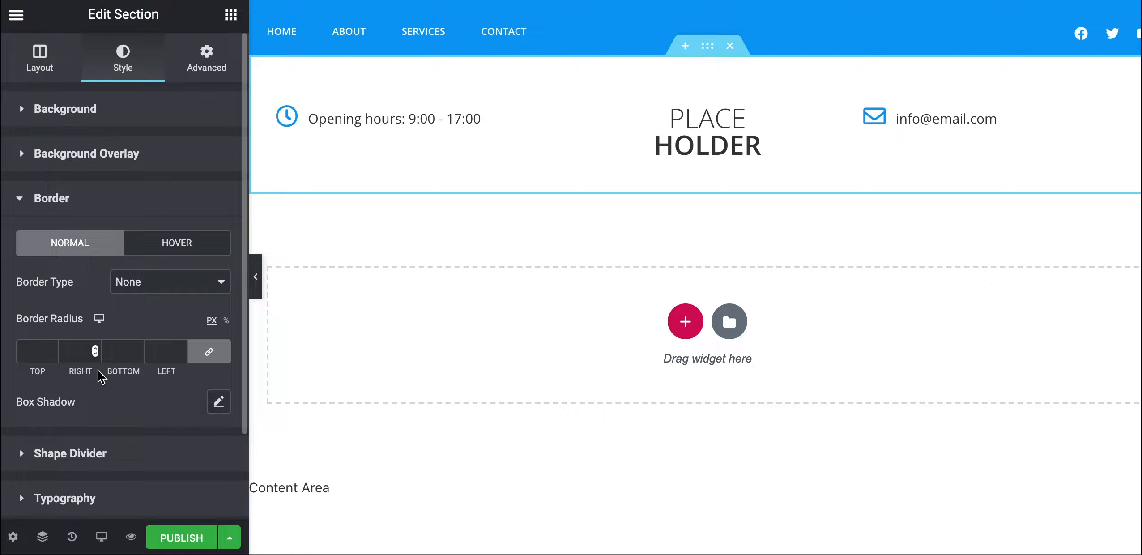
{"action": "left_click", "coordinate": [210, 353]}
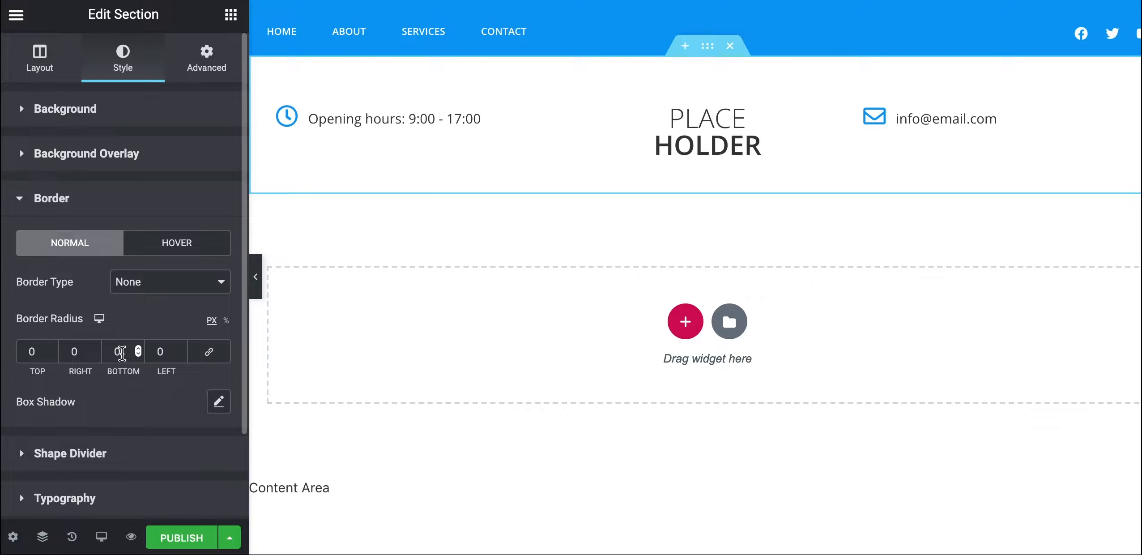
{"action": "left_click", "coordinate": [122, 352]}
{"action": "left_click", "coordinate": [143, 288]}
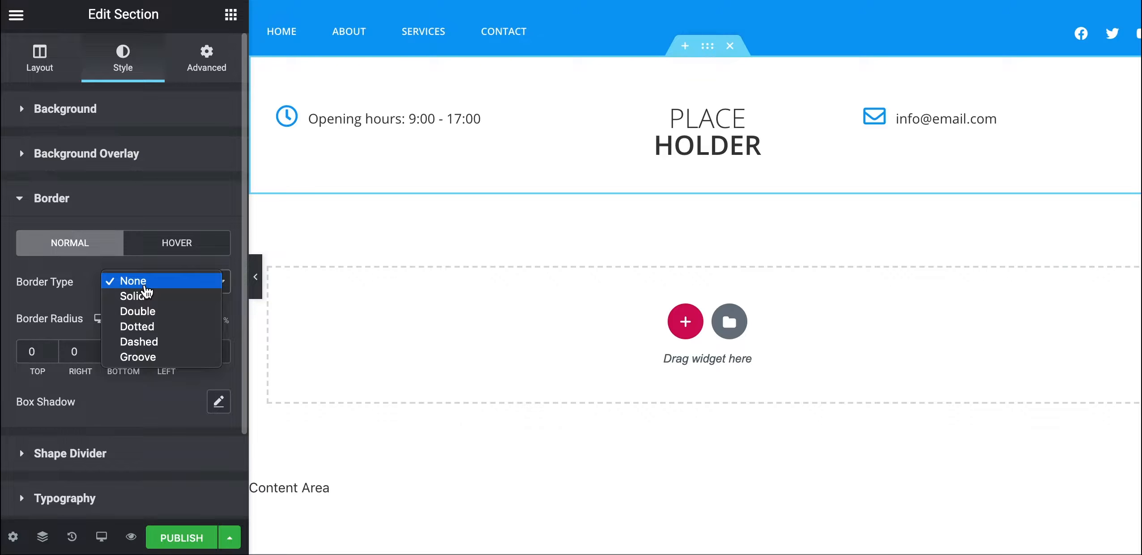
{"action": "left_click", "coordinate": [146, 295]}
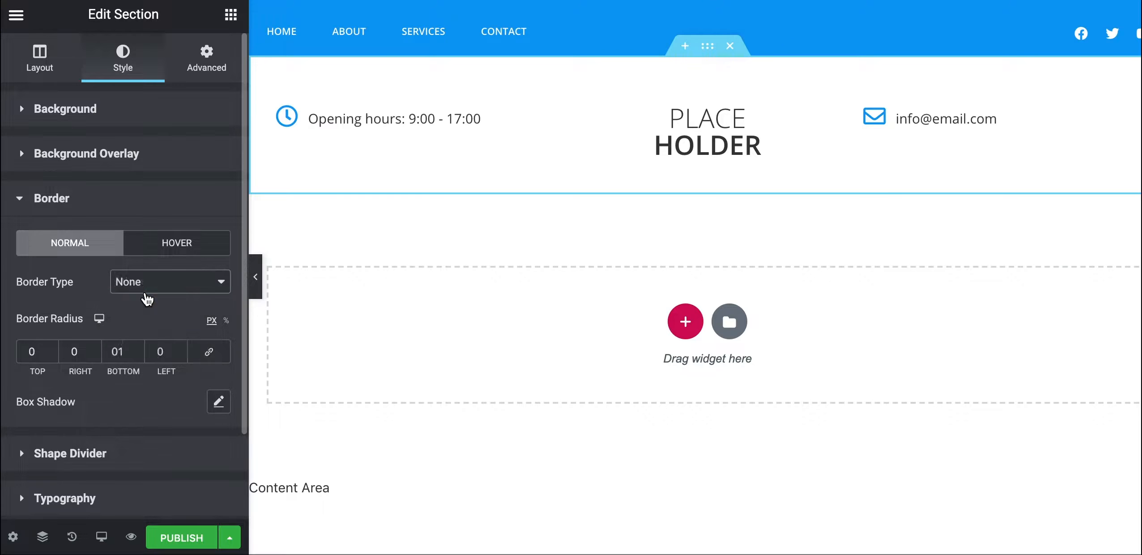
{"action": "scroll", "coordinate": [166, 429], "scroll_direction": "down", "scroll_amount": 1}
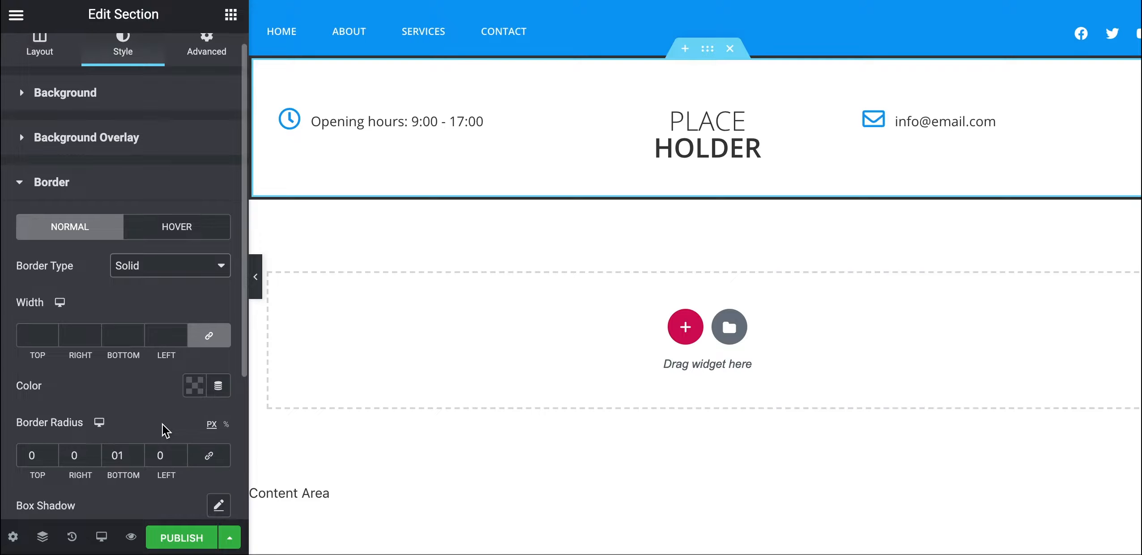
{"action": "double_click", "coordinate": [129, 447]}
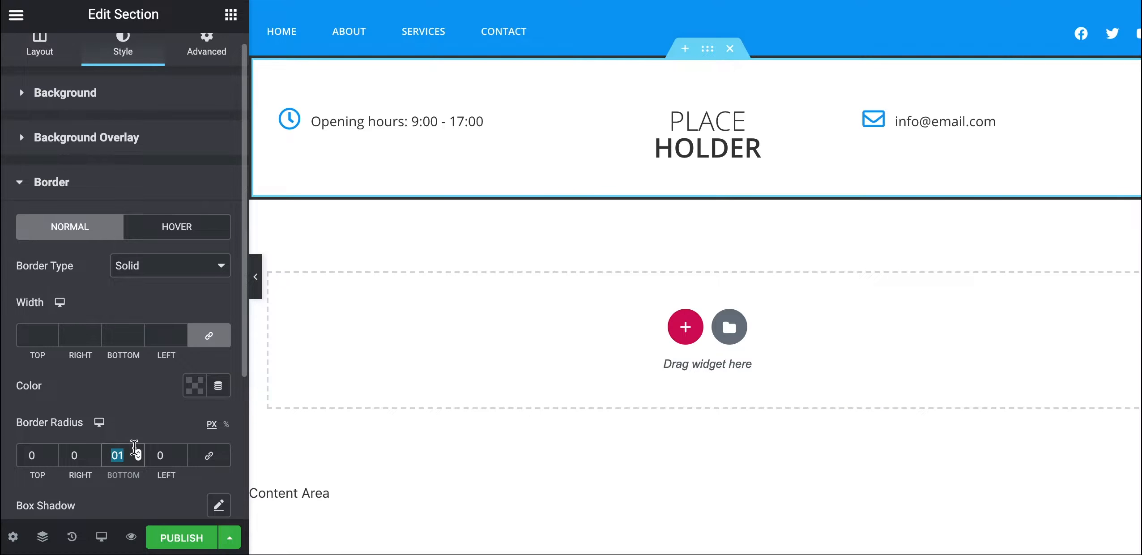
{"action": "type", "text": "0"}
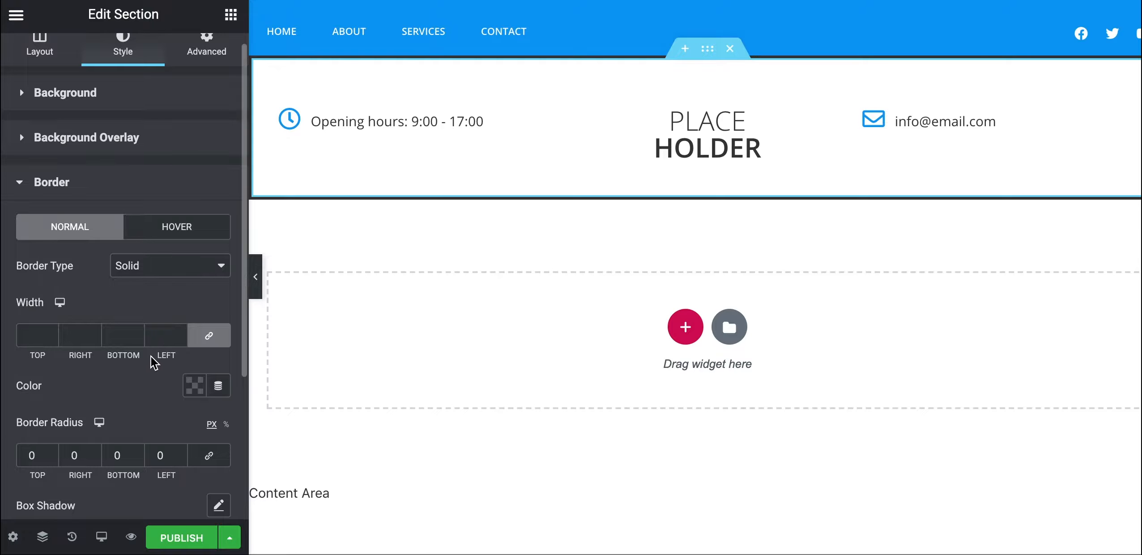
Unlink the border widths and set the bottom border width to 1
{"action": "scroll", "coordinate": [162, 442], "scroll_direction": "down", "scroll_amount": 1}
{"action": "scroll", "coordinate": [162, 442], "scroll_direction": "down", "scroll_amount": 1}
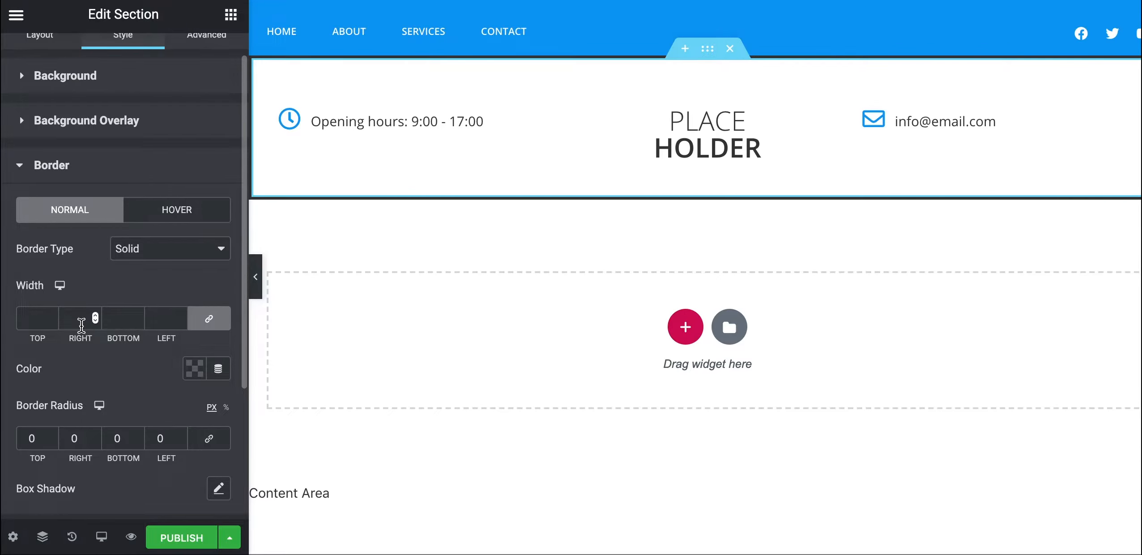
{"action": "left_click", "coordinate": [72, 319]}
{"action": "type", "text": "0"}
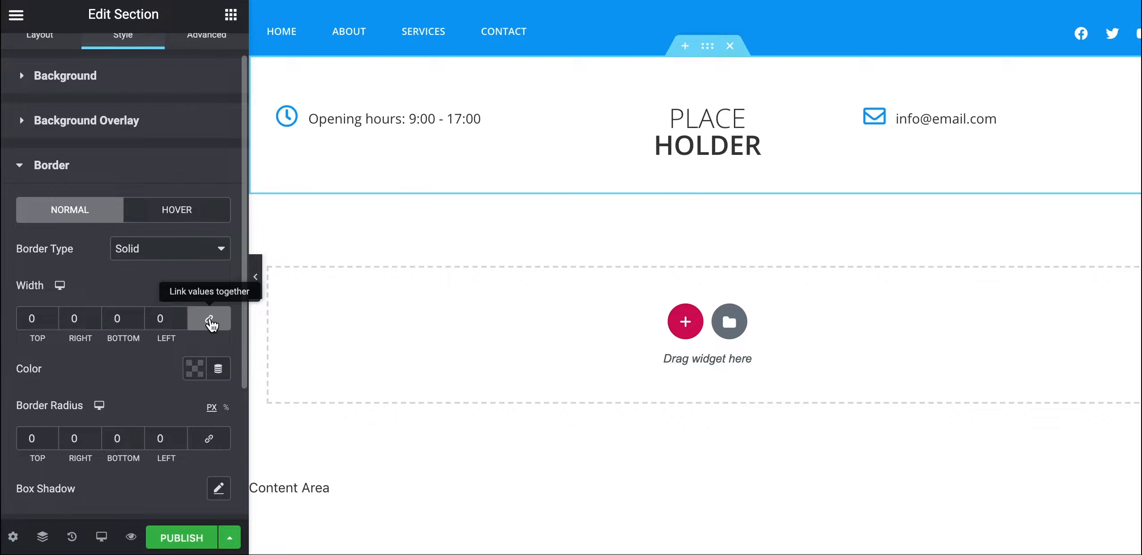
{"action": "left_click", "coordinate": [211, 319]}
{"action": "left_click", "coordinate": [130, 316]}
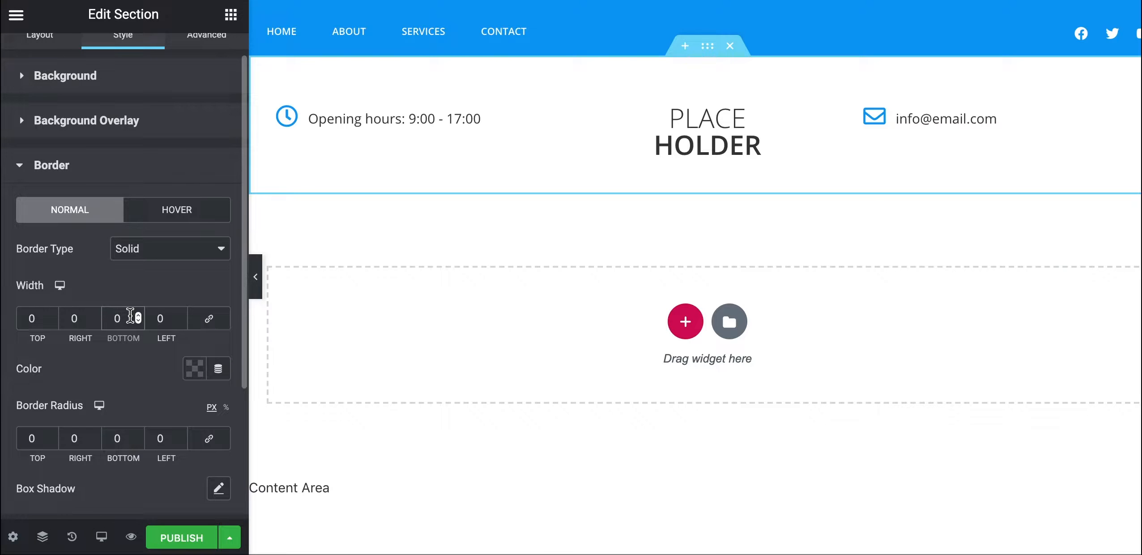
{"action": "type", "text": "1"}
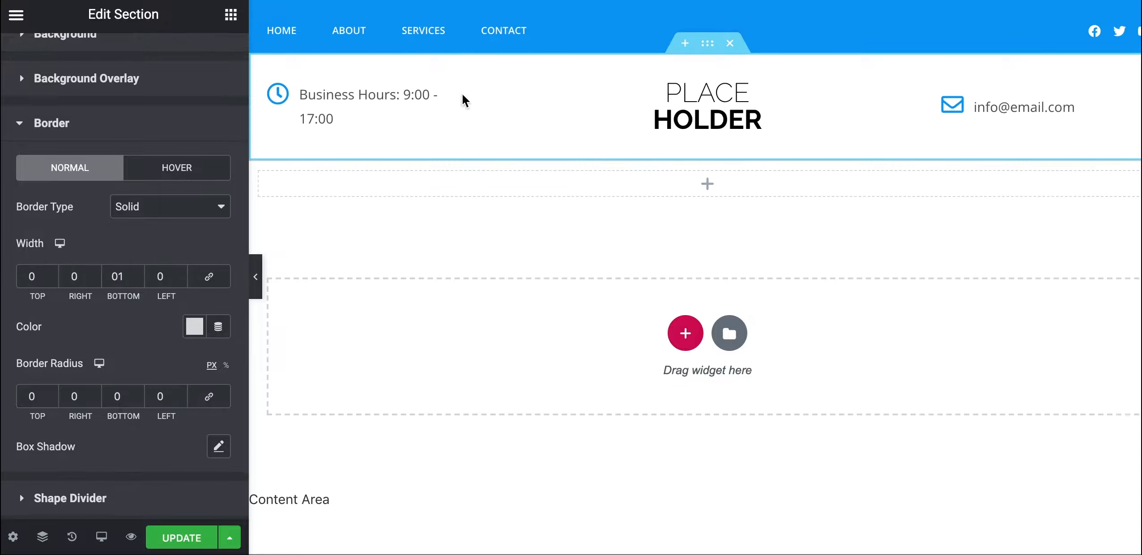
Colour the border light grey #DCDCDC
{"action": "left_click", "coordinate": [195, 327]}
{"action": "key", "text": "super+c"}
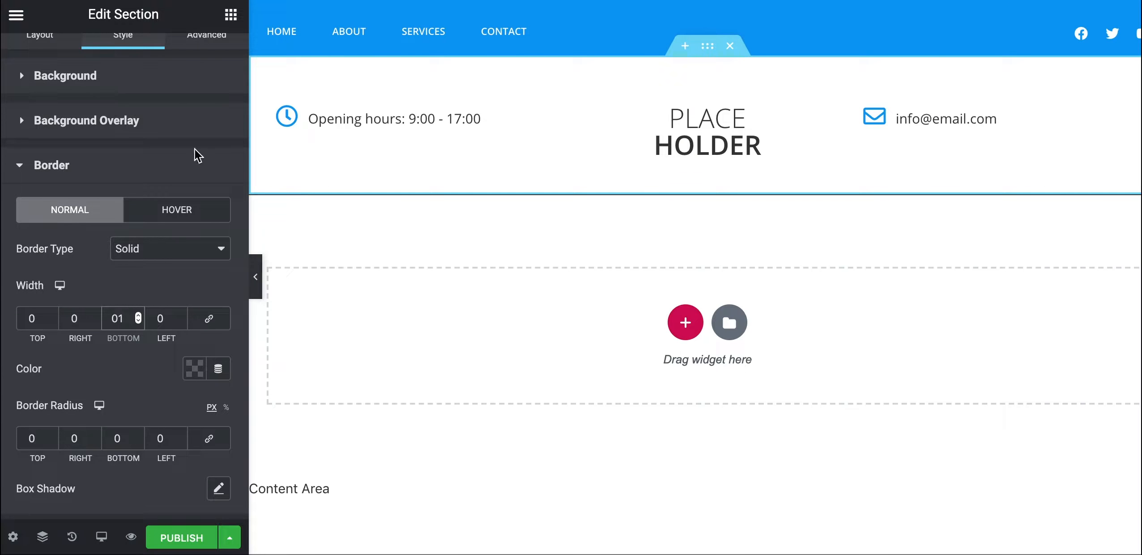
{"action": "left_click", "coordinate": [195, 368]}
{"action": "key", "text": "super+v"}
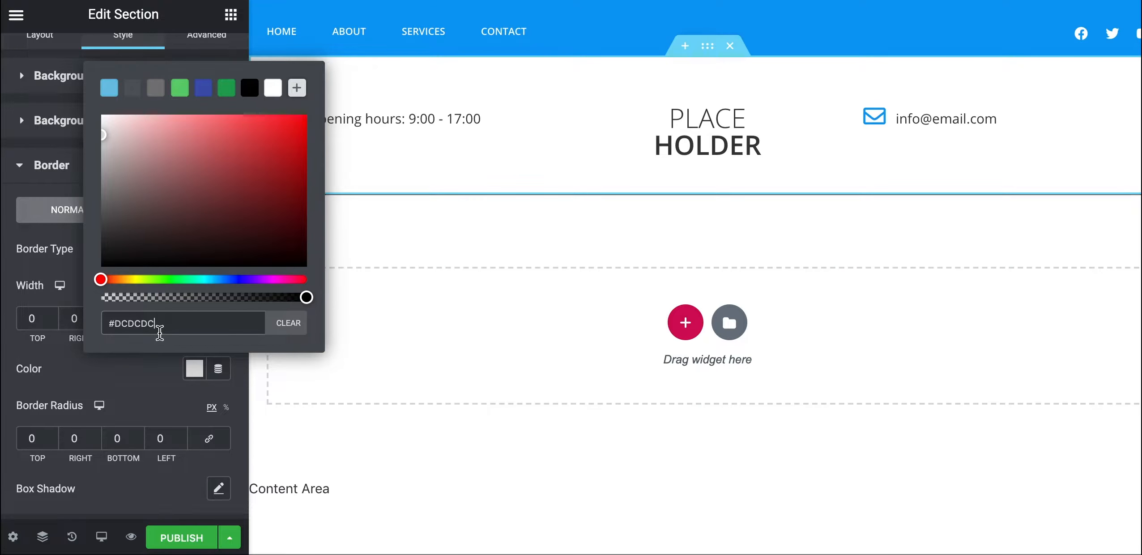
{"action": "left_click", "coordinate": [145, 373]}
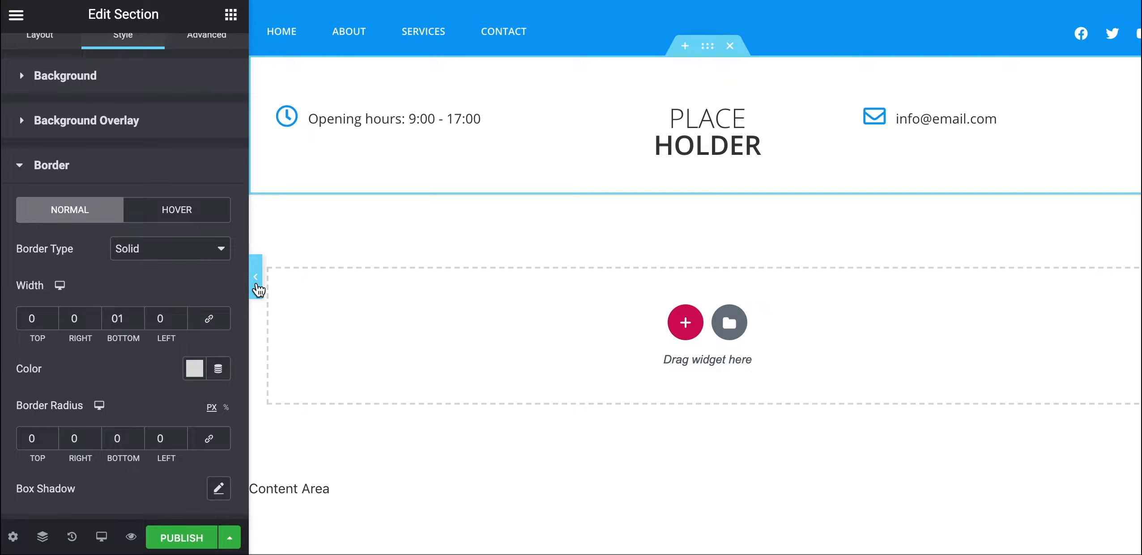
Save the header with Update and review it on the live business-website.local homepage
{"action": "left_click", "coordinate": [256, 282]}
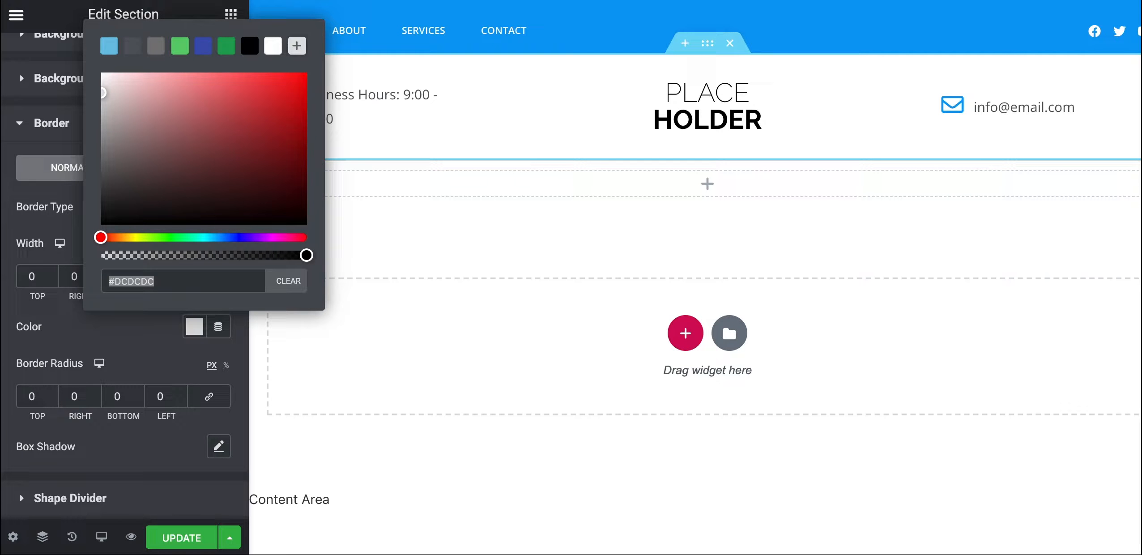
{"action": "left_click", "coordinate": [158, 541]}
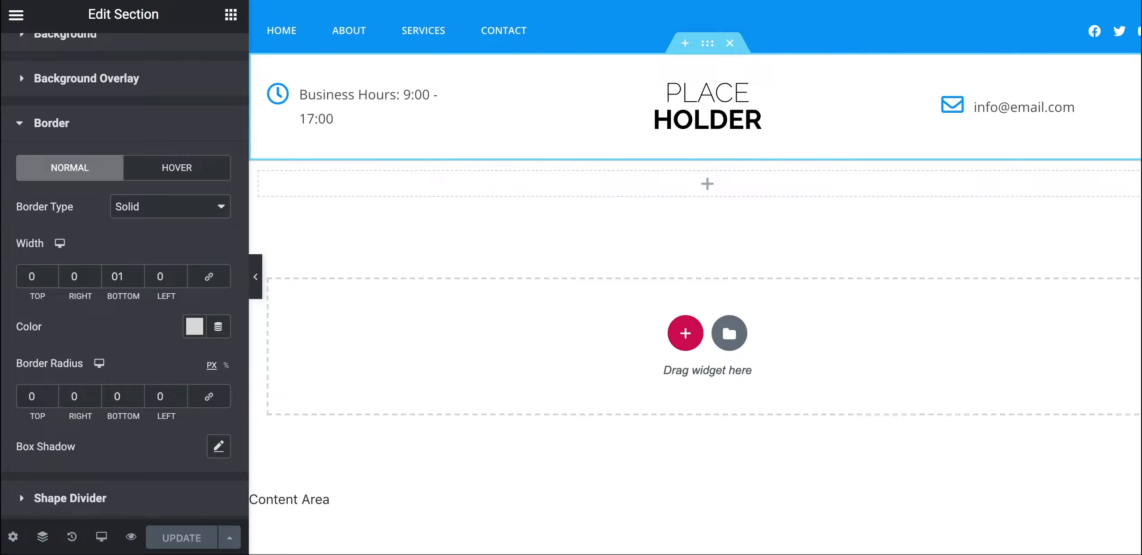
{"action": "key", "text": "BackSpace"}
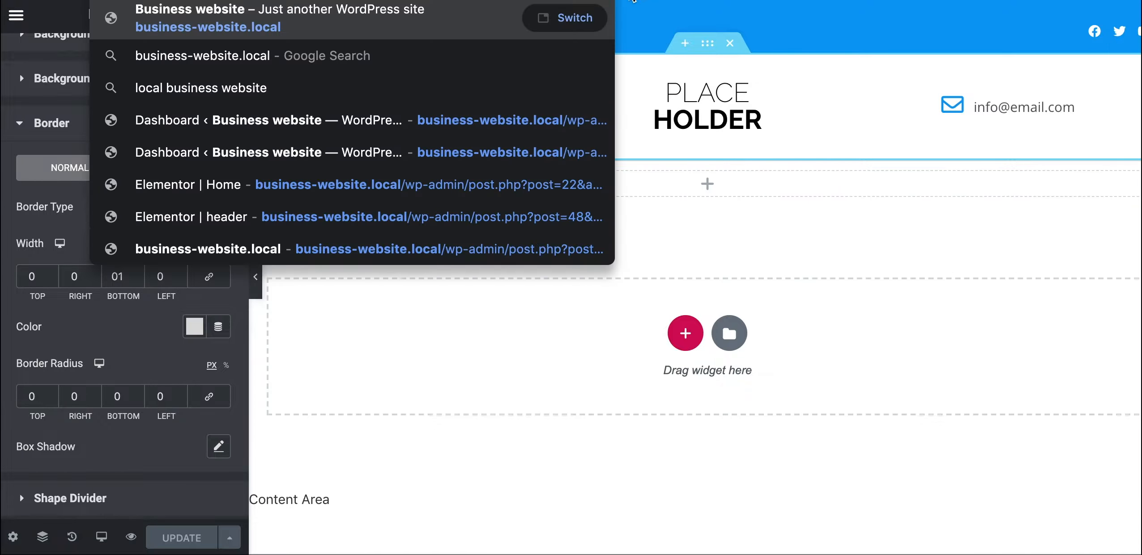
{"action": "key", "text": "Return"}
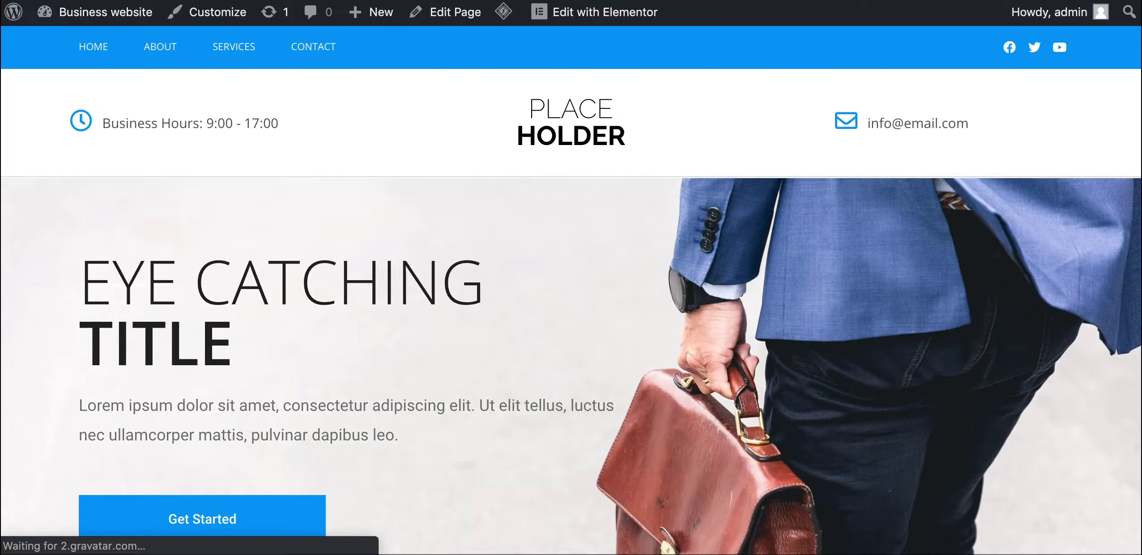
{"action": "scroll", "coordinate": [382, 510], "scroll_direction": "down", "scroll_amount": 4}
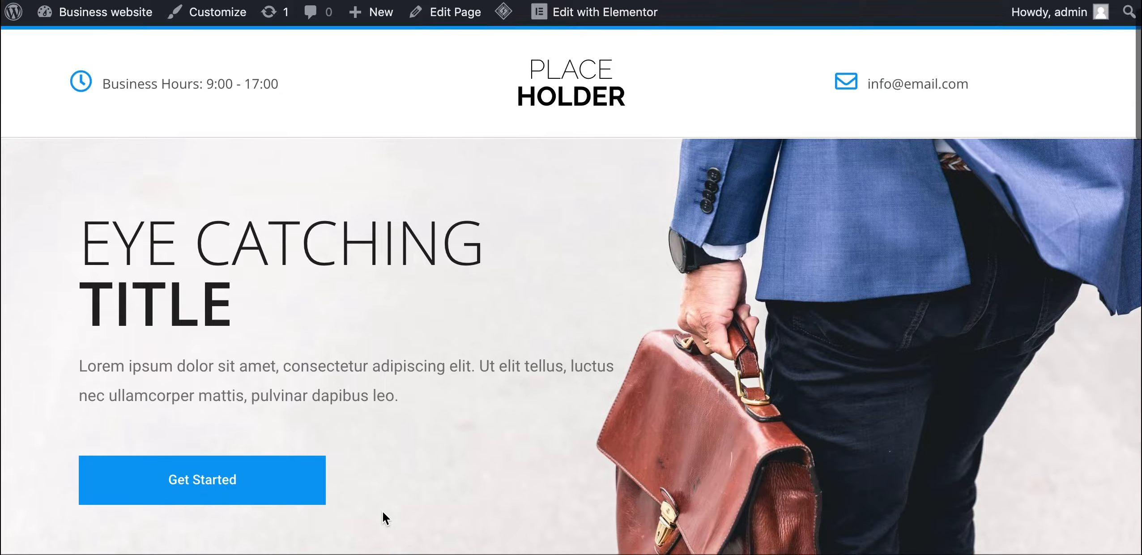
{"action": "scroll", "coordinate": [351, 317], "scroll_direction": "down", "scroll_amount": 20}
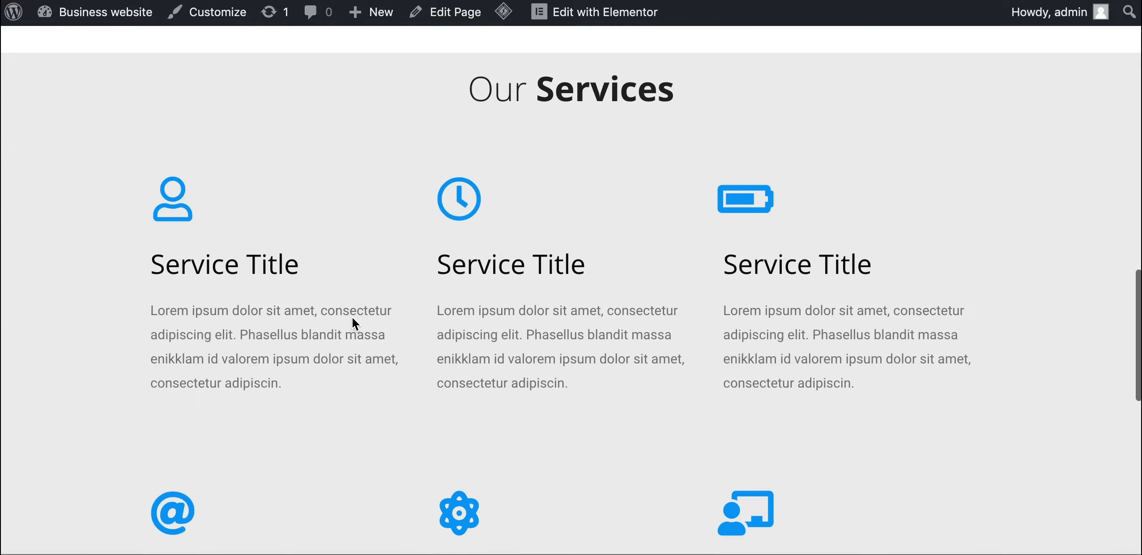
{"action": "scroll", "coordinate": [352, 317], "scroll_direction": "down", "scroll_amount": 5}
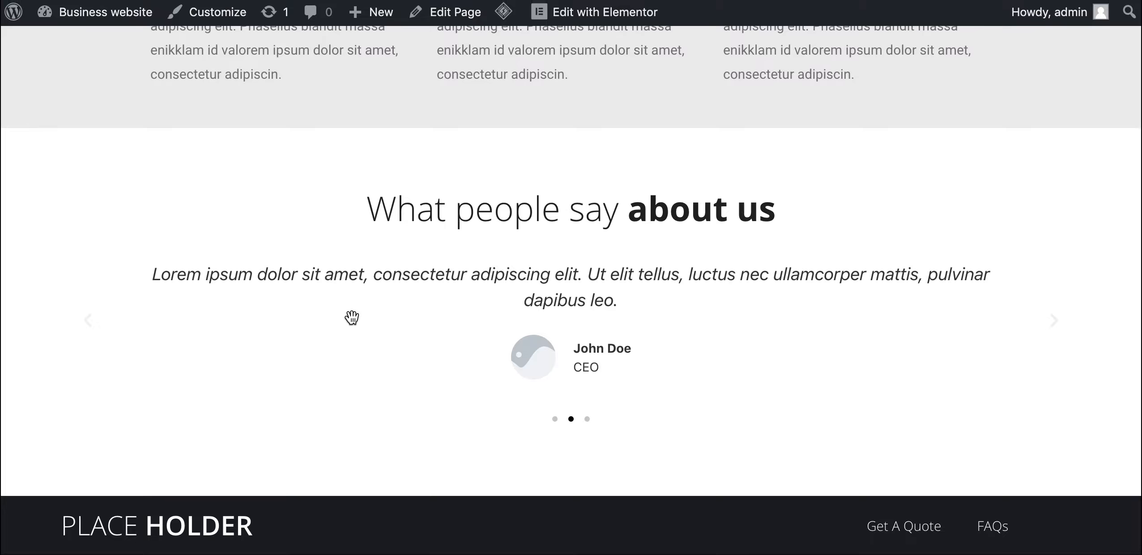
{"action": "scroll", "coordinate": [352, 326], "scroll_direction": "up", "scroll_amount": 15}
{"action": "scroll", "coordinate": [352, 326], "scroll_direction": "up", "scroll_amount": 10}
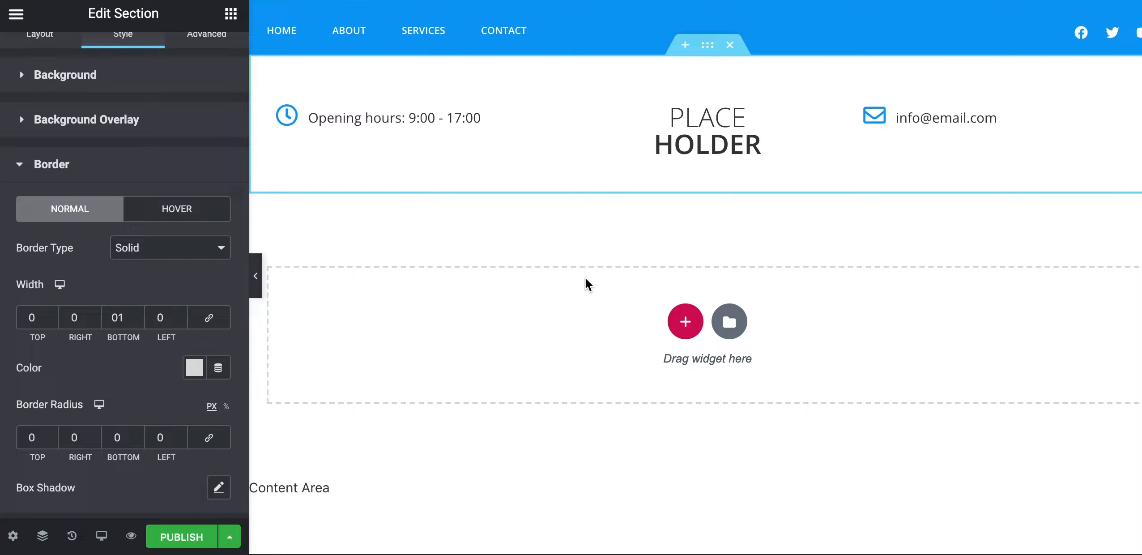
Publish the header template with an Include Entire Site display condition
{"action": "left_click", "coordinate": [190, 540]}
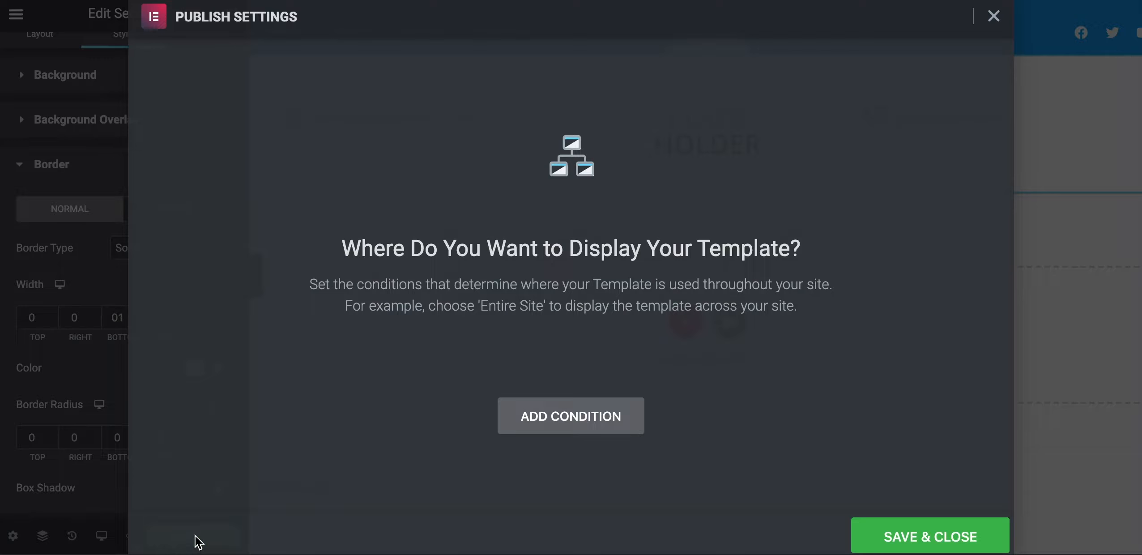
{"action": "left_click", "coordinate": [593, 425]}
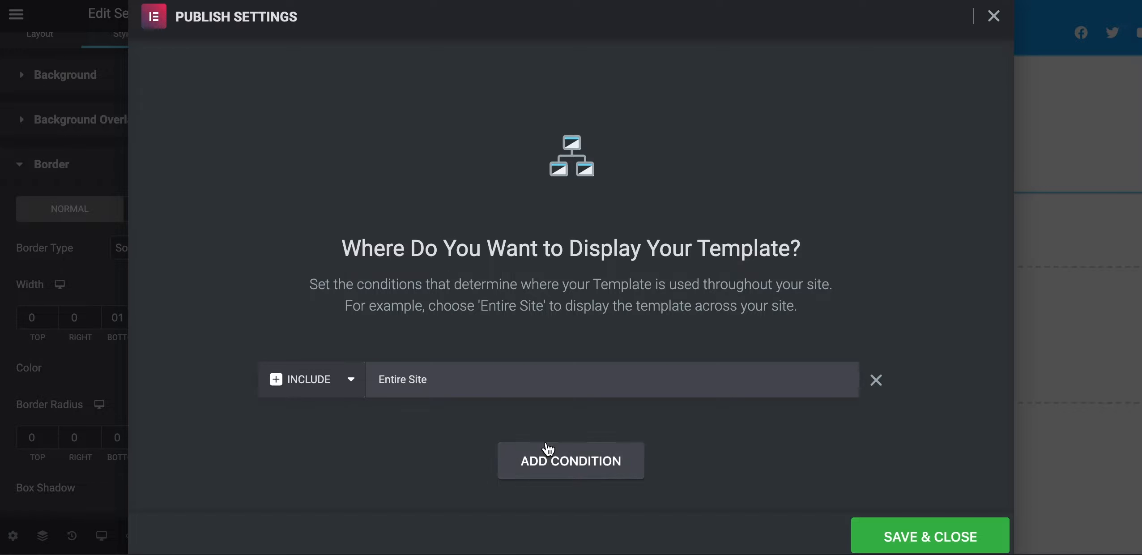
{"action": "left_click", "coordinate": [902, 539]}
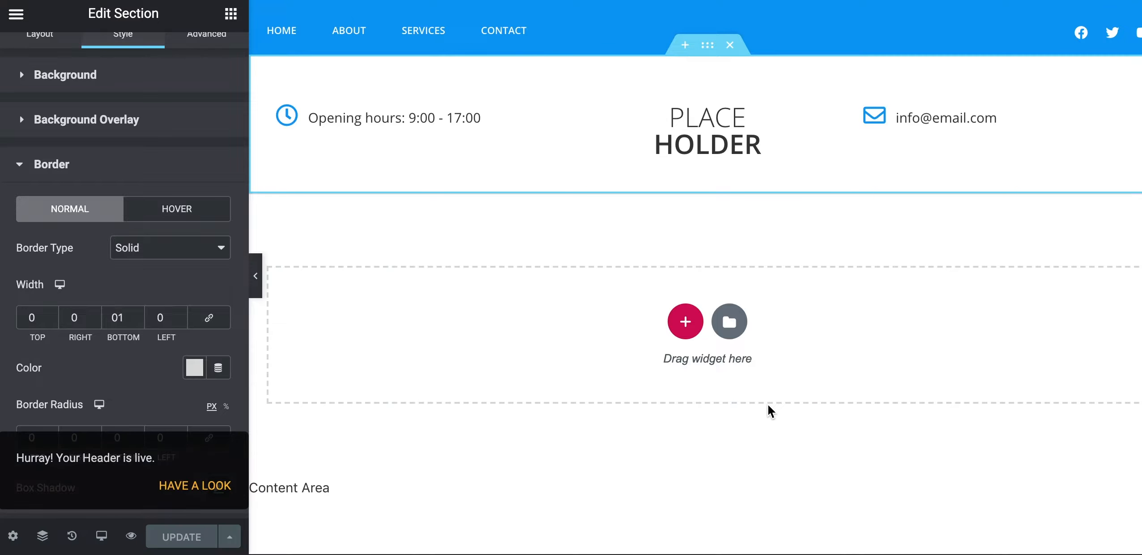
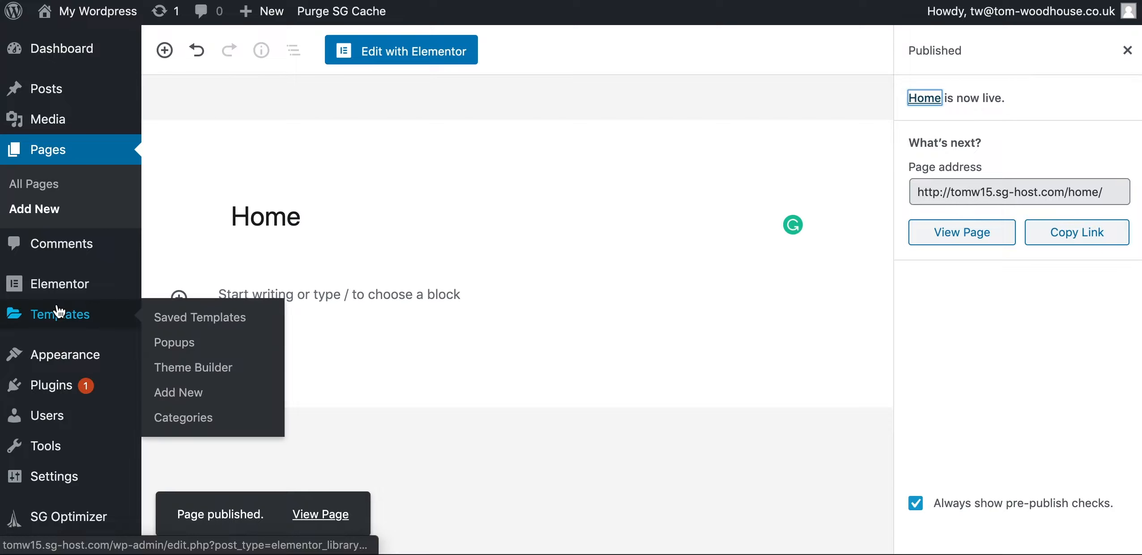
In Reading settings, choose 'A static page' with Home as the homepage and save
{"action": "mouse_move", "coordinate": [68, 476]}
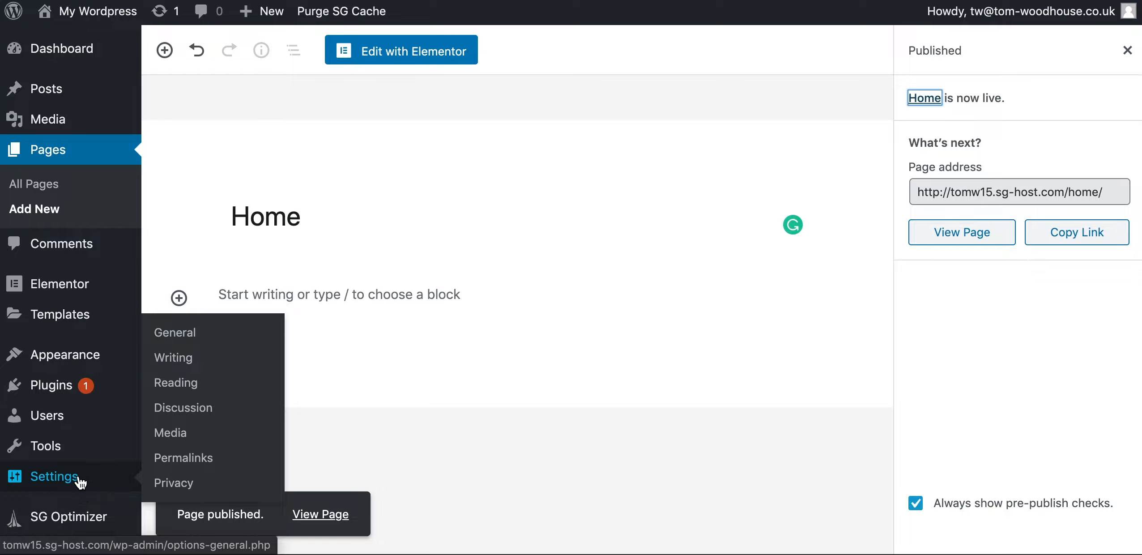
{"action": "left_click", "coordinate": [187, 384]}
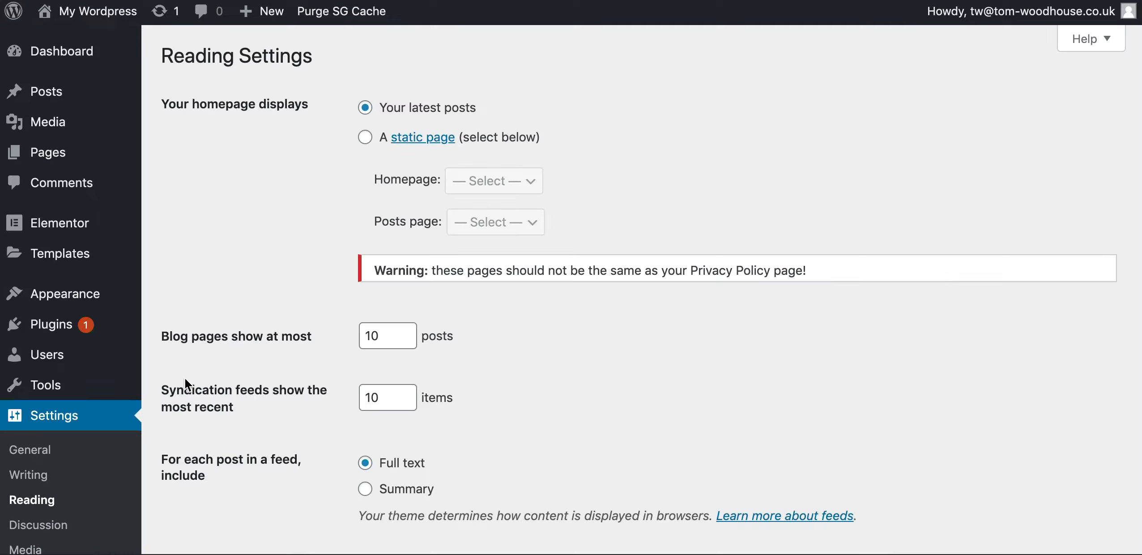
{"action": "left_click", "coordinate": [366, 138]}
{"action": "left_click", "coordinate": [366, 139]}
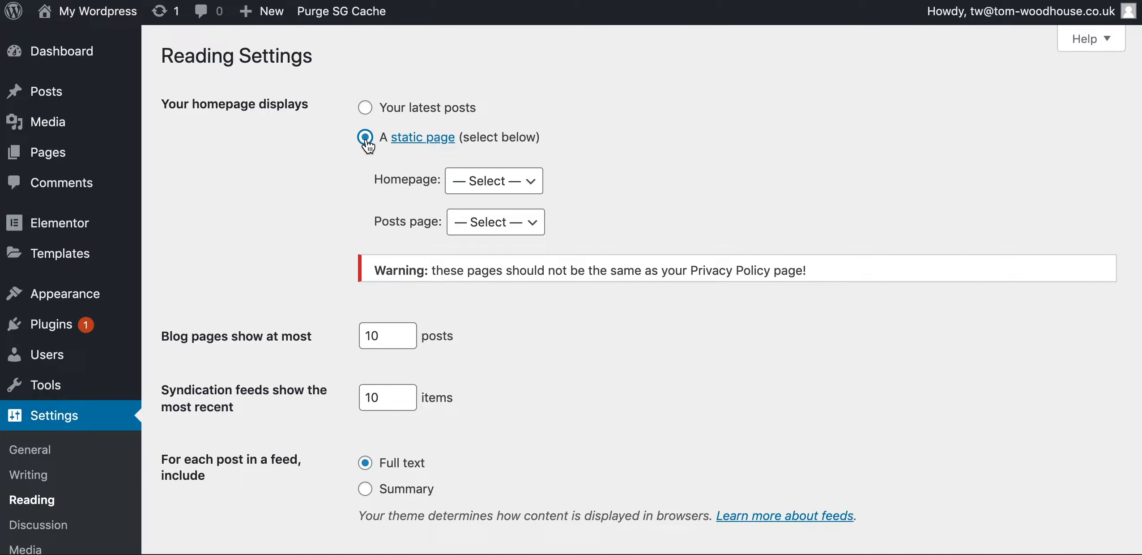
{"action": "left_click", "coordinate": [514, 183]}
{"action": "left_click", "coordinate": [507, 201]}
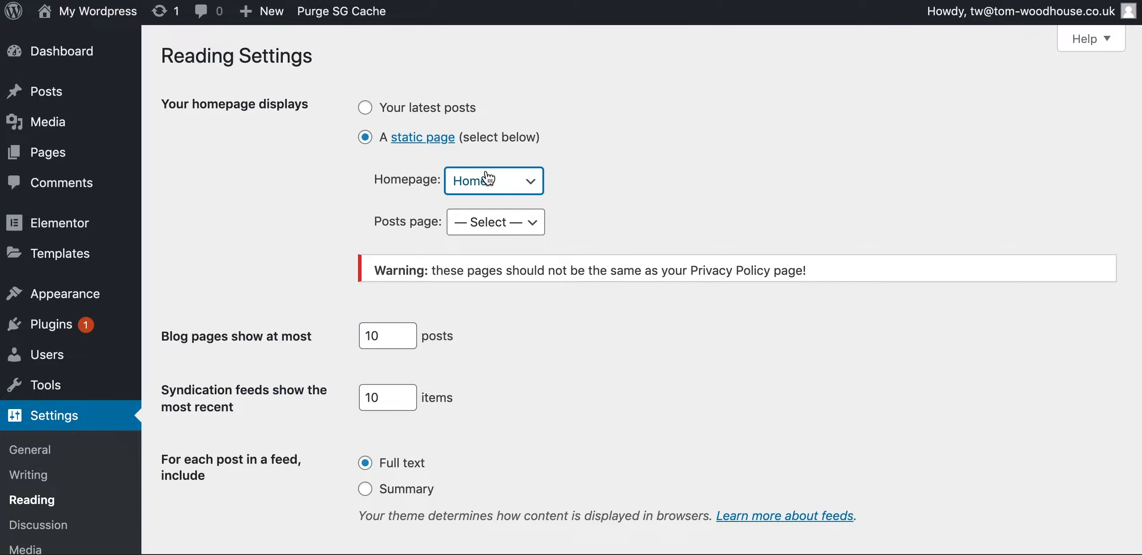
{"action": "scroll", "coordinate": [473, 177], "scroll_direction": "down", "scroll_amount": 5}
{"action": "left_click", "coordinate": [185, 468]}
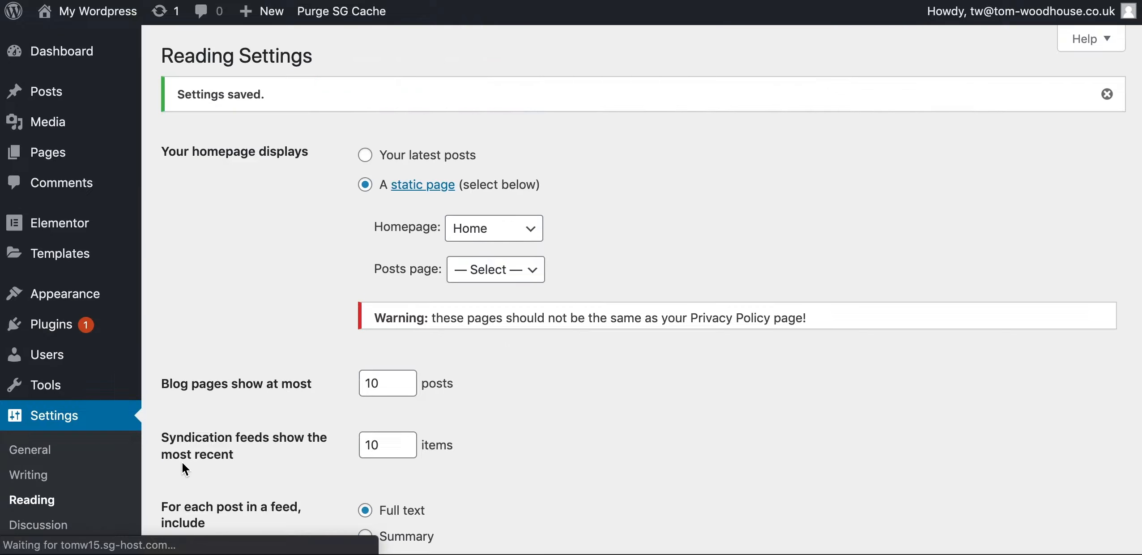
{"action": "scroll", "coordinate": [74, 482], "scroll_direction": "down", "scroll_amount": 5}
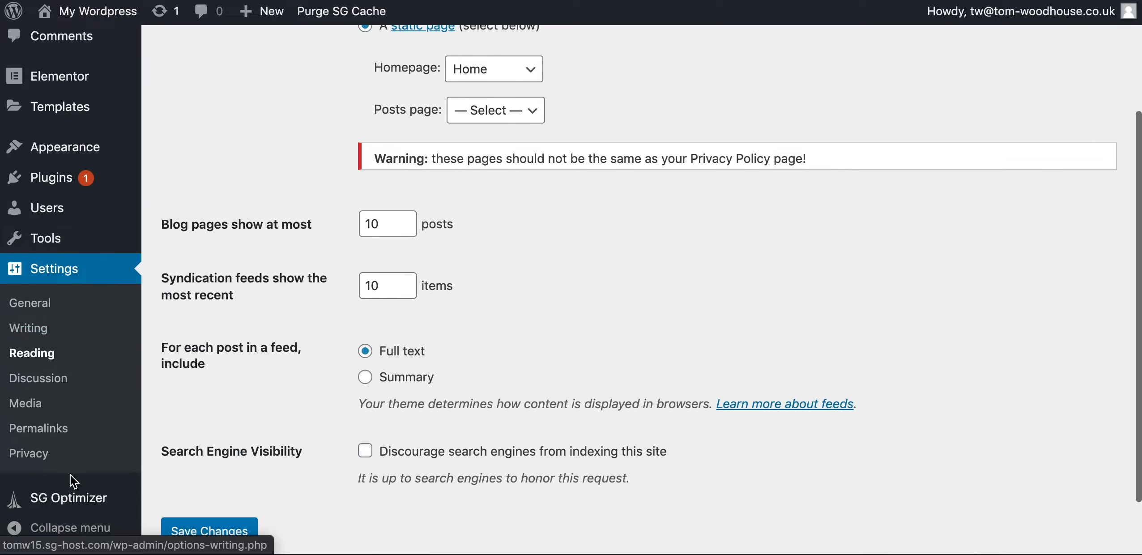
Confirm the Permalinks page uses the Post name structure, then go to the Pages list
{"action": "left_click", "coordinate": [53, 430]}
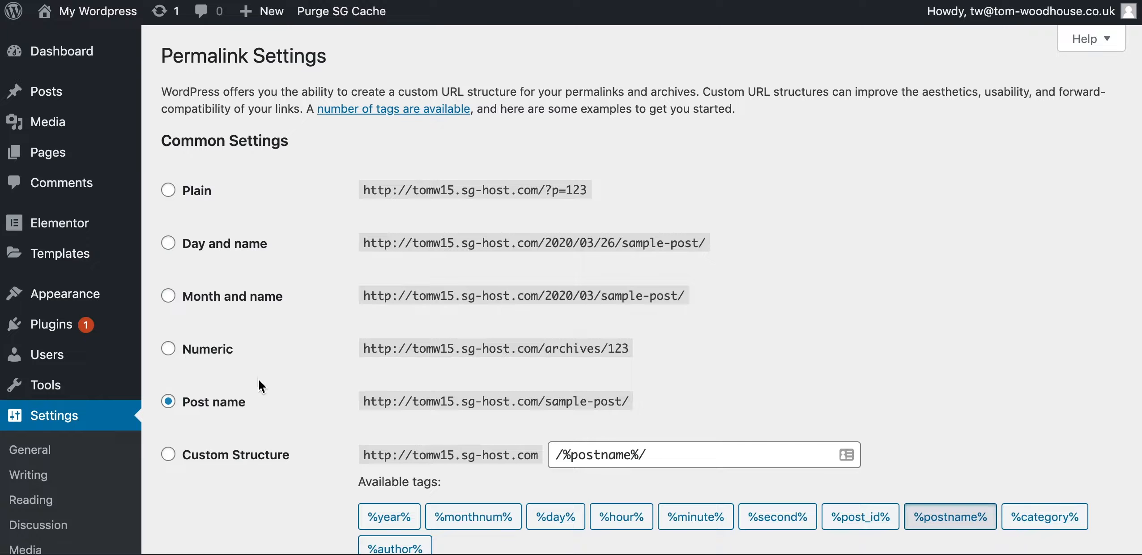
{"action": "scroll", "coordinate": [61, 528], "scroll_direction": "down", "scroll_amount": 3}
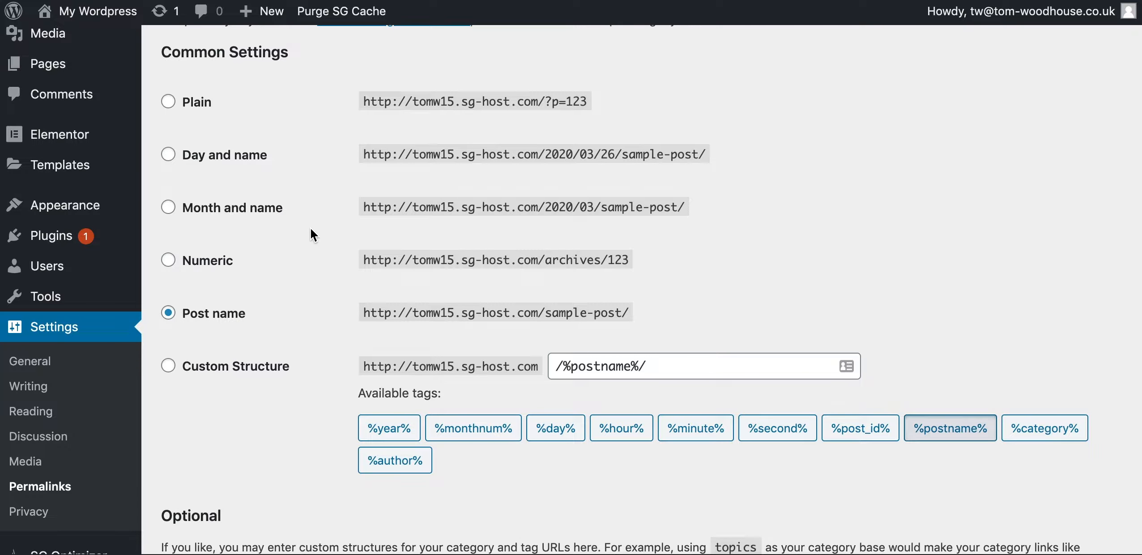
{"action": "scroll", "coordinate": [313, 232], "scroll_direction": "down", "scroll_amount": 5}
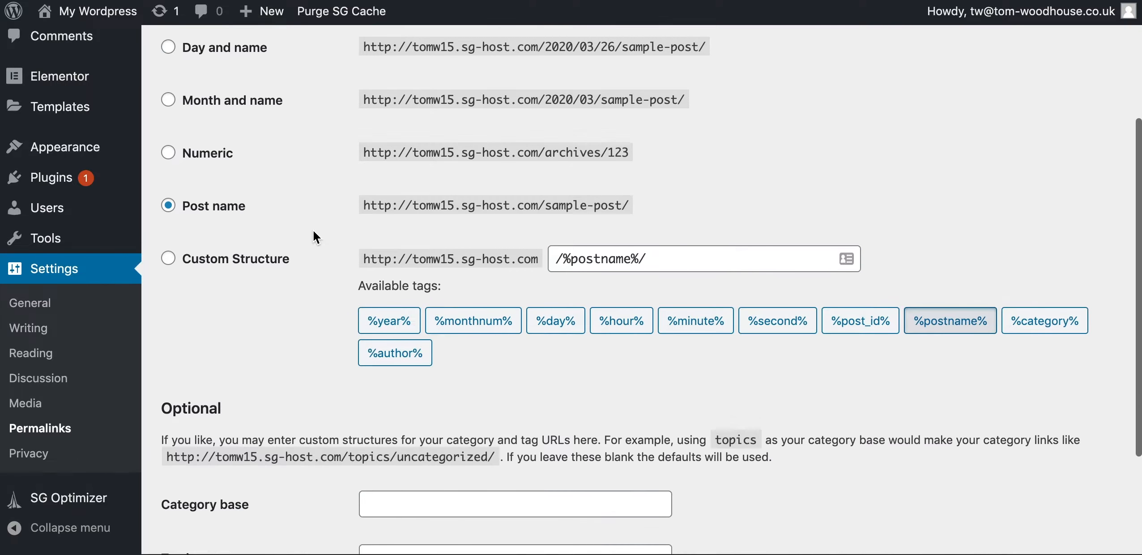
{"action": "scroll", "coordinate": [313, 231], "scroll_direction": "up", "scroll_amount": 1}
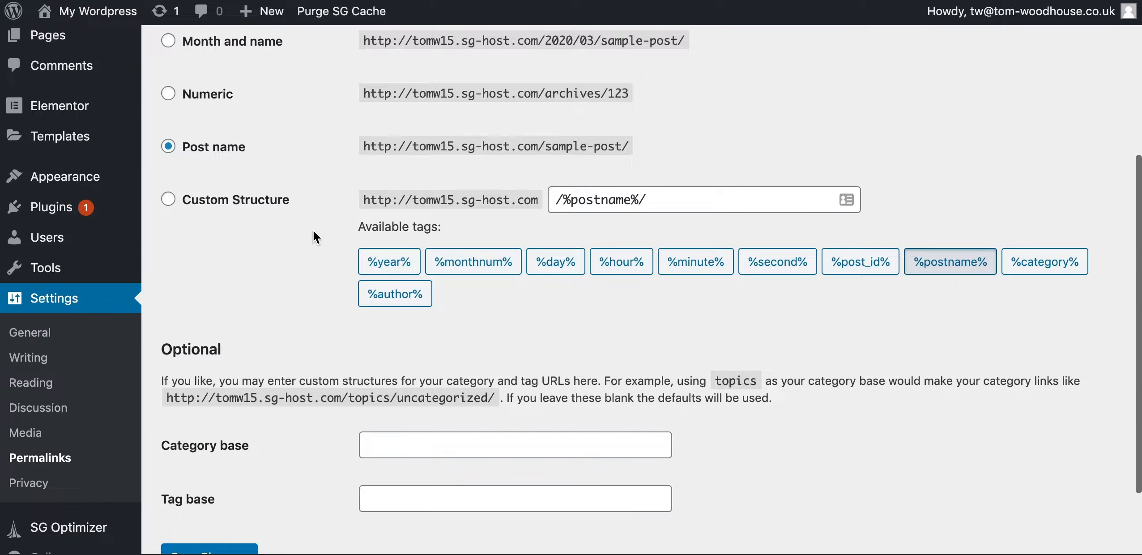
{"action": "scroll", "coordinate": [273, 212], "scroll_direction": "up", "scroll_amount": 2}
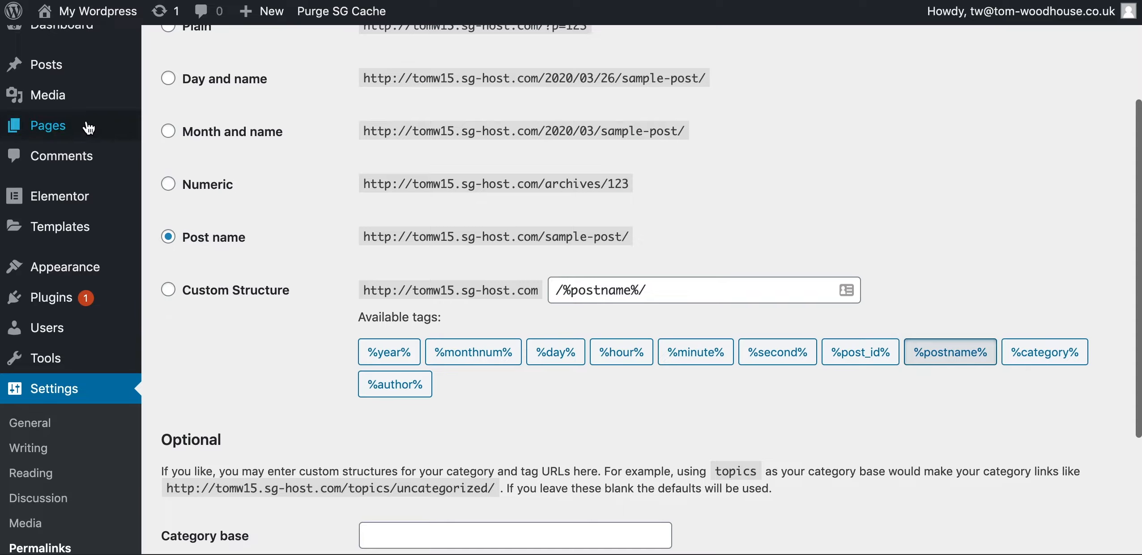
{"action": "left_click", "coordinate": [73, 129]}
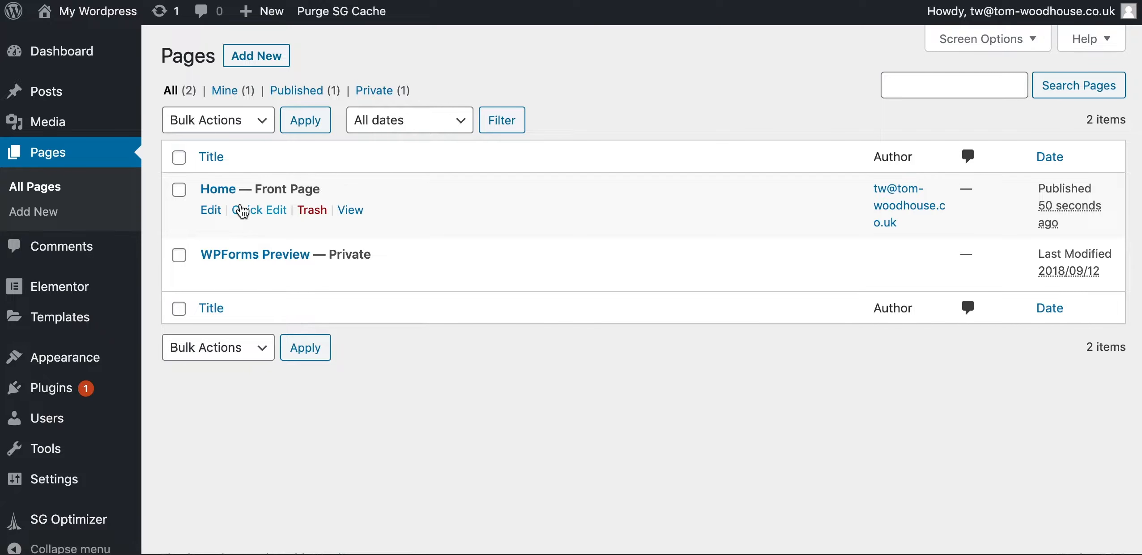
Open the Home page from Pages and launch it with 'Edit with Elementor'
{"action": "left_click", "coordinate": [219, 191]}
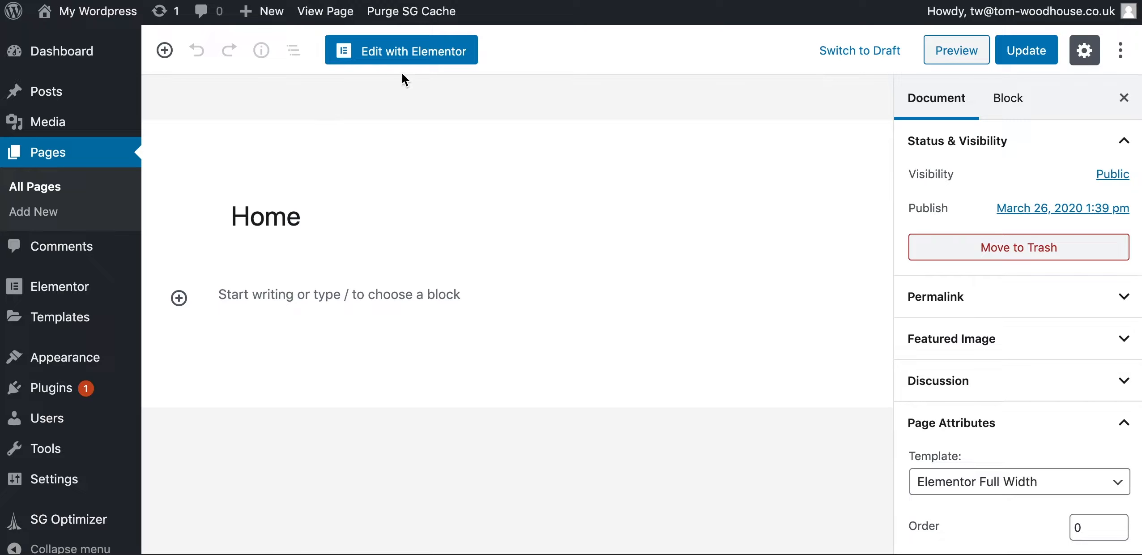
{"action": "left_click", "coordinate": [413, 57]}
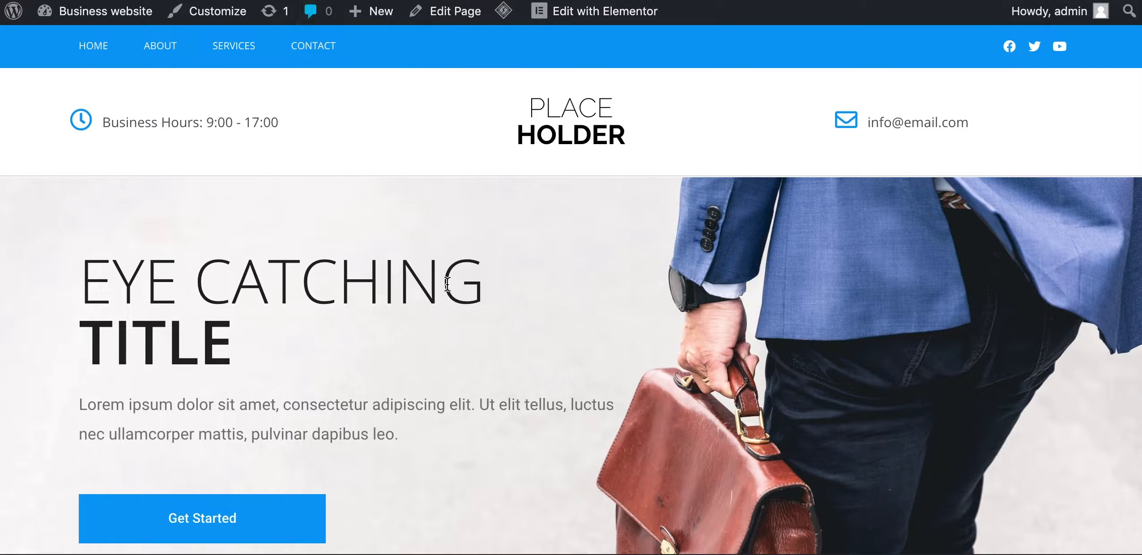
Scroll the reference front page to inspect the hero and the dark call-to-action section
{"action": "scroll", "coordinate": [435, 389], "scroll_direction": "down", "scroll_amount": 1}
{"action": "scroll", "coordinate": [436, 390], "scroll_direction": "down", "scroll_amount": 2}
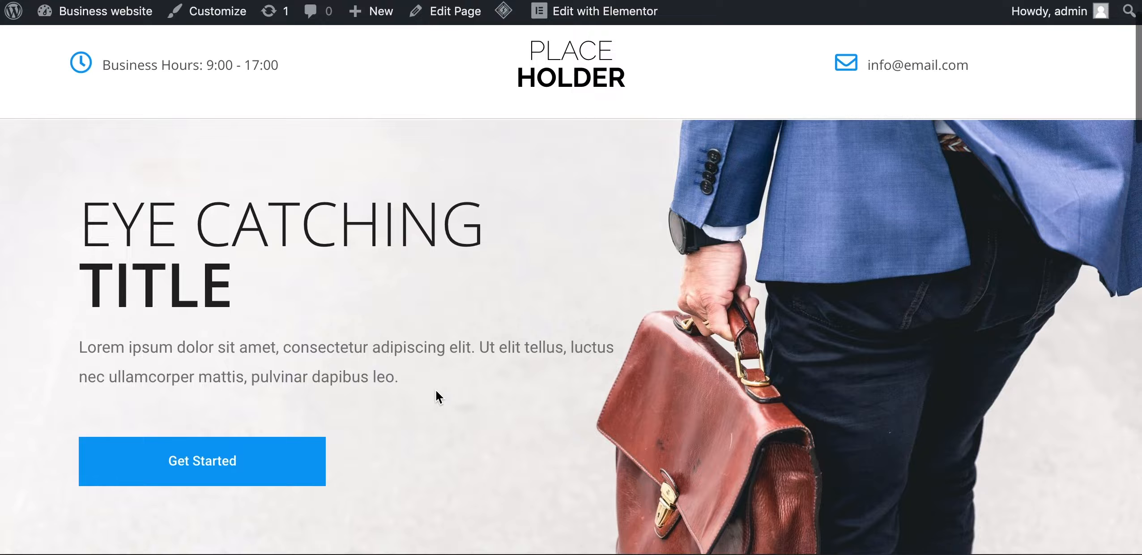
{"action": "scroll", "coordinate": [436, 391], "scroll_direction": "down", "scroll_amount": 1}
{"action": "scroll", "coordinate": [436, 391], "scroll_direction": "up", "scroll_amount": 2}
{"action": "scroll", "coordinate": [436, 389], "scroll_direction": "down", "scroll_amount": 1}
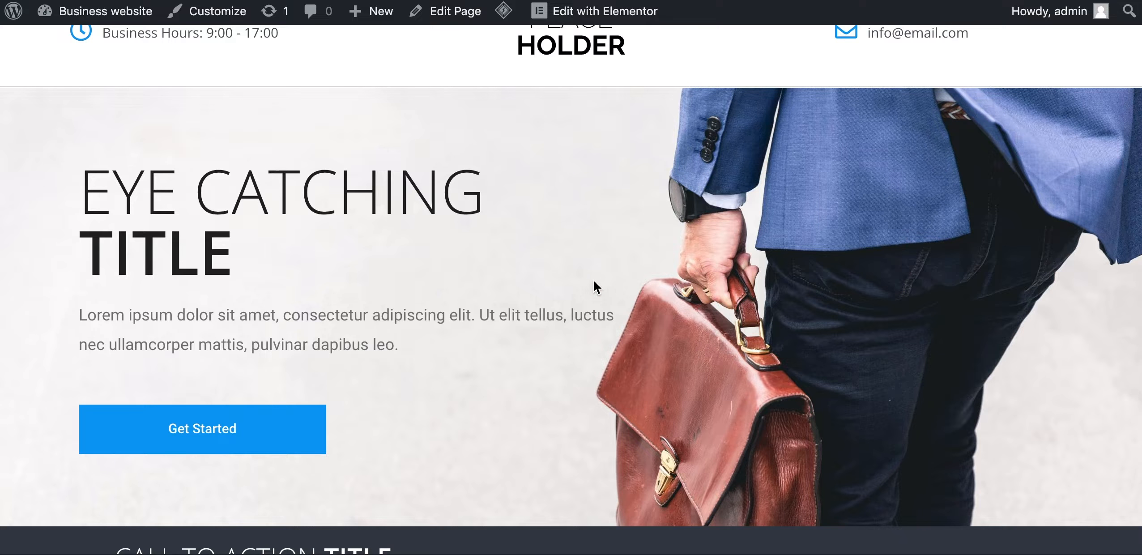
{"action": "scroll", "coordinate": [590, 289], "scroll_direction": "down", "scroll_amount": 1}
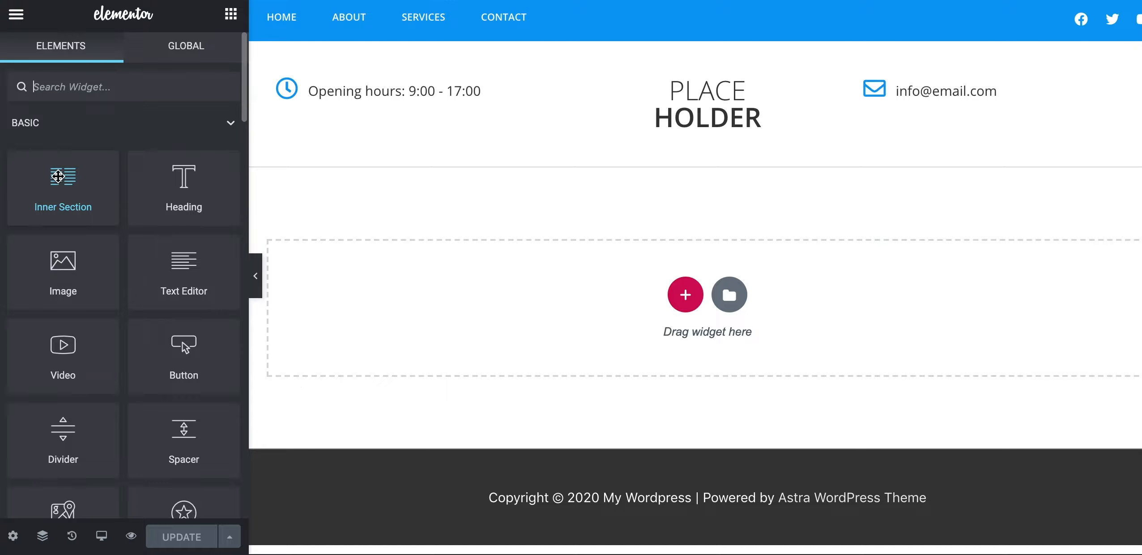
Drop a two-column Inner Section onto the page and set the outer section's background to Classic
{"action": "left_click_drag", "start_coordinate": [59, 177], "coordinate": [454, 331]}
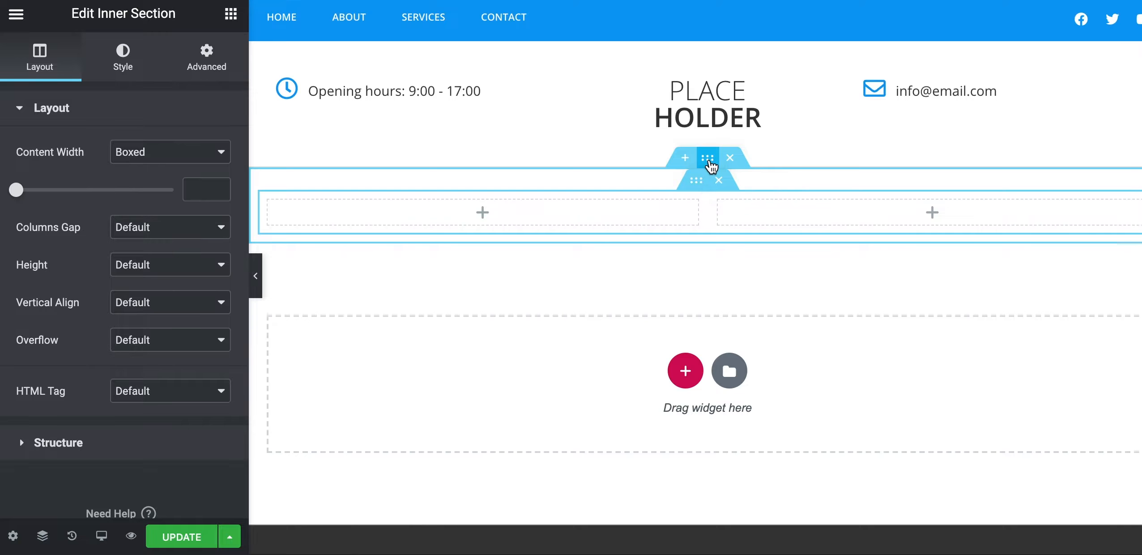
{"action": "left_click", "coordinate": [709, 162]}
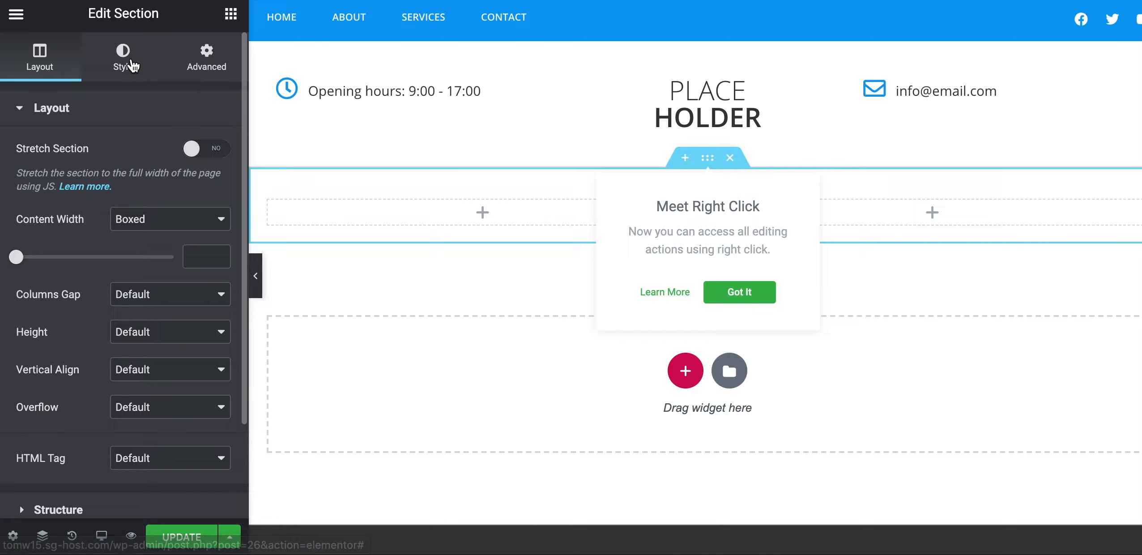
{"action": "left_click", "coordinate": [131, 58]}
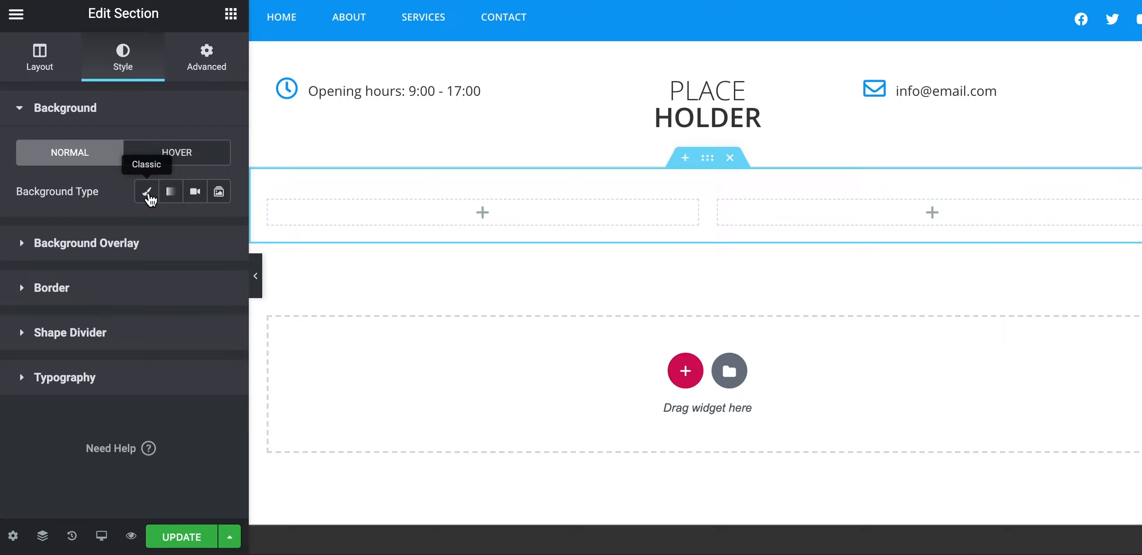
{"action": "left_click", "coordinate": [148, 192]}
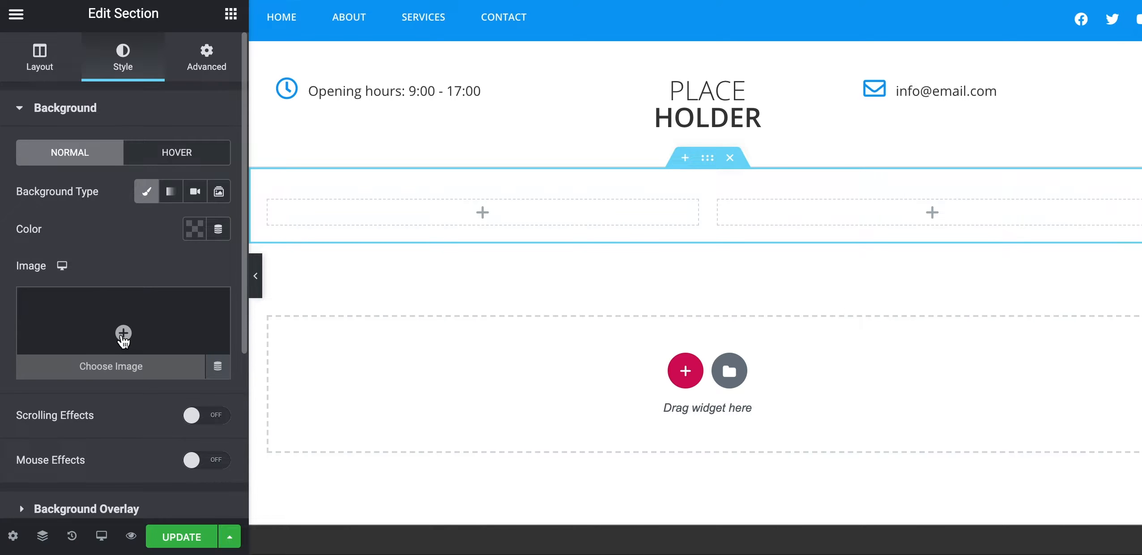
{"action": "left_click", "coordinate": [124, 338]}
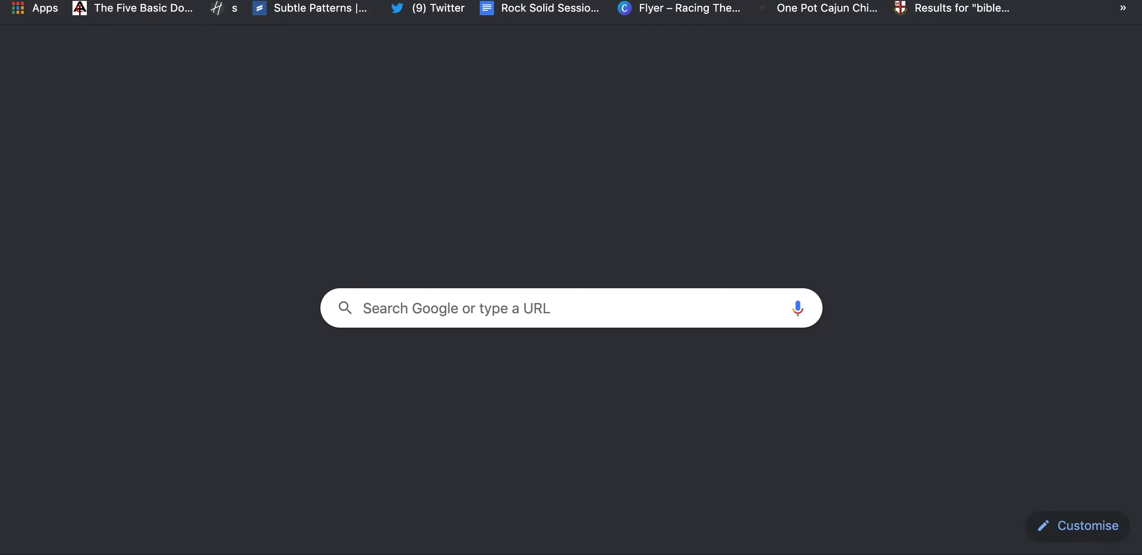
Search Unsplash for 'business' and download the photo of a person carrying a brown leather bag
{"action": "type", "text": "uns"}
{"action": "key", "text": "Return"}
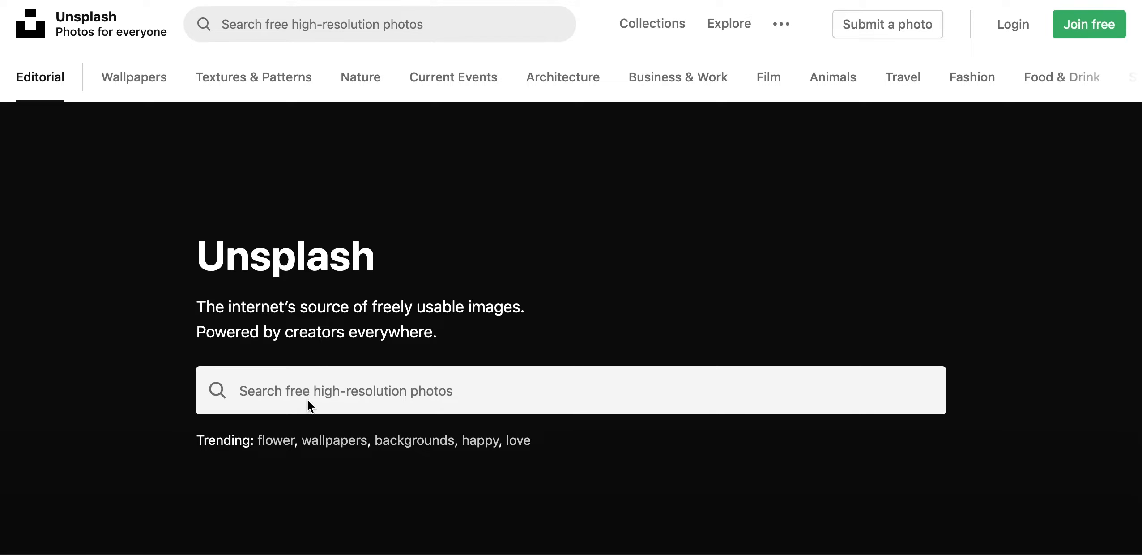
{"action": "left_click", "coordinate": [270, 388]}
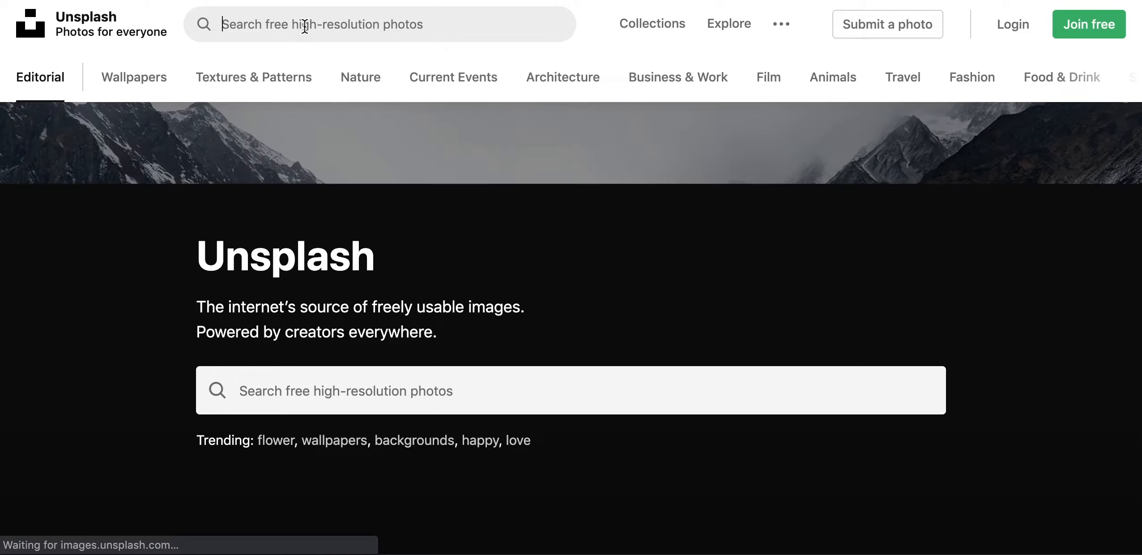
{"action": "left_click", "coordinate": [305, 26]}
{"action": "type", "text": "business"}
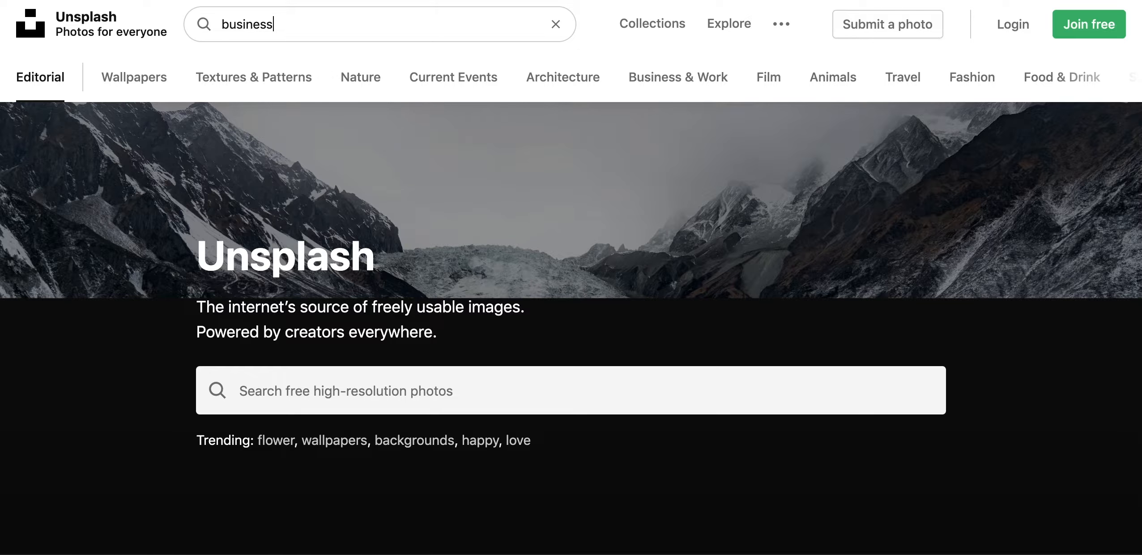
{"action": "key", "text": "Return"}
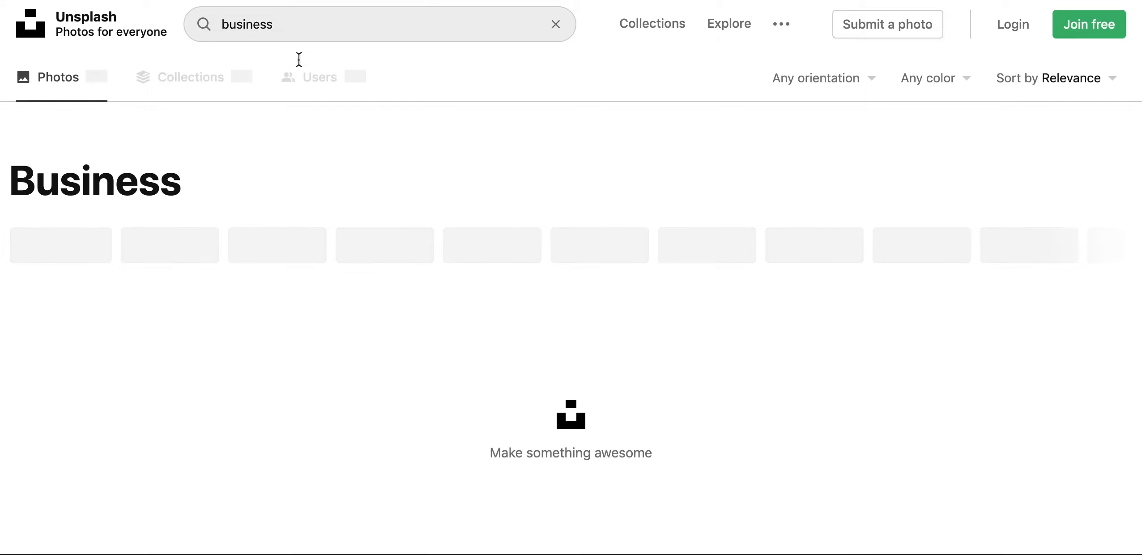
{"action": "scroll", "coordinate": [520, 400], "scroll_direction": "down", "scroll_amount": 5}
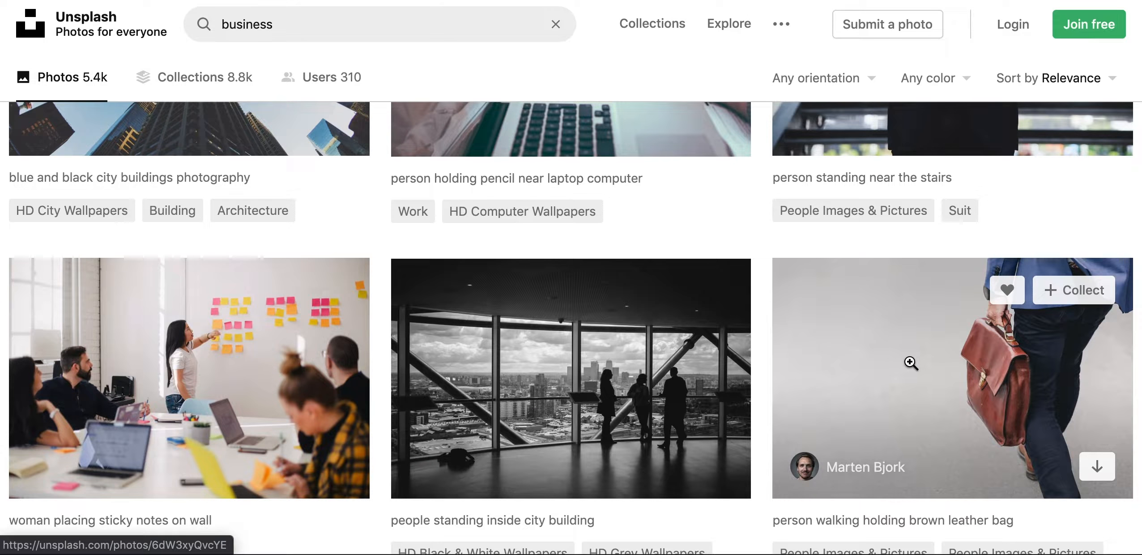
{"action": "left_click", "coordinate": [911, 363]}
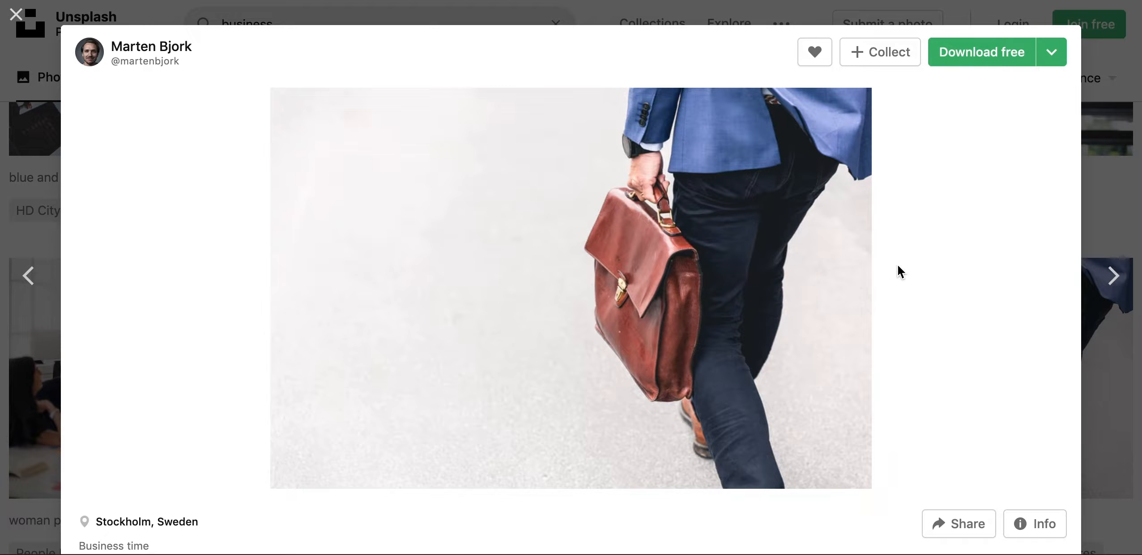
{"action": "left_click", "coordinate": [975, 58]}
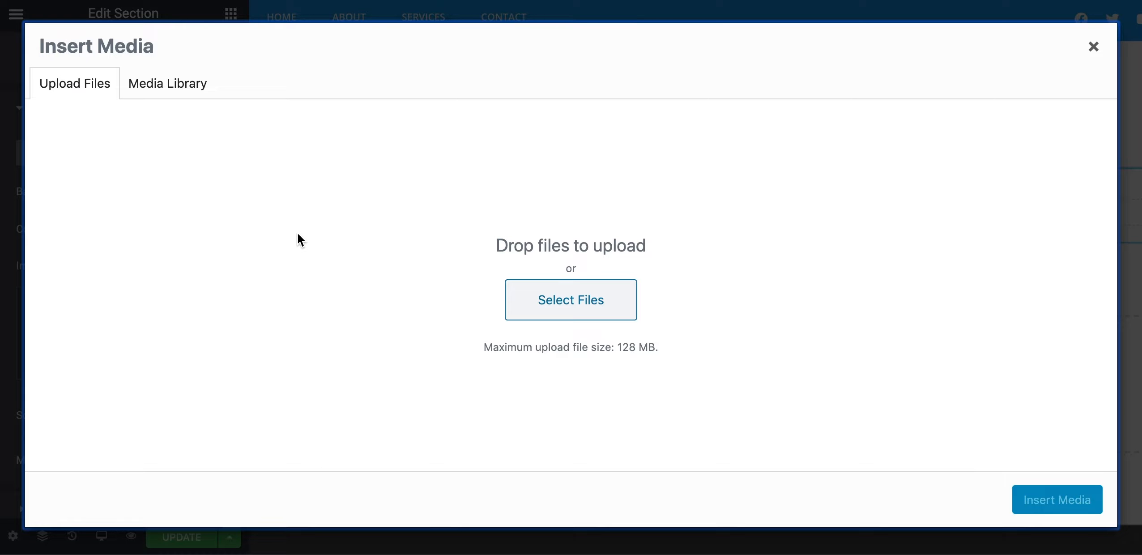
Upload the downloaded briefcase photo to the Media Library and insert it as the section background
{"action": "left_click_drag", "start_coordinate": [128, 522], "coordinate": [222, 294]}
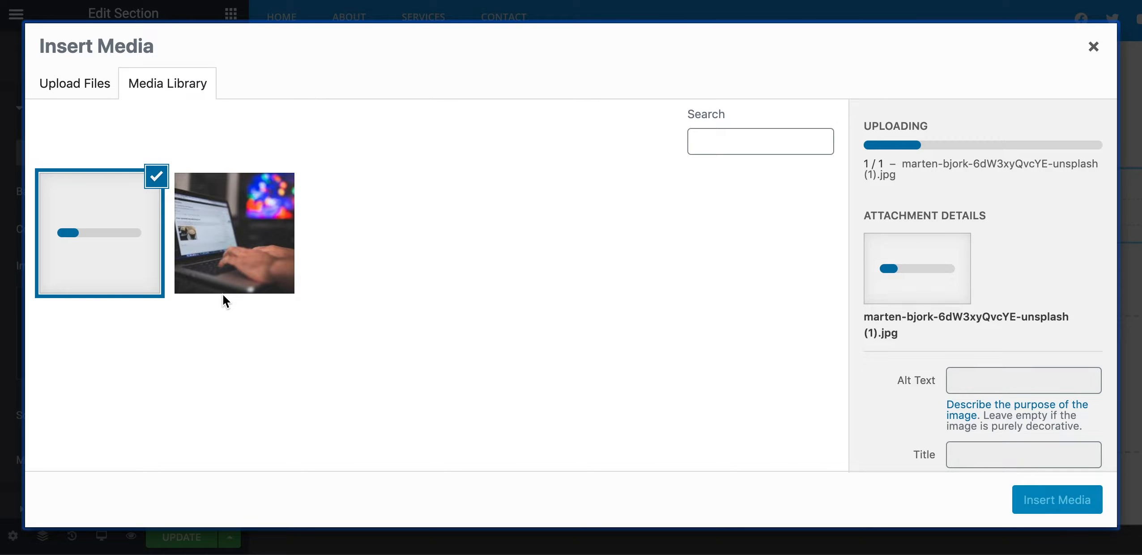
{"action": "left_click", "coordinate": [252, 224]}
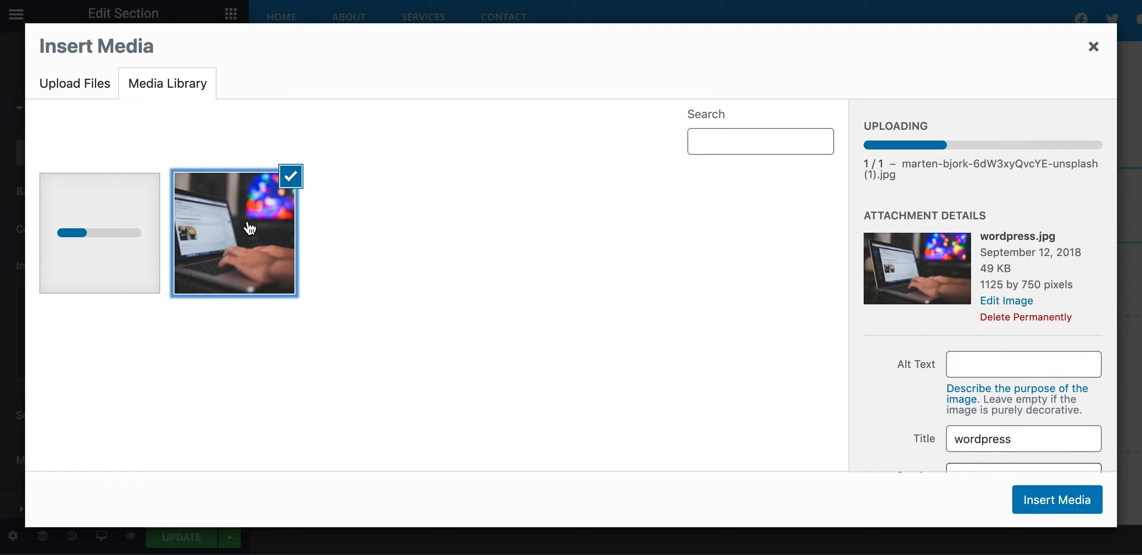
{"action": "left_click", "coordinate": [149, 229]}
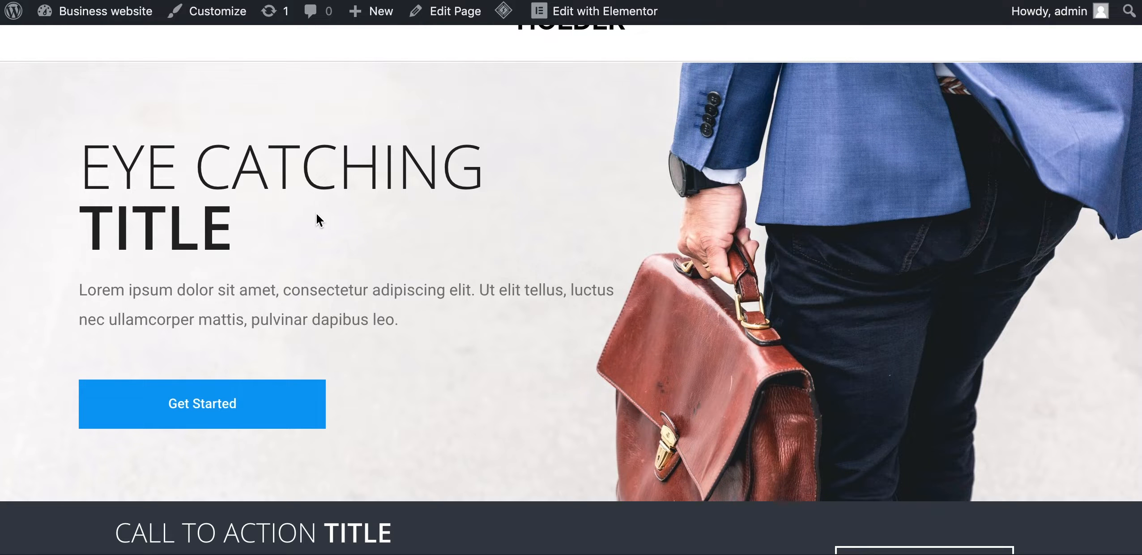
{"action": "left_click_drag", "start_coordinate": [235, 233], "coordinate": [77, 156]}
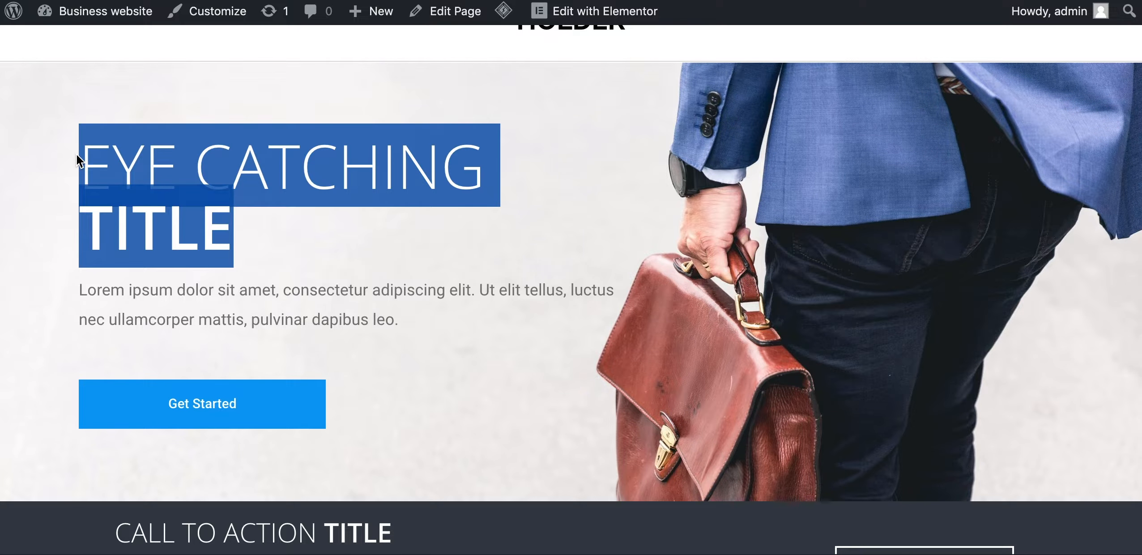
{"action": "left_click_drag", "start_coordinate": [76, 296], "coordinate": [351, 319]}
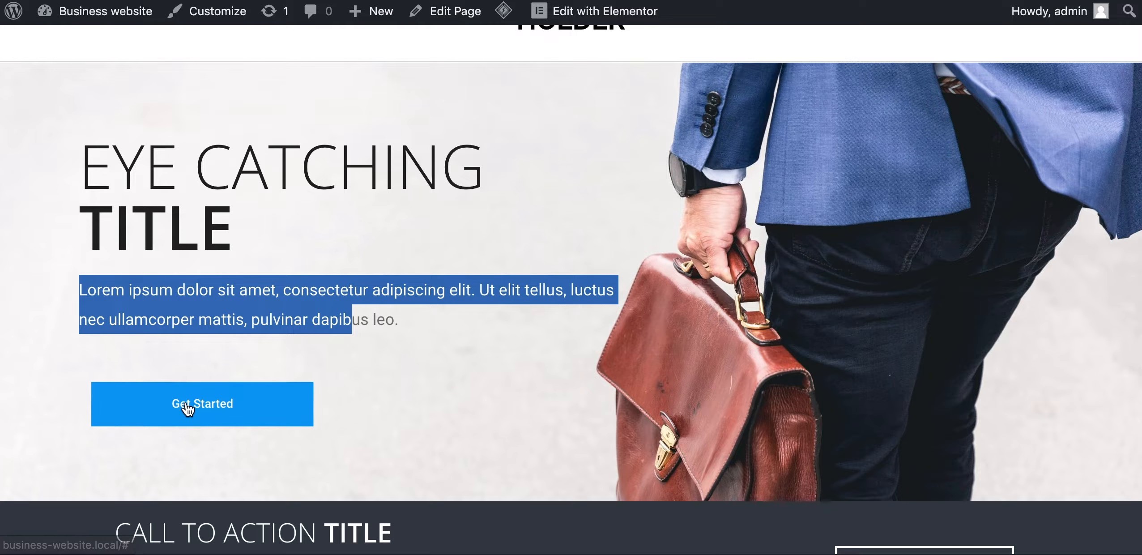
{"action": "left_click", "coordinate": [577, 6]}
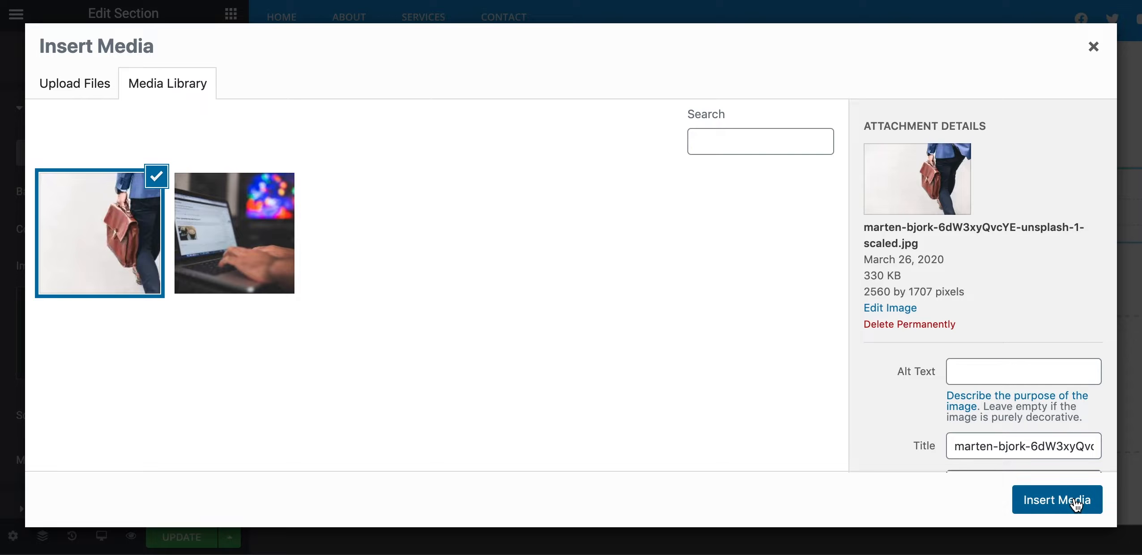
{"action": "left_click", "coordinate": [1076, 502]}
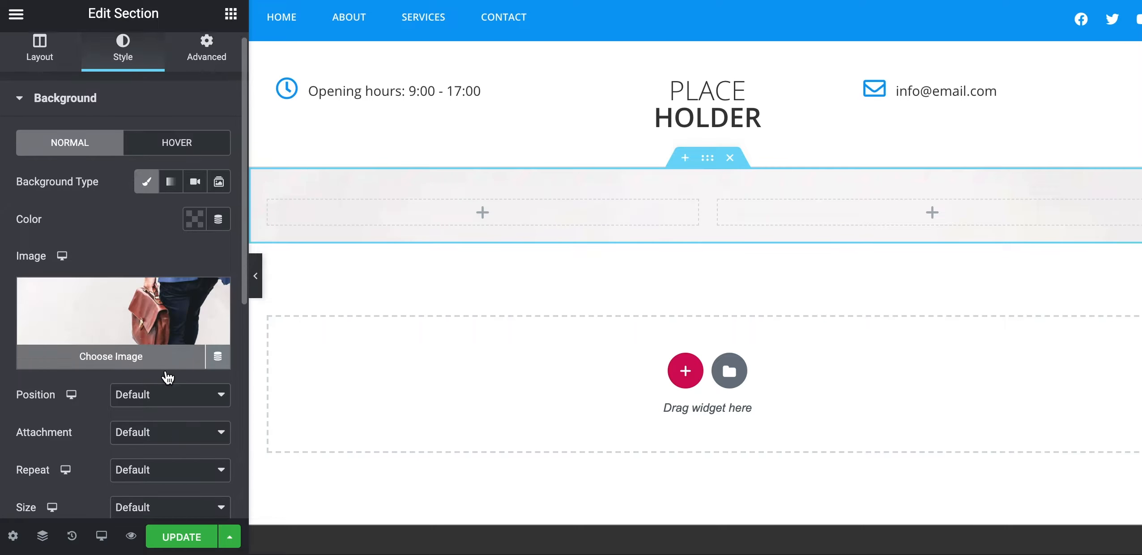
Set the section's background image Size to Cover
{"action": "scroll", "coordinate": [168, 377], "scroll_direction": "down", "scroll_amount": 3}
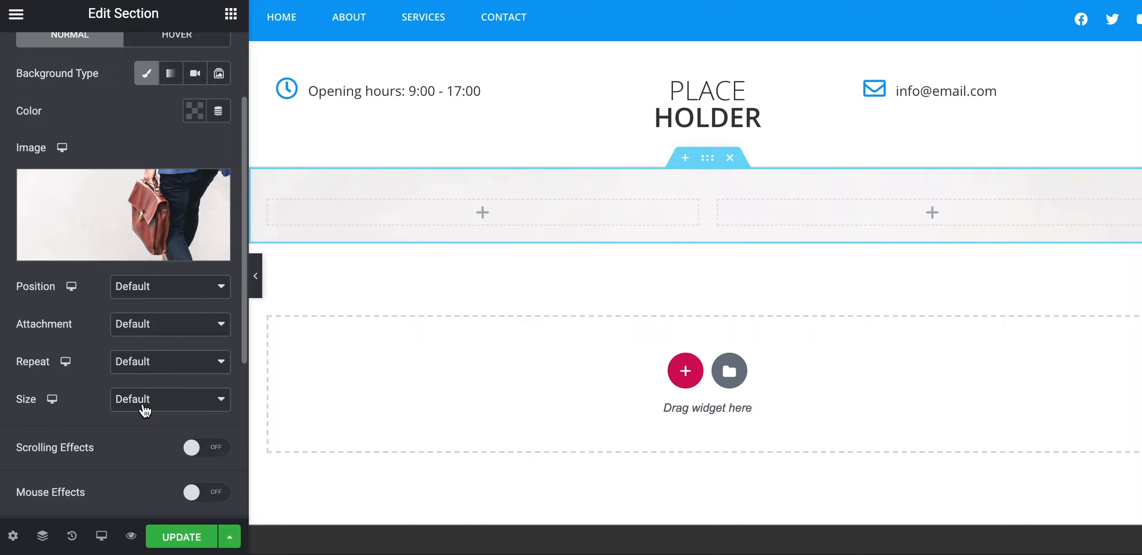
{"action": "left_click", "coordinate": [148, 408]}
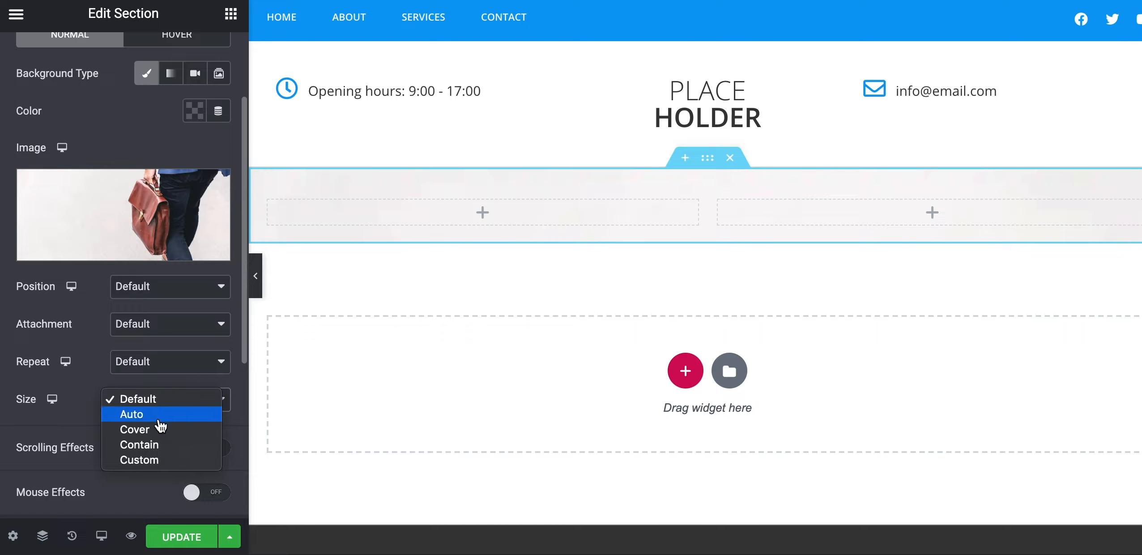
{"action": "left_click", "coordinate": [159, 429]}
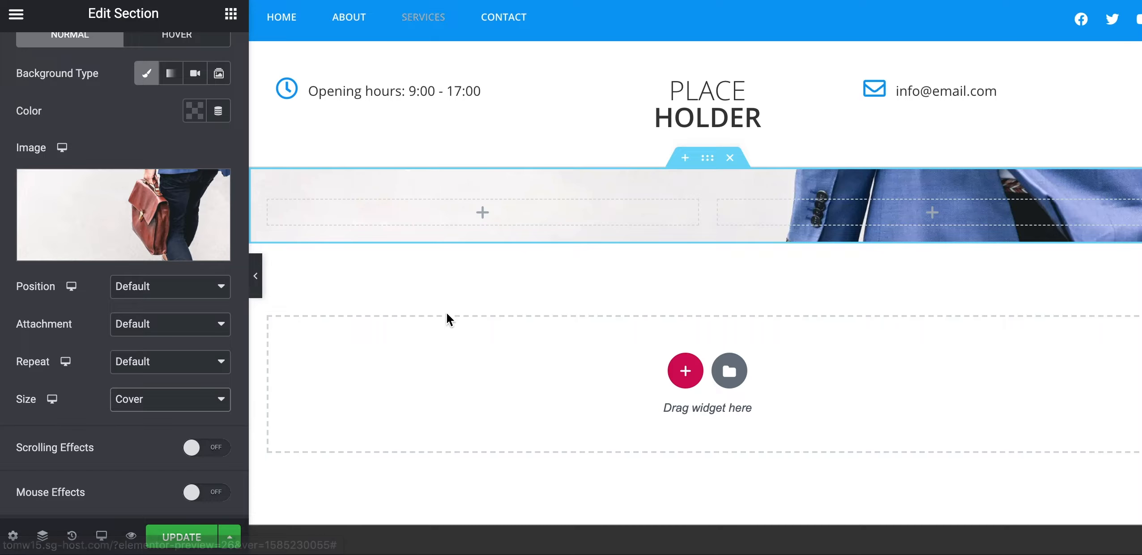
{"action": "scroll", "coordinate": [187, 139], "scroll_direction": "up", "scroll_amount": 3}
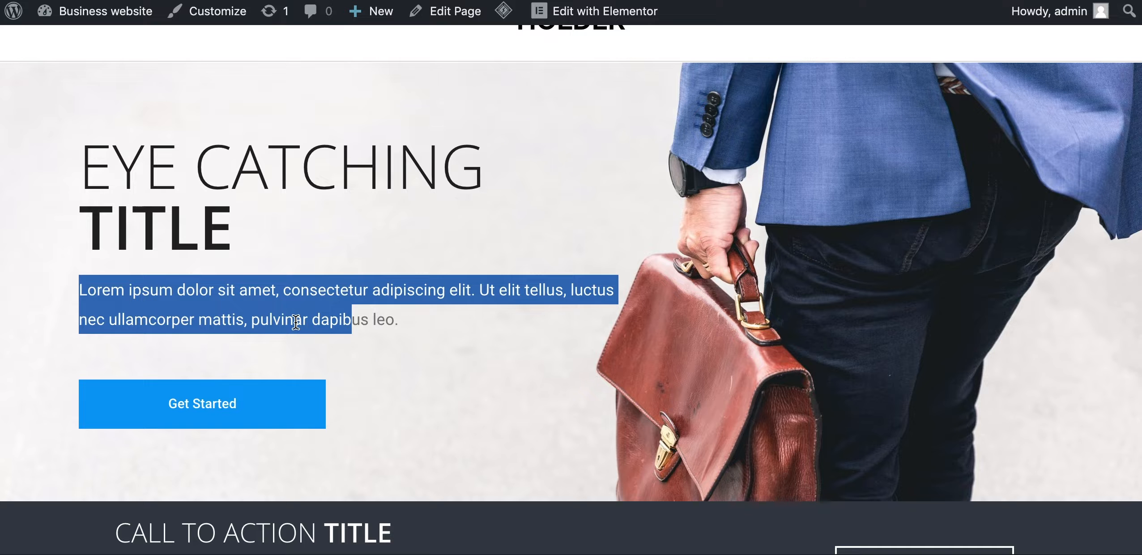
{"action": "scroll", "coordinate": [459, 153], "scroll_direction": "up", "scroll_amount": 3}
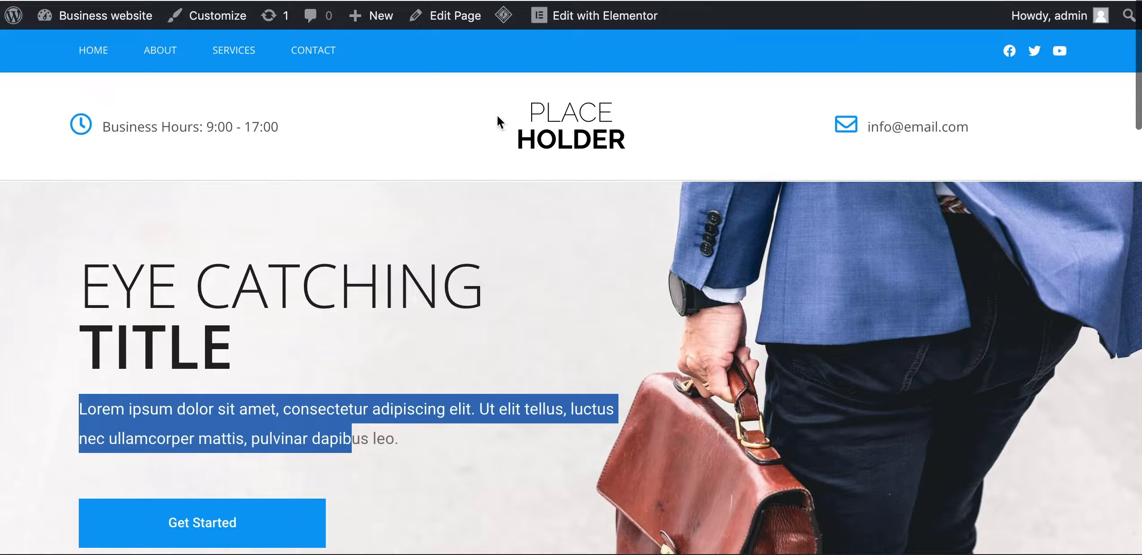
{"action": "left_click", "coordinate": [583, 20]}
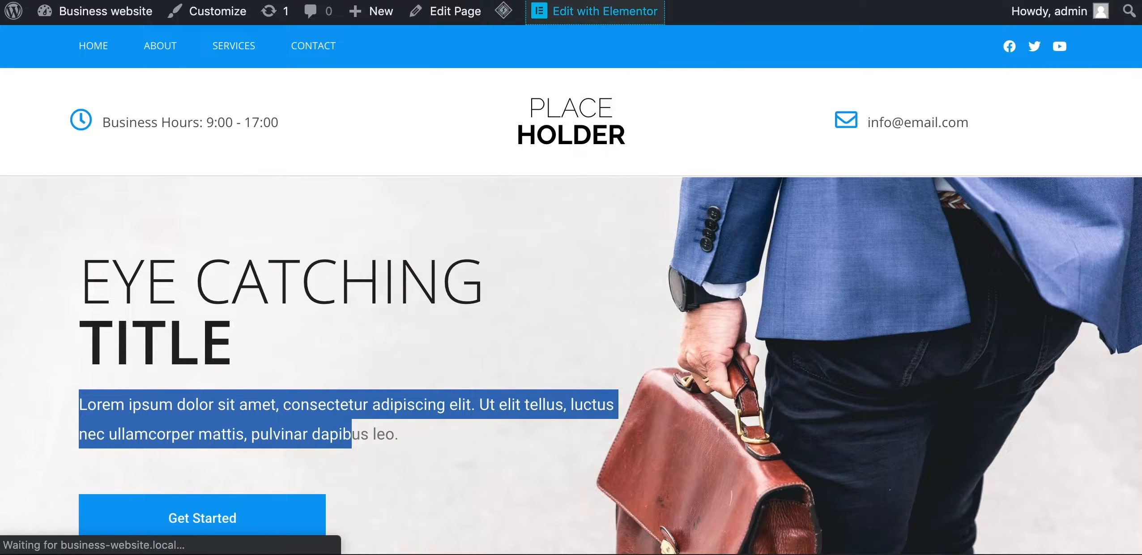
{"action": "scroll", "coordinate": [309, 248], "scroll_direction": "down", "scroll_amount": 1}
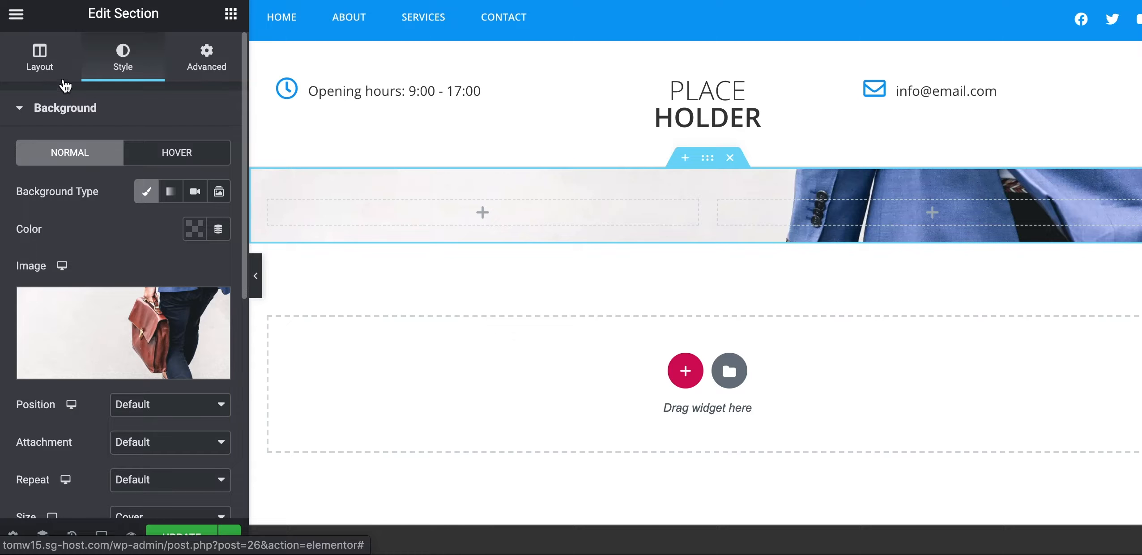
Give the section a Min Height of 490 px, then check the reference column's width of 65
{"action": "left_click", "coordinate": [49, 72]}
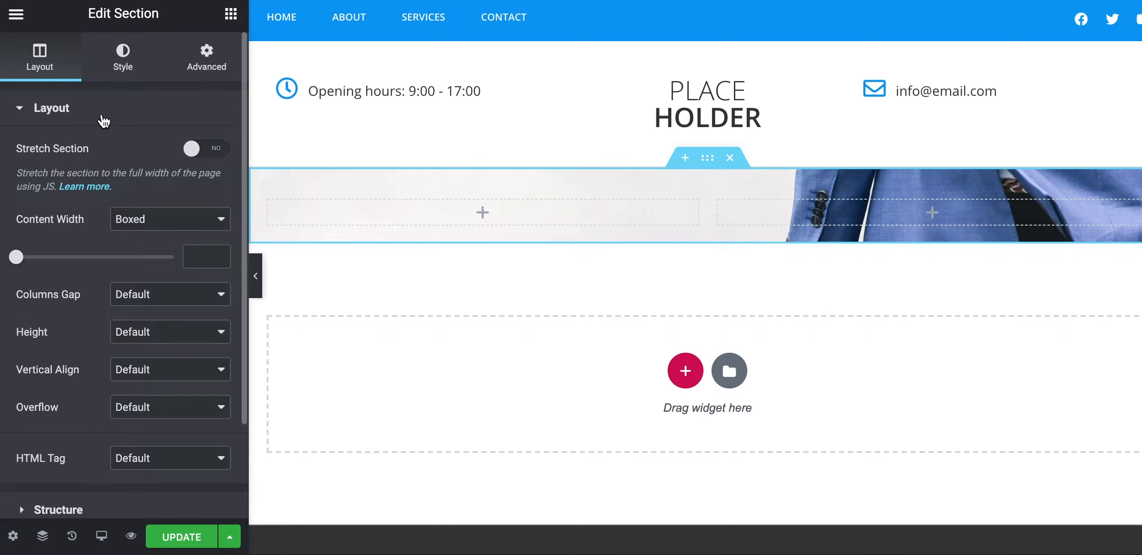
{"action": "left_click", "coordinate": [133, 336]}
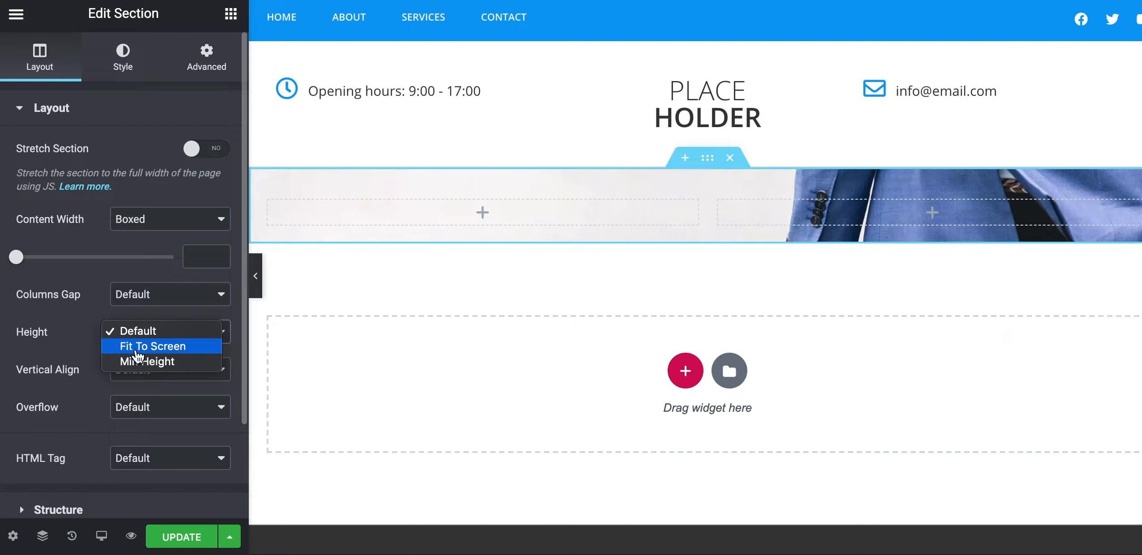
{"action": "left_click", "coordinate": [139, 362]}
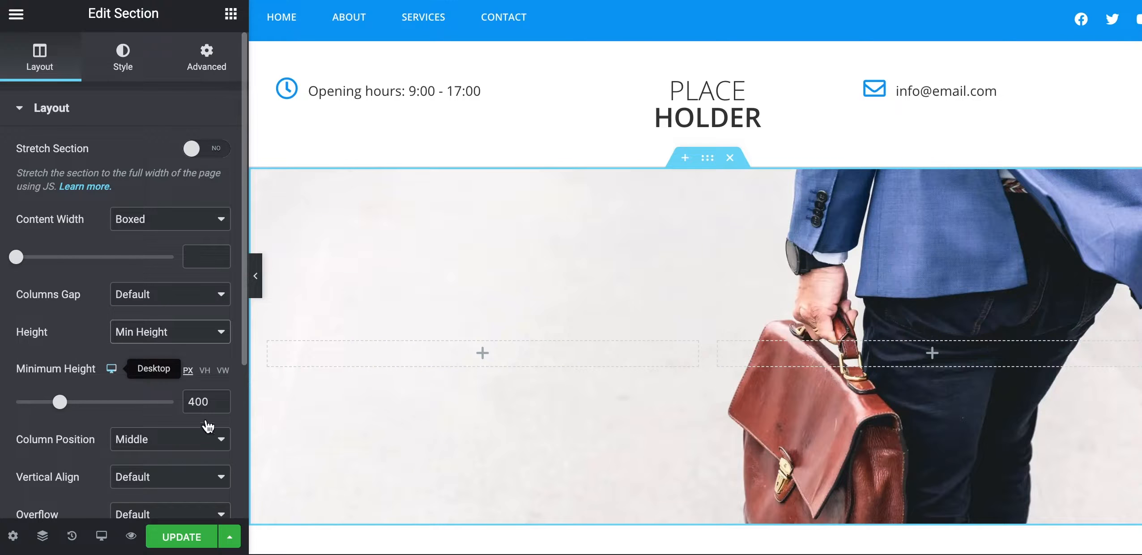
{"action": "left_click", "coordinate": [282, 17]}
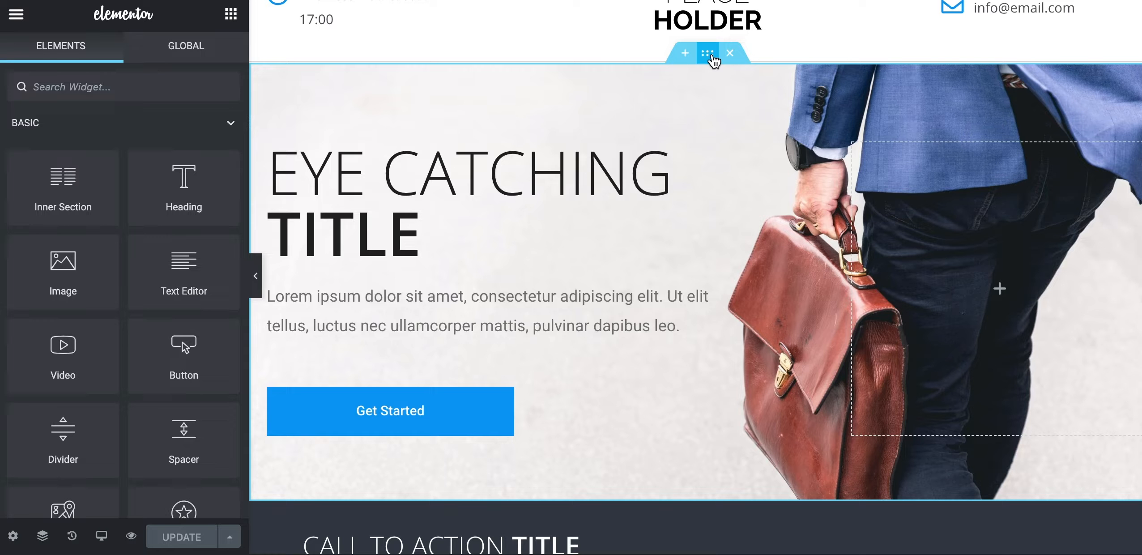
{"action": "left_click", "coordinate": [708, 53]}
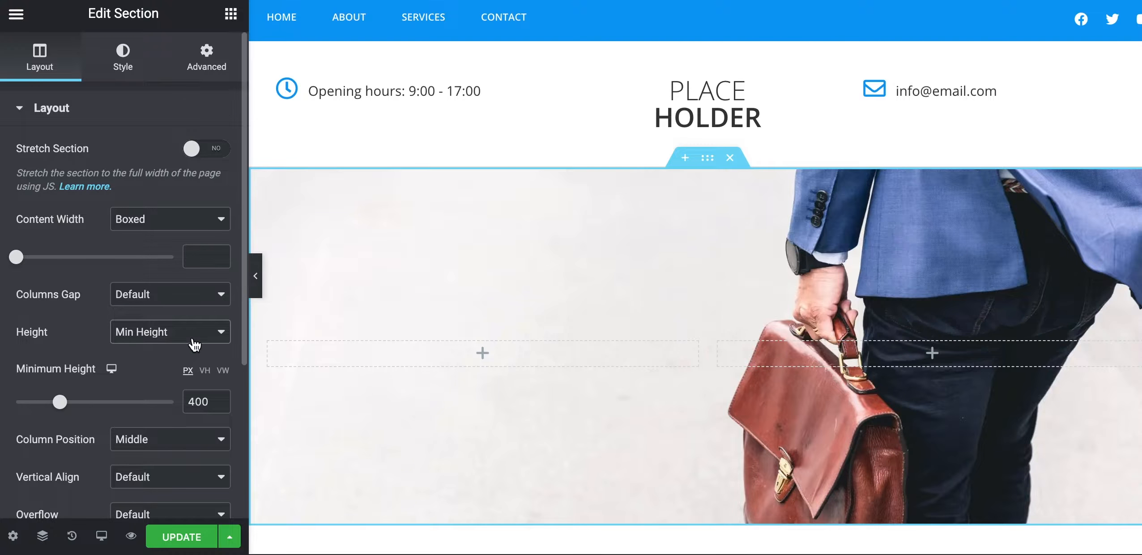
{"action": "double_click", "coordinate": [199, 402]}
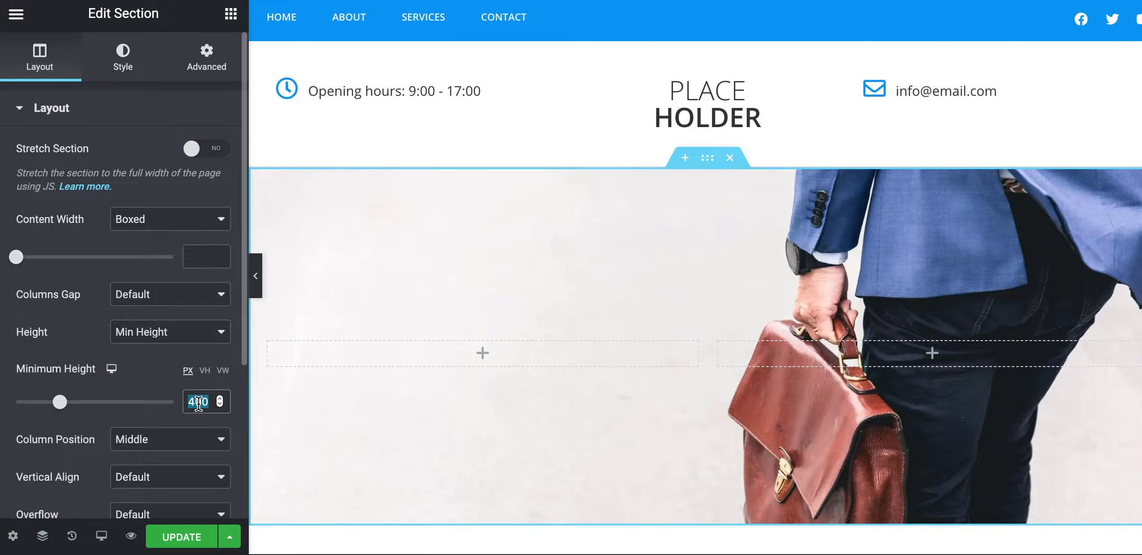
{"action": "type", "text": "490"}
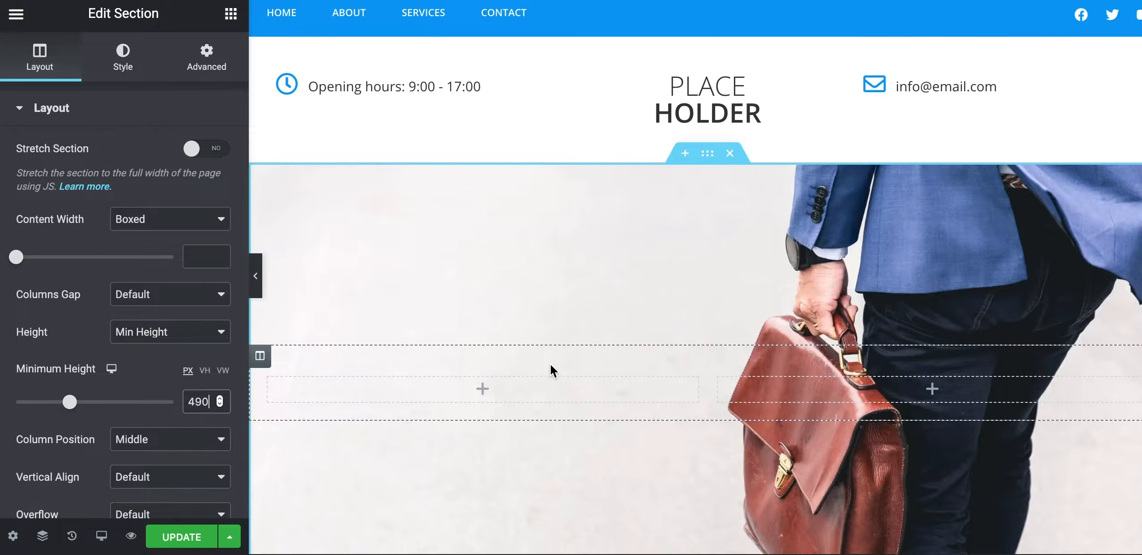
{"action": "scroll", "coordinate": [550, 363], "scroll_direction": "down", "scroll_amount": 5}
{"action": "scroll", "coordinate": [549, 363], "scroll_direction": "up", "scroll_amount": 2}
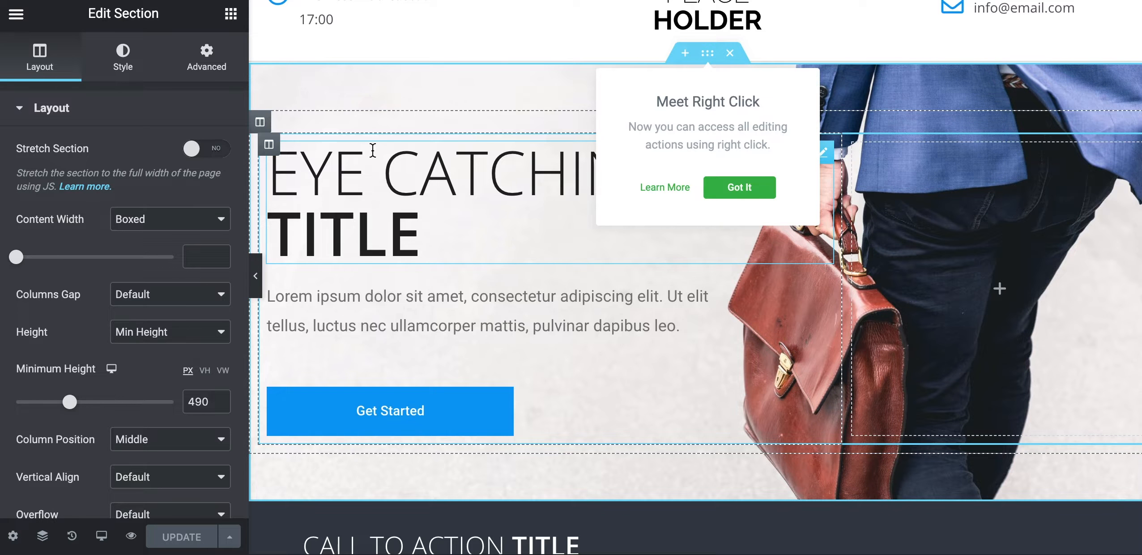
{"action": "left_click", "coordinate": [269, 145]}
{"action": "left_click_drag", "start_coordinate": [206, 152], "coordinate": [176, 155]}
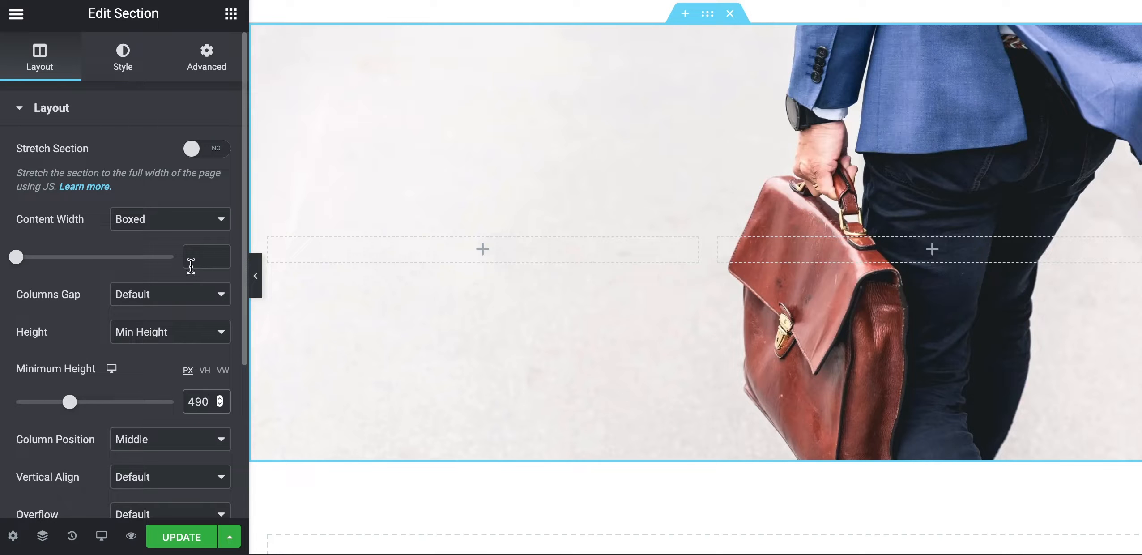
Clear the mistaken content-width entry and set the left column's Column Width (%) to 65
{"action": "type", "text": "65"}
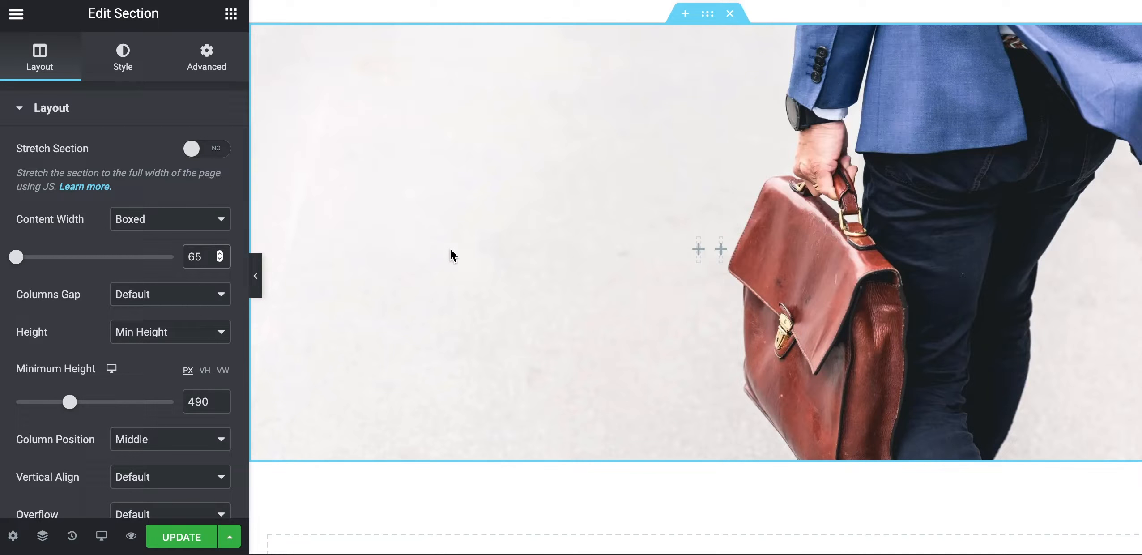
{"action": "key", "text": "BackSpace"}
{"action": "key", "text": "BackSpace"}
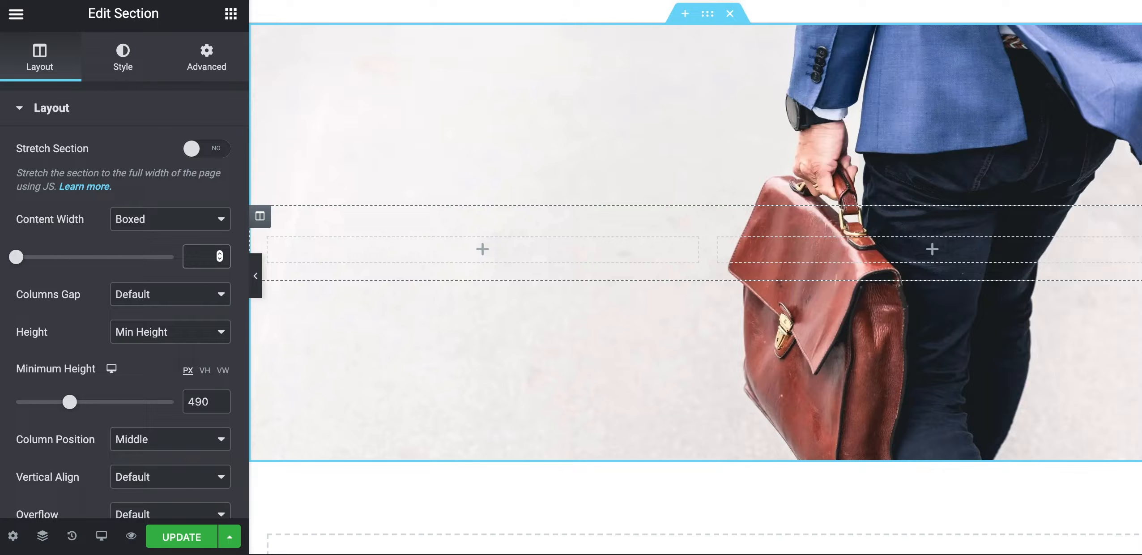
{"action": "left_click", "coordinate": [260, 216]}
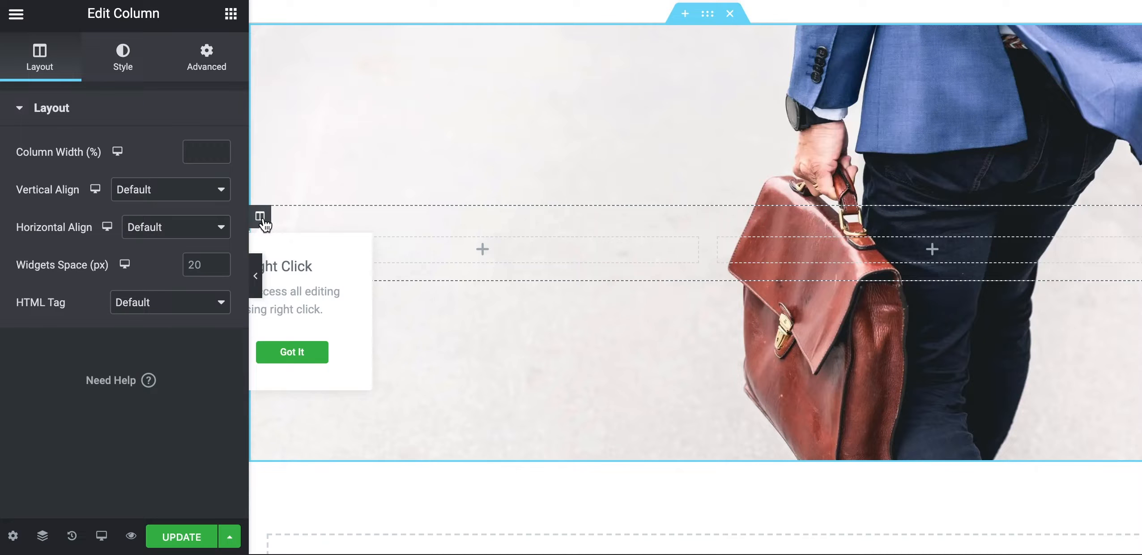
{"action": "left_click", "coordinate": [200, 149]}
{"action": "type", "text": "100"}
{"action": "key", "text": "ctrl+a"}
{"action": "type", "text": "65"}
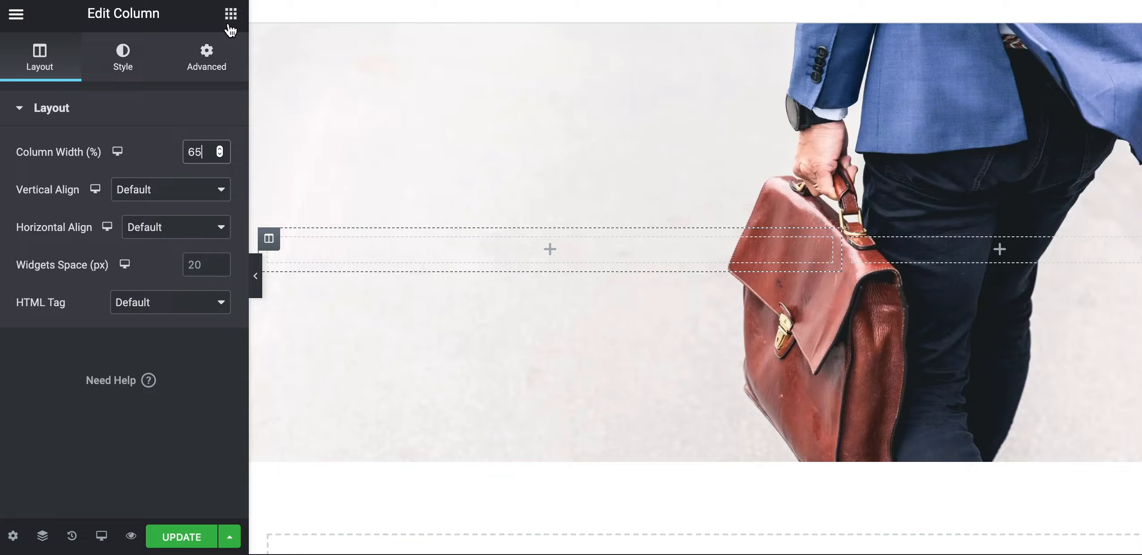
{"action": "scroll", "coordinate": [448, 197], "scroll_direction": "up", "scroll_amount": 3}
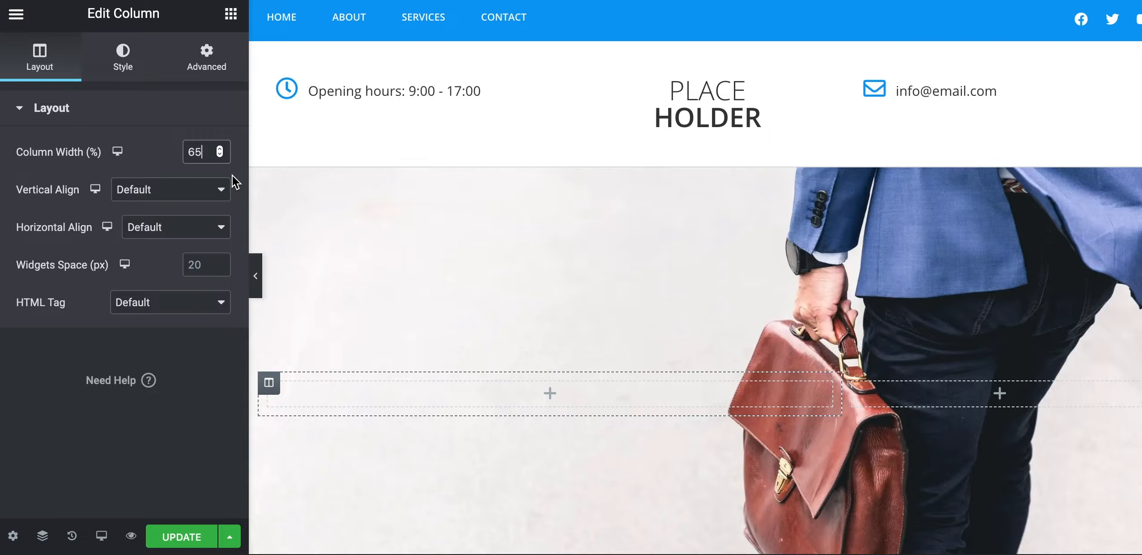
{"action": "scroll", "coordinate": [355, 285], "scroll_direction": "down", "scroll_amount": 1}
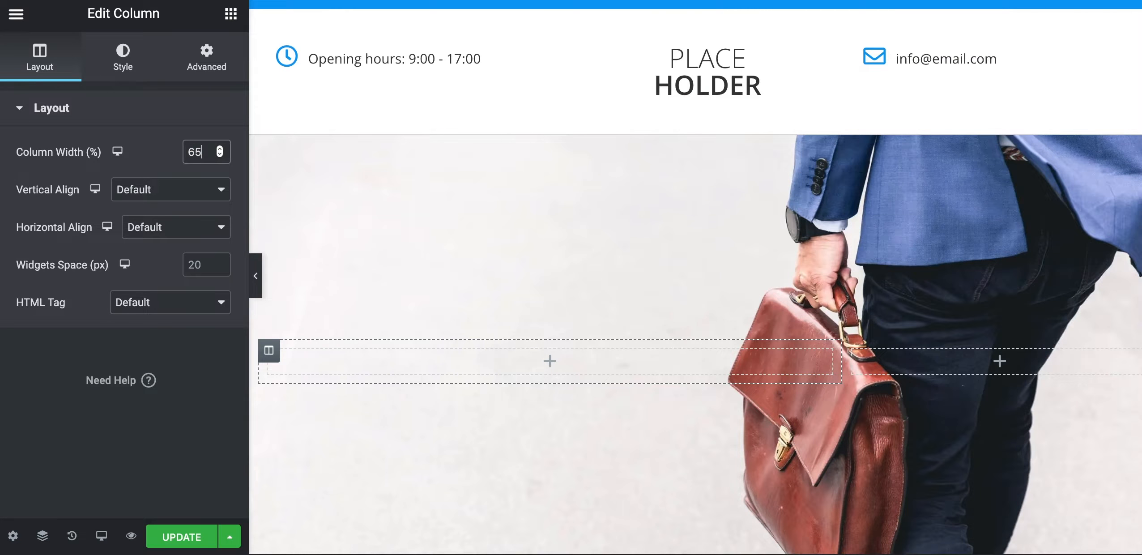
Drop a Heading widget into the left column and check the reference heading's typography
{"action": "left_click", "coordinate": [233, 20]}
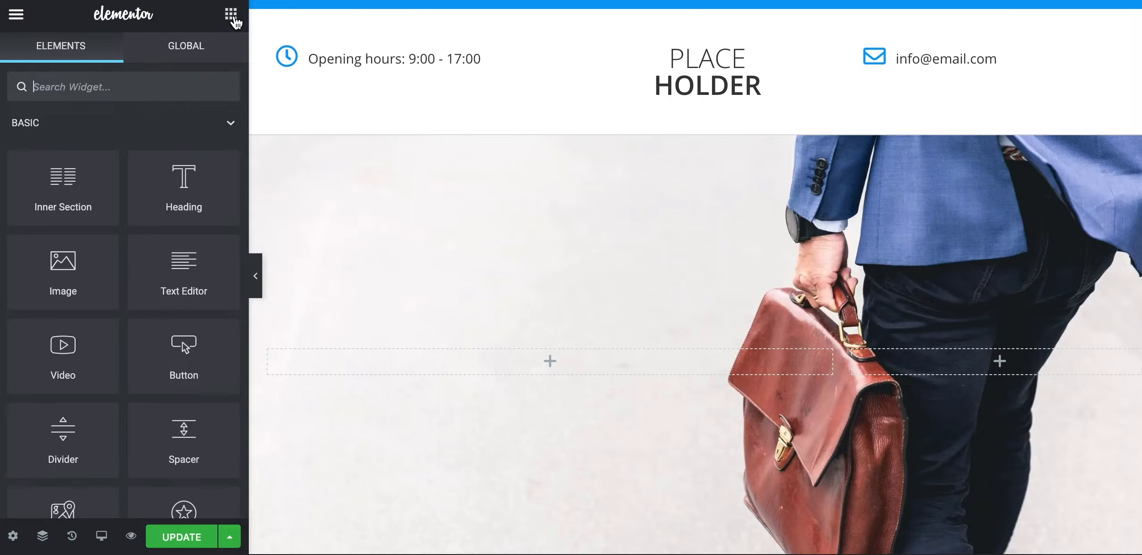
{"action": "left_click_drag", "start_coordinate": [167, 222], "coordinate": [445, 362]}
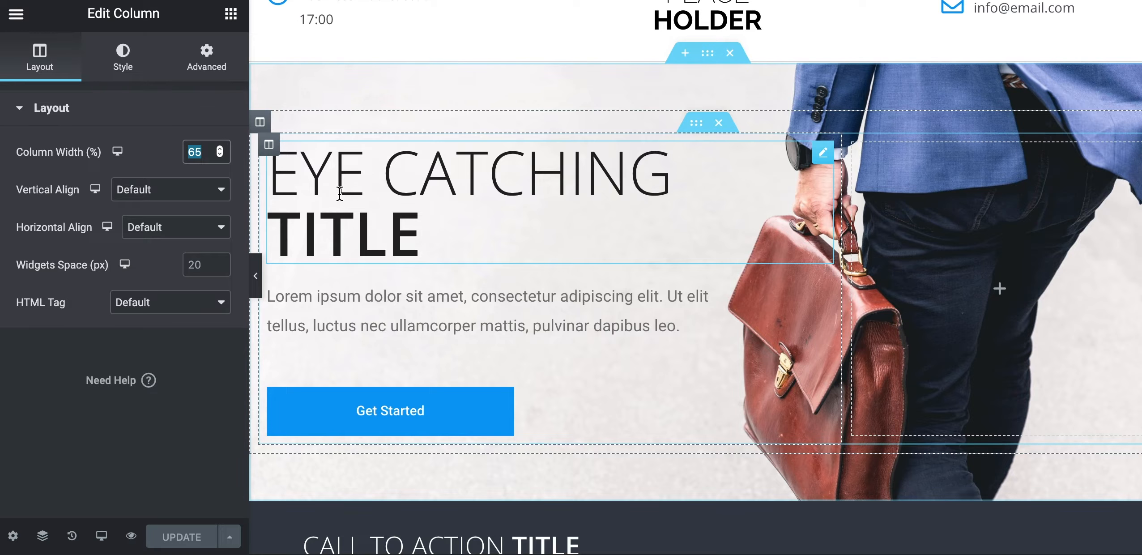
{"action": "left_click", "coordinate": [333, 181]}
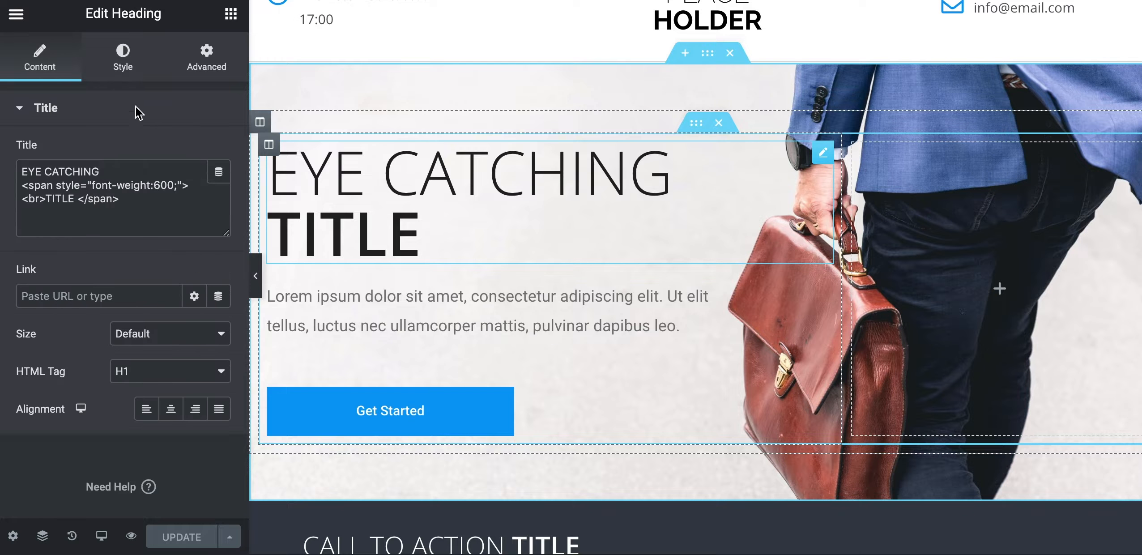
{"action": "left_click", "coordinate": [123, 63]}
{"action": "left_click", "coordinate": [218, 189]}
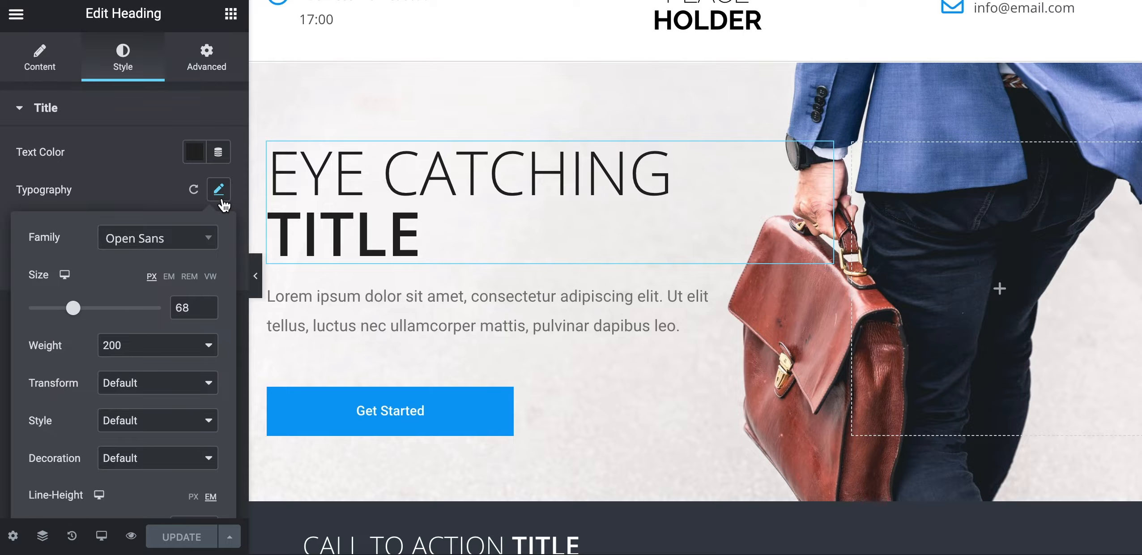
{"action": "double_click", "coordinate": [195, 309]}
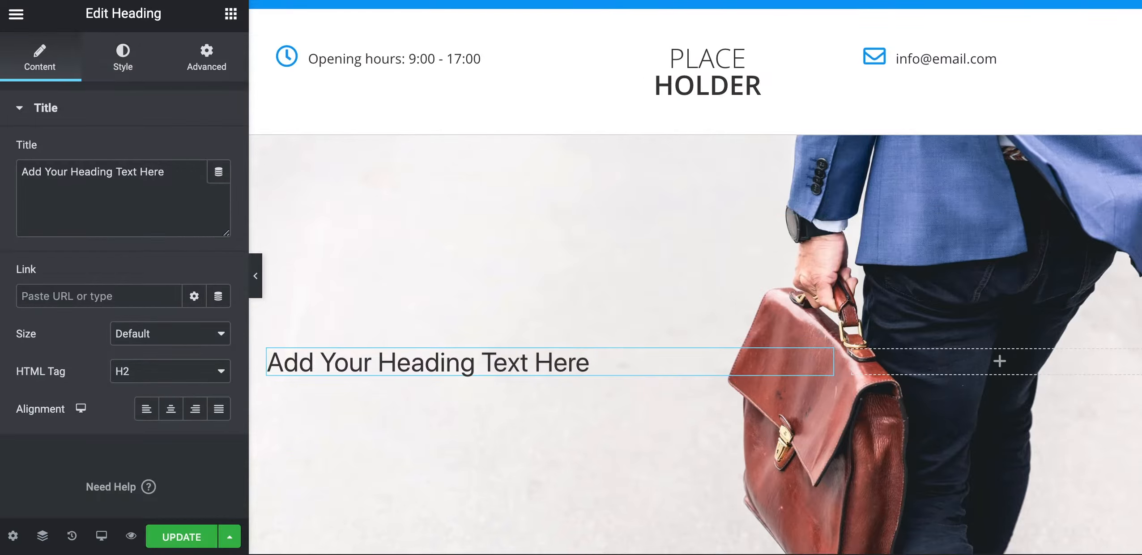
Style the new heading in Open Sans, size 68, weight 200
{"action": "left_click", "coordinate": [117, 58]}
{"action": "left_click", "coordinate": [219, 190]}
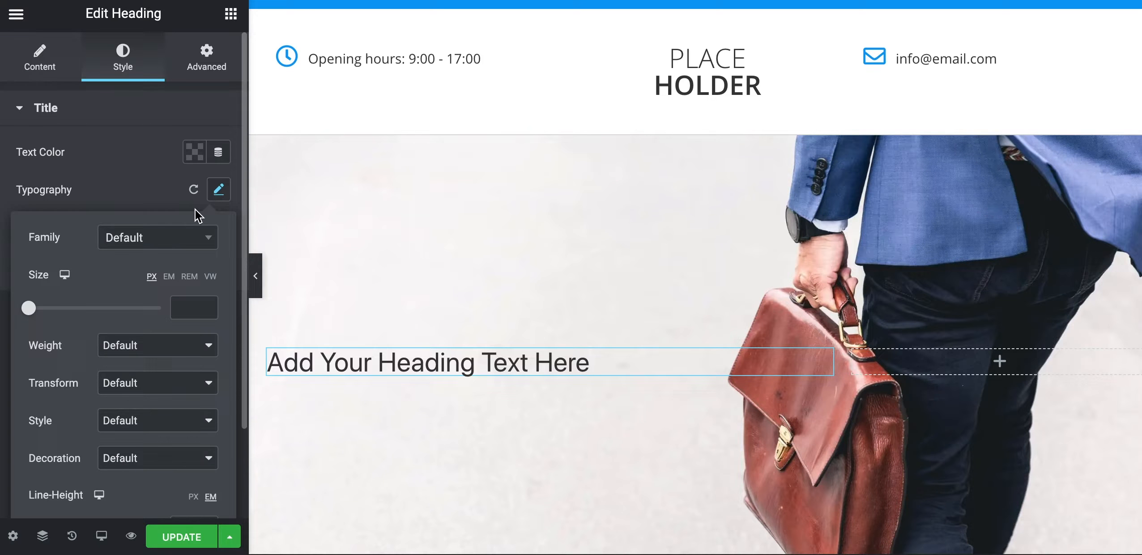
{"action": "left_click", "coordinate": [156, 245]}
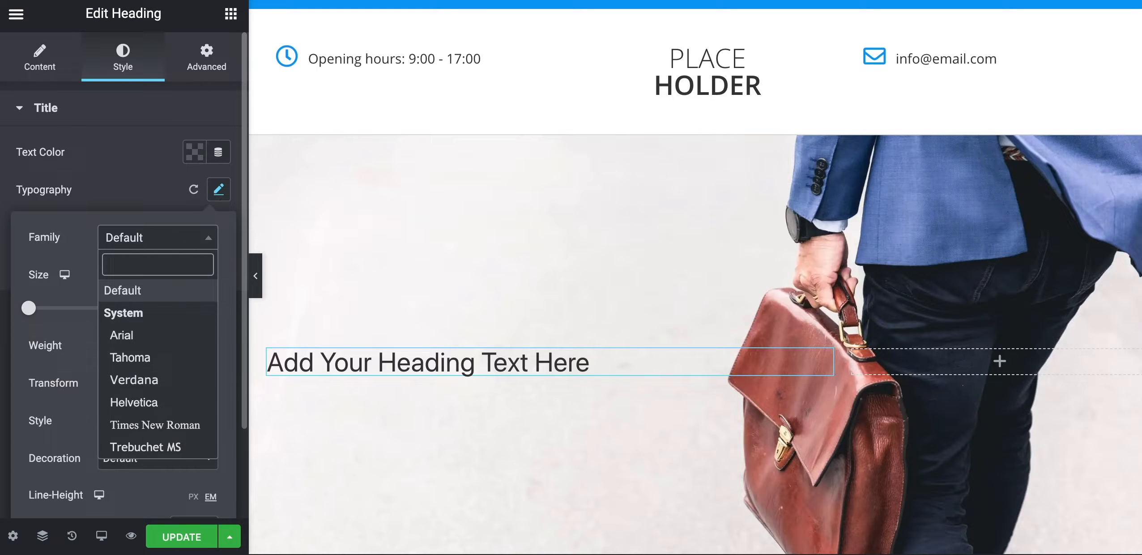
{"action": "type", "text": "open snas"}
{"action": "key", "text": "BackSpace"}
{"action": "key", "text": "BackSpace"}
{"action": "key", "text": "BackSpace"}
{"action": "type", "text": "ans"}
{"action": "left_click", "coordinate": [145, 313]}
{"action": "left_click", "coordinate": [190, 309]}
{"action": "type", "text": "68"}
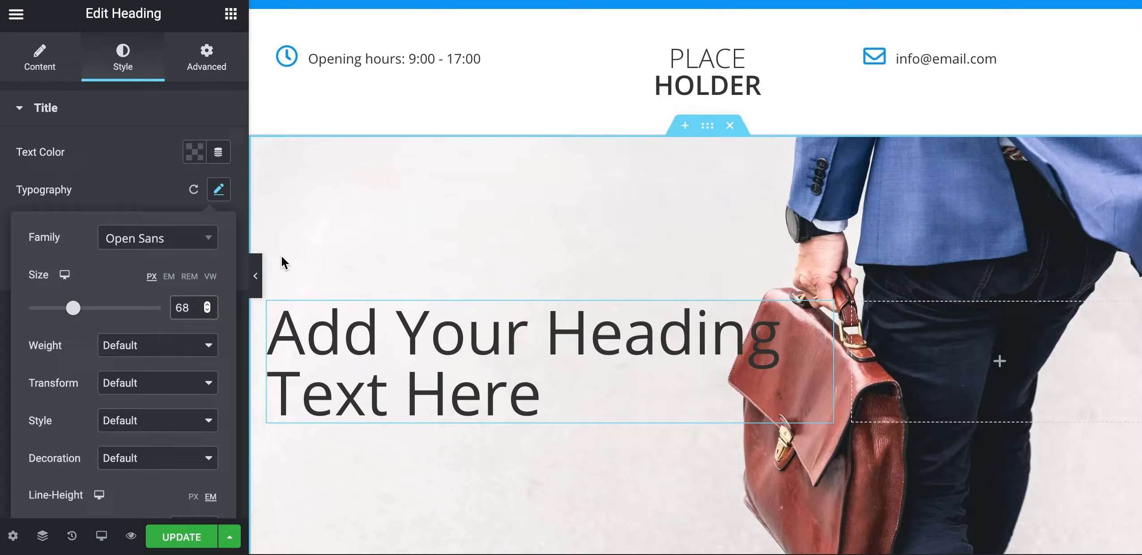
{"action": "left_click", "coordinate": [160, 347]}
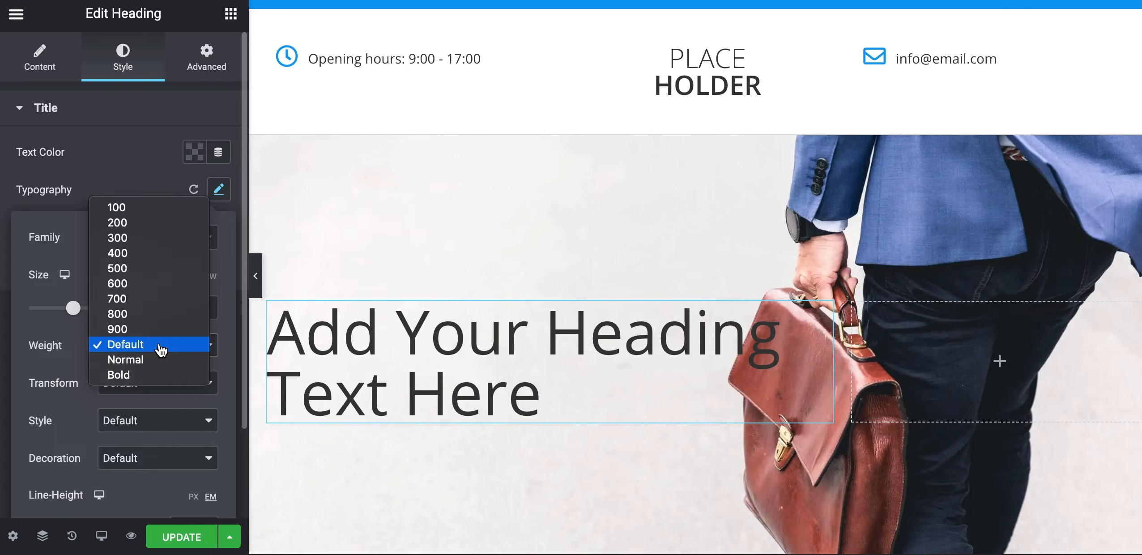
{"action": "left_click", "coordinate": [148, 223]}
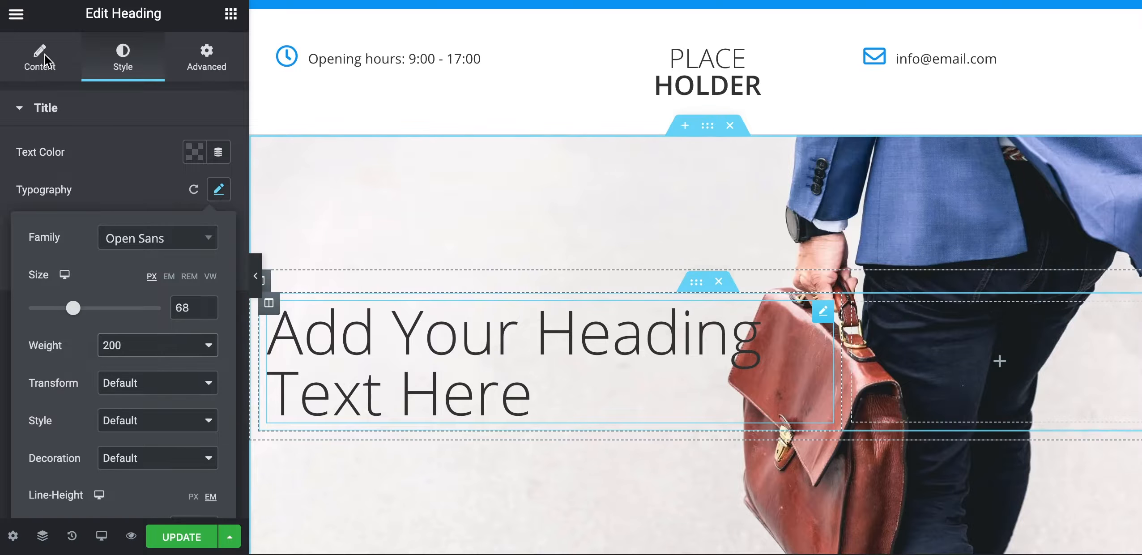
{"action": "left_click", "coordinate": [44, 78]}
Replace the placeholder heading with 'EYE CATCHING TITLE' and insert a <br> before TITLE
{"action": "triple_click", "coordinate": [84, 176]}
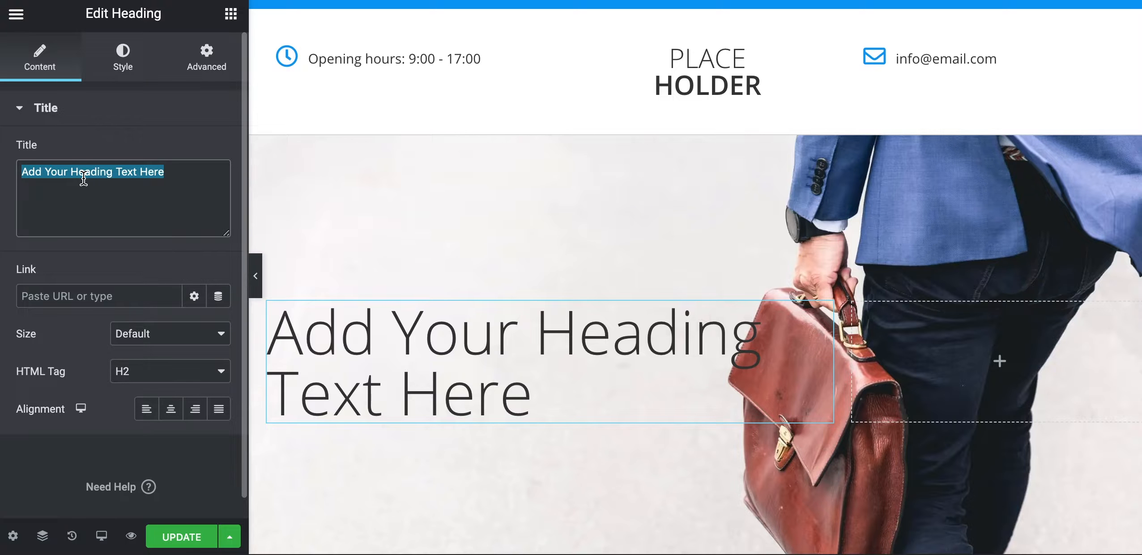
{"action": "type", "text": "EYE CATCHING"}
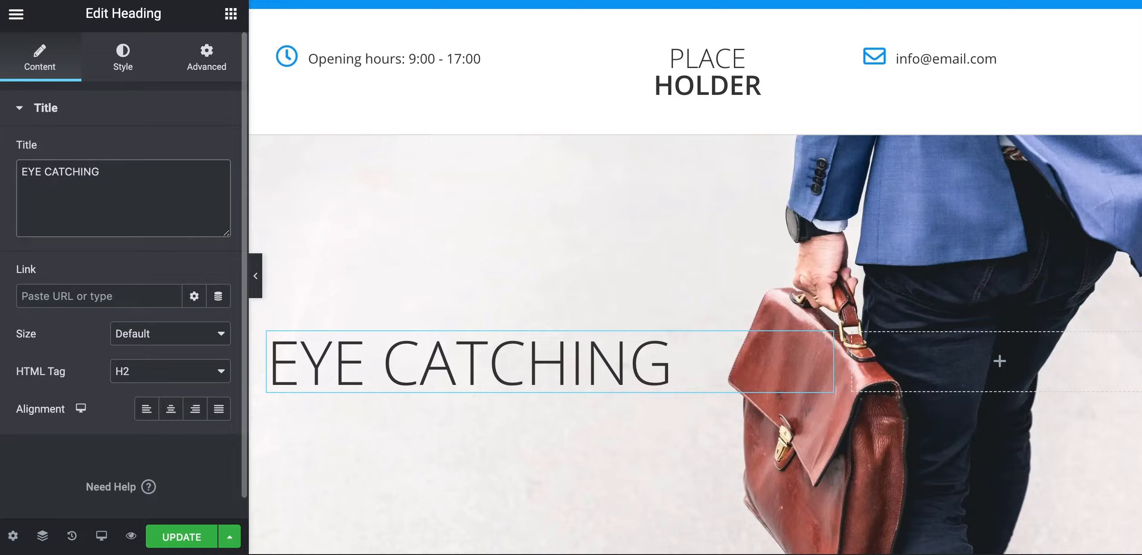
{"action": "type", "text": " TITLE"}
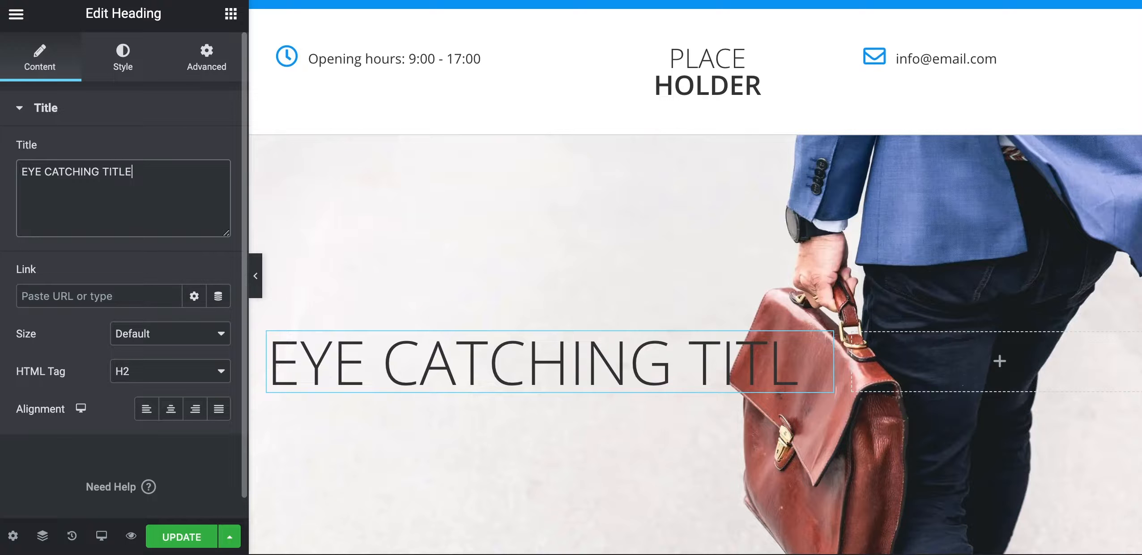
{"action": "left_click", "coordinate": [103, 172]}
{"action": "type", "text": "<br>"}
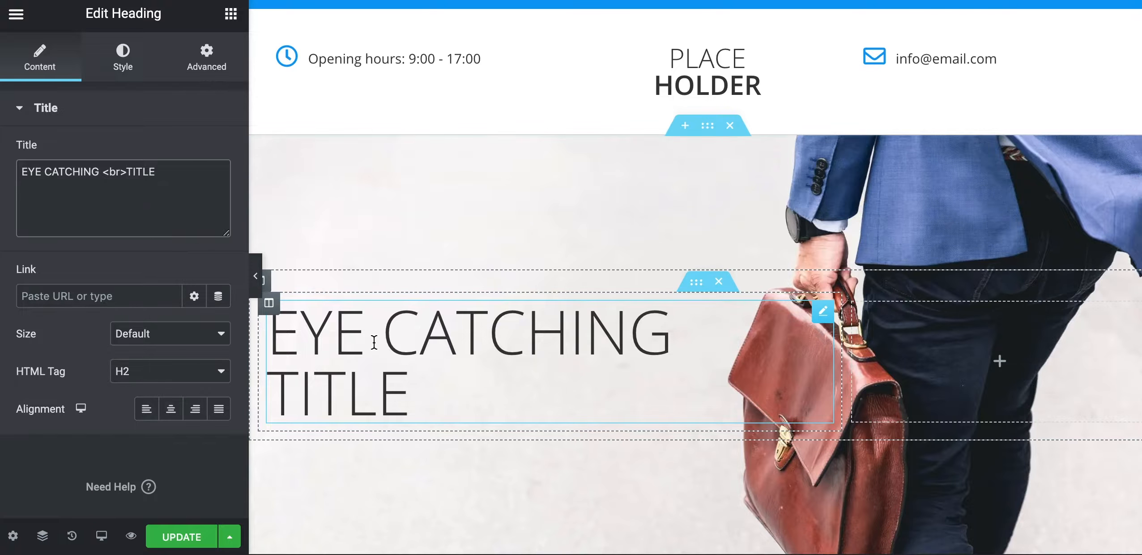
Wrap TITLE in <span style="font-weight:600;"> so it appears bold
{"action": "left_click_drag", "start_coordinate": [423, 405], "coordinate": [281, 382]}
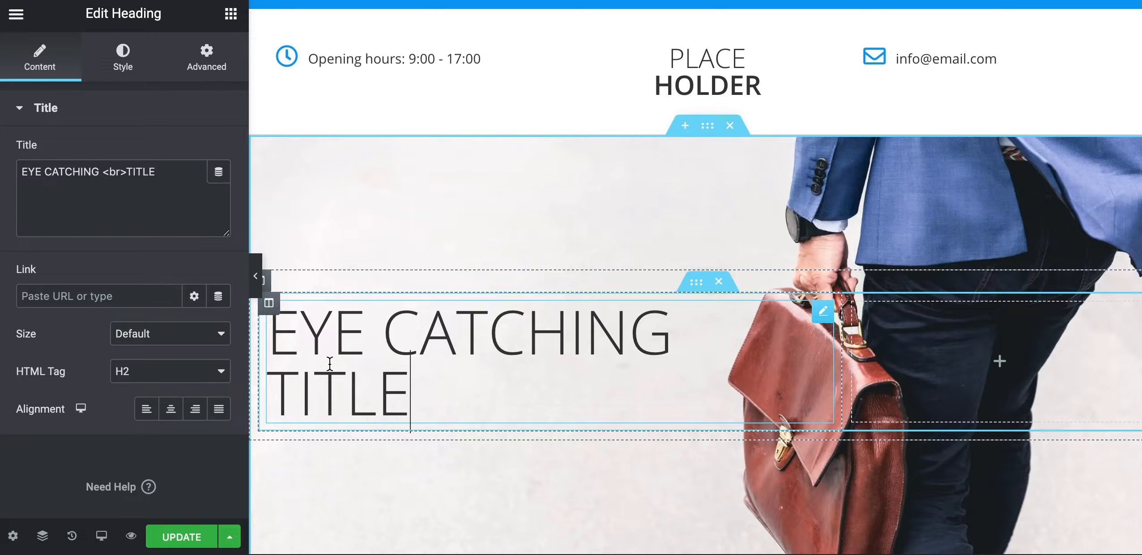
{"action": "left_click", "coordinate": [126, 173]}
{"action": "type", "text": "<span"}
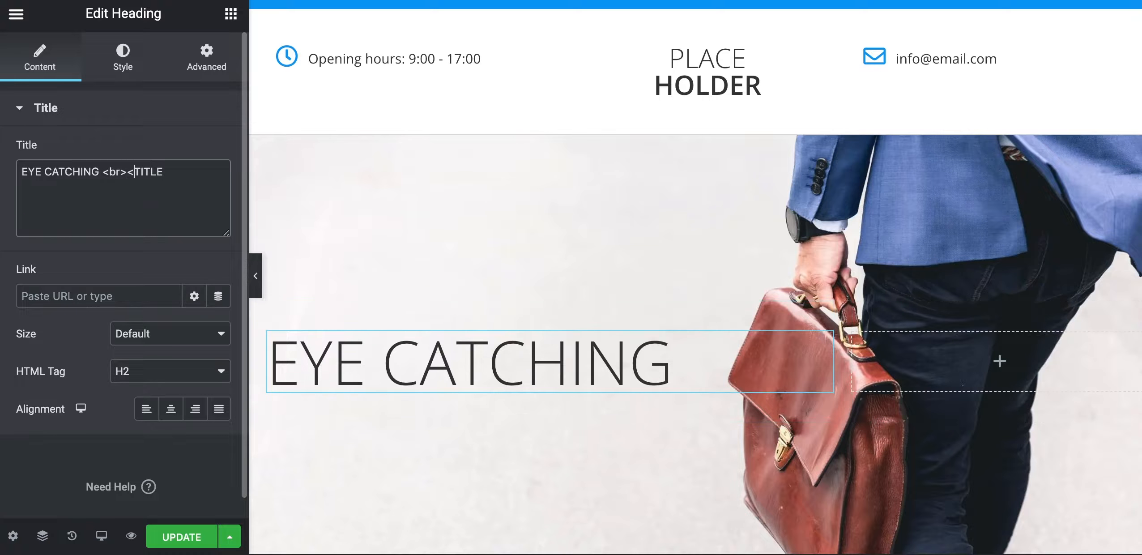
{"action": "type", "text": " style="}
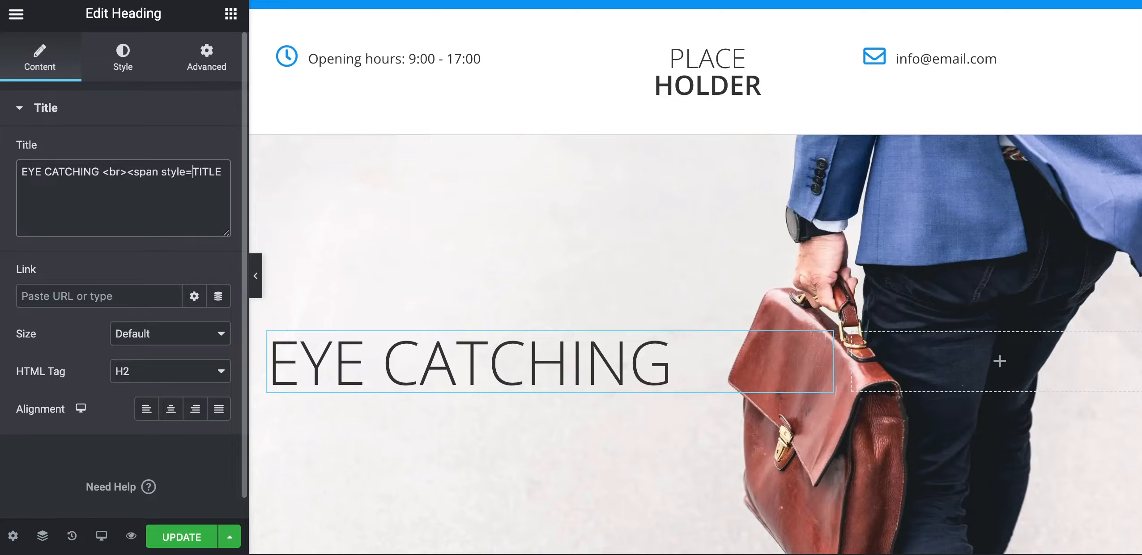
{"action": "type", "text": "\"\""}
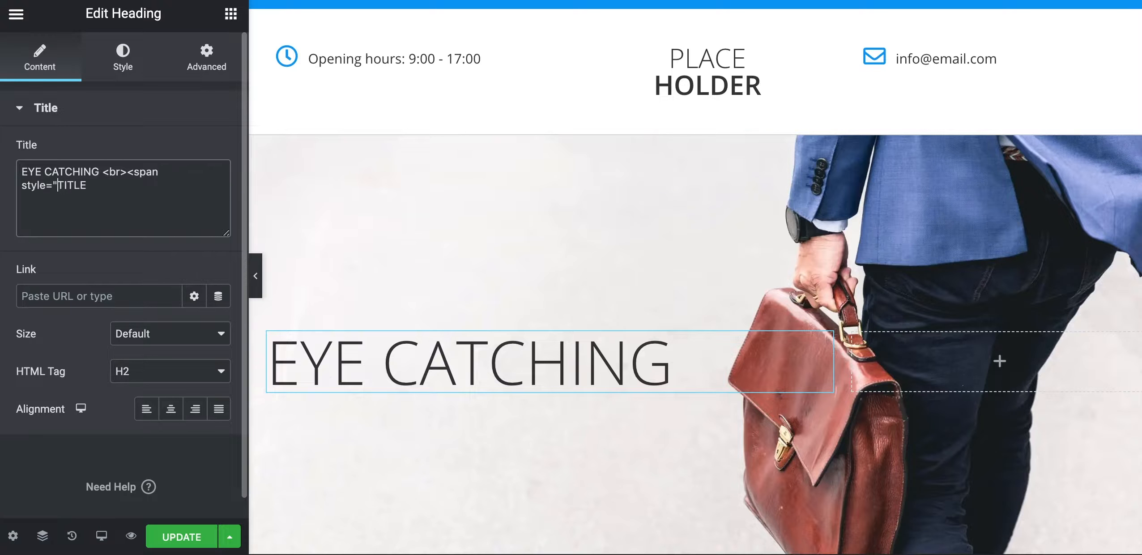
{"action": "type", "text": "font-weig"}
{"action": "type", "text": "ht:"}
{"action": "type", "text": "600"}
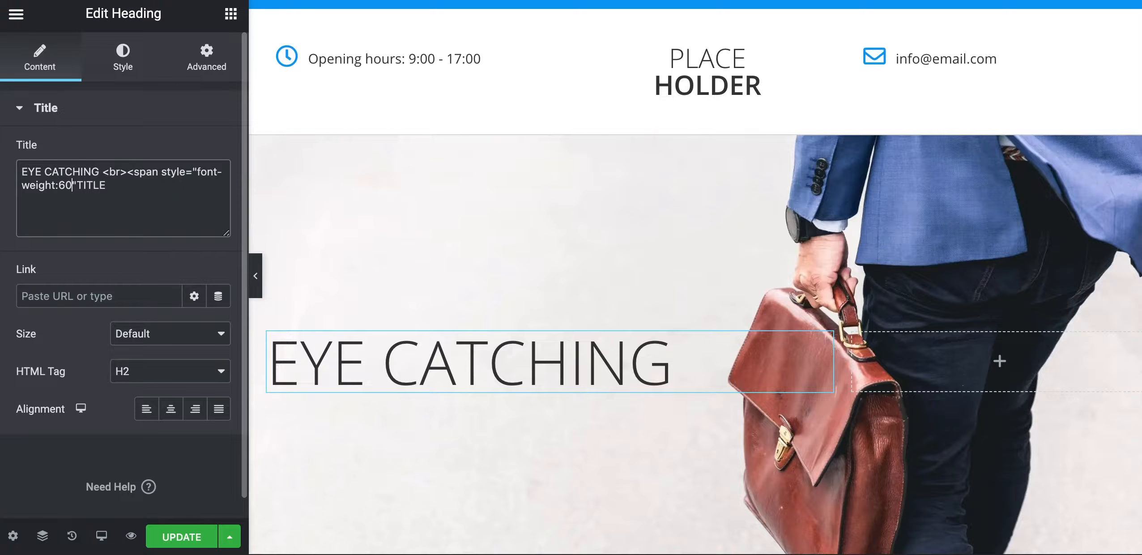
{"action": "type", "text": ";"}
{"action": "type", "text": ">"}
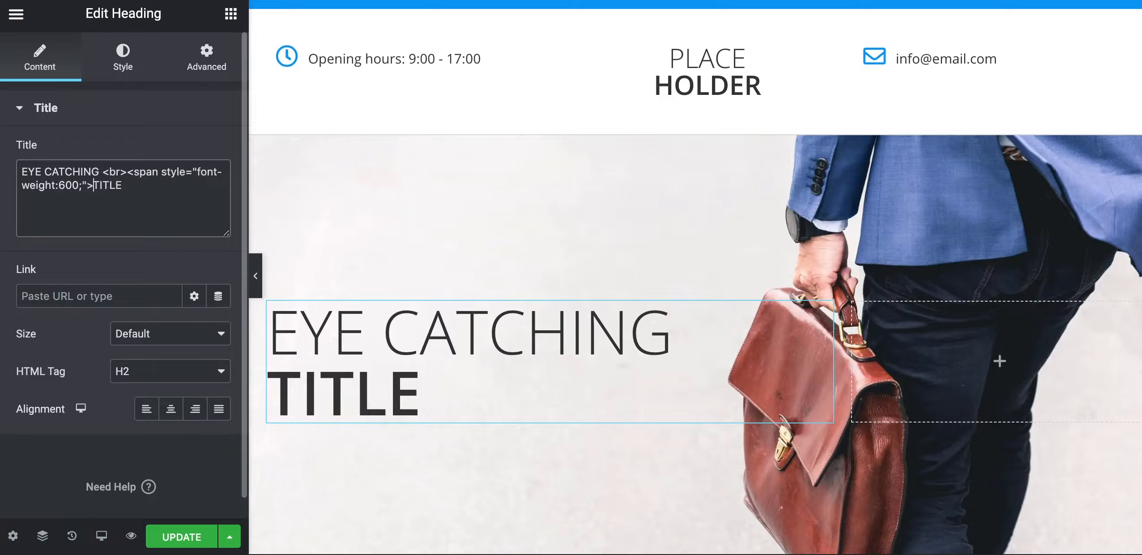
{"action": "left_click", "coordinate": [125, 185]}
{"action": "type", "text": "</span>"}
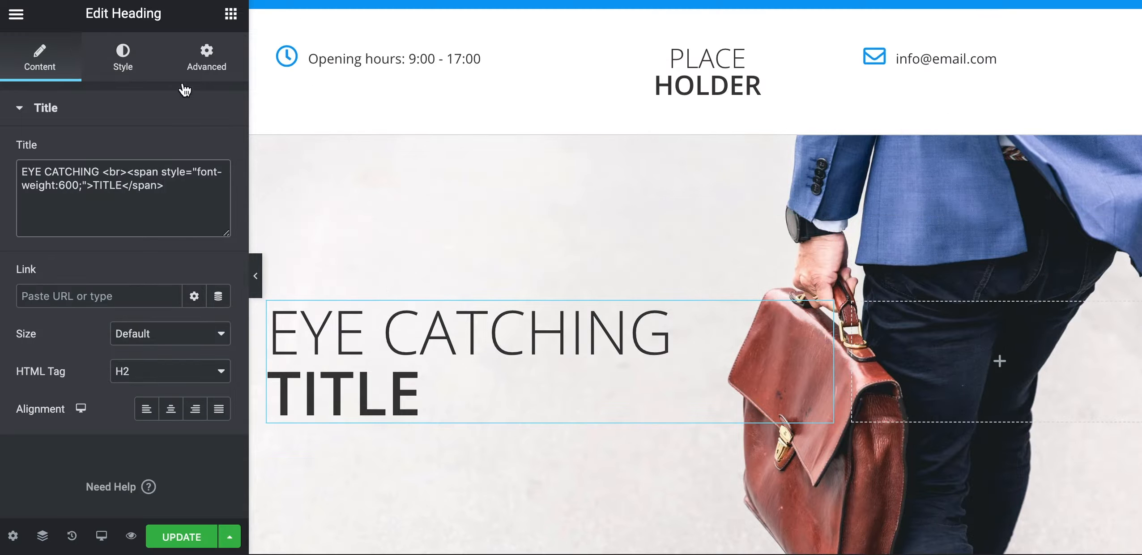
Drag a Text Editor widget into the hero section below the heading
{"action": "left_click", "coordinate": [231, 14]}
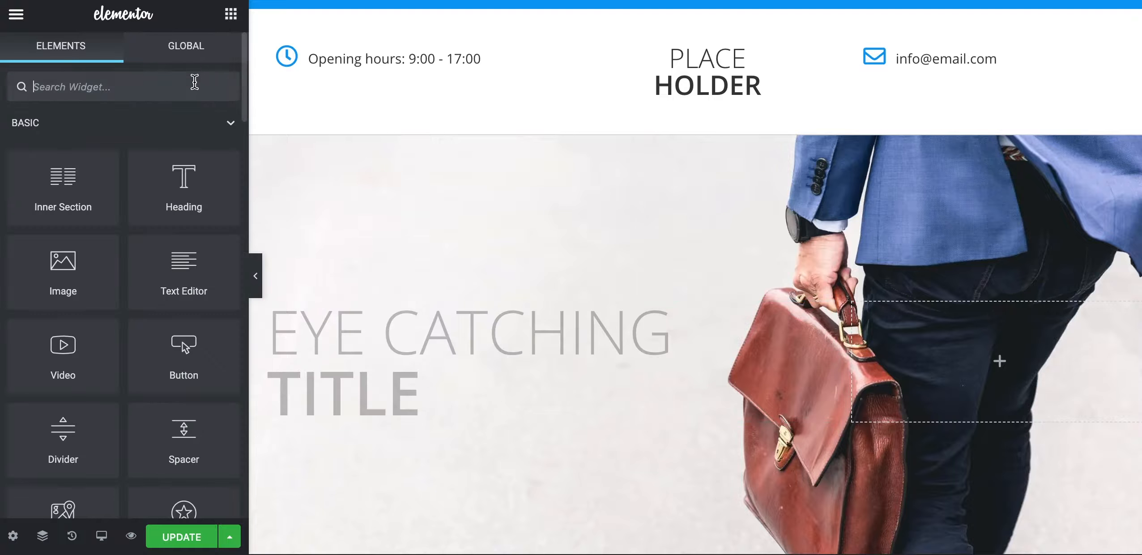
{"action": "left_click_drag", "start_coordinate": [175, 293], "coordinate": [345, 413]}
{"action": "left_click_drag", "start_coordinate": [422, 273], "coordinate": [319, 467]}
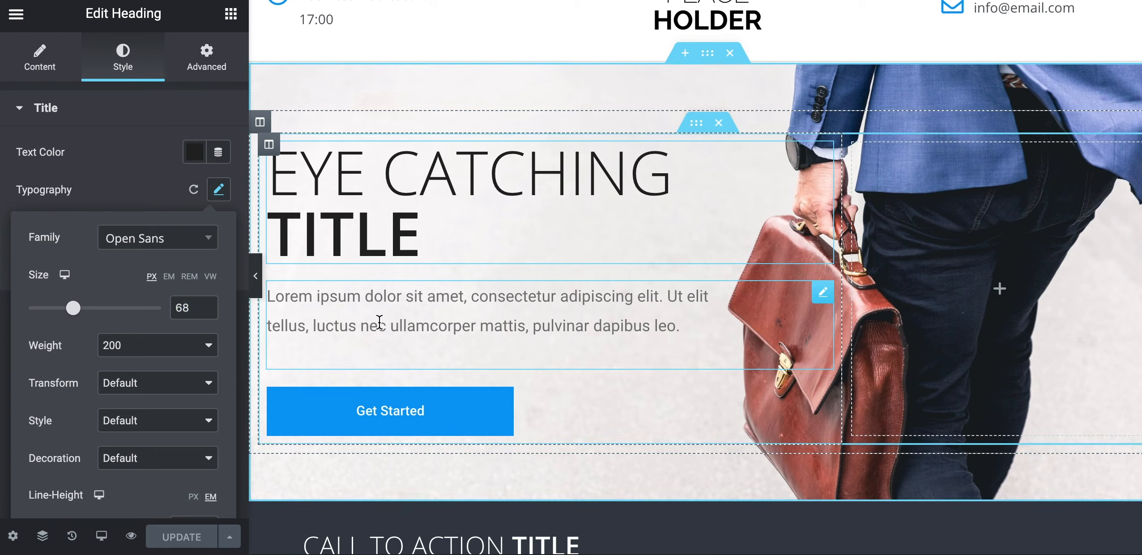
Inspect the reference Lorem ipsum paragraph's text and its styling options
{"action": "left_click", "coordinate": [380, 322]}
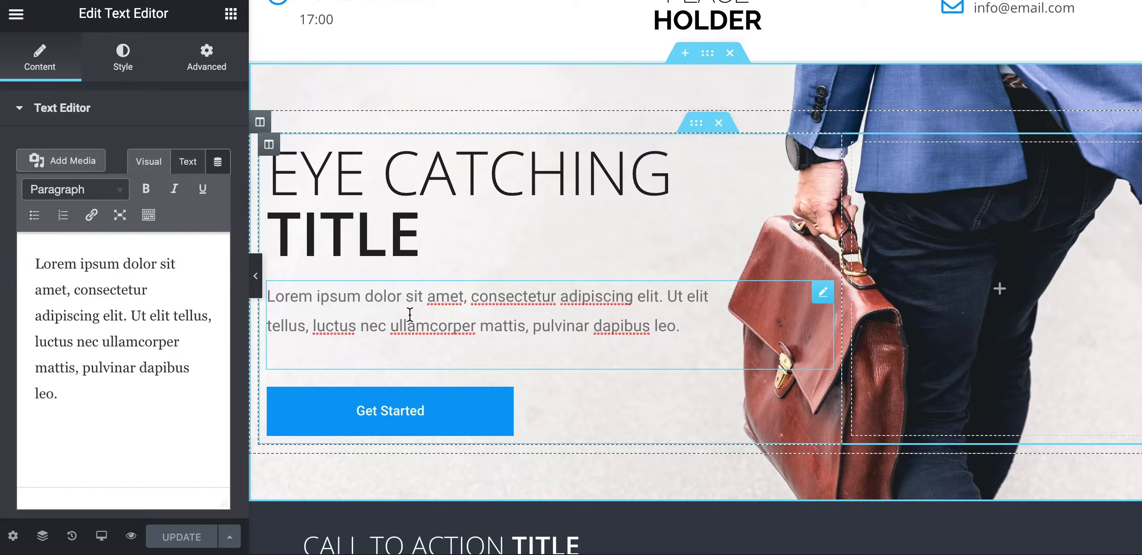
{"action": "double_click", "coordinate": [410, 313]}
{"action": "triple_click", "coordinate": [410, 313]}
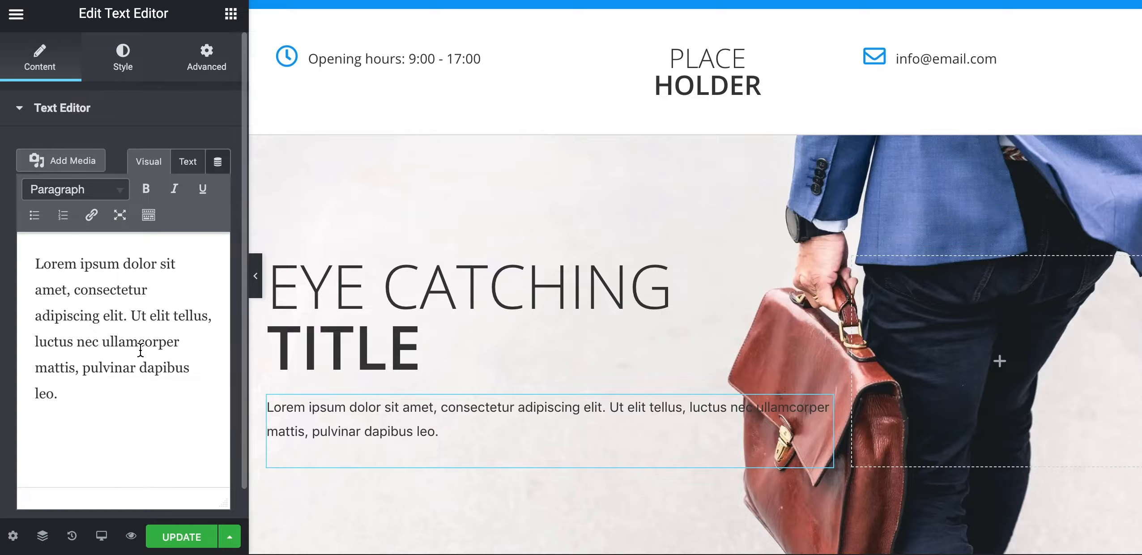
{"action": "left_click", "coordinate": [140, 350]}
{"action": "key", "text": "super+a"}
{"action": "key", "text": "Right"}
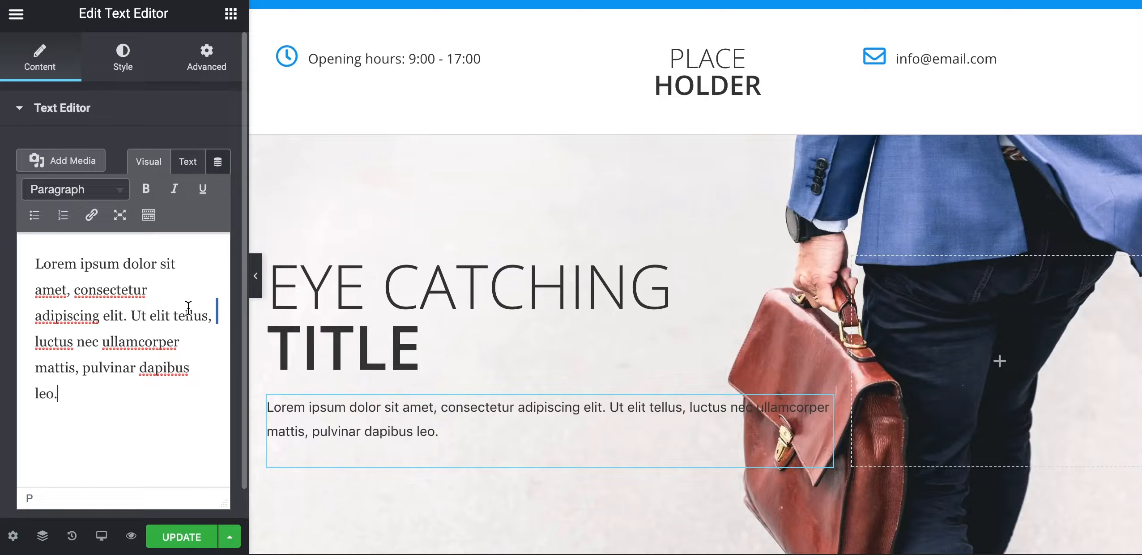
{"action": "left_click", "coordinate": [124, 65]}
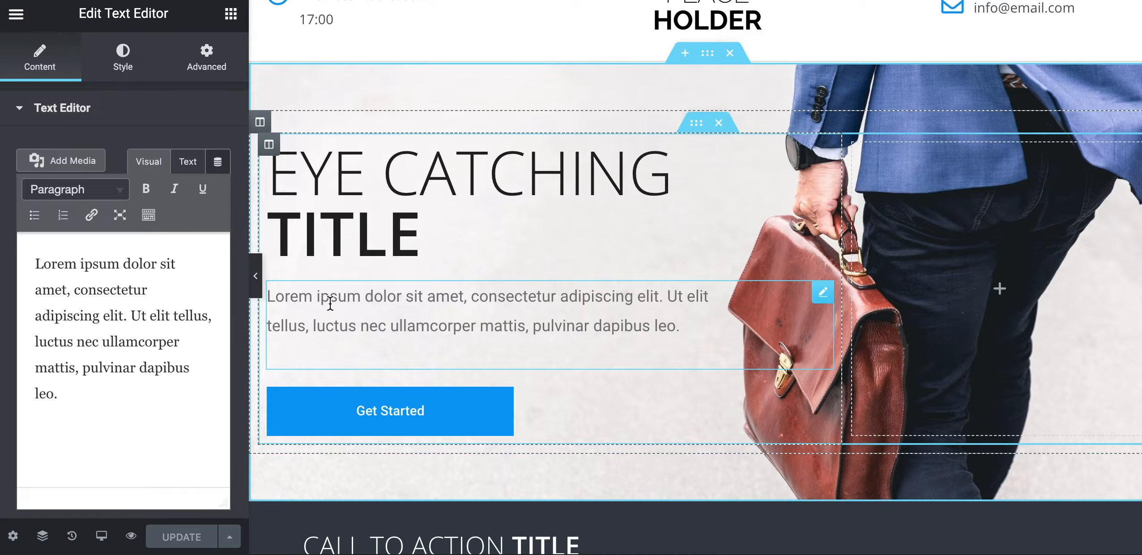
Check the paragraph's text colour and set its typography size to 18 px
{"action": "left_click", "coordinate": [121, 61]}
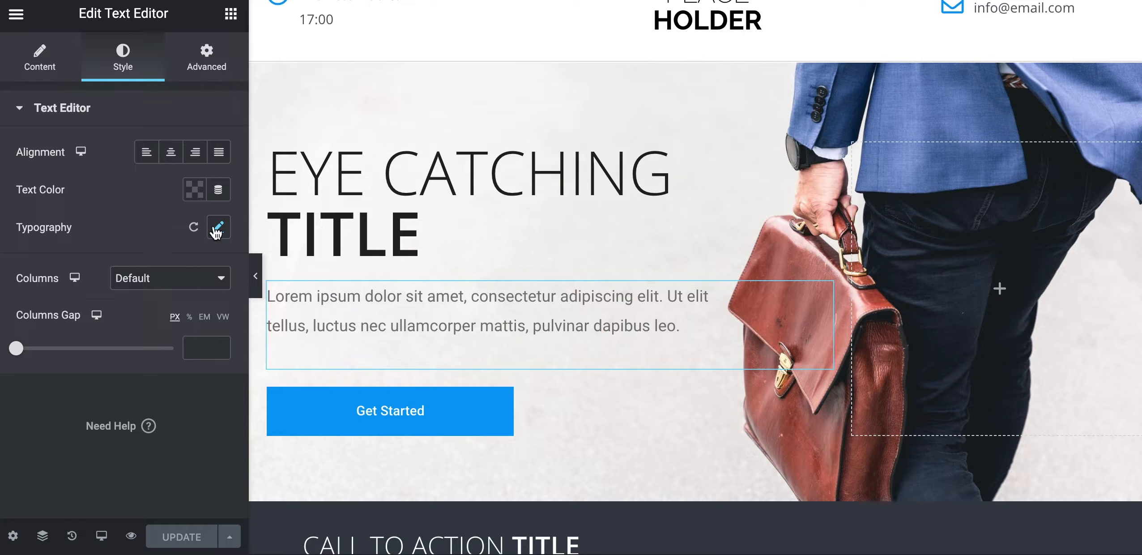
{"action": "left_click", "coordinate": [195, 192]}
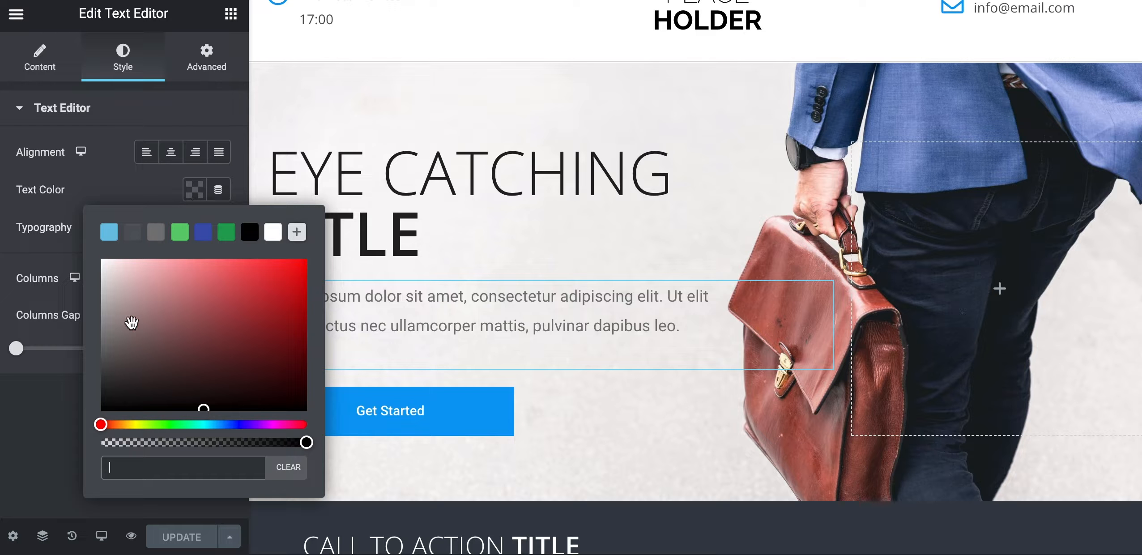
{"action": "left_click", "coordinate": [129, 197]}
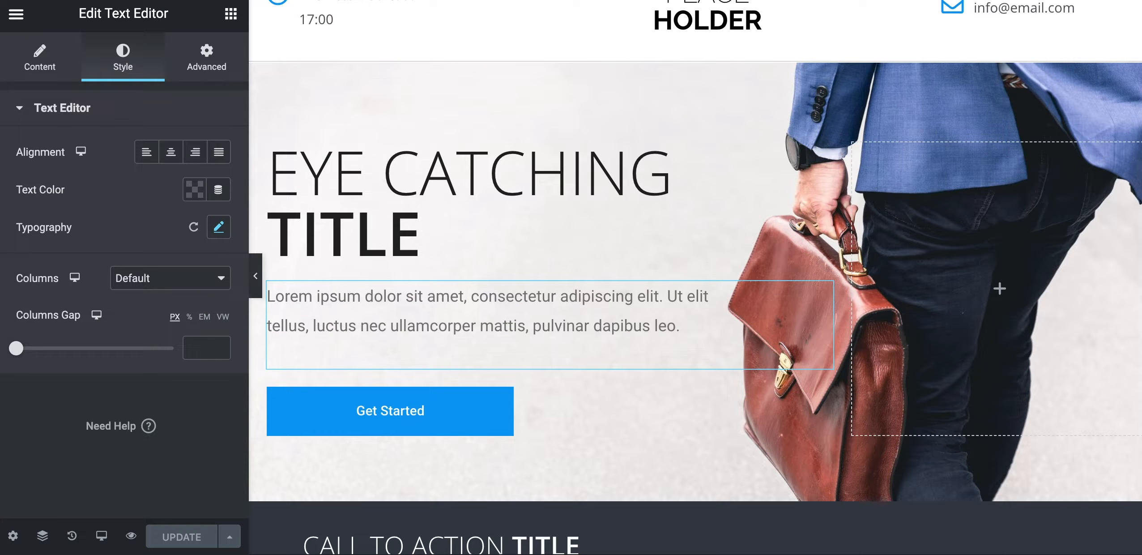
{"action": "left_click", "coordinate": [220, 228]}
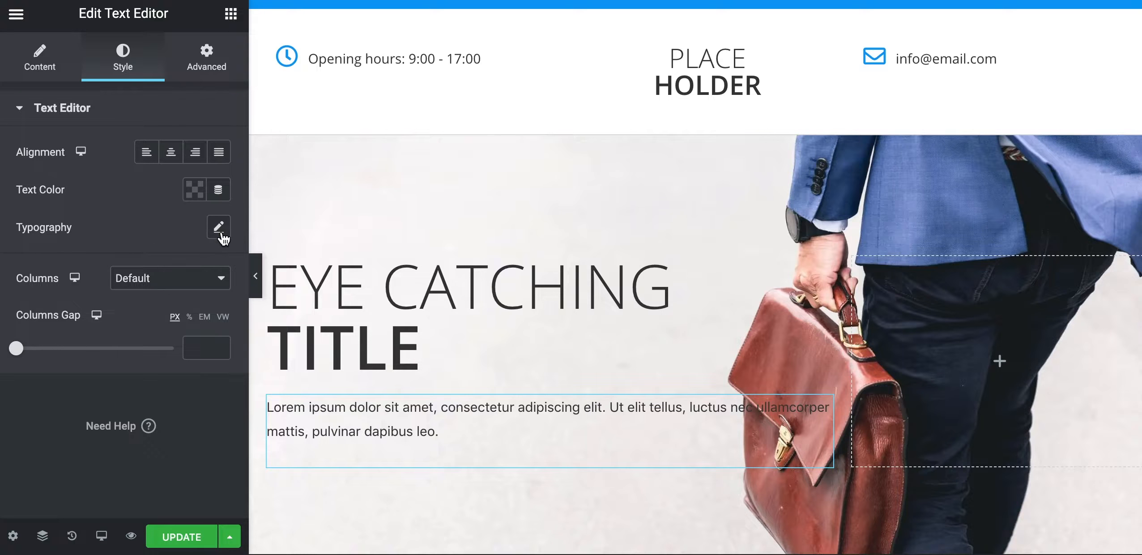
{"action": "left_click", "coordinate": [219, 228]}
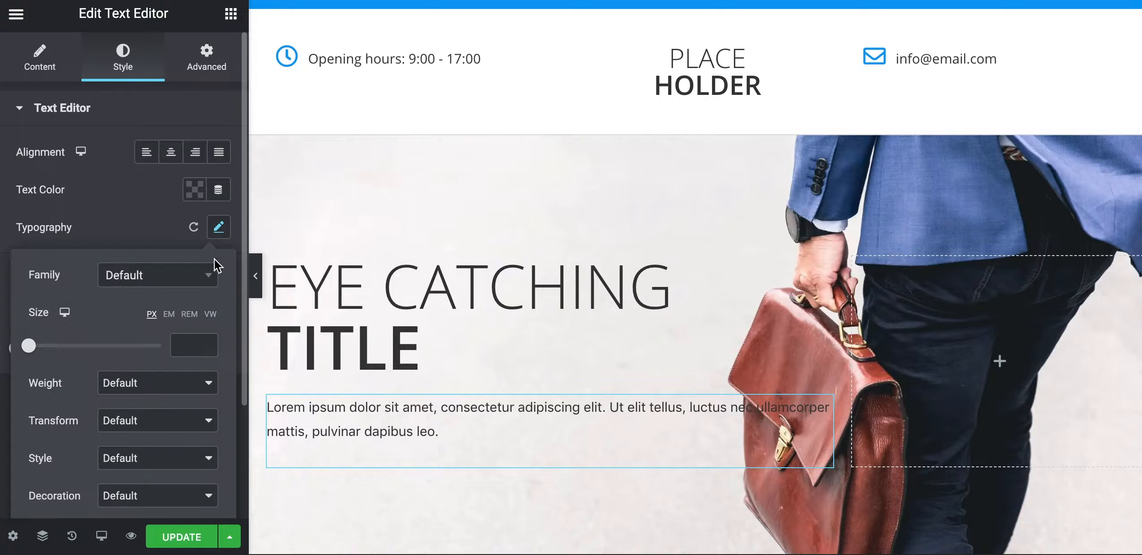
{"action": "type", "text": "18"}
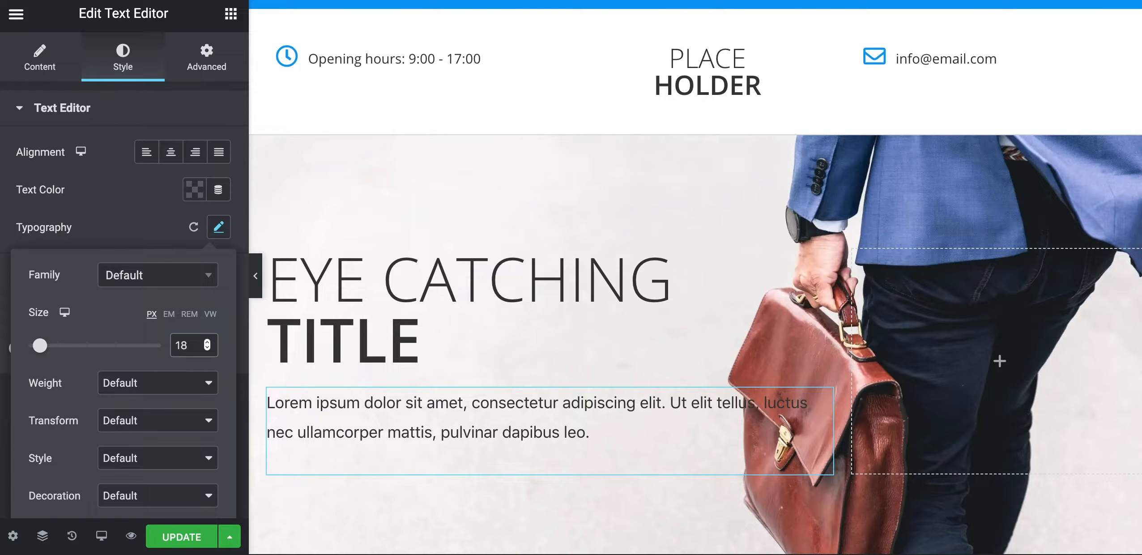
{"action": "scroll", "coordinate": [764, 276], "scroll_direction": "down", "scroll_amount": 2}
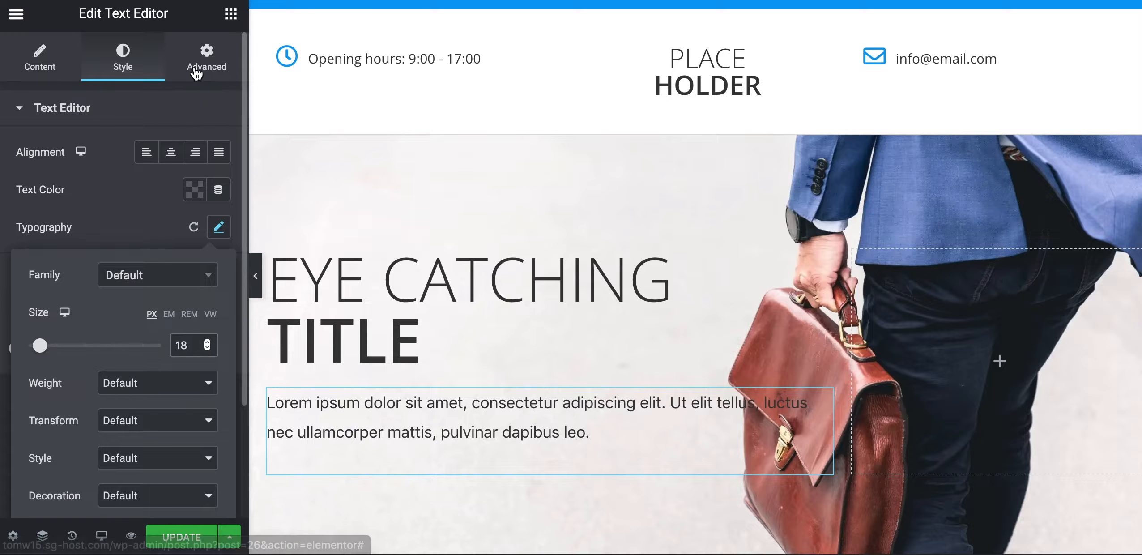
Bring up the paragraph's Advanced margin and padding settings
{"action": "left_click", "coordinate": [212, 67]}
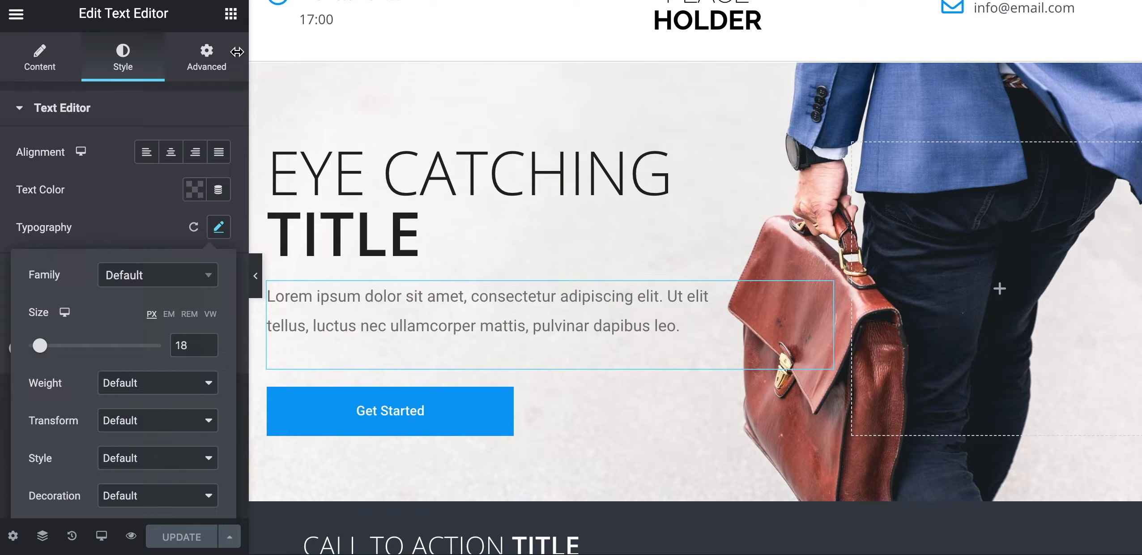
{"action": "left_click", "coordinate": [214, 66]}
{"action": "left_click_drag", "start_coordinate": [67, 273], "coordinate": [87, 271]}
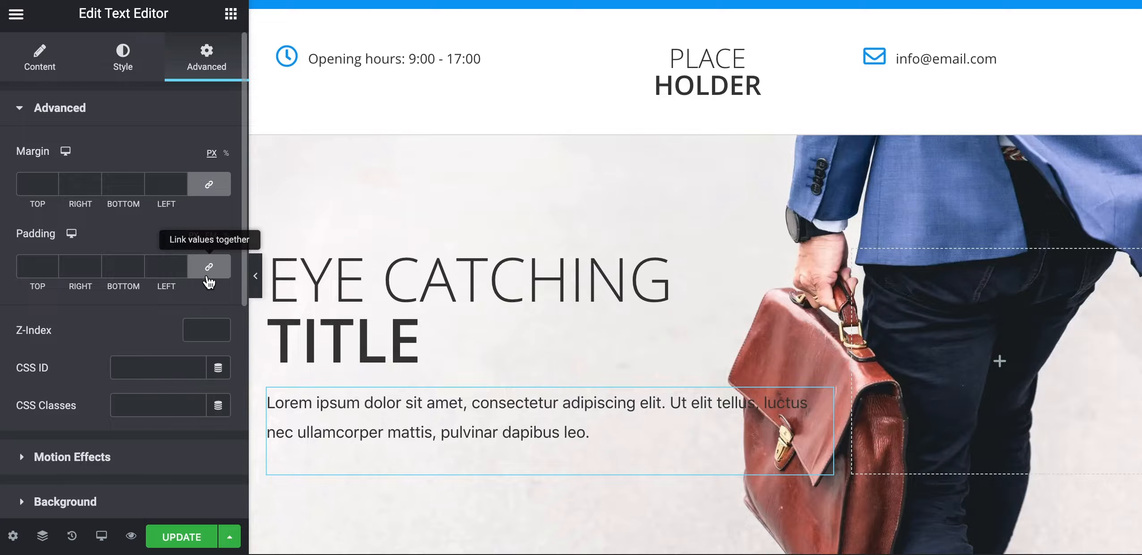
Unlink the padding sides and set the paragraph's right padding to 90 px
{"action": "left_click", "coordinate": [215, 282]}
{"action": "left_click", "coordinate": [68, 274]}
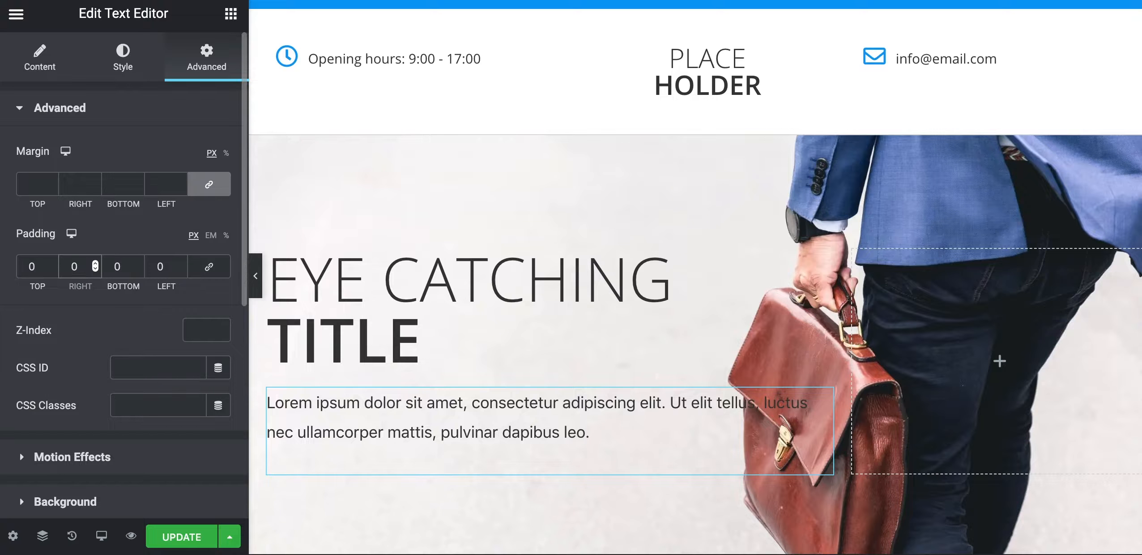
{"action": "type", "text": "9"}
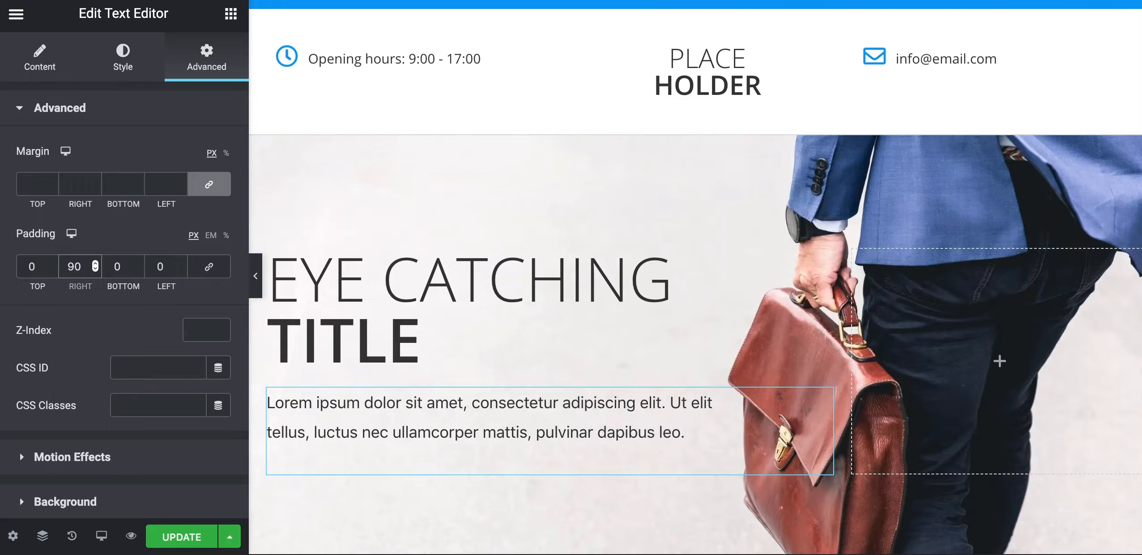
{"action": "scroll", "coordinate": [206, 331], "scroll_direction": "down", "scroll_amount": 1}
{"action": "scroll", "coordinate": [321, 380], "scroll_direction": "down", "scroll_amount": 3}
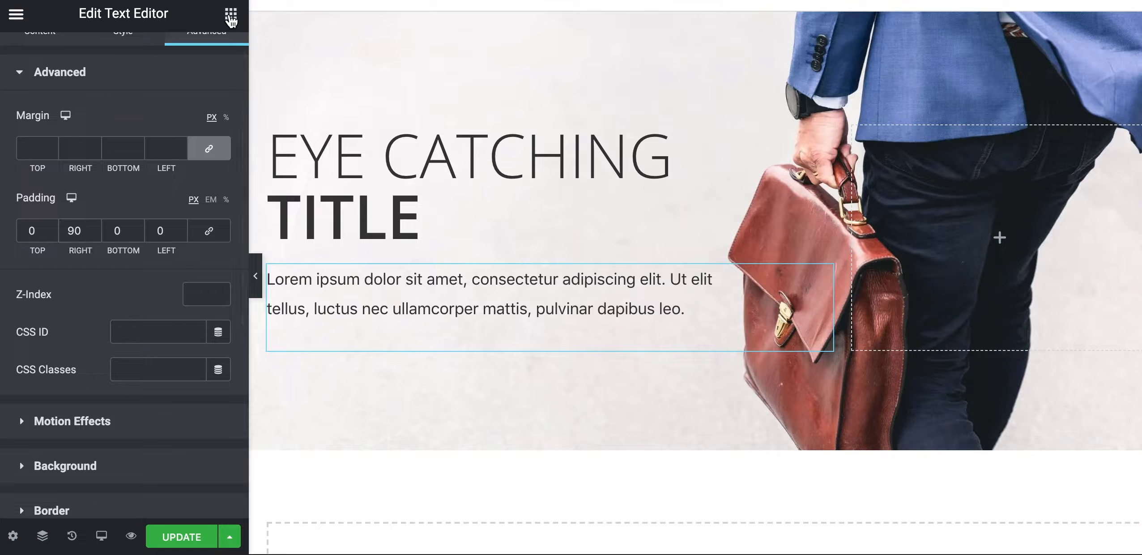
Add a Button widget below the paragraph and relabel it 'Get Started'
{"action": "left_click", "coordinate": [230, 16]}
{"action": "type", "text": "bu"}
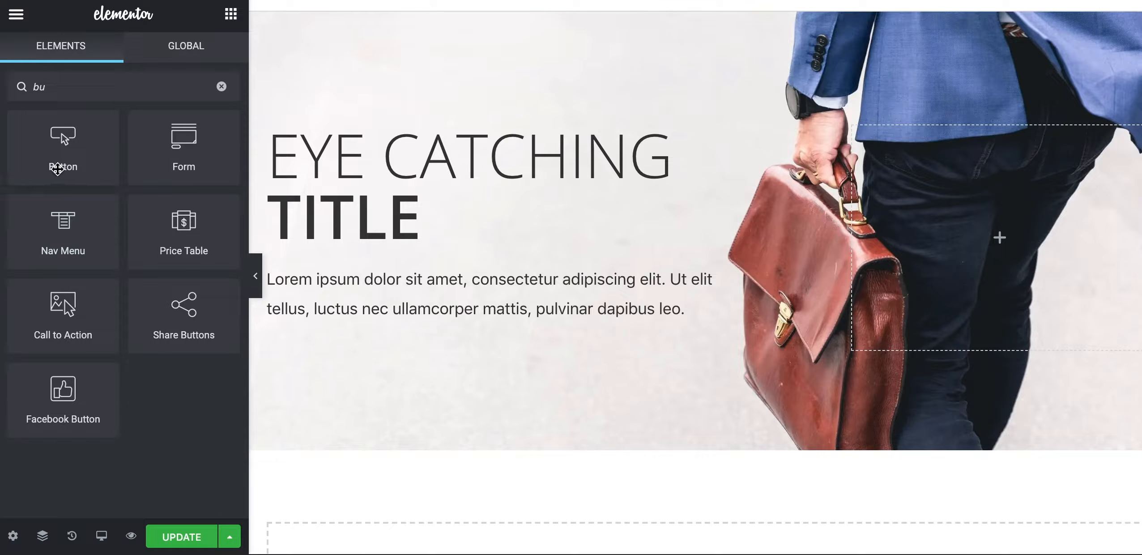
{"action": "left_click_drag", "start_coordinate": [57, 166], "coordinate": [348, 318]}
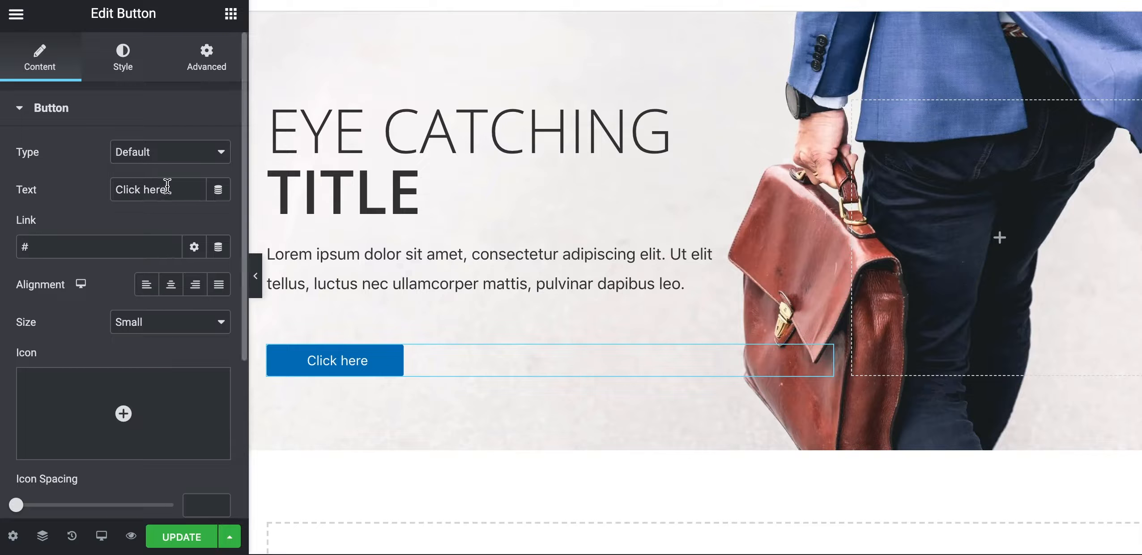
{"action": "left_click", "coordinate": [175, 189]}
{"action": "left_click_drag", "start_coordinate": [175, 189], "coordinate": [112, 189]}
{"action": "type", "text": "Get "}
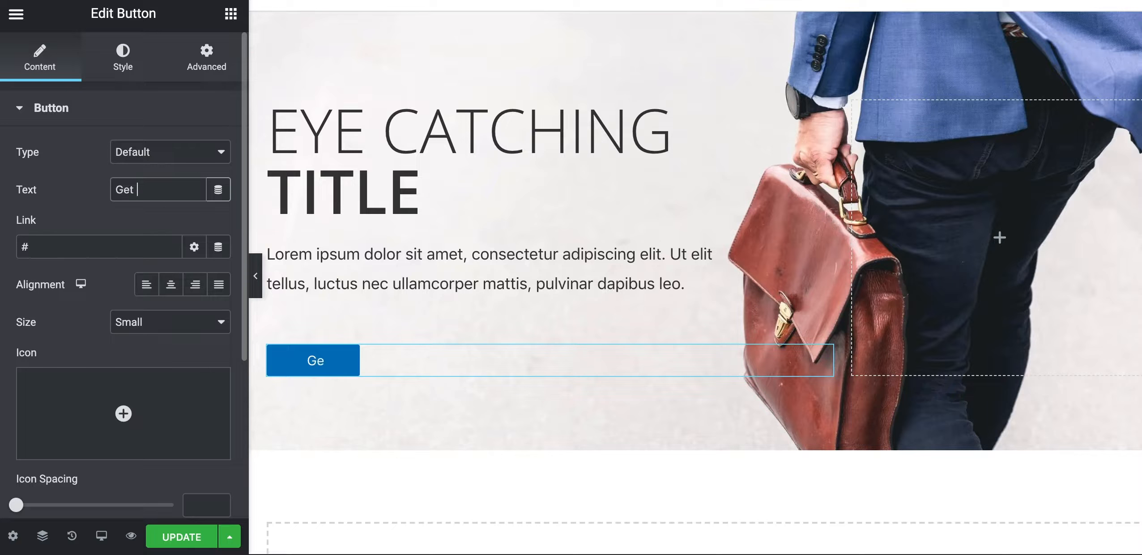
{"action": "type", "text": "Started"}
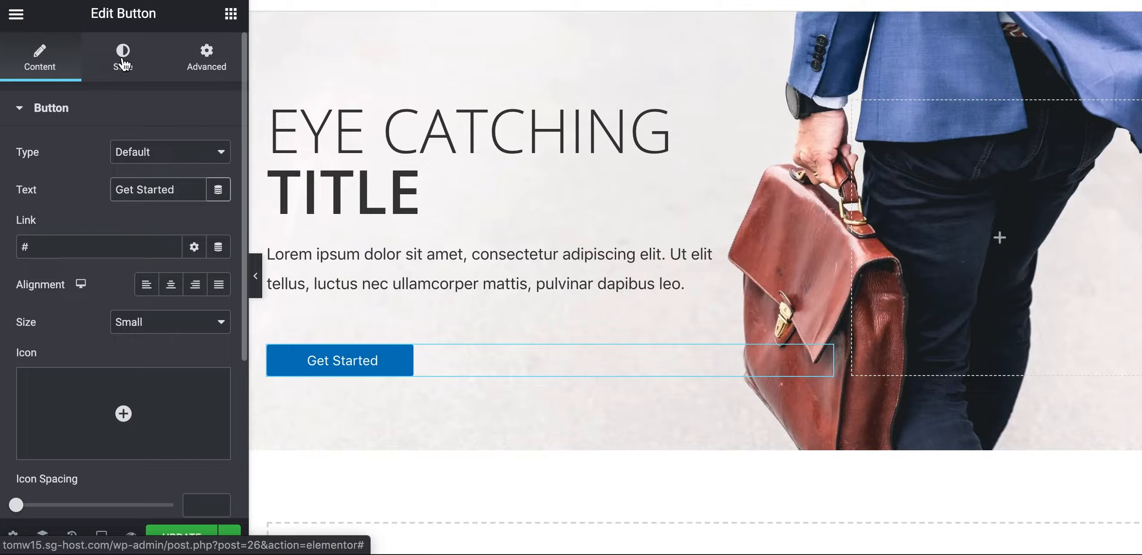
Clear the button's Link field, leaving it empty
{"action": "left_click", "coordinate": [127, 246]}
{"action": "left_click_drag", "start_coordinate": [127, 247], "coordinate": [16, 246]}
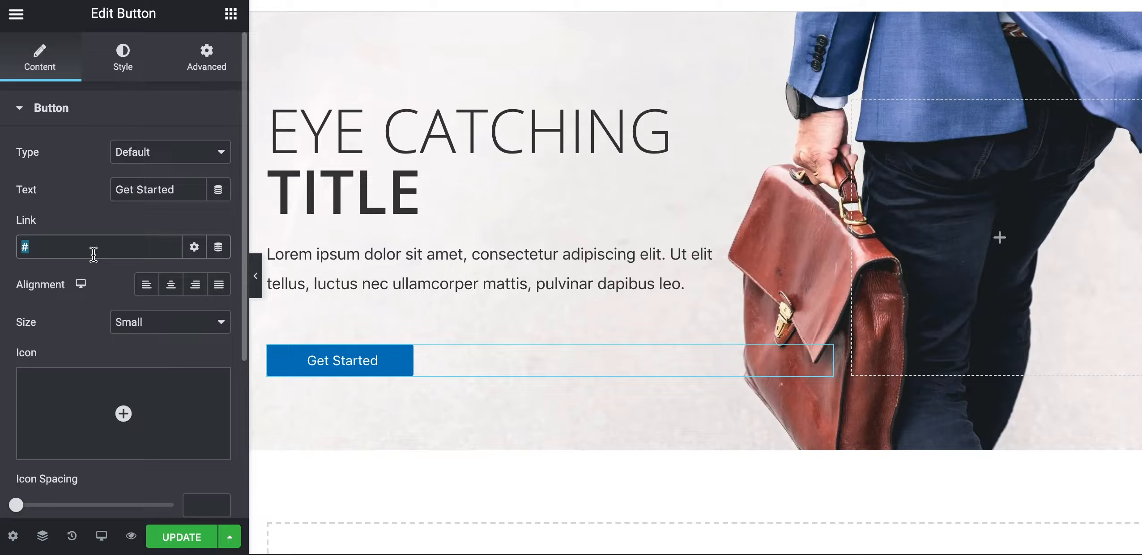
{"action": "left_click", "coordinate": [77, 249]}
{"action": "type", "text": "wplearners.co.uk/contact"}
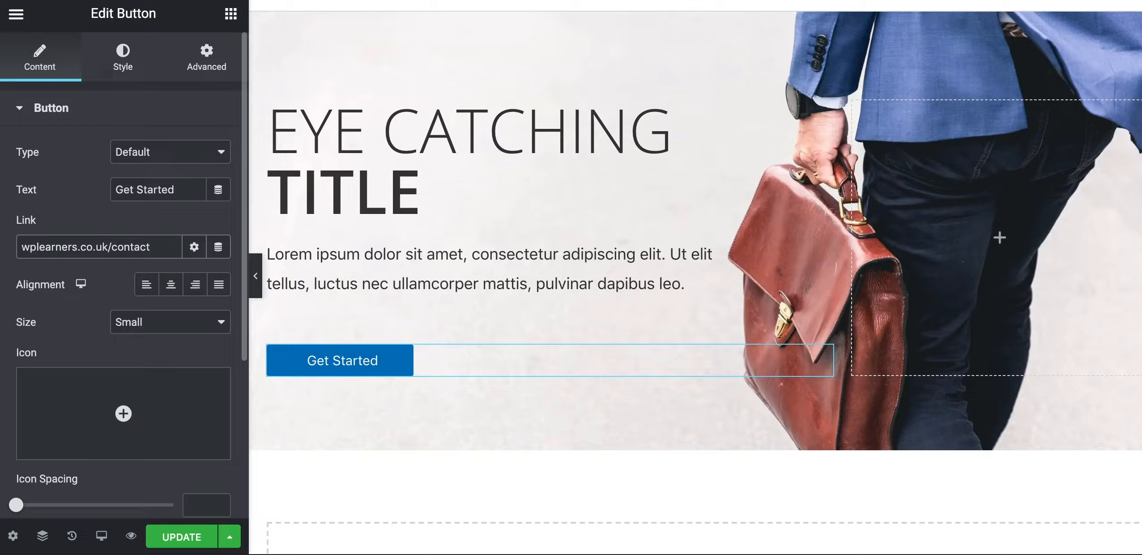
{"action": "key", "text": "ctrl+a"}
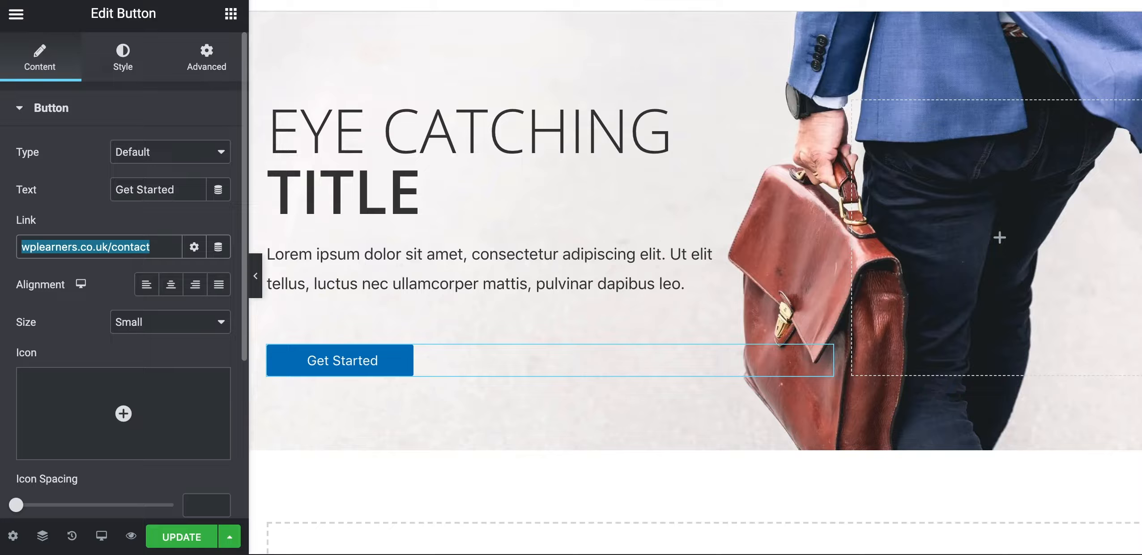
{"action": "key", "text": "BackSpace"}
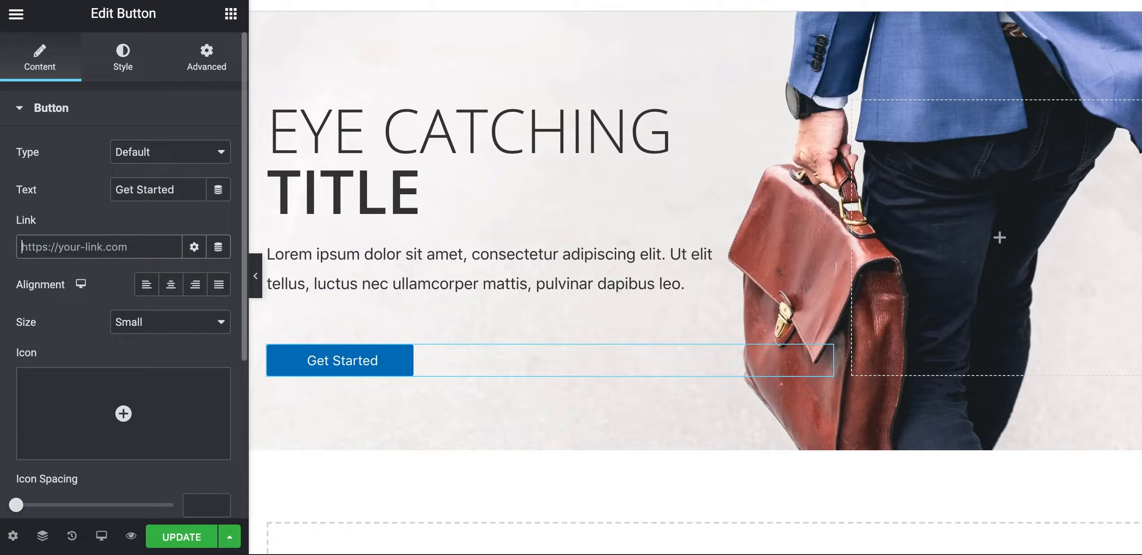
Give the Get Started button a #089CF4 blue background colour
{"action": "left_click", "coordinate": [121, 53]}
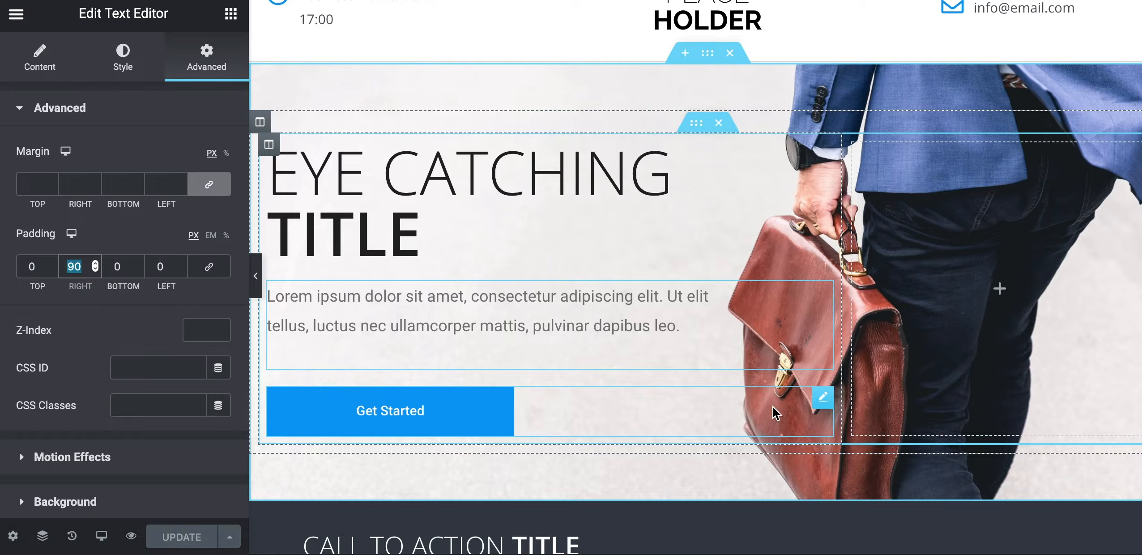
{"action": "left_click", "coordinate": [811, 399]}
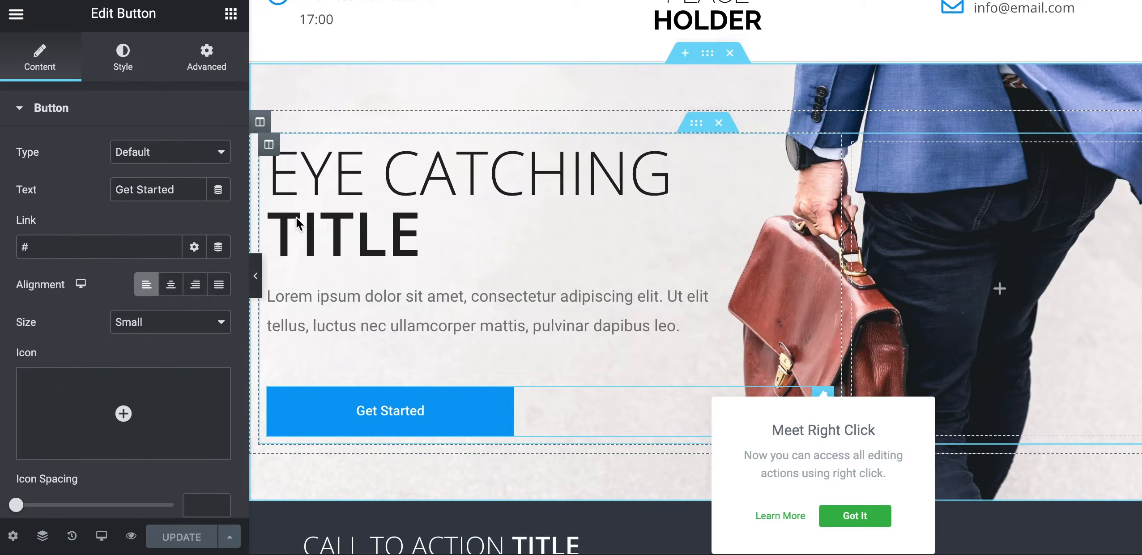
{"action": "left_click", "coordinate": [122, 74]}
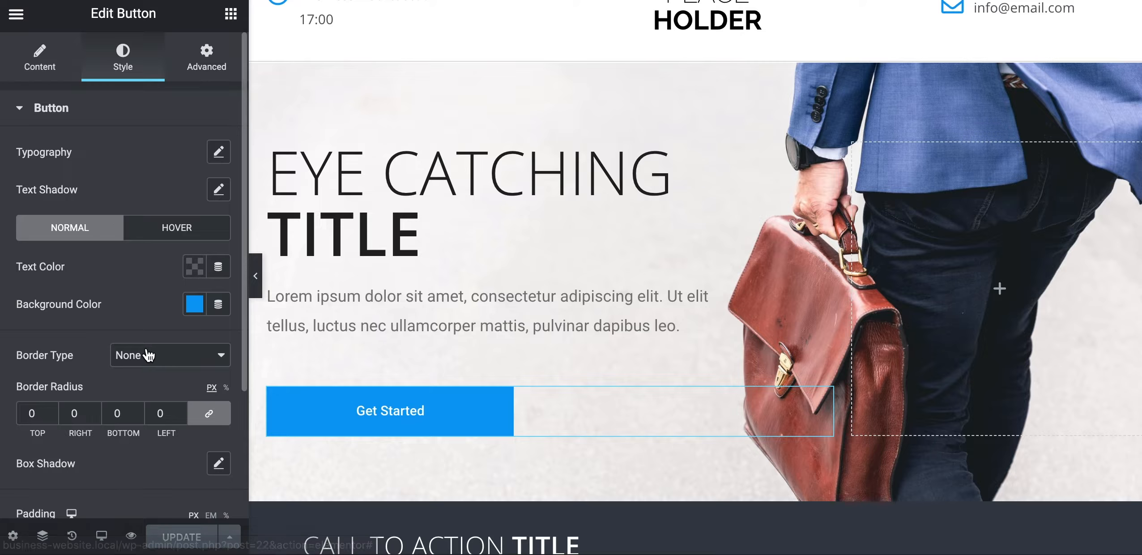
{"action": "left_click", "coordinate": [195, 305]}
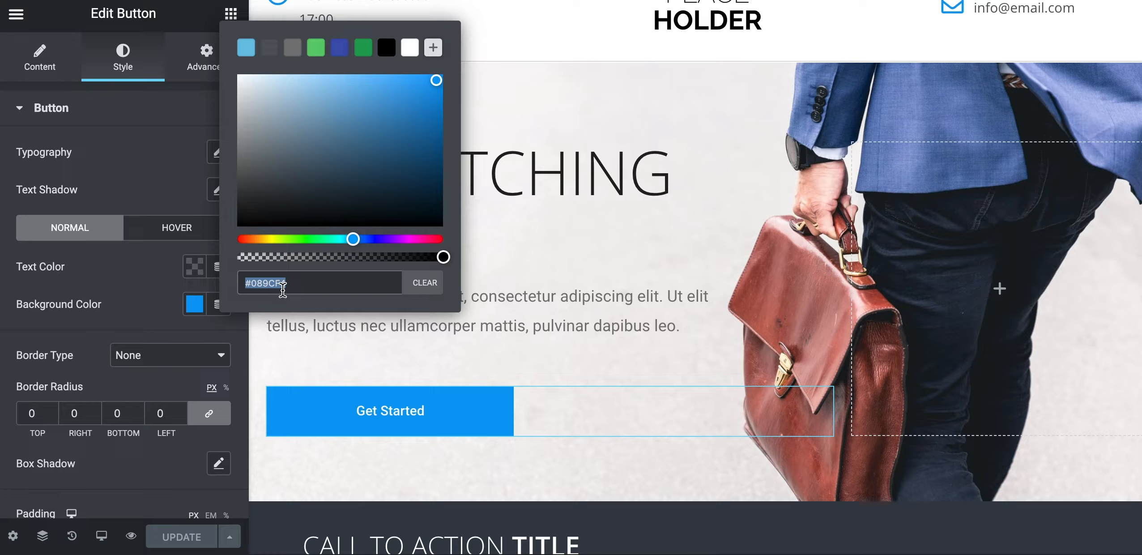
{"action": "key", "text": "super+c"}
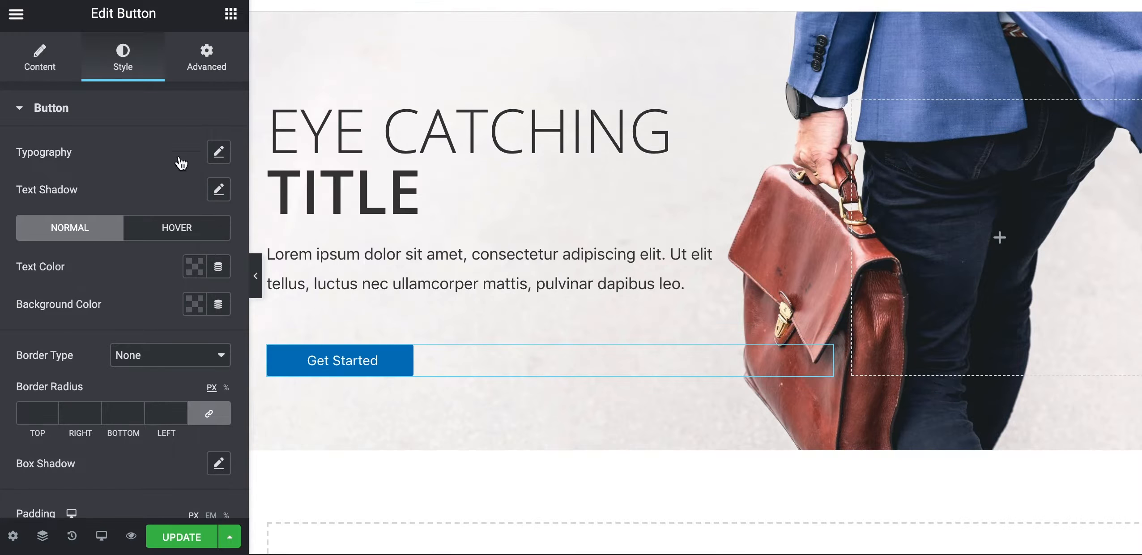
{"action": "left_click", "coordinate": [197, 308]}
{"action": "left_click", "coordinate": [258, 292]}
{"action": "key", "text": "super+v"}
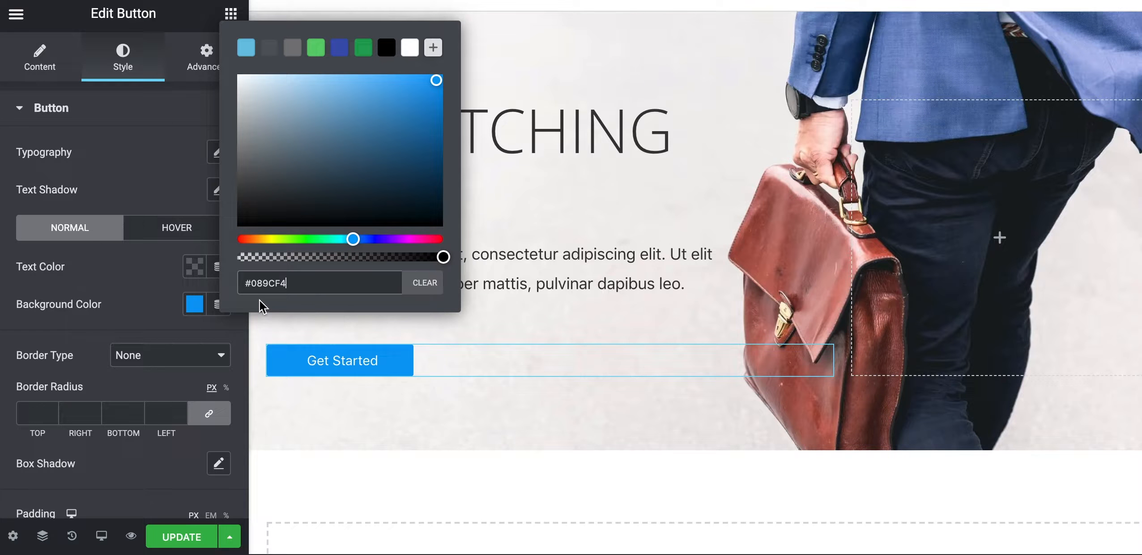
{"action": "left_click", "coordinate": [136, 324]}
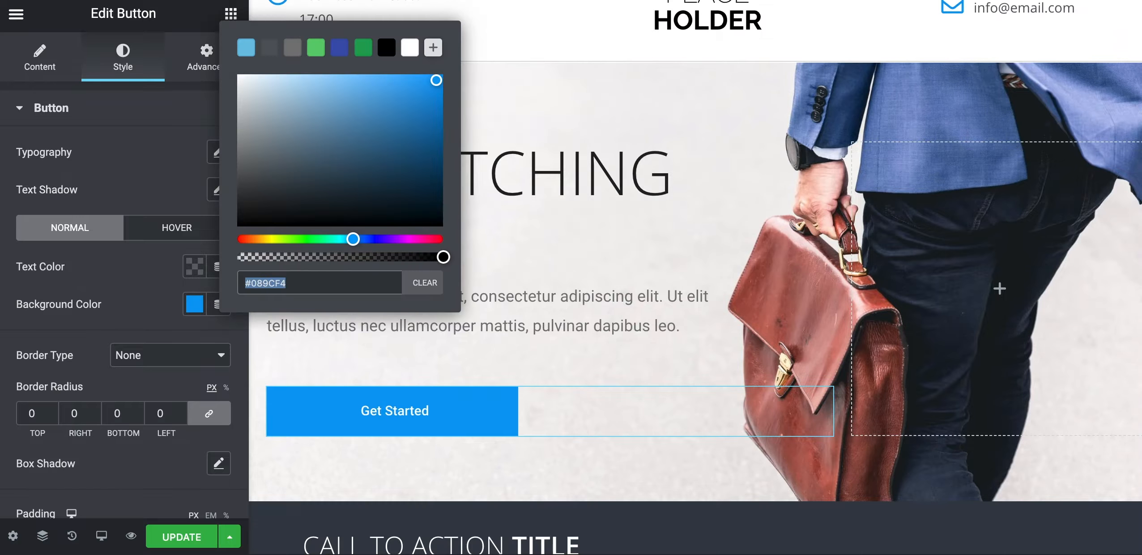
{"action": "left_click", "coordinate": [141, 307]}
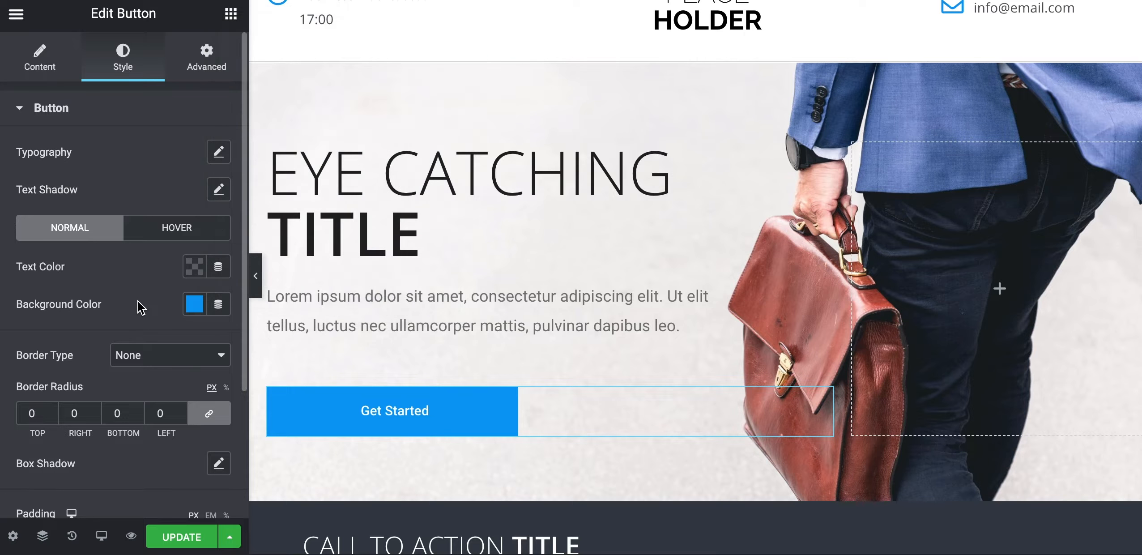
Clear the button's border radius so all corners are 0 px
{"action": "scroll", "coordinate": [145, 331], "scroll_direction": "down", "scroll_amount": 3}
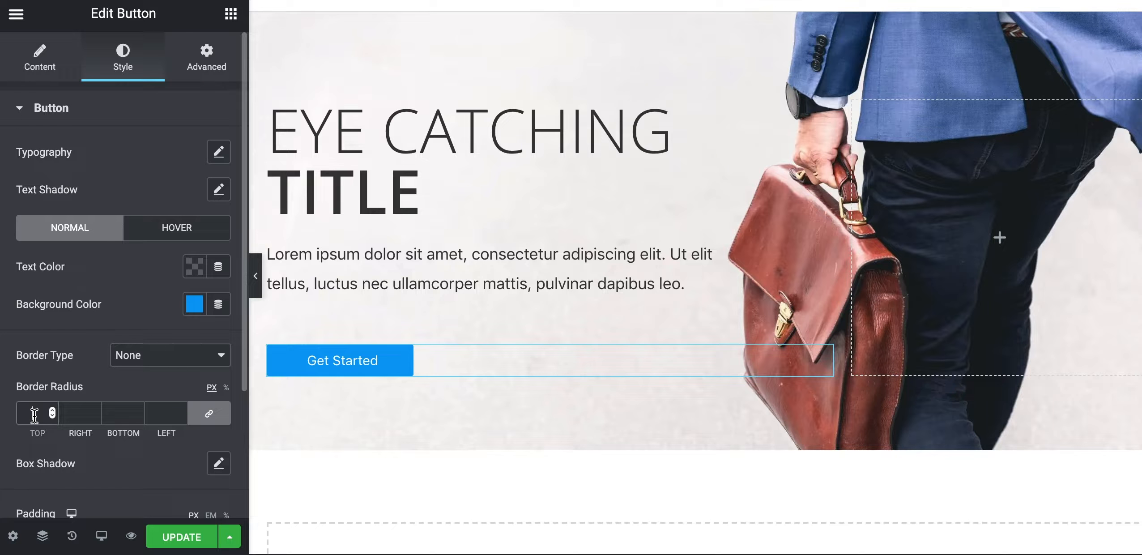
{"action": "type", "text": "00"}
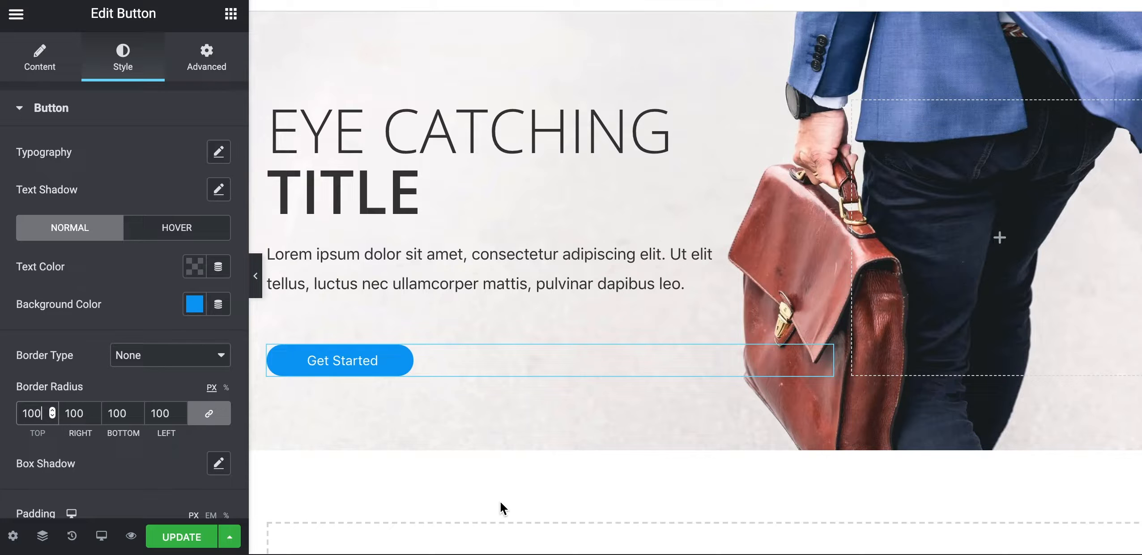
{"action": "key", "text": "BackSpace"}
{"action": "key", "text": "BackSpace"}
{"action": "key", "text": "BackSpace"}
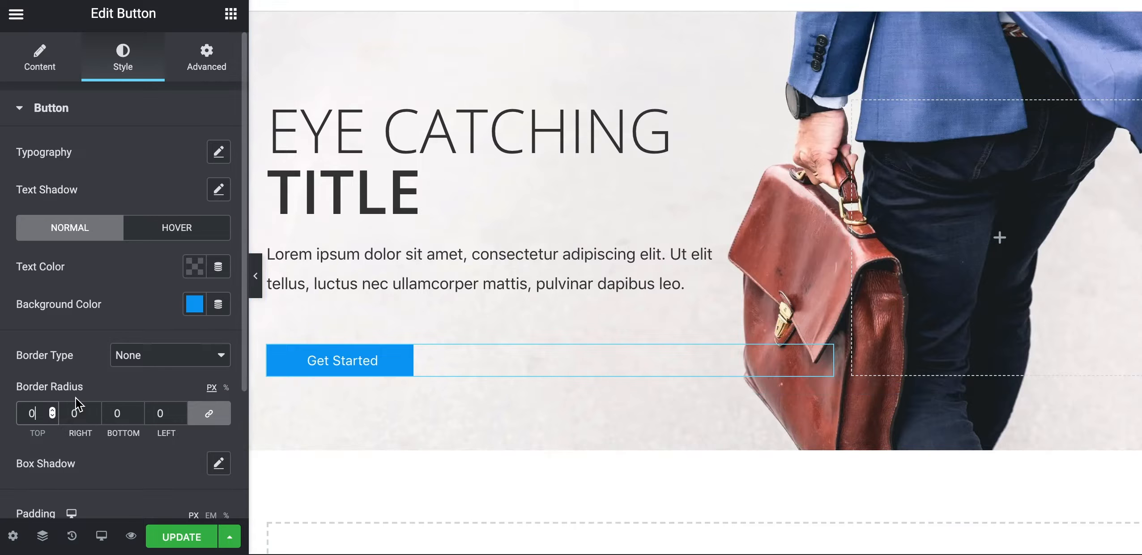
{"action": "scroll", "coordinate": [77, 405], "scroll_direction": "down", "scroll_amount": 3}
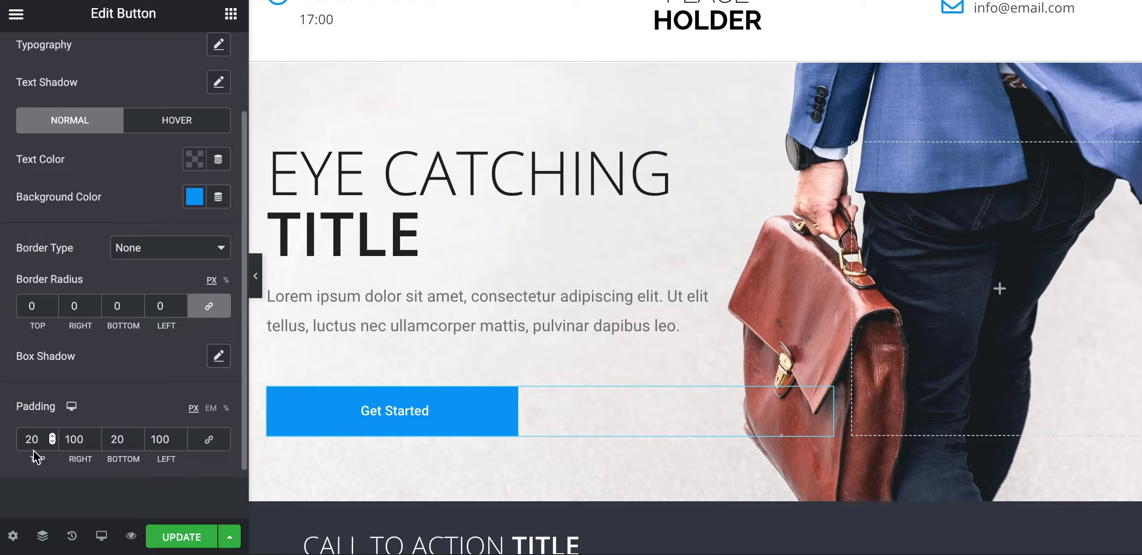
Set button padding to 20 px top/bottom and 100 px right and left
{"action": "left_click", "coordinate": [116, 438]}
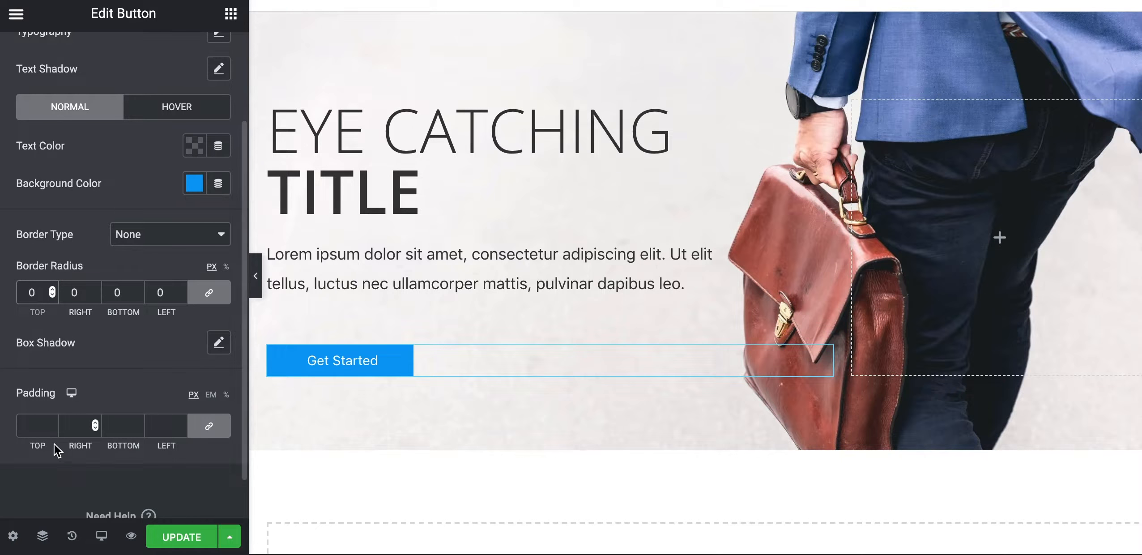
{"action": "left_click", "coordinate": [40, 432]}
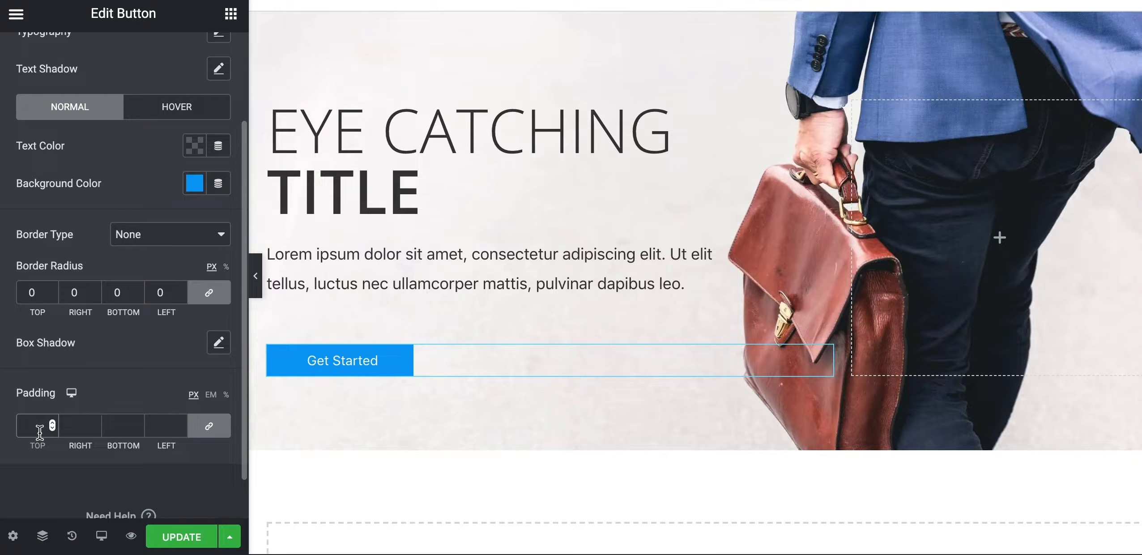
{"action": "type", "text": "20"}
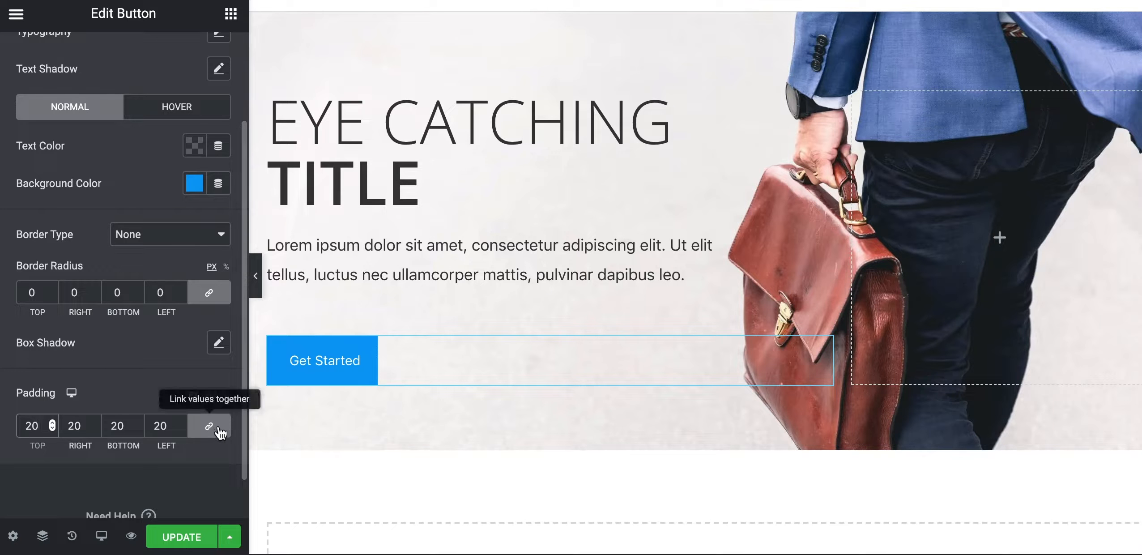
{"action": "left_click", "coordinate": [218, 429]}
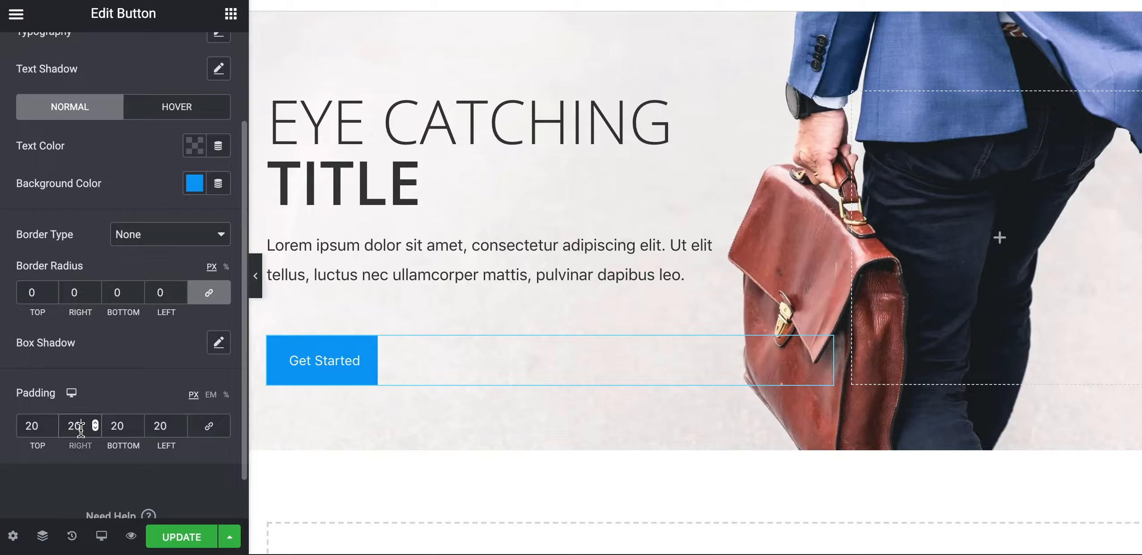
{"action": "key", "text": "BackSpace"}
{"action": "key", "text": "BackSpace"}
{"action": "type", "text": "0100"}
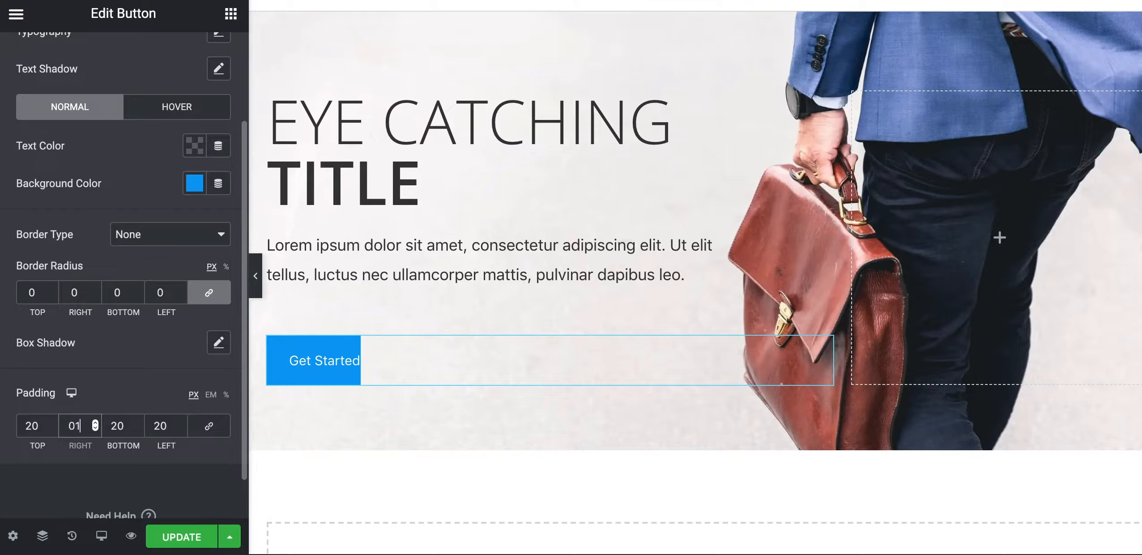
{"action": "left_click", "coordinate": [165, 425]}
{"action": "type", "text": "100"}
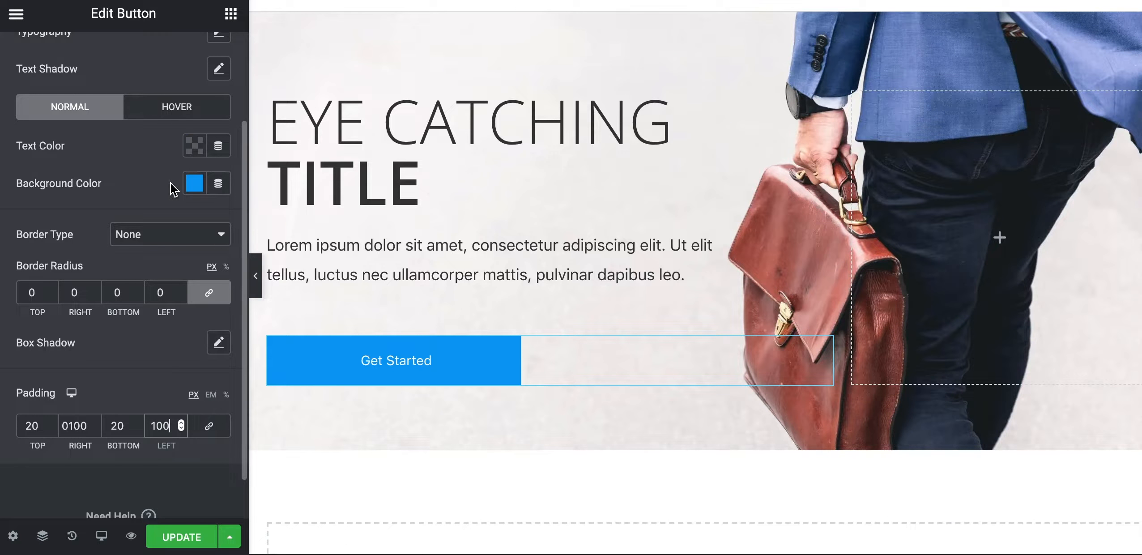
Bring up the button's typography settings
{"action": "scroll", "coordinate": [172, 188], "scroll_direction": "up", "scroll_amount": 1}
{"action": "scroll", "coordinate": [172, 188], "scroll_direction": "up", "scroll_amount": 2}
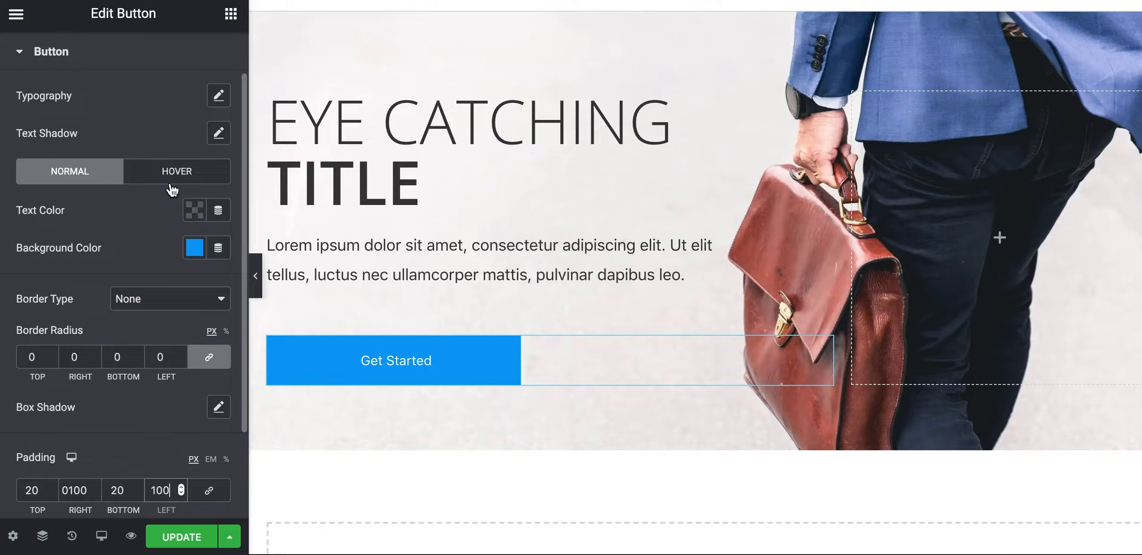
{"action": "left_click", "coordinate": [218, 95]}
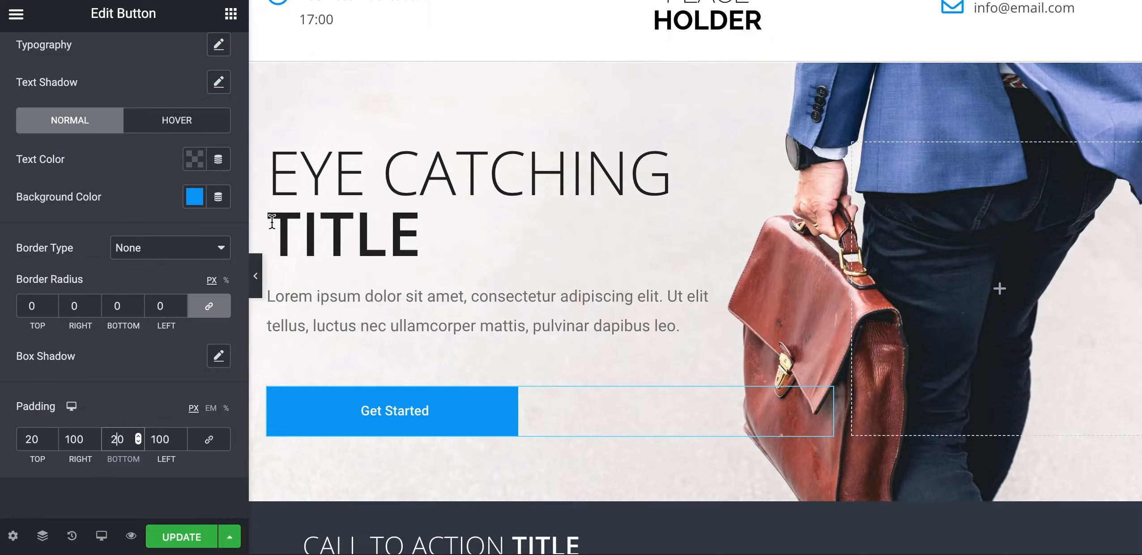
{"action": "scroll", "coordinate": [107, 95], "scroll_direction": "up", "scroll_amount": 1}
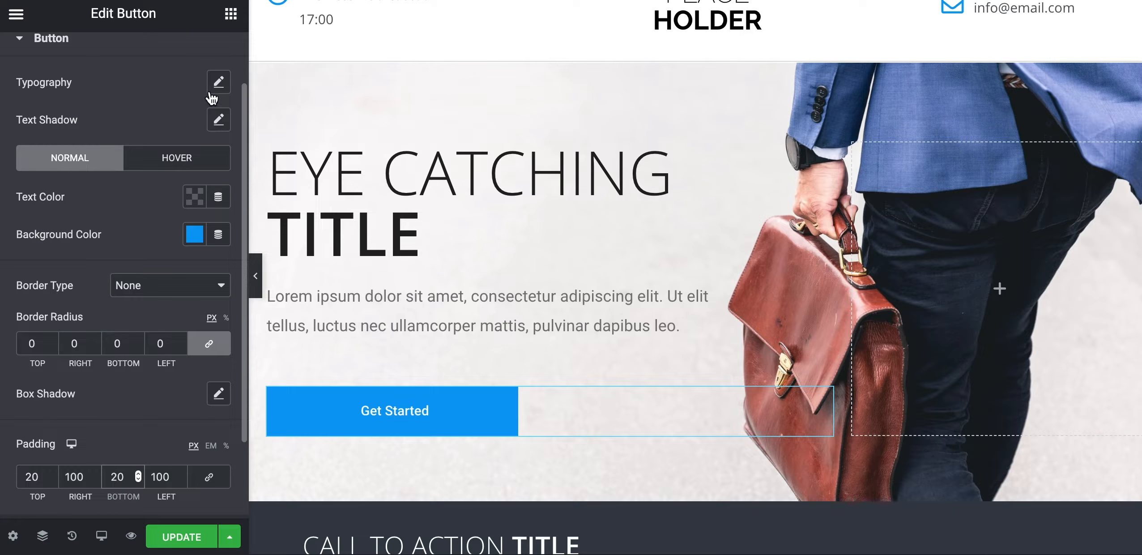
{"action": "left_click", "coordinate": [216, 88]}
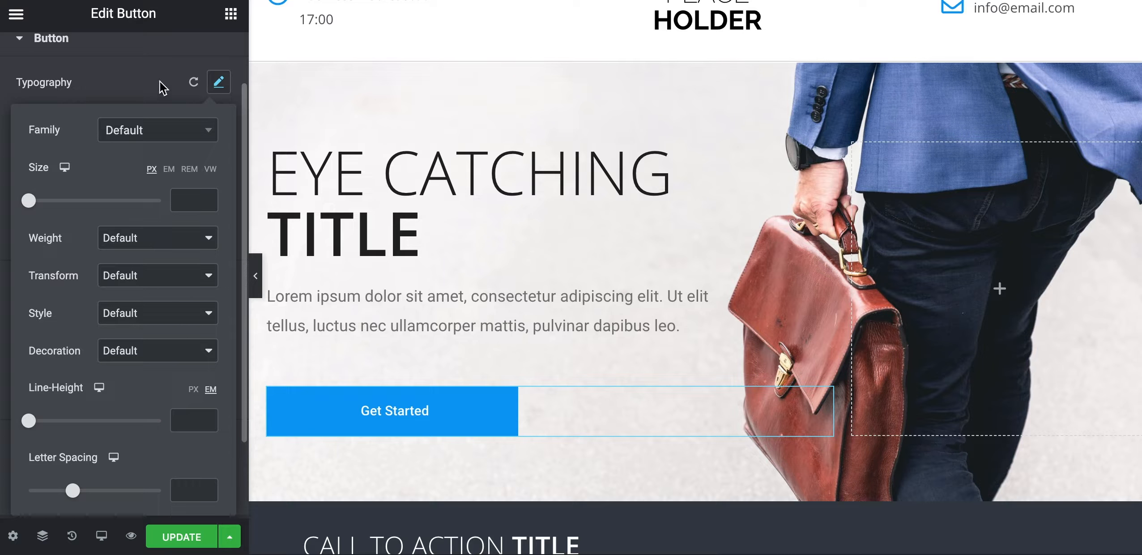
In the button's Hover styling, choose Shrink as the hover animation
{"action": "left_click", "coordinate": [125, 85]}
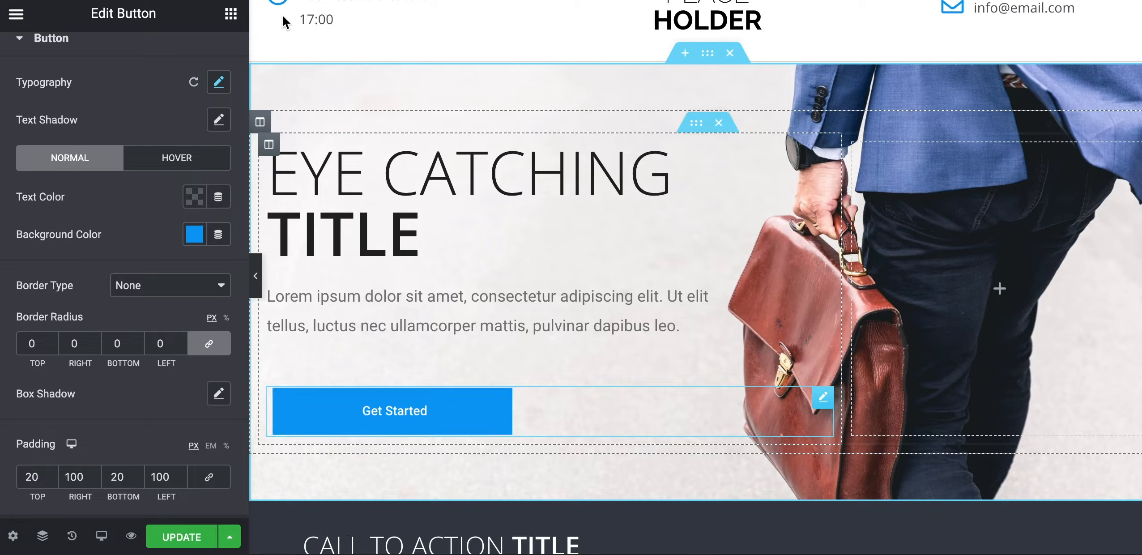
{"action": "scroll", "coordinate": [72, 174], "scroll_direction": "up", "scroll_amount": 2}
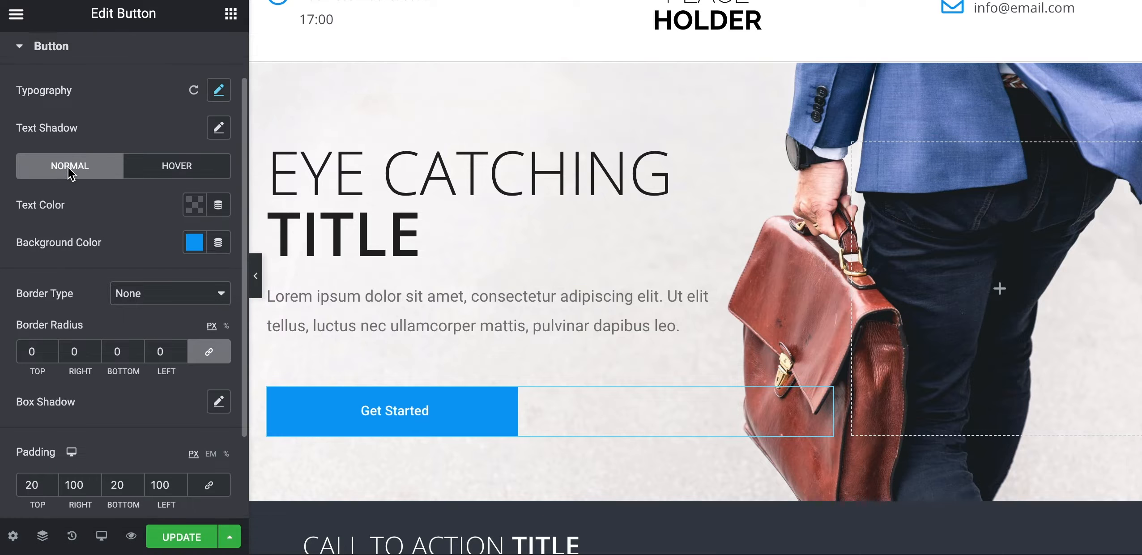
{"action": "left_click", "coordinate": [219, 152]}
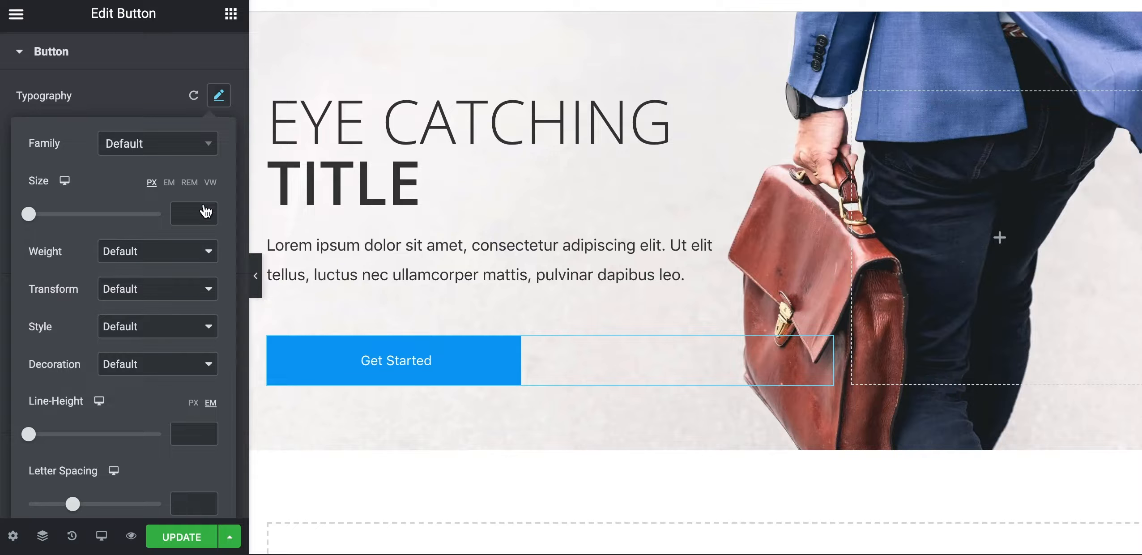
{"action": "left_click", "coordinate": [130, 115]}
{"action": "scroll", "coordinate": [133, 102], "scroll_direction": "up", "scroll_amount": 2}
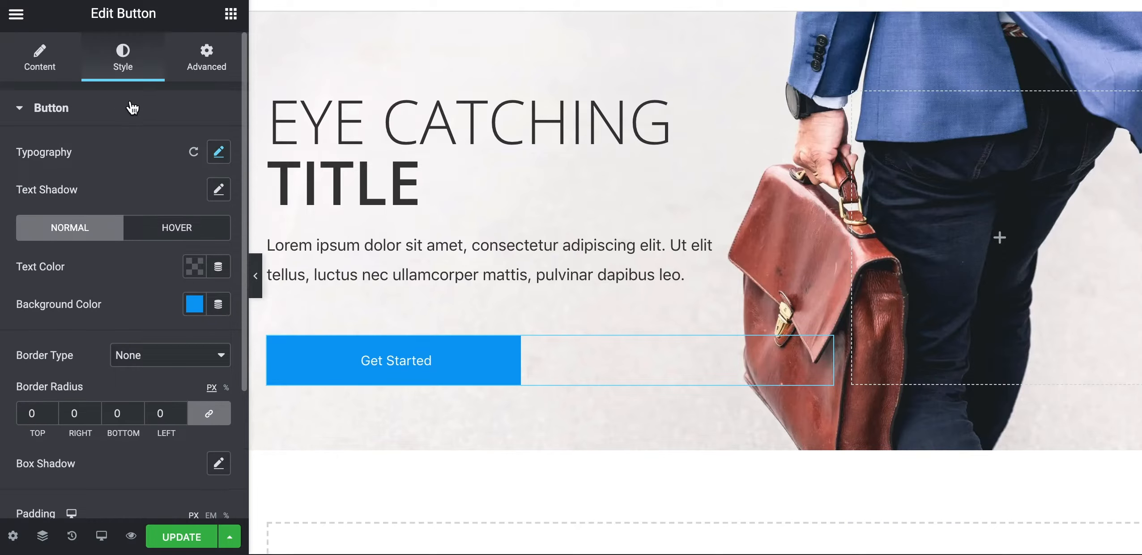
{"action": "left_click", "coordinate": [169, 230]}
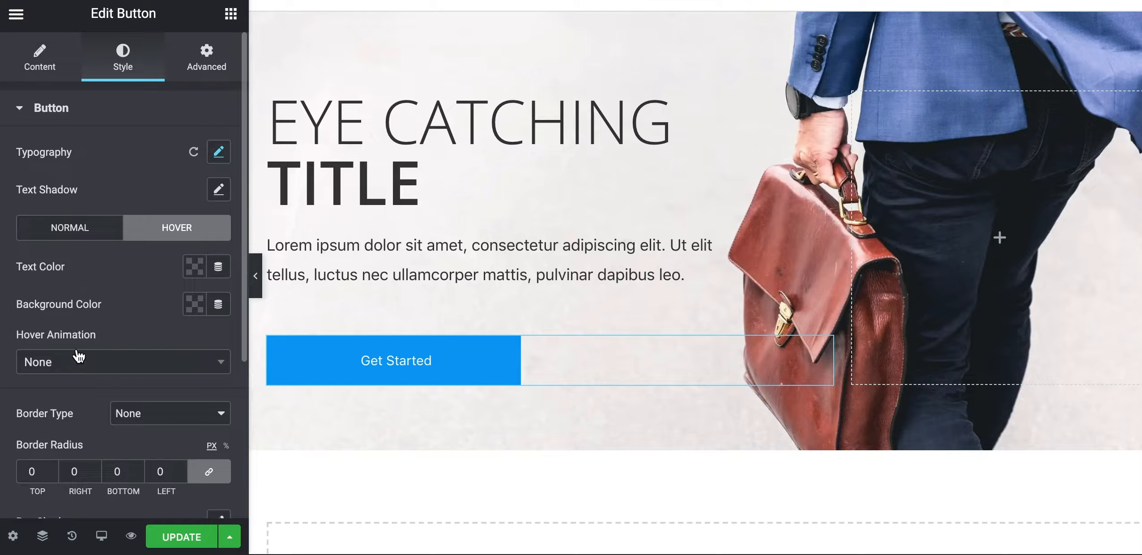
{"action": "left_click", "coordinate": [86, 370]}
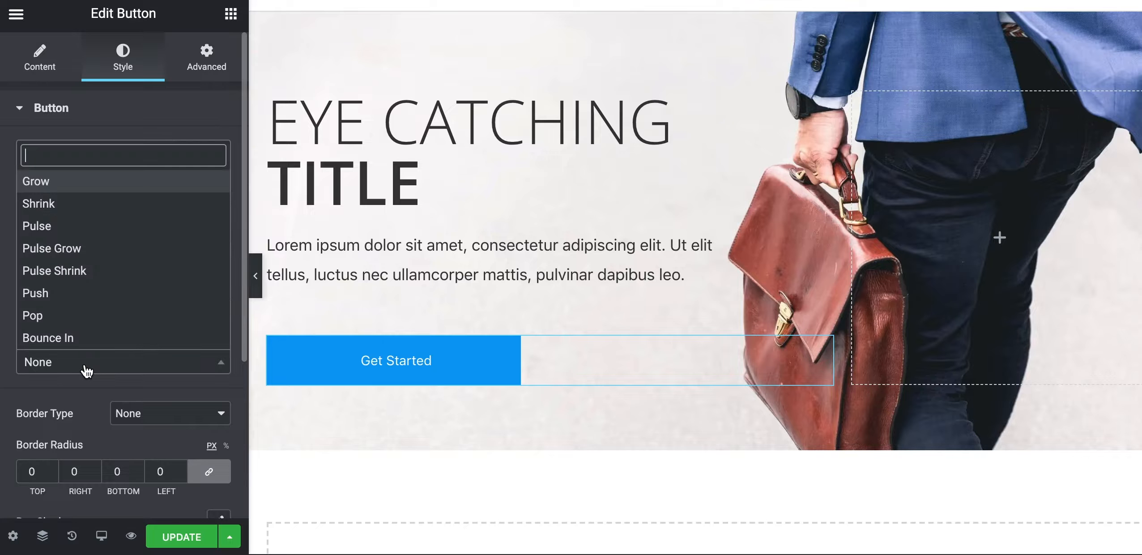
{"action": "left_click", "coordinate": [92, 199]}
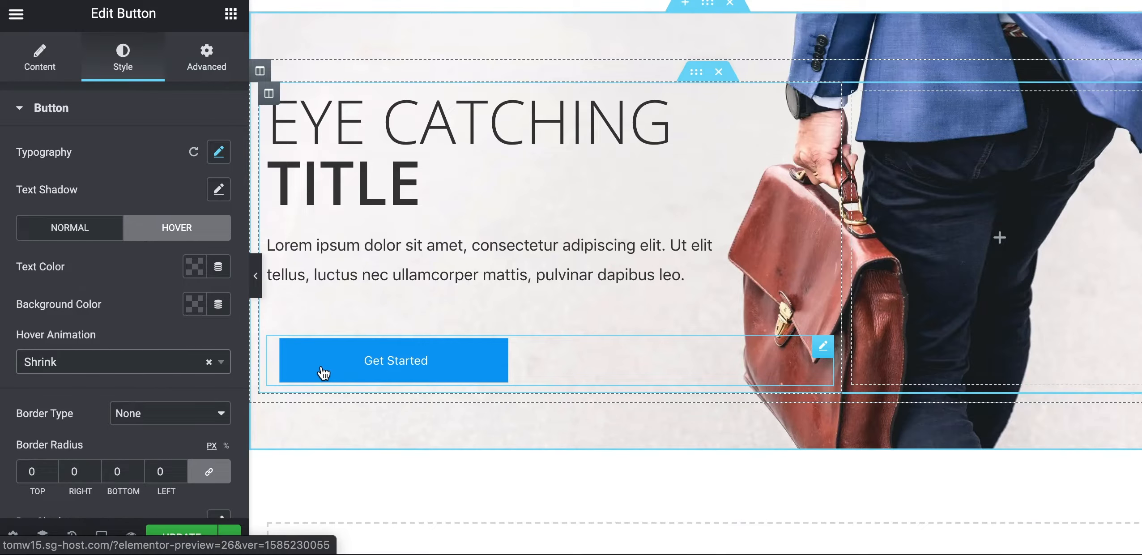
Hide the editing panel to preview the page, then restore it
{"action": "left_click", "coordinate": [258, 276]}
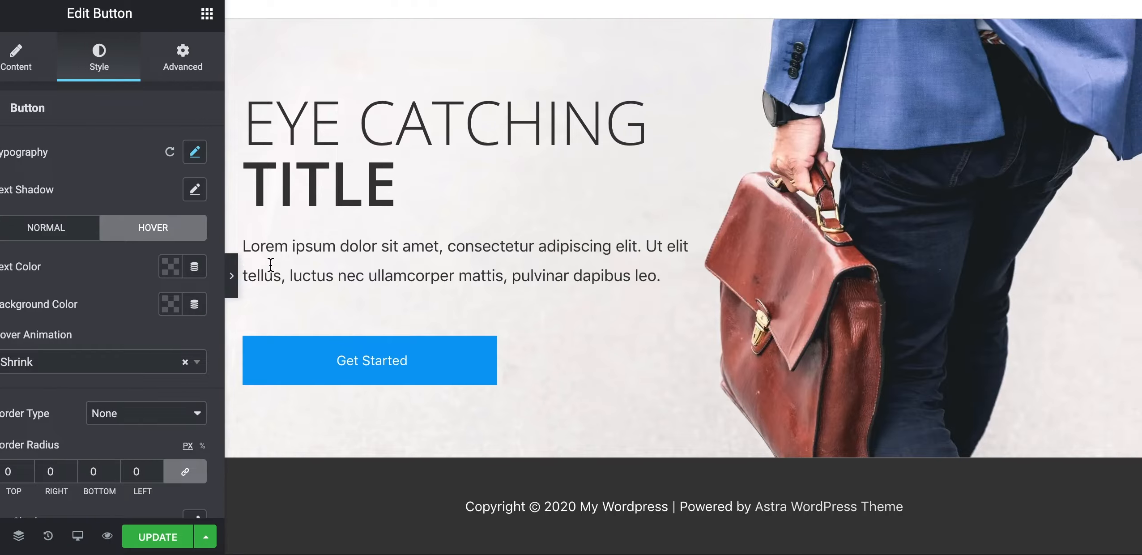
{"action": "scroll", "coordinate": [353, 206], "scroll_direction": "up", "scroll_amount": 5}
{"action": "scroll", "coordinate": [360, 191], "scroll_direction": "down", "scroll_amount": 3}
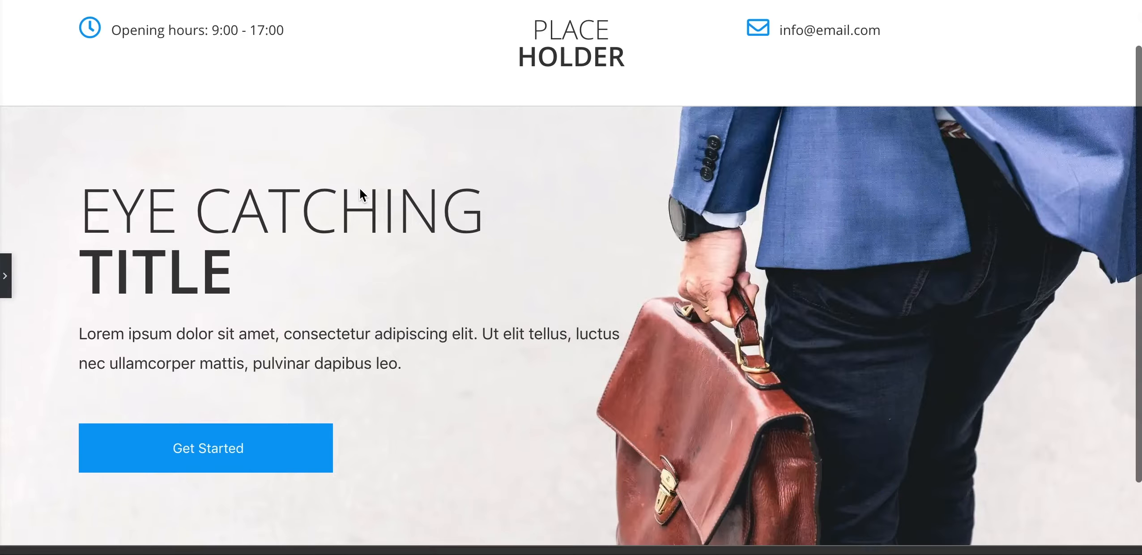
{"action": "scroll", "coordinate": [360, 191], "scroll_direction": "up", "scroll_amount": 3}
{"action": "scroll", "coordinate": [359, 188], "scroll_direction": "down", "scroll_amount": 3}
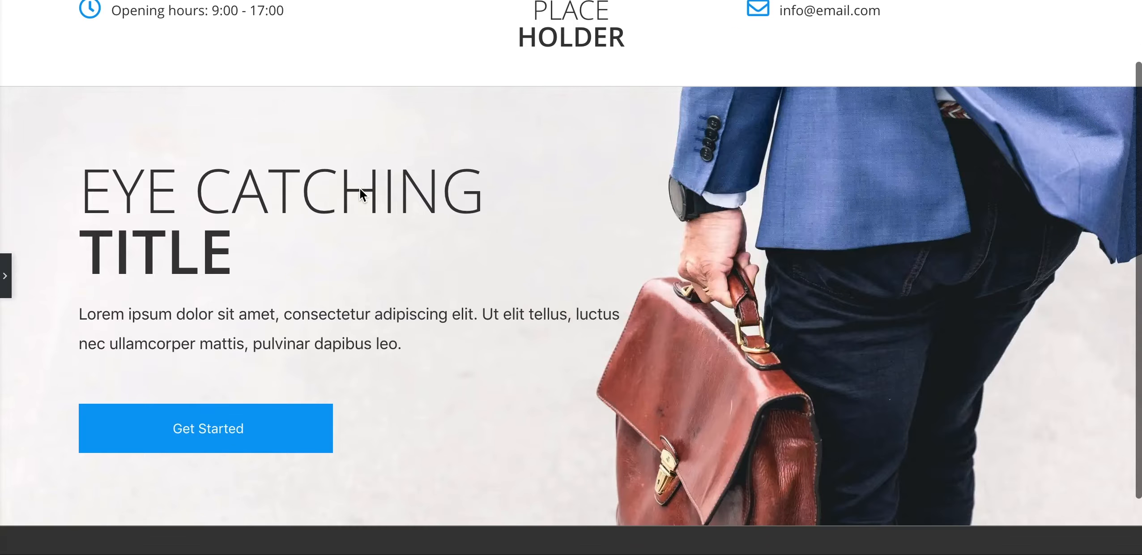
{"action": "left_click", "coordinate": [6, 286]}
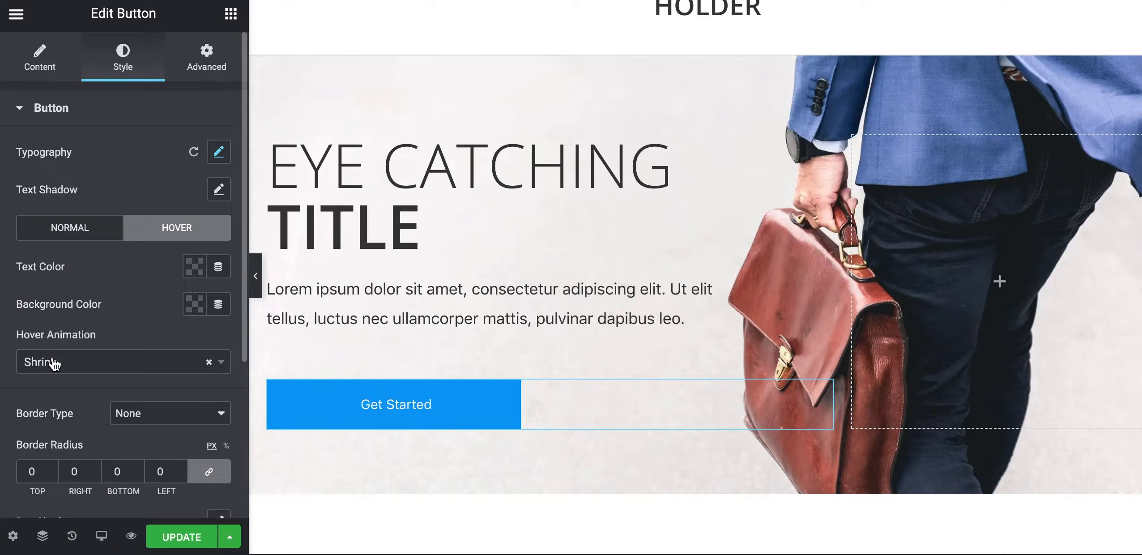
Switch the editor preview to mobile size (360 px)
{"action": "left_click", "coordinate": [103, 542]}
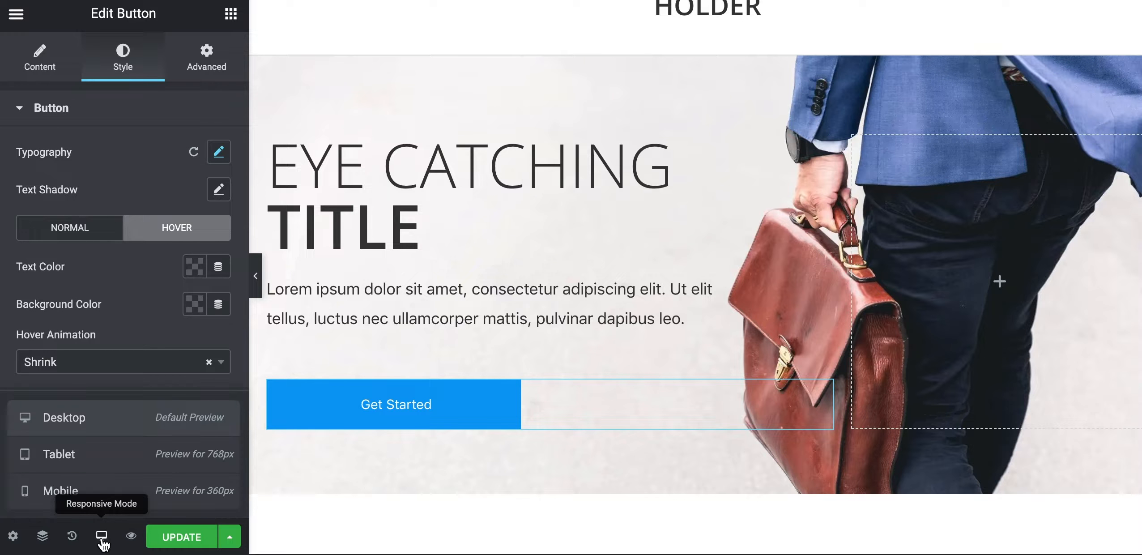
{"action": "left_click", "coordinate": [70, 495]}
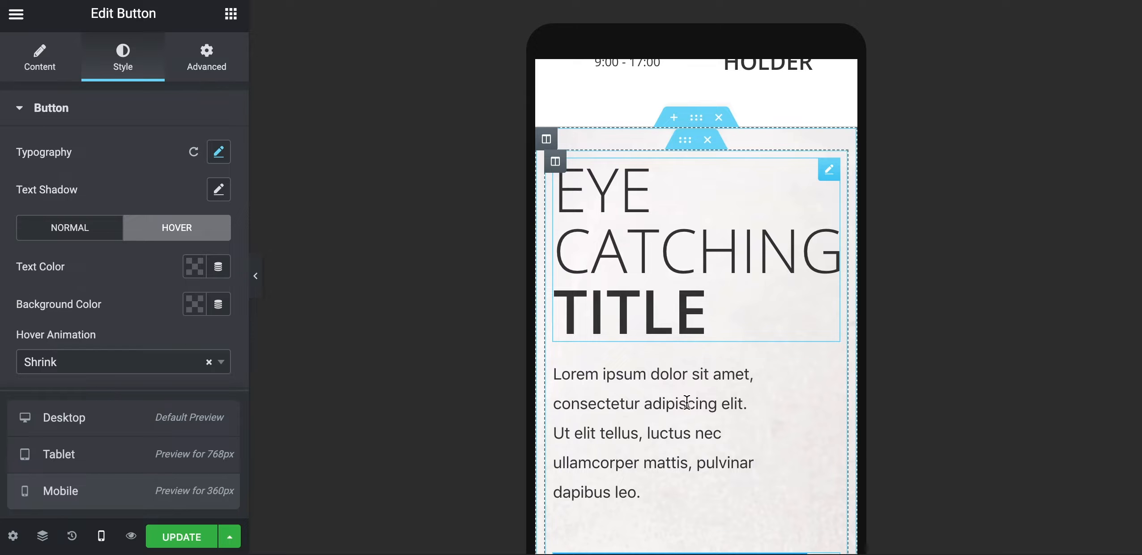
{"action": "scroll", "coordinate": [689, 421], "scroll_direction": "down", "scroll_amount": 8}
{"action": "scroll", "coordinate": [689, 421], "scroll_direction": "up", "scroll_amount": 6}
{"action": "scroll", "coordinate": [688, 421], "scroll_direction": "up", "scroll_amount": 3}
{"action": "scroll", "coordinate": [689, 421], "scroll_direction": "down", "scroll_amount": 2}
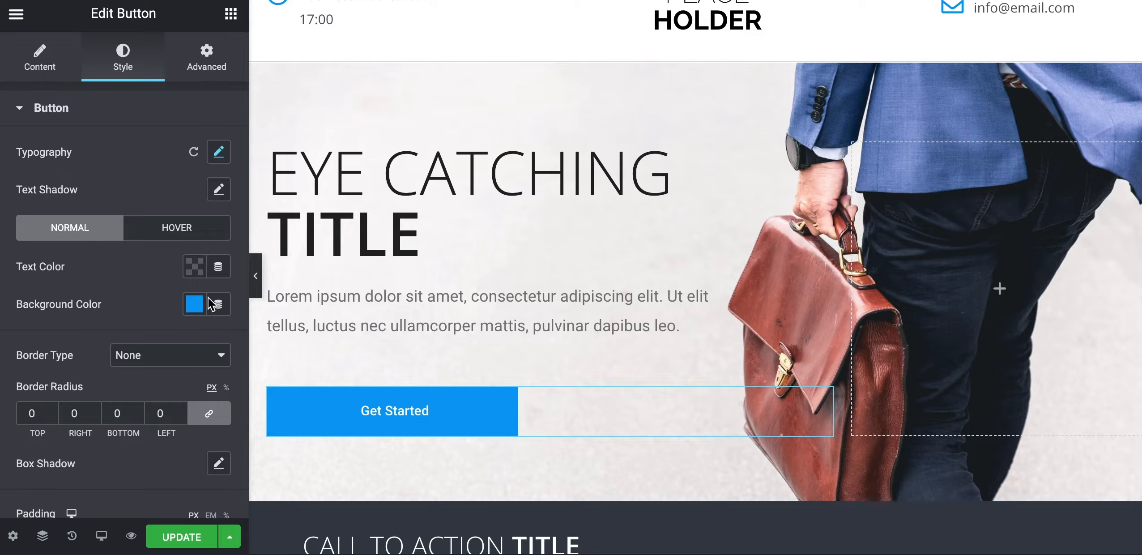
{"action": "left_click", "coordinate": [102, 536]}
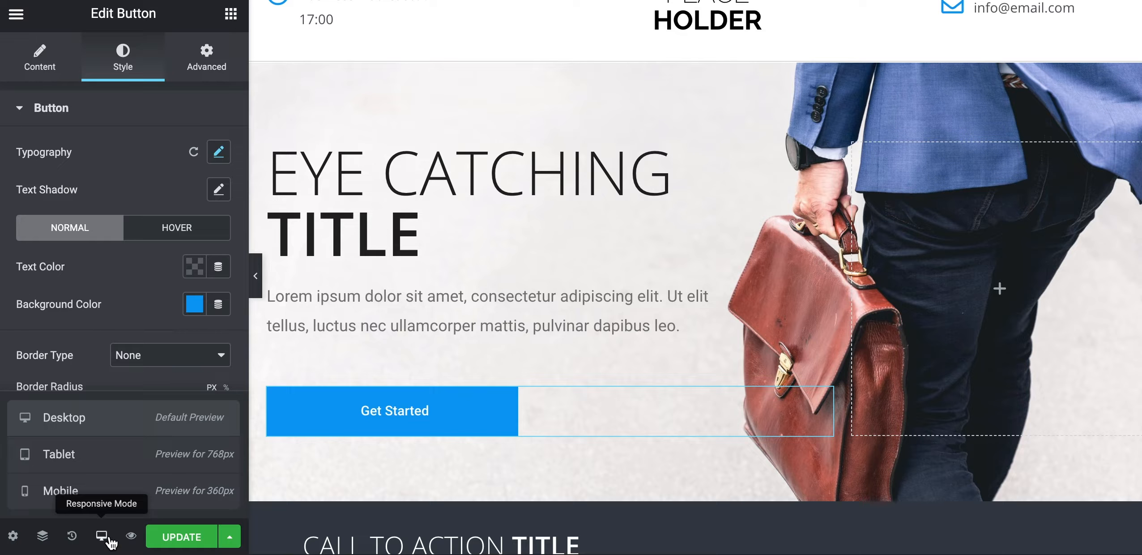
{"action": "left_click", "coordinate": [100, 495]}
{"action": "scroll", "coordinate": [593, 343], "scroll_direction": "down", "scroll_amount": 1}
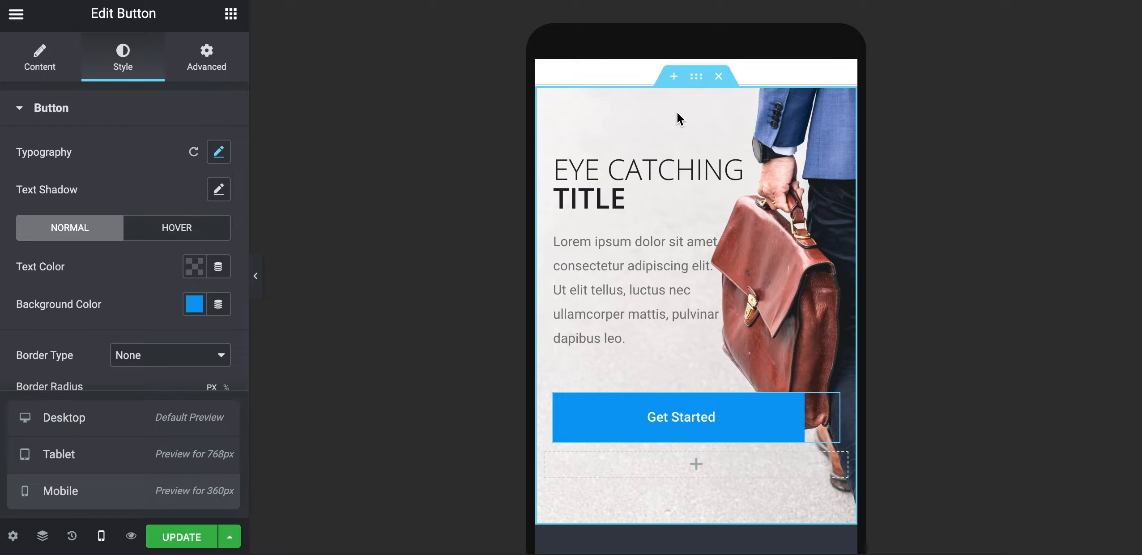
Select the hero section and show its Style background settings
{"action": "left_click", "coordinate": [697, 77]}
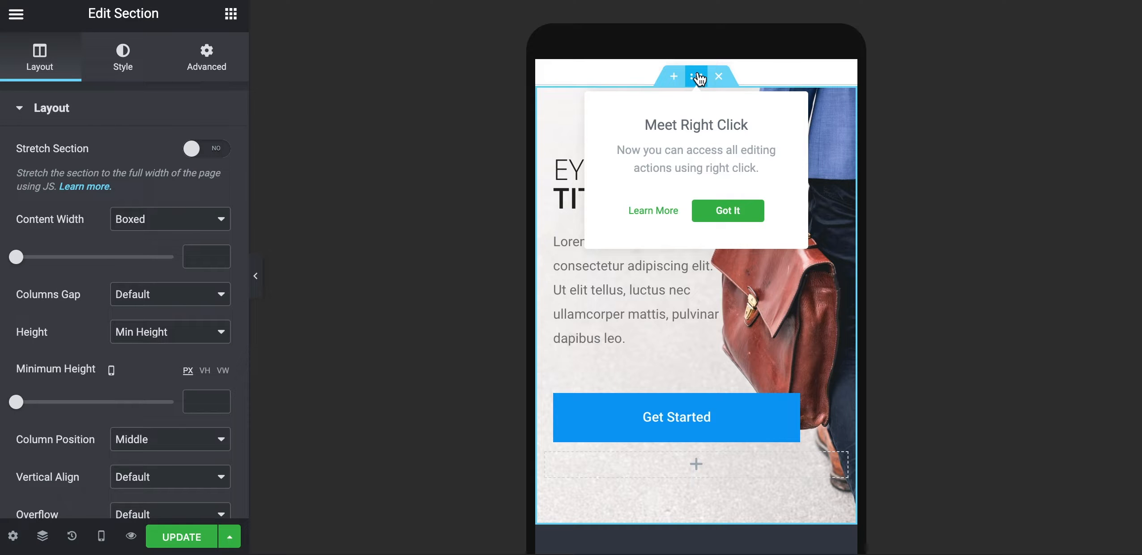
{"action": "left_click", "coordinate": [128, 67]}
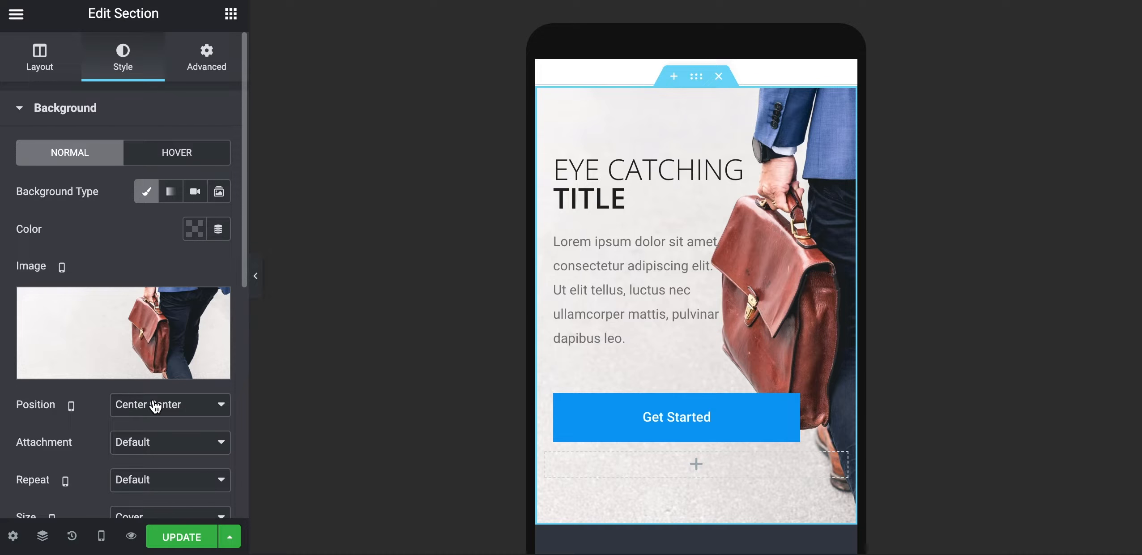
{"action": "scroll", "coordinate": [154, 405], "scroll_direction": "down", "scroll_amount": 1}
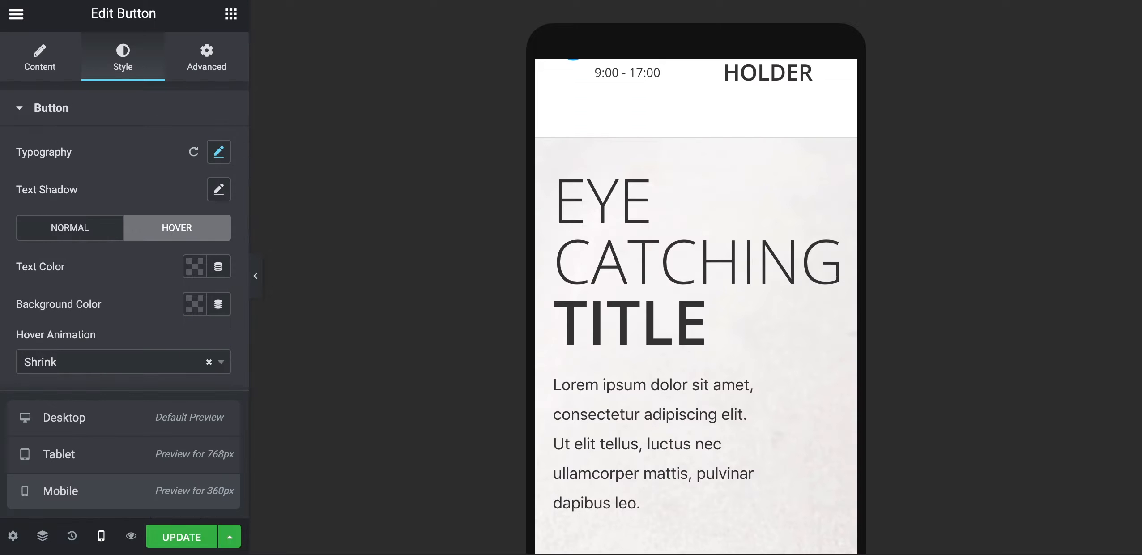
Insert the briefcase photo as the hero section's background image
{"action": "mouse_move", "coordinate": [694, 146]}
{"action": "left_click", "coordinate": [696, 130]}
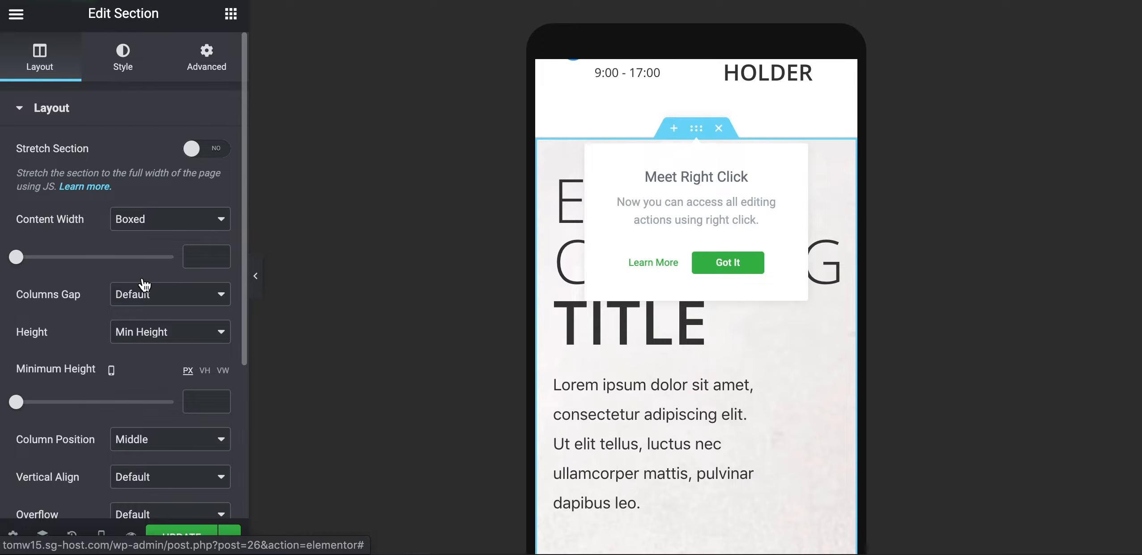
{"action": "left_click", "coordinate": [123, 62]}
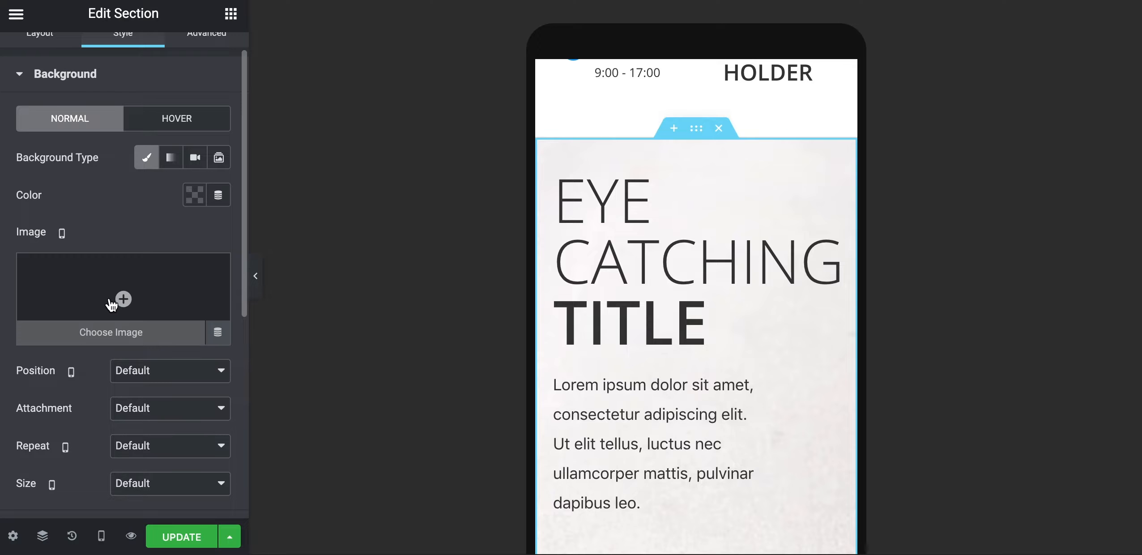
{"action": "left_click", "coordinate": [121, 302]}
{"action": "left_click", "coordinate": [121, 265]}
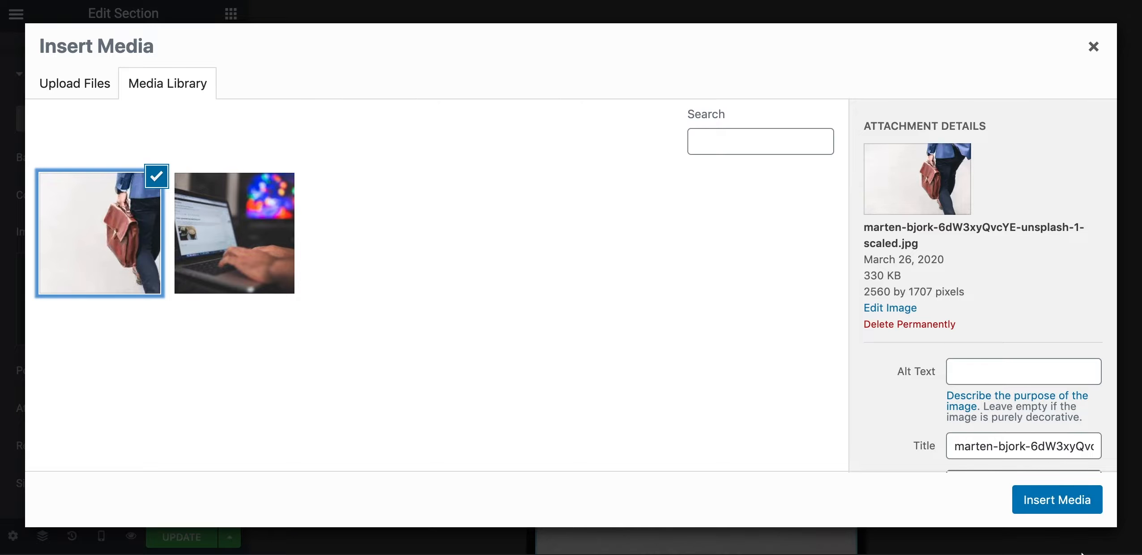
{"action": "left_click", "coordinate": [1056, 504]}
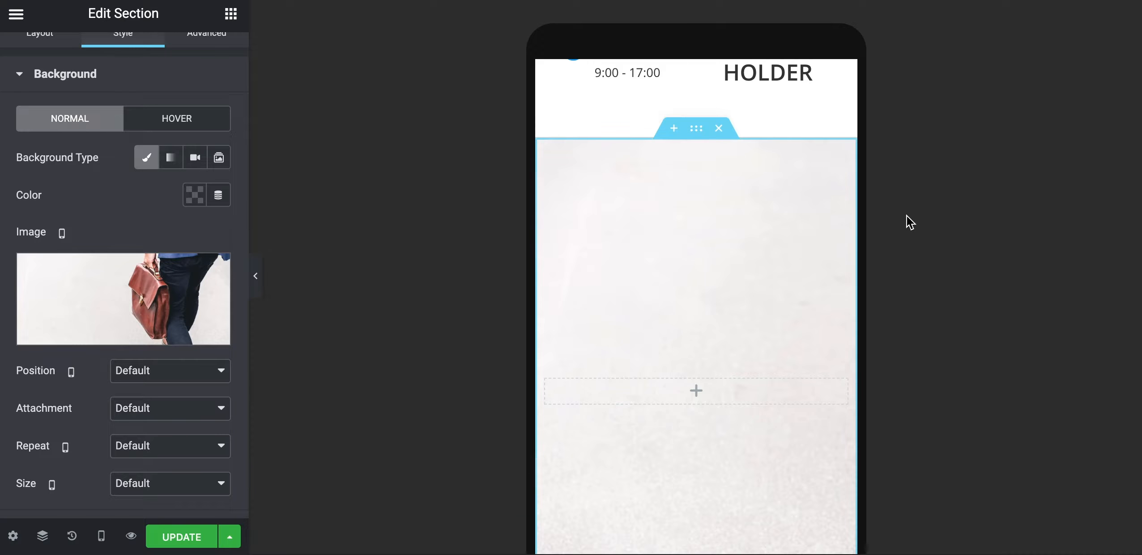
Set the background Size to Cover and Position to Center Center
{"action": "scroll", "coordinate": [53, 380], "scroll_direction": "down", "scroll_amount": 2}
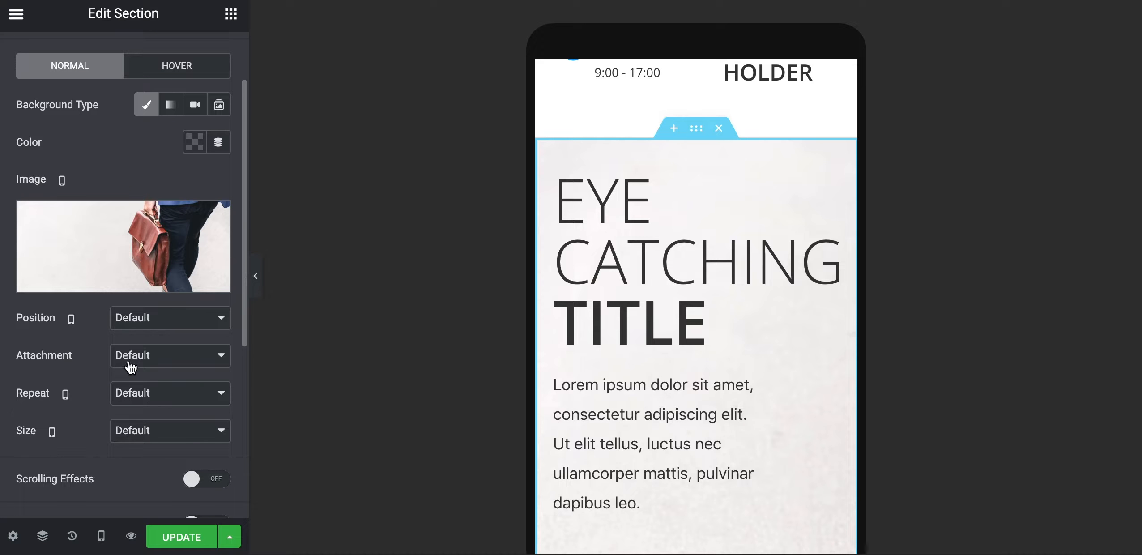
{"action": "left_click", "coordinate": [140, 431]}
{"action": "left_click", "coordinate": [139, 460]}
{"action": "left_click", "coordinate": [147, 317]}
{"action": "left_click", "coordinate": [153, 336]}
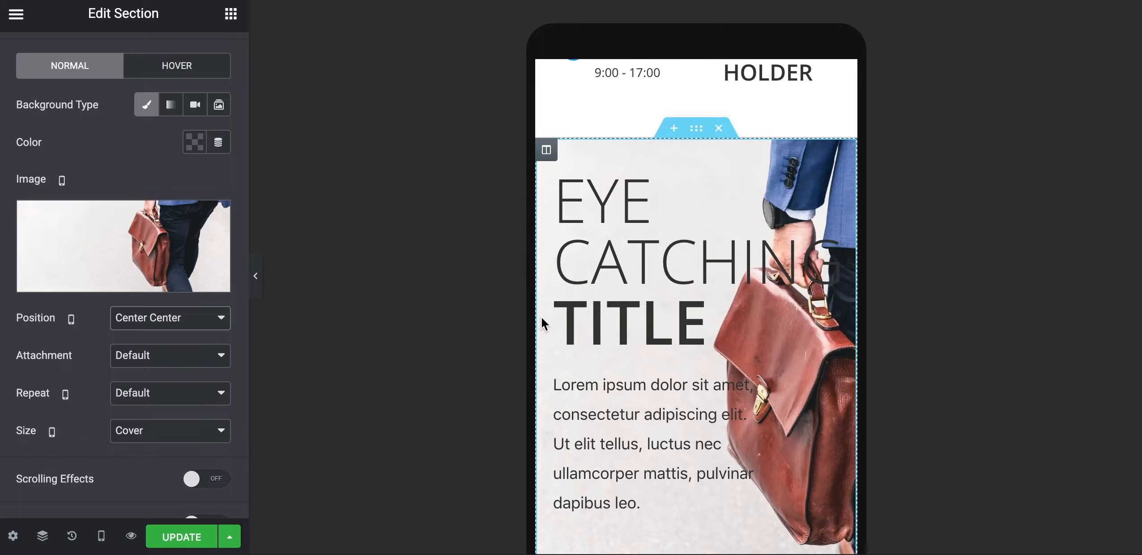
{"action": "scroll", "coordinate": [543, 321], "scroll_direction": "down", "scroll_amount": 2}
{"action": "scroll", "coordinate": [544, 323], "scroll_direction": "up", "scroll_amount": 1}
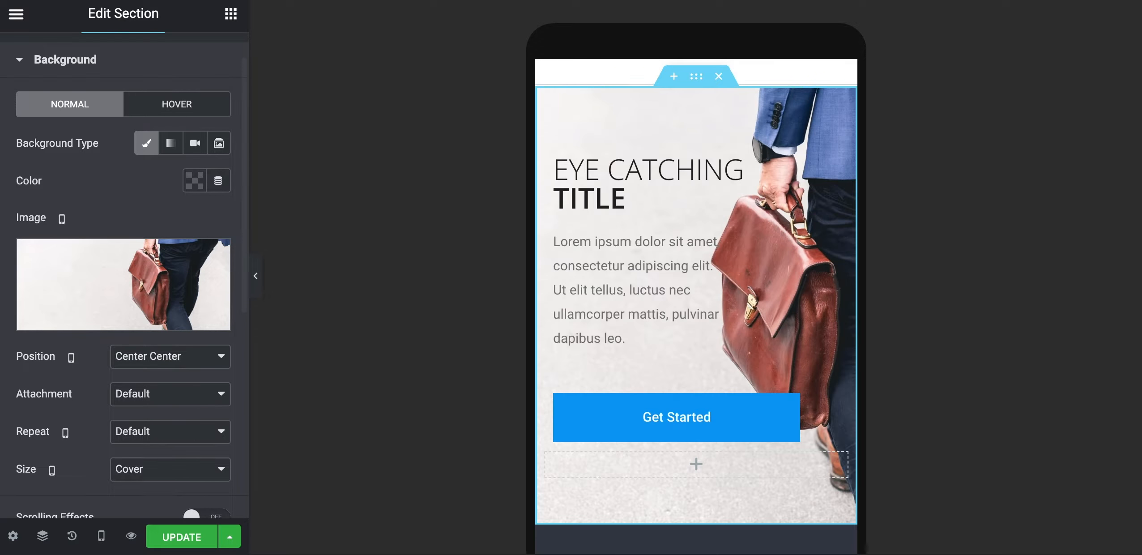
Set the hero heading's mobile font size to 32 px so EYE CATCHING TITLE fits on two lines
{"action": "left_click", "coordinate": [580, 185]}
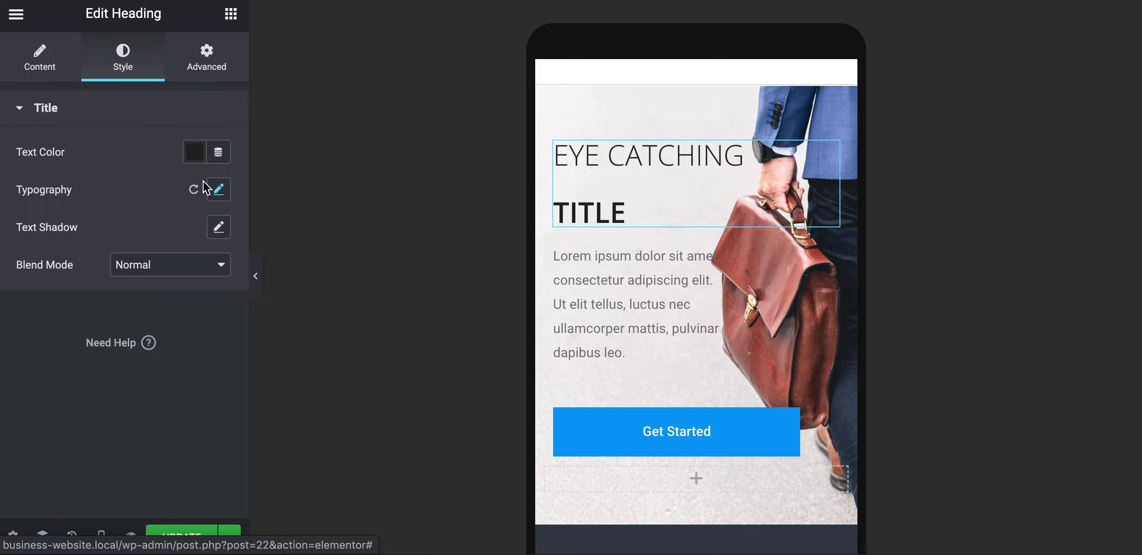
{"action": "left_click", "coordinate": [219, 192]}
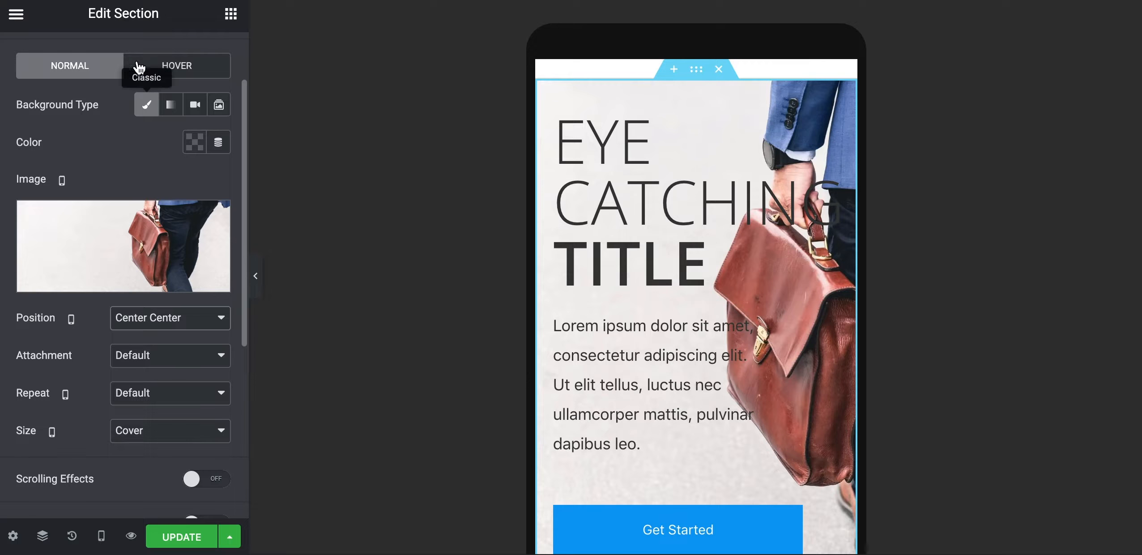
{"action": "scroll", "coordinate": [158, 128], "scroll_direction": "up", "scroll_amount": 2}
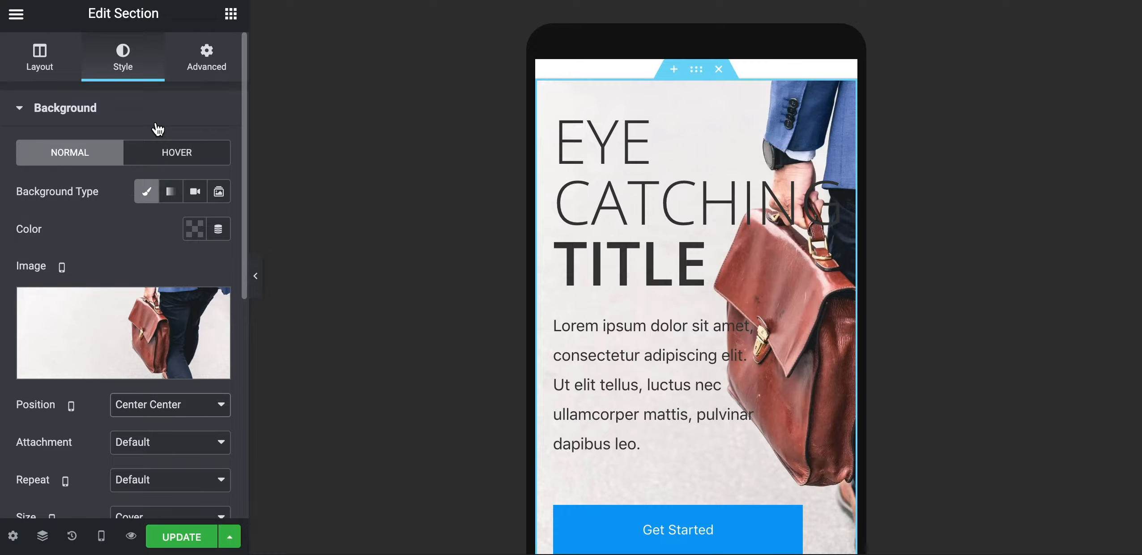
{"action": "left_click", "coordinate": [611, 220]}
{"action": "left_click", "coordinate": [123, 57]}
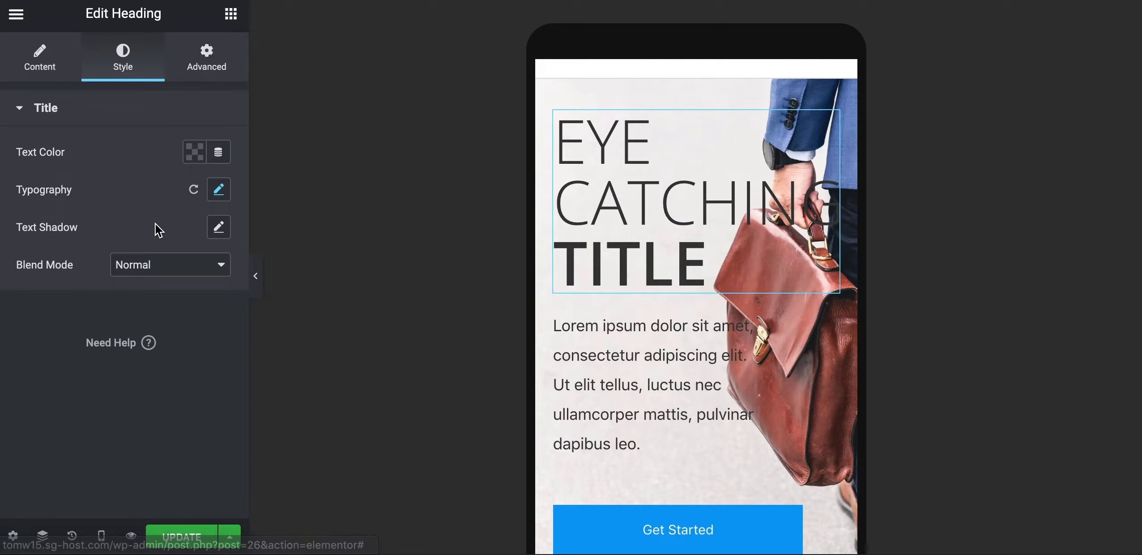
{"action": "left_click", "coordinate": [218, 189]}
{"action": "left_click", "coordinate": [183, 307]}
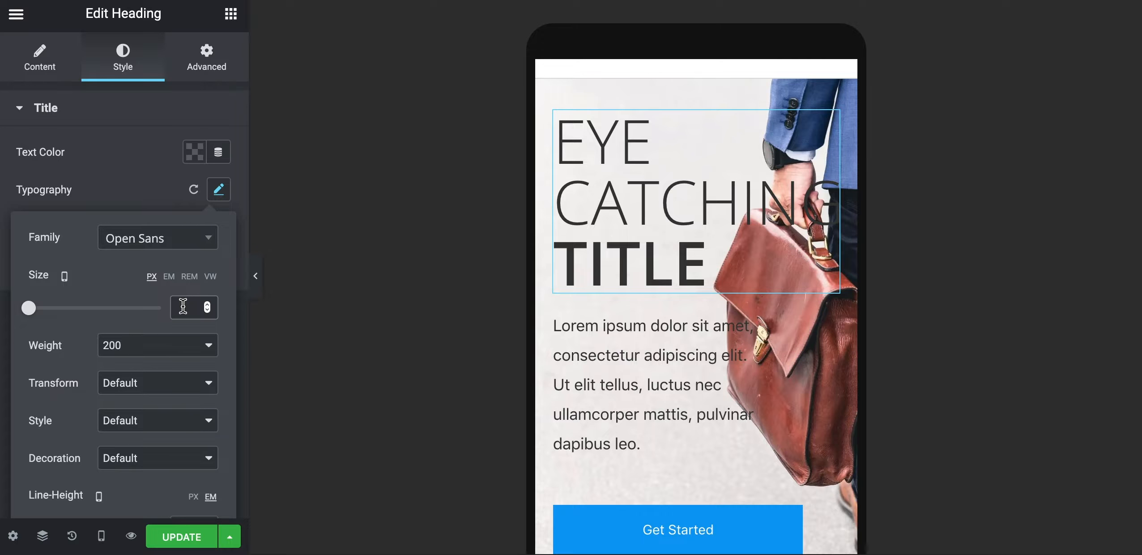
{"action": "type", "text": "32"}
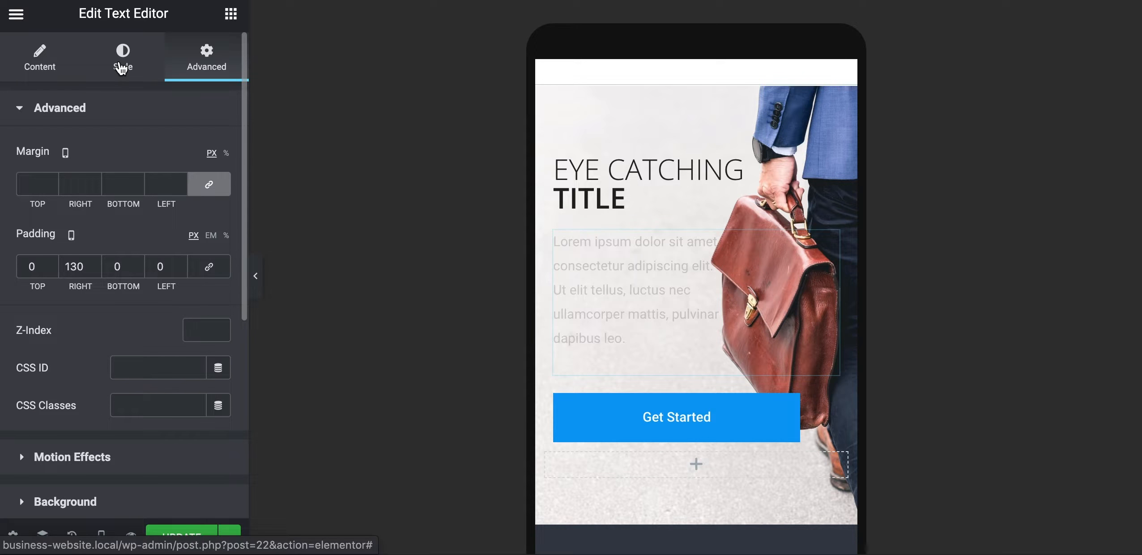
Bring up the hero paragraph's style and typography settings
{"action": "left_click", "coordinate": [122, 66]}
{"action": "left_click", "coordinate": [223, 231]}
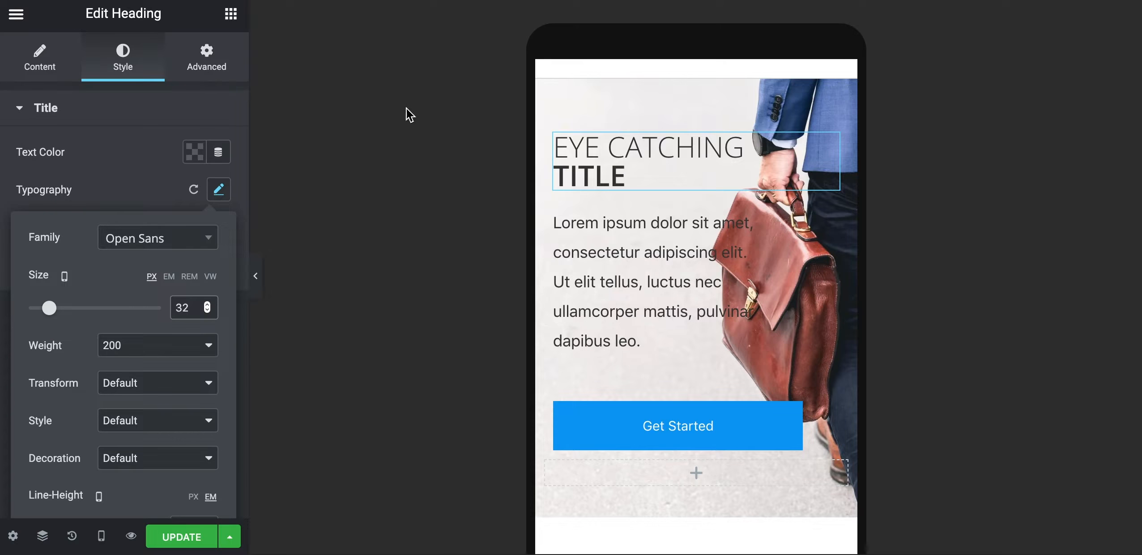
{"action": "left_click", "coordinate": [613, 291]}
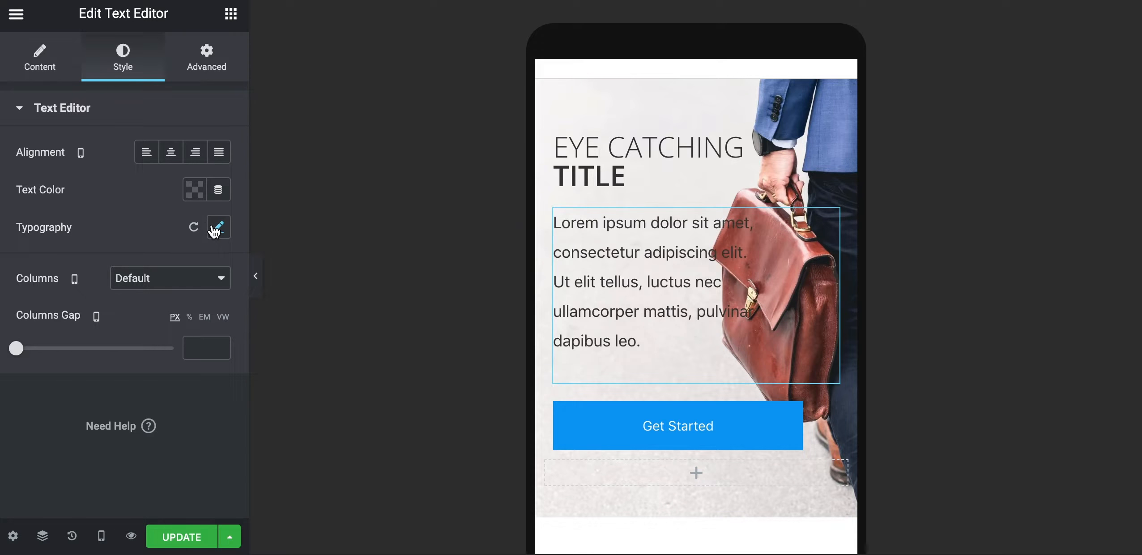
Set the hero paragraph's typography size to 15 px
{"action": "left_click", "coordinate": [217, 227]}
{"action": "left_click", "coordinate": [177, 345]}
{"action": "type", "text": "15"}
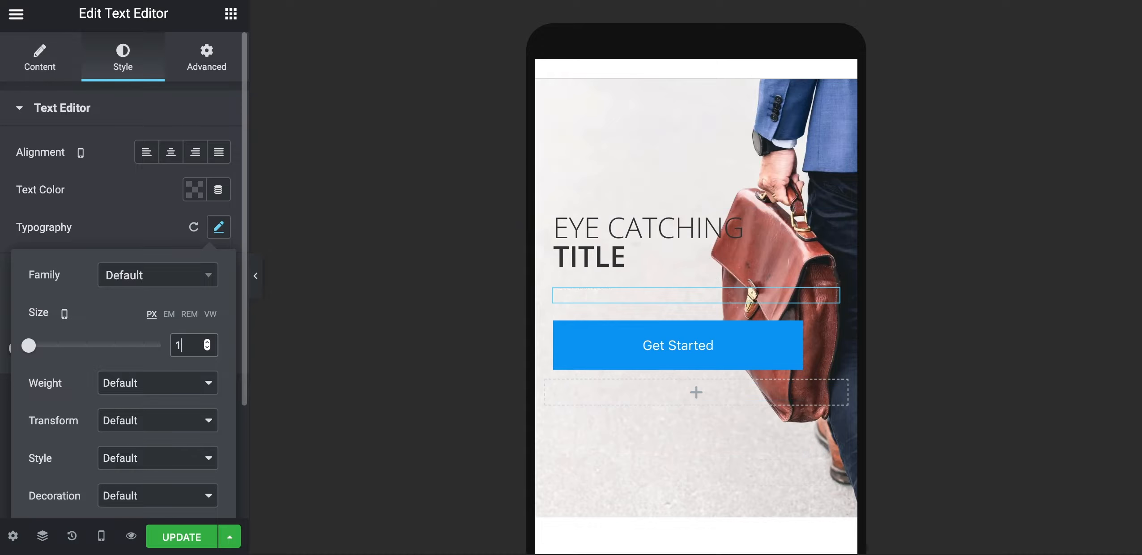
{"action": "left_click", "coordinate": [133, 233]}
Unlink the paragraph's padding and give it 130 px right padding in the mobile layout
{"action": "left_click", "coordinate": [207, 58]}
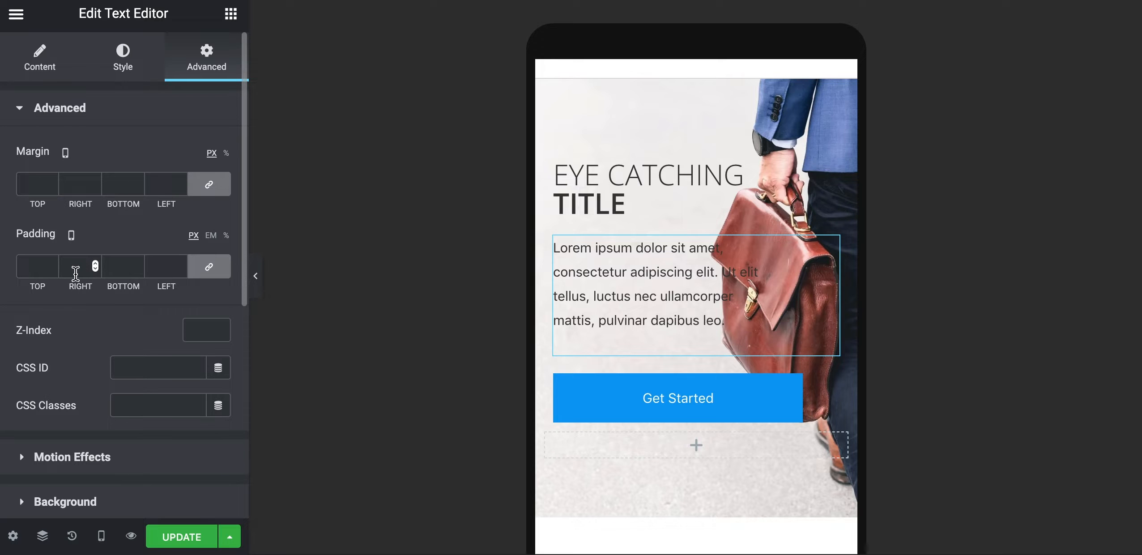
{"action": "left_click", "coordinate": [206, 271]}
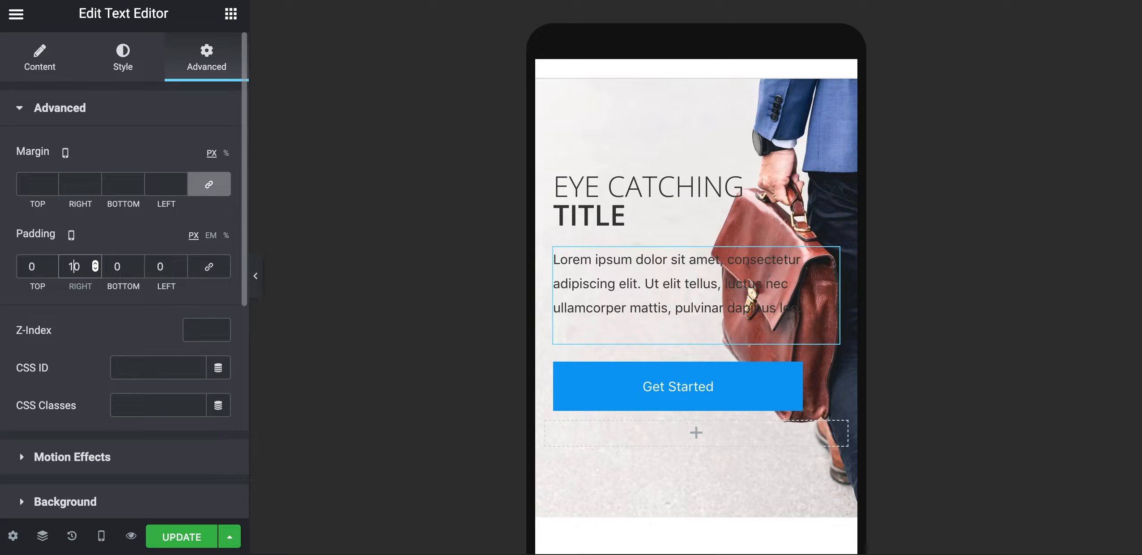
{"action": "type", "text": "3"}
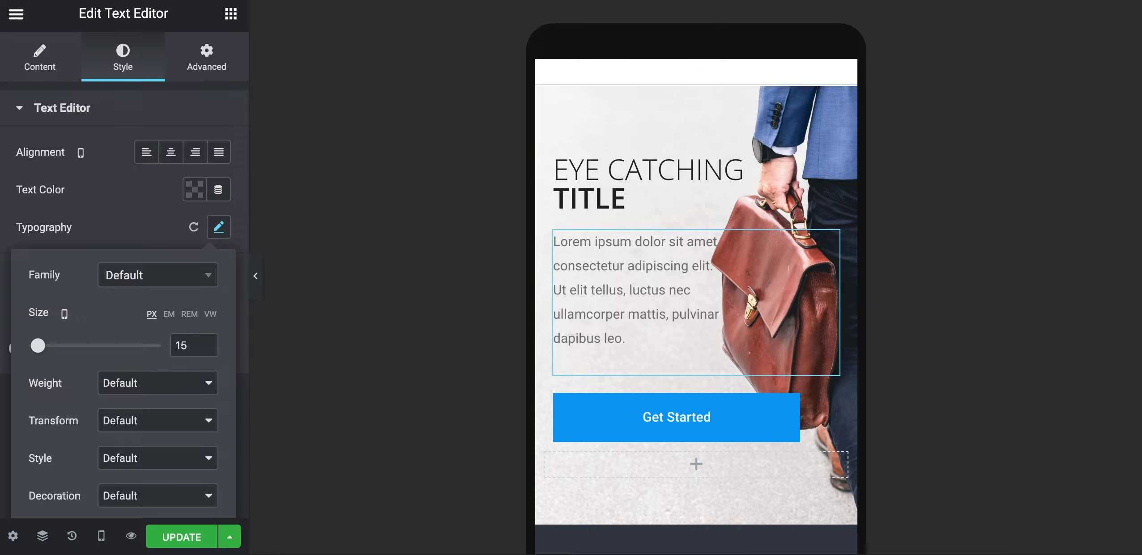
{"action": "scroll", "coordinate": [614, 302], "scroll_direction": "down", "scroll_amount": 1}
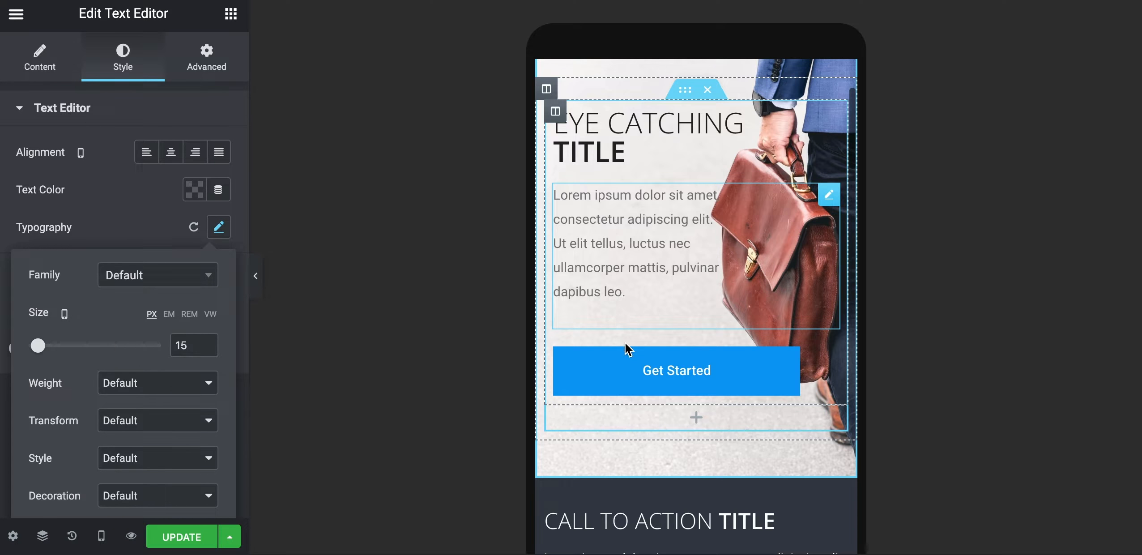
{"action": "left_click", "coordinate": [102, 536]}
{"action": "left_click", "coordinate": [64, 417]}
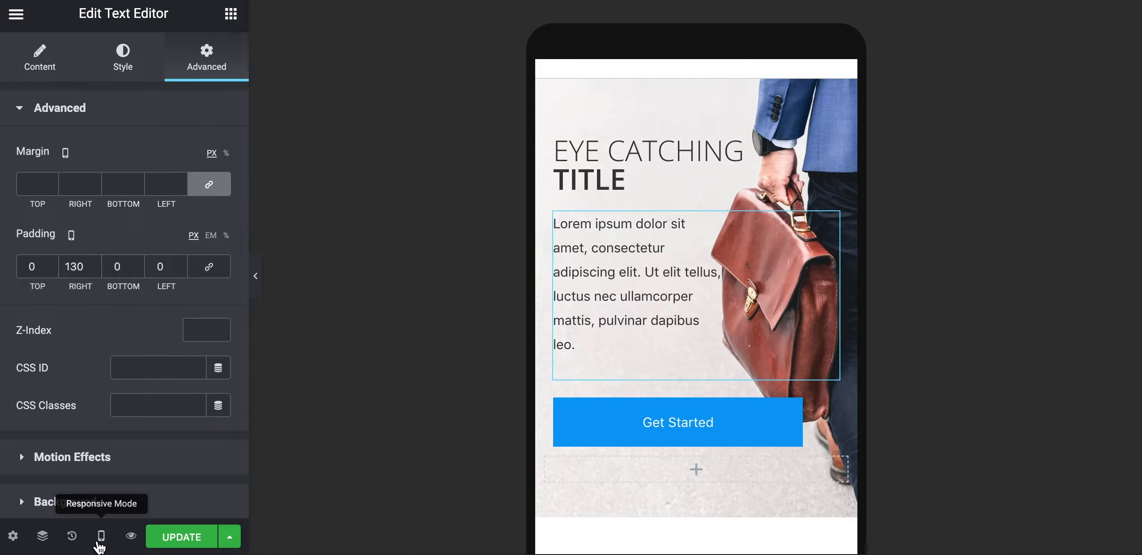
{"action": "left_click", "coordinate": [102, 535]}
Switch the preview to Desktop and scroll down to the dark CALL TO ACTION section
{"action": "left_click", "coordinate": [102, 424]}
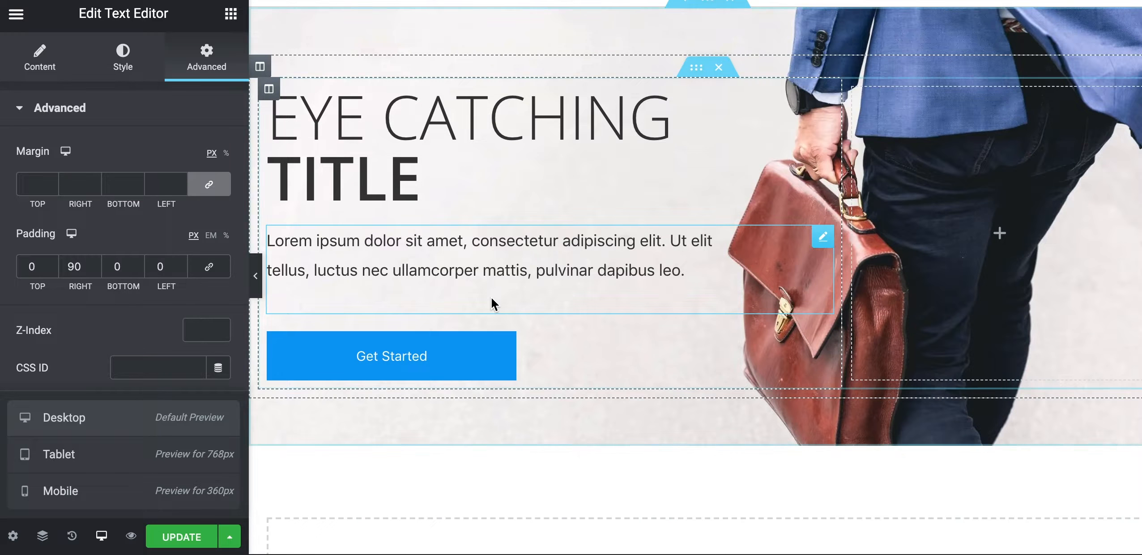
{"action": "scroll", "coordinate": [491, 297], "scroll_direction": "up", "scroll_amount": 4}
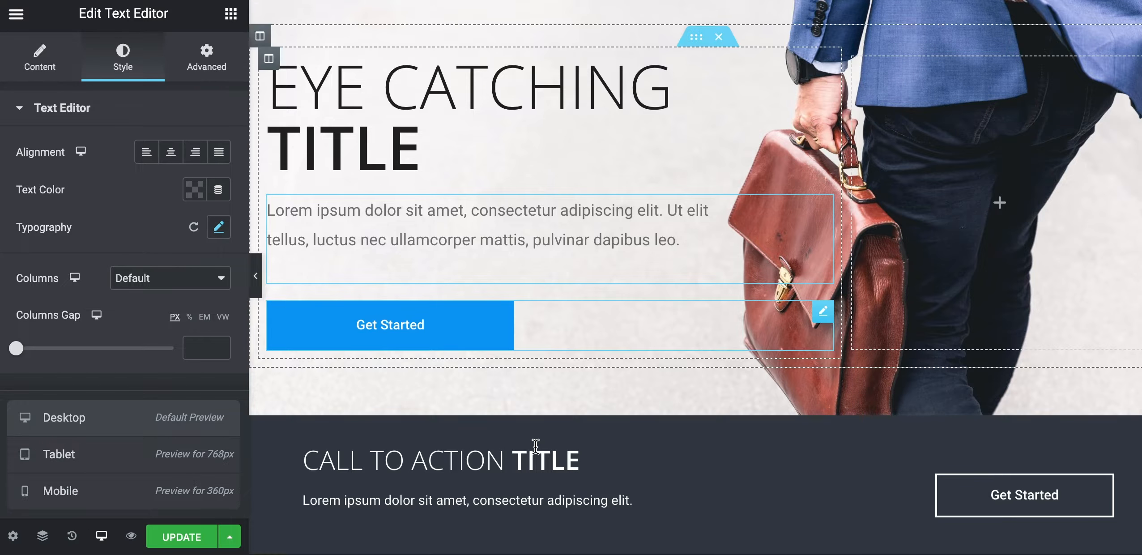
{"action": "scroll", "coordinate": [523, 461], "scroll_direction": "down", "scroll_amount": 2}
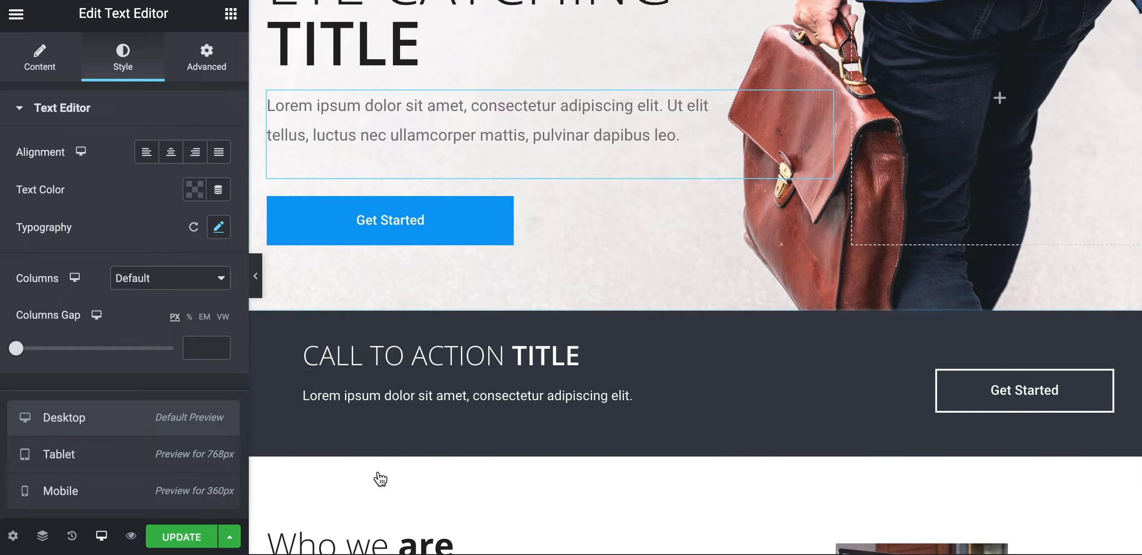
Inspect the reference CALL TO ACTION heading's title text, then show the Elements widget panel
{"action": "left_click", "coordinate": [433, 356]}
{"action": "left_click_drag", "start_coordinate": [165, 186], "coordinate": [87, 191]}
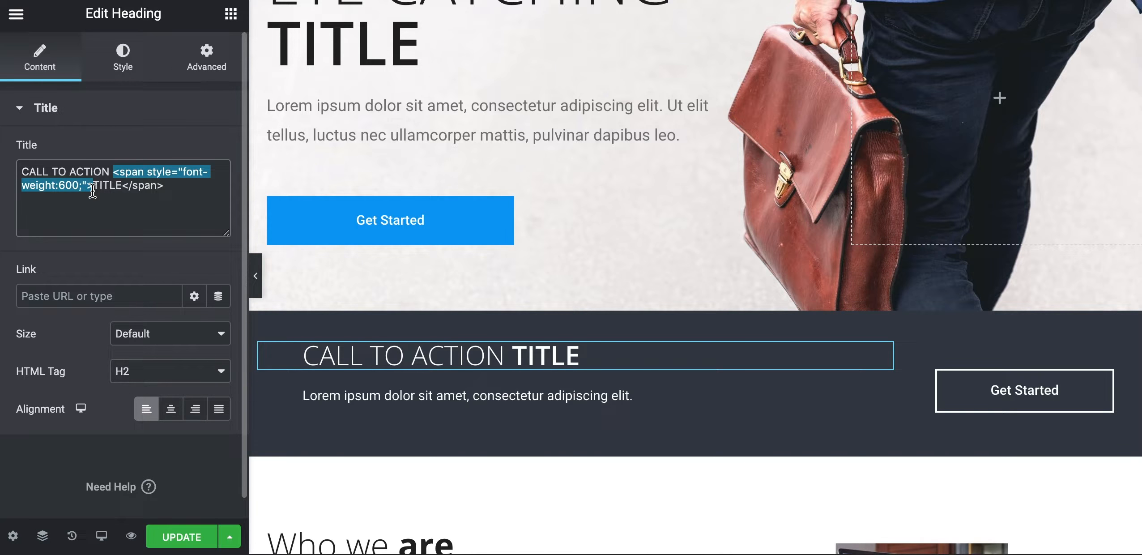
{"action": "left_click", "coordinate": [187, 209]}
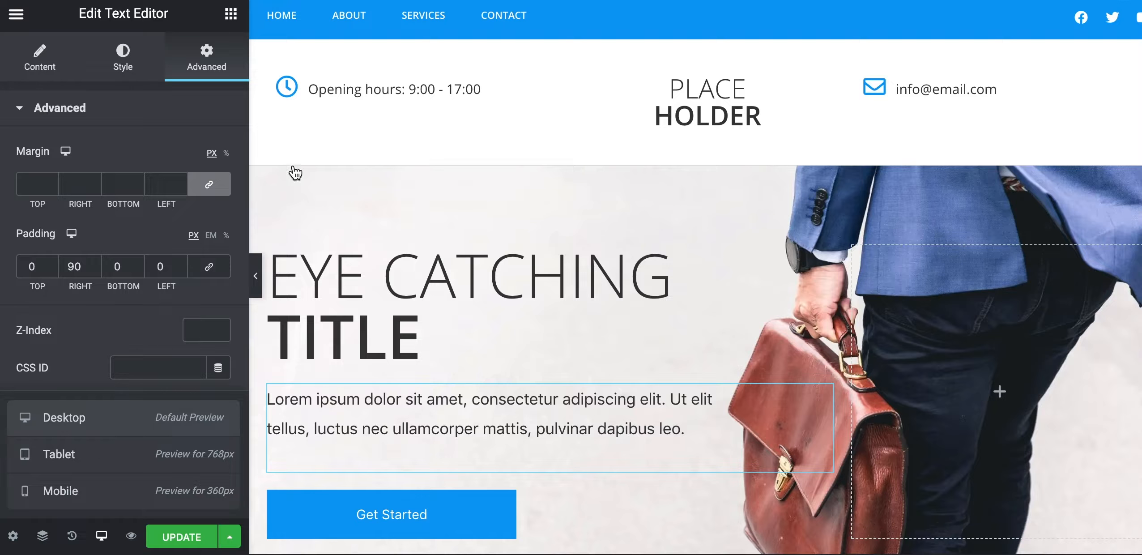
{"action": "scroll", "coordinate": [295, 172], "scroll_direction": "down", "scroll_amount": 5}
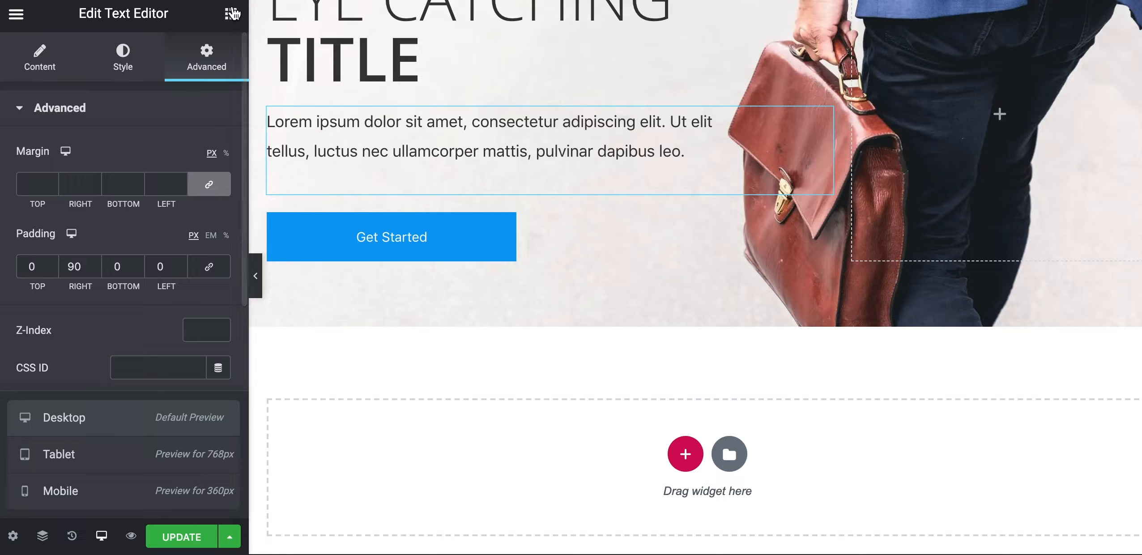
{"action": "left_click", "coordinate": [231, 13]}
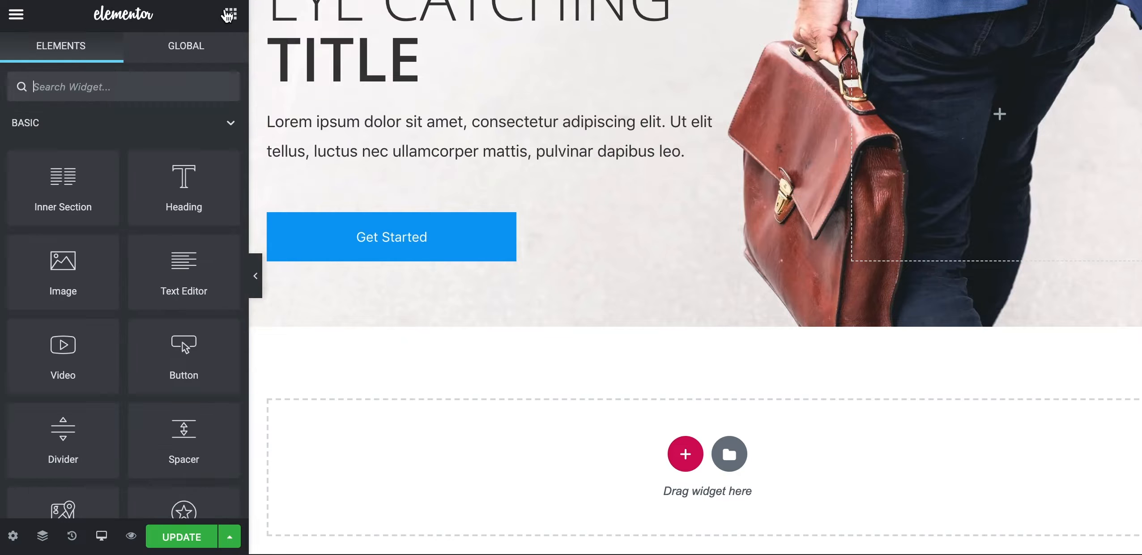
Drop a two-column Inner Section below the hero and give it a Classic colour background
{"action": "left_click_drag", "start_coordinate": [63, 179], "coordinate": [390, 340]}
{"action": "scroll", "coordinate": [377, 275], "scroll_direction": "up", "scroll_amount": 1}
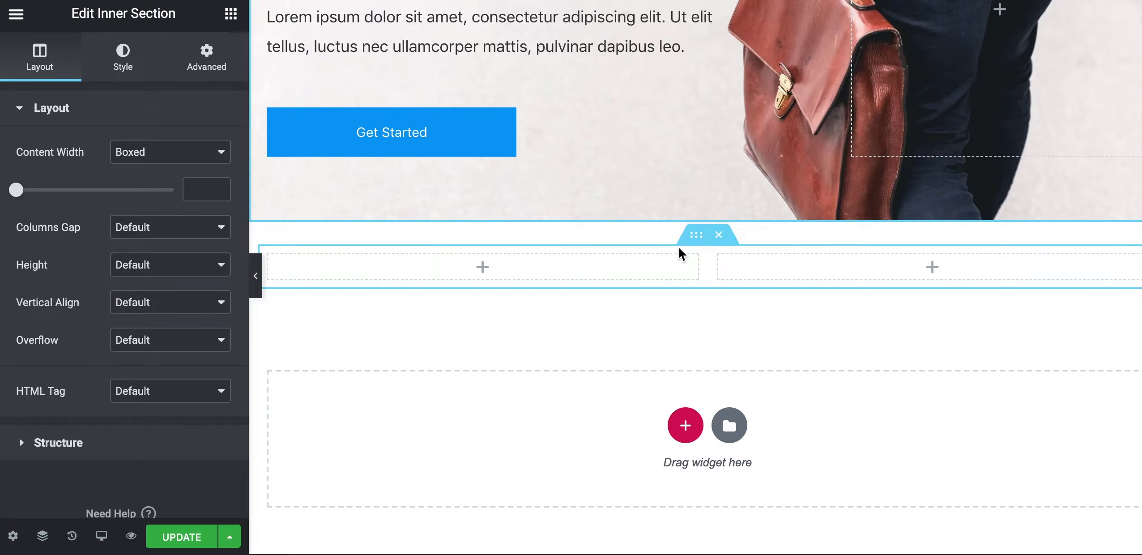
{"action": "left_click", "coordinate": [703, 220]}
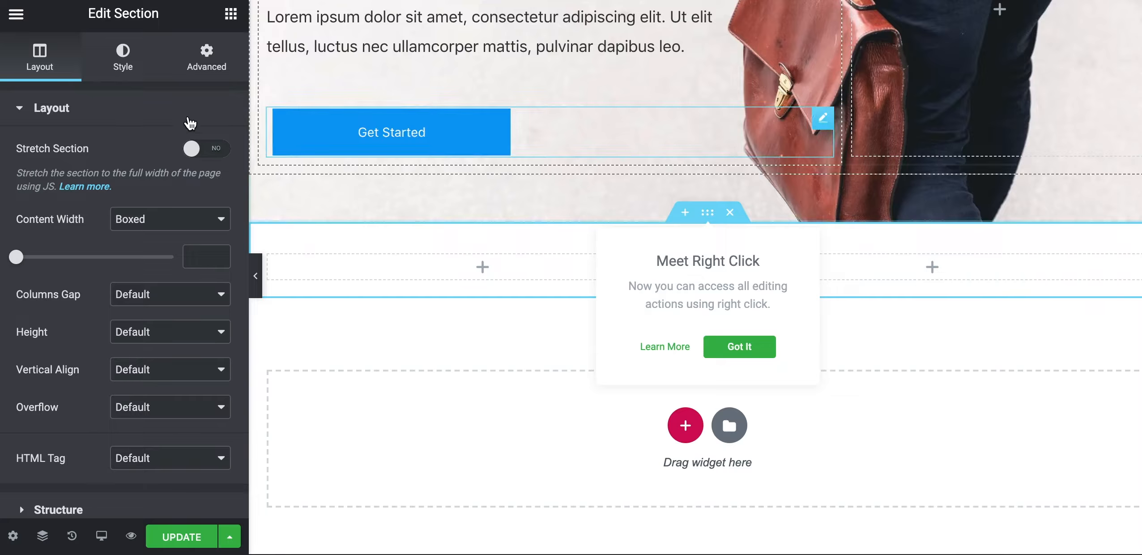
{"action": "left_click", "coordinate": [114, 57]}
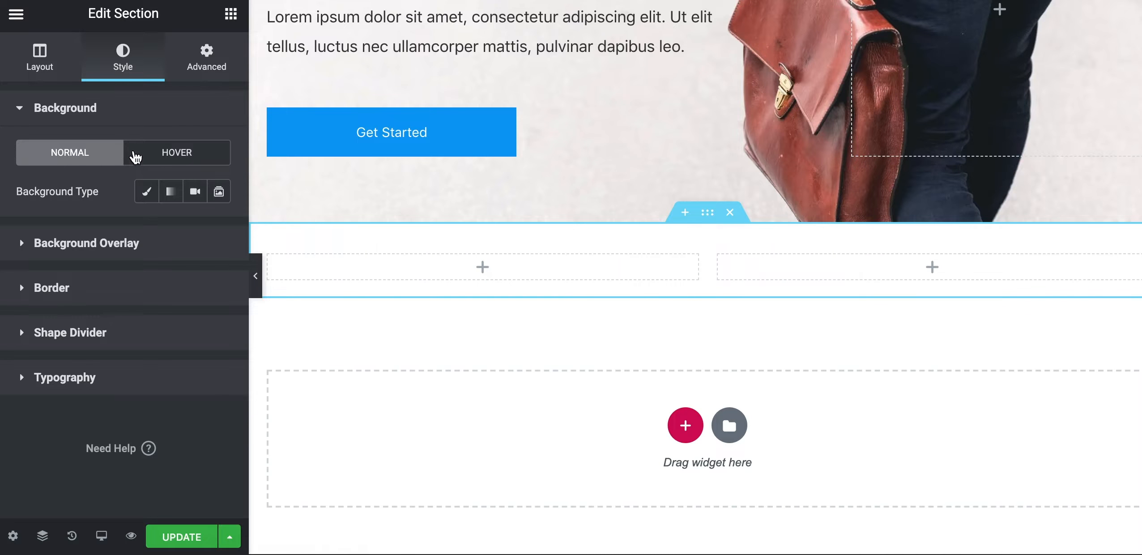
{"action": "left_click", "coordinate": [146, 193]}
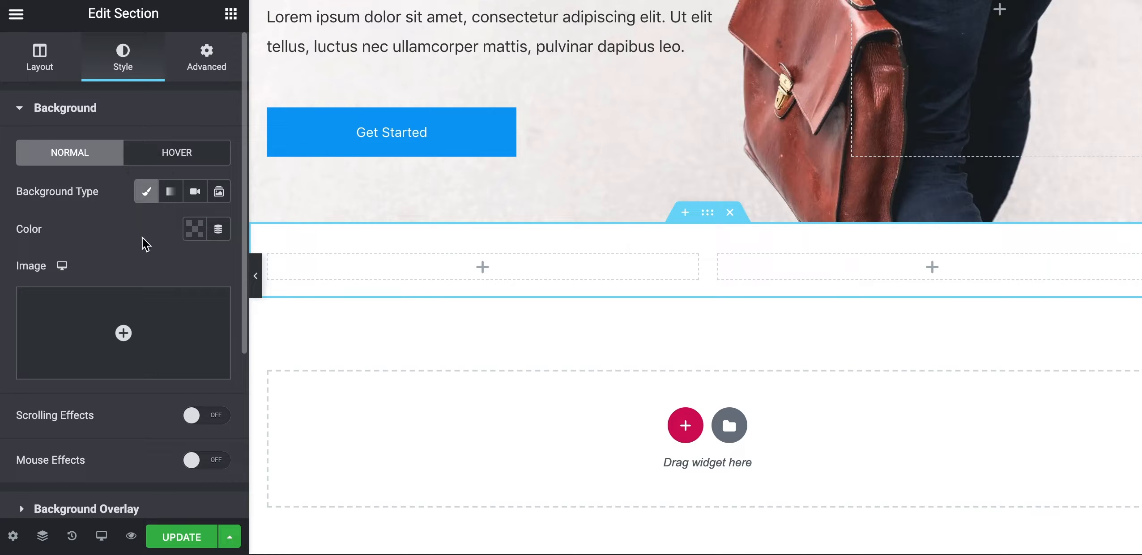
{"action": "left_click", "coordinate": [188, 237]}
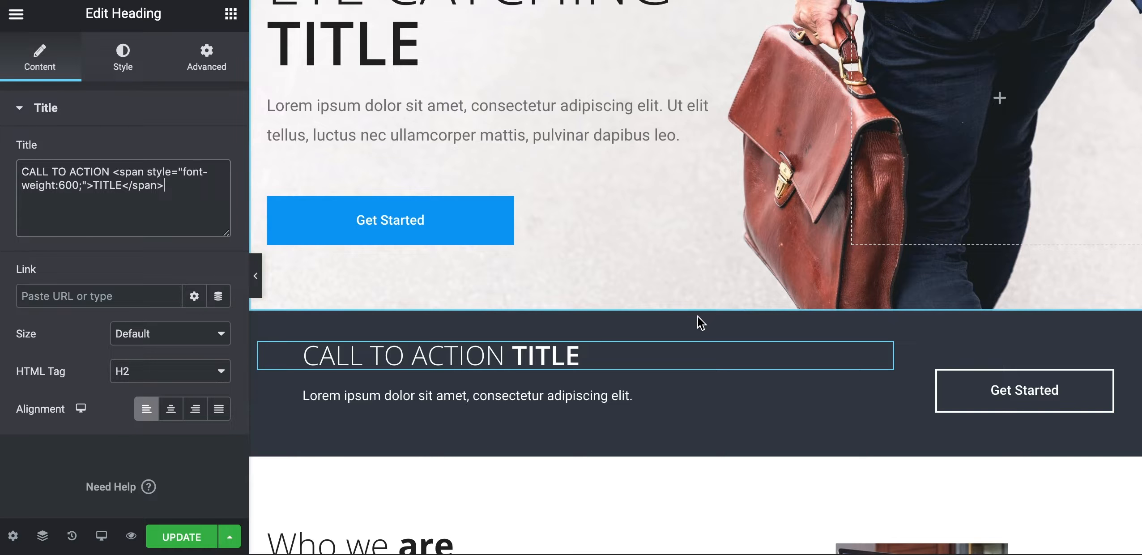
Copy the reference section's #373E48 background colour and paste it into the new section's fill
{"action": "left_click", "coordinate": [708, 301]}
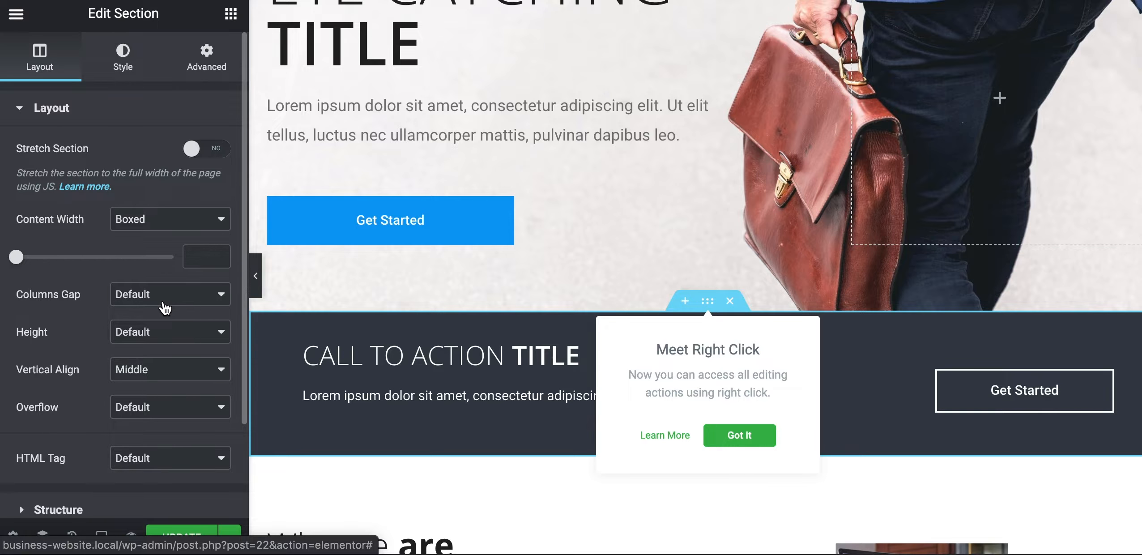
{"action": "left_click", "coordinate": [194, 235]}
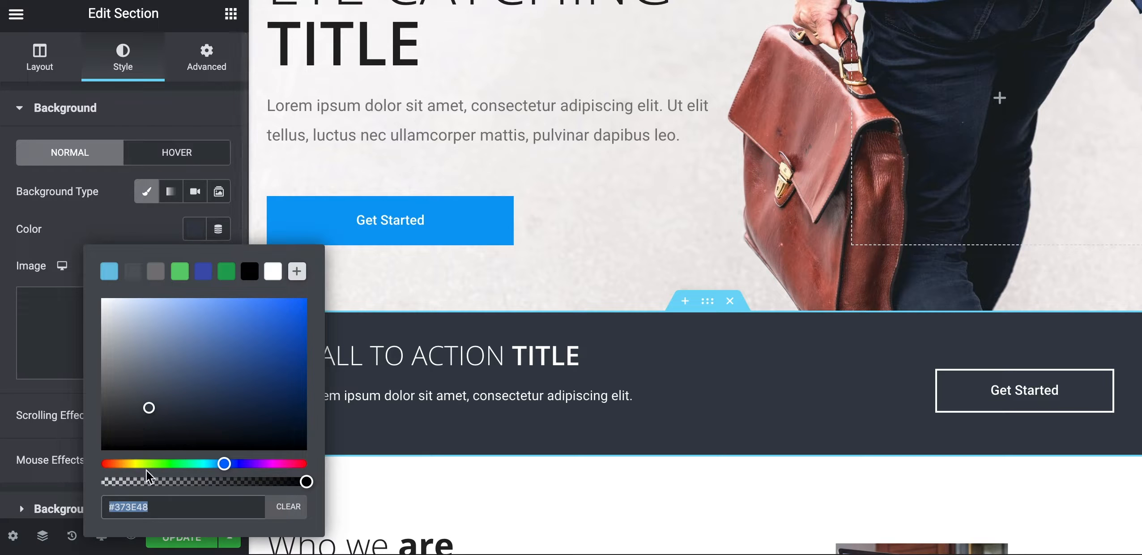
{"action": "left_click", "coordinate": [170, 505]}
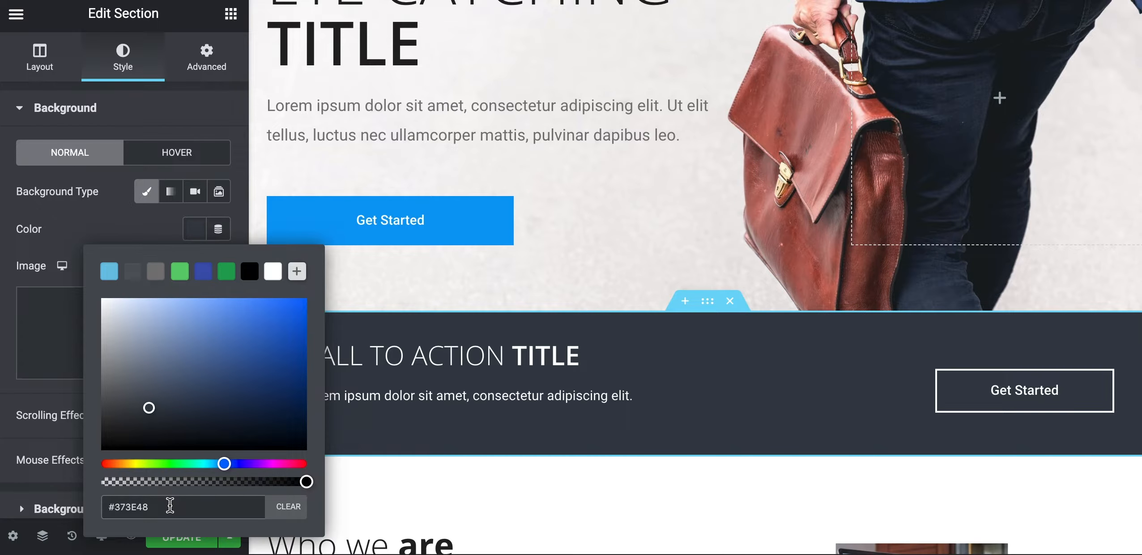
{"action": "left_click_drag", "start_coordinate": [172, 506], "coordinate": [94, 510]}
{"action": "key", "text": "ctrl+c"}
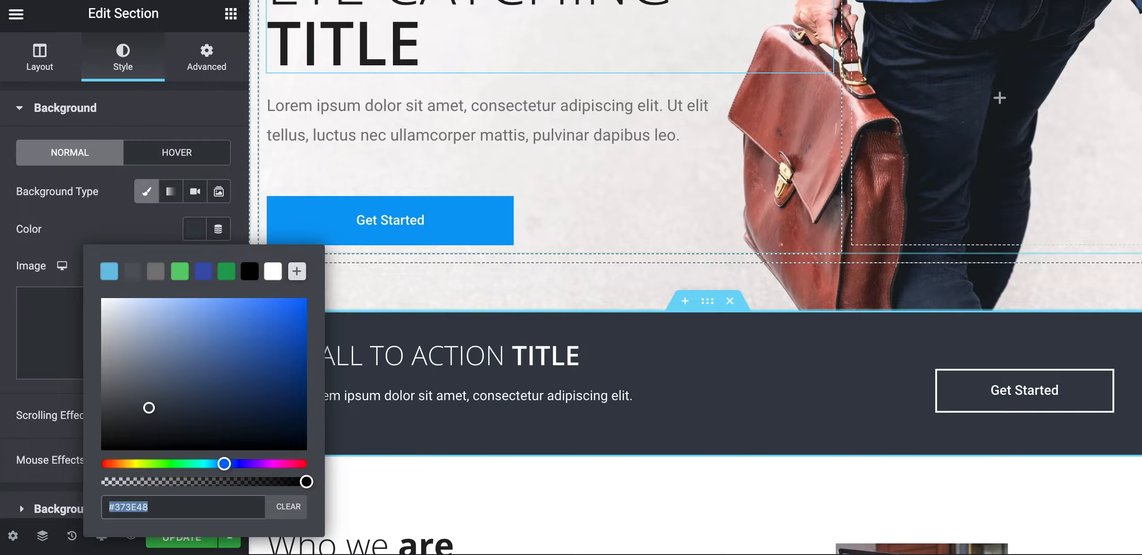
{"action": "key", "text": "BackSpace"}
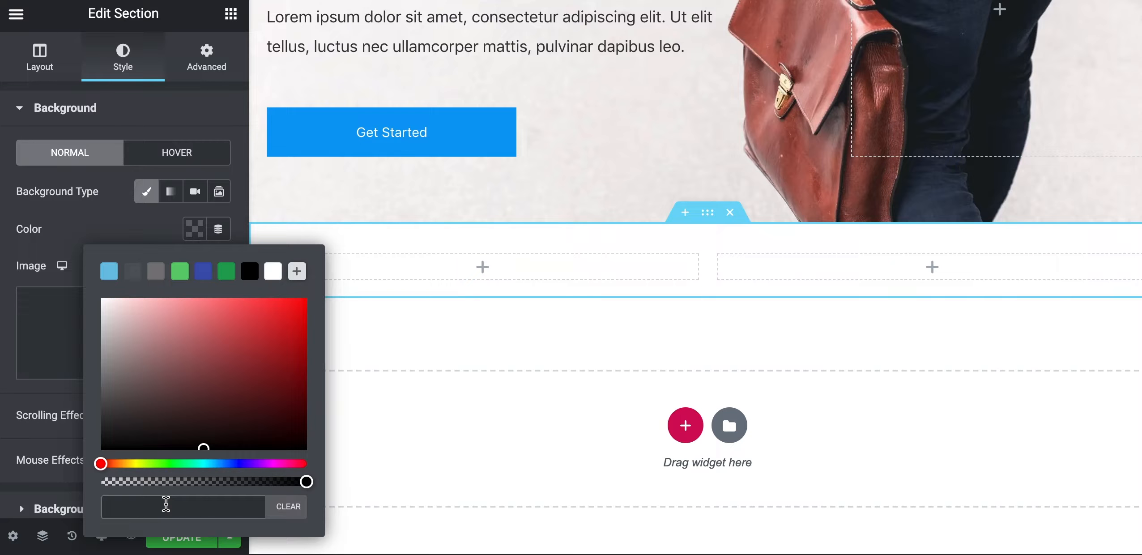
{"action": "key", "text": "ctrl+v"}
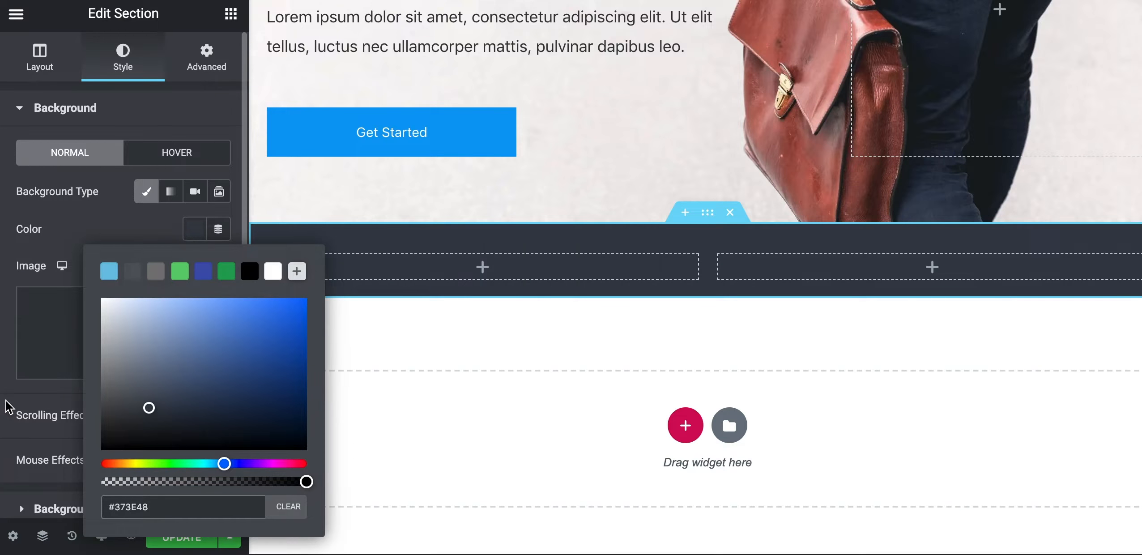
{"action": "left_click", "coordinate": [6, 401]}
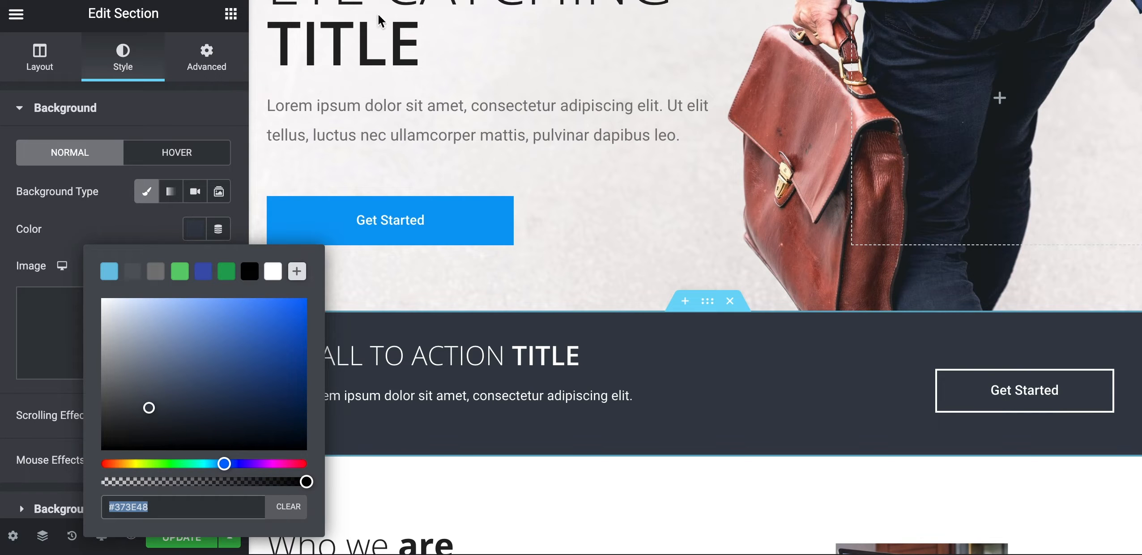
{"action": "left_click", "coordinate": [125, 233]}
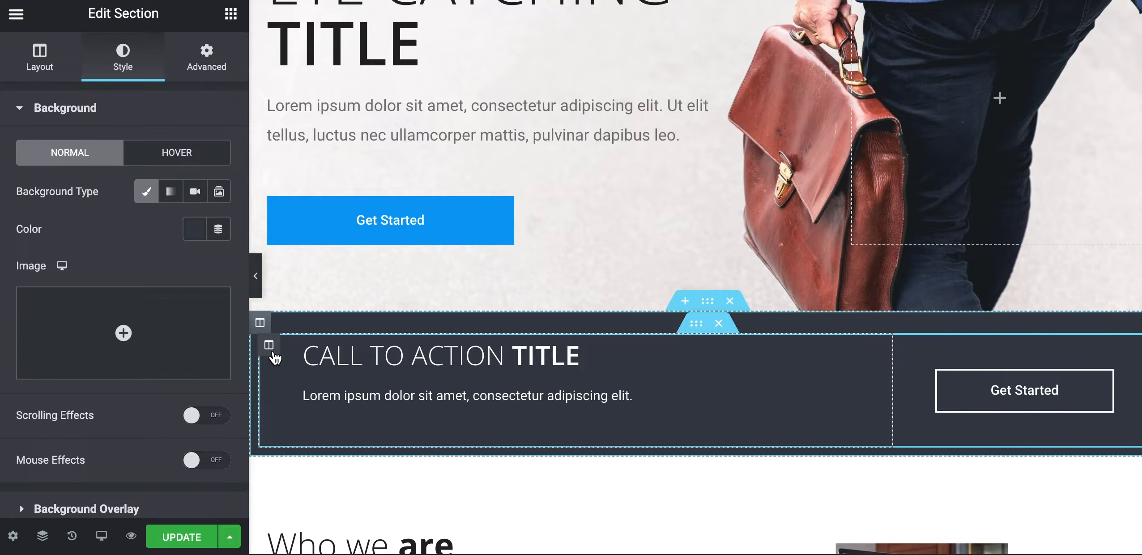
Check the reference column width, then set the new section's left column width to 70%
{"action": "left_click", "coordinate": [269, 345]}
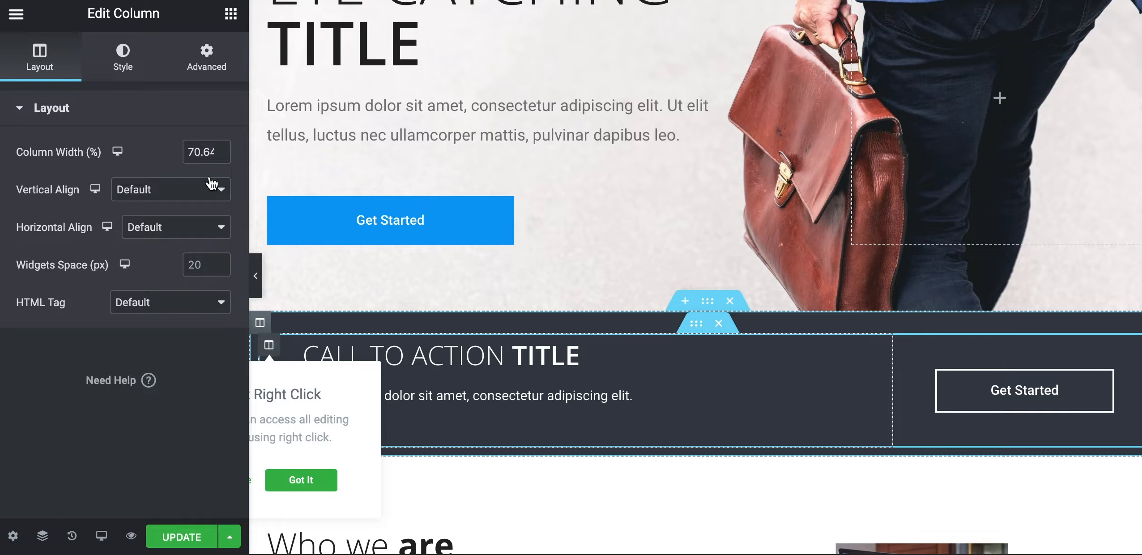
{"action": "left_click", "coordinate": [189, 153]}
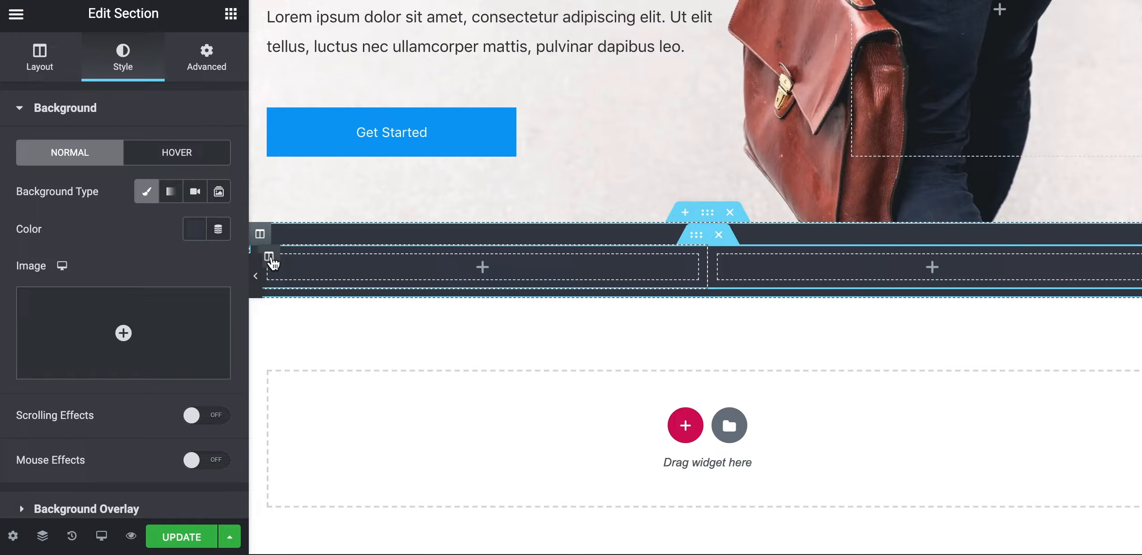
{"action": "left_click", "coordinate": [270, 259]}
{"action": "left_click", "coordinate": [199, 153]}
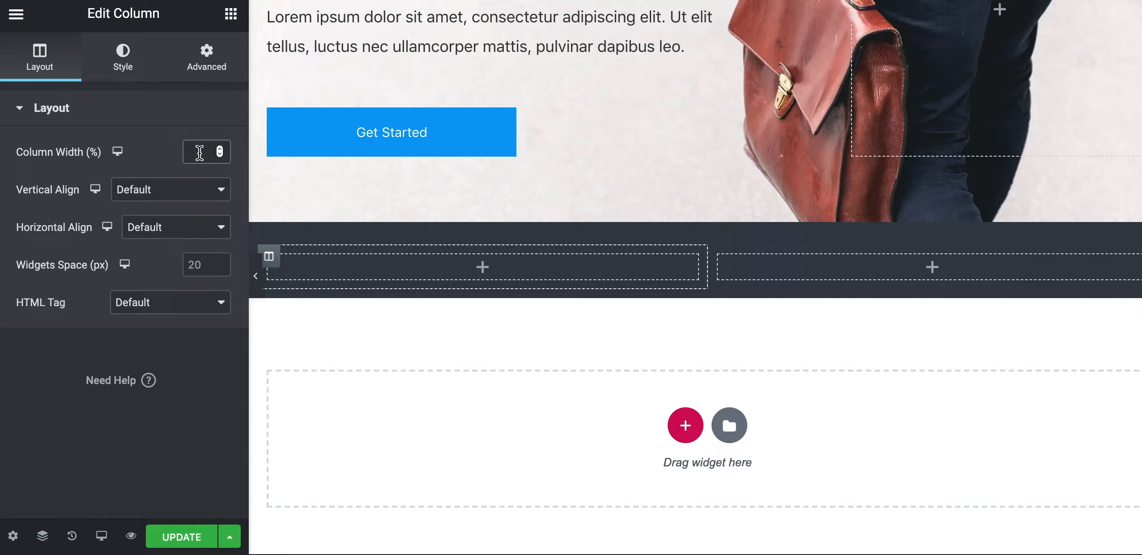
{"action": "type", "text": "70"}
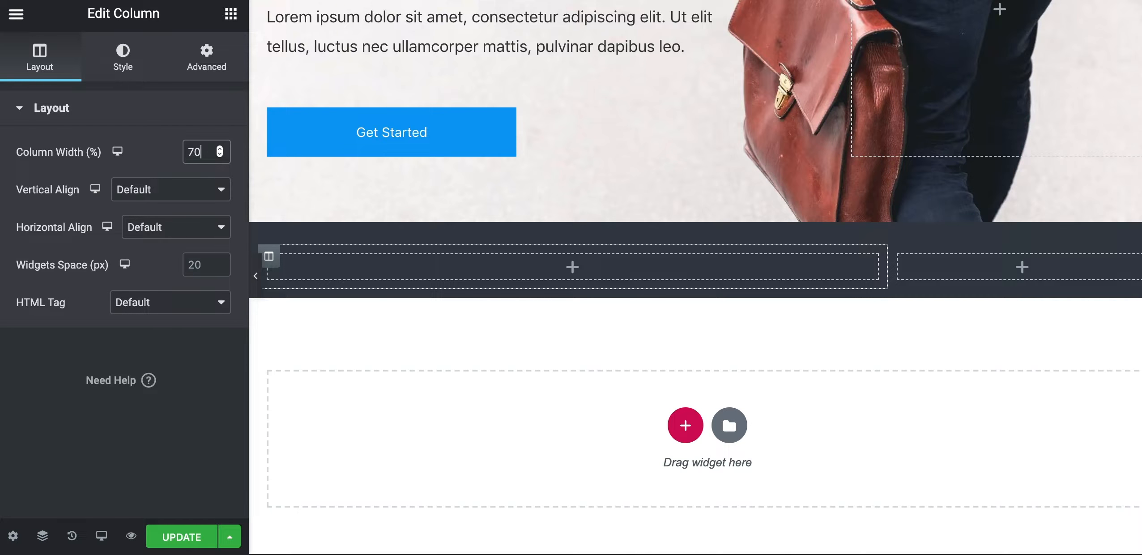
{"action": "left_click", "coordinate": [230, 17]}
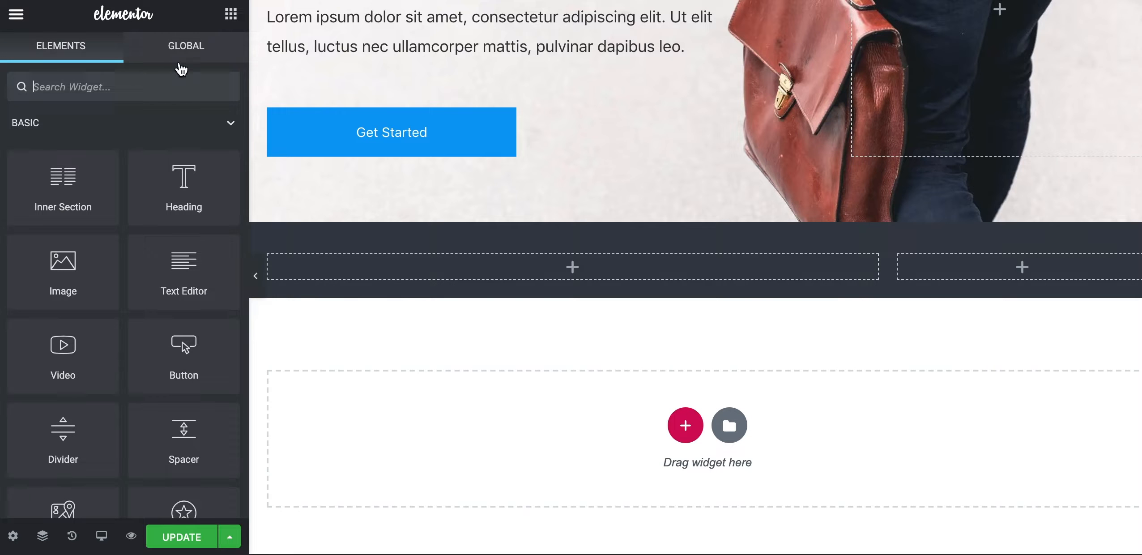
Add a Heading widget to the left column with white text colour
{"action": "left_click_drag", "start_coordinate": [176, 175], "coordinate": [429, 256]}
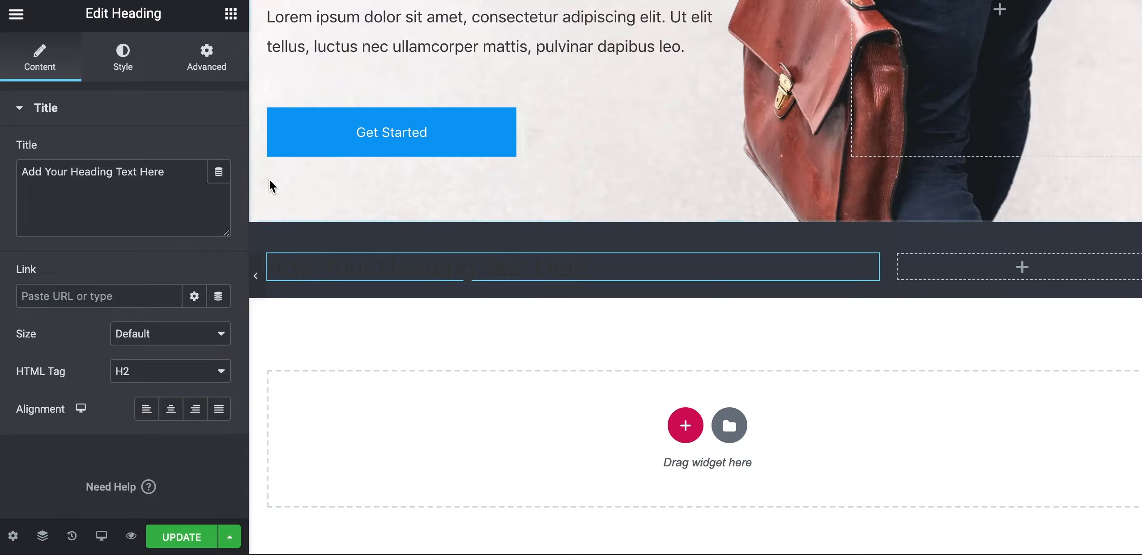
{"action": "left_click", "coordinate": [123, 70]}
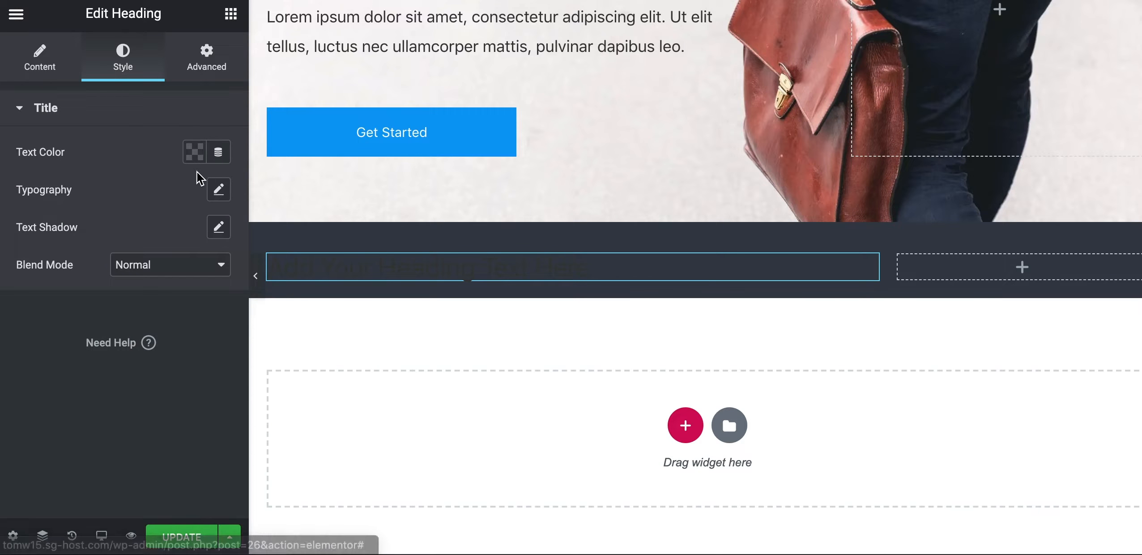
{"action": "left_click", "coordinate": [194, 152]}
{"action": "left_click", "coordinate": [160, 289]}
{"action": "left_click", "coordinate": [272, 194]}
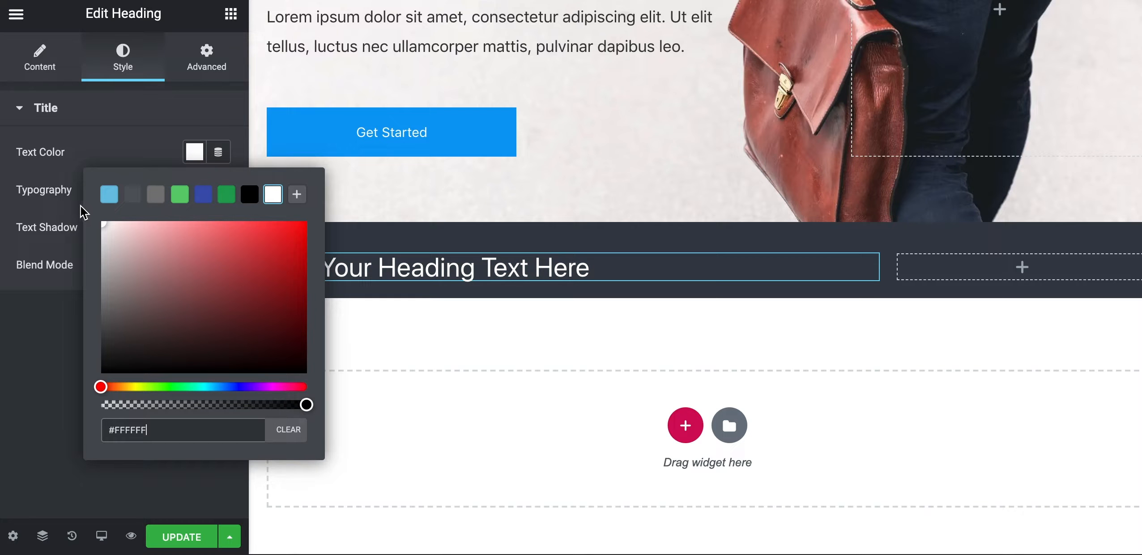
{"action": "left_click", "coordinate": [23, 324]}
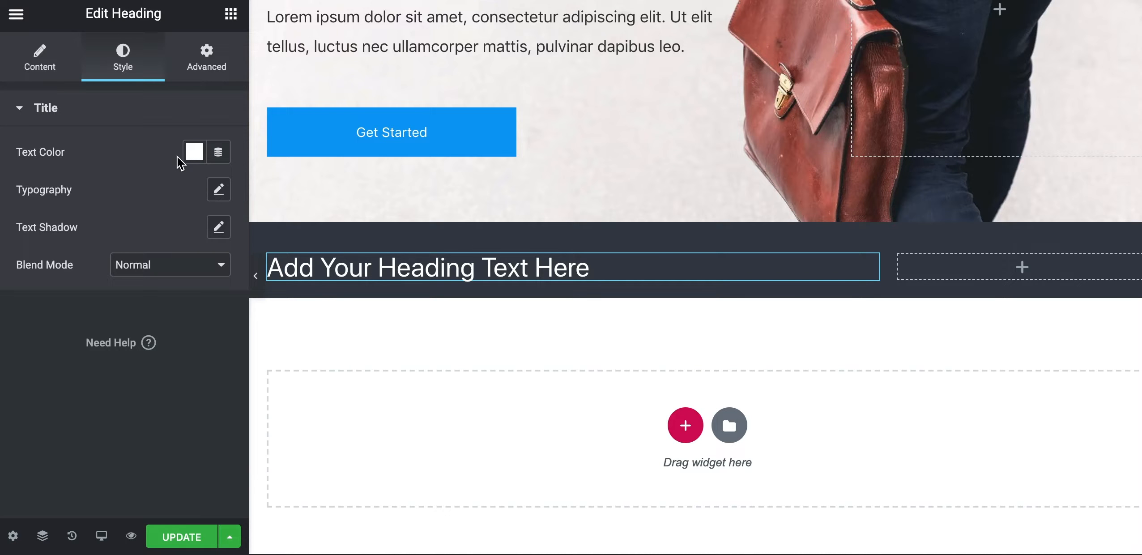
Set the heading's typography to Open Sans at weight 200
{"action": "left_click", "coordinate": [218, 191]}
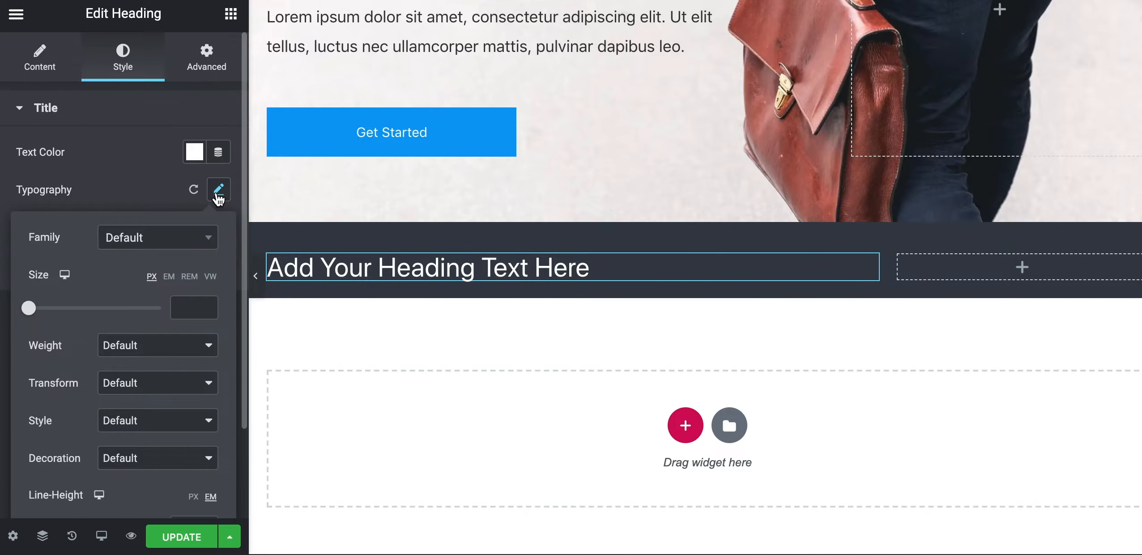
{"action": "left_click", "coordinate": [145, 245]}
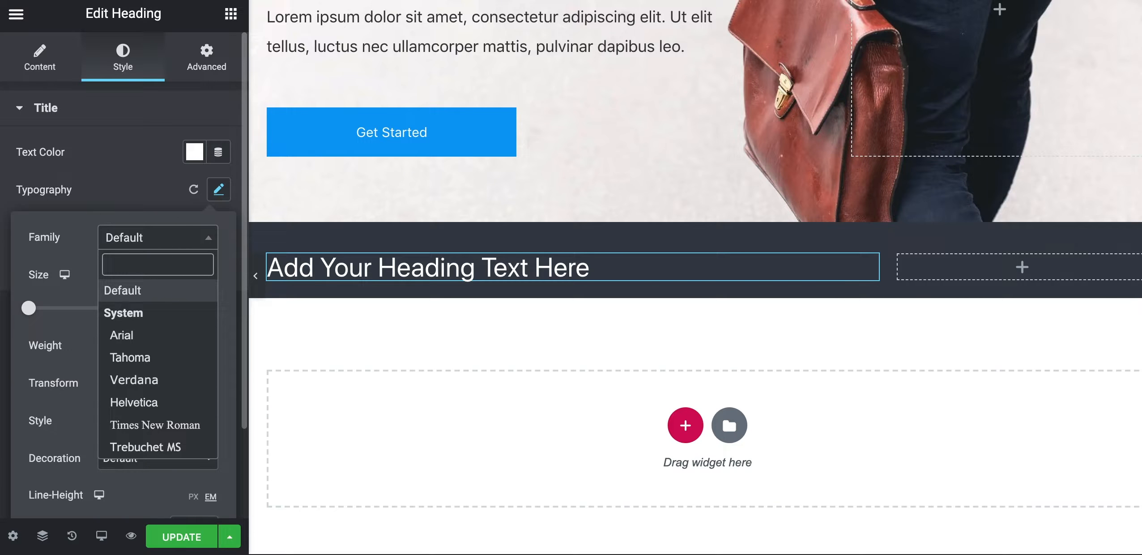
{"action": "type", "text": "open s"}
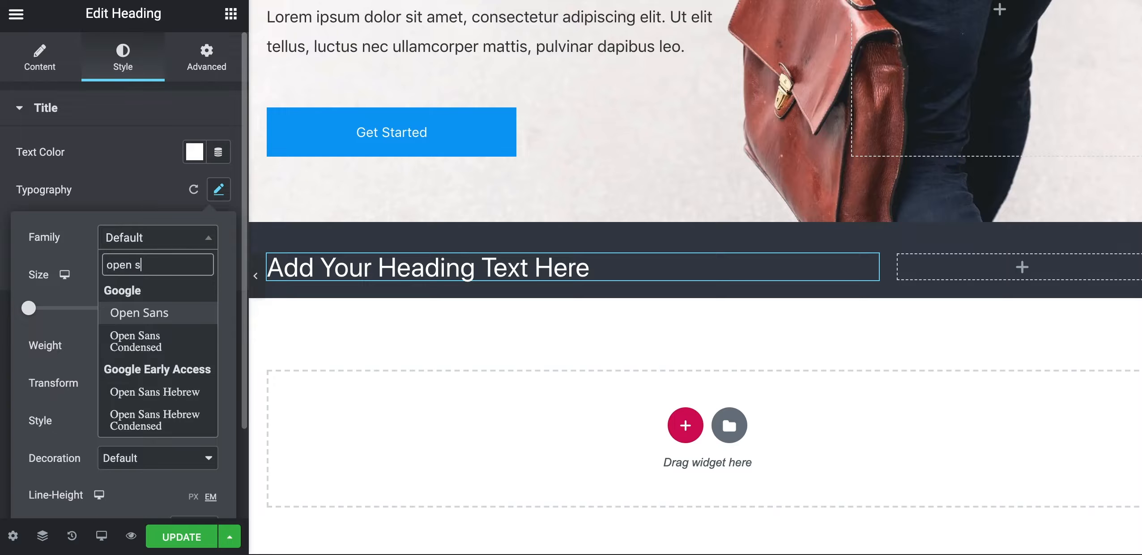
{"action": "left_click", "coordinate": [120, 312]}
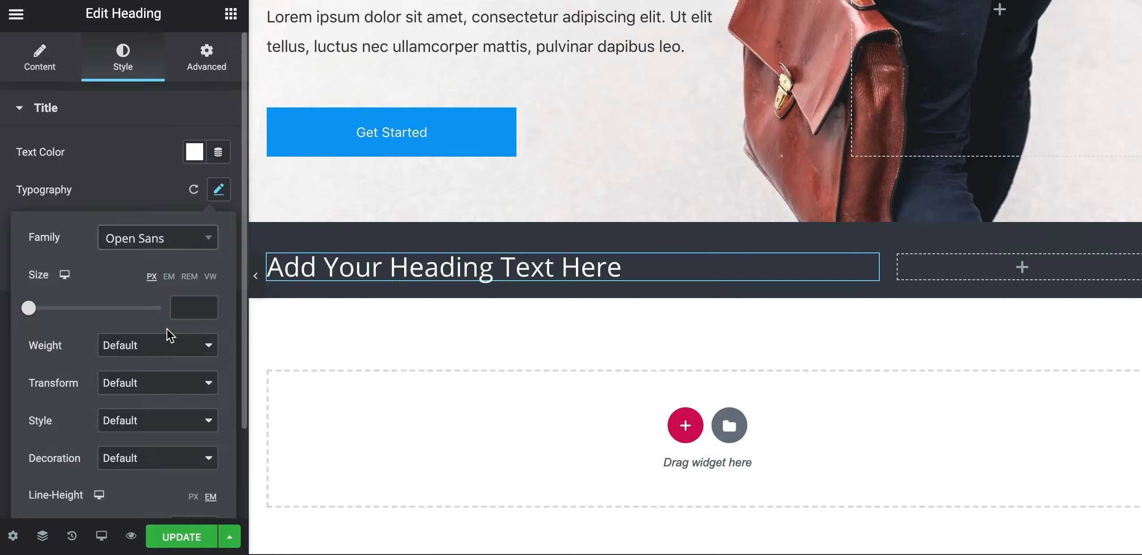
{"action": "left_click", "coordinate": [149, 351]}
{"action": "left_click", "coordinate": [148, 222]}
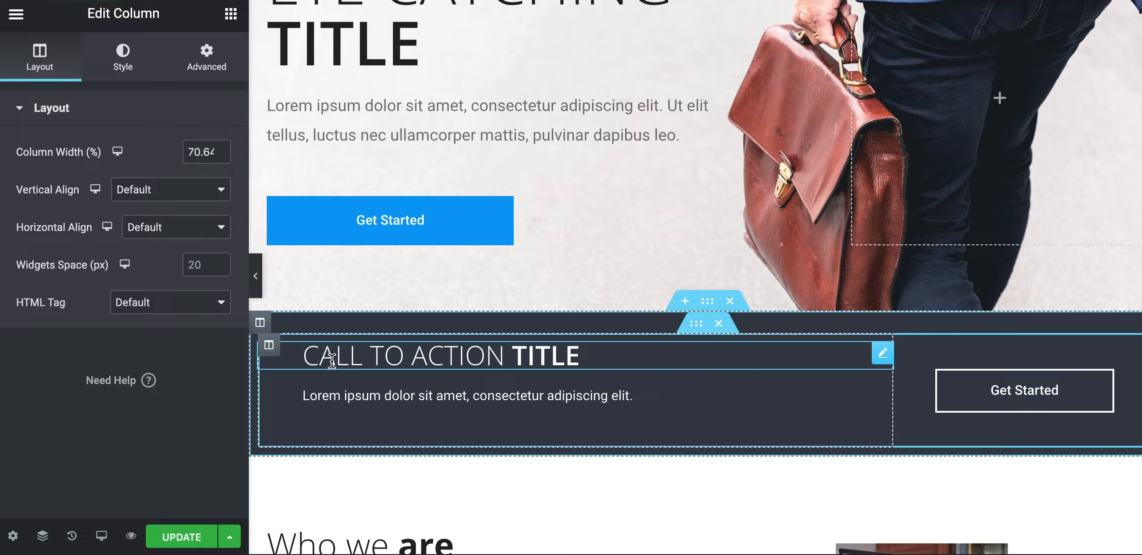
Inspect the reference call-to-action heading's typography and select its text
{"action": "left_click", "coordinate": [124, 52]}
{"action": "left_click", "coordinate": [218, 190]}
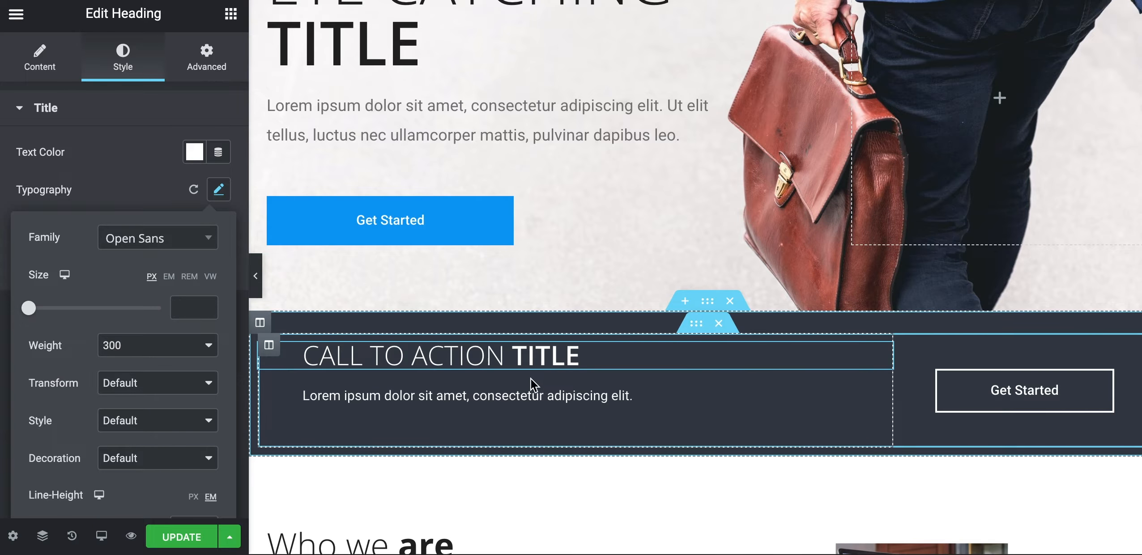
{"action": "left_click_drag", "start_coordinate": [589, 363], "coordinate": [300, 363]}
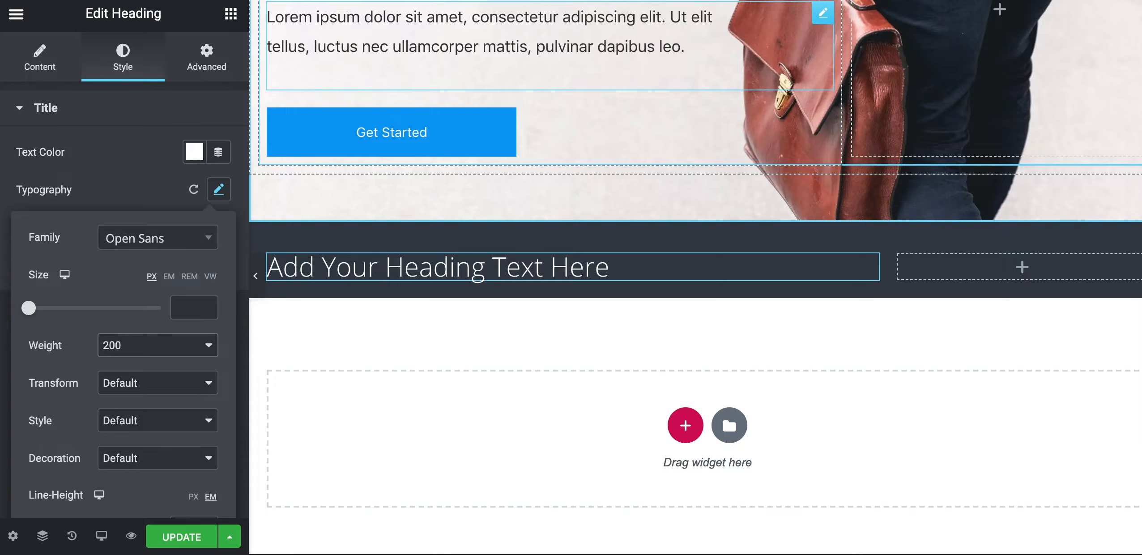
{"action": "scroll", "coordinate": [355, 201], "scroll_direction": "up", "scroll_amount": 5}
{"action": "scroll", "coordinate": [355, 201], "scroll_direction": "down", "scroll_amount": 4}
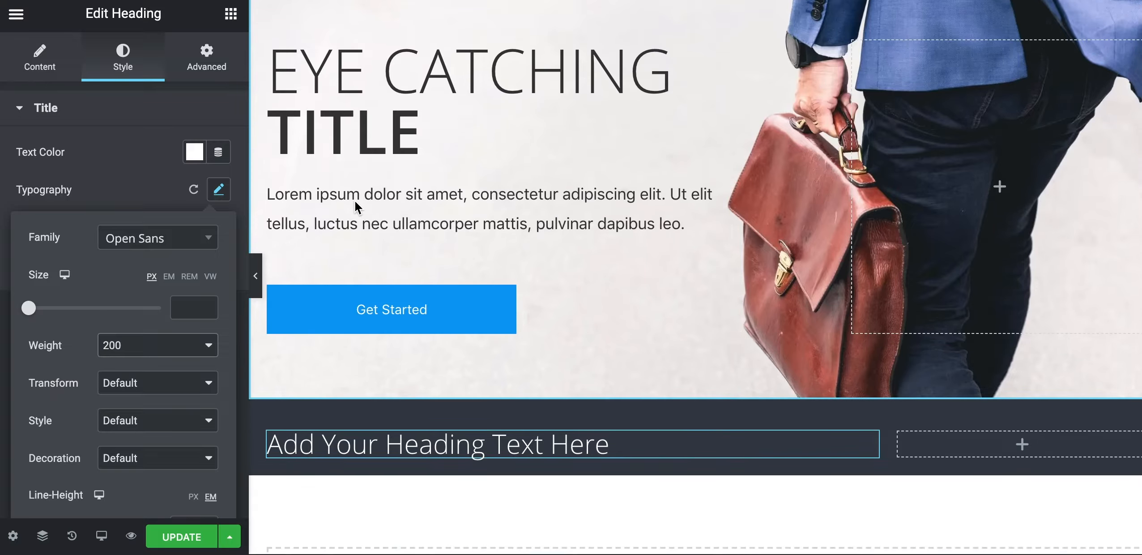
{"action": "scroll", "coordinate": [357, 206], "scroll_direction": "up", "scroll_amount": 2}
Copy the hero TITLE heading and paste its style onto the call-to-action heading
{"action": "right_click", "coordinate": [364, 106]}
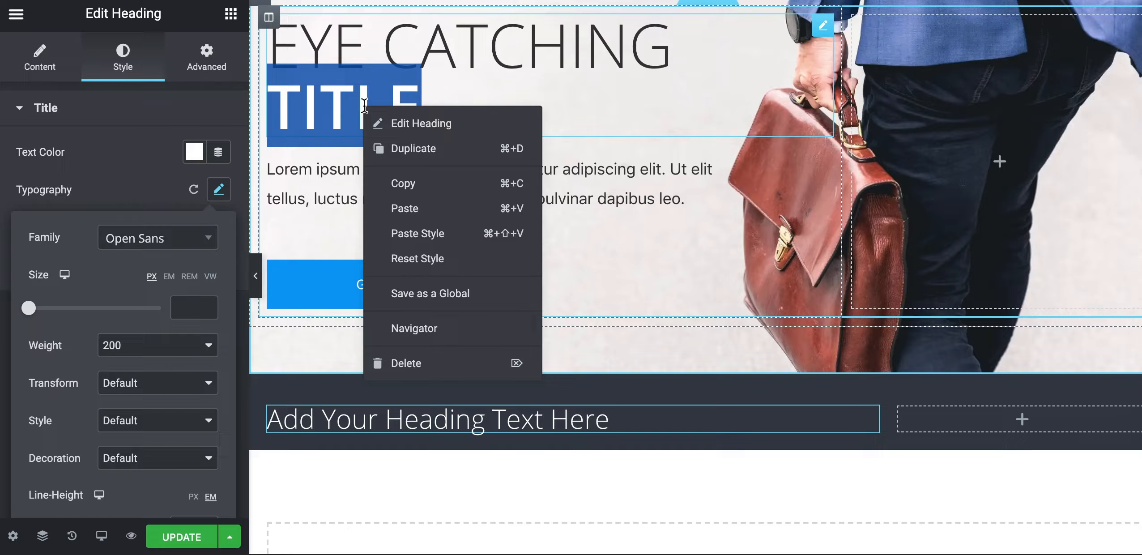
{"action": "left_click", "coordinate": [394, 185]}
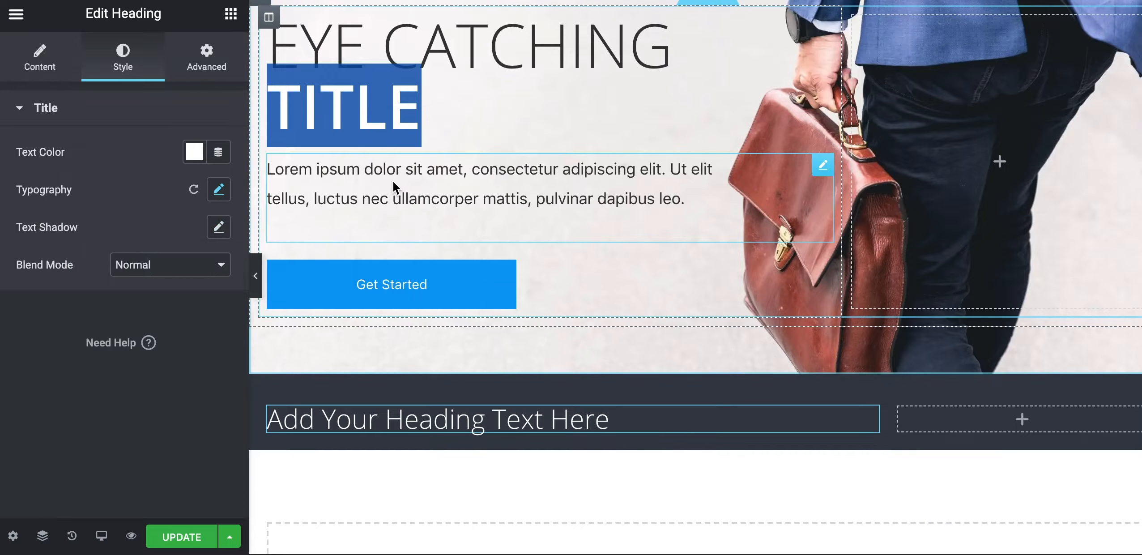
{"action": "right_click", "coordinate": [423, 421]}
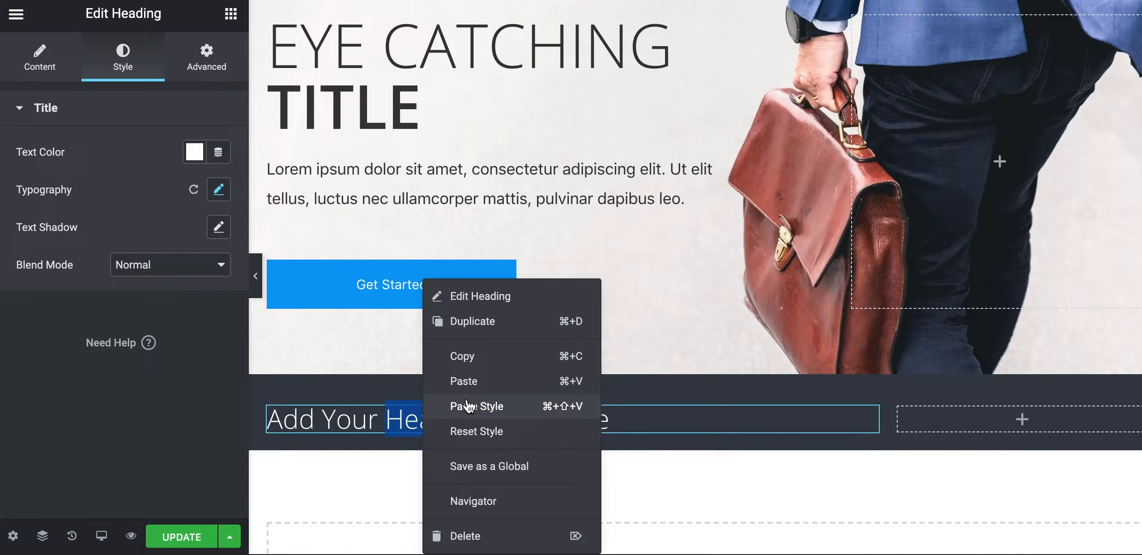
{"action": "left_click", "coordinate": [310, 404]}
{"action": "triple_click", "coordinate": [314, 420]}
{"action": "left_click", "coordinate": [47, 49]}
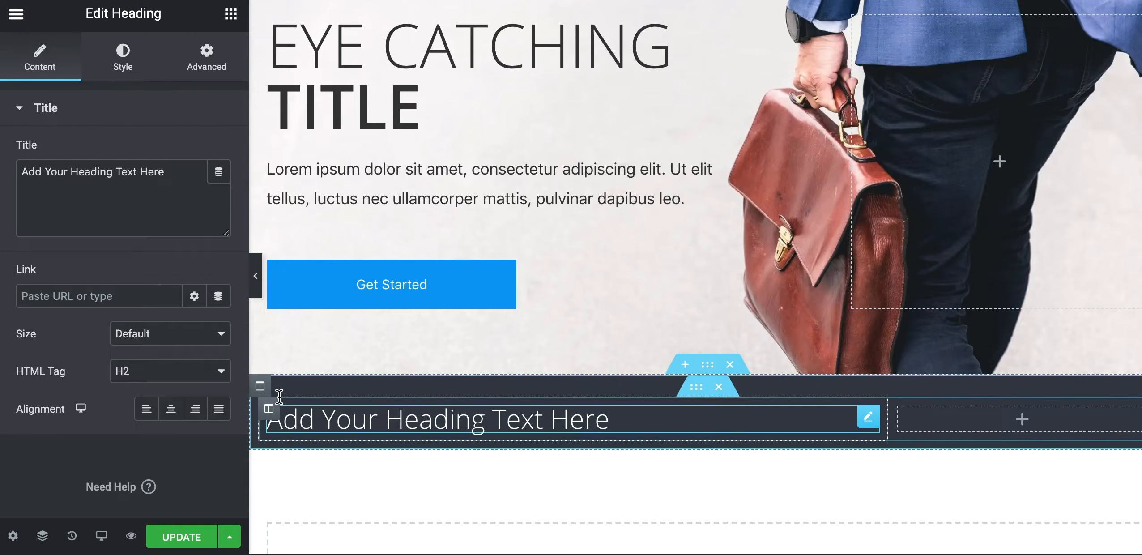
Change the title to CALL TO ACTION TITLE, wrapping TITLE in a font-weight:600 span
{"action": "double_click", "coordinate": [104, 173]}
{"action": "triple_click", "coordinate": [104, 172]}
{"action": "type", "text": "CALL TO"}
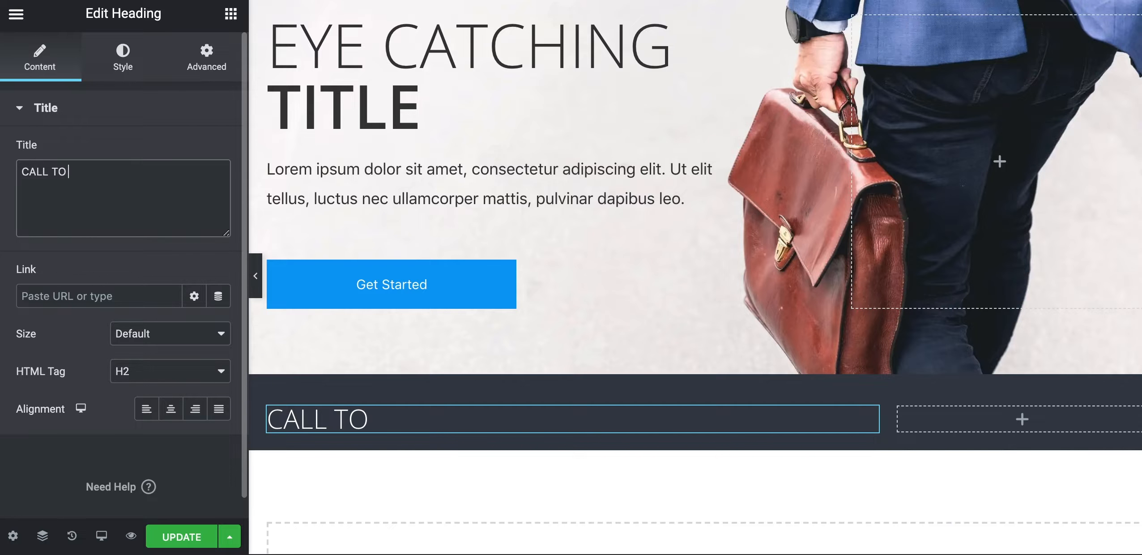
{"action": "type", "text": " ACTION"}
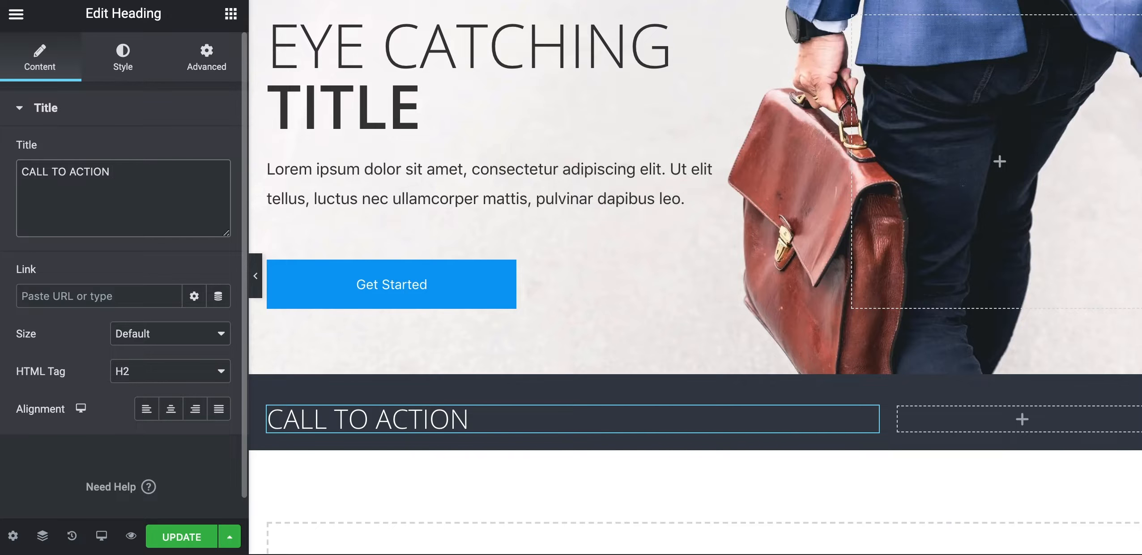
{"action": "type", "text": " TITLE"}
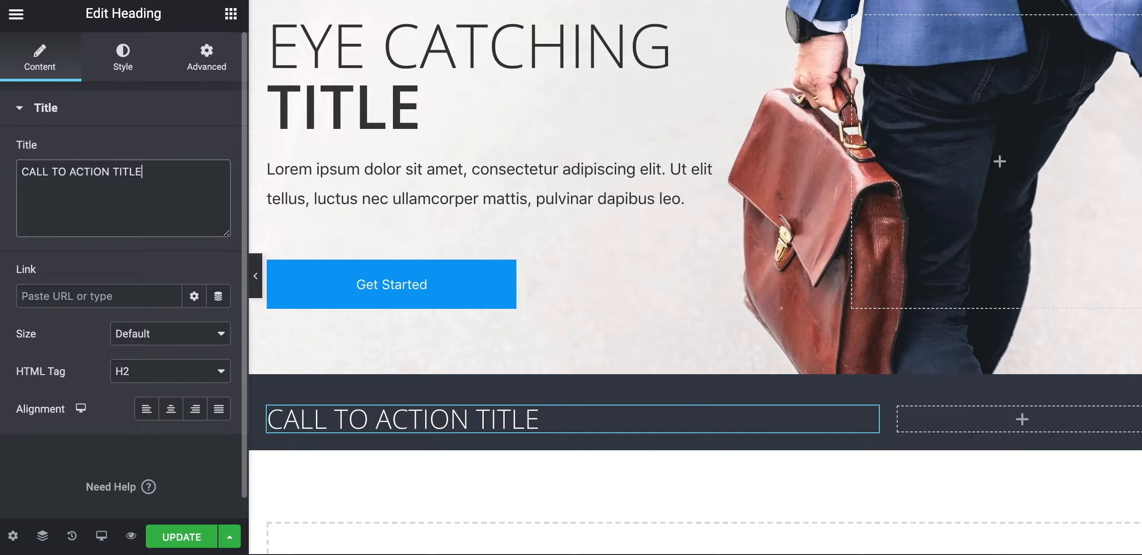
{"action": "left_click", "coordinate": [113, 172]}
{"action": "type", "text": "<"}
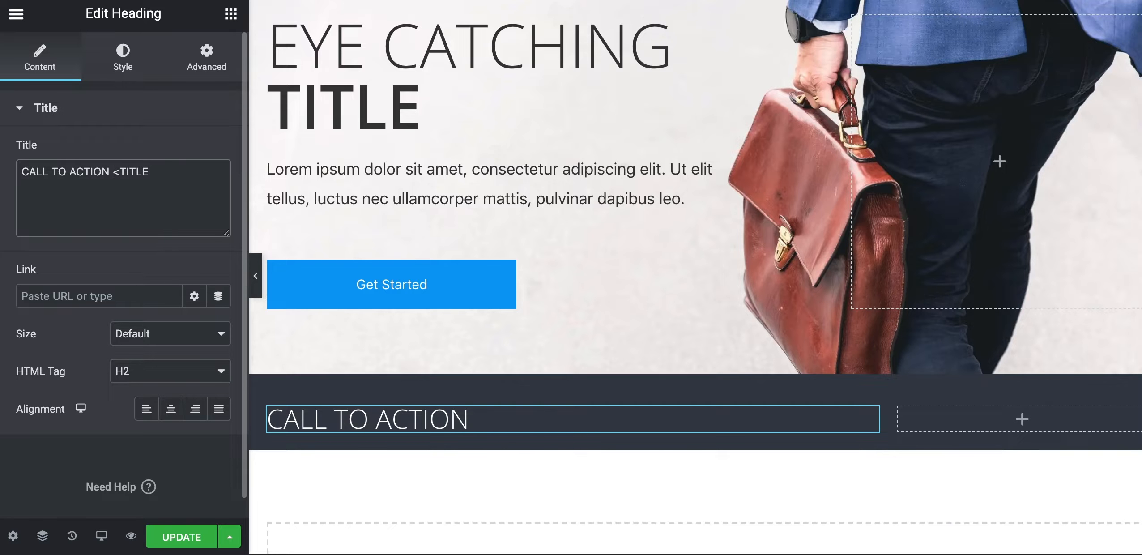
{"action": "type", "text": "span style=\"\""}
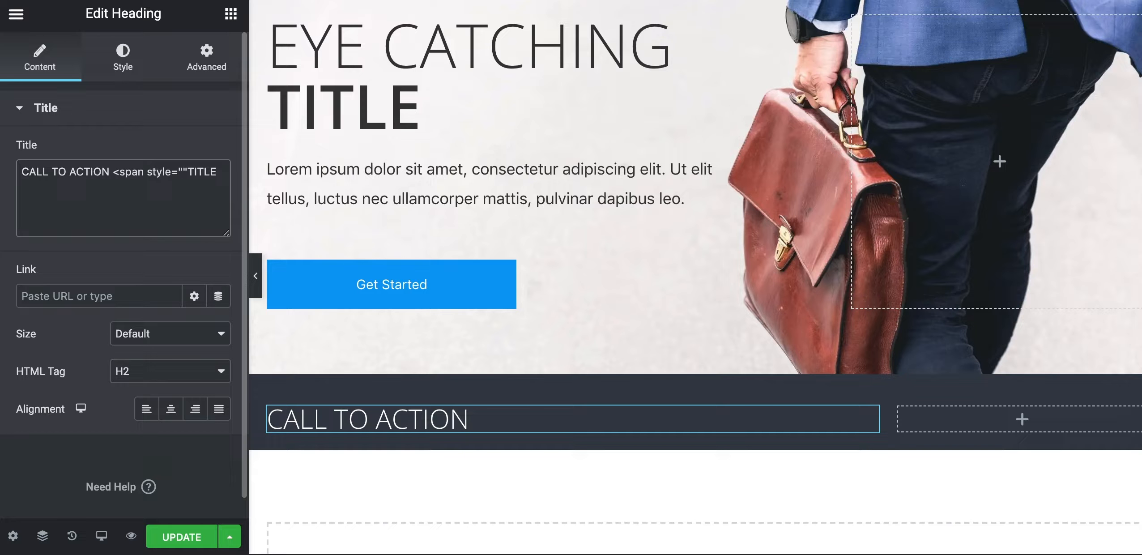
{"action": "type", "text": "font-weight:600"}
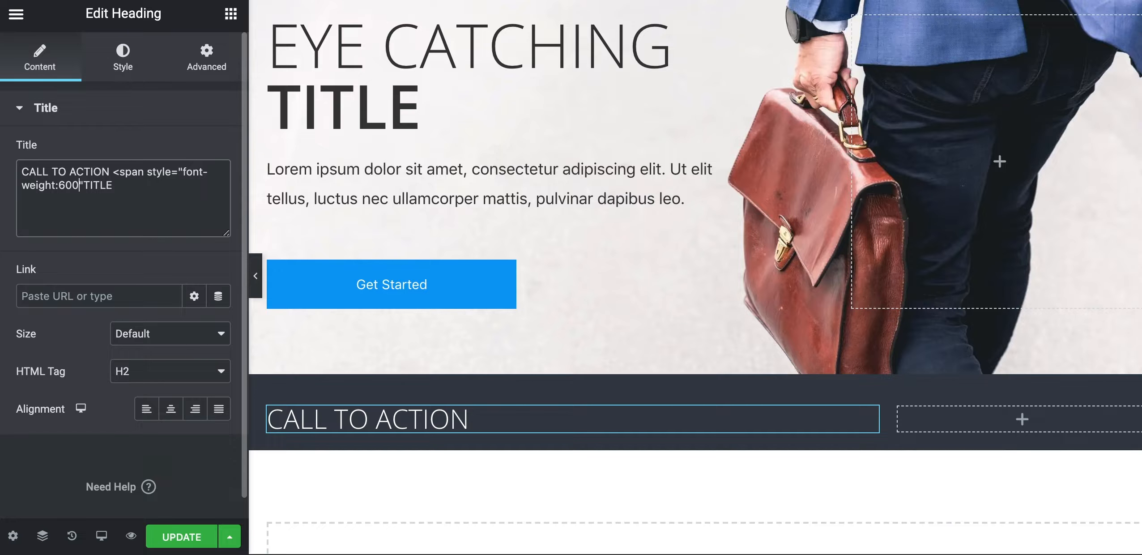
{"action": "type", "text": ";"}
{"action": "type", "text": ">"}
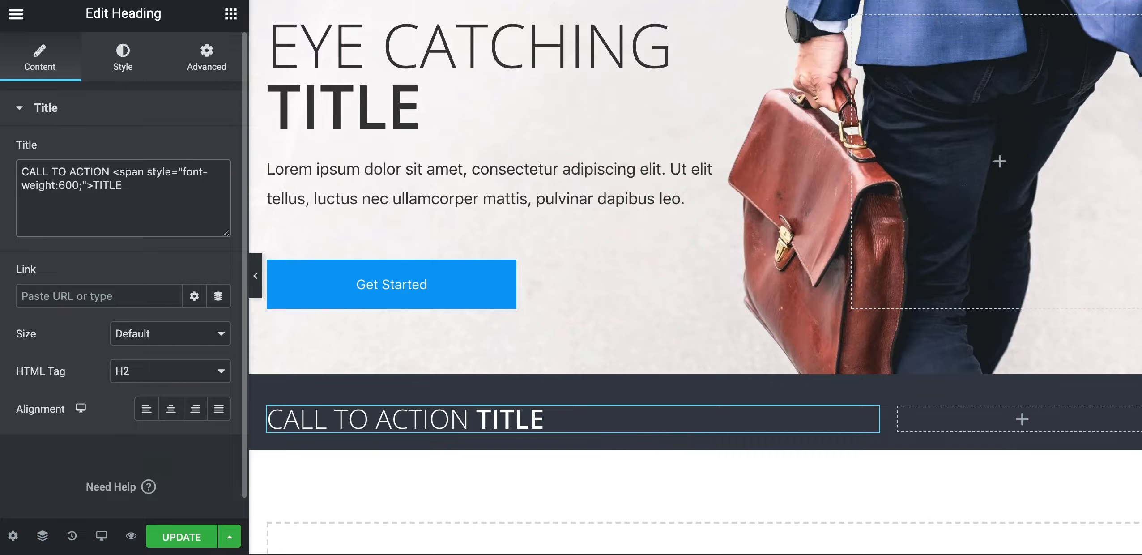
{"action": "left_click", "coordinate": [145, 184]}
{"action": "type", "text": "</span>"}
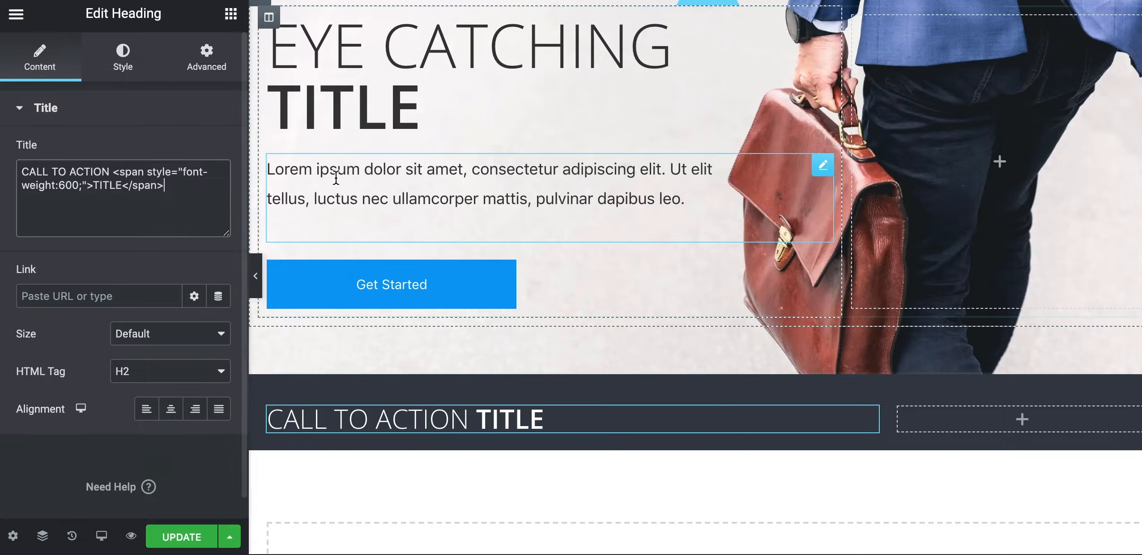
Copy the hero paragraph and paste it below the CALL TO ACTION TITLE heading
{"action": "right_click", "coordinate": [341, 178]}
{"action": "left_click", "coordinate": [368, 256]}
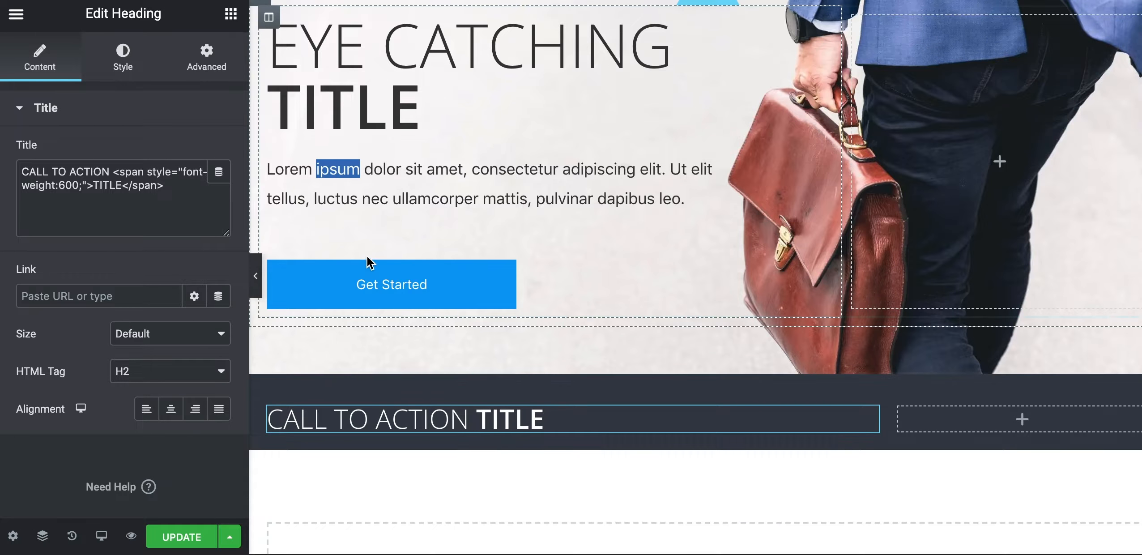
{"action": "right_click", "coordinate": [517, 427]}
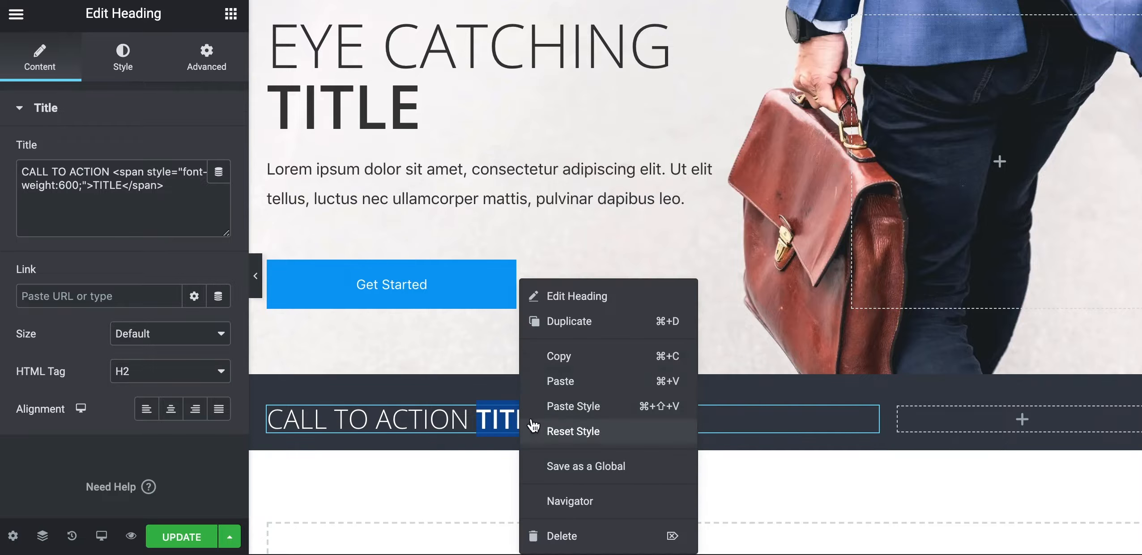
{"action": "left_click", "coordinate": [552, 383]}
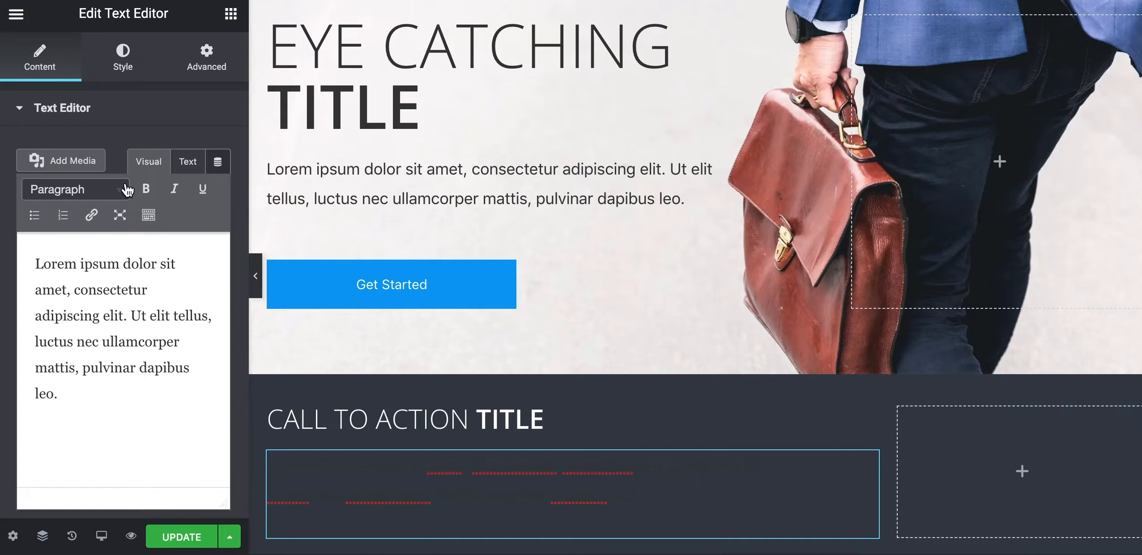
Make the pasted paragraph's text white, then preview the page without the editor
{"action": "left_click", "coordinate": [121, 57]}
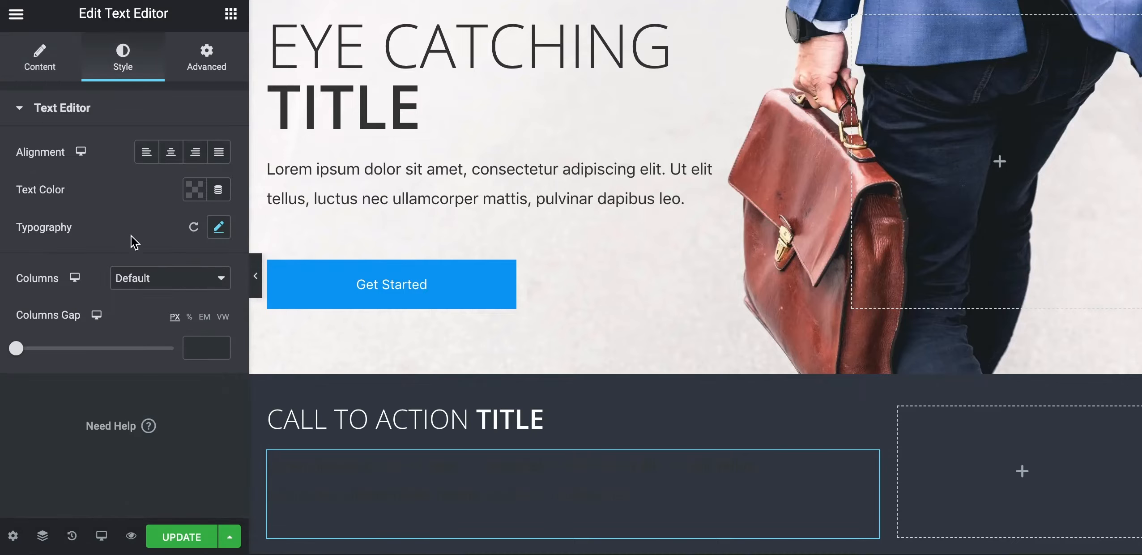
{"action": "left_click", "coordinate": [195, 198]}
{"action": "left_click_drag", "start_coordinate": [112, 278], "coordinate": [78, 246]}
{"action": "left_click", "coordinate": [49, 409]}
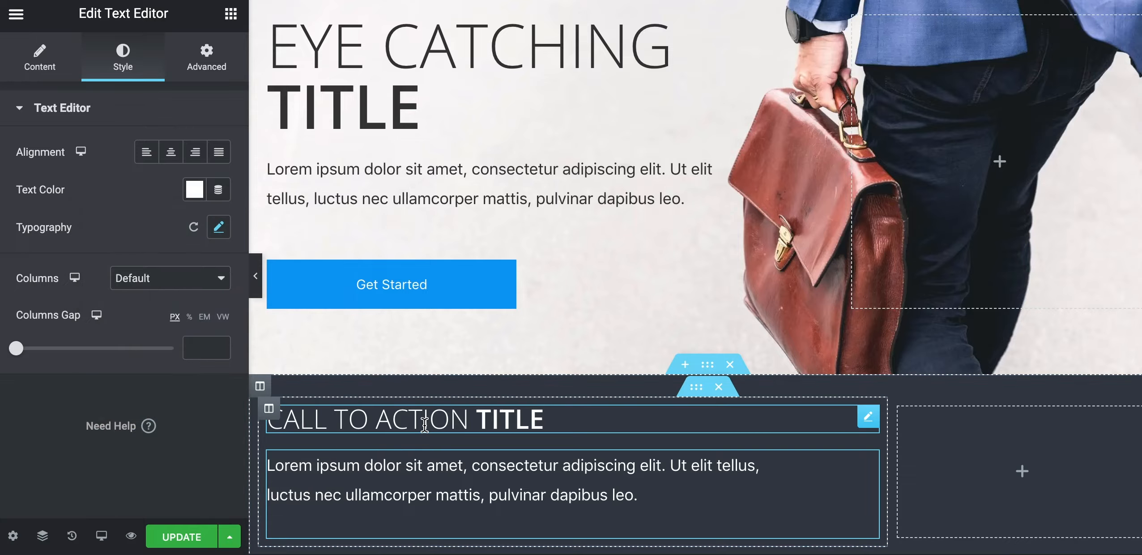
{"action": "scroll", "coordinate": [497, 371], "scroll_direction": "down", "scroll_amount": 2}
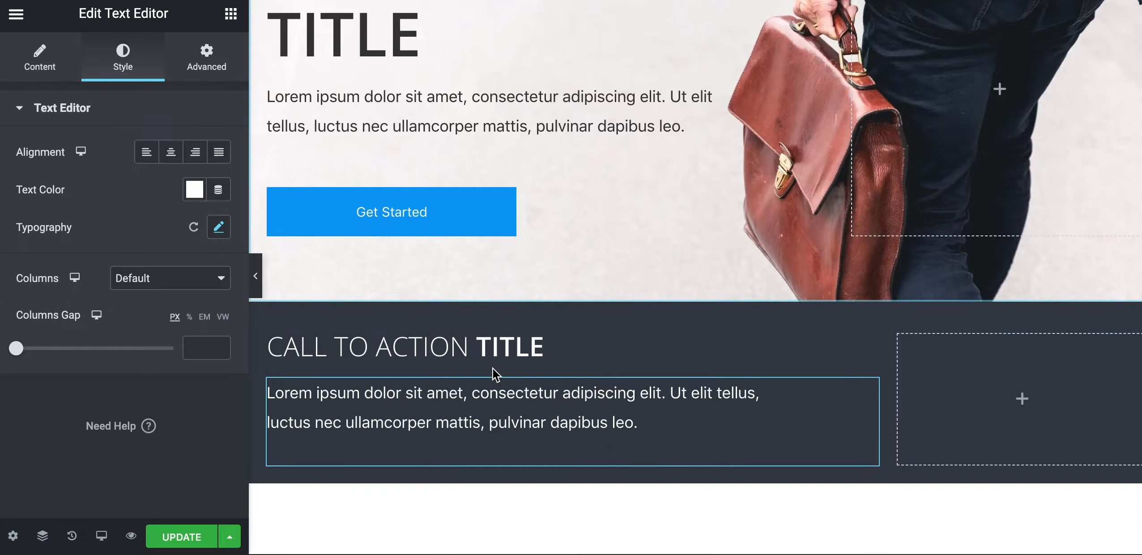
{"action": "left_click", "coordinate": [256, 269]}
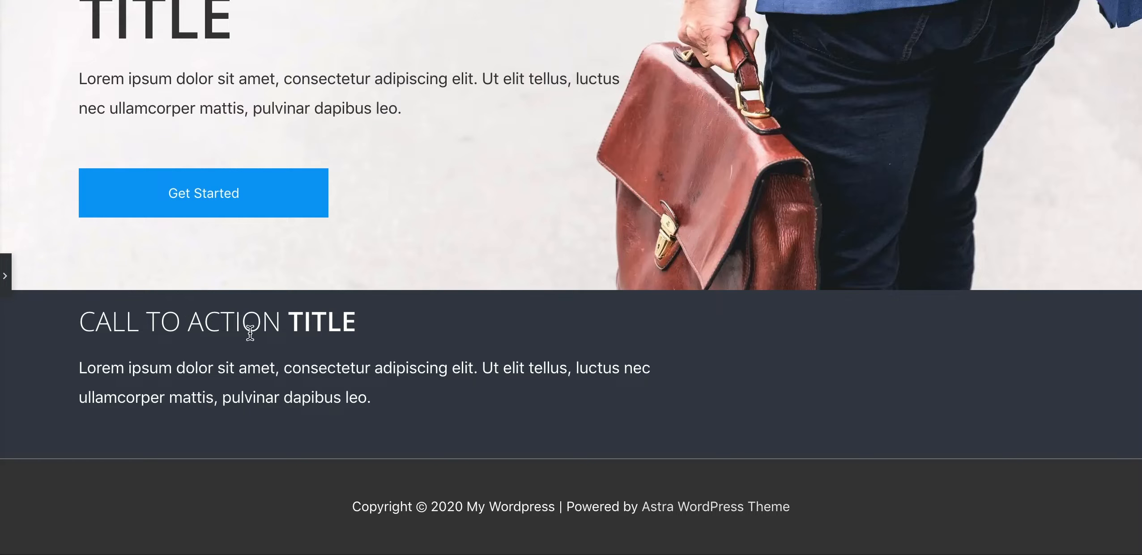
Check the spacing of the section, inner section and column, then find the heading's 50 px left padding
{"action": "left_click", "coordinate": [5, 276]}
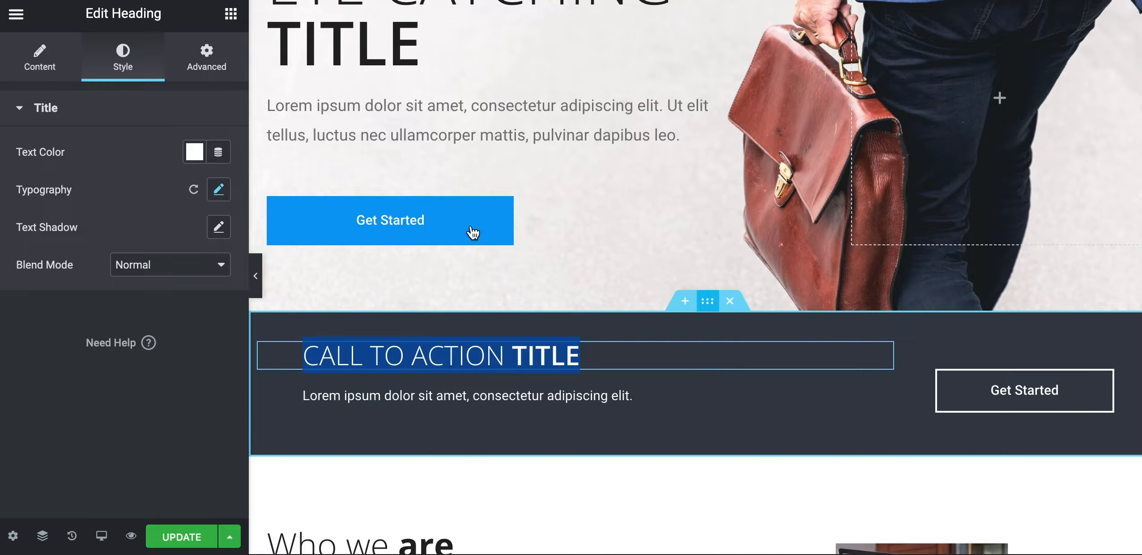
{"action": "left_click", "coordinate": [208, 65]}
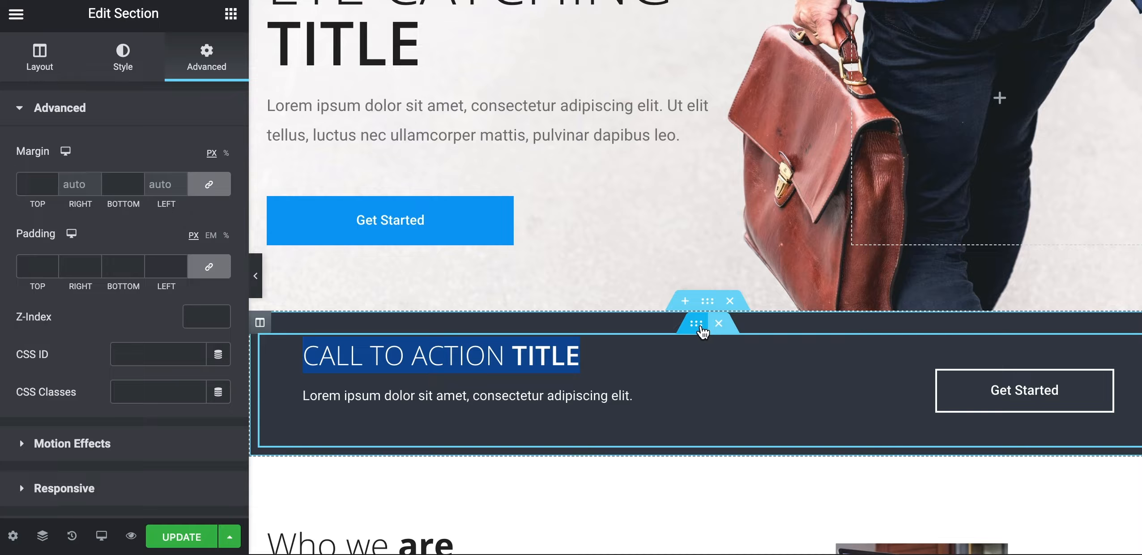
{"action": "left_click", "coordinate": [700, 329]}
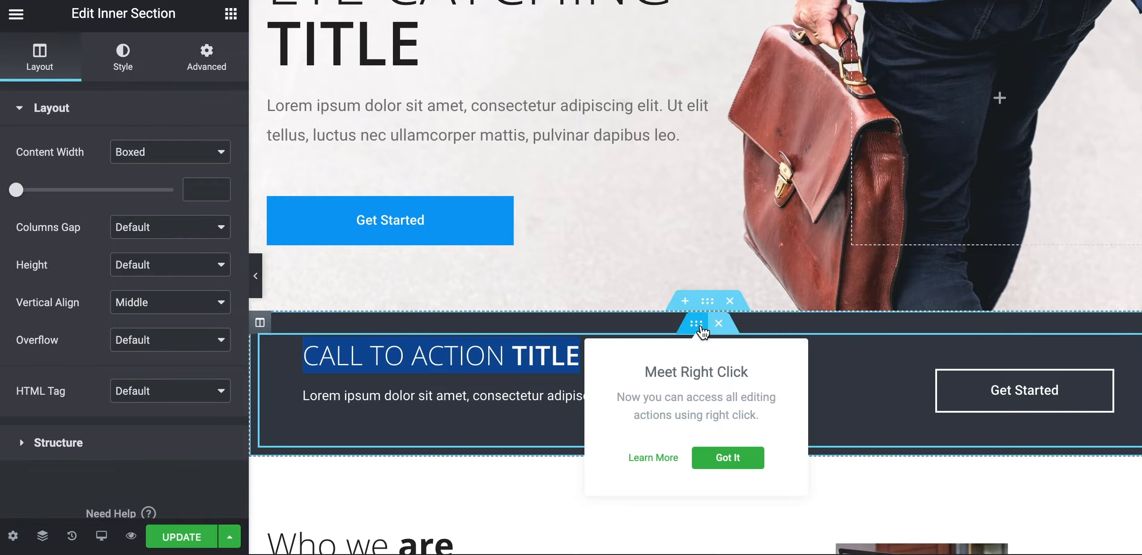
{"action": "left_click", "coordinate": [215, 72]}
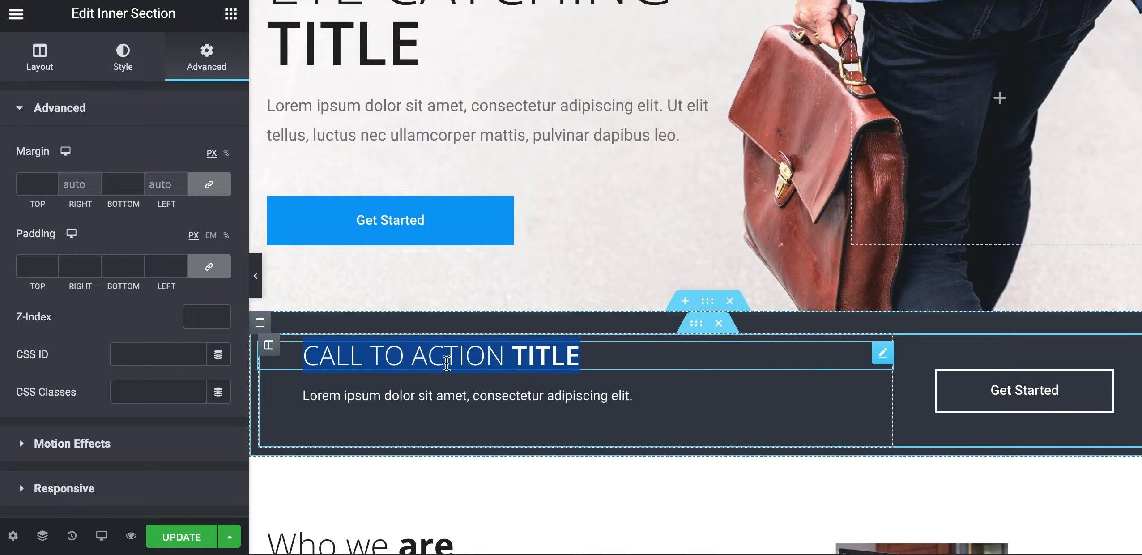
{"action": "left_click", "coordinate": [269, 345]}
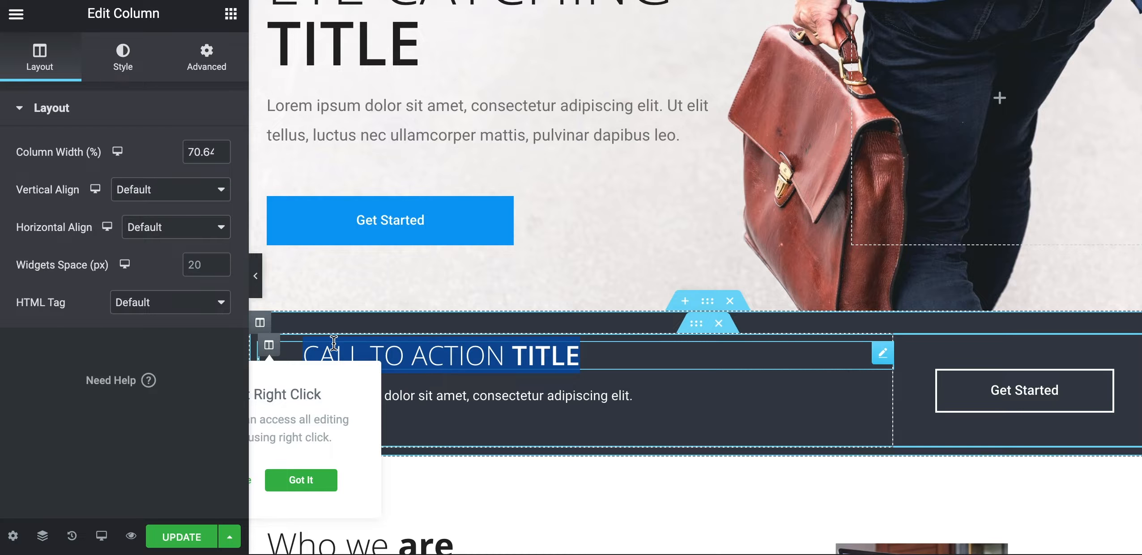
{"action": "left_click", "coordinate": [205, 62]}
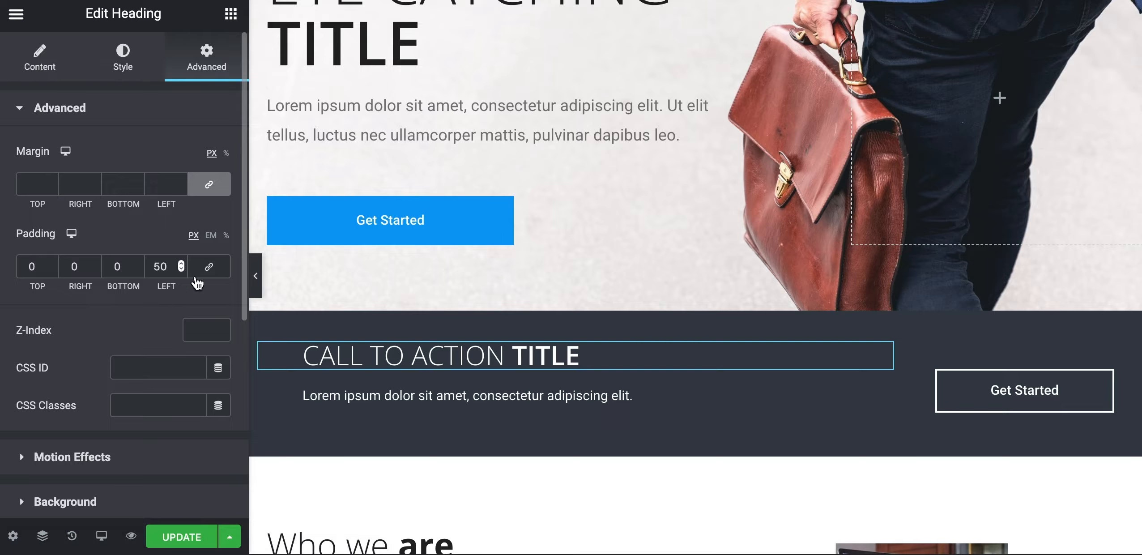
{"action": "left_click_drag", "start_coordinate": [150, 267], "coordinate": [170, 267]}
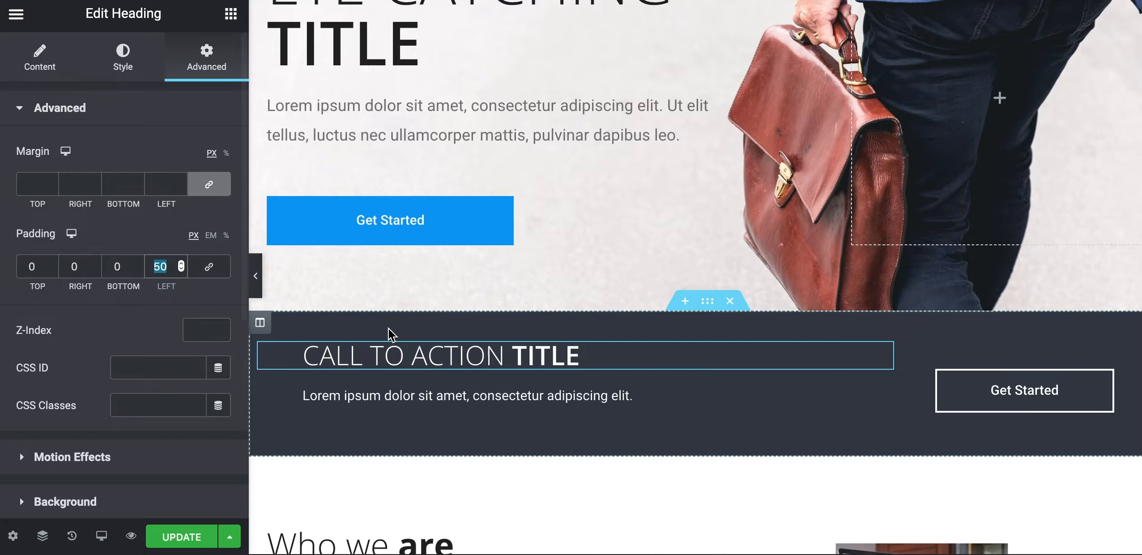
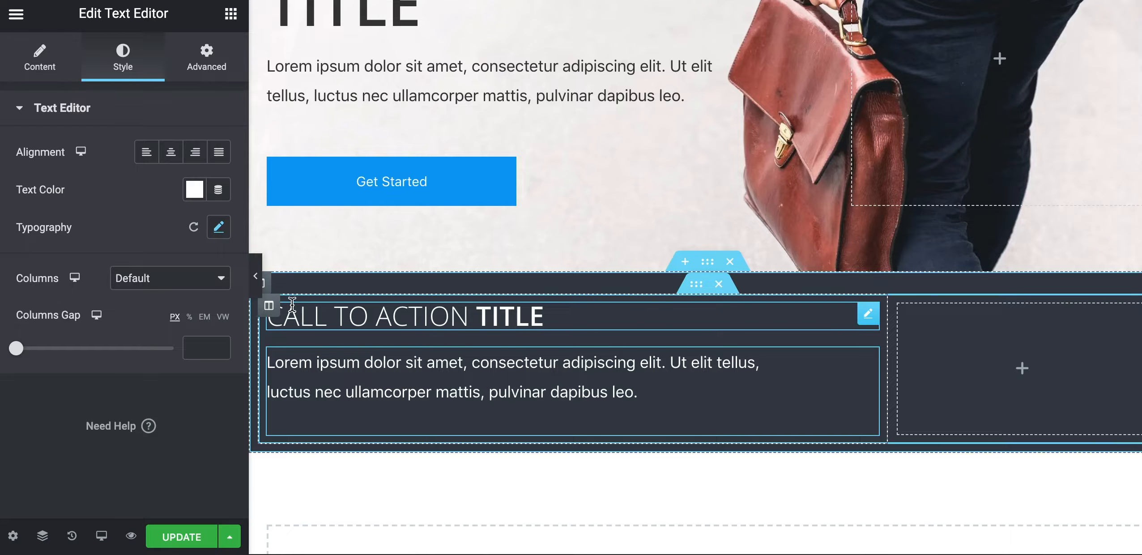
Unlink the call-to-action heading's padding and set its left padding to 50 px
{"action": "left_click", "coordinate": [307, 313]}
{"action": "left_click", "coordinate": [207, 60]}
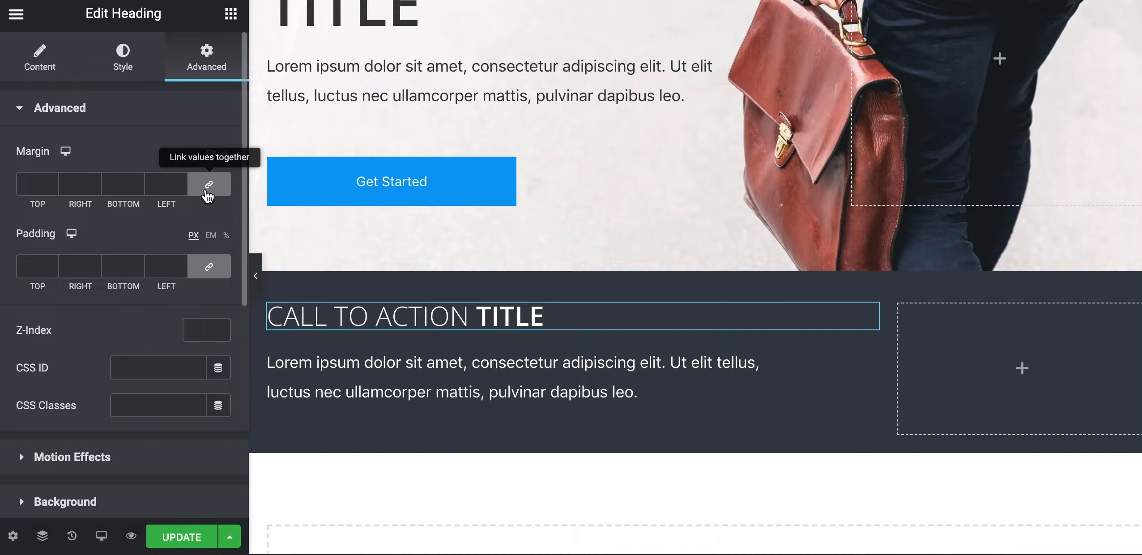
{"action": "left_click", "coordinate": [209, 267]}
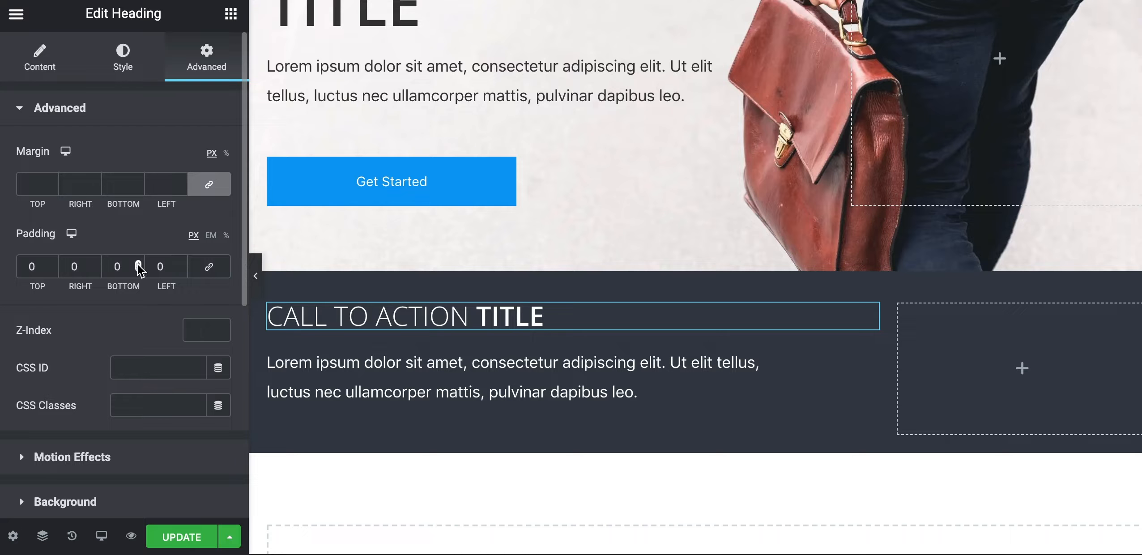
{"action": "left_click", "coordinate": [157, 267]}
{"action": "type", "text": "5"}
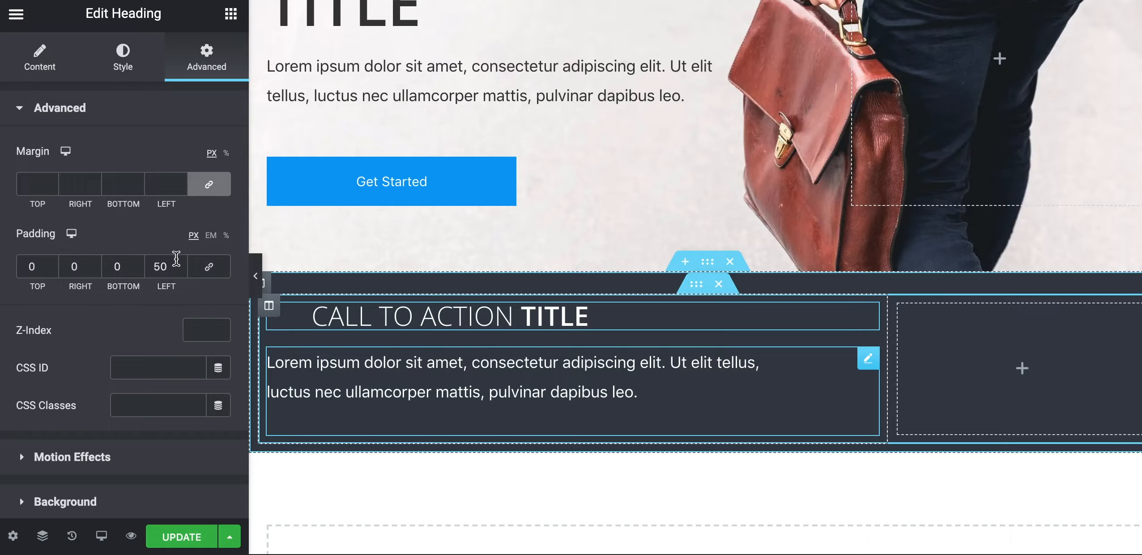
Set the call-to-action paragraph's right padding to 0 and left padding to 50 px
{"action": "left_click", "coordinate": [270, 415]}
{"action": "left_click", "coordinate": [199, 76]}
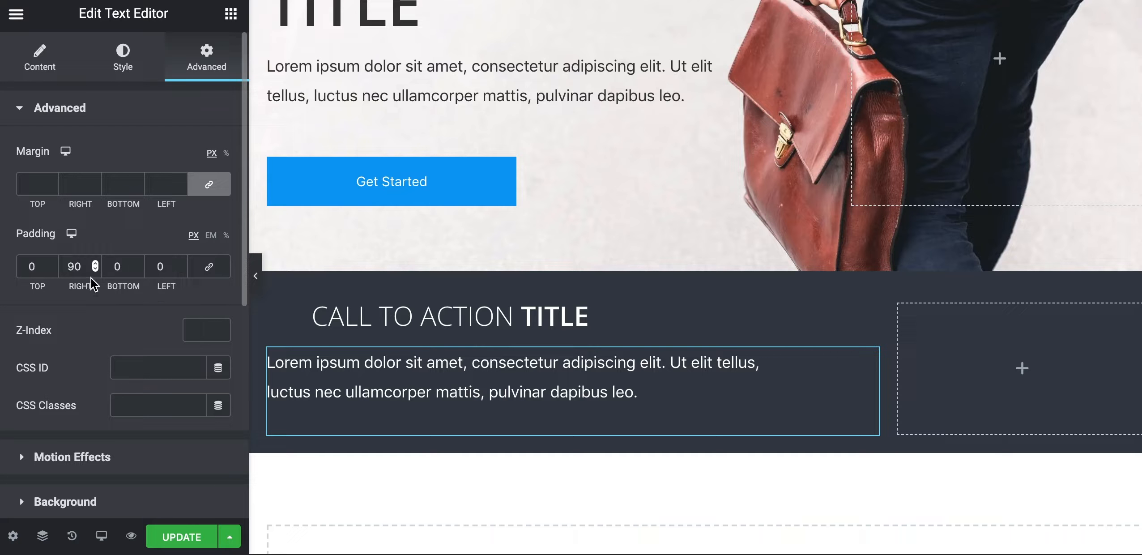
{"action": "type", "text": "0"}
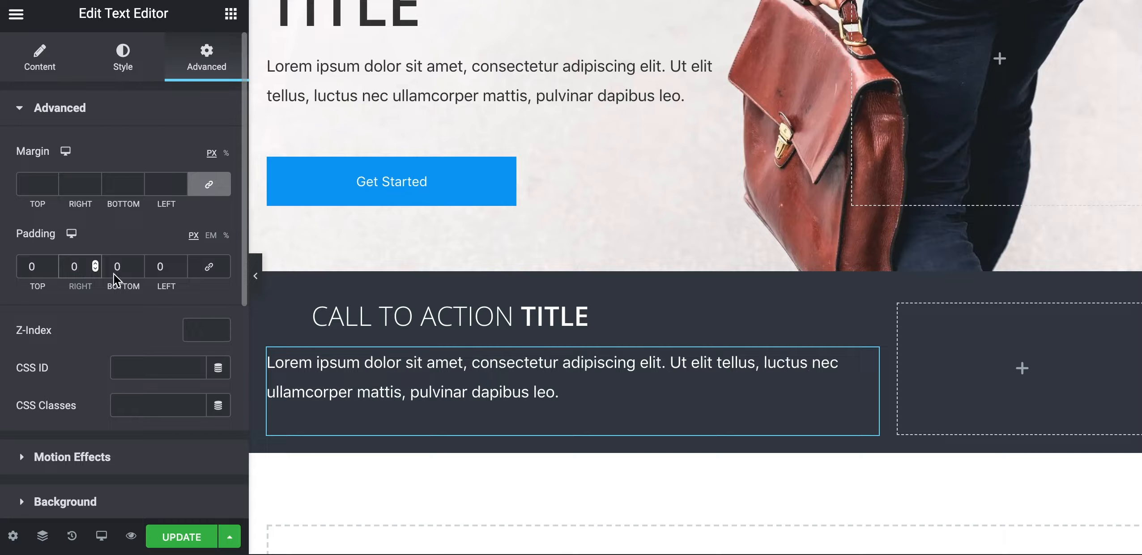
{"action": "left_click", "coordinate": [152, 268]}
{"action": "type", "text": "5"}
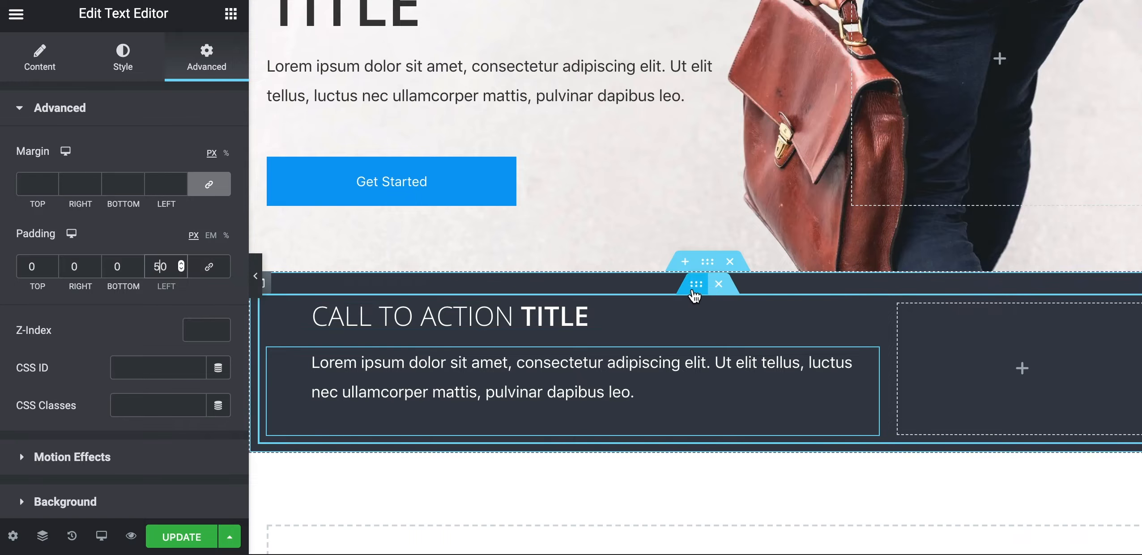
Give the call-to-action inner section a 30 px top and bottom margin
{"action": "left_click", "coordinate": [698, 290]}
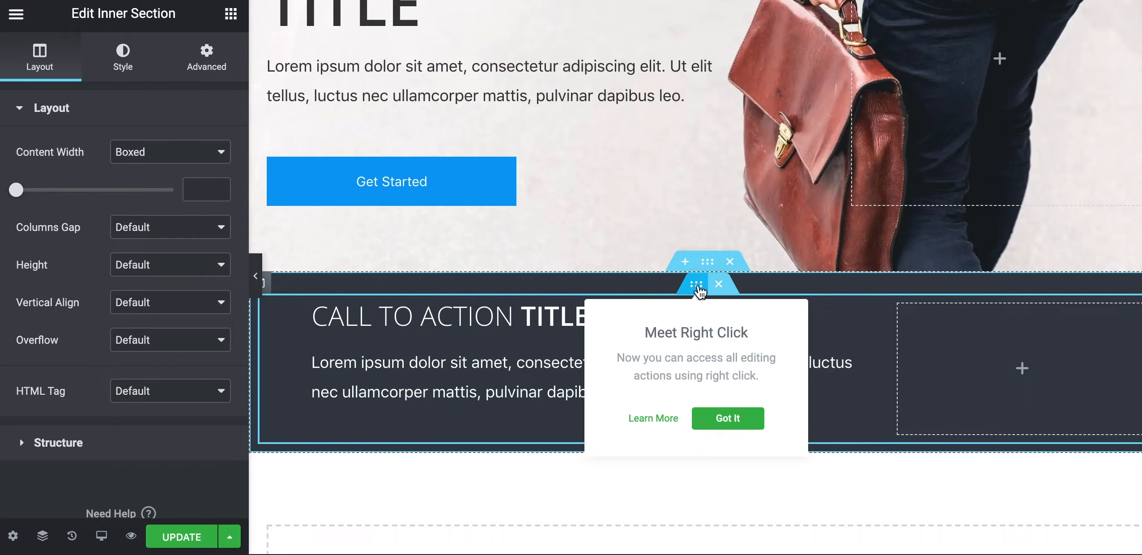
{"action": "left_click", "coordinate": [204, 66]}
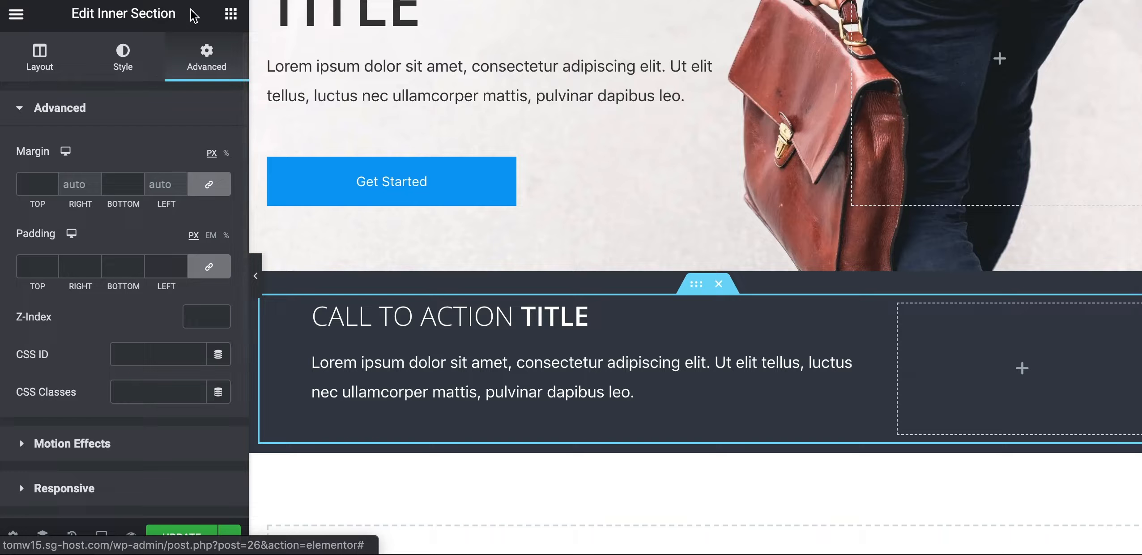
{"action": "left_click_drag", "start_coordinate": [170, 11], "coordinate": [71, 13]}
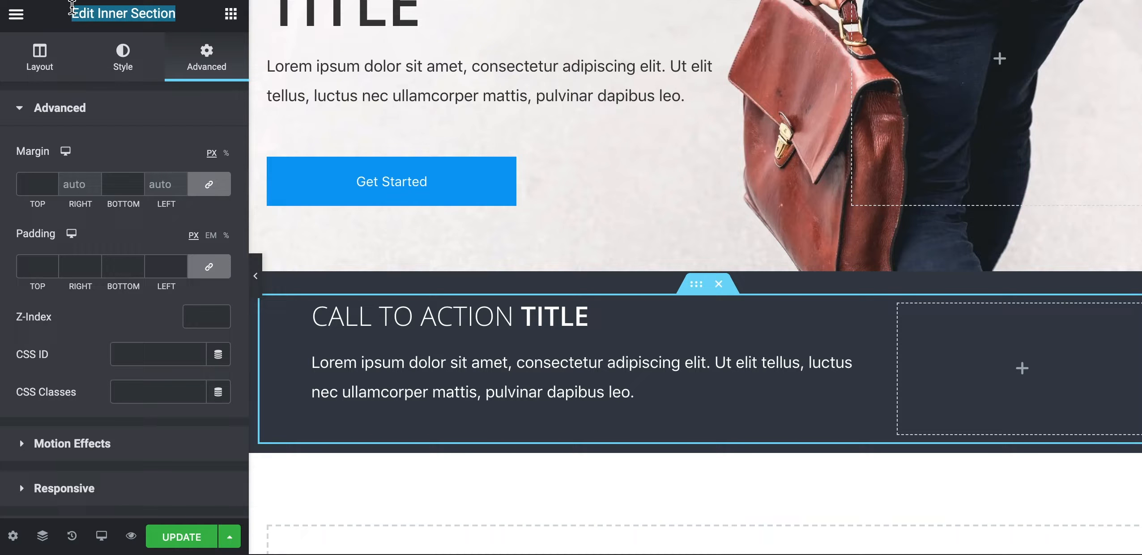
{"action": "left_click", "coordinate": [36, 186]}
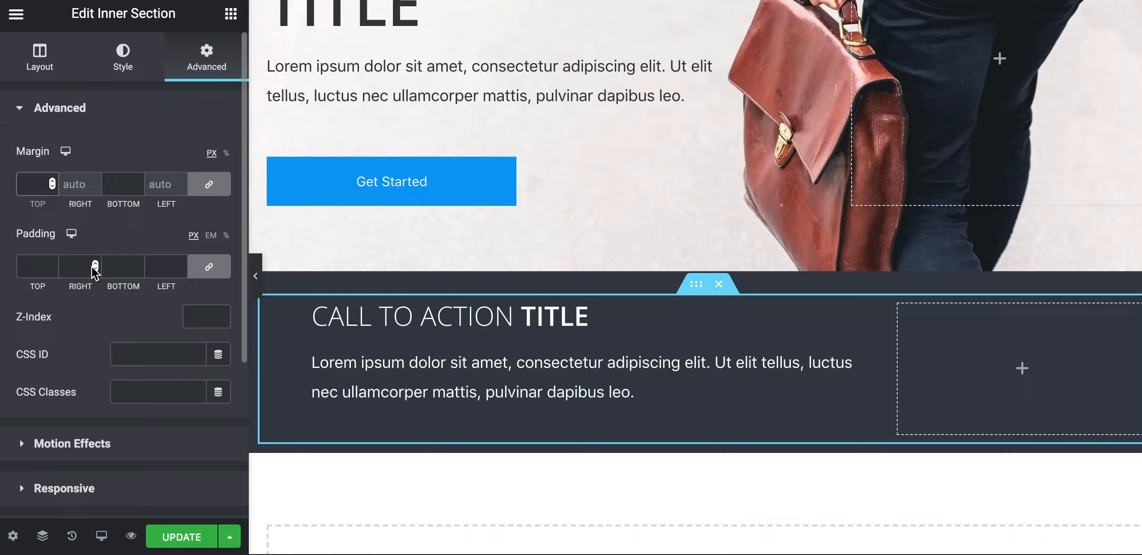
{"action": "type", "text": "30"}
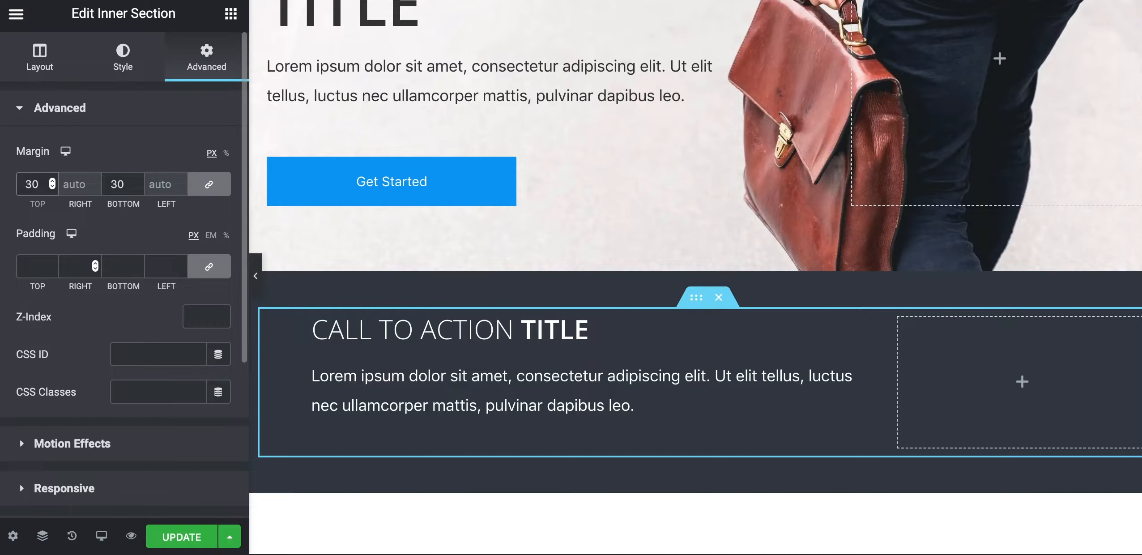
Preview the page at full width to check the margin, then return to editing
{"action": "left_click", "coordinate": [256, 277]}
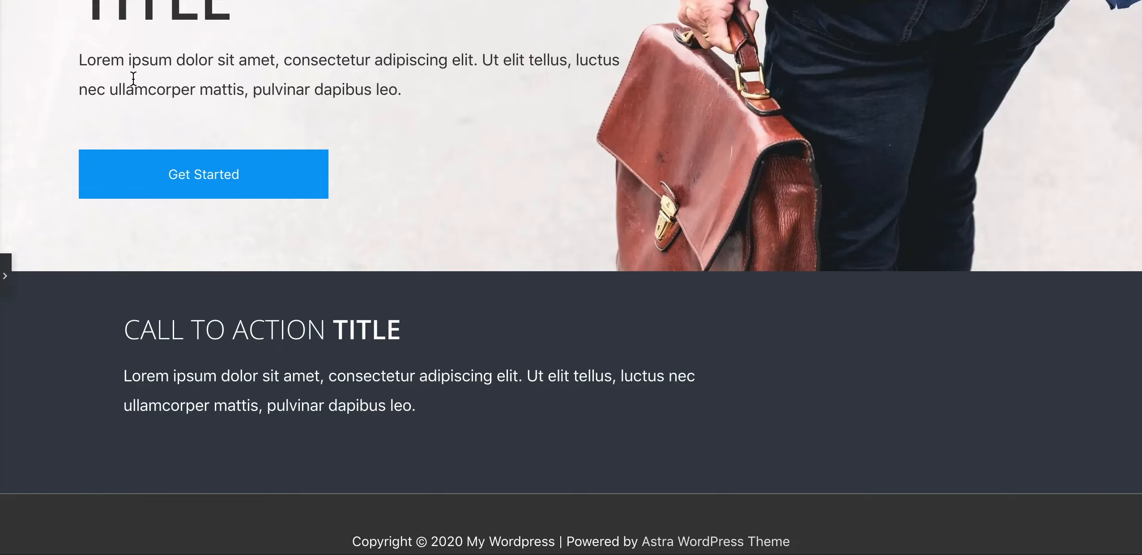
{"action": "left_click", "coordinate": [6, 275]}
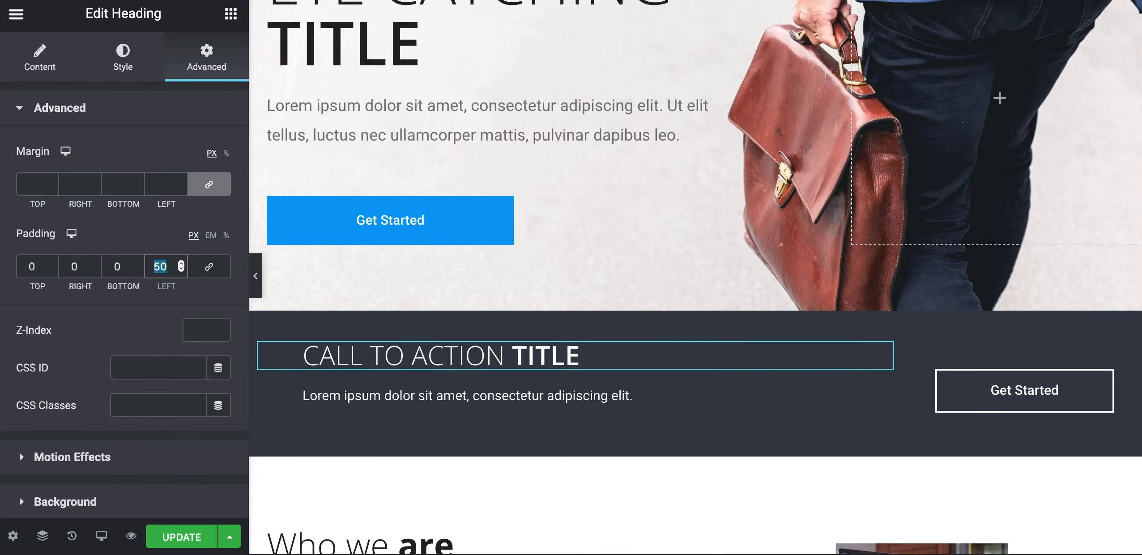
{"action": "left_click", "coordinate": [255, 276]}
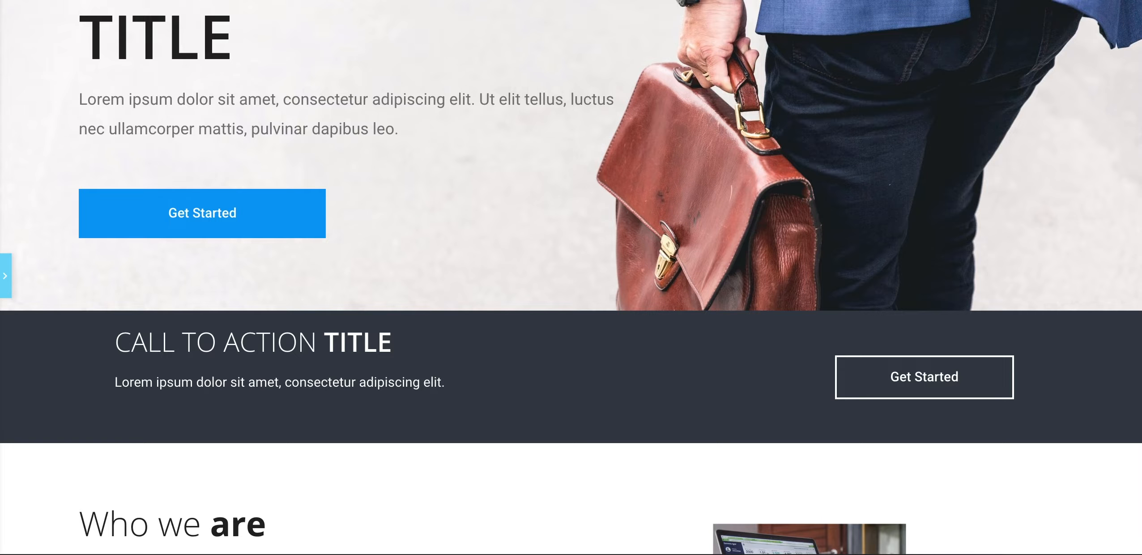
{"action": "left_click", "coordinate": [5, 275]}
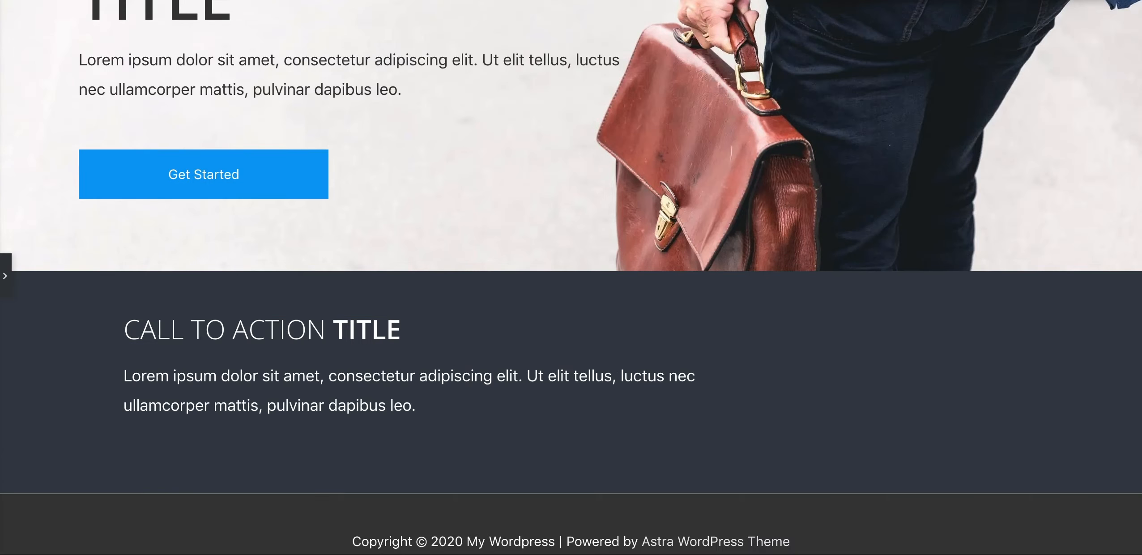
{"action": "left_click", "coordinate": [5, 289]}
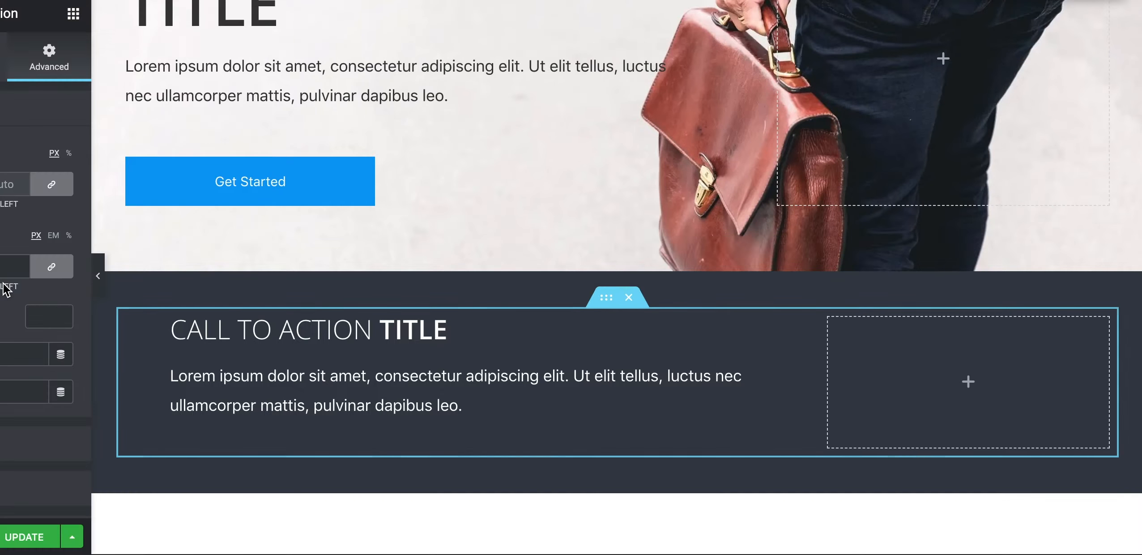
Clear the inner section's margin and set the call-to-action column's padding to 0
{"action": "left_click", "coordinate": [127, 190]}
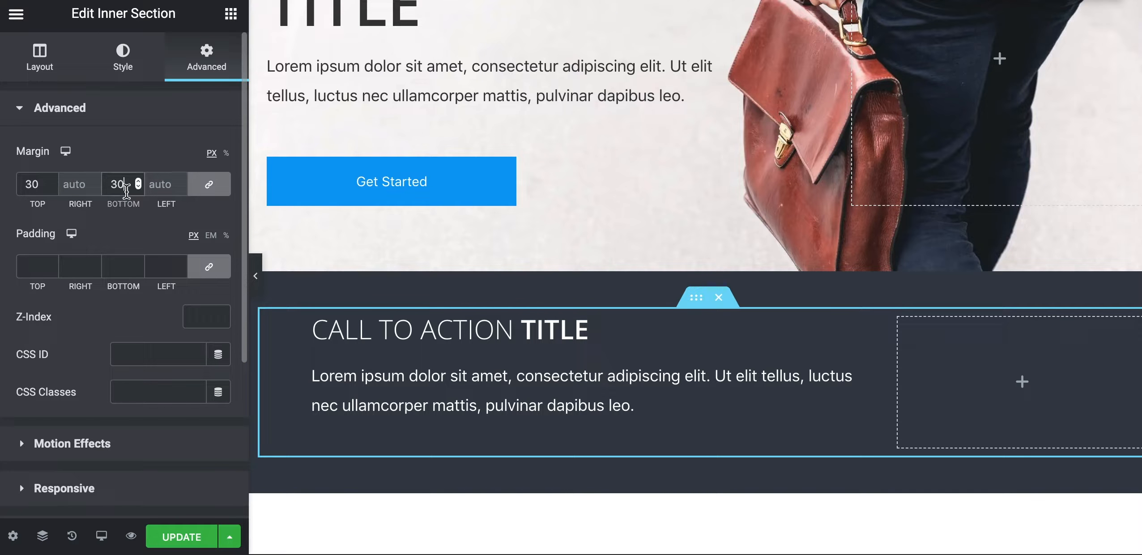
{"action": "key", "text": "BackSpace"}
{"action": "key", "text": "BackSpace"}
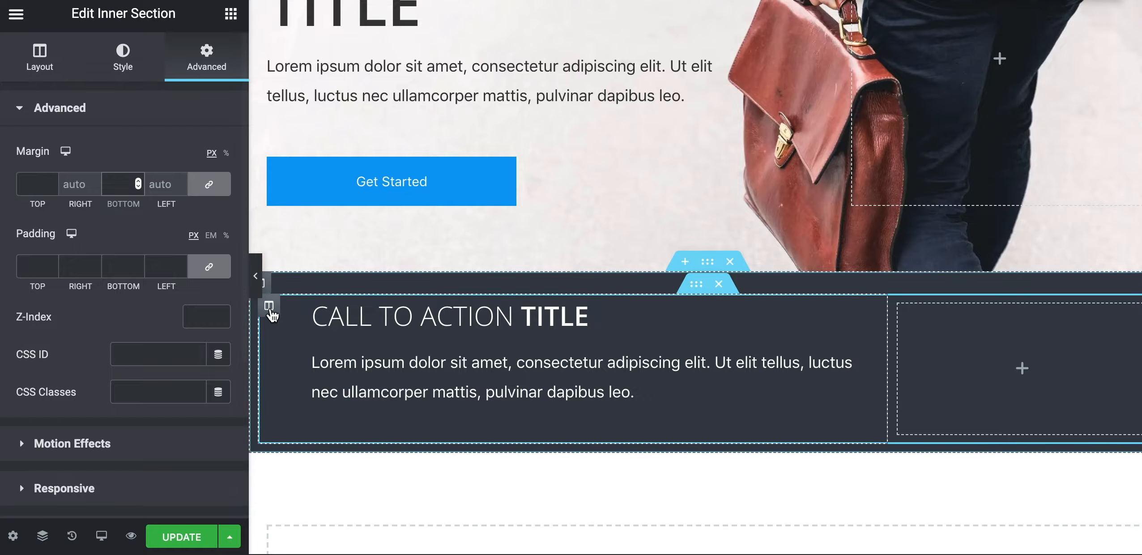
{"action": "left_click", "coordinate": [269, 306]}
{"action": "left_click", "coordinate": [203, 79]}
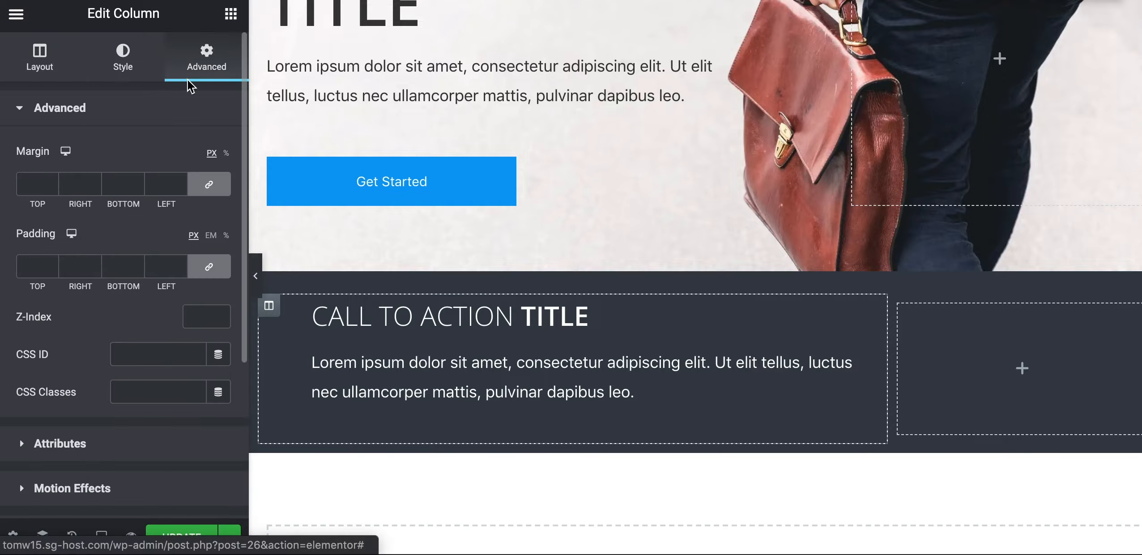
{"action": "left_click", "coordinate": [116, 269]}
{"action": "type", "text": "0"}
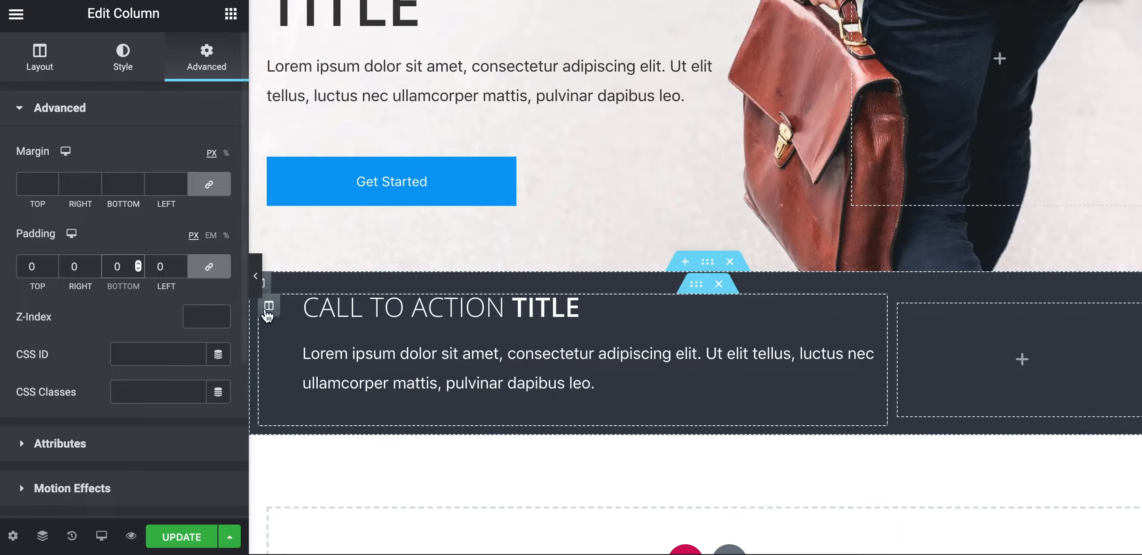
Reapply 0 padding to the call-to-action column, then select the inner section
{"action": "left_click", "coordinate": [269, 291]}
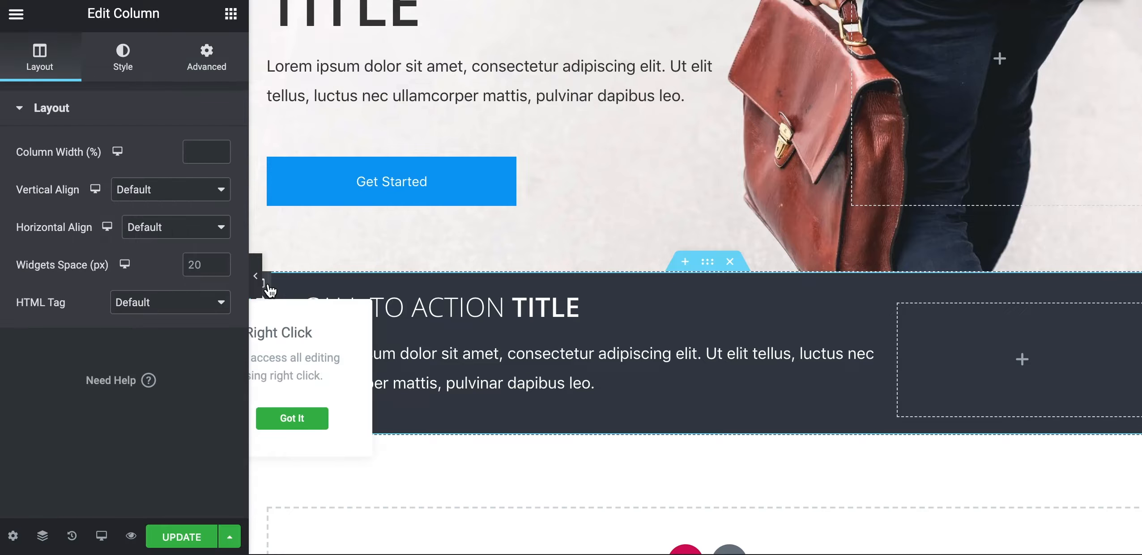
{"action": "left_click", "coordinate": [202, 51]}
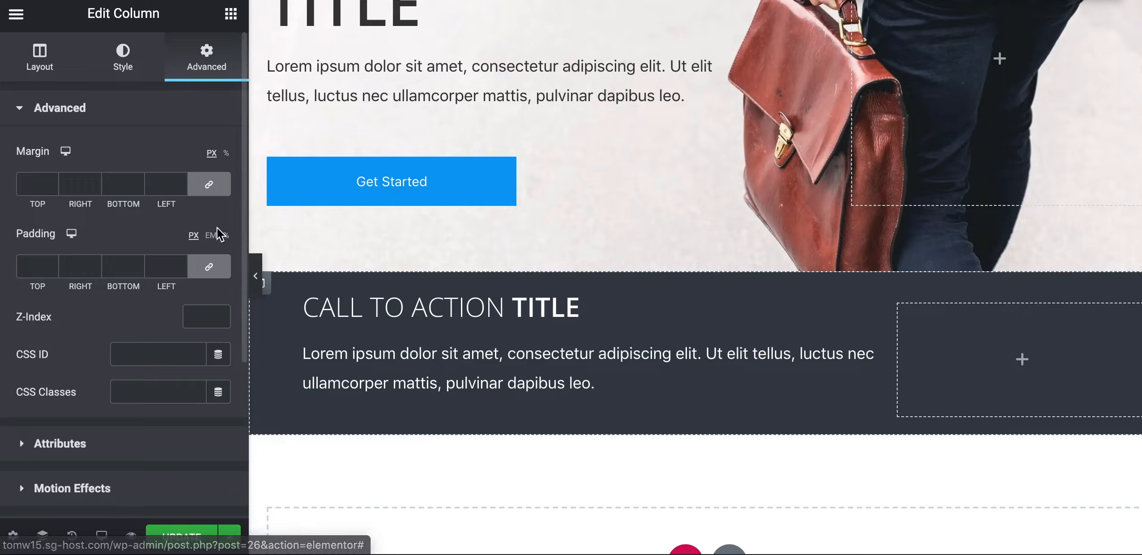
{"action": "left_click", "coordinate": [157, 268]}
{"action": "type", "text": "0"}
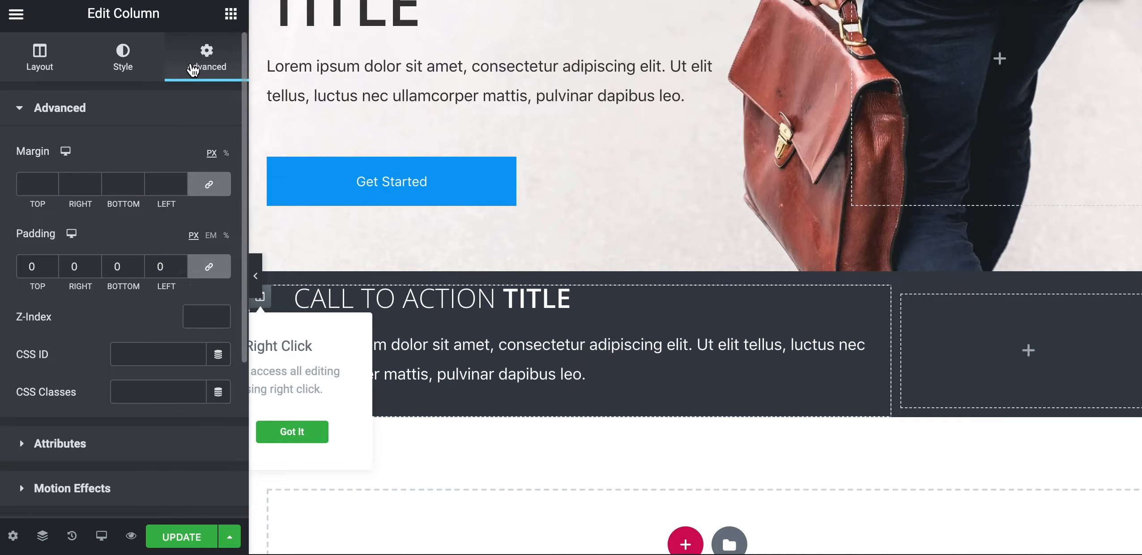
{"action": "left_click", "coordinate": [265, 305]}
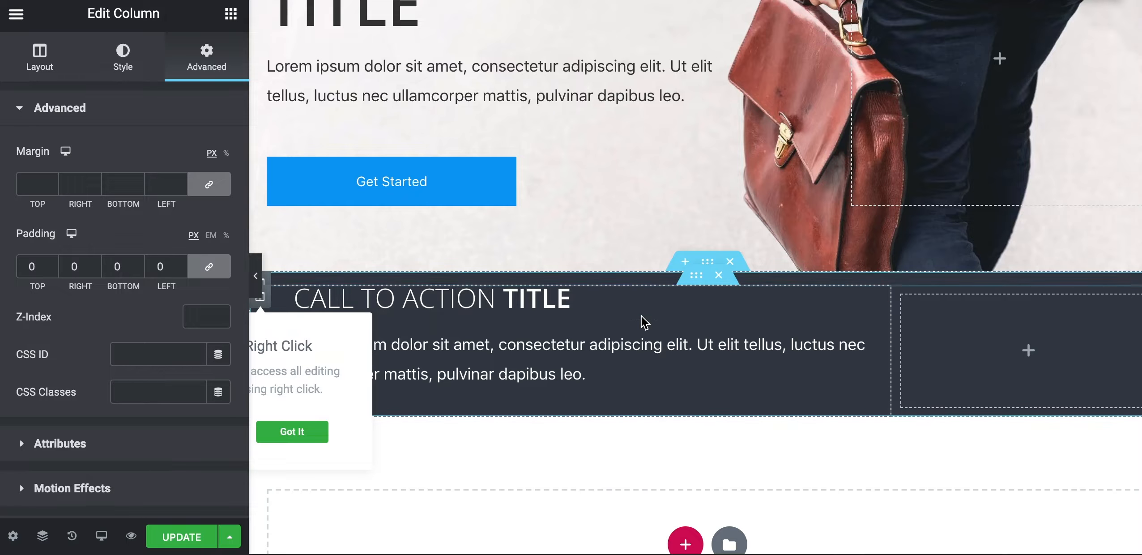
{"action": "left_click", "coordinate": [697, 280]}
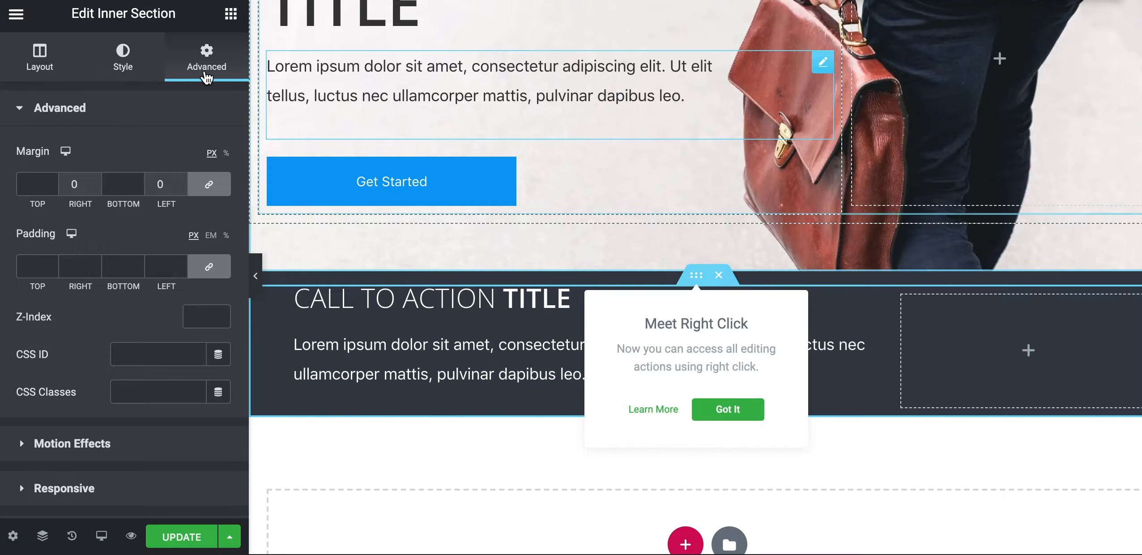
Unlink the inner section's margins and set top and bottom to 20 px
{"action": "left_click", "coordinate": [214, 192]}
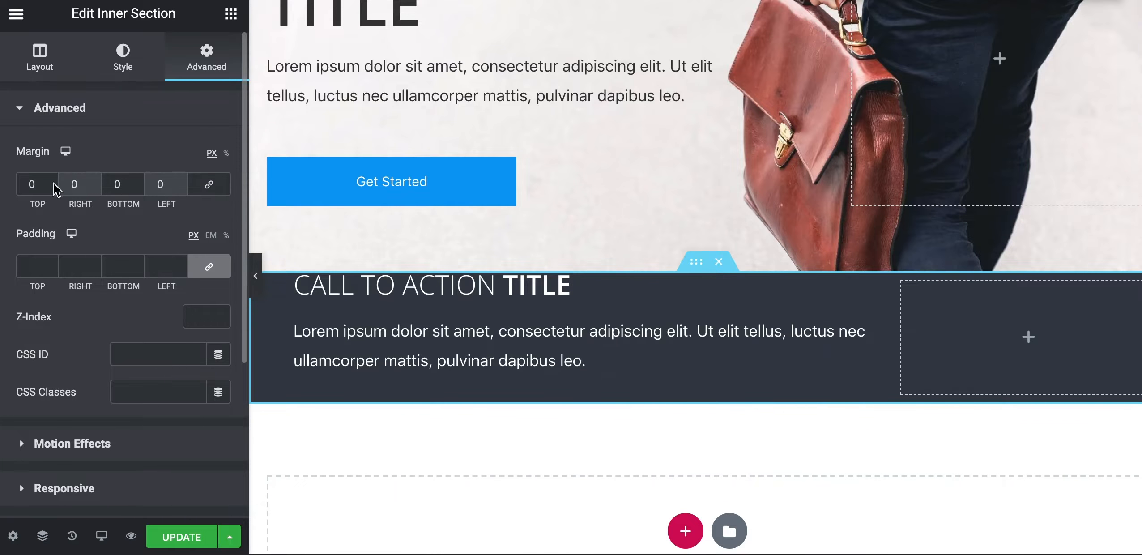
{"action": "left_click", "coordinate": [31, 184]}
{"action": "type", "text": "20"}
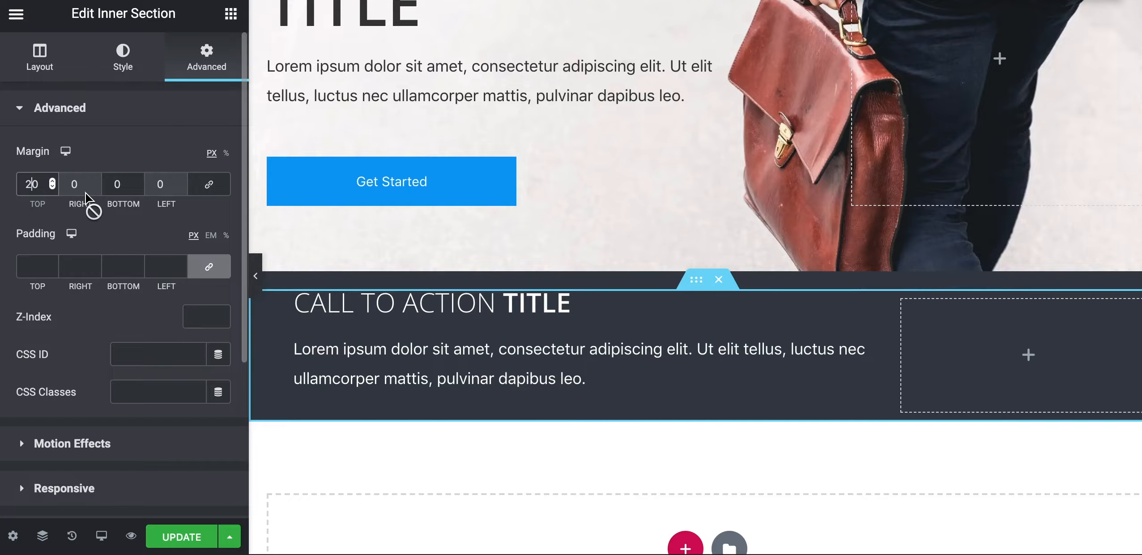
{"action": "left_click", "coordinate": [114, 184]}
{"action": "type", "text": "2"}
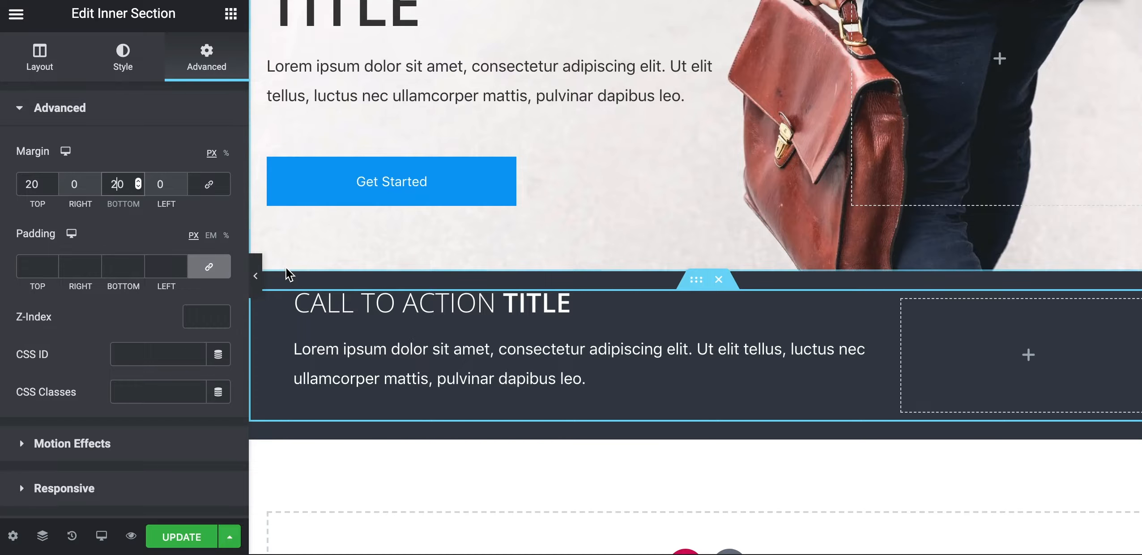
Preview the page at full width, then bring the editing panel back
{"action": "left_click", "coordinate": [257, 273]}
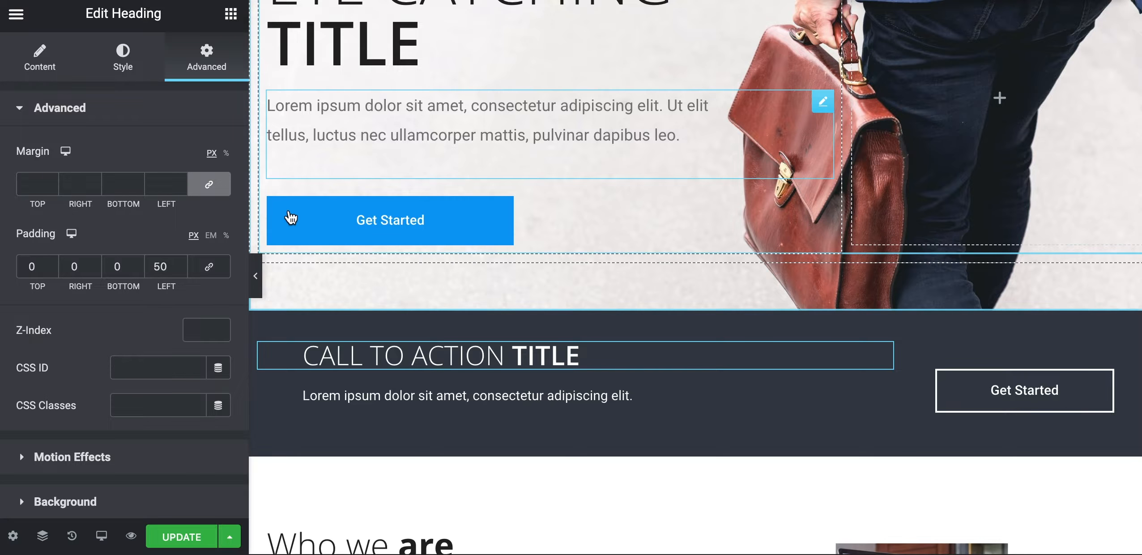
{"action": "left_click", "coordinate": [256, 272]}
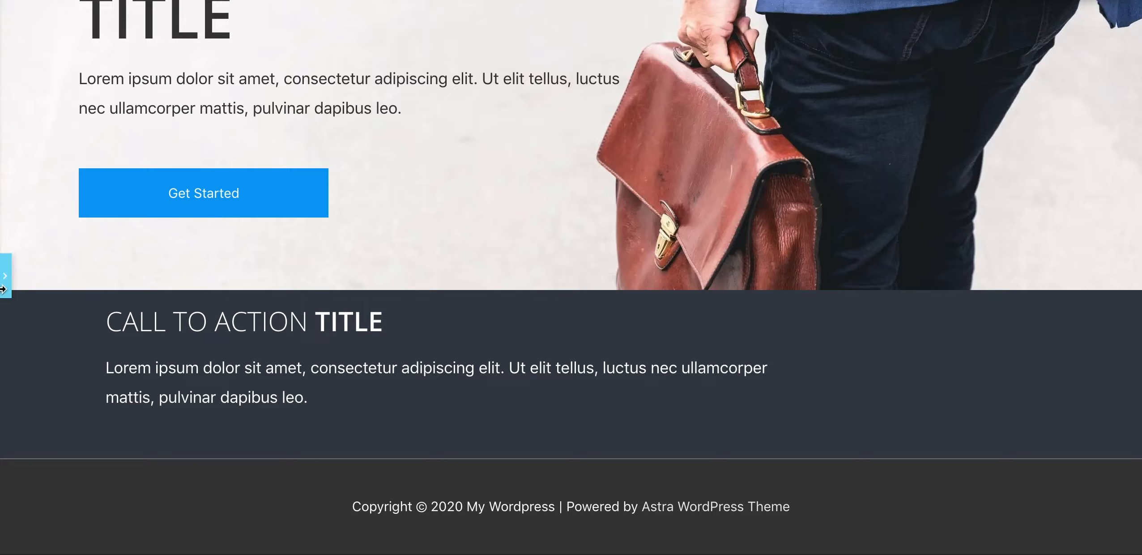
{"action": "left_click", "coordinate": [5, 274]}
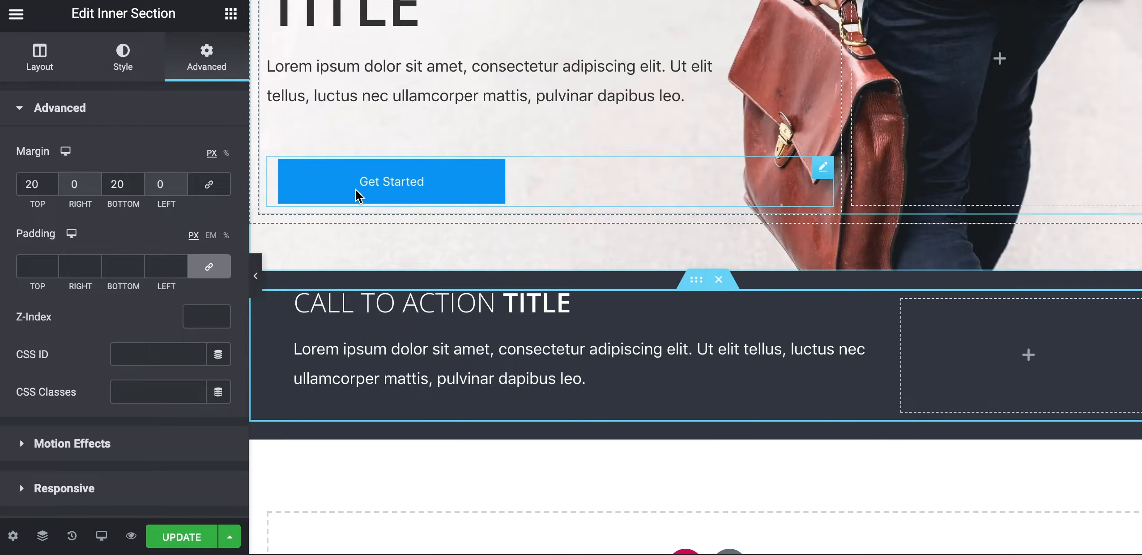
Copy the hero Get Started button and paste it into the call-to-action's empty right column
{"action": "right_click", "coordinate": [329, 191]}
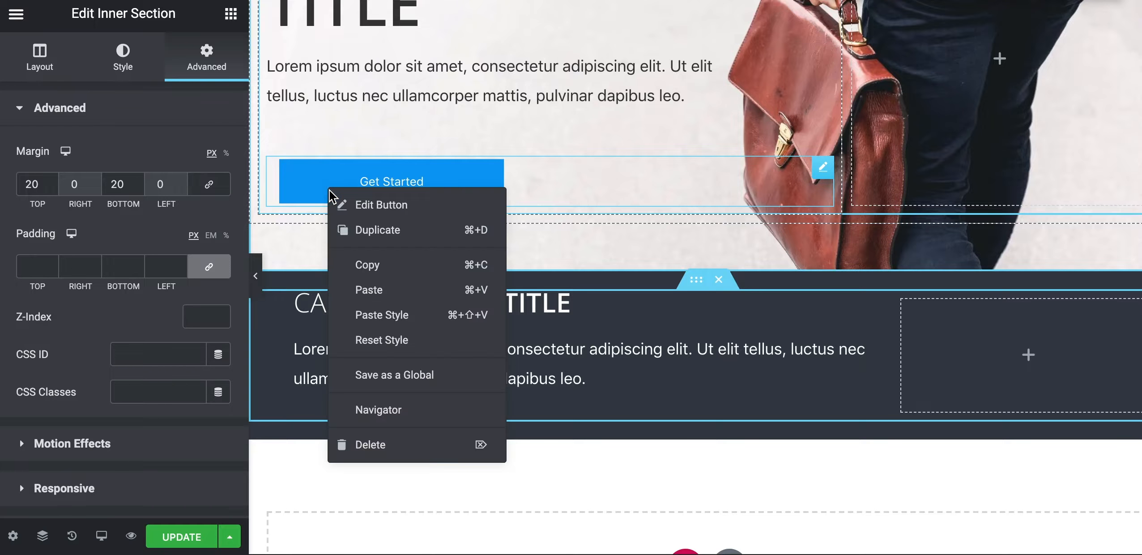
{"action": "left_click", "coordinate": [353, 264]}
{"action": "right_click", "coordinate": [1029, 348]}
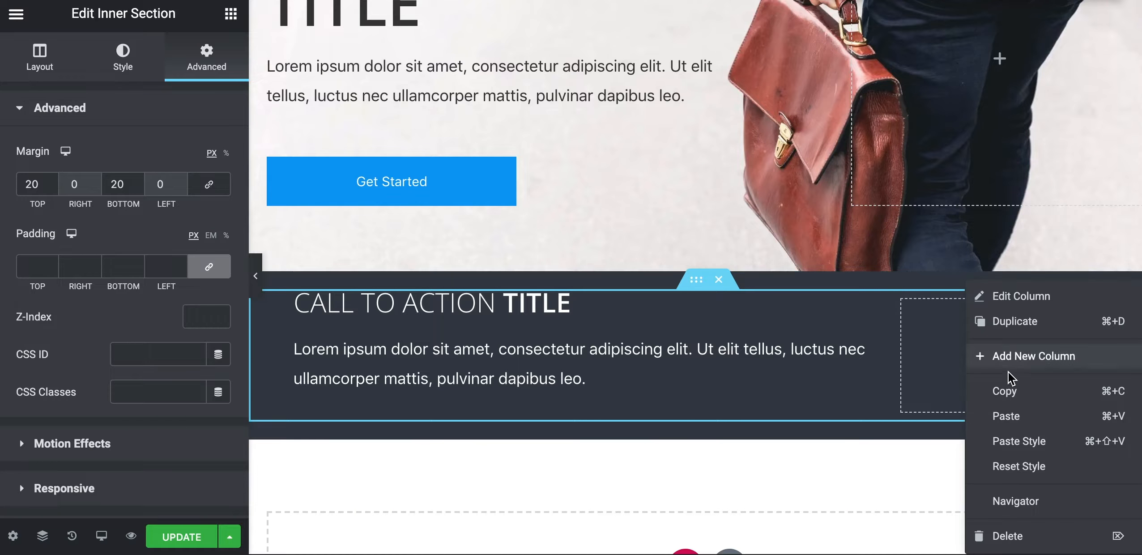
{"action": "left_click", "coordinate": [1007, 421]}
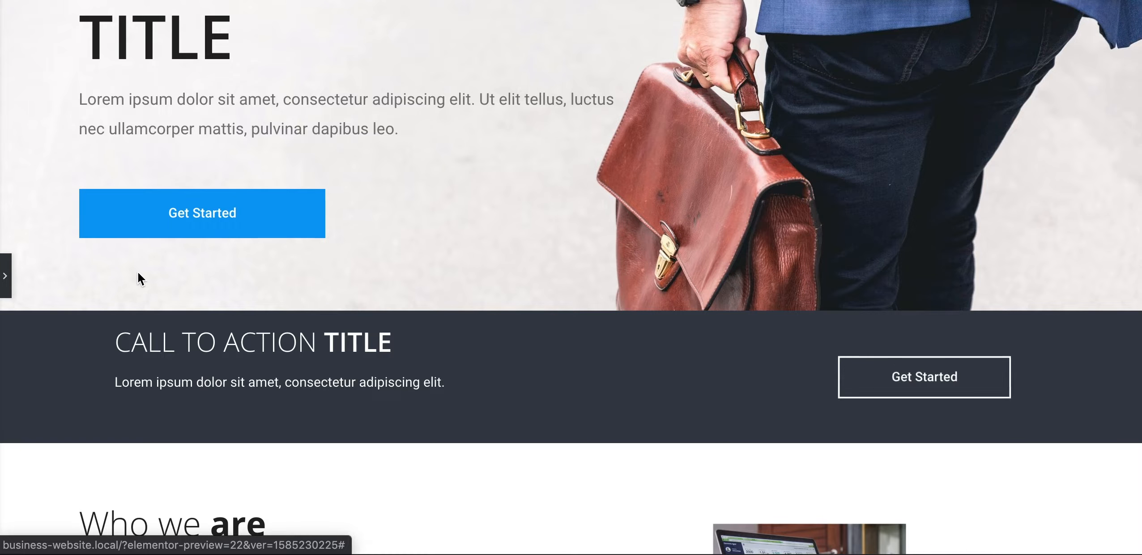
Select the pasted call-to-action button and look through its Style settings
{"action": "left_click", "coordinate": [6, 276]}
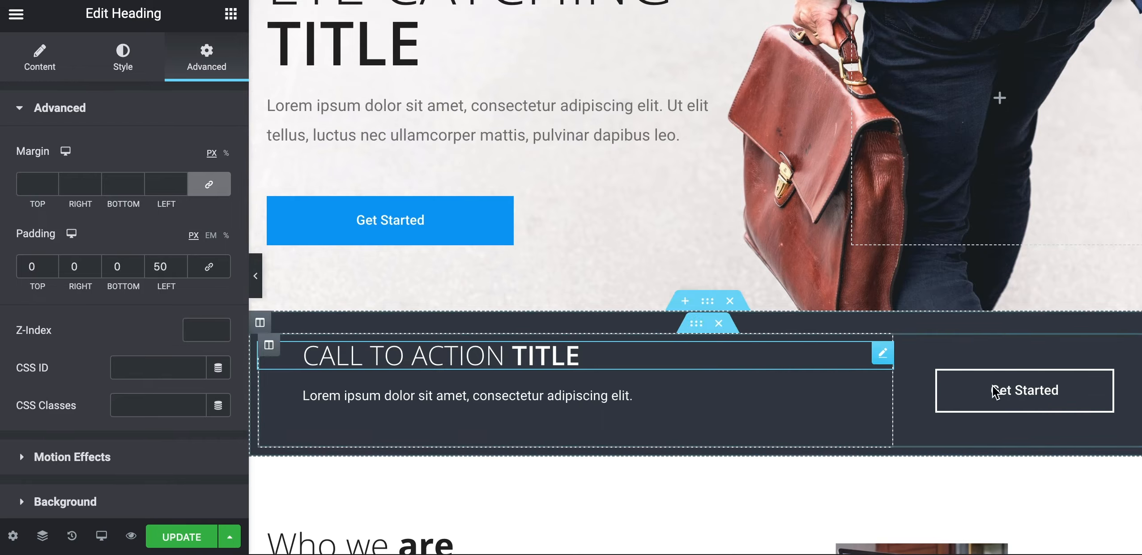
{"action": "left_click", "coordinate": [943, 396]}
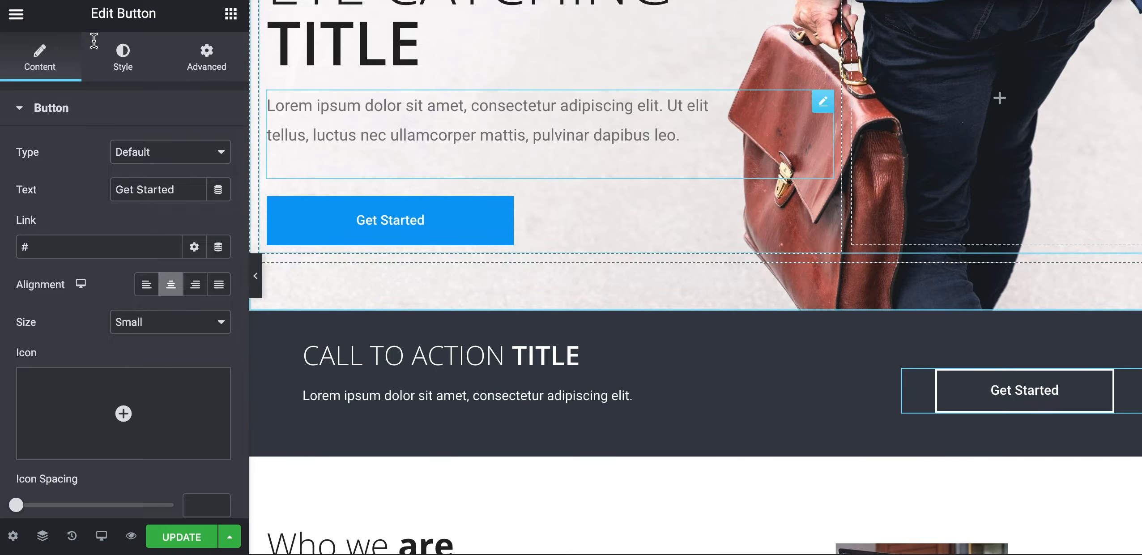
{"action": "left_click", "coordinate": [131, 69]}
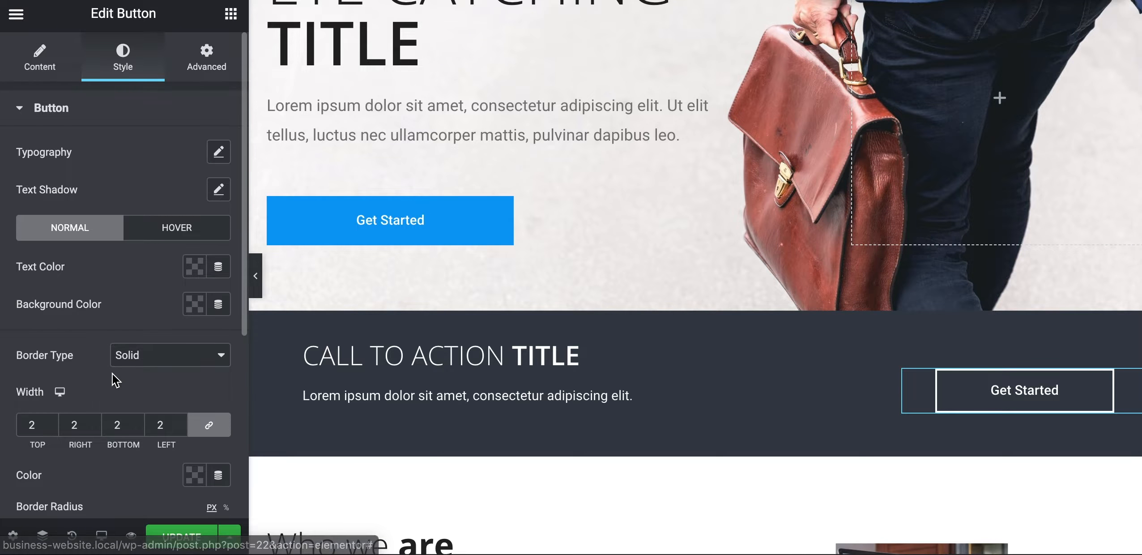
{"action": "scroll", "coordinate": [113, 376], "scroll_direction": "down", "scroll_amount": 3}
{"action": "scroll", "coordinate": [114, 378], "scroll_direction": "down", "scroll_amount": 2}
{"action": "scroll", "coordinate": [116, 380], "scroll_direction": "up", "scroll_amount": 4}
{"action": "scroll", "coordinate": [115, 381], "scroll_direction": "down", "scroll_amount": 1}
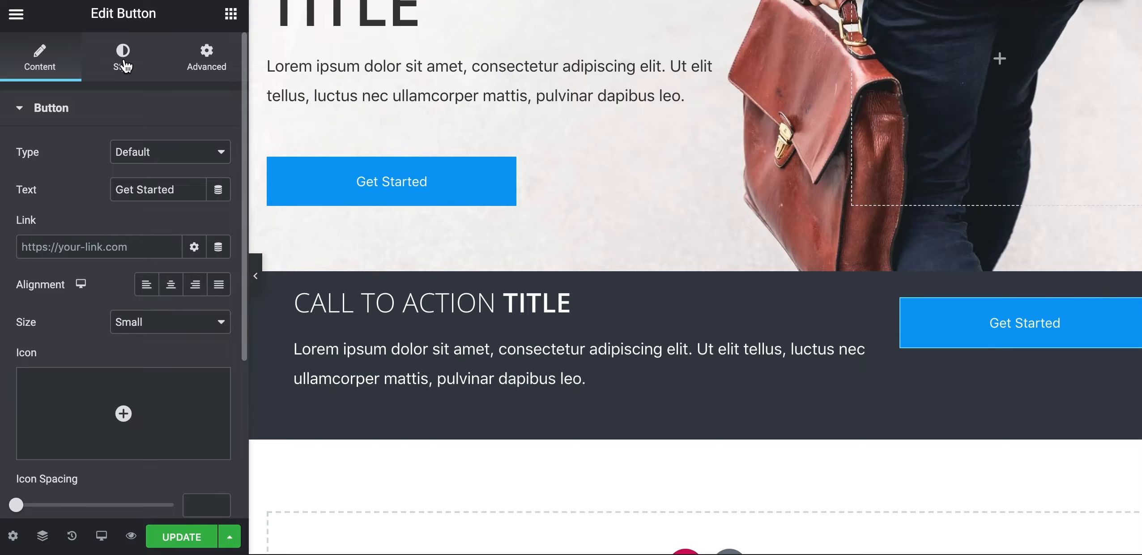
Make the button's background colour fully transparent
{"action": "left_click", "coordinate": [123, 58]}
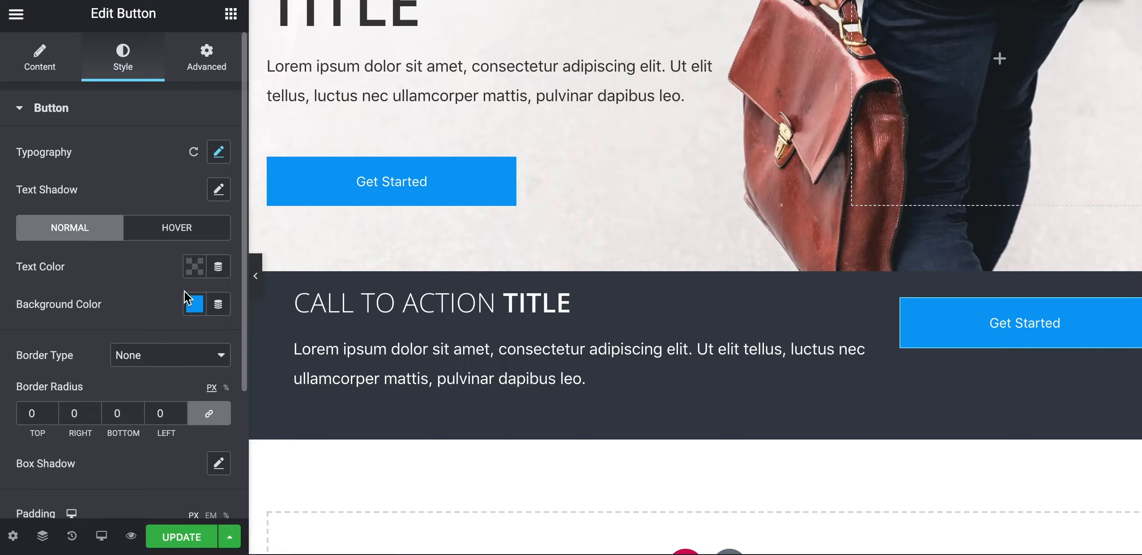
{"action": "left_click", "coordinate": [194, 305]}
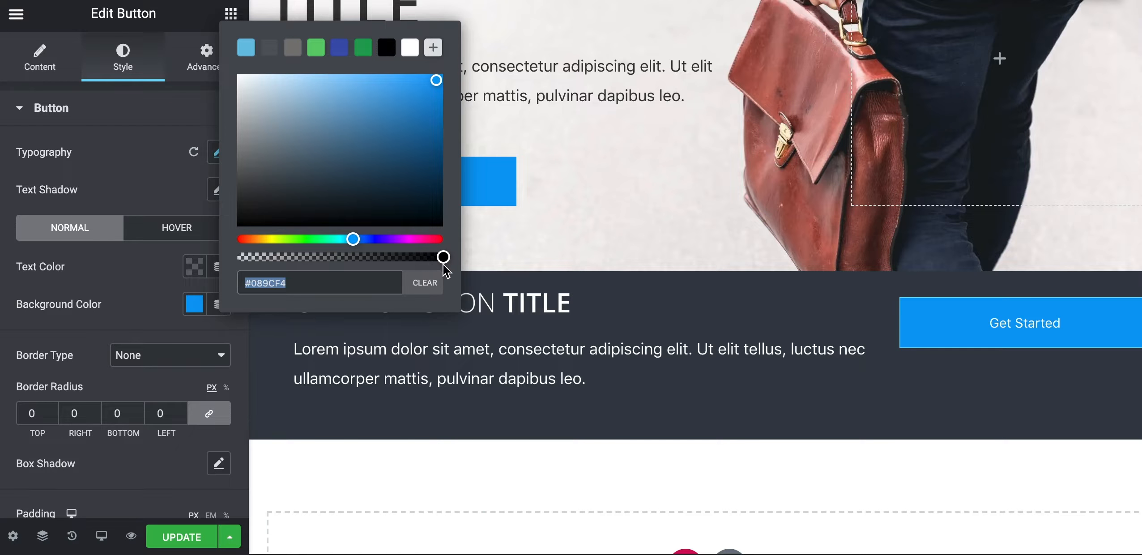
{"action": "left_click_drag", "start_coordinate": [444, 257], "coordinate": [232, 258]}
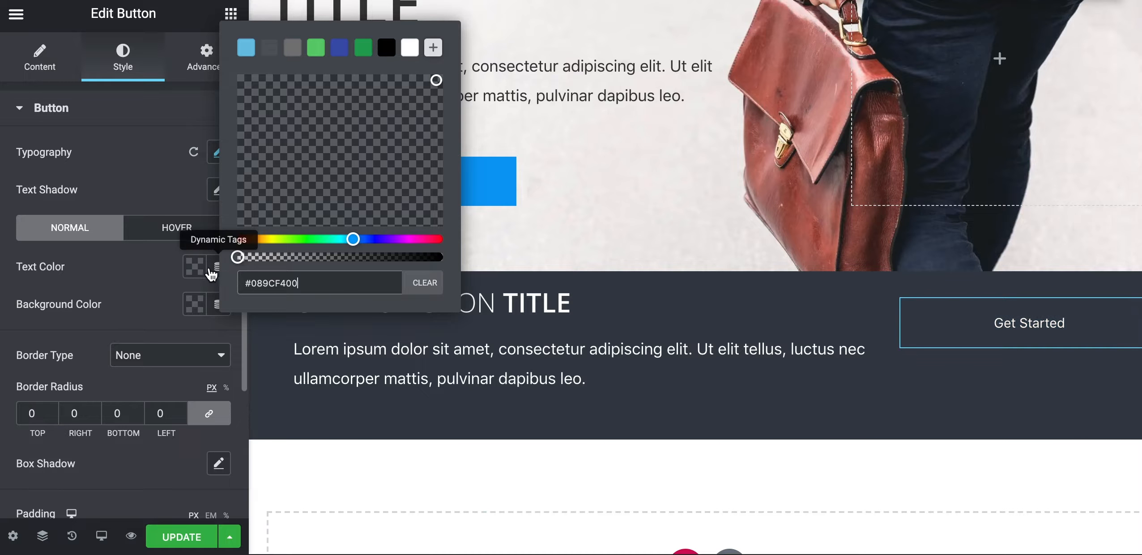
{"action": "left_click", "coordinate": [140, 332]}
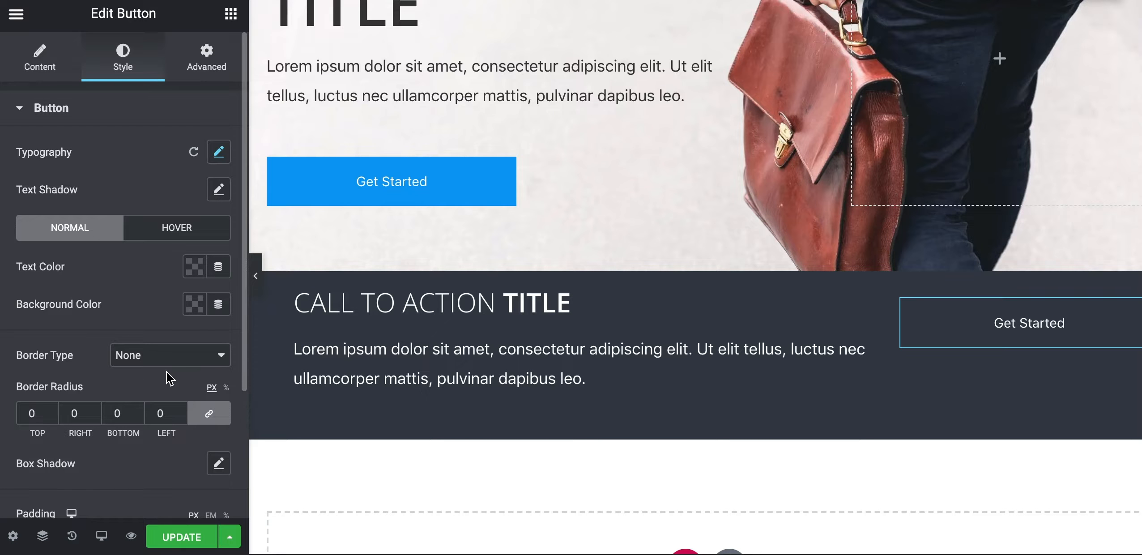
Give the button a solid 2 px white border
{"action": "left_click", "coordinate": [154, 364]}
{"action": "left_click", "coordinate": [152, 369]}
{"action": "scroll", "coordinate": [160, 401], "scroll_direction": "down", "scroll_amount": 2}
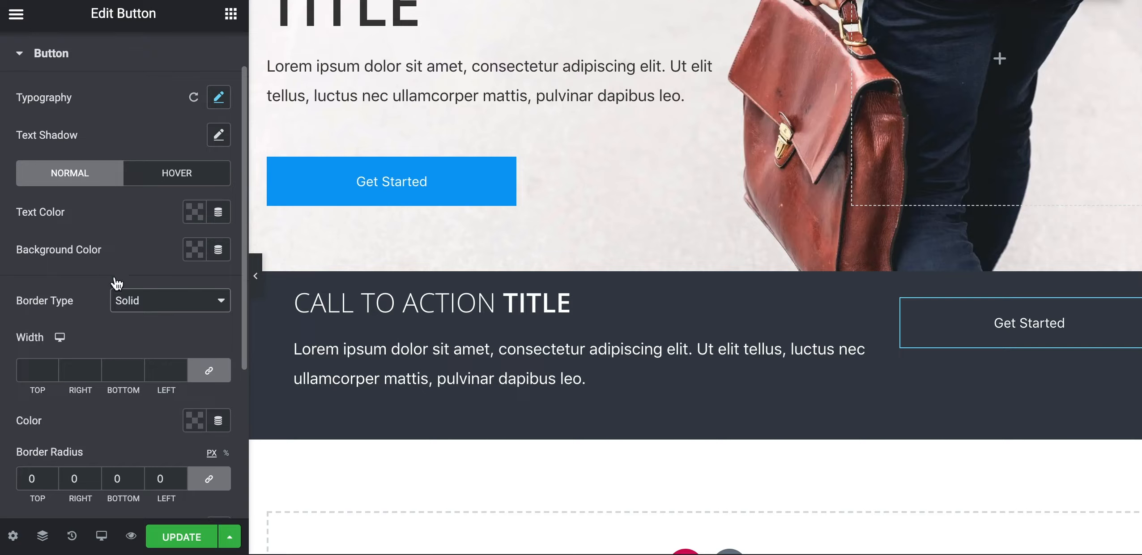
{"action": "left_click", "coordinate": [44, 372]}
{"action": "type", "text": "2"}
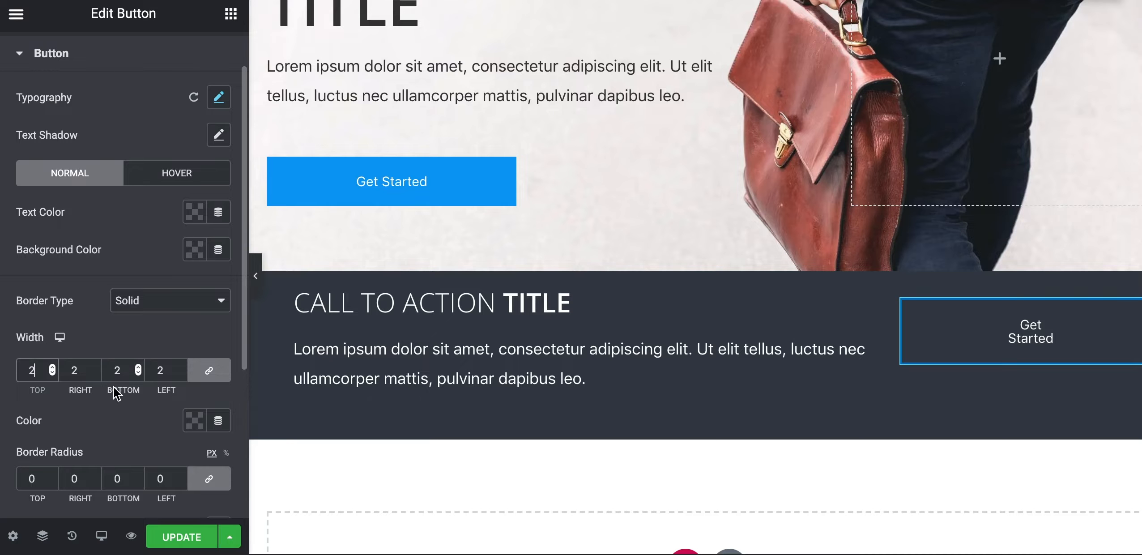
{"action": "scroll", "coordinate": [137, 420], "scroll_direction": "down", "scroll_amount": 1}
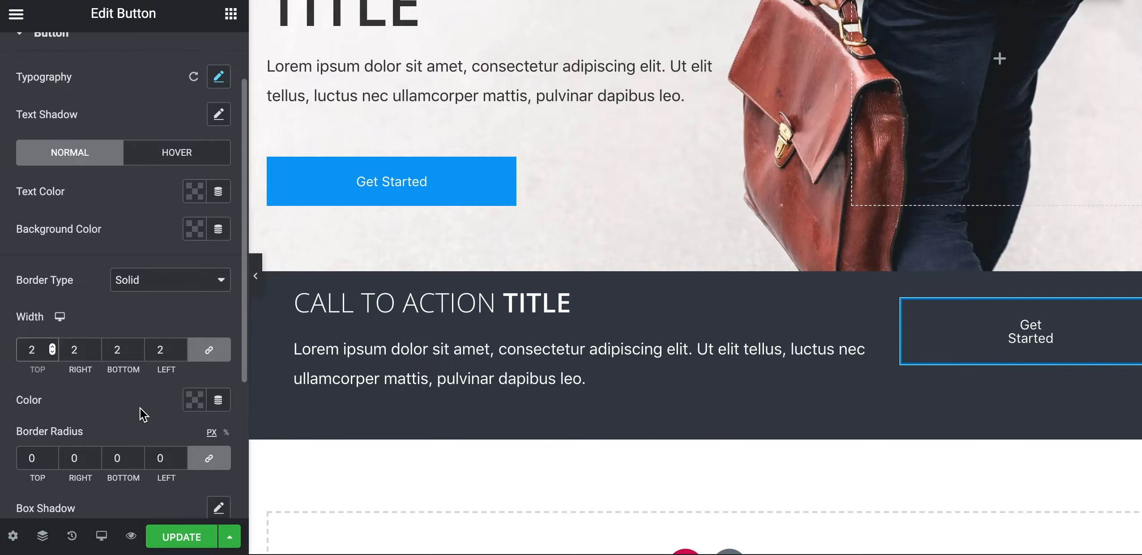
{"action": "left_click", "coordinate": [195, 412]}
{"action": "left_click_drag", "start_coordinate": [161, 280], "coordinate": [68, 129]}
{"action": "left_click", "coordinate": [51, 397]}
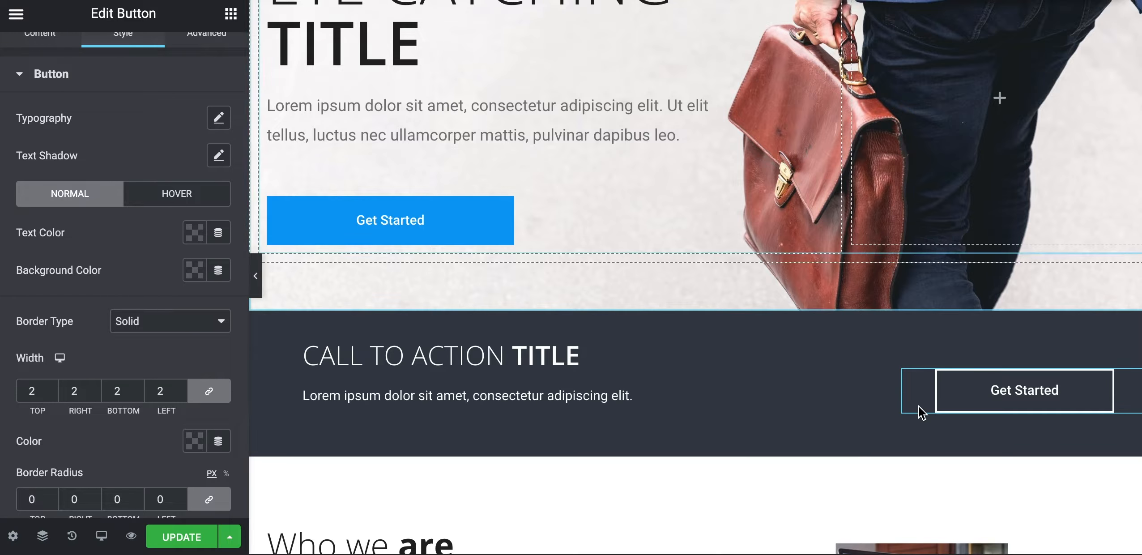
{"action": "scroll", "coordinate": [120, 348], "scroll_direction": "down", "scroll_amount": 3}
{"action": "scroll", "coordinate": [7, 367], "scroll_direction": "down", "scroll_amount": 6}
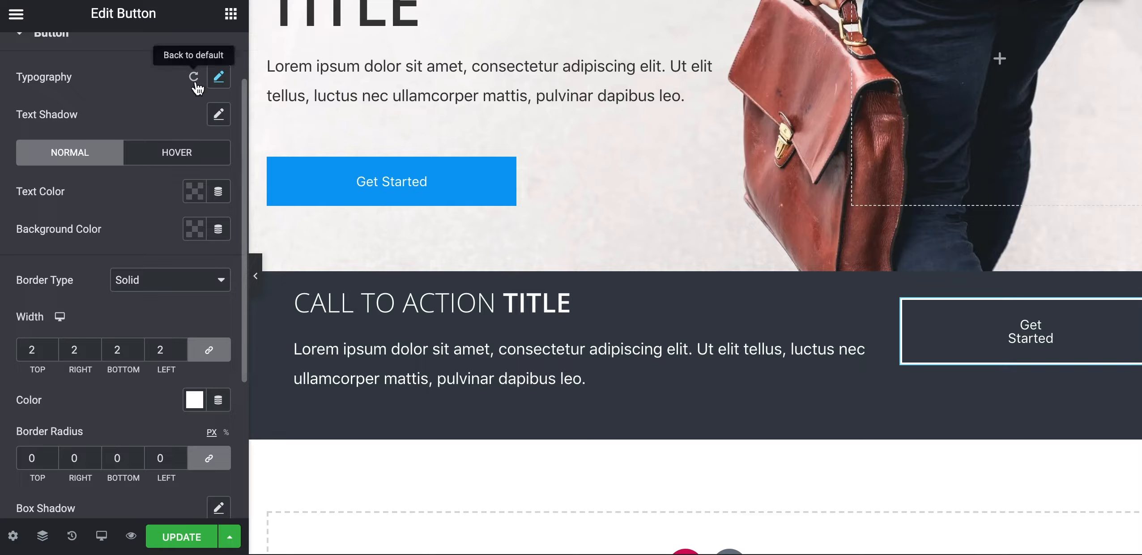
Set the button padding to 15 px top/bottom and 60 px left/right, then preview
{"action": "scroll", "coordinate": [113, 416], "scroll_direction": "down", "scroll_amount": 5}
{"action": "scroll", "coordinate": [113, 416], "scroll_direction": "down", "scroll_amount": 1}
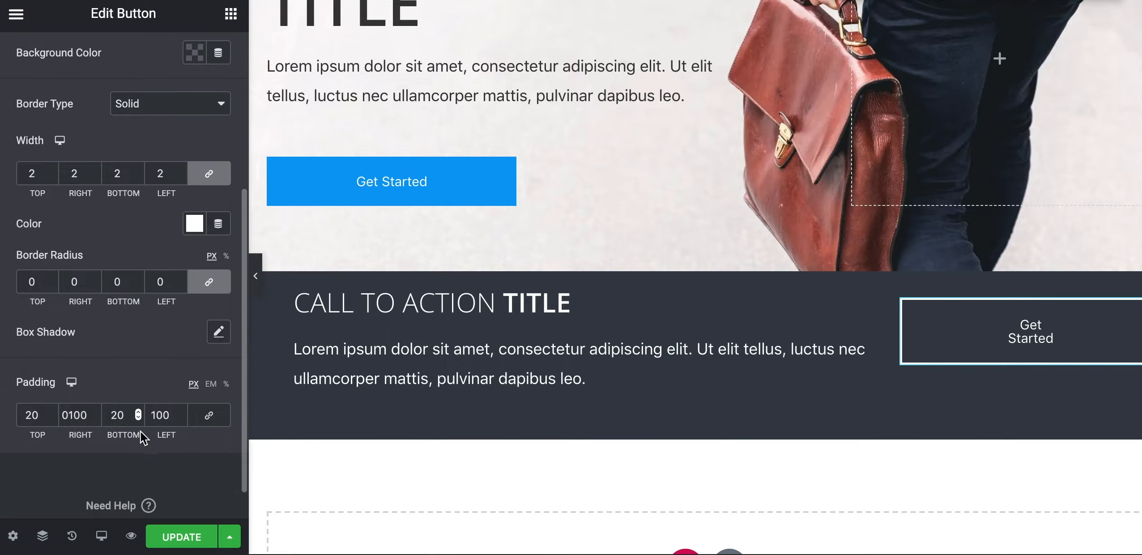
{"action": "type", "text": "60"}
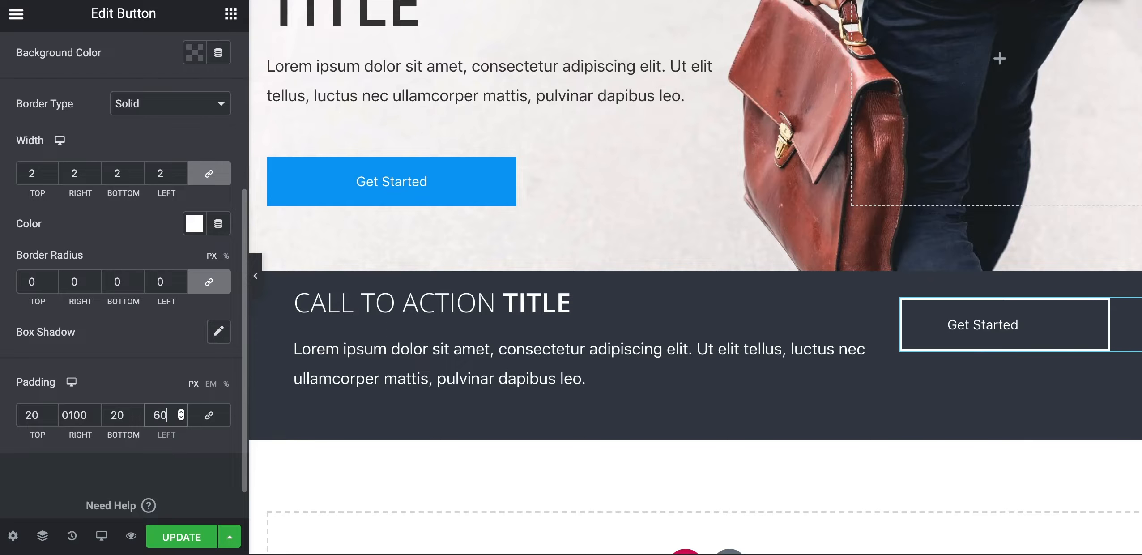
{"action": "type", "text": "60"}
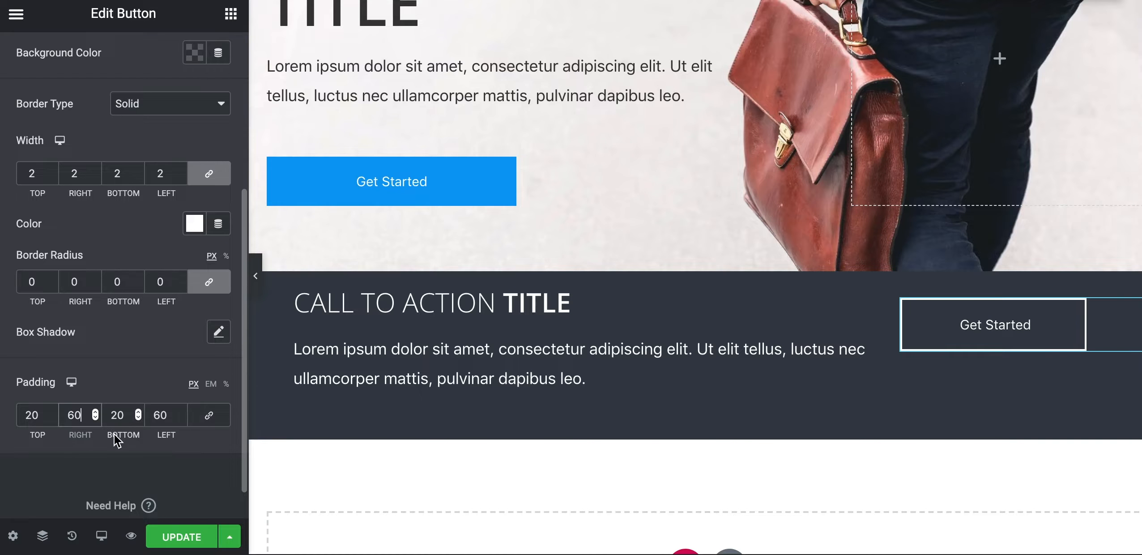
{"action": "type", "text": "15"}
{"action": "left_click", "coordinate": [34, 416]}
{"action": "type", "text": "15"}
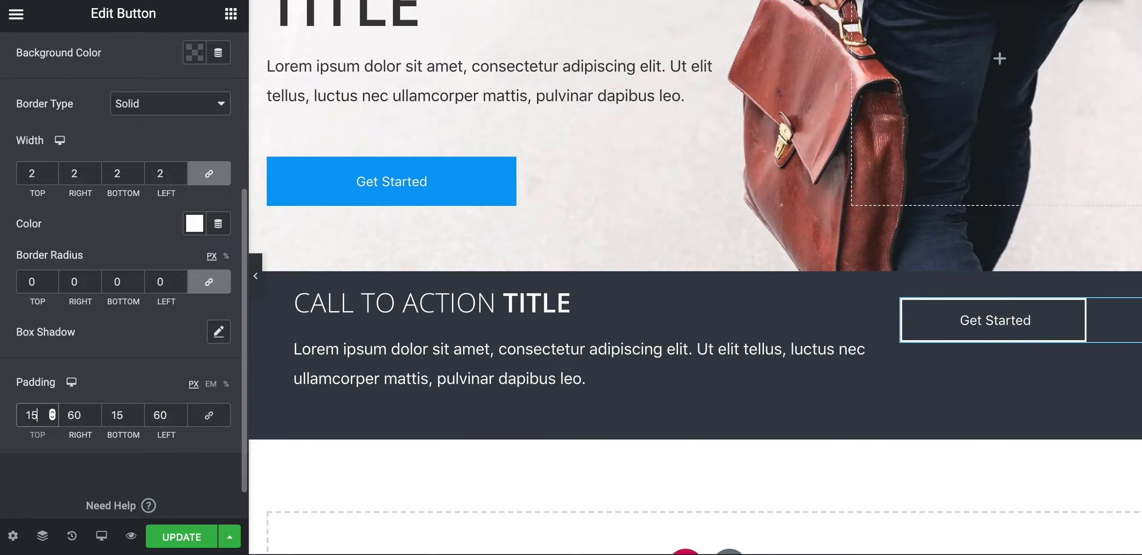
{"action": "left_click", "coordinate": [256, 275]}
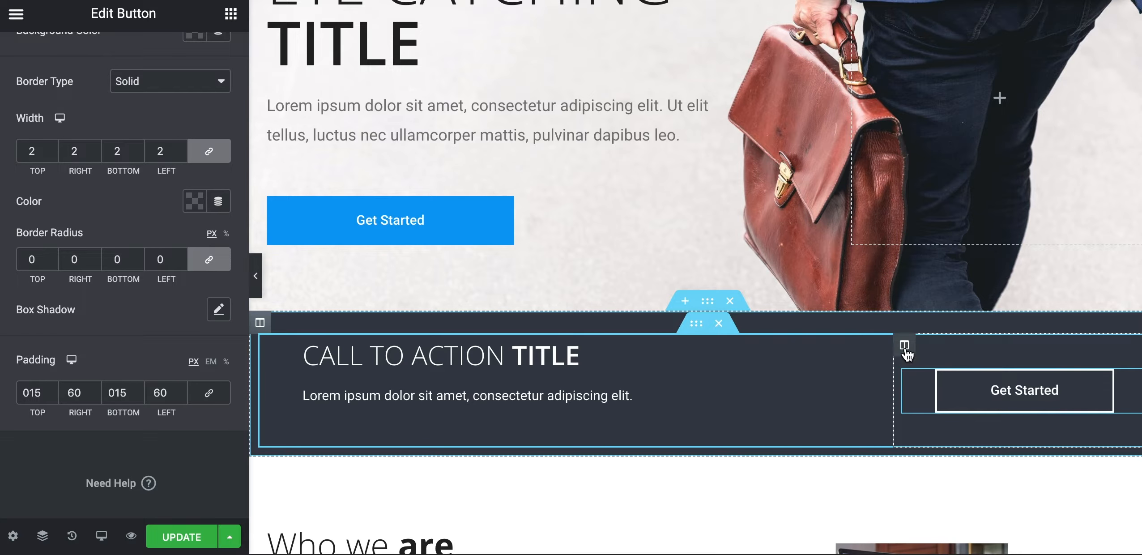
{"action": "left_click", "coordinate": [904, 345]}
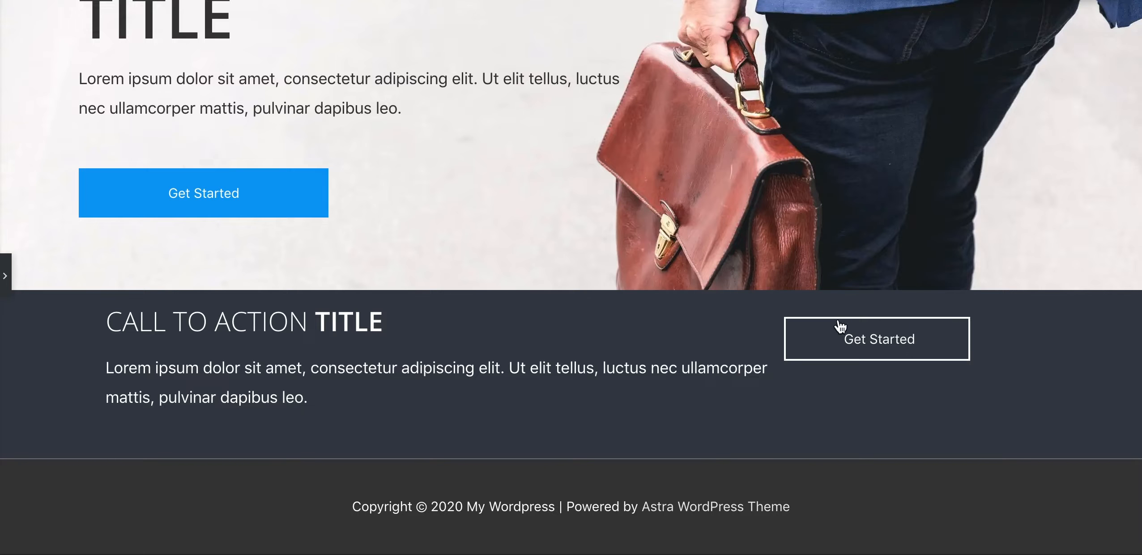
{"action": "left_click", "coordinate": [5, 275]}
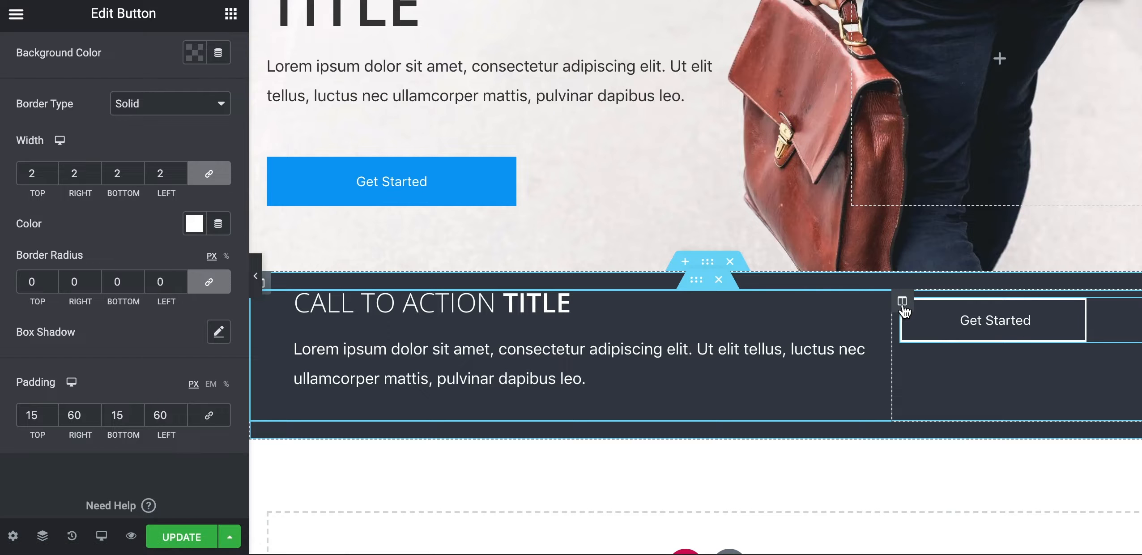
{"action": "left_click", "coordinate": [902, 303]}
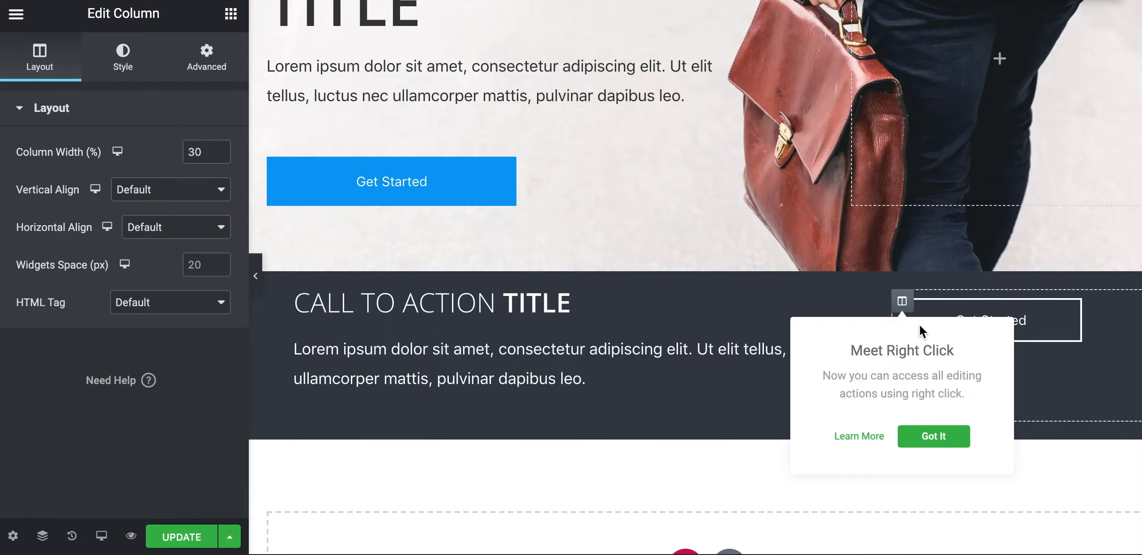
{"action": "left_click", "coordinate": [1098, 363]}
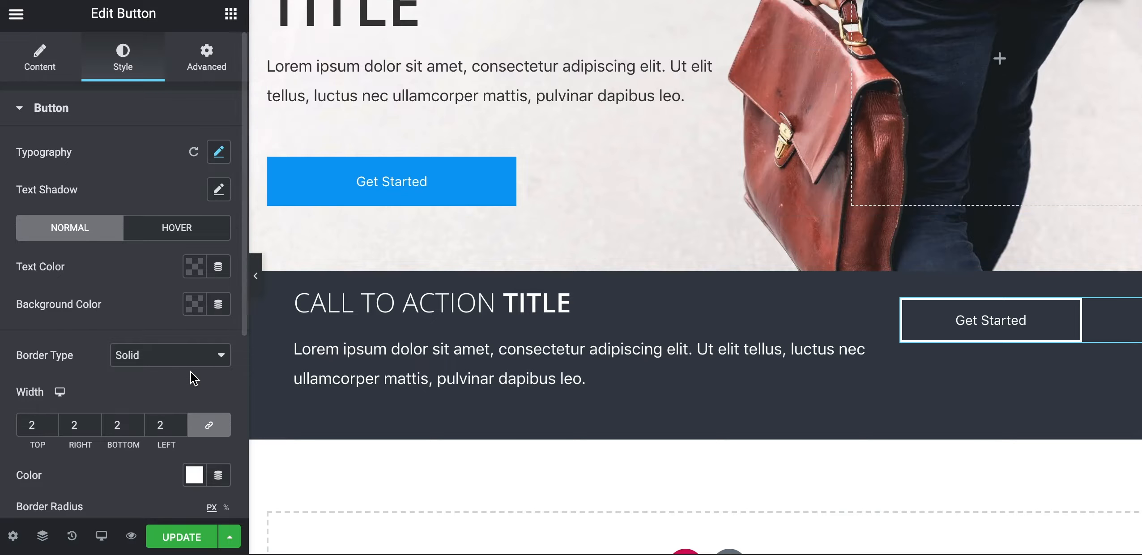
{"action": "scroll", "coordinate": [191, 380], "scroll_direction": "down", "scroll_amount": 6}
{"action": "scroll", "coordinate": [192, 379], "scroll_direction": "up", "scroll_amount": 5}
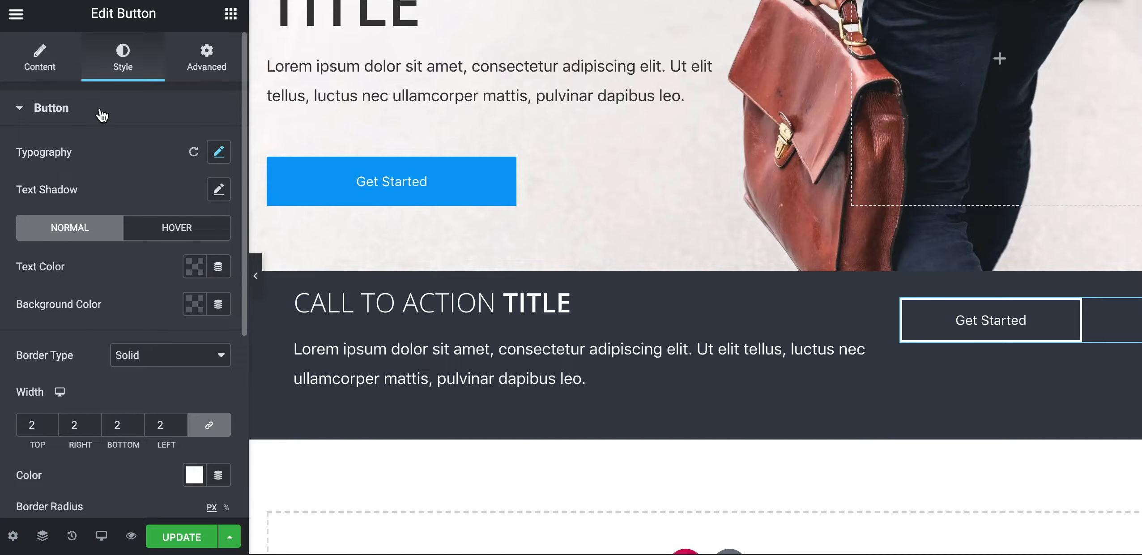
{"action": "left_click", "coordinate": [40, 67]}
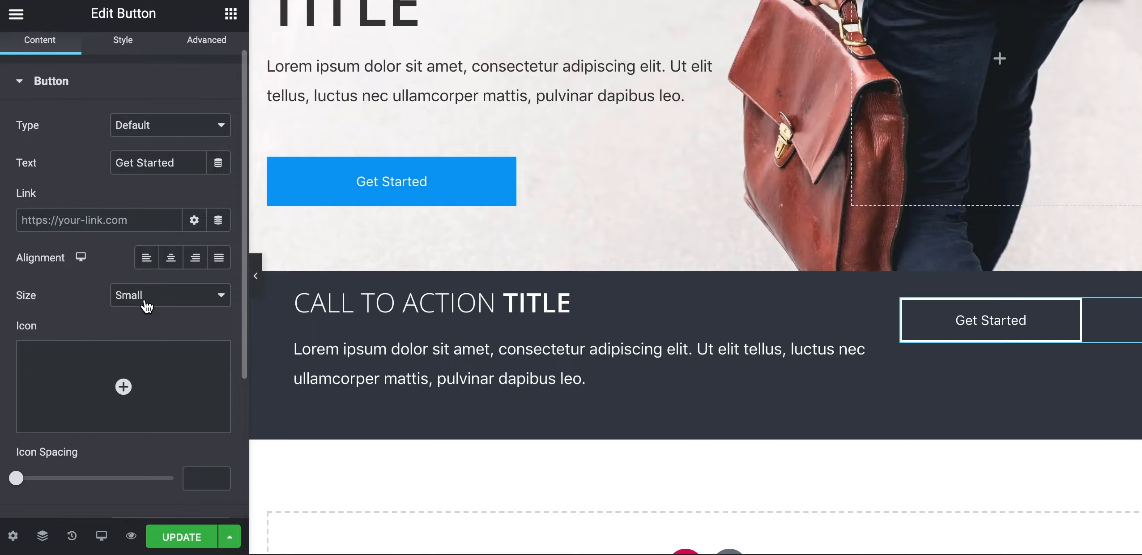
Right-align the call-to-action Get Started button, preview it, then inspect the column and button settings
{"action": "left_click", "coordinate": [195, 258]}
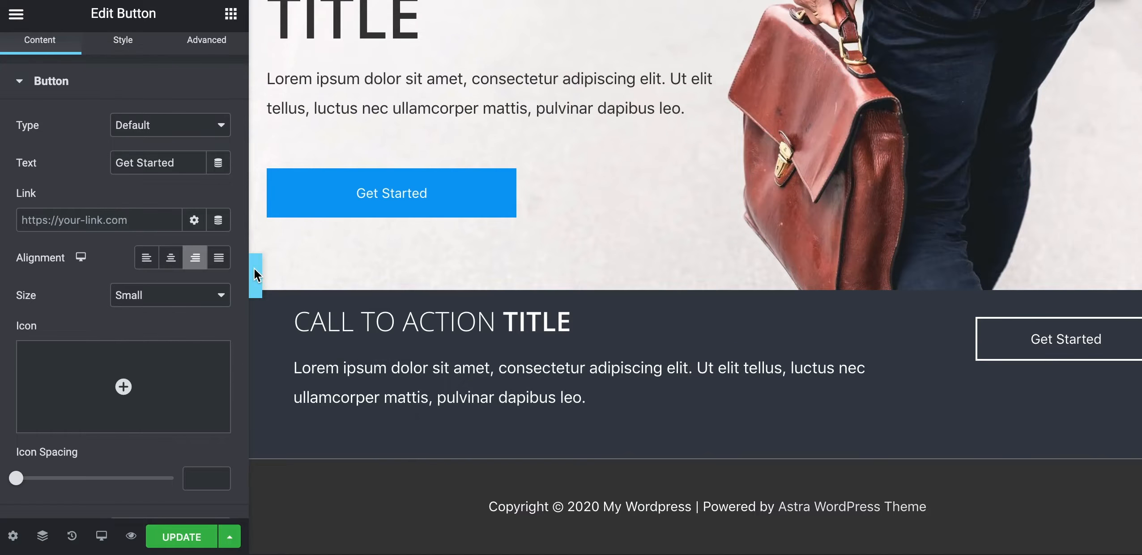
{"action": "left_click", "coordinate": [254, 269]}
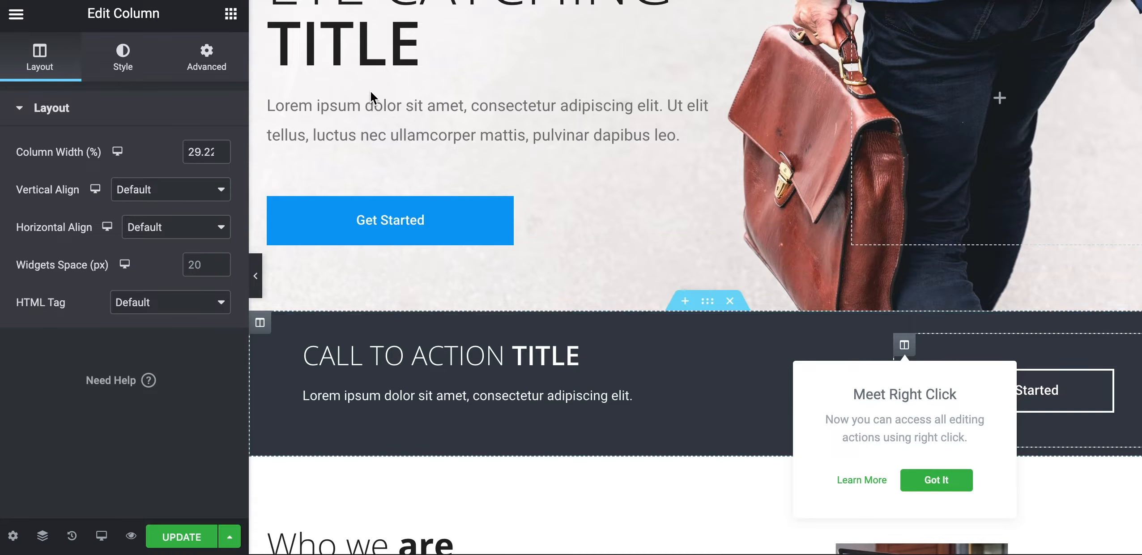
{"action": "left_click", "coordinate": [207, 57]}
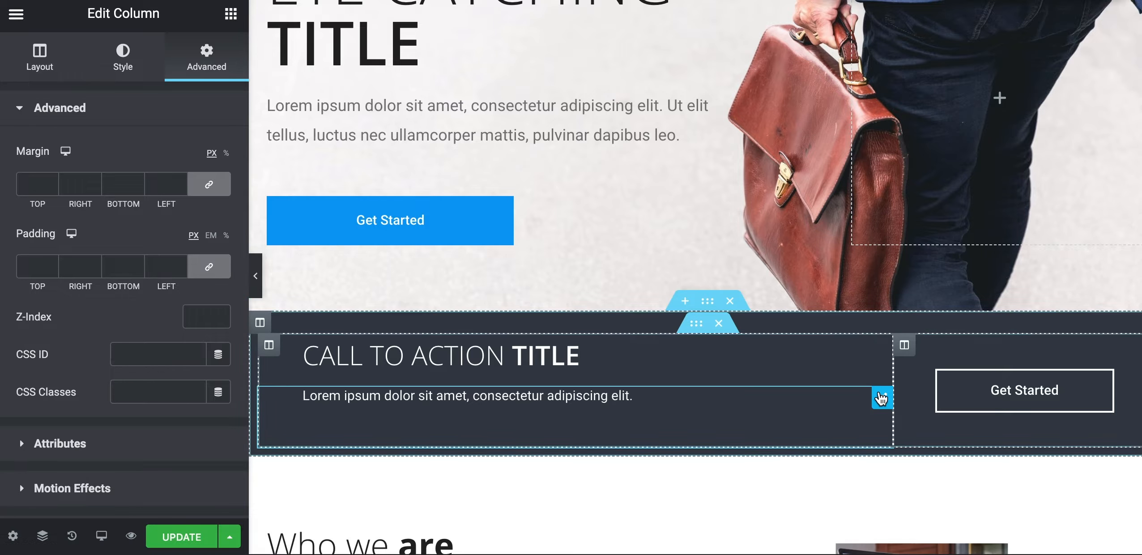
{"action": "left_click", "coordinate": [909, 349]}
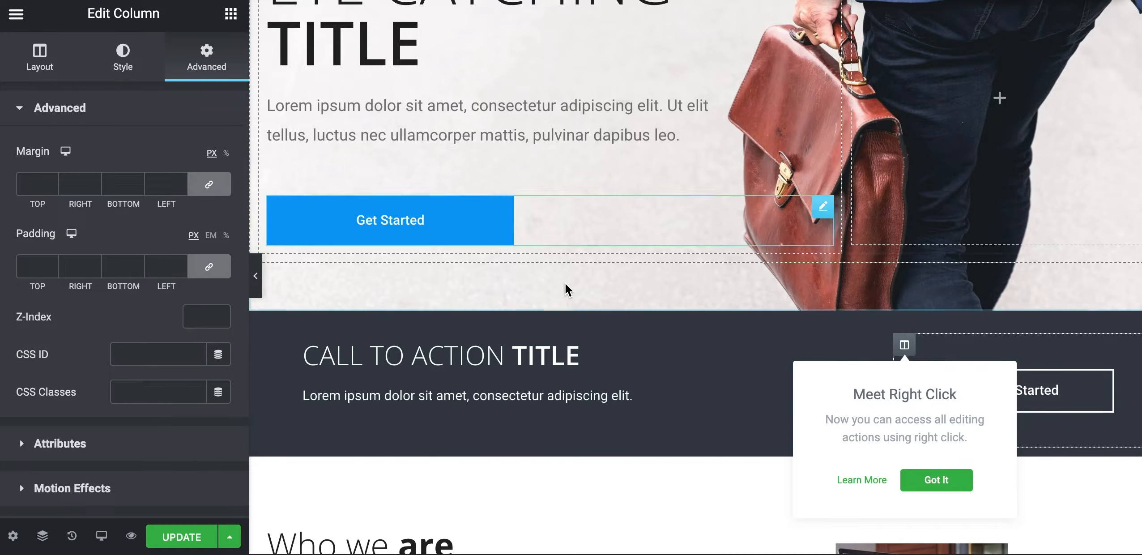
{"action": "left_click", "coordinate": [121, 58]}
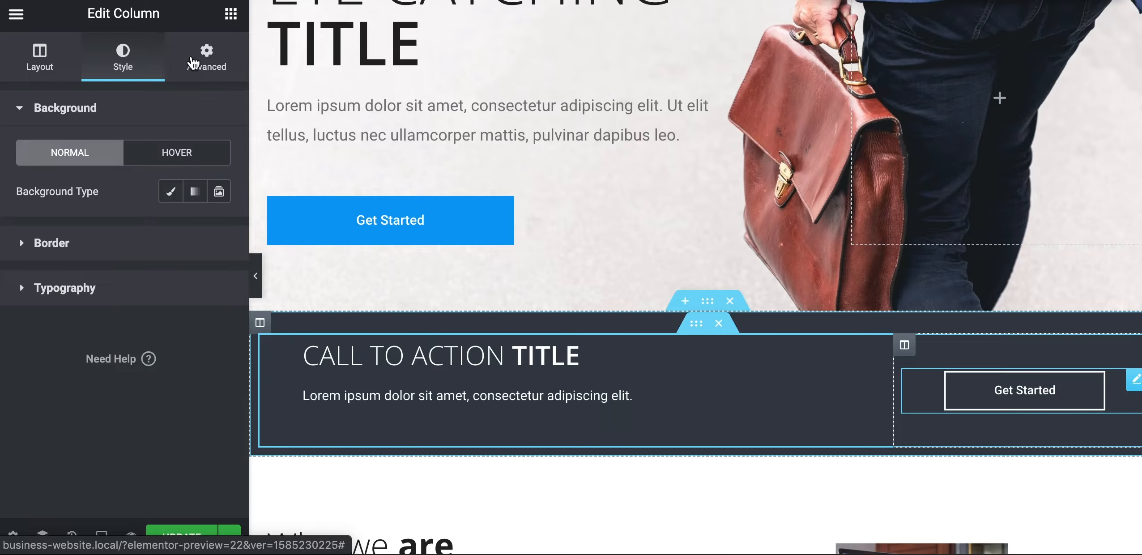
{"action": "left_click", "coordinate": [205, 67]}
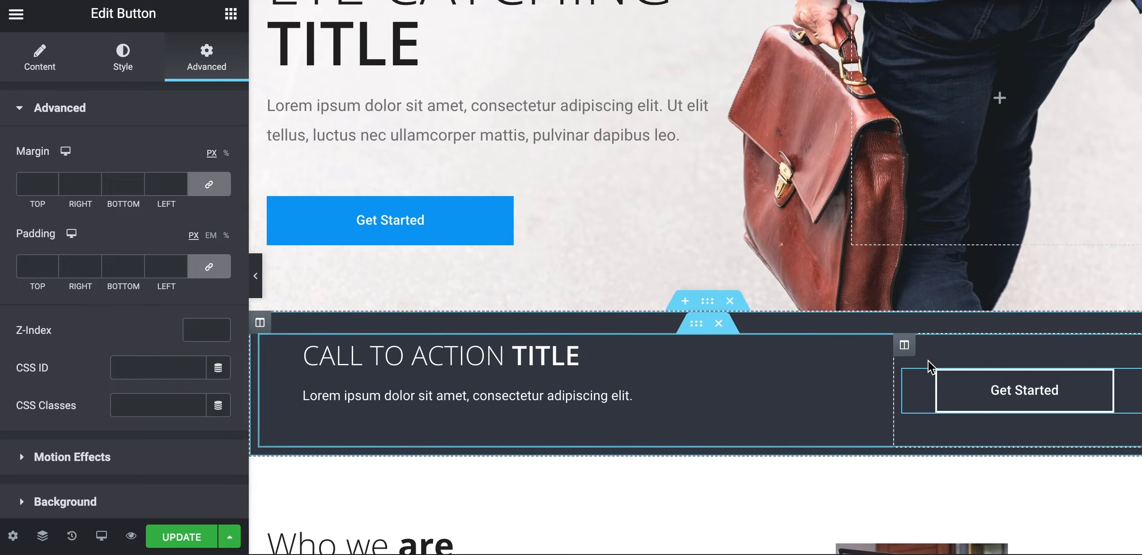
Select the call-to-action inner section and look over its Layout settings
{"action": "left_click", "coordinate": [696, 330]}
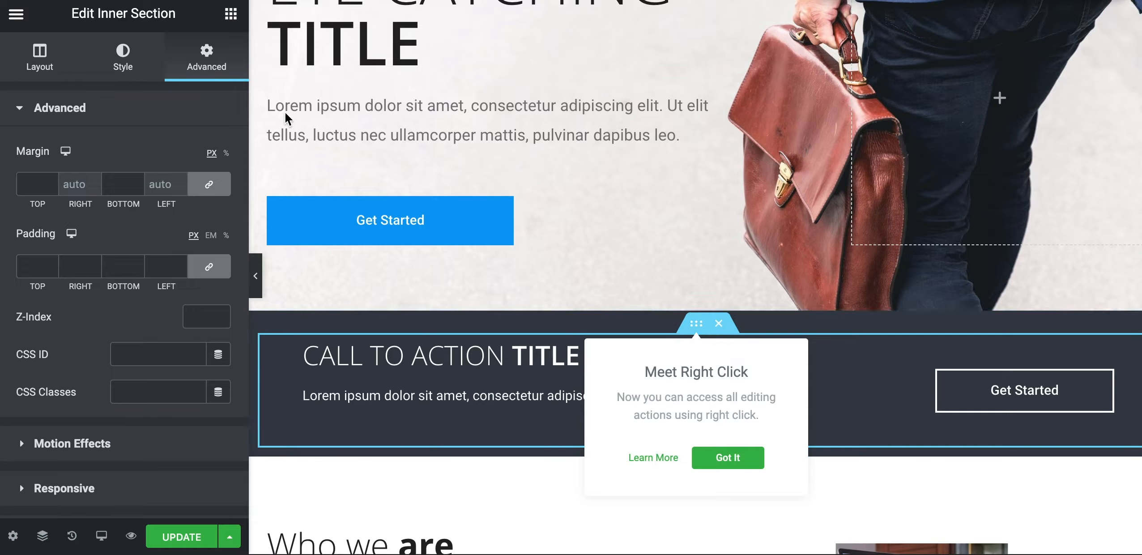
{"action": "left_click", "coordinate": [41, 61]}
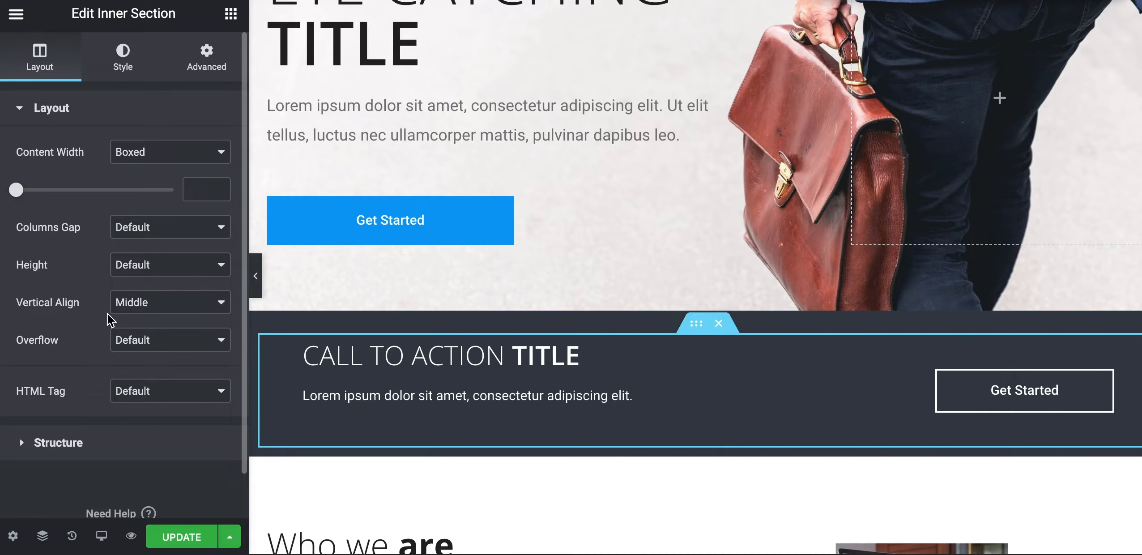
{"action": "left_click_drag", "start_coordinate": [82, 304], "coordinate": [51, 306]}
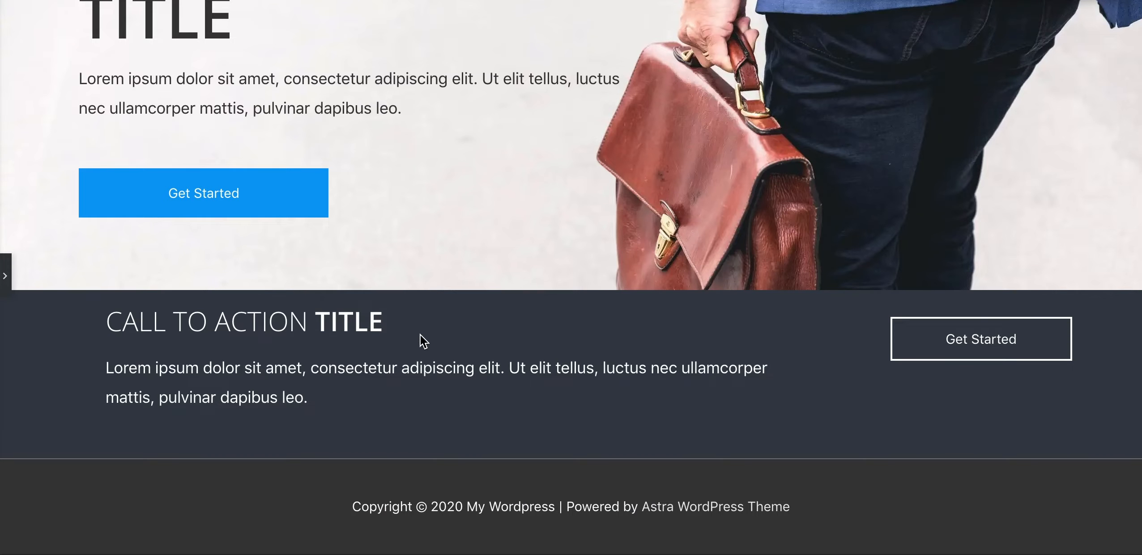
{"action": "left_click", "coordinate": [4, 294]}
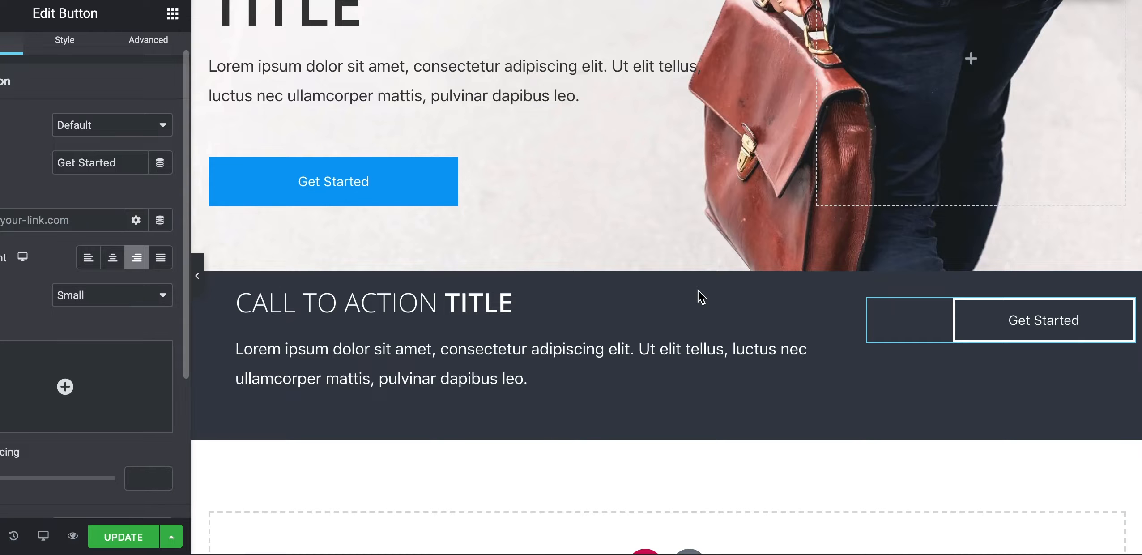
Set the inner section's Vertical Align to Middle and preview the centred call-to-action
{"action": "left_click", "coordinate": [696, 281]}
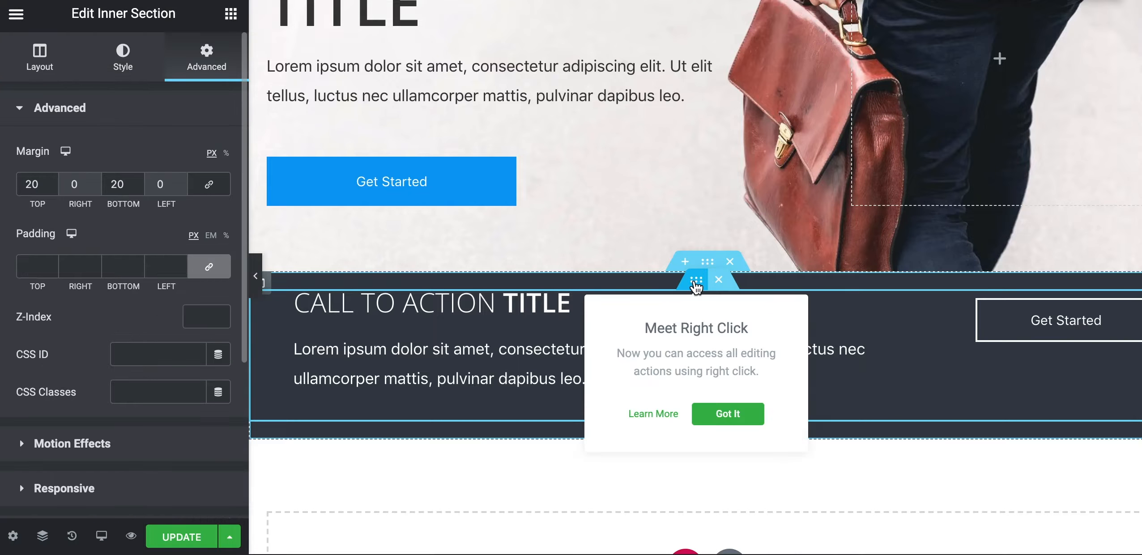
{"action": "left_click", "coordinate": [41, 67]}
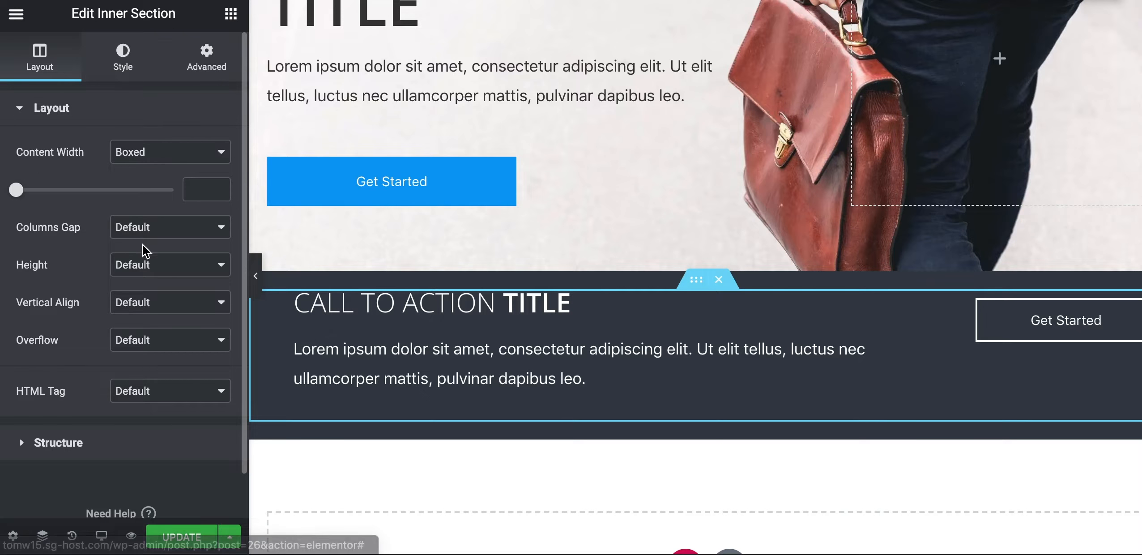
{"action": "left_click", "coordinate": [151, 303]}
{"action": "left_click", "coordinate": [153, 332]}
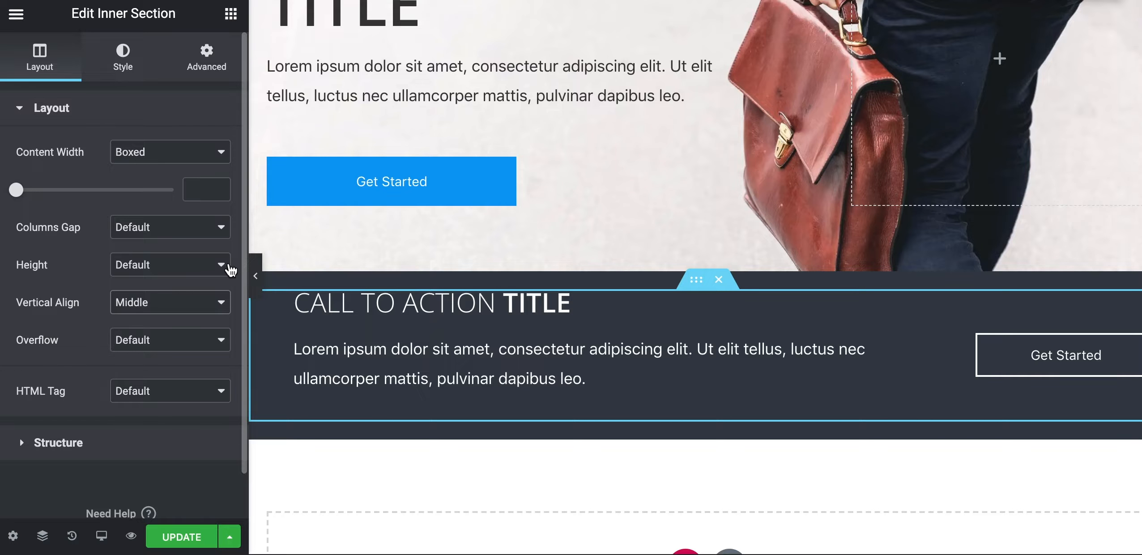
{"action": "left_click", "coordinate": [255, 272]}
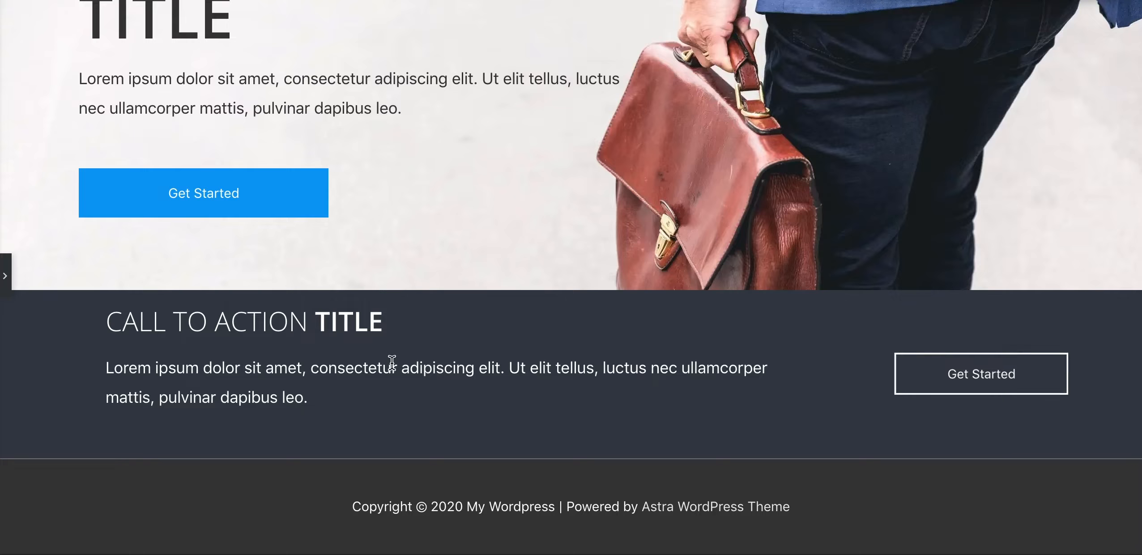
{"action": "left_click", "coordinate": [8, 304]}
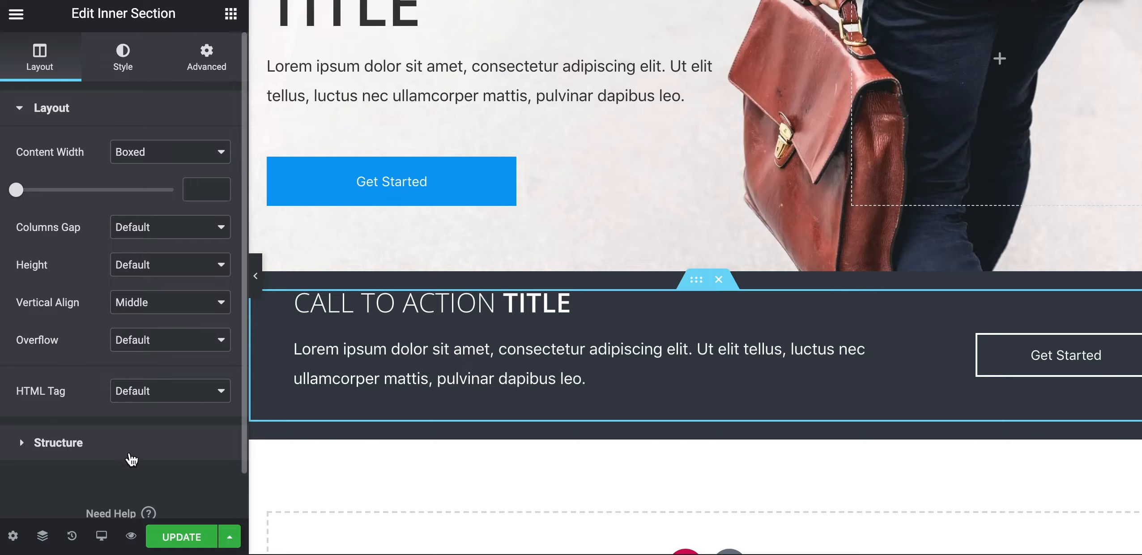
{"action": "left_click", "coordinate": [91, 523]}
Switch the editor preview to Mobile and scroll to the call-to-action section
{"action": "left_click", "coordinate": [85, 493]}
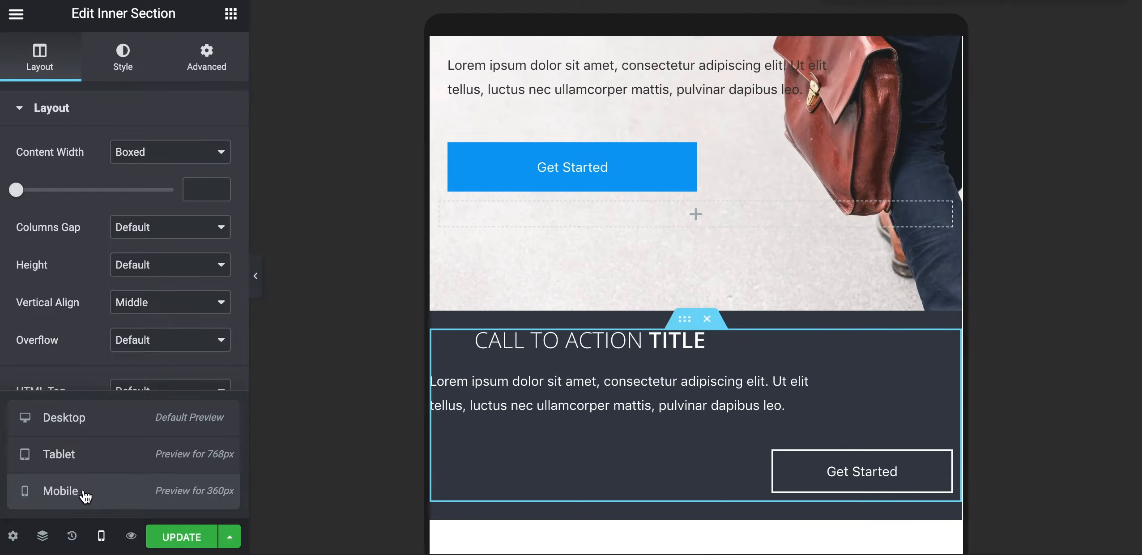
{"action": "scroll", "coordinate": [625, 374], "scroll_direction": "down", "scroll_amount": 2}
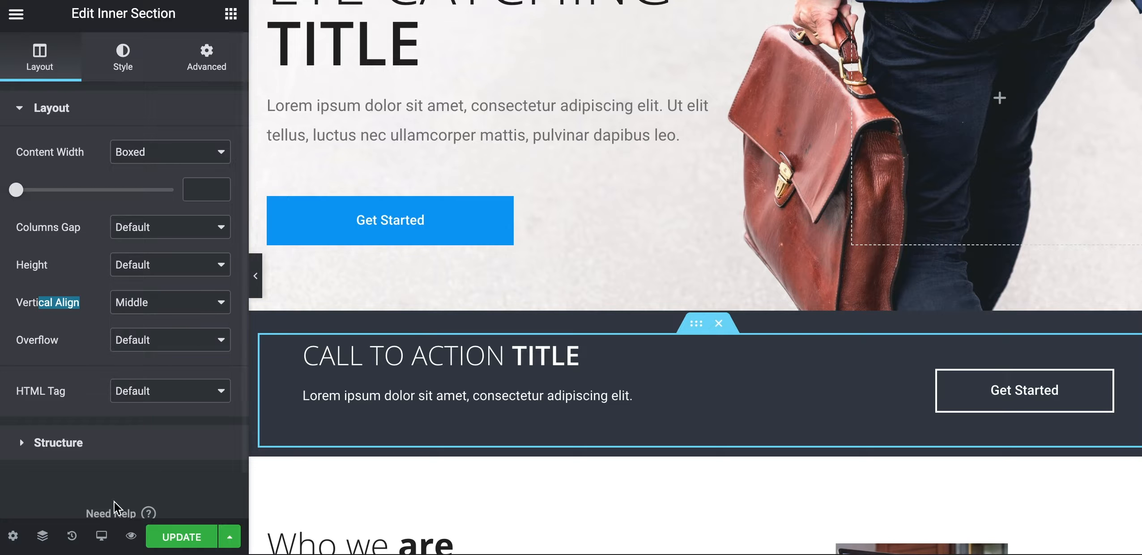
{"action": "left_click", "coordinate": [102, 536]}
{"action": "left_click", "coordinate": [84, 496]}
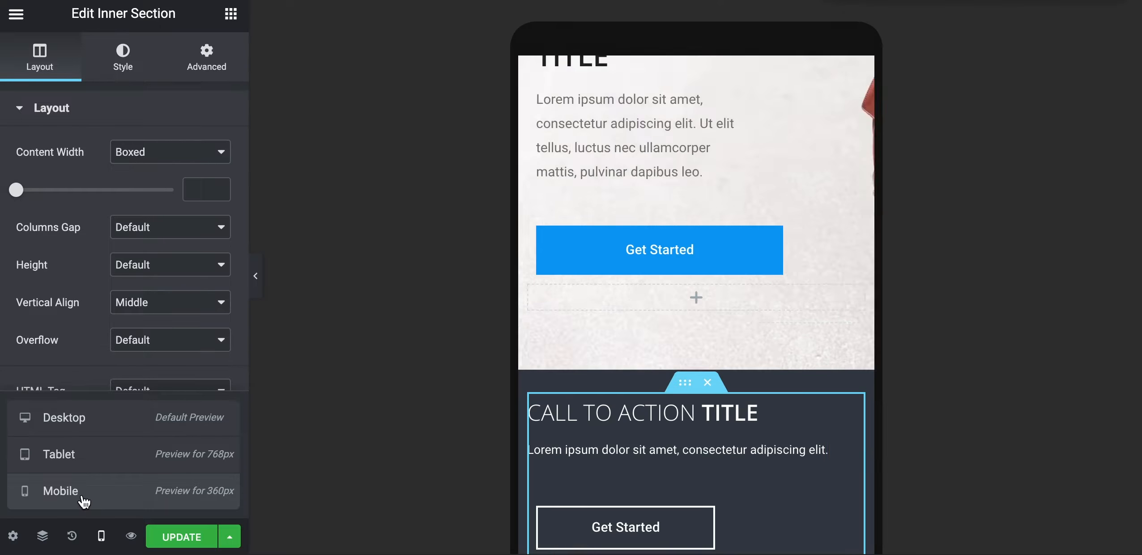
{"action": "scroll", "coordinate": [588, 361], "scroll_direction": "down", "scroll_amount": 2}
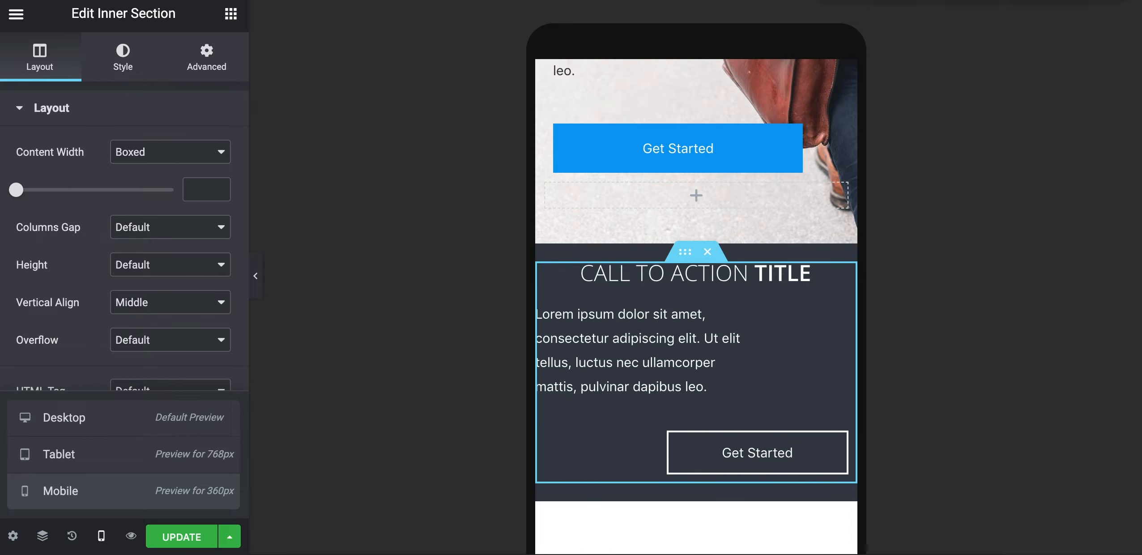
Left-align the call-to-action heading for mobile
{"action": "left_click", "coordinate": [640, 274]}
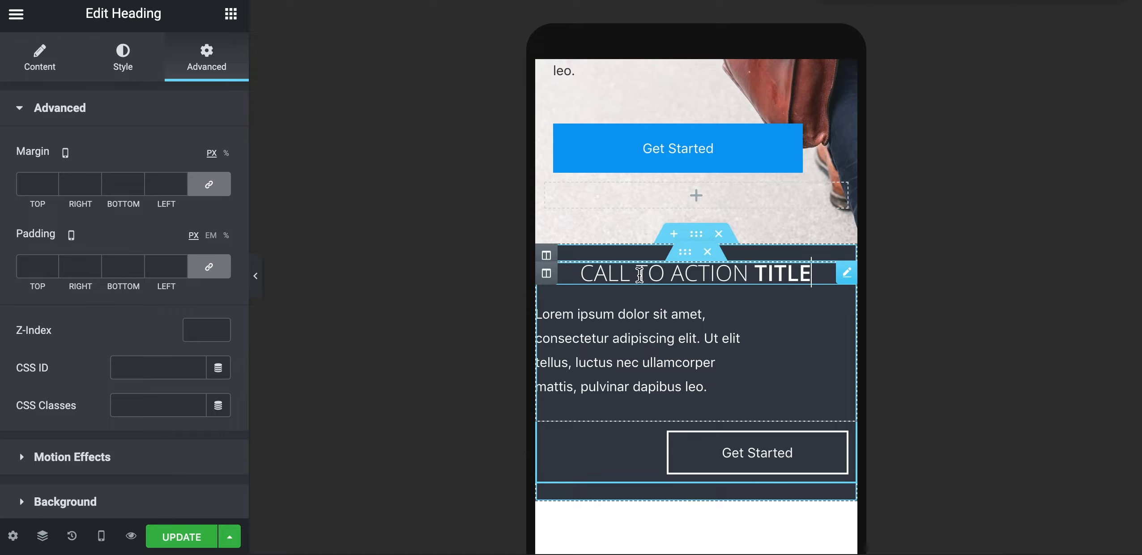
{"action": "left_click", "coordinate": [119, 65]}
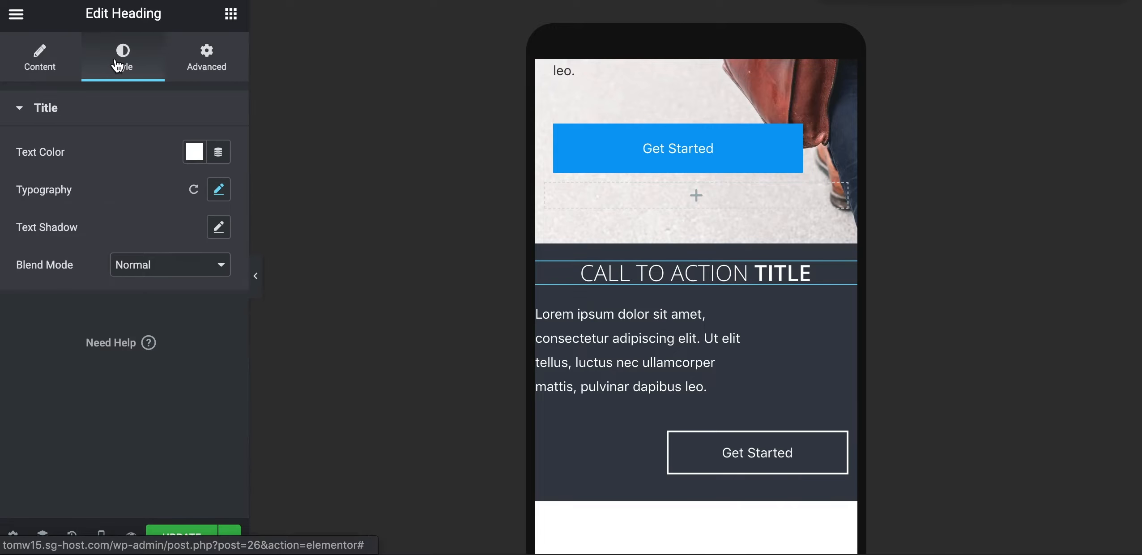
{"action": "left_click", "coordinate": [37, 72]}
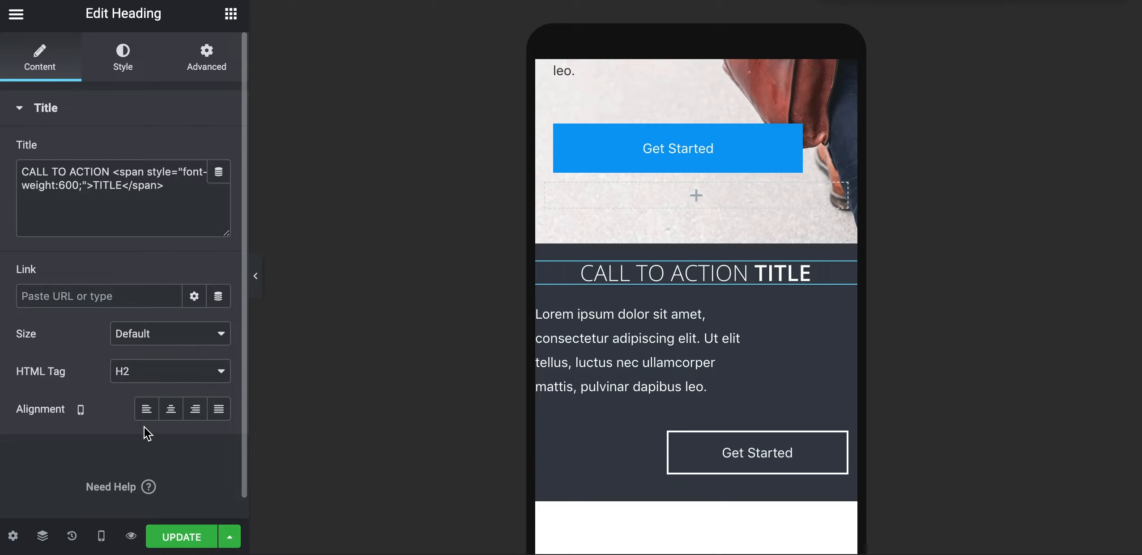
{"action": "left_click", "coordinate": [146, 409]}
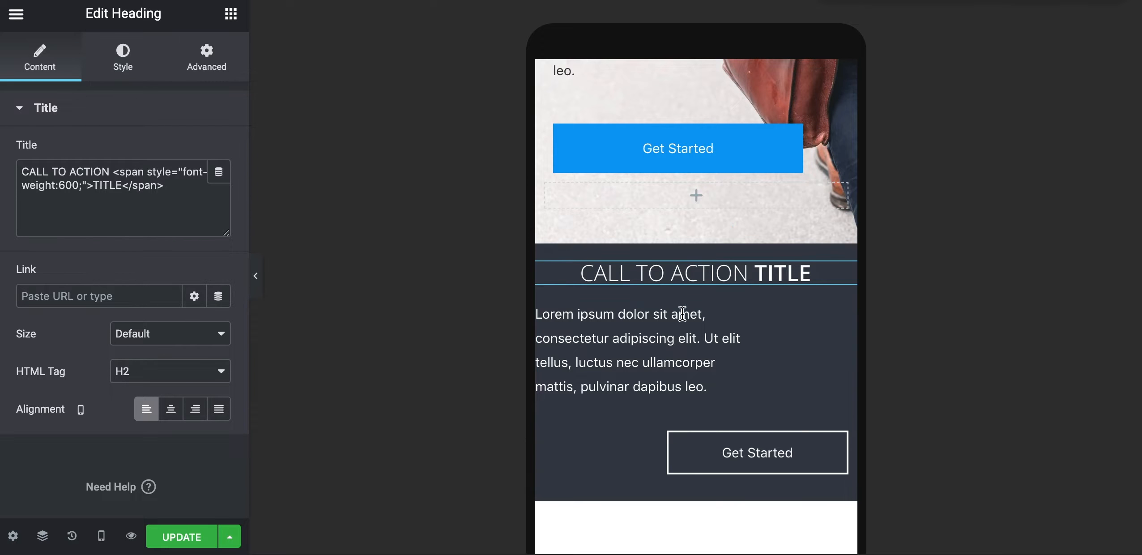
Edit the heading's mobile padding, unlinking the sides to adjust the left value
{"action": "left_click", "coordinate": [209, 63]}
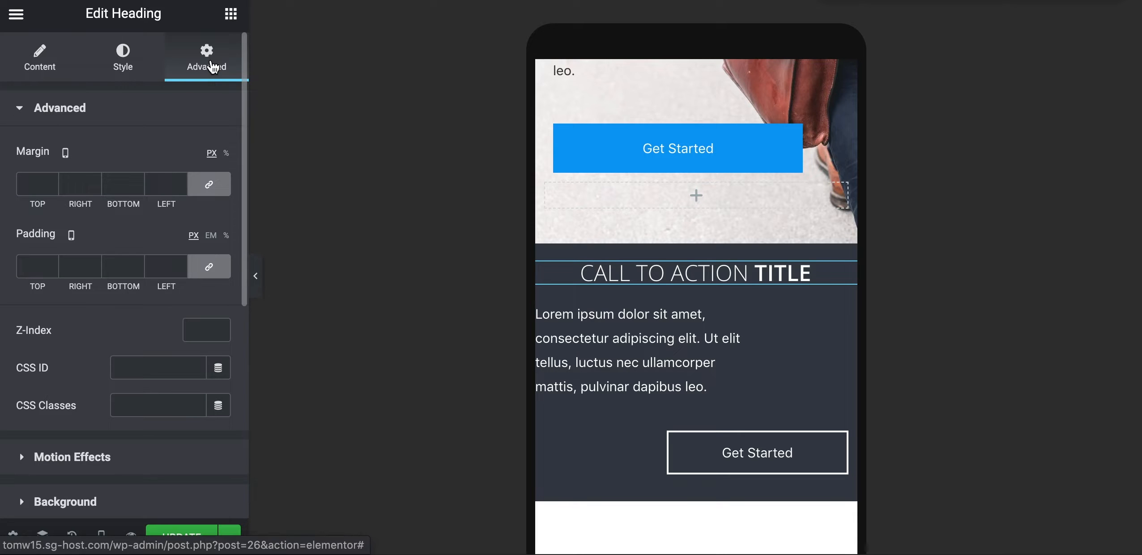
{"action": "left_click", "coordinate": [83, 265]}
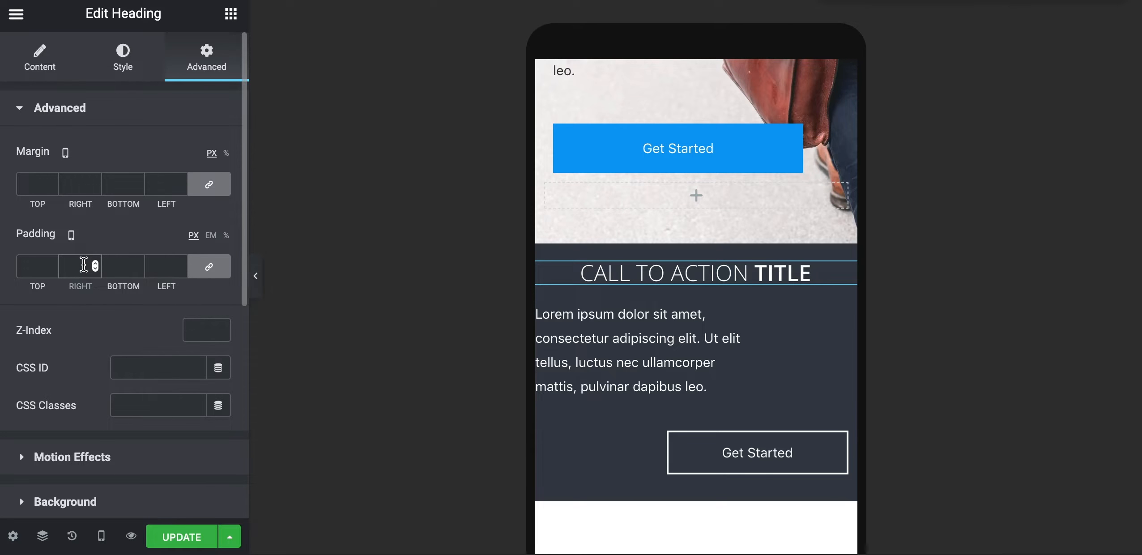
{"action": "left_click", "coordinate": [172, 266]}
{"action": "type", "text": "0"}
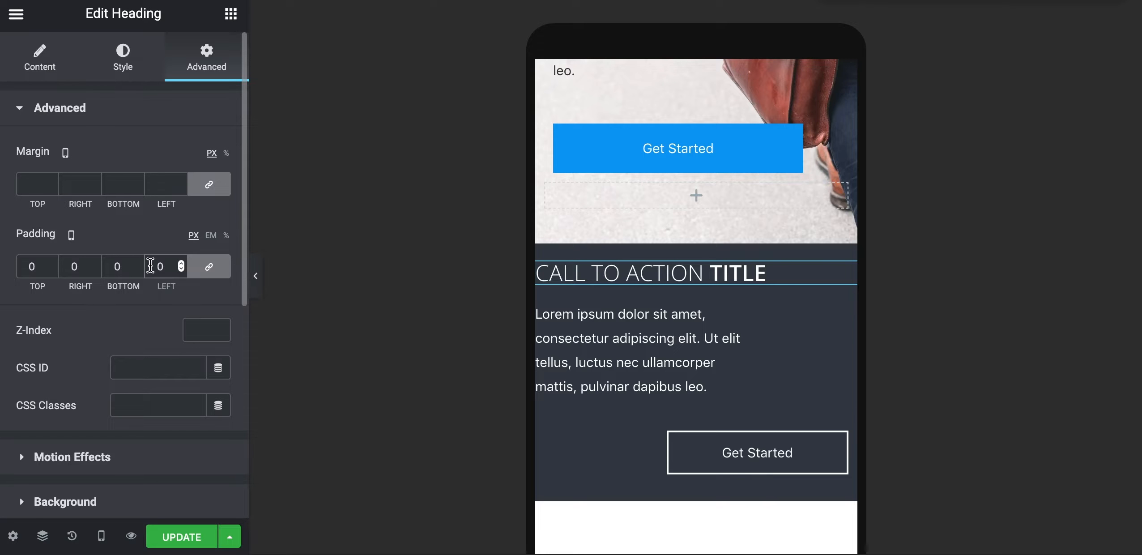
{"action": "key", "text": "BackSpace"}
{"action": "type", "text": "10"}
{"action": "key", "text": "BackSpace"}
{"action": "key", "text": "BackSpace"}
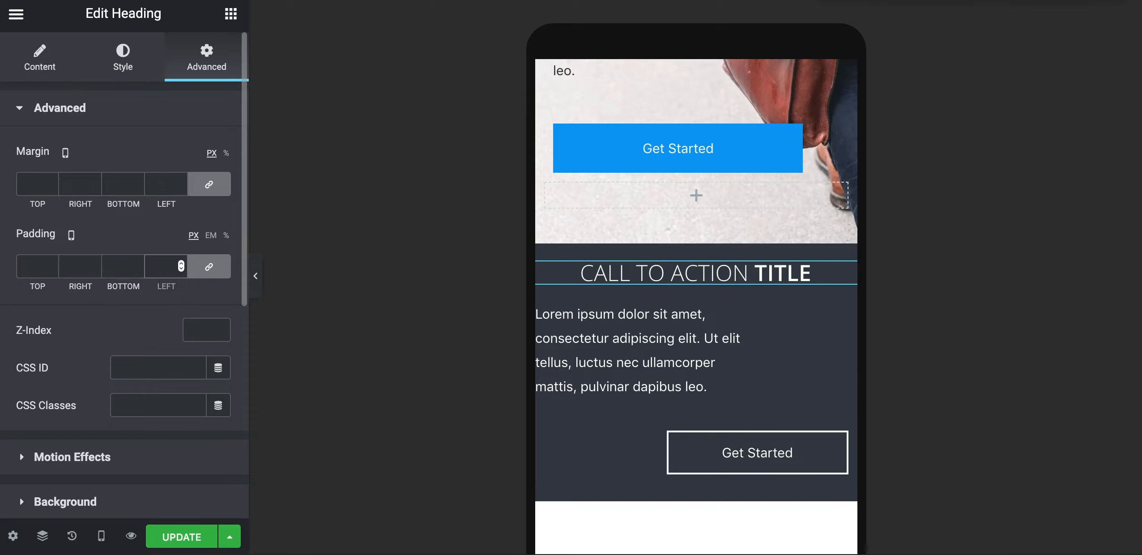
{"action": "left_click", "coordinate": [209, 266]}
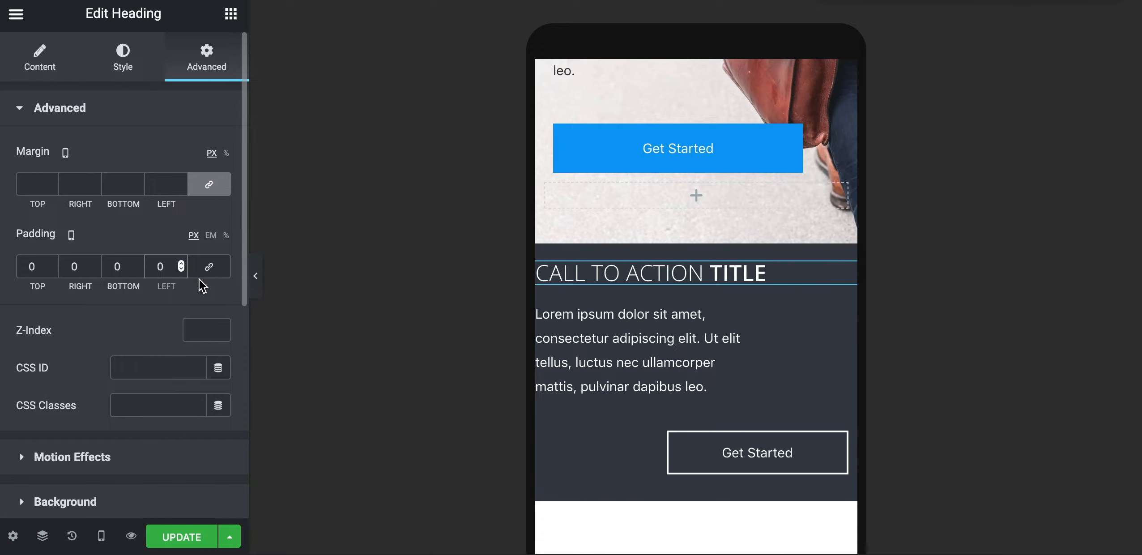
{"action": "type", "text": "13"}
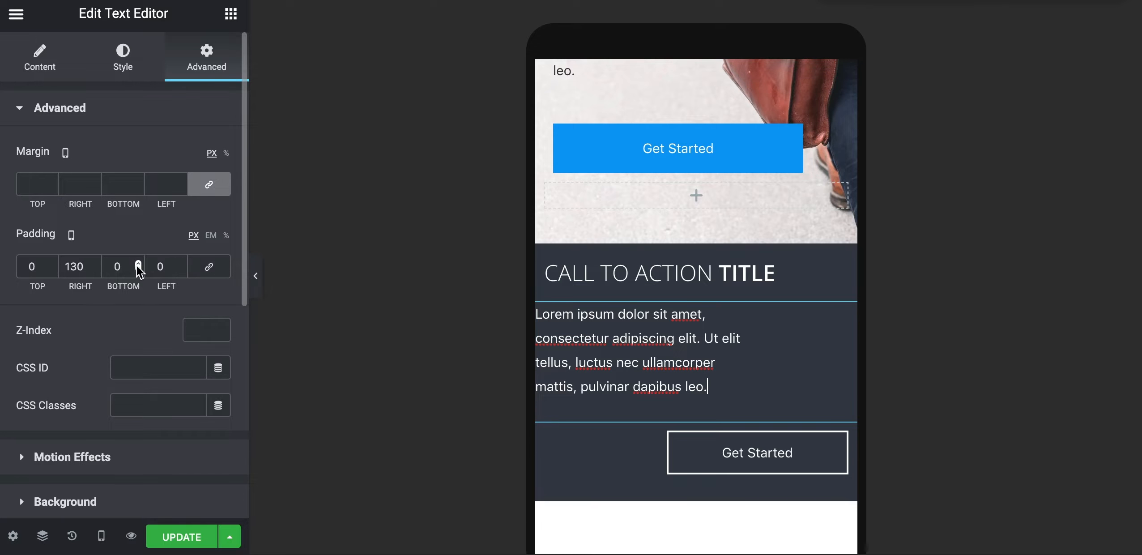
Give the call-to-action paragraph 10 px left and right padding in mobile view
{"action": "left_click", "coordinate": [155, 266]}
{"action": "type", "text": "1"}
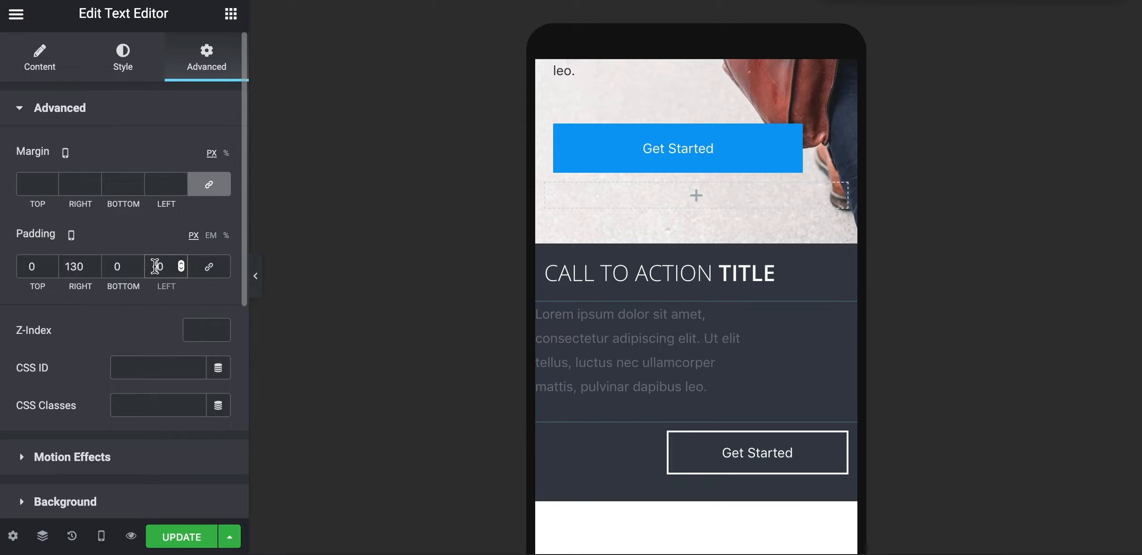
{"action": "left_click", "coordinate": [78, 273]}
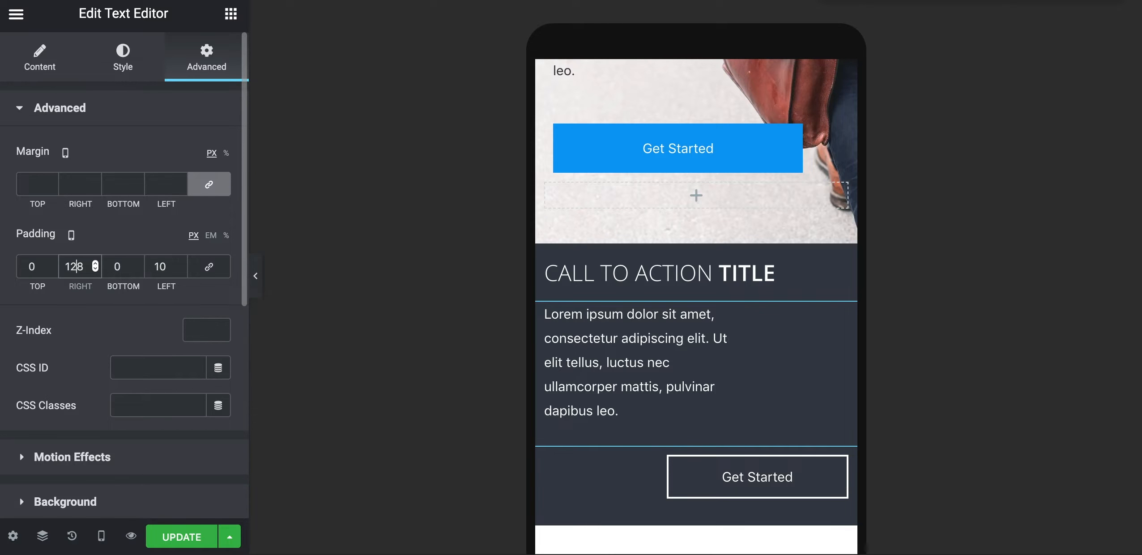
{"action": "key", "text": "BackSpace"}
{"action": "key", "text": "Delete"}
{"action": "type", "text": "0"}
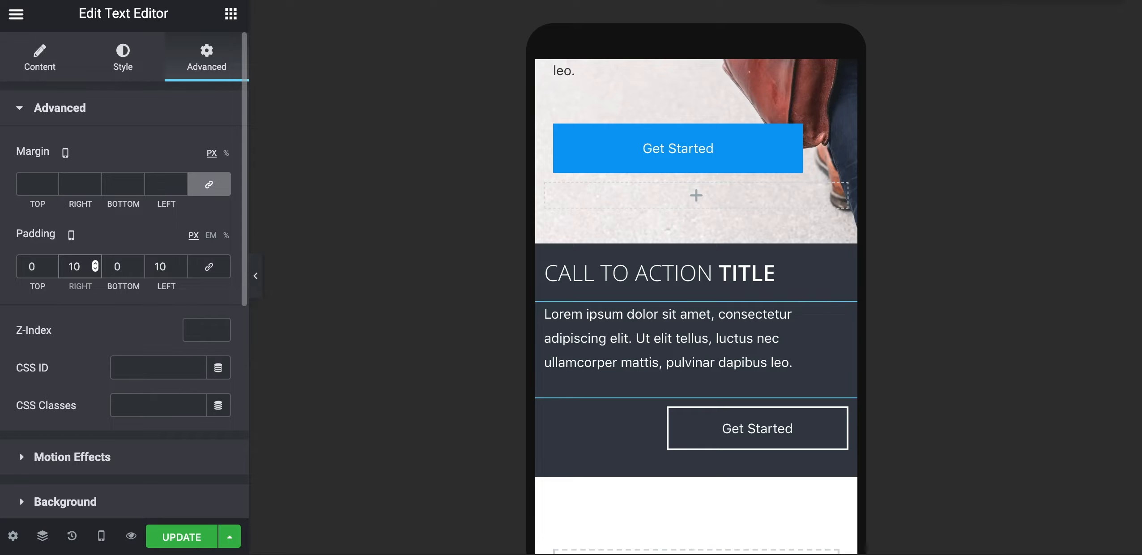
{"action": "key", "text": "BackSpace"}
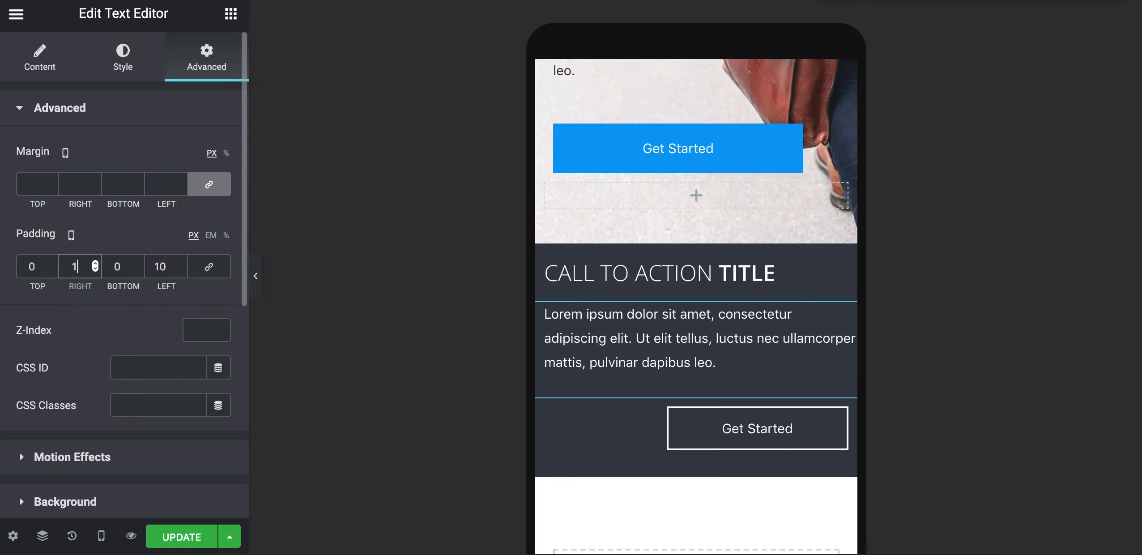
{"action": "type", "text": "010"}
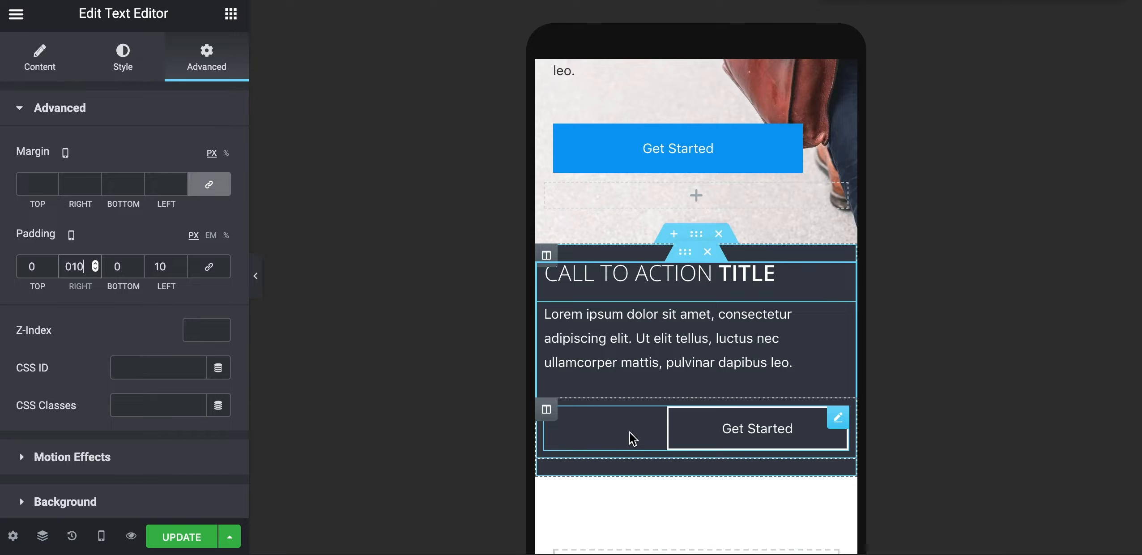
Left-align the Get Started button and cut the paragraph to one Lorem ipsum sentence
{"action": "left_click", "coordinate": [611, 425]}
{"action": "left_click", "coordinate": [146, 285]}
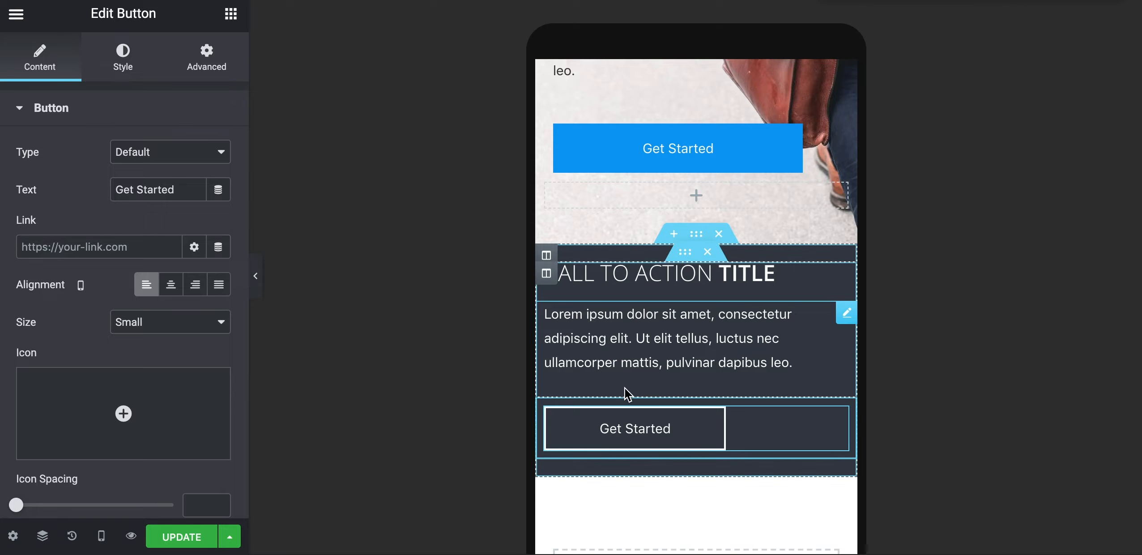
{"action": "left_click", "coordinate": [625, 347]}
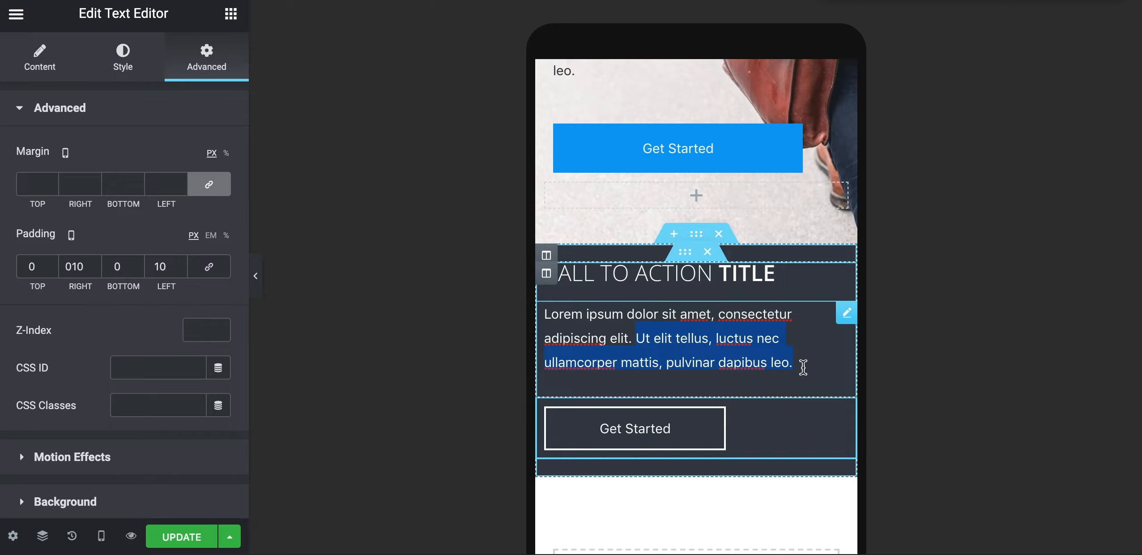
{"action": "key", "text": "BackSpace"}
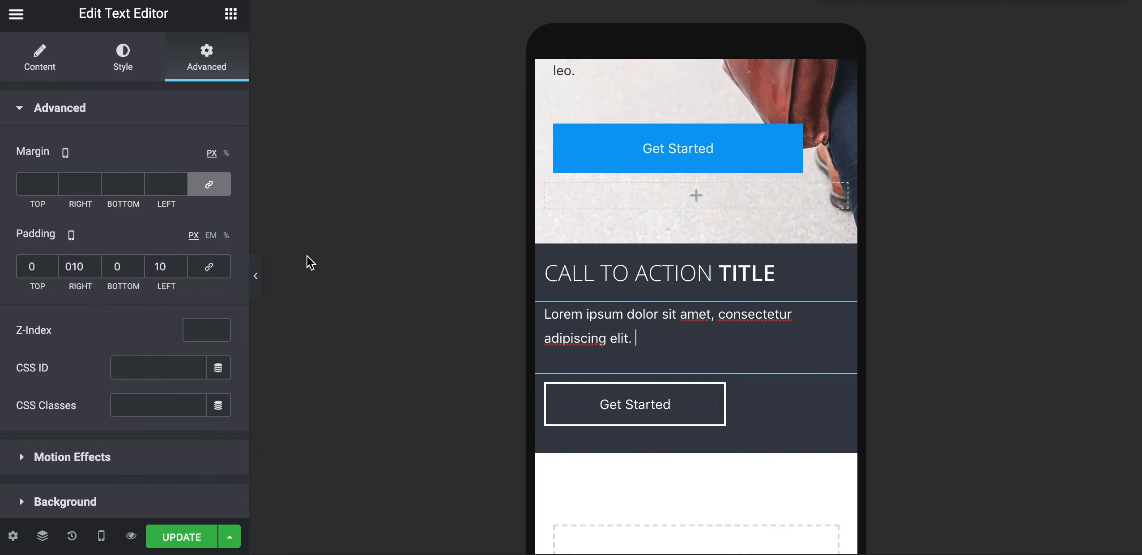
{"action": "scroll", "coordinate": [546, 396], "scroll_direction": "up", "scroll_amount": 4}
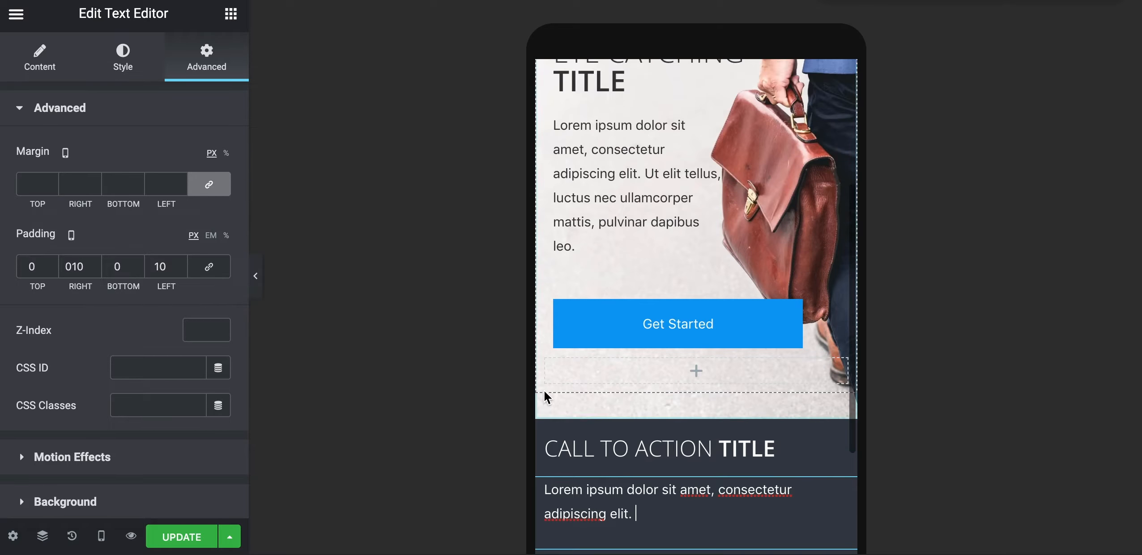
Switch to the desktop preview and delete the extra space before 'are' in the Who we are heading
{"action": "scroll", "coordinate": [546, 396], "scroll_direction": "down", "scroll_amount": 6}
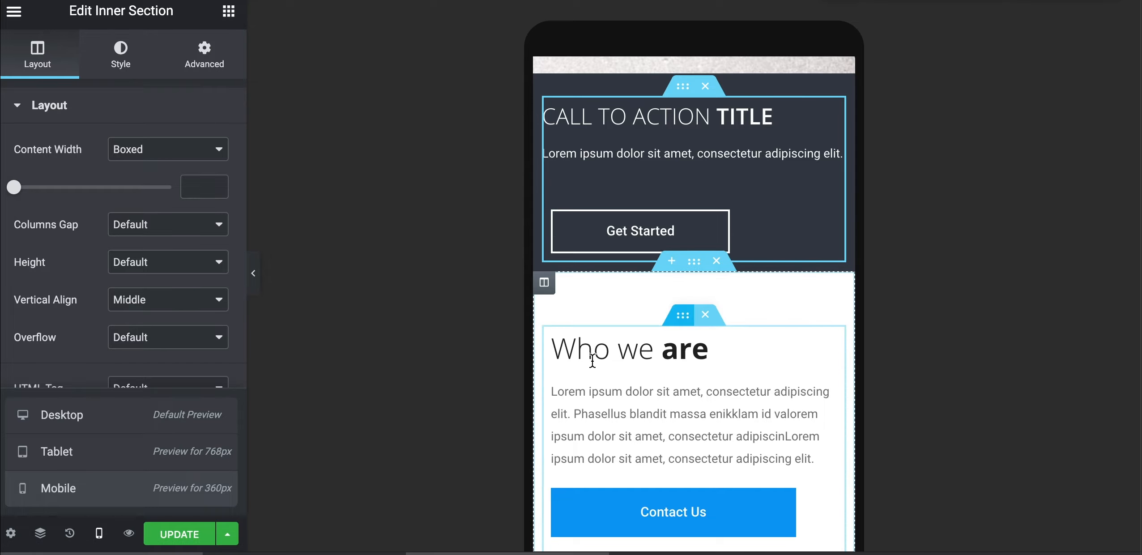
{"action": "left_click", "coordinate": [100, 535]}
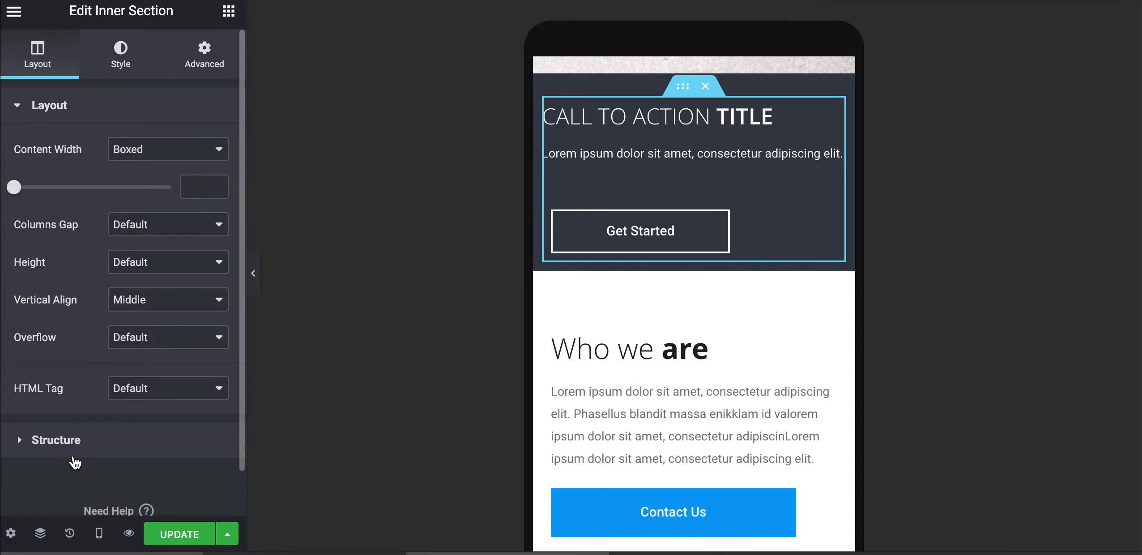
{"action": "left_click", "coordinate": [98, 533]}
{"action": "left_click", "coordinate": [82, 423]}
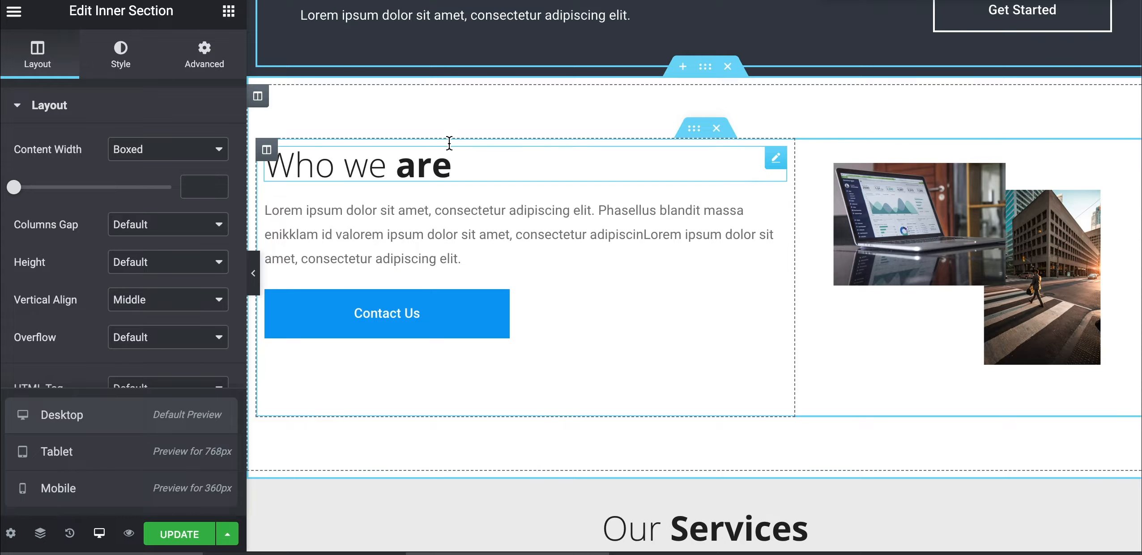
{"action": "scroll", "coordinate": [384, 269], "scroll_direction": "up", "scroll_amount": 1}
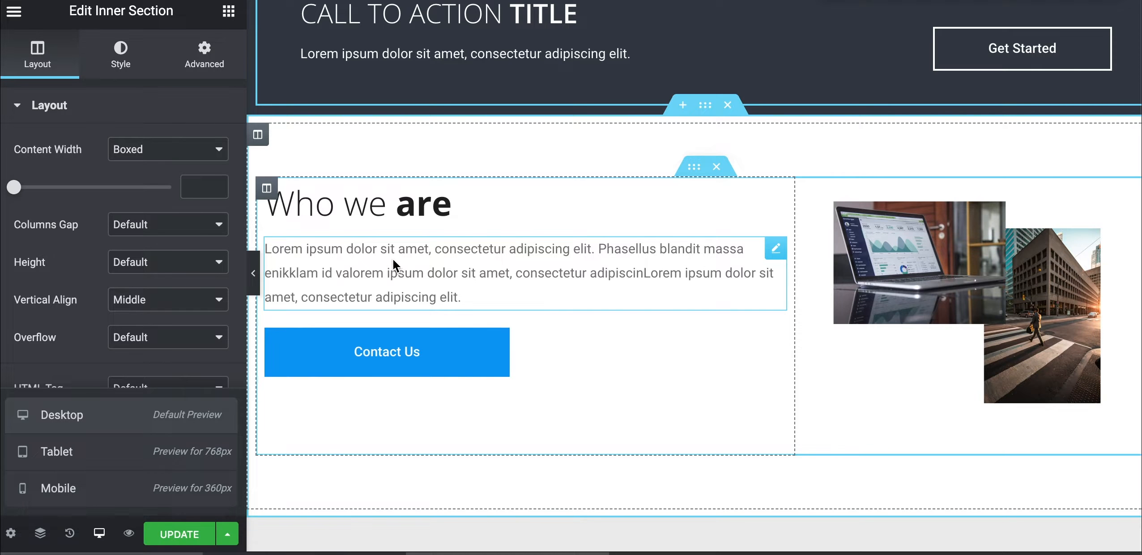
{"action": "scroll", "coordinate": [392, 214], "scroll_direction": "up", "scroll_amount": 1}
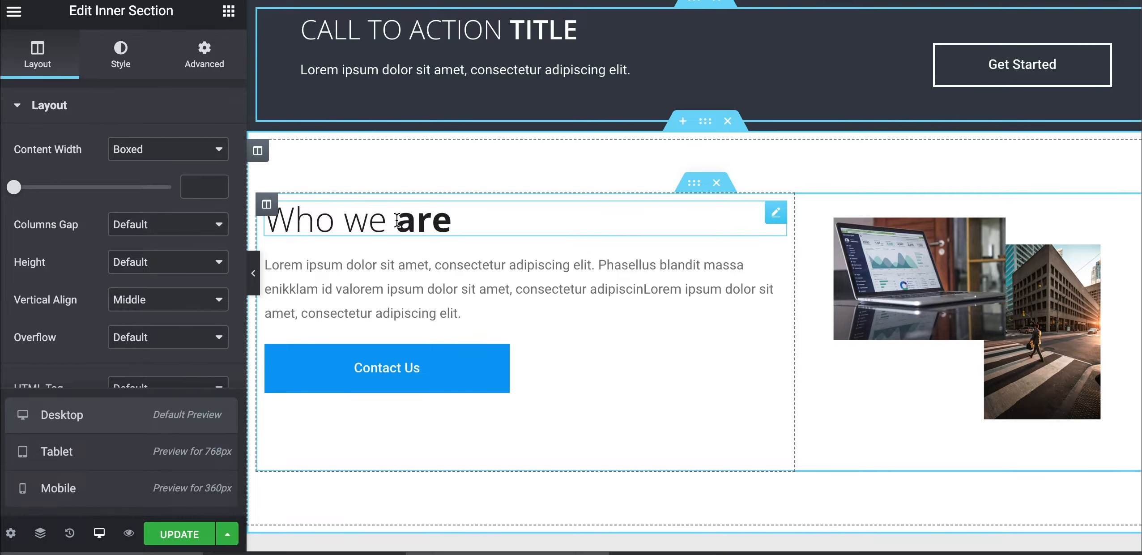
{"action": "double_click", "coordinate": [408, 220]}
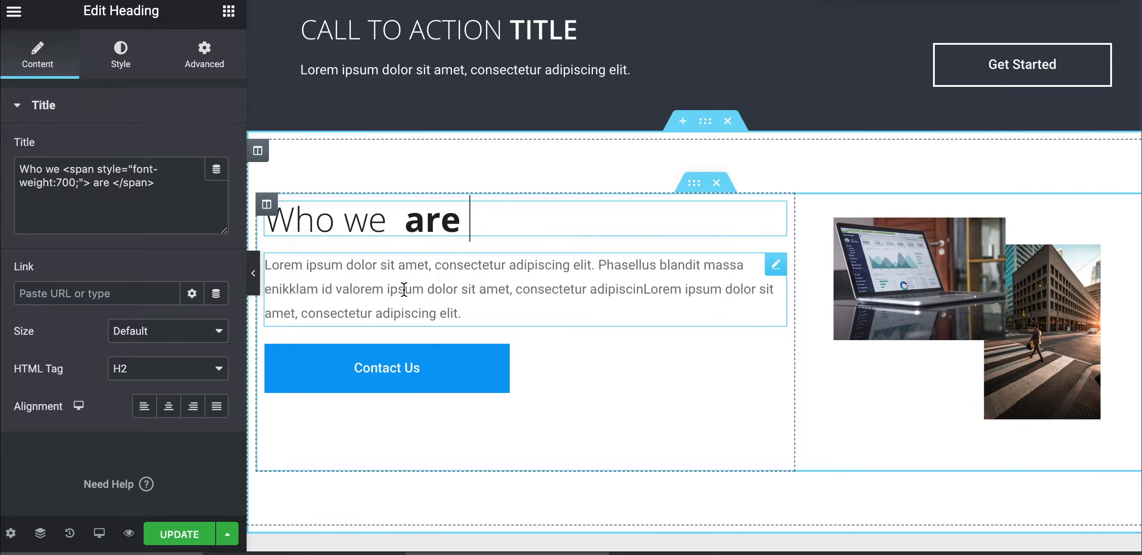
{"action": "key", "text": "BackSpace"}
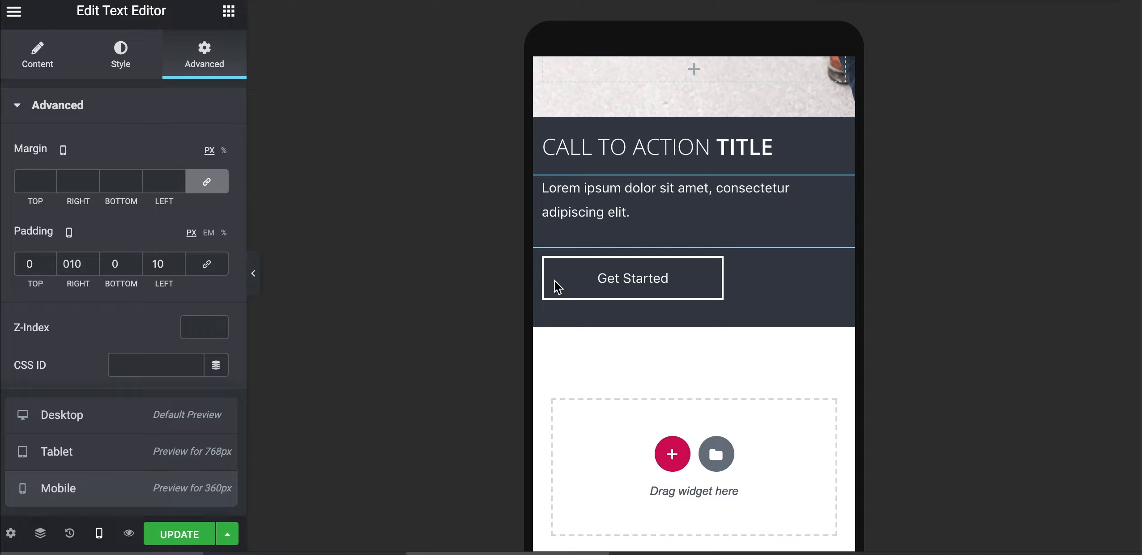
Set the preview back to Desktop and show Elementor's widget list
{"action": "left_click", "coordinate": [98, 530]}
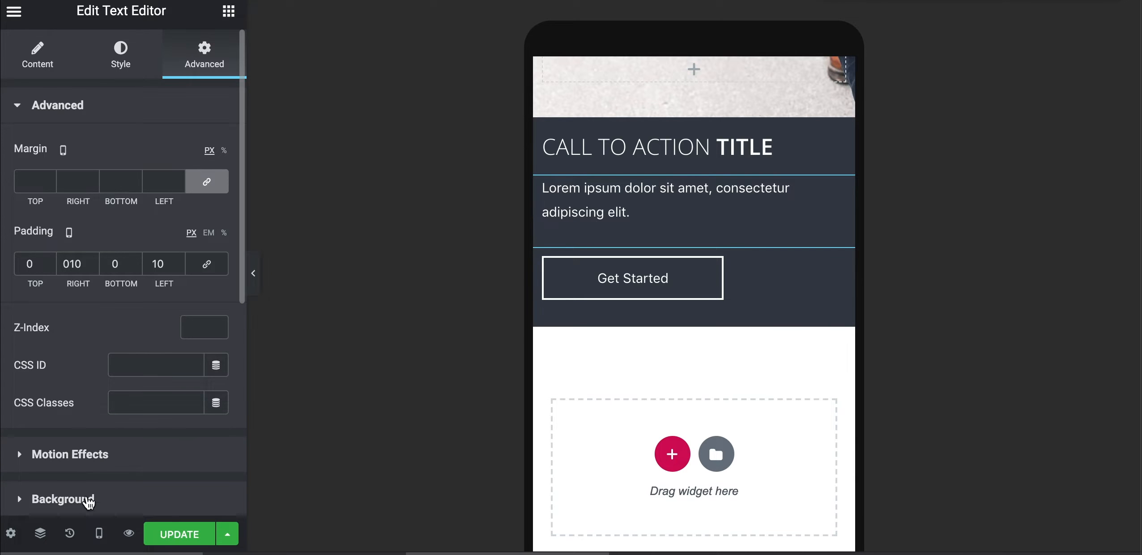
{"action": "left_click", "coordinate": [99, 532]}
{"action": "left_click", "coordinate": [85, 416]}
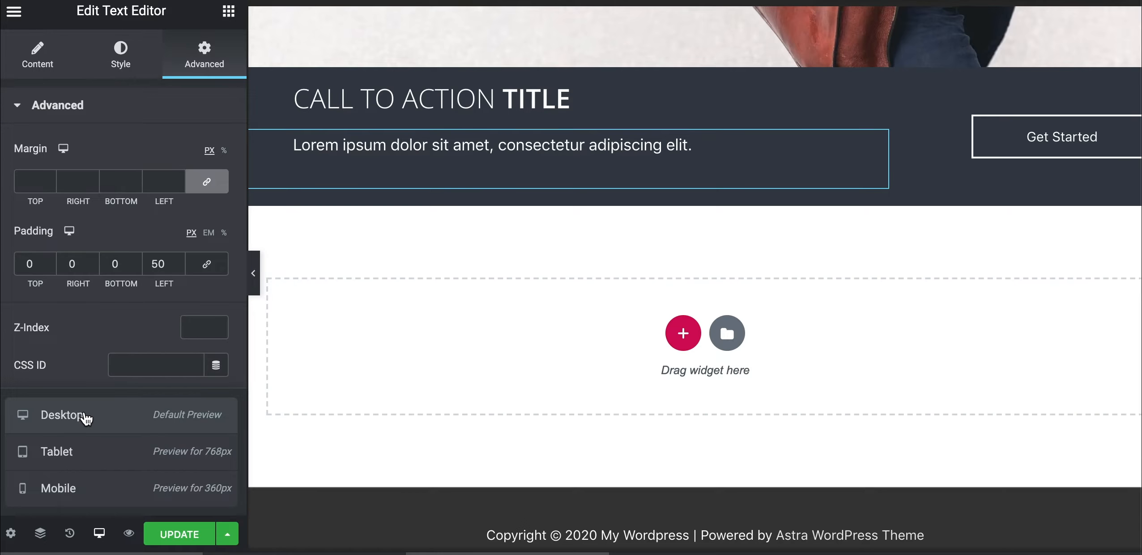
{"action": "left_click", "coordinate": [229, 11]}
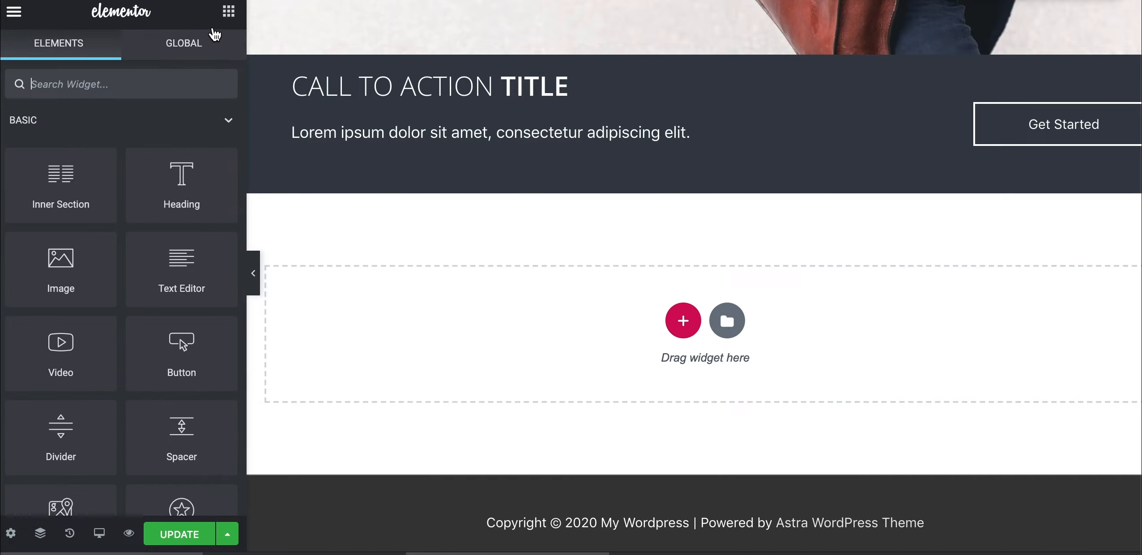
Drop an Inner Section below the call-to-action and open its layout Height options
{"action": "left_click_drag", "start_coordinate": [65, 174], "coordinate": [463, 315]}
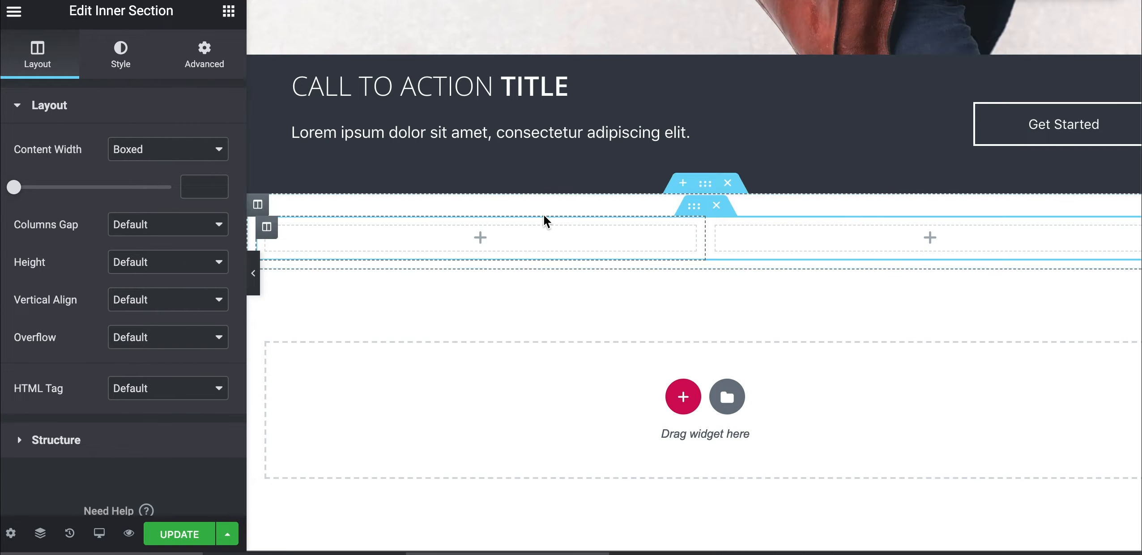
{"action": "left_click", "coordinate": [705, 185]}
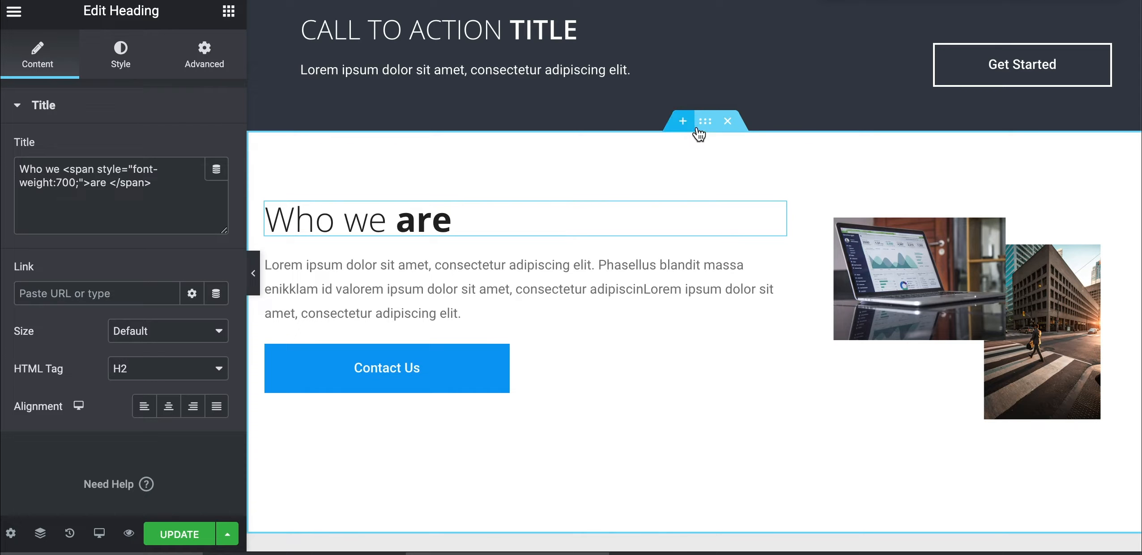
{"action": "left_click", "coordinate": [705, 123]}
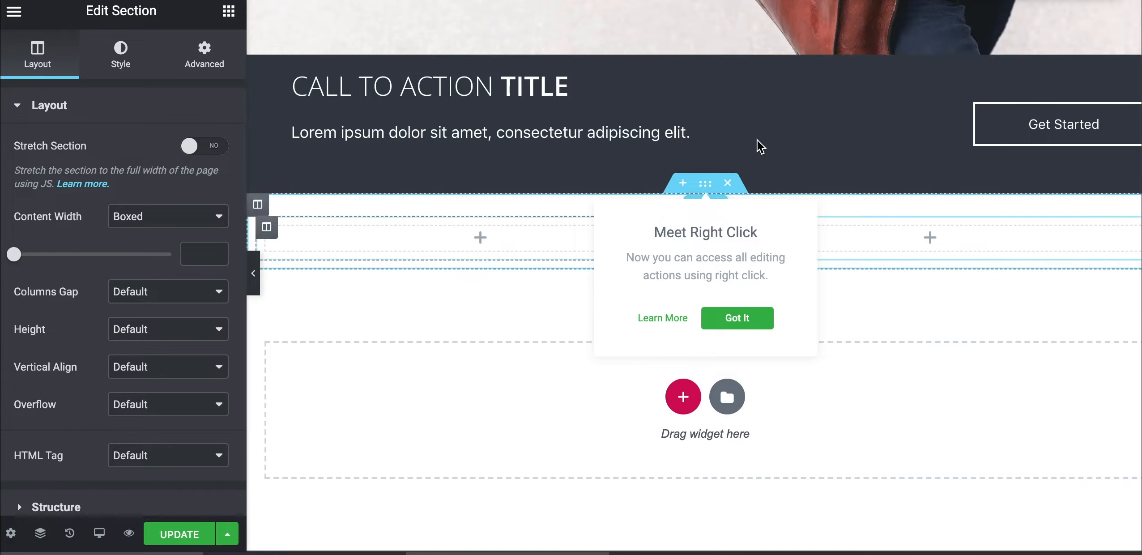
{"action": "left_click", "coordinate": [130, 329]}
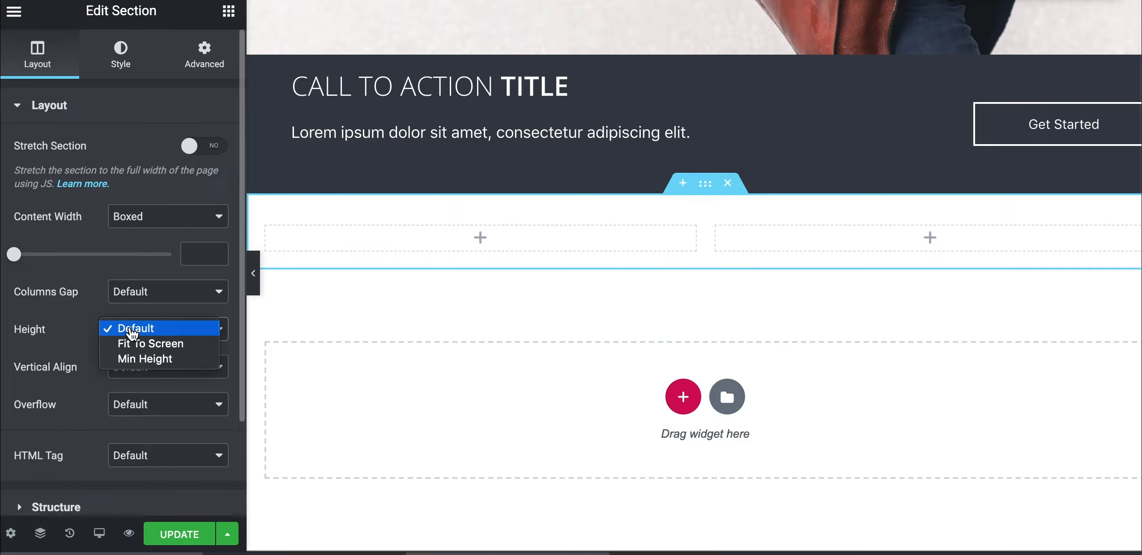
Give the new section a minimum height of 450
{"action": "left_click", "coordinate": [134, 359]}
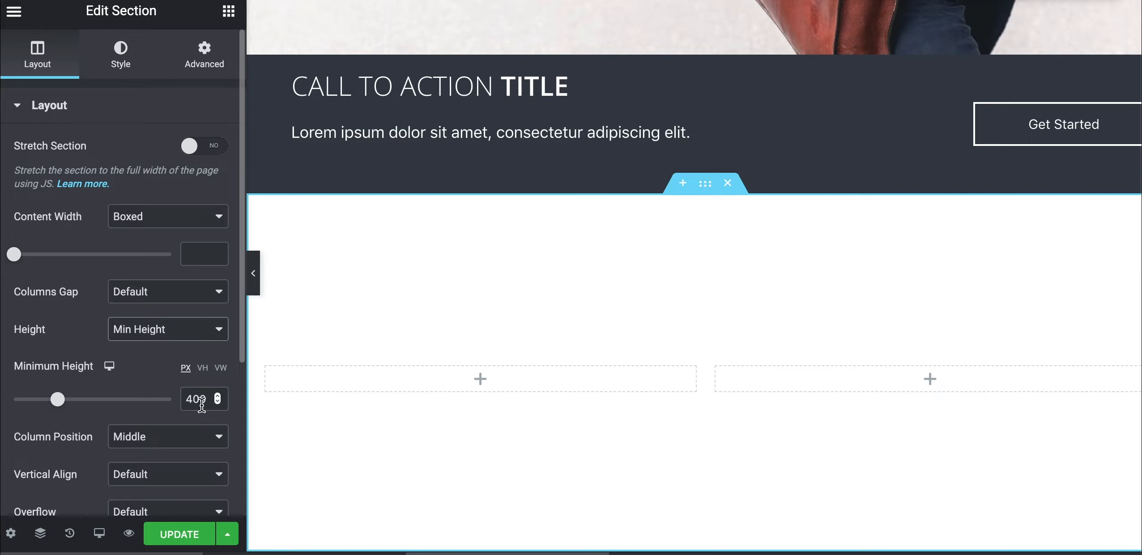
{"action": "double_click", "coordinate": [201, 398]}
{"action": "key", "text": "BackSpace"}
{"action": "type", "text": "450"}
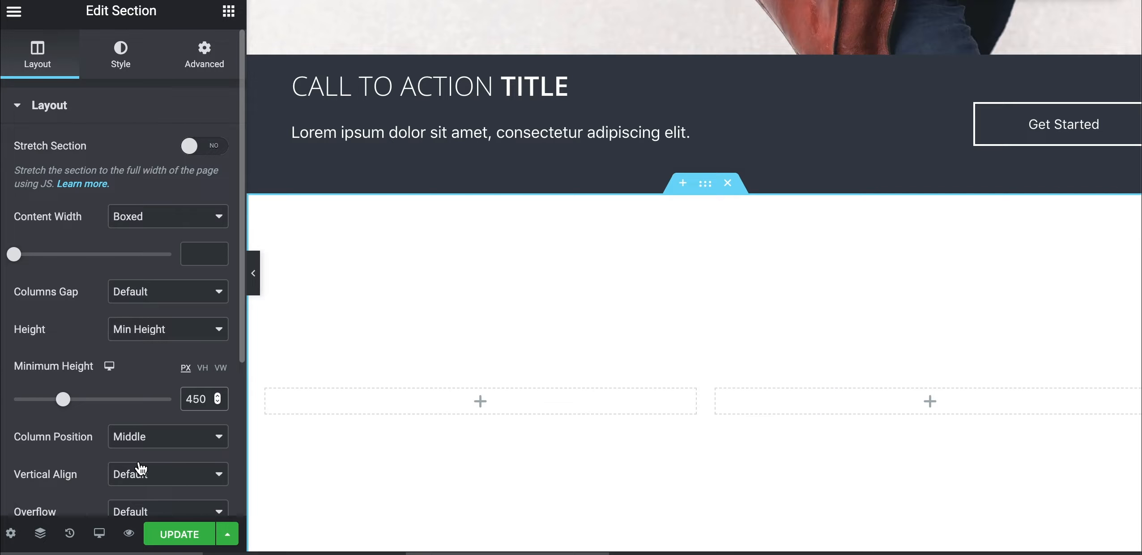
Set the new section's left column width to 60% and the right column to 40%
{"action": "scroll", "coordinate": [141, 469], "scroll_direction": "down", "scroll_amount": 1}
{"action": "scroll", "coordinate": [412, 332], "scroll_direction": "down", "scroll_amount": 3}
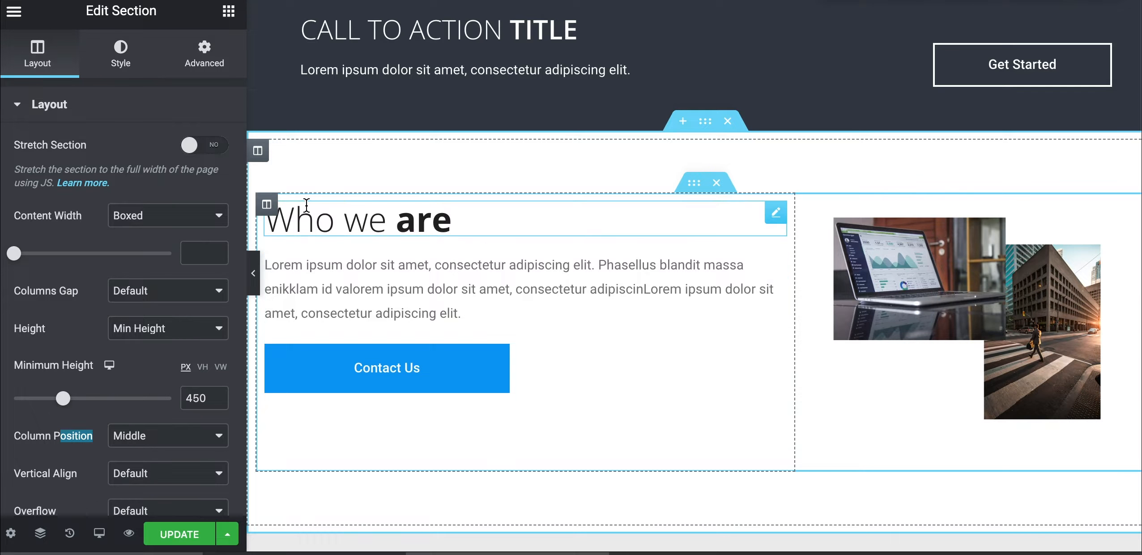
{"action": "left_click", "coordinate": [267, 206]}
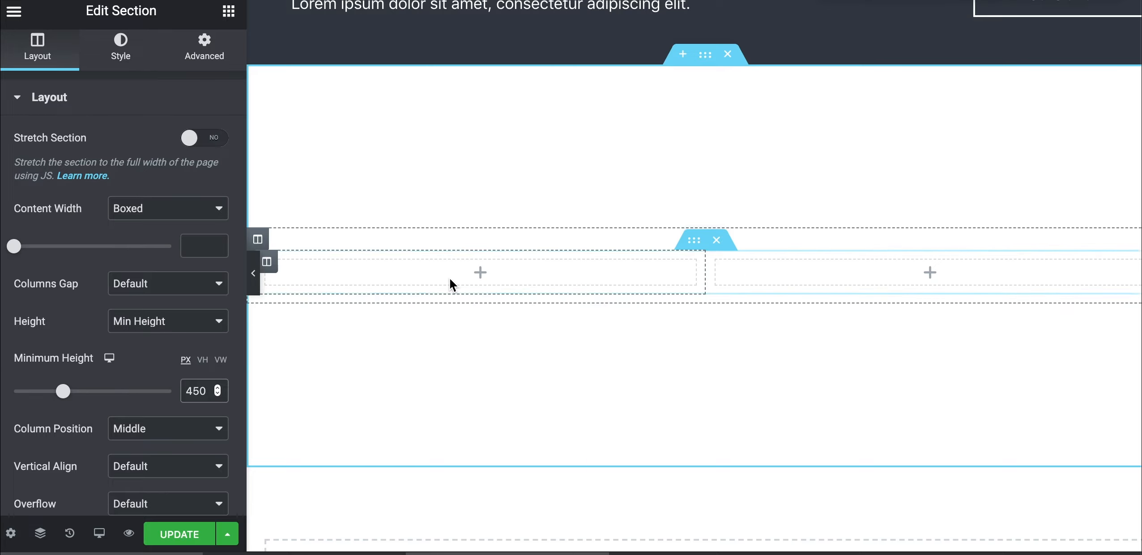
{"action": "scroll", "coordinate": [390, 285], "scroll_direction": "up", "scroll_amount": 1}
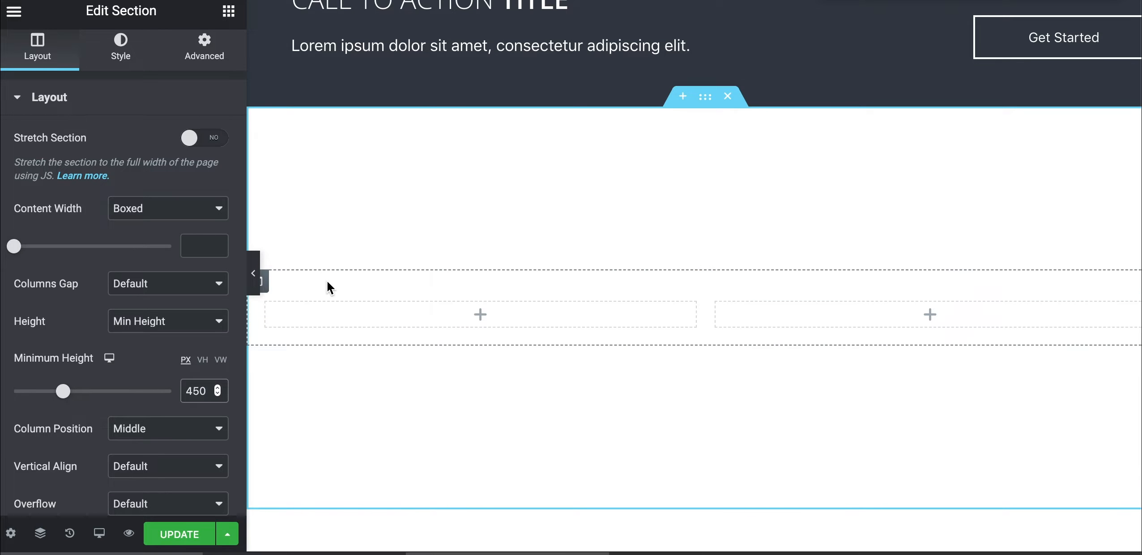
{"action": "left_click", "coordinate": [268, 304]}
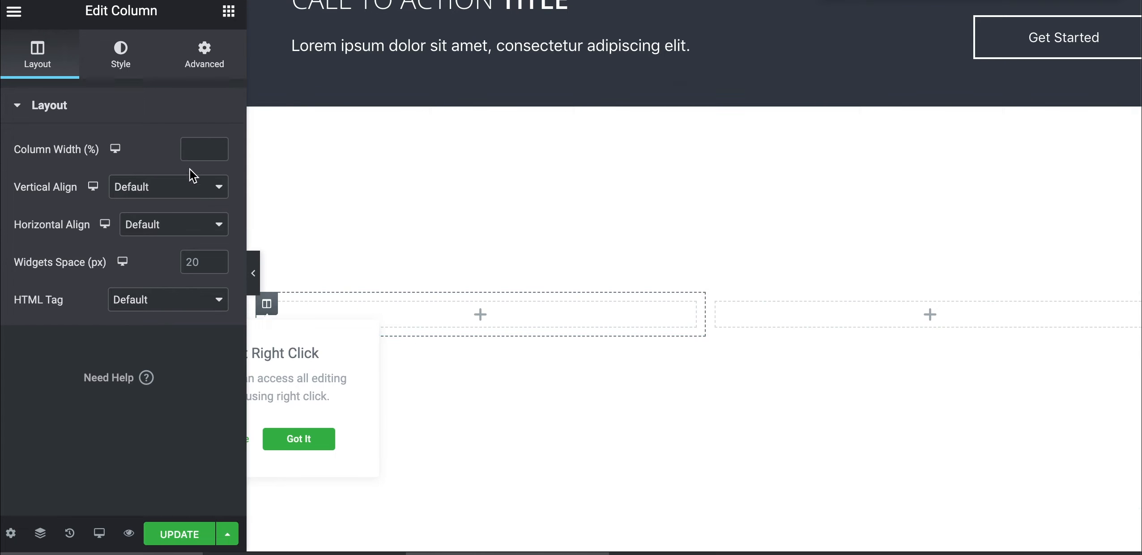
{"action": "type", "text": "60"}
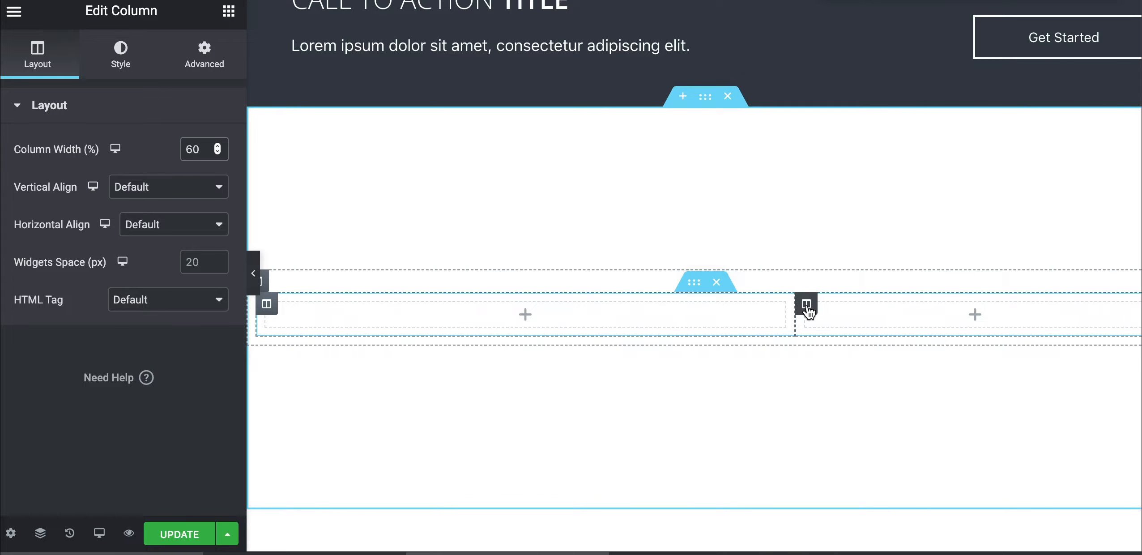
{"action": "left_click", "coordinate": [806, 304]}
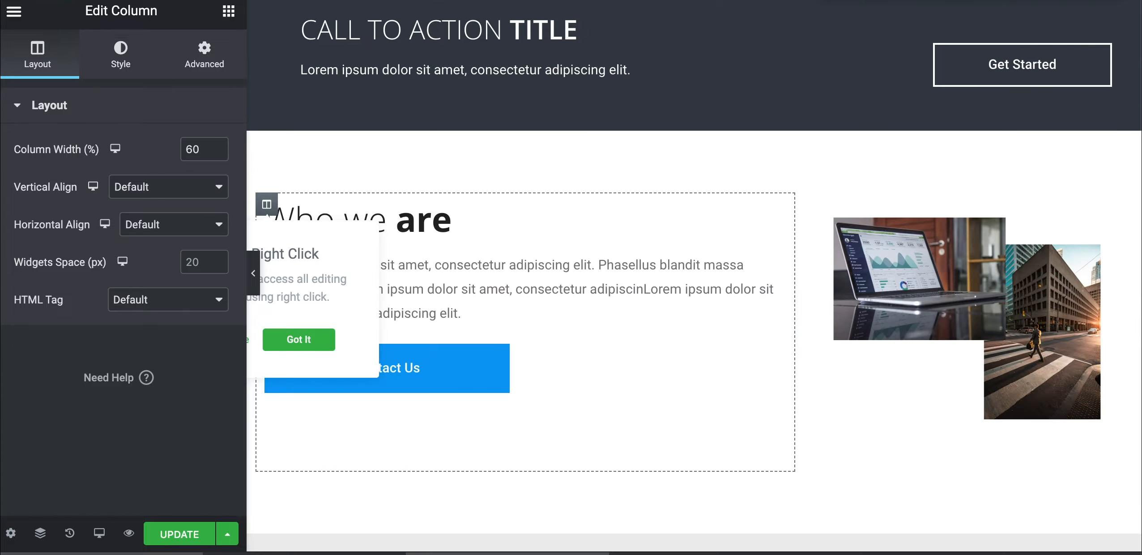
{"action": "scroll", "coordinate": [473, 200], "scroll_direction": "down", "scroll_amount": 1}
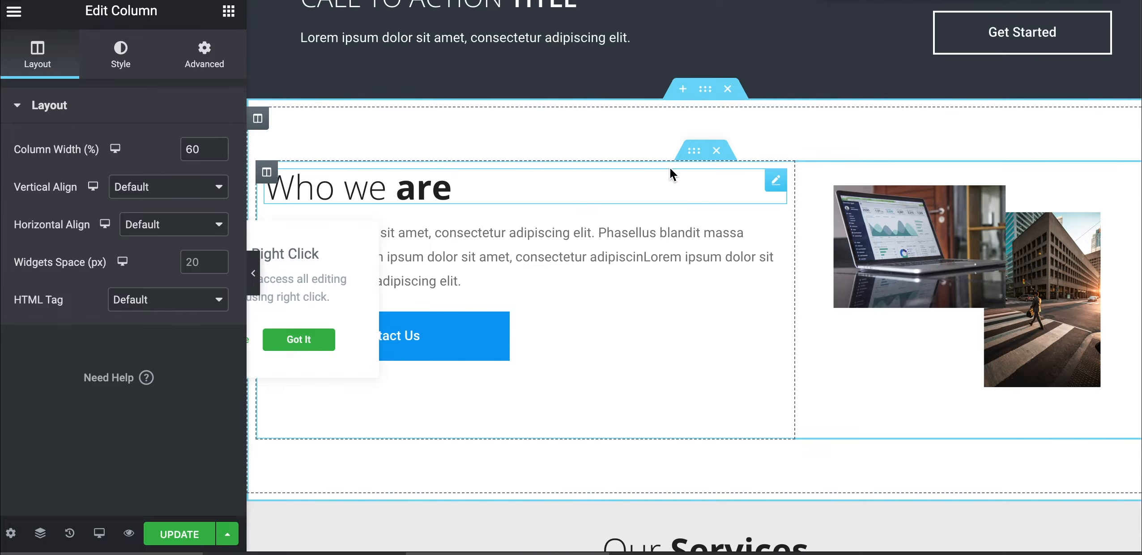
{"action": "left_click", "coordinate": [705, 90]}
{"action": "scroll", "coordinate": [641, 319], "scroll_direction": "down", "scroll_amount": 5}
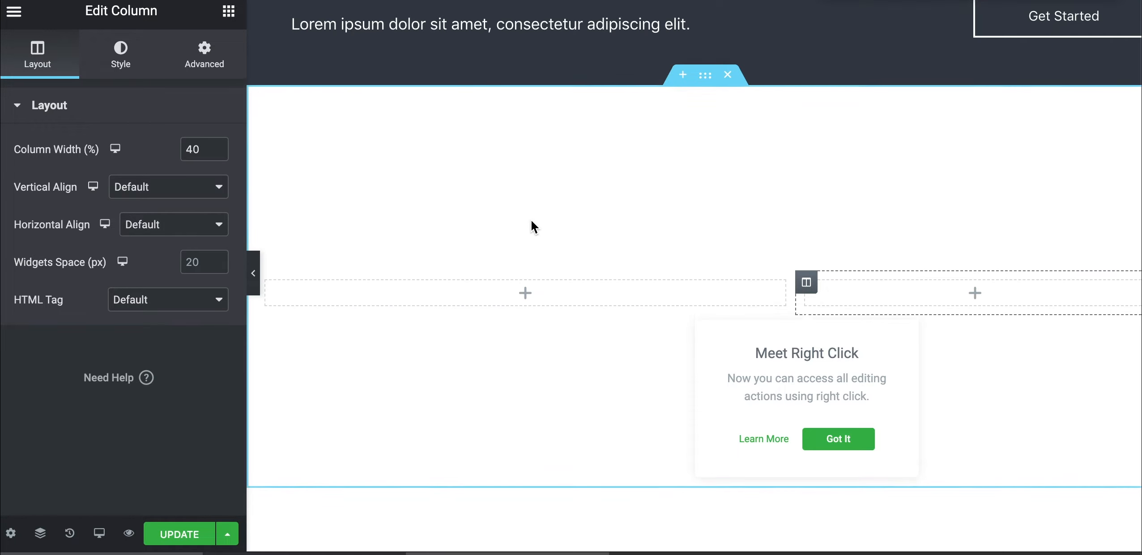
{"action": "left_click", "coordinate": [229, 13]}
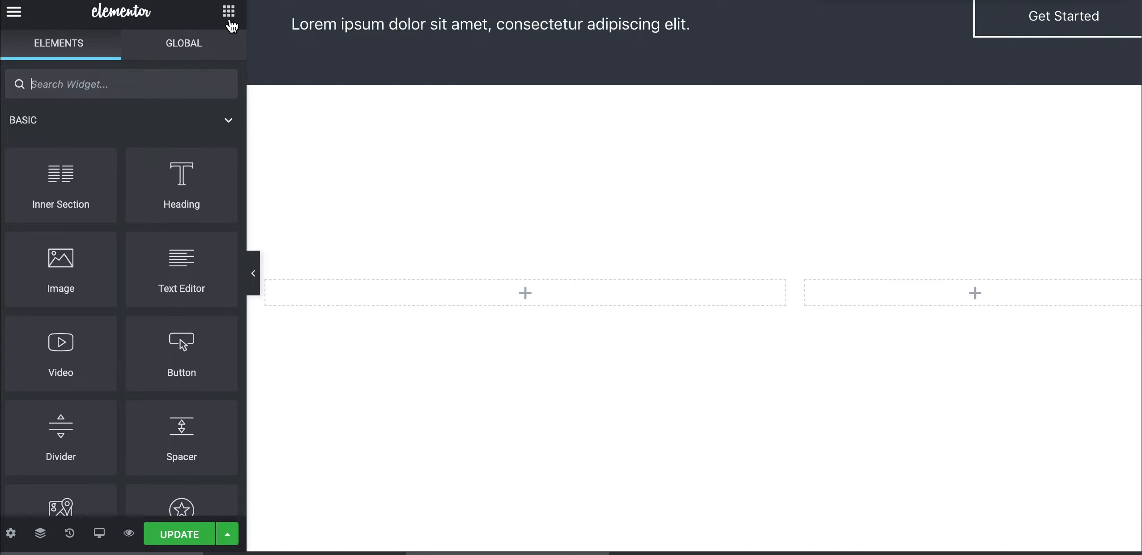
Add a Heading widget to the left column reading 'Who we are'
{"action": "left_click_drag", "start_coordinate": [181, 183], "coordinate": [420, 300]}
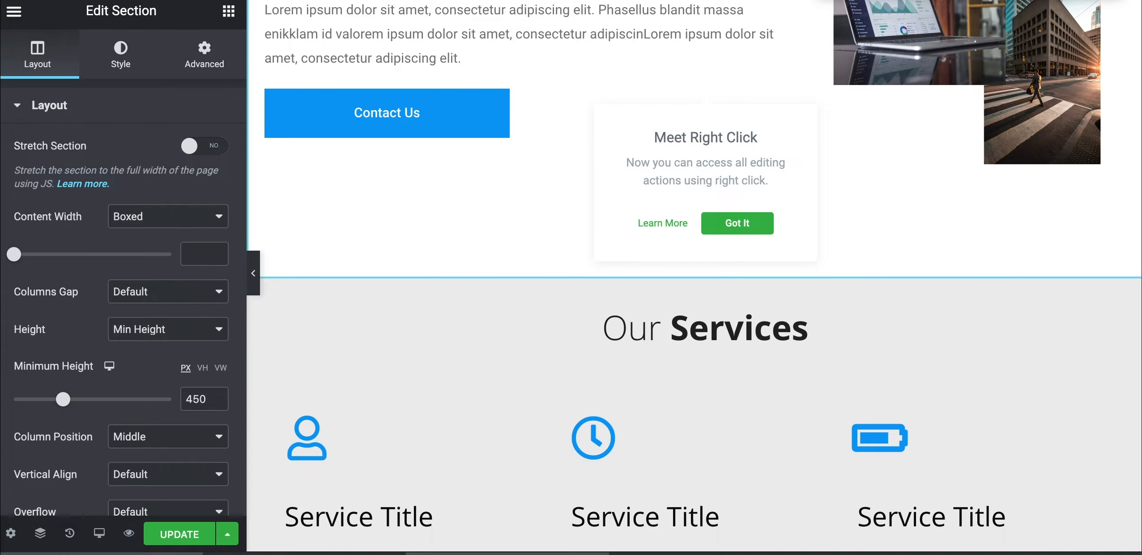
{"action": "scroll", "coordinate": [354, 152], "scroll_direction": "up", "scroll_amount": 7}
{"action": "scroll", "coordinate": [388, 121], "scroll_direction": "down", "scroll_amount": 1}
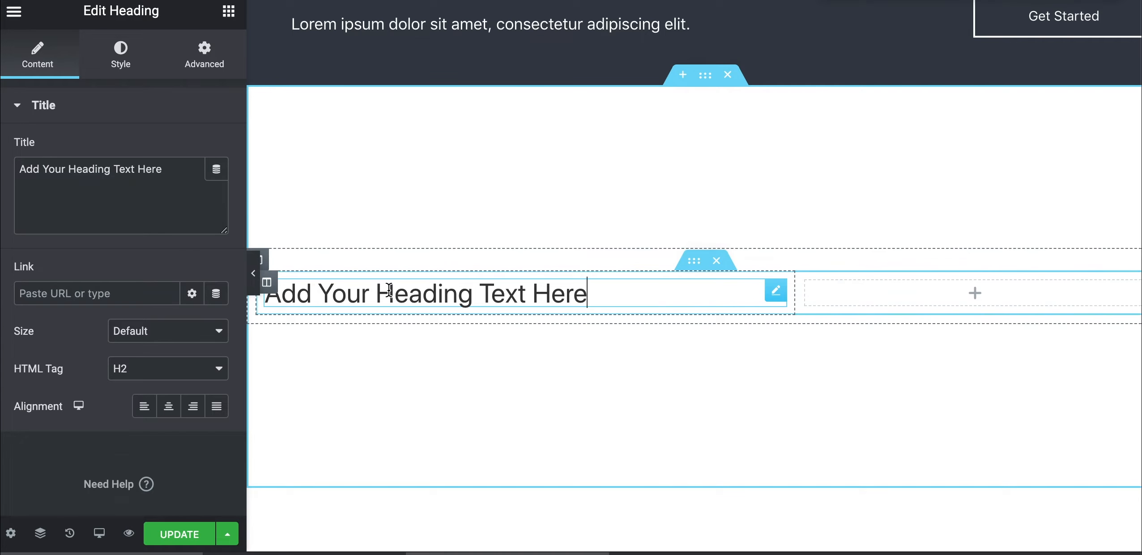
{"action": "triple_click", "coordinate": [389, 290]}
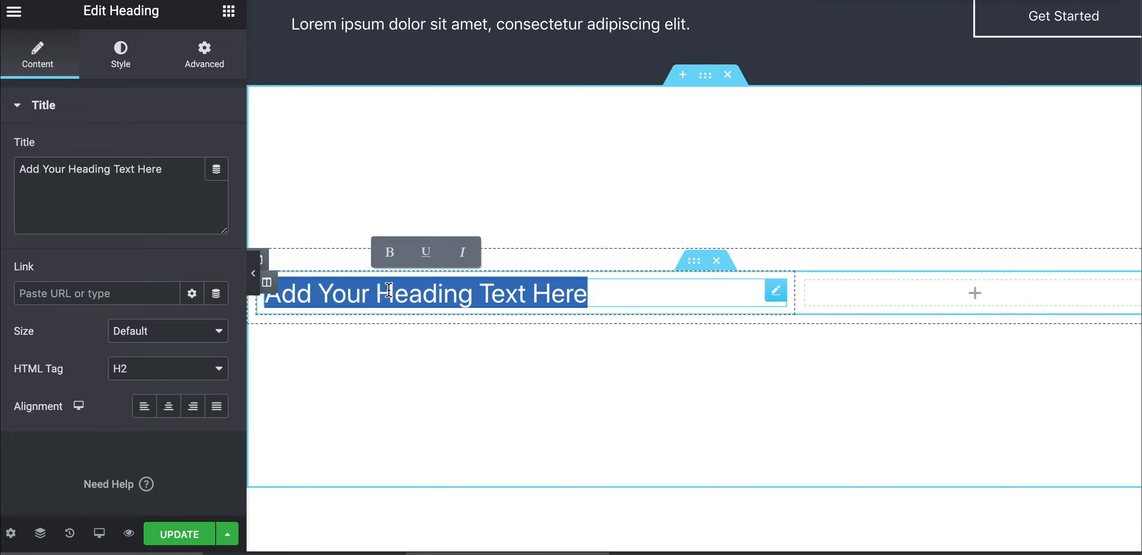
{"action": "type", "text": "Who we are"}
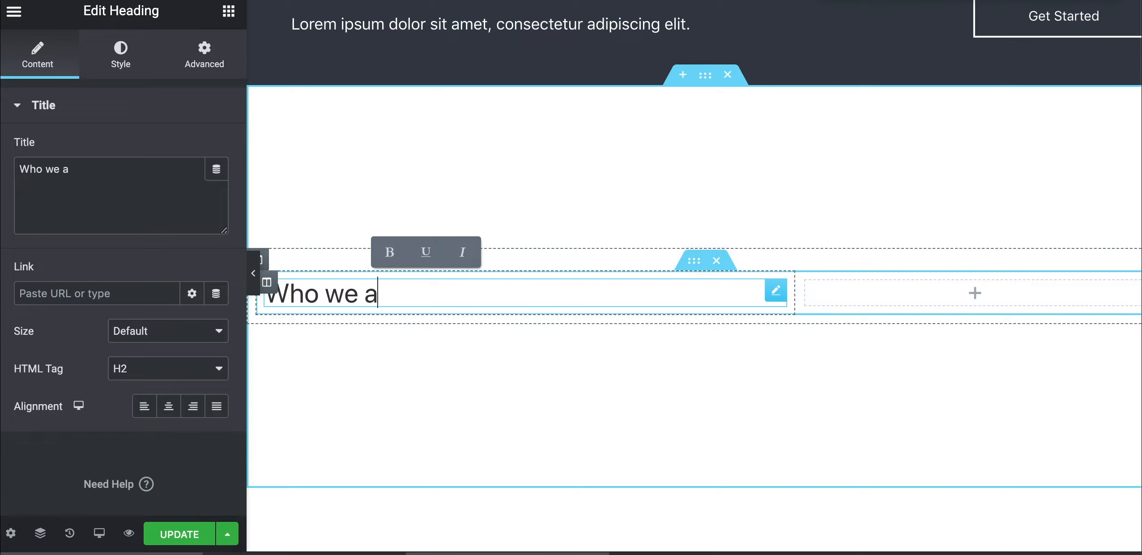
Style the heading typography as Open Sans, 38 px, weight 300
{"action": "left_click", "coordinate": [121, 56]}
{"action": "left_click", "coordinate": [208, 192]}
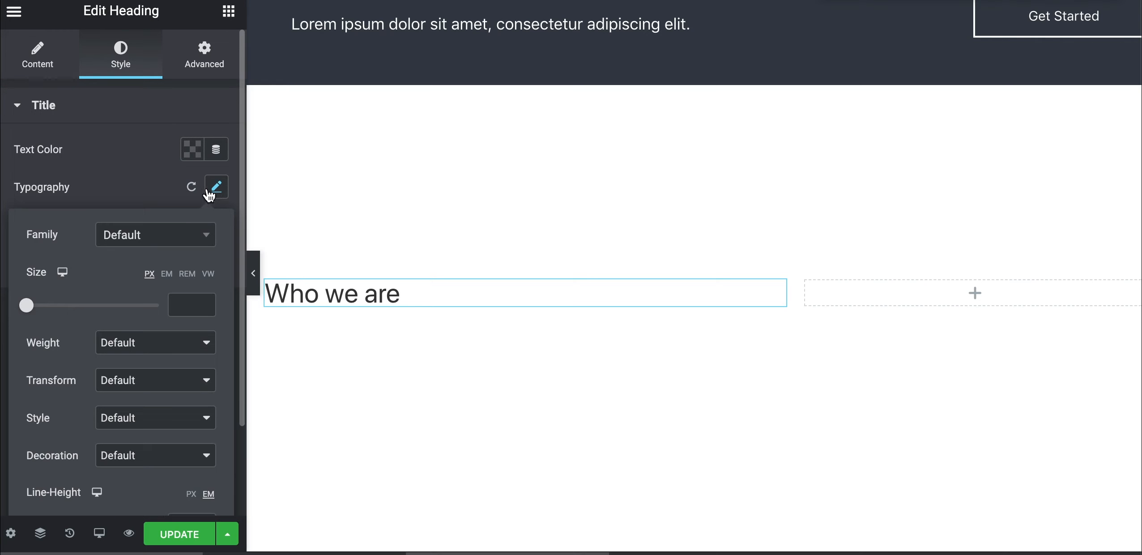
{"action": "left_click", "coordinate": [156, 239]}
{"action": "type", "text": "open"}
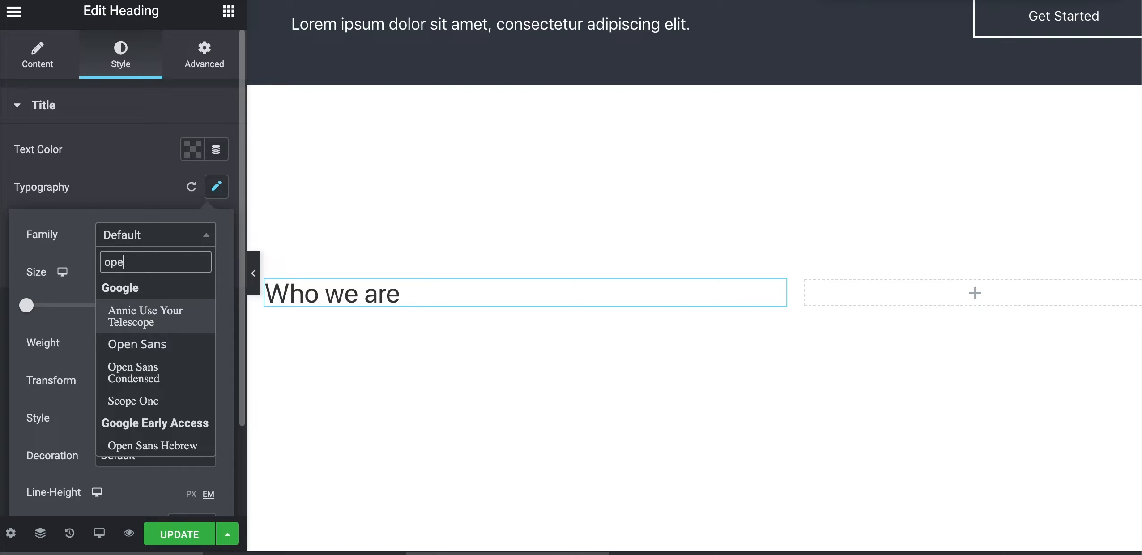
{"action": "key", "text": "Return"}
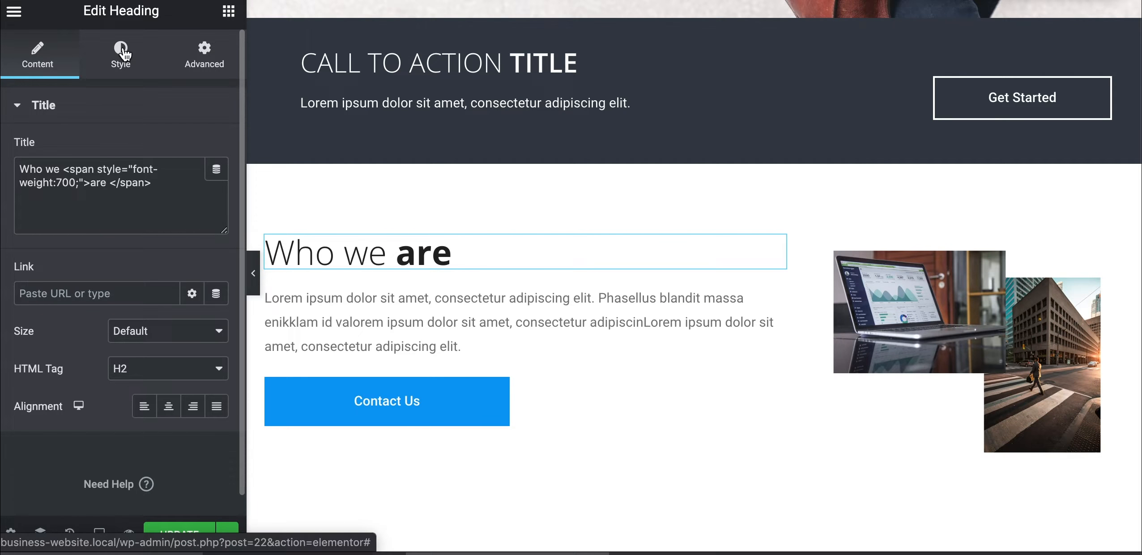
{"action": "left_click", "coordinate": [121, 55]}
{"action": "left_click", "coordinate": [217, 192]}
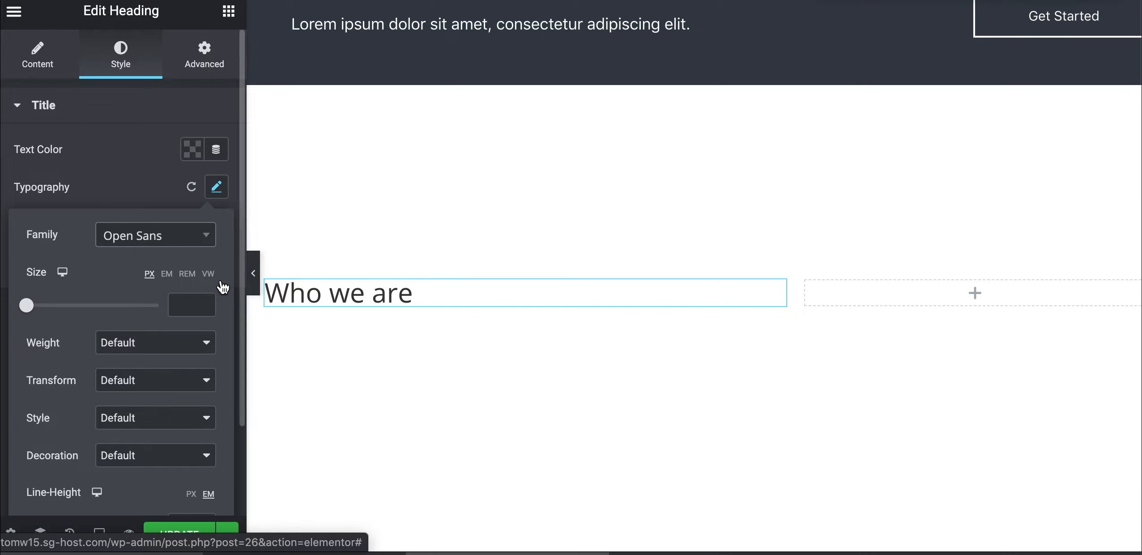
{"action": "left_click", "coordinate": [175, 308]}
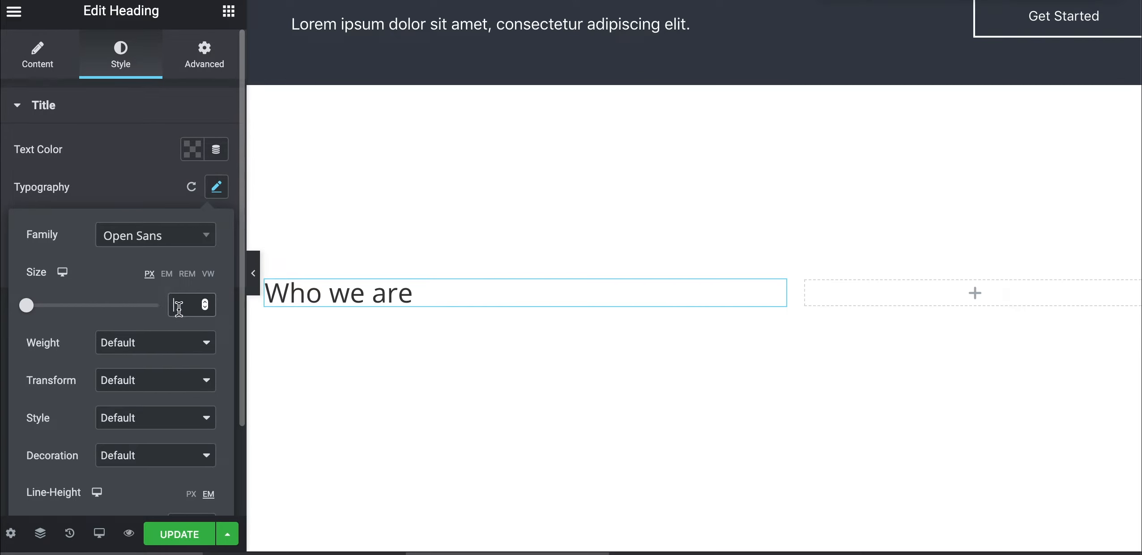
{"action": "type", "text": "38"}
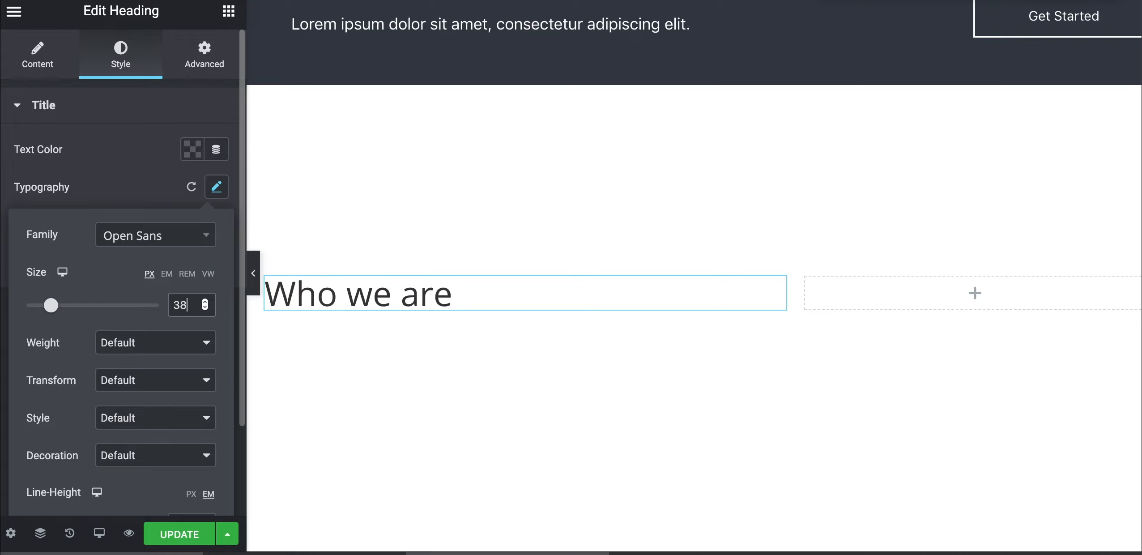
{"action": "left_click", "coordinate": [167, 343]}
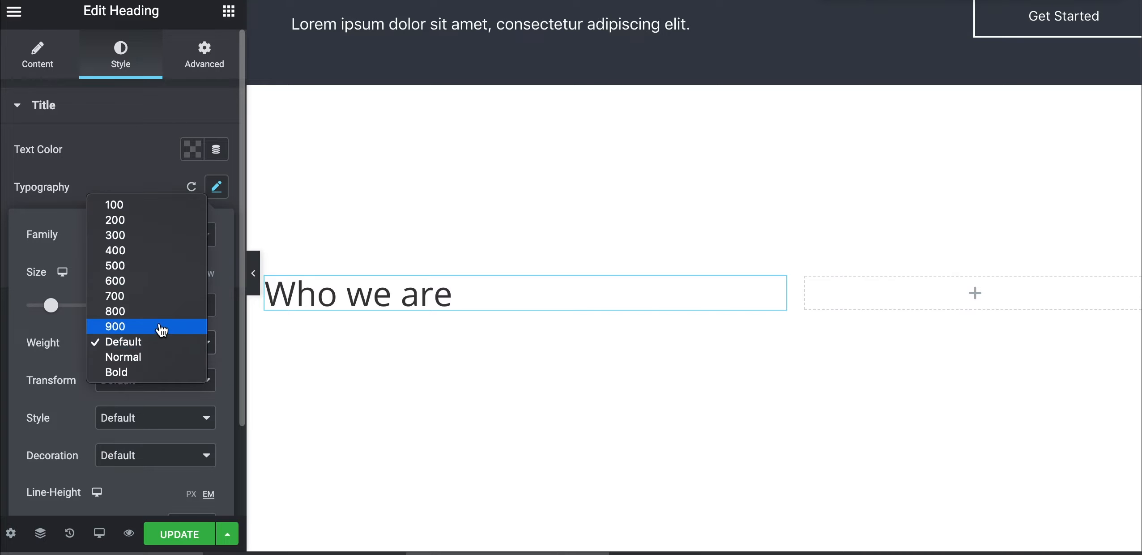
{"action": "left_click", "coordinate": [151, 235]}
{"action": "left_click", "coordinate": [107, 167]}
{"action": "left_click", "coordinate": [44, 57]}
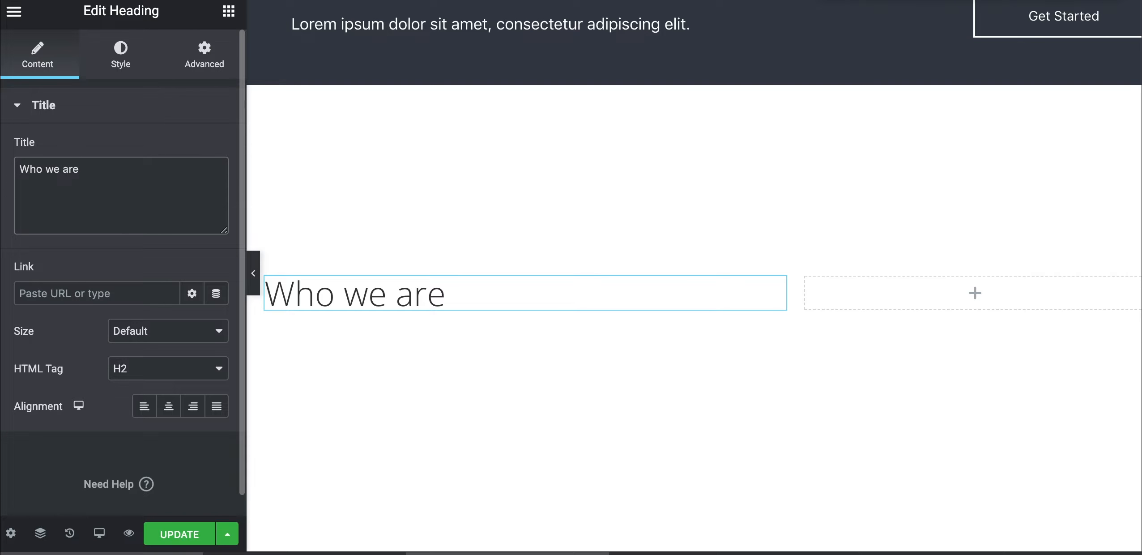
Wrap 'are' in the heading title with a <span style="font-weight:600;"> tag
{"action": "type", "text": "<span style=\"font-we"}
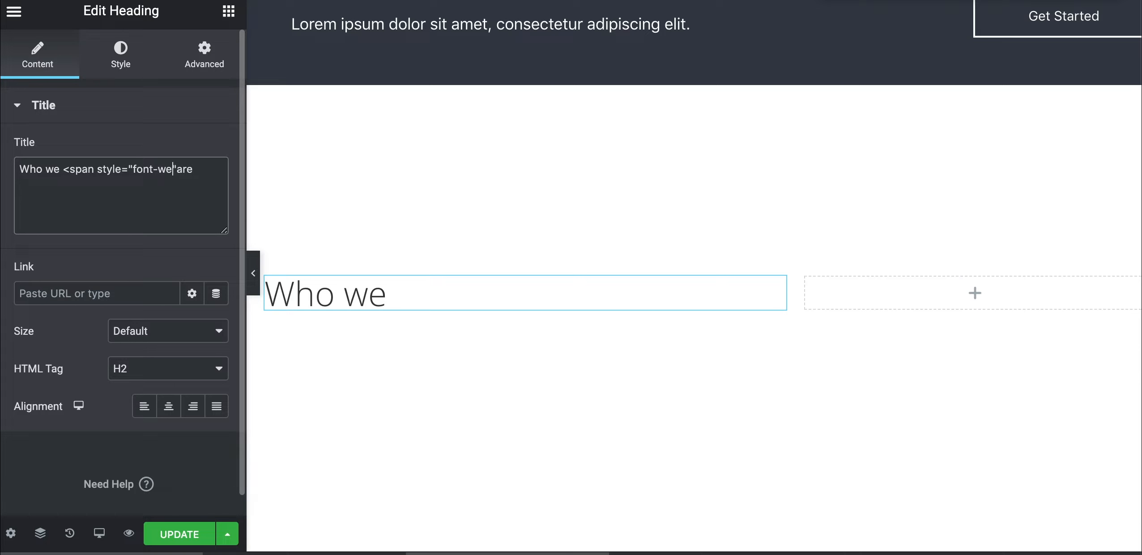
{"action": "type", "text": "600;\">"}
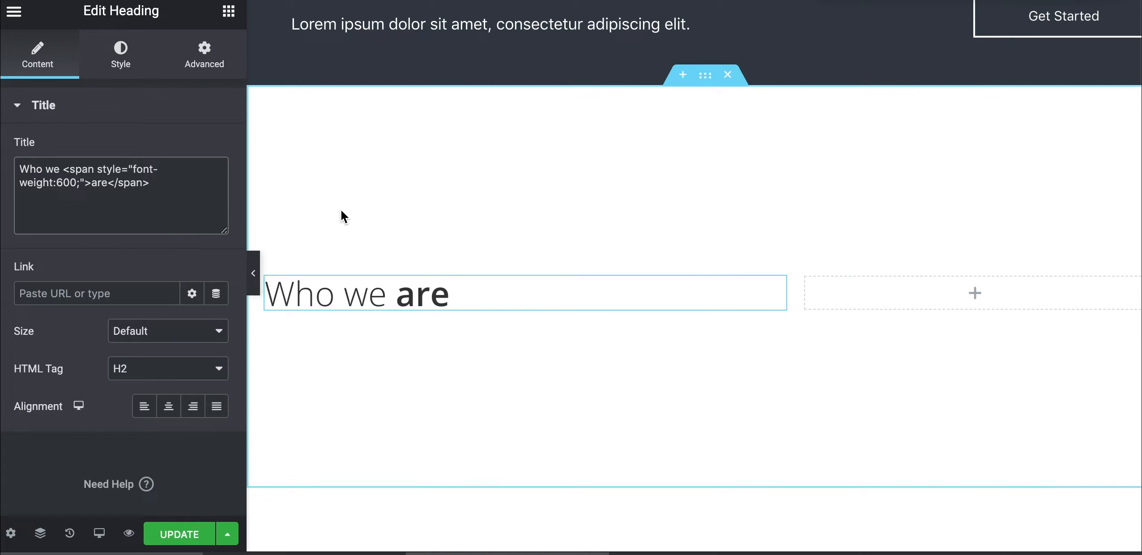
{"action": "scroll", "coordinate": [349, 193], "scroll_direction": "up", "scroll_amount": 5}
{"action": "scroll", "coordinate": [374, 152], "scroll_direction": "up", "scroll_amount": 2}
Copy the hero's text block and paste it under the new Who we are heading
{"action": "right_click", "coordinate": [354, 113]}
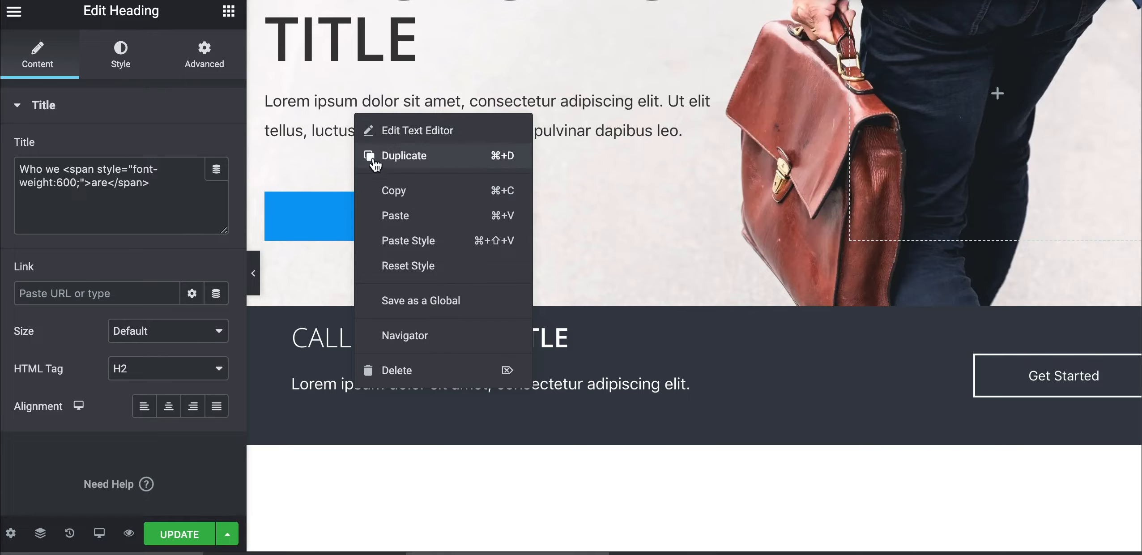
{"action": "left_click", "coordinate": [389, 192]}
{"action": "scroll", "coordinate": [416, 300], "scroll_direction": "down", "scroll_amount": 8}
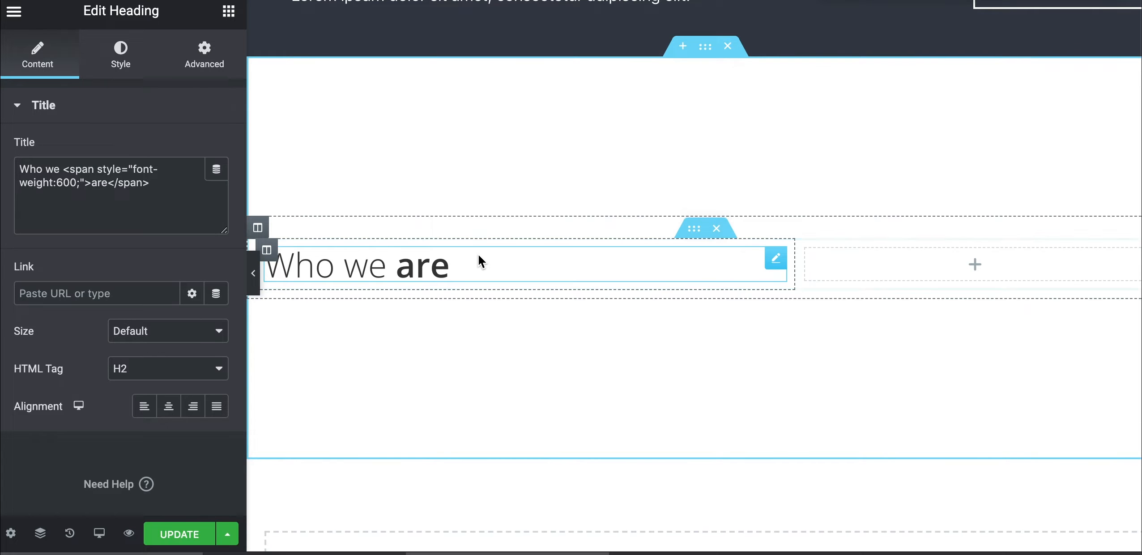
{"action": "right_click", "coordinate": [468, 268]}
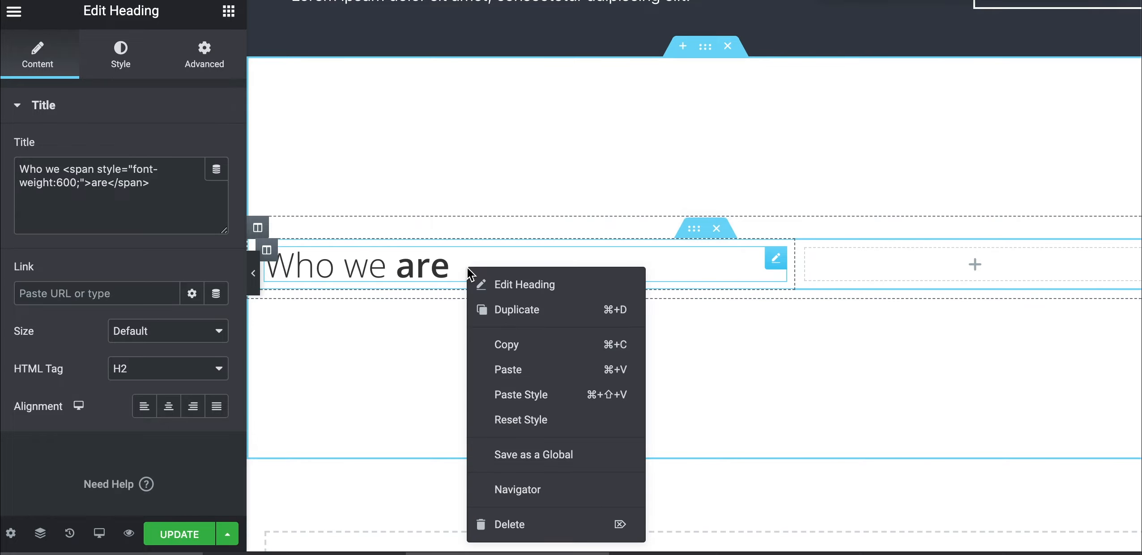
{"action": "left_click", "coordinate": [494, 395]}
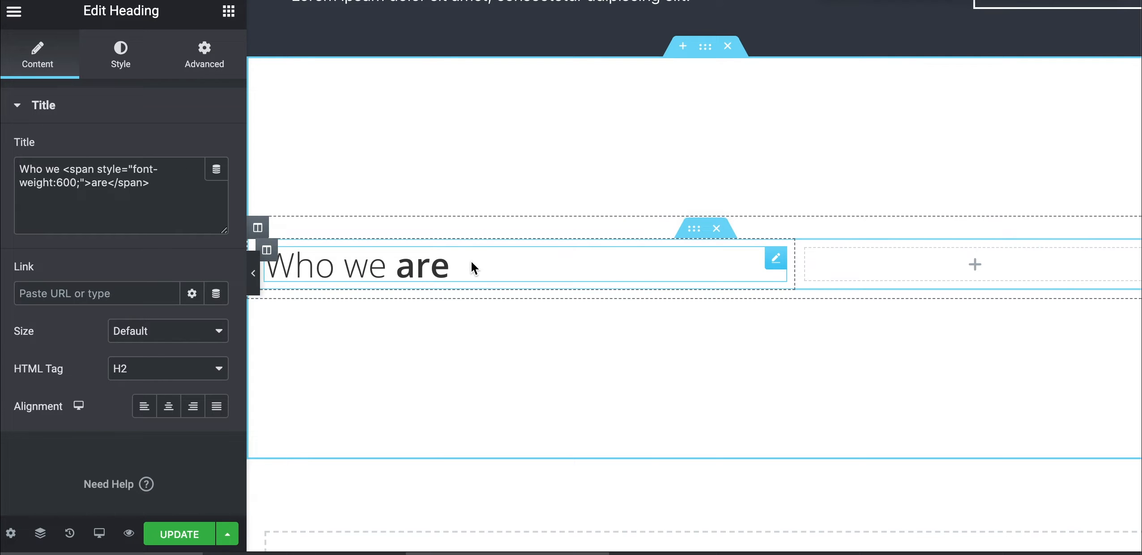
{"action": "right_click", "coordinate": [472, 264]}
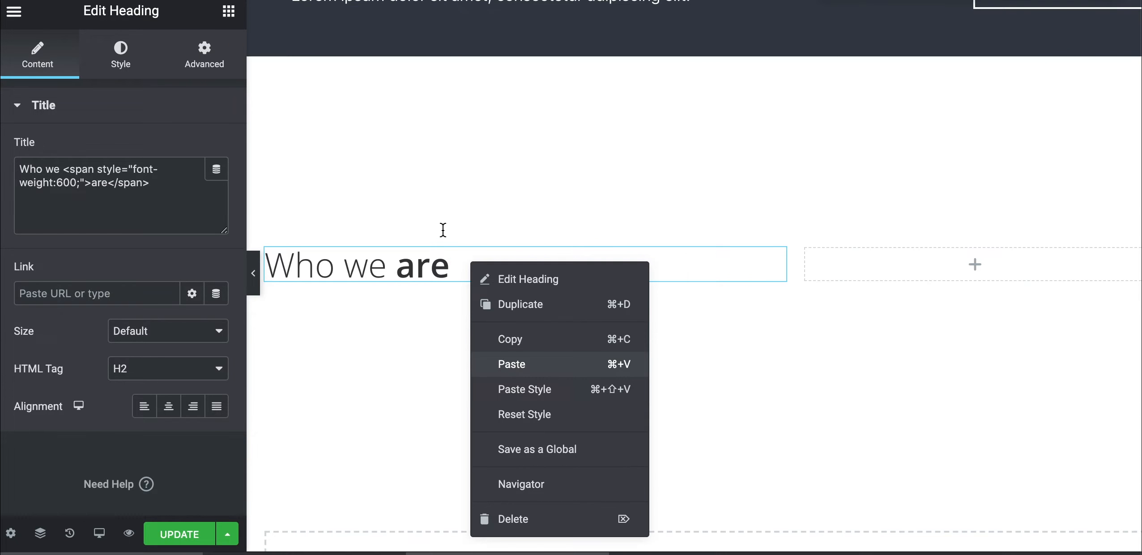
{"action": "key", "text": "super+v"}
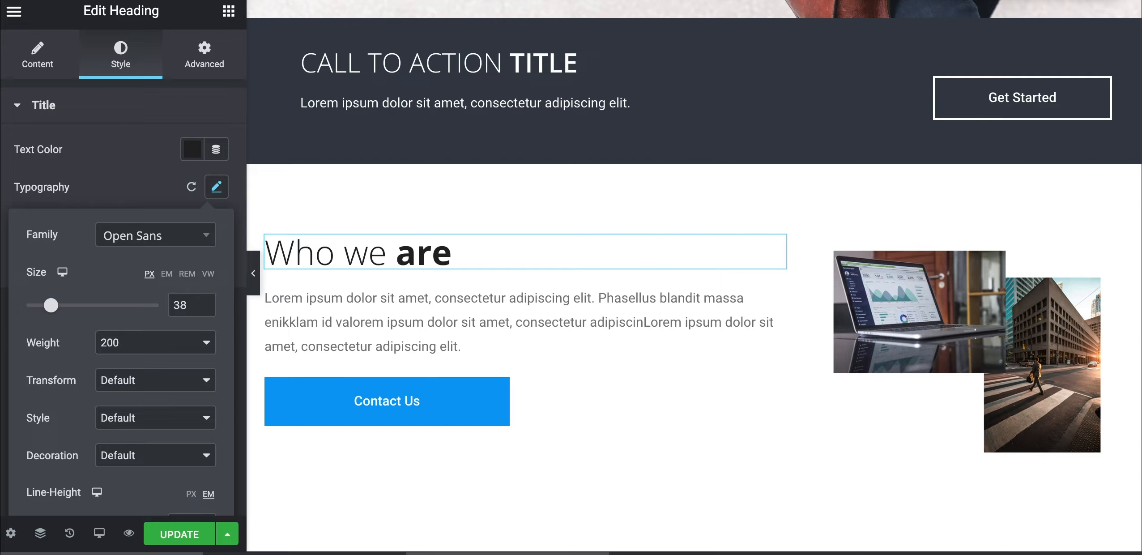
Clear the pasted paragraph's 18 px typography size back to default
{"action": "left_click", "coordinate": [315, 314]}
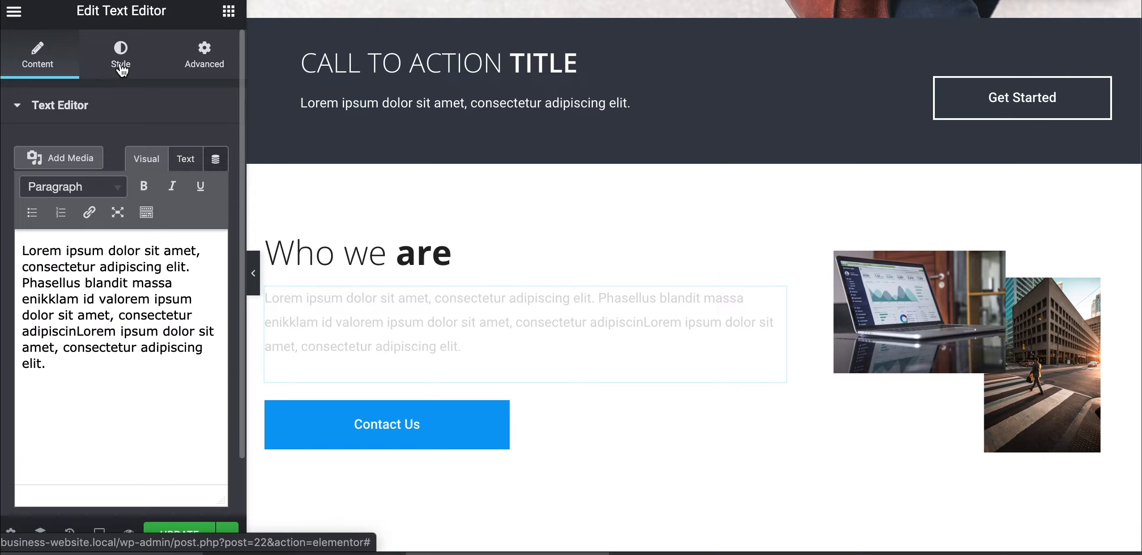
{"action": "left_click", "coordinate": [121, 56]}
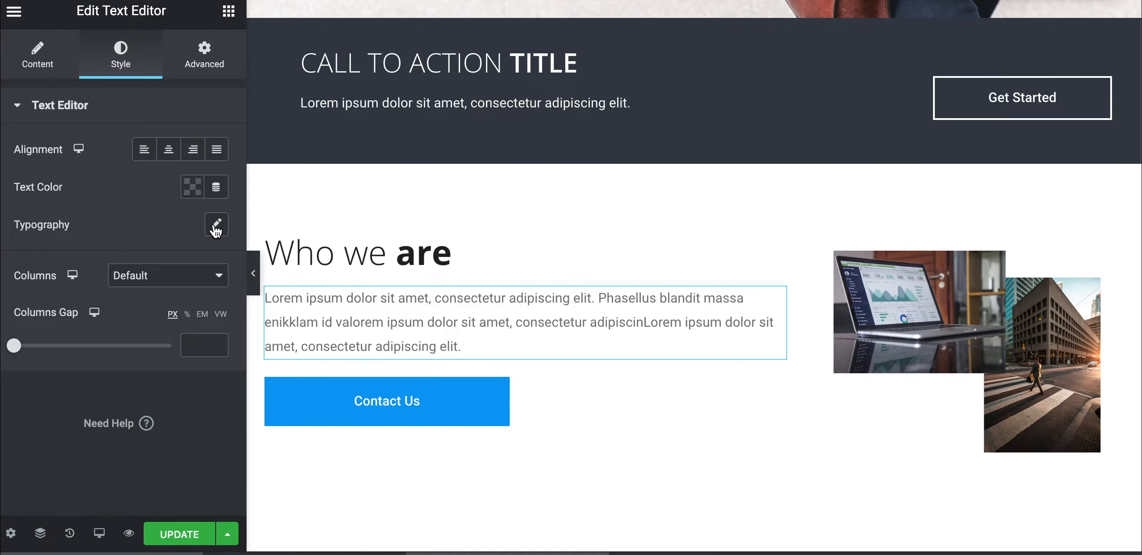
{"action": "left_click", "coordinate": [216, 226]}
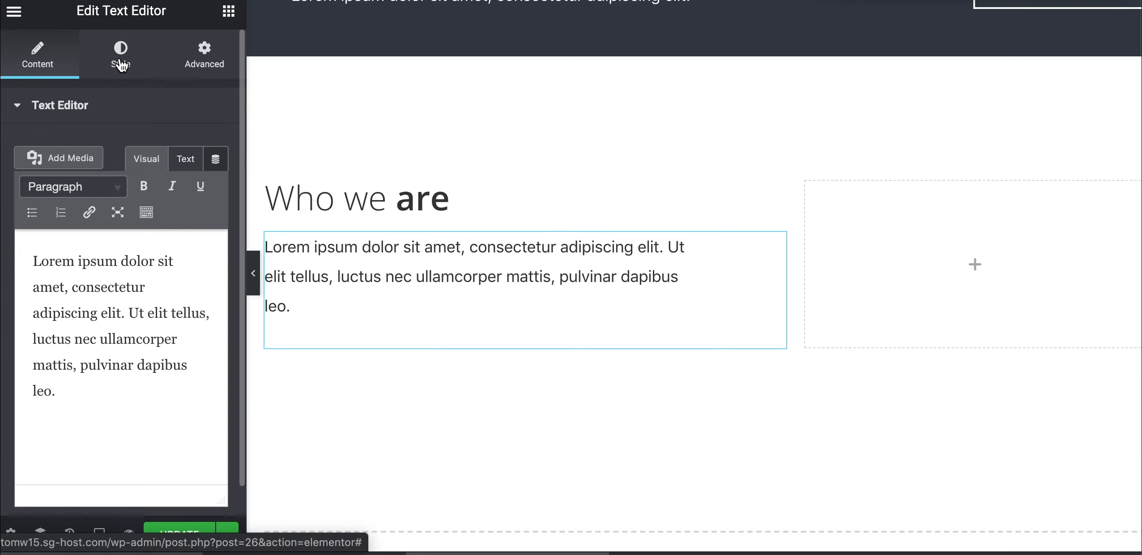
{"action": "left_click", "coordinate": [120, 67]}
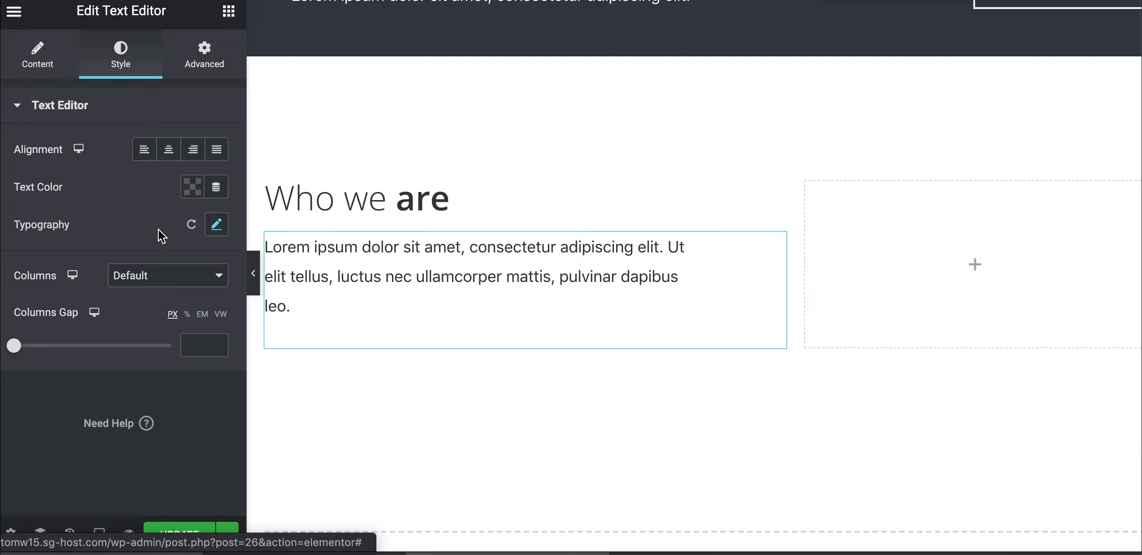
{"action": "left_click", "coordinate": [216, 225]}
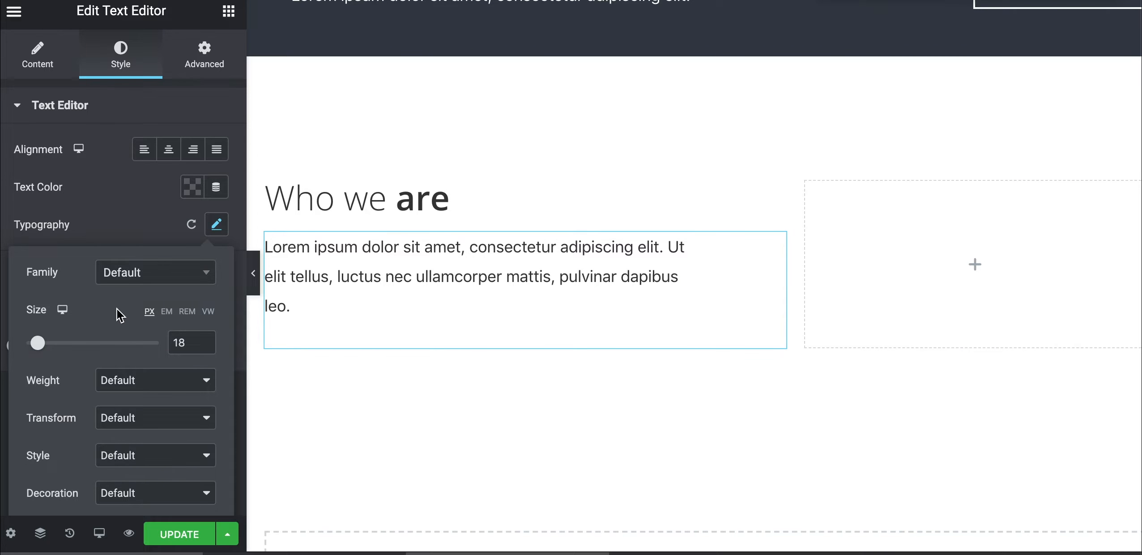
{"action": "left_click", "coordinate": [334, 315]}
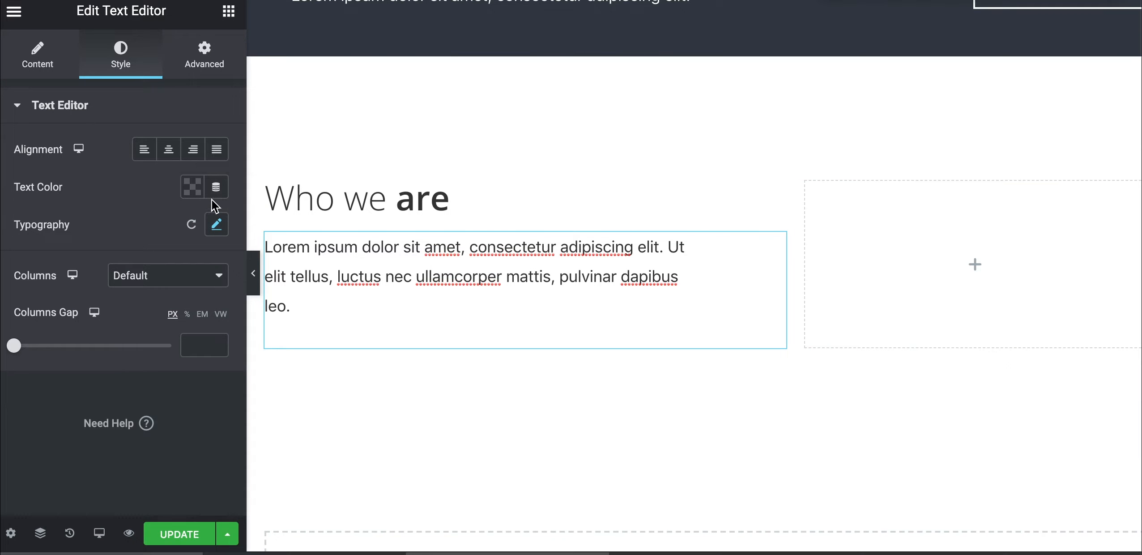
{"action": "left_click", "coordinate": [215, 224]}
{"action": "double_click", "coordinate": [185, 343]}
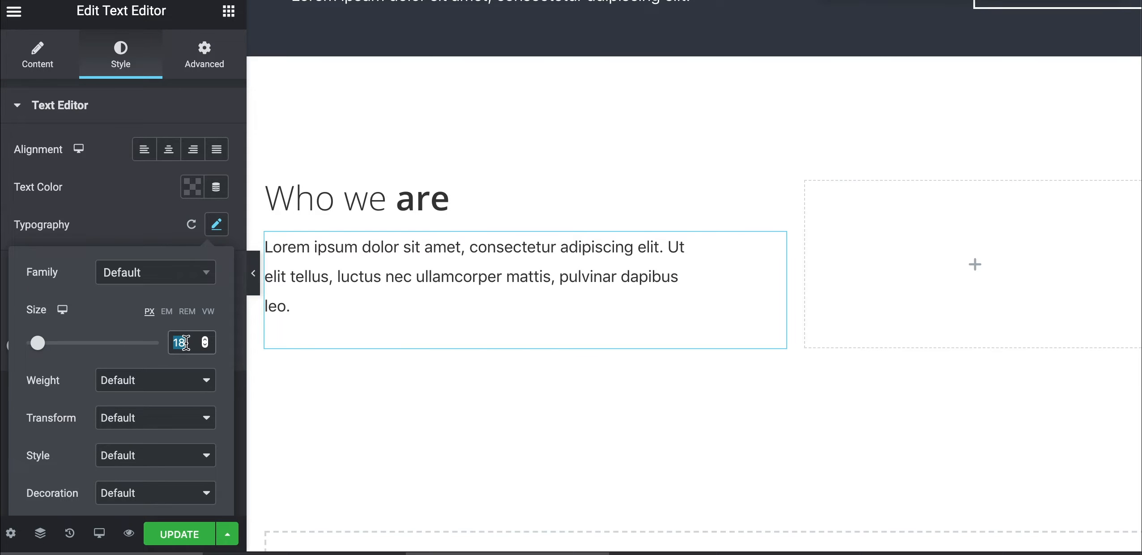
{"action": "key", "text": "BackSpace"}
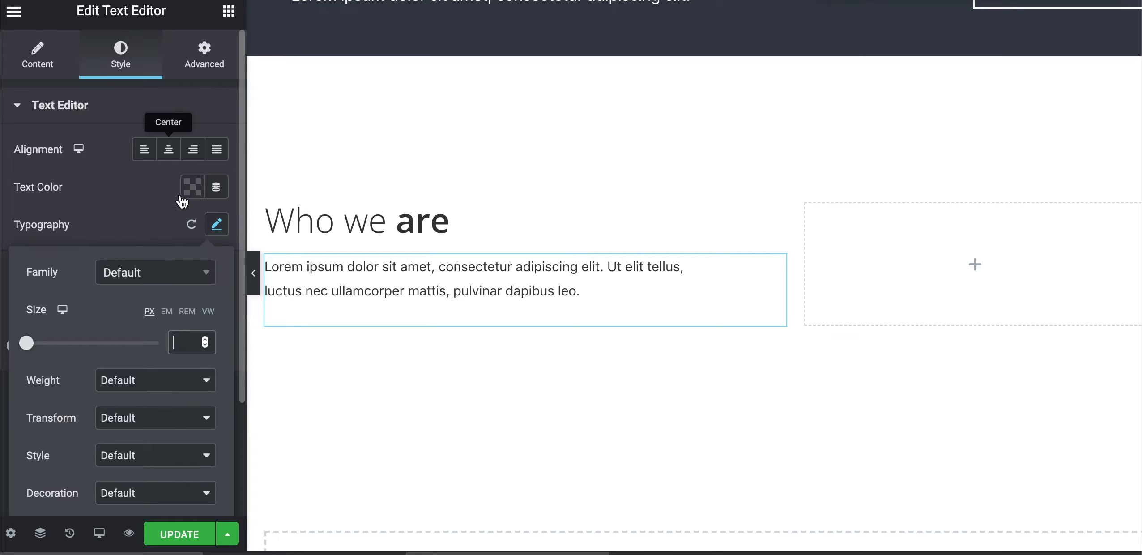
{"action": "left_click", "coordinate": [121, 225]}
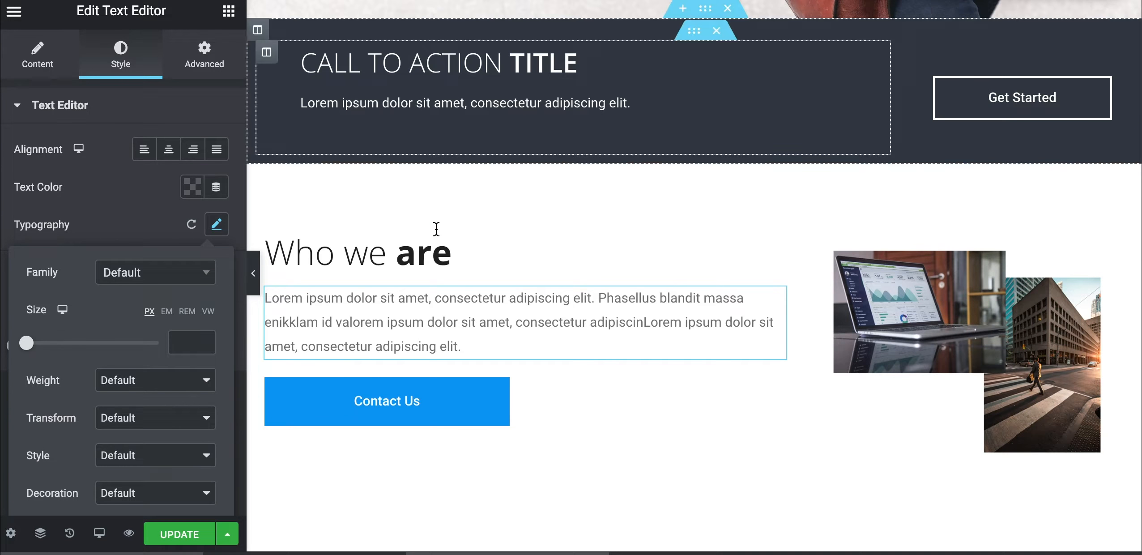
{"action": "scroll", "coordinate": [434, 229], "scroll_direction": "down", "scroll_amount": 3}
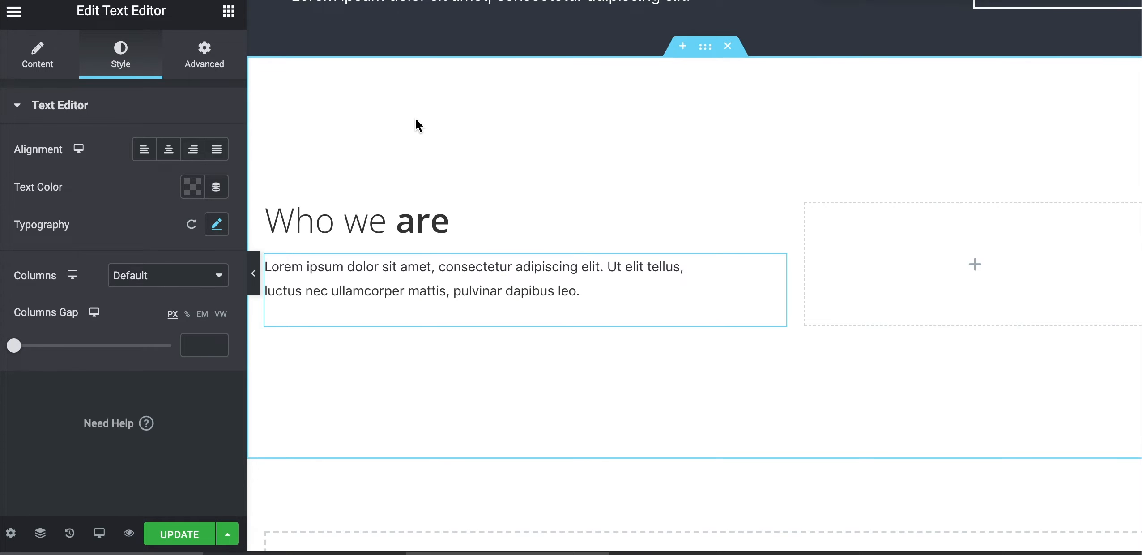
Copy the Get Started button and paste it below the Who we are paragraph
{"action": "scroll", "coordinate": [415, 118], "scroll_direction": "up", "scroll_amount": 10}
{"action": "scroll", "coordinate": [415, 118], "scroll_direction": "down", "scroll_amount": 2}
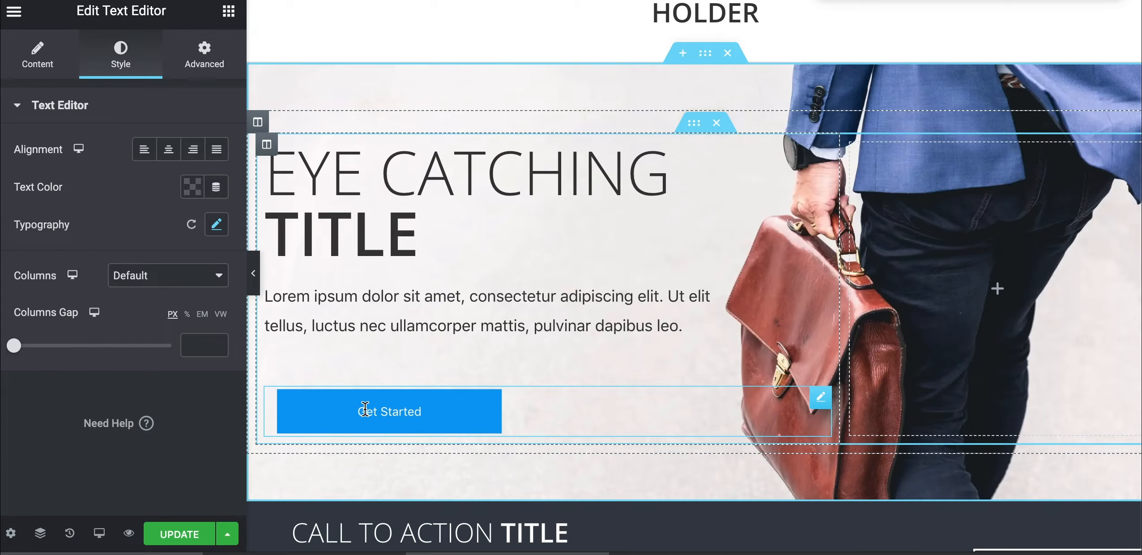
{"action": "right_click", "coordinate": [365, 410]}
{"action": "left_click", "coordinate": [392, 360]}
{"action": "scroll", "coordinate": [350, 419], "scroll_direction": "down", "scroll_amount": 13}
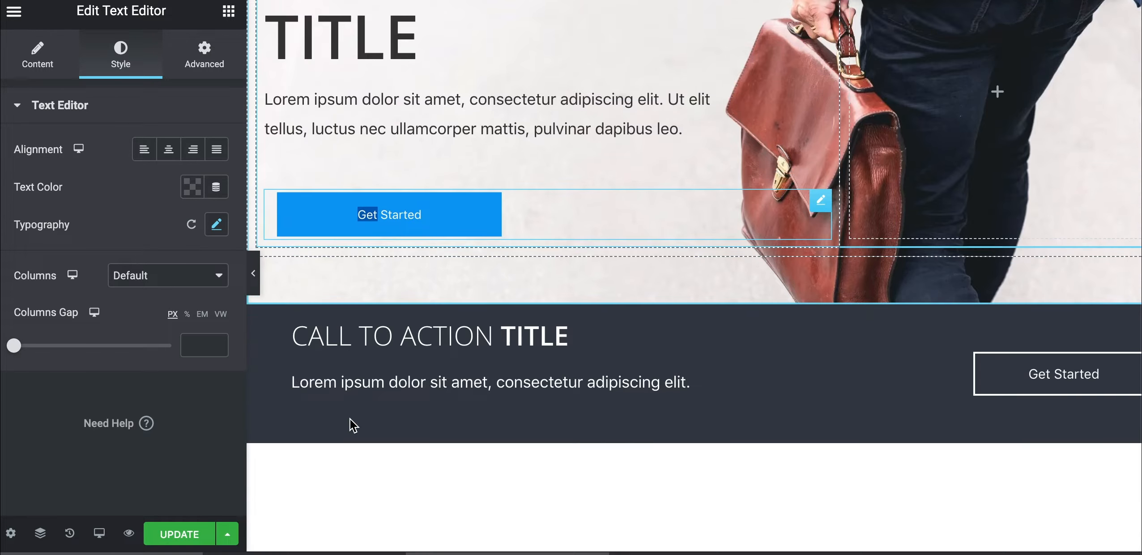
{"action": "right_click", "coordinate": [393, 304]}
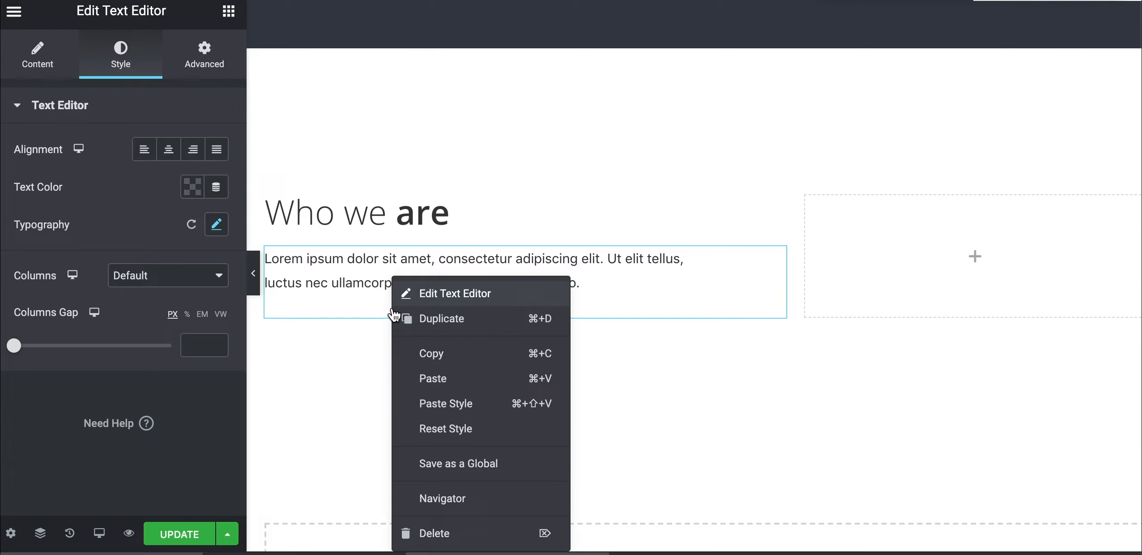
{"action": "left_click", "coordinate": [410, 382]}
Relabel the pasted button 'Contact Us'
{"action": "left_click", "coordinate": [377, 328]}
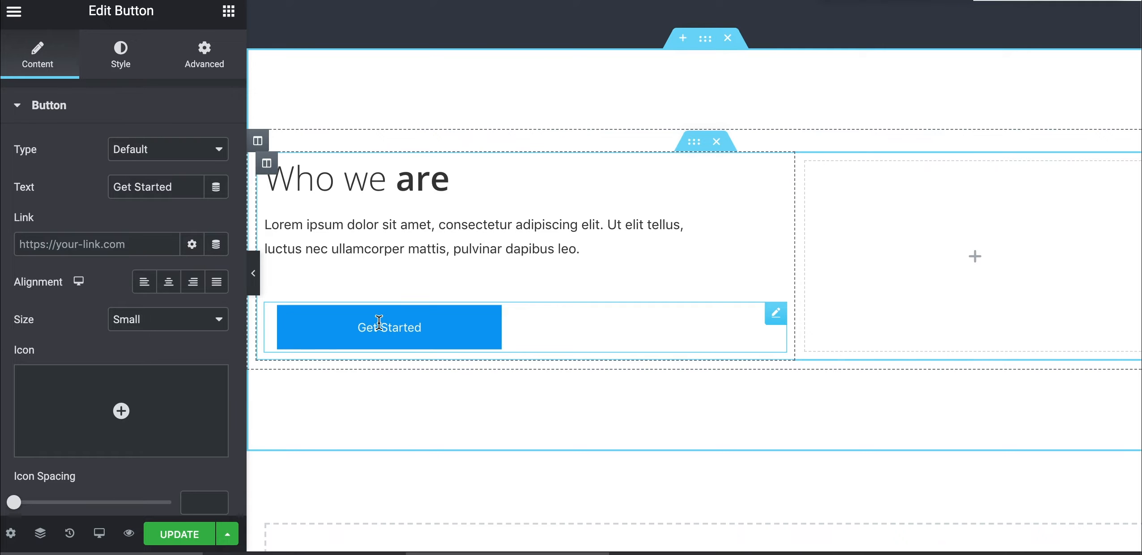
{"action": "triple_click", "coordinate": [178, 175]}
{"action": "type", "text": "Contact"}
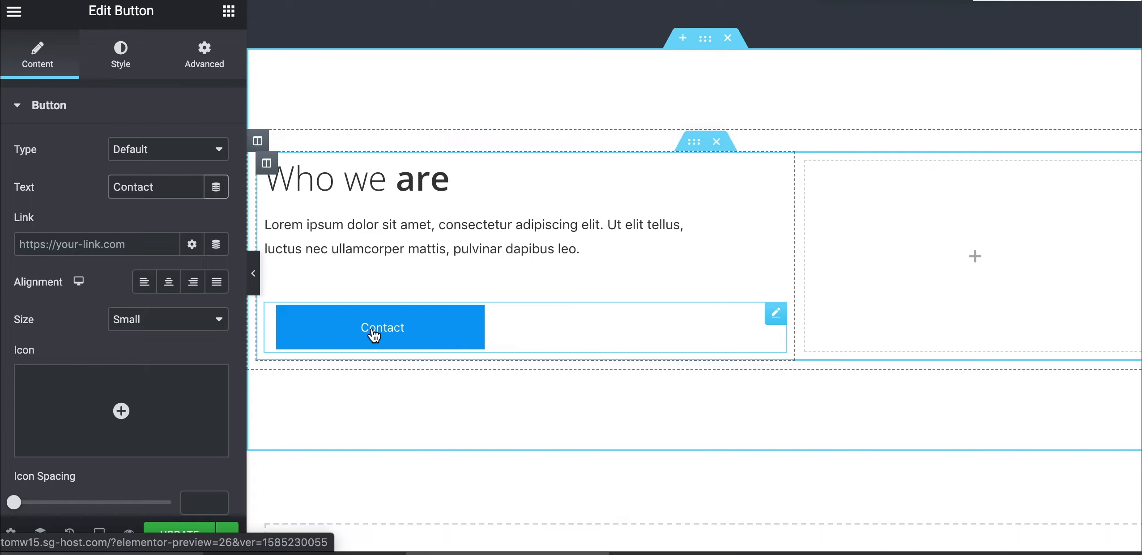
{"action": "left_click", "coordinate": [101, 242]}
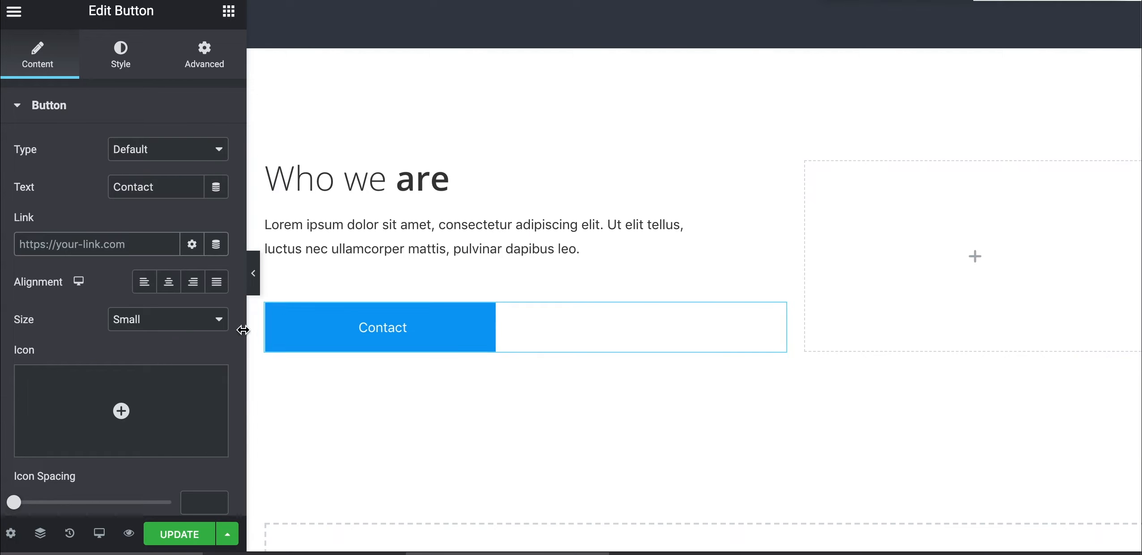
{"action": "left_click", "coordinate": [156, 192]}
{"action": "type", "text": "Us"}
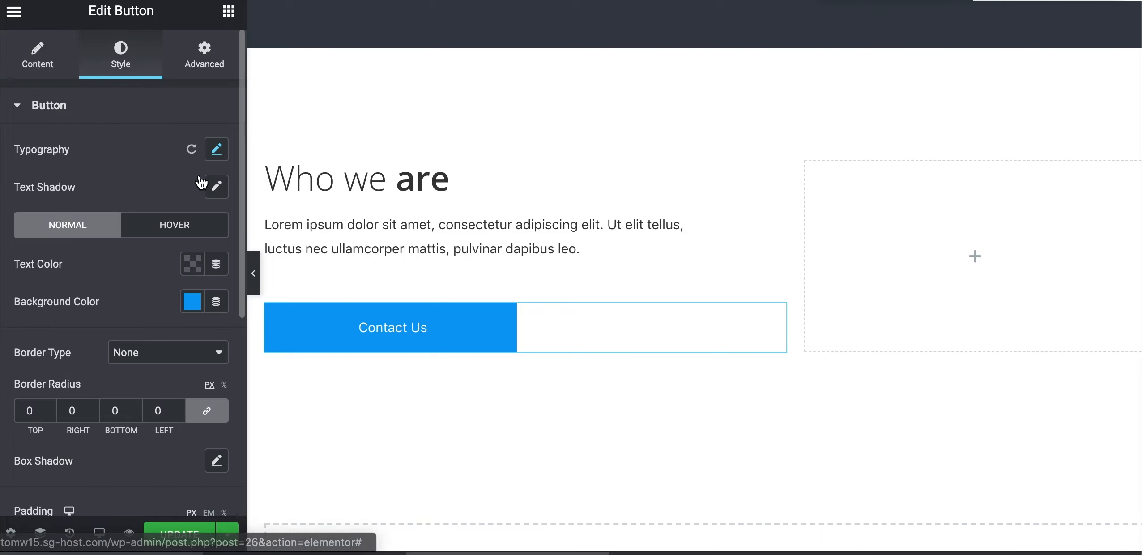
Set the Contact Us button's typography weight to 600
{"action": "left_click", "coordinate": [216, 151]}
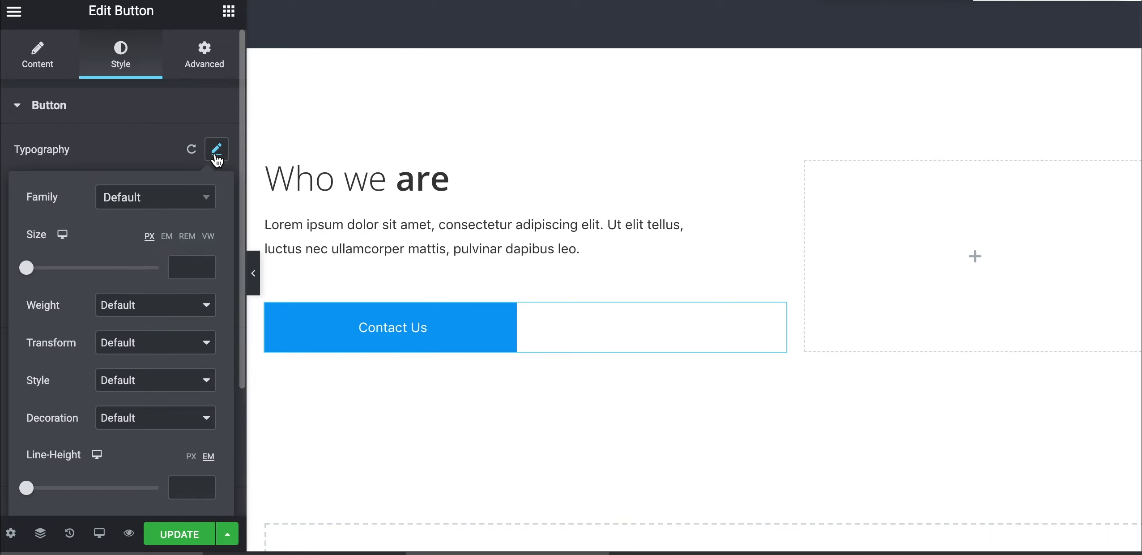
{"action": "left_click", "coordinate": [117, 308]}
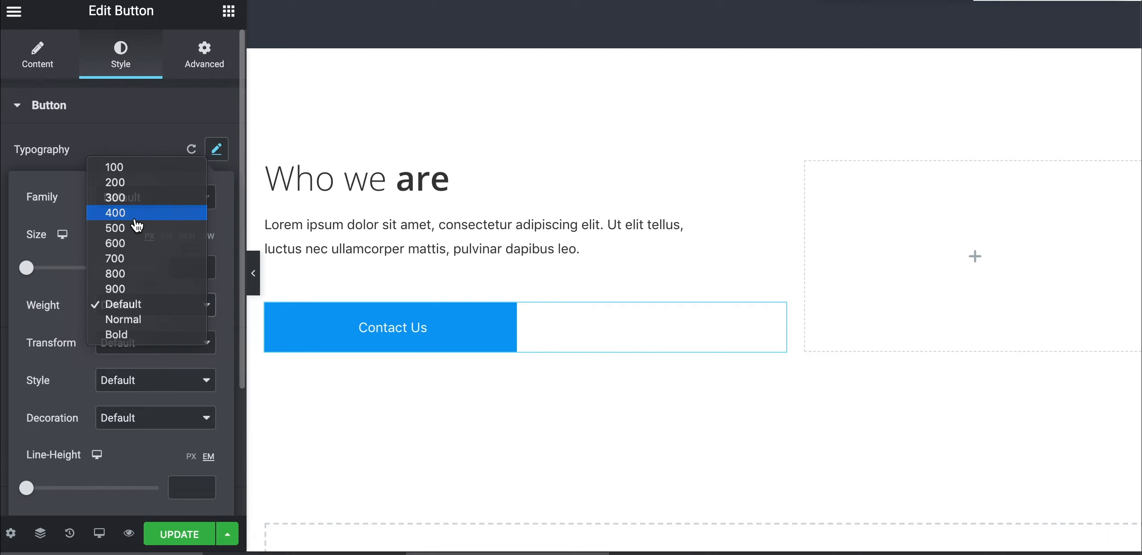
{"action": "left_click", "coordinate": [137, 224]}
{"action": "left_click", "coordinate": [111, 295]}
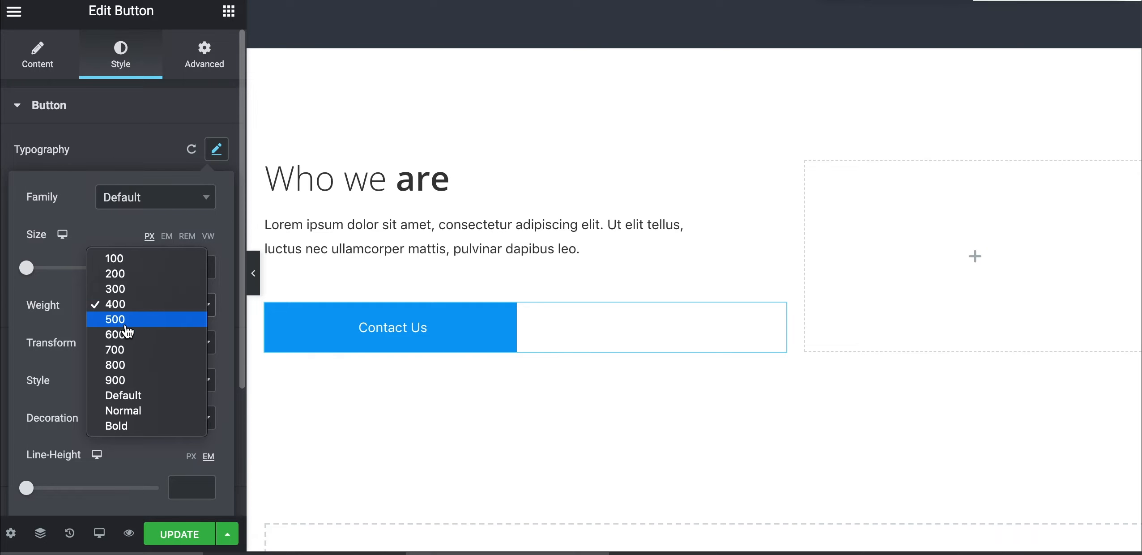
{"action": "left_click", "coordinate": [125, 334]}
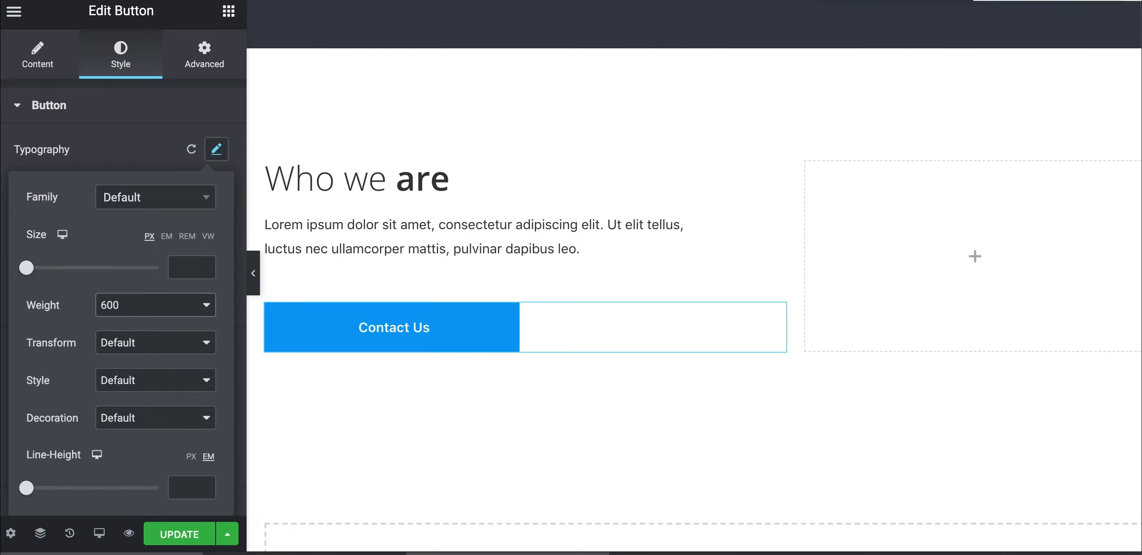
{"action": "left_click", "coordinate": [228, 12]}
Place an Image widget showing wordpress.jpg in the right column and check the preview
{"action": "type", "text": "im"}
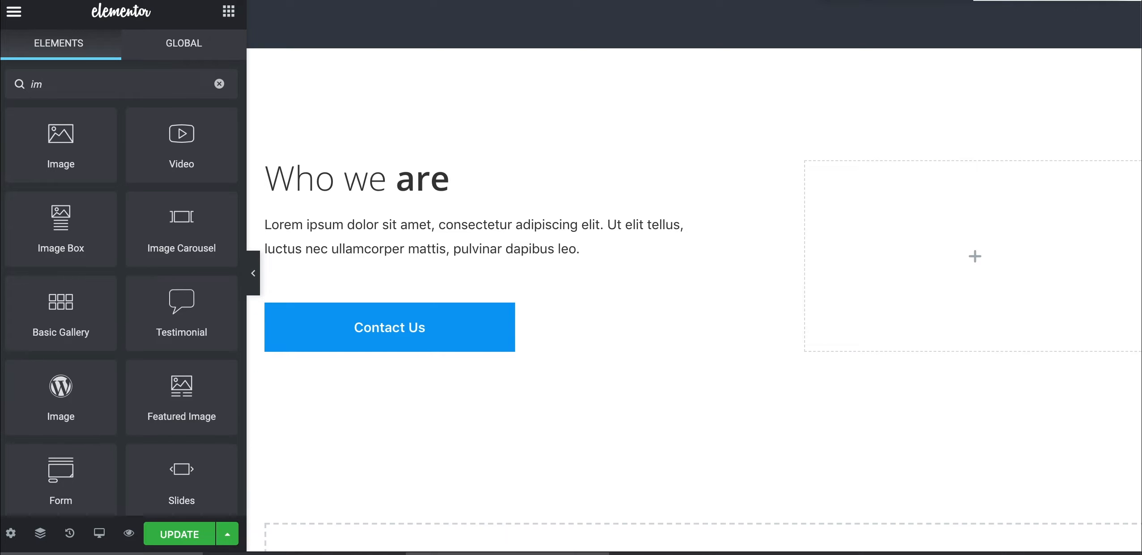
{"action": "type", "text": "a"}
{"action": "left_click_drag", "start_coordinate": [61, 134], "coordinate": [954, 223]}
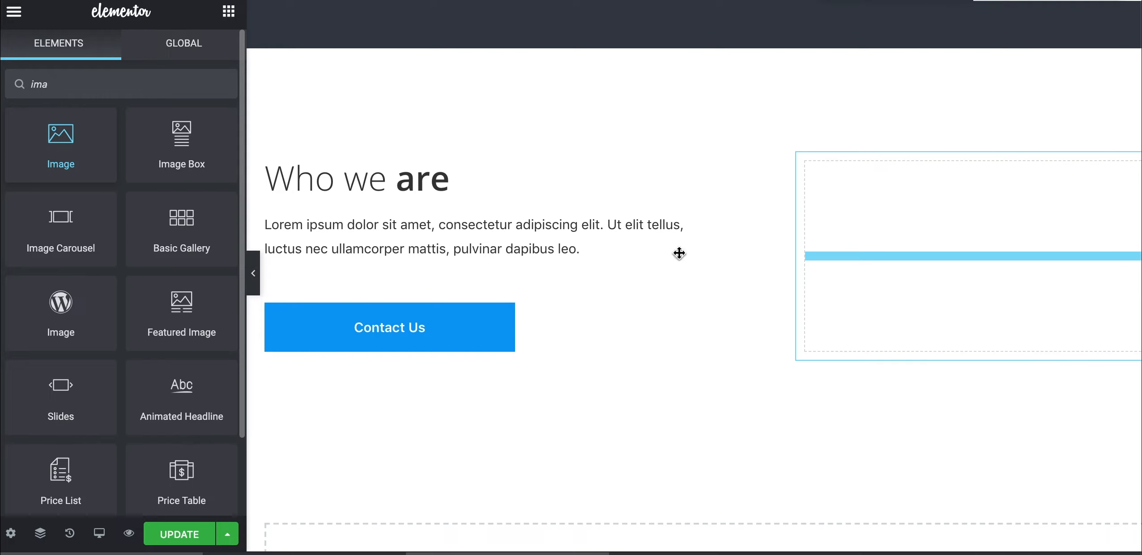
{"action": "left_click_drag", "start_coordinate": [679, 253], "coordinate": [678, 250]}
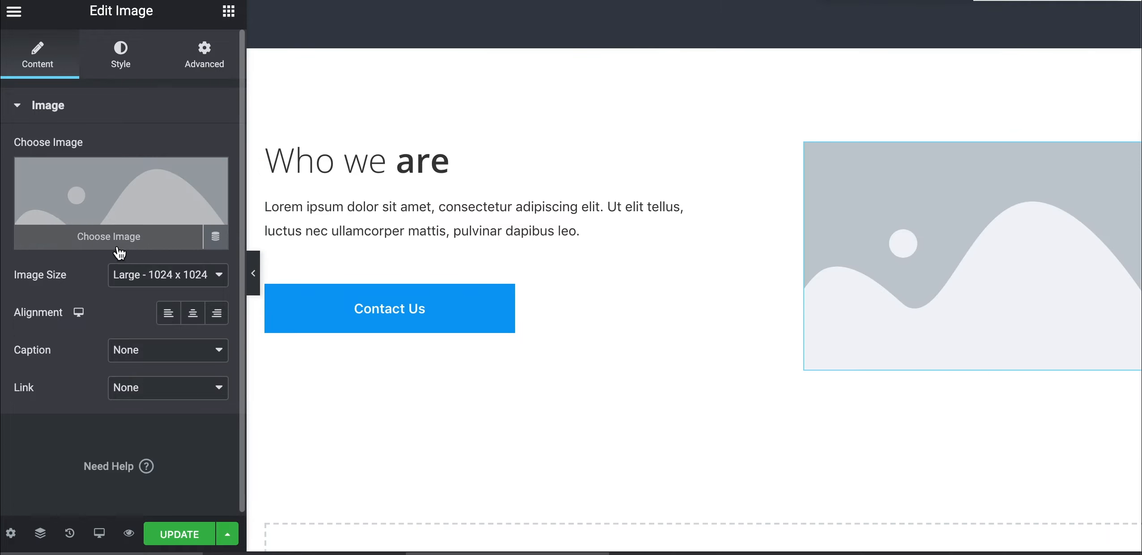
{"action": "left_click", "coordinate": [109, 238]}
{"action": "left_click", "coordinate": [229, 231]}
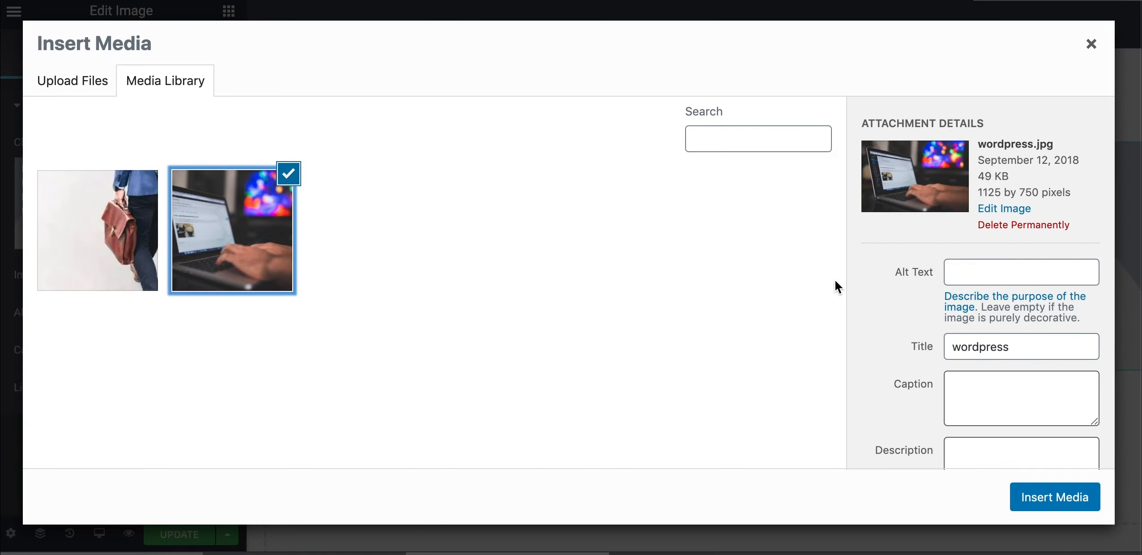
{"action": "left_click", "coordinate": [1052, 496]}
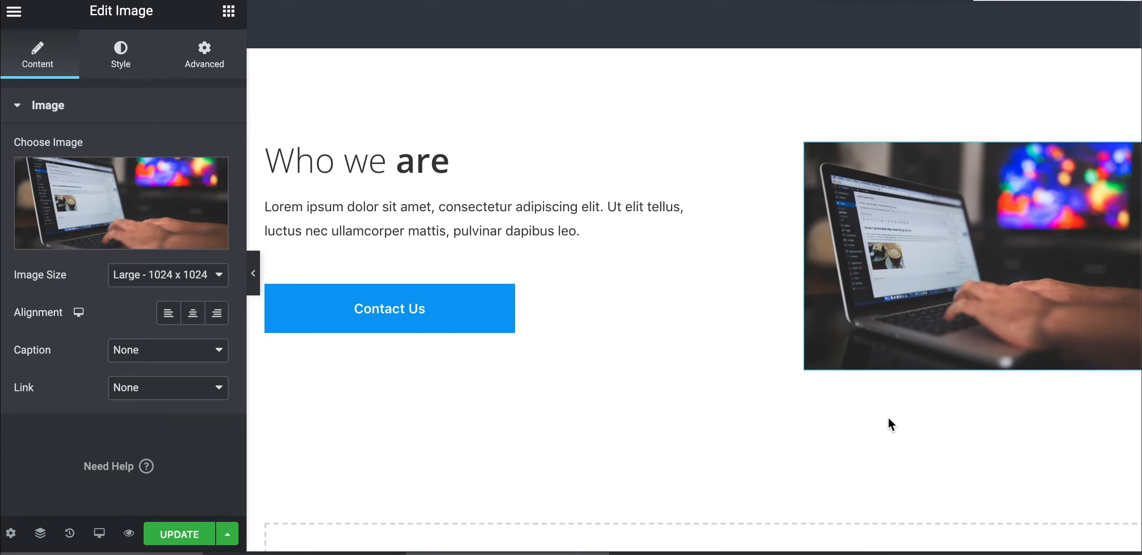
{"action": "left_click", "coordinate": [253, 274]}
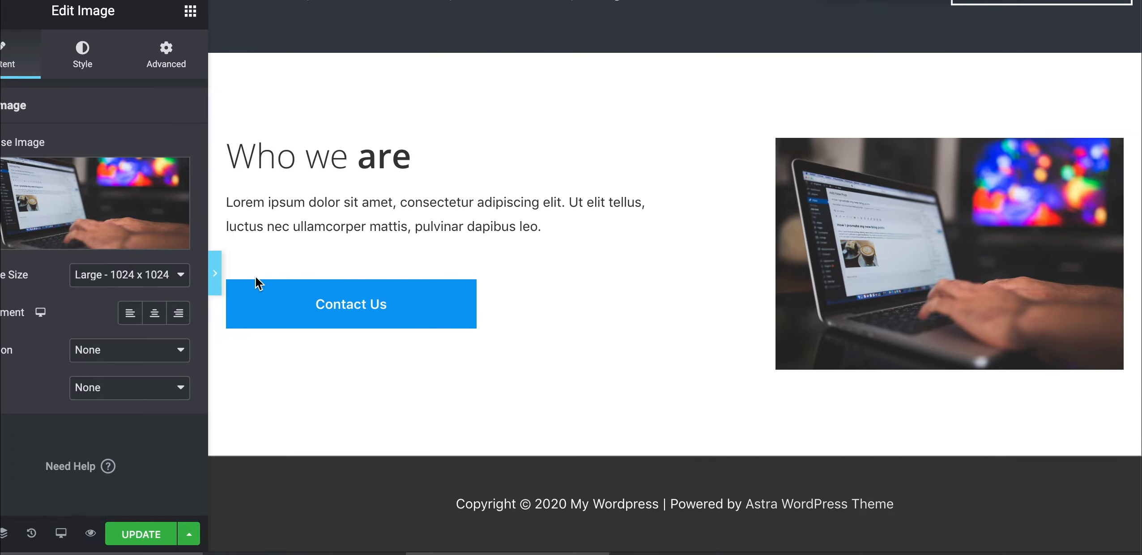
{"action": "scroll", "coordinate": [306, 176], "scroll_direction": "up", "scroll_amount": 4}
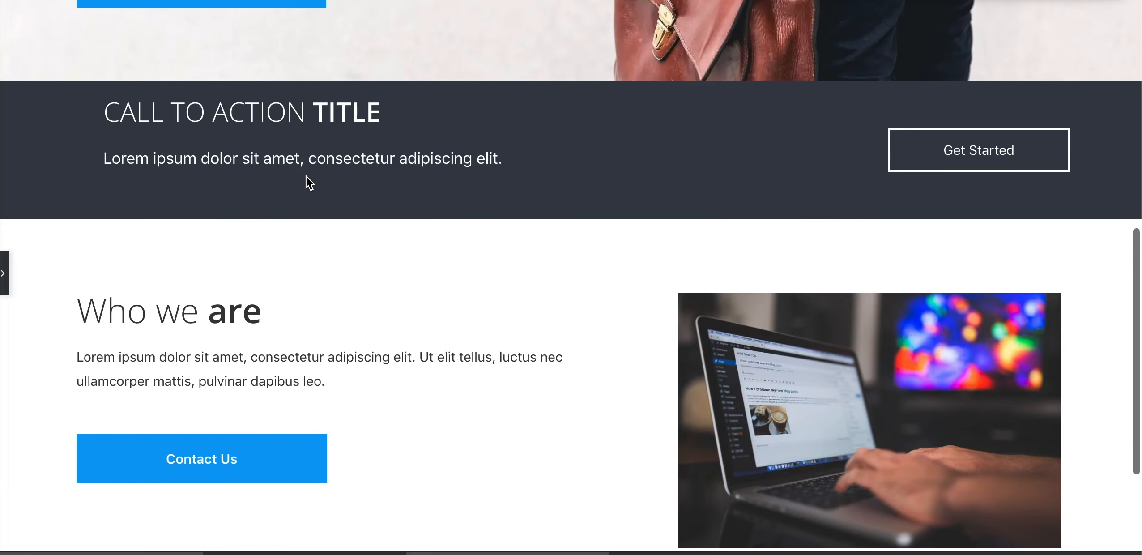
{"action": "scroll", "coordinate": [306, 176], "scroll_direction": "down", "scroll_amount": 4}
{"action": "left_click", "coordinate": [4, 273]}
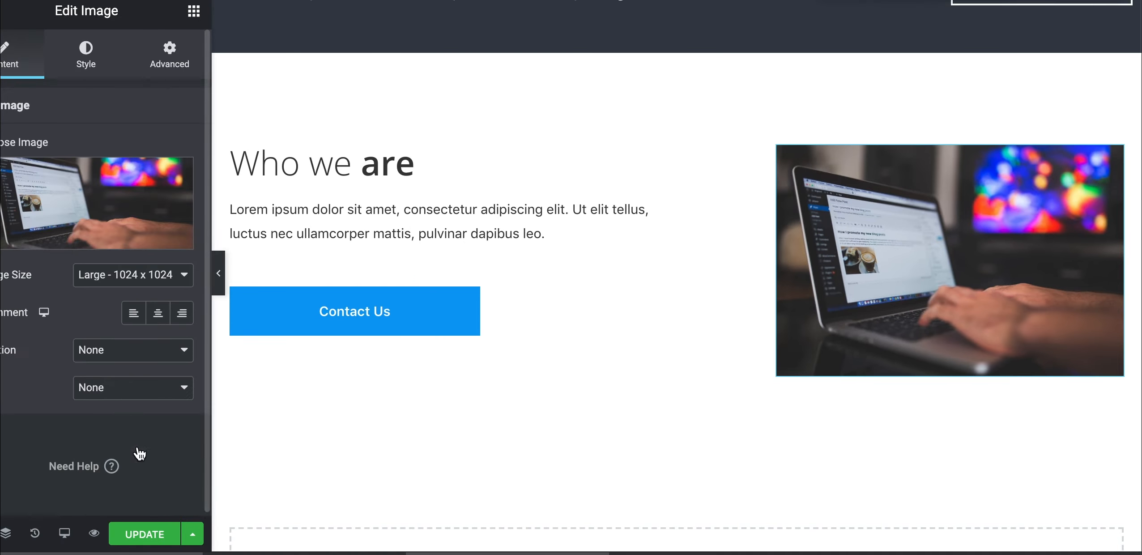
In mobile preview, change the new paragraph's 130 right padding to 0
{"action": "left_click", "coordinate": [103, 536]}
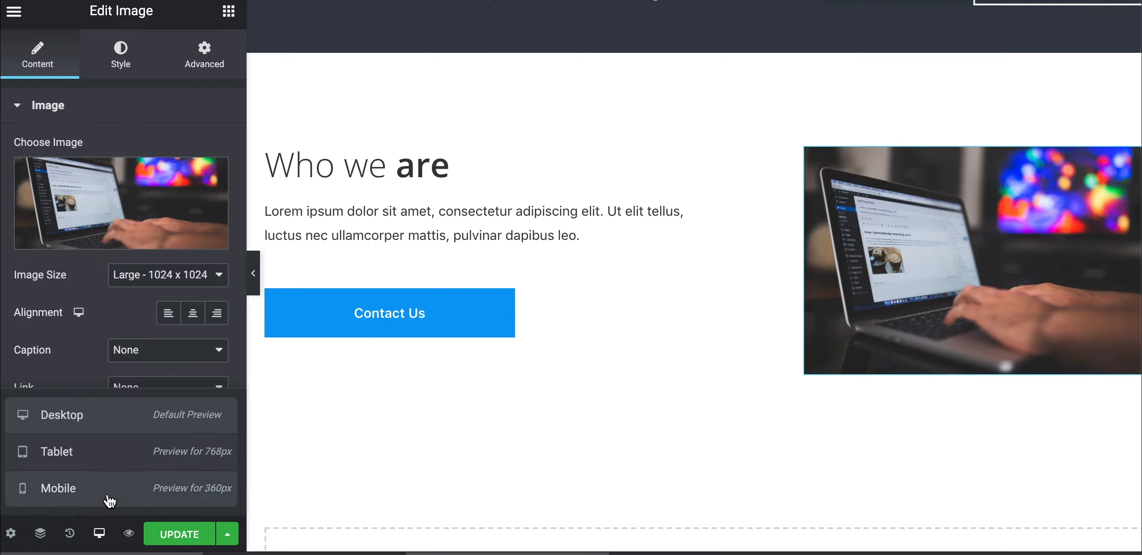
{"action": "left_click", "coordinate": [110, 499]}
{"action": "scroll", "coordinate": [604, 350], "scroll_direction": "down", "scroll_amount": 3}
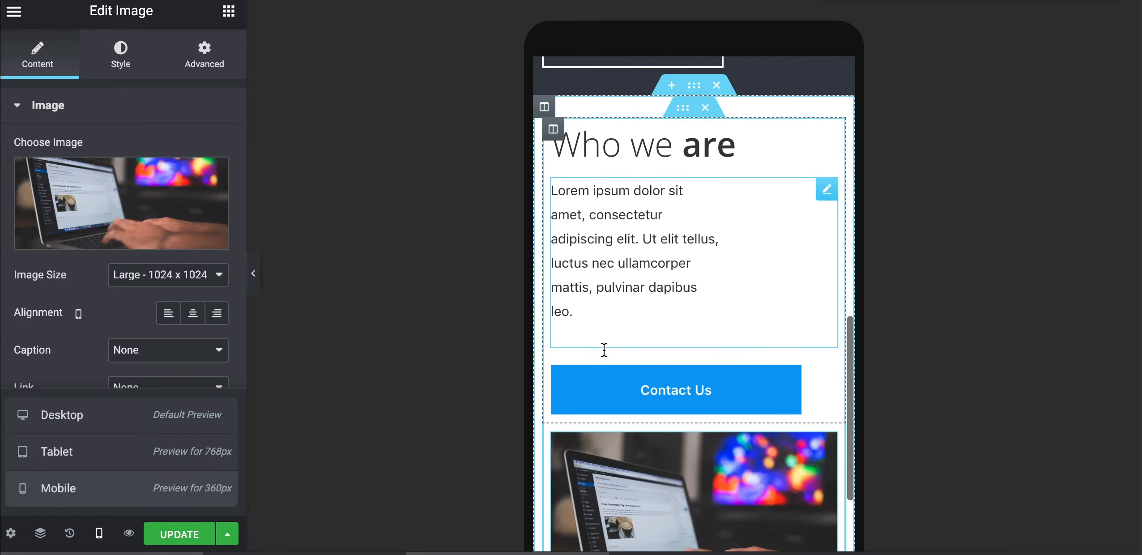
{"action": "scroll", "coordinate": [604, 350], "scroll_direction": "down", "scroll_amount": 2}
{"action": "scroll", "coordinate": [605, 349], "scroll_direction": "up", "scroll_amount": 5}
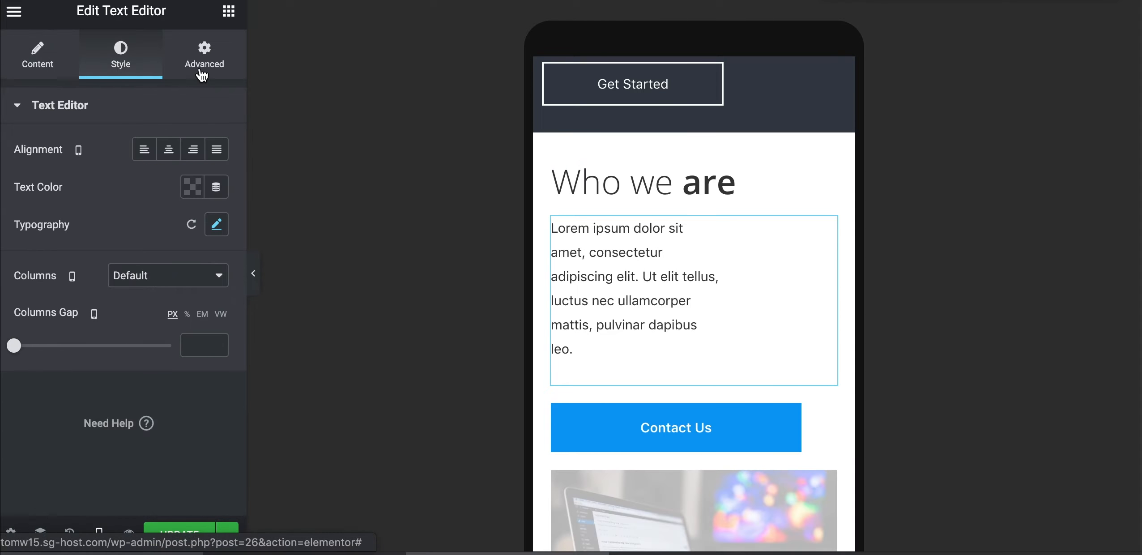
{"action": "left_click", "coordinate": [204, 51]}
{"action": "double_click", "coordinate": [74, 263]}
{"action": "type", "text": "0"}
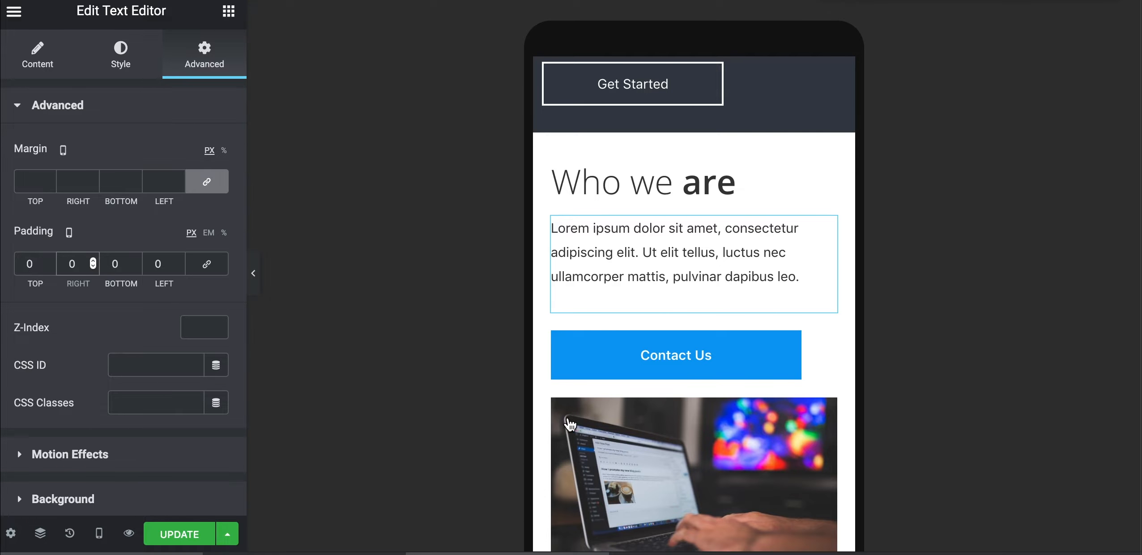
{"action": "scroll", "coordinate": [568, 418], "scroll_direction": "down", "scroll_amount": 6}
{"action": "scroll", "coordinate": [568, 416], "scroll_direction": "up", "scroll_amount": 4}
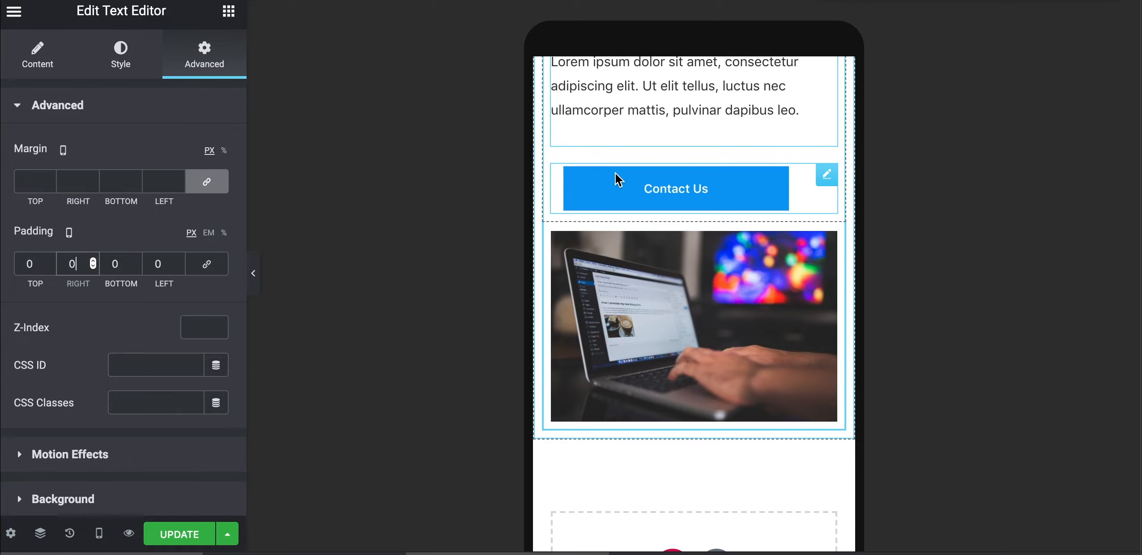
{"action": "scroll", "coordinate": [615, 176], "scroll_direction": "up", "scroll_amount": 3}
{"action": "scroll", "coordinate": [615, 176], "scroll_direction": "up", "scroll_amount": 2}
{"action": "scroll", "coordinate": [618, 201], "scroll_direction": "down", "scroll_amount": 2}
{"action": "scroll", "coordinate": [627, 222], "scroll_direction": "down", "scroll_amount": 4}
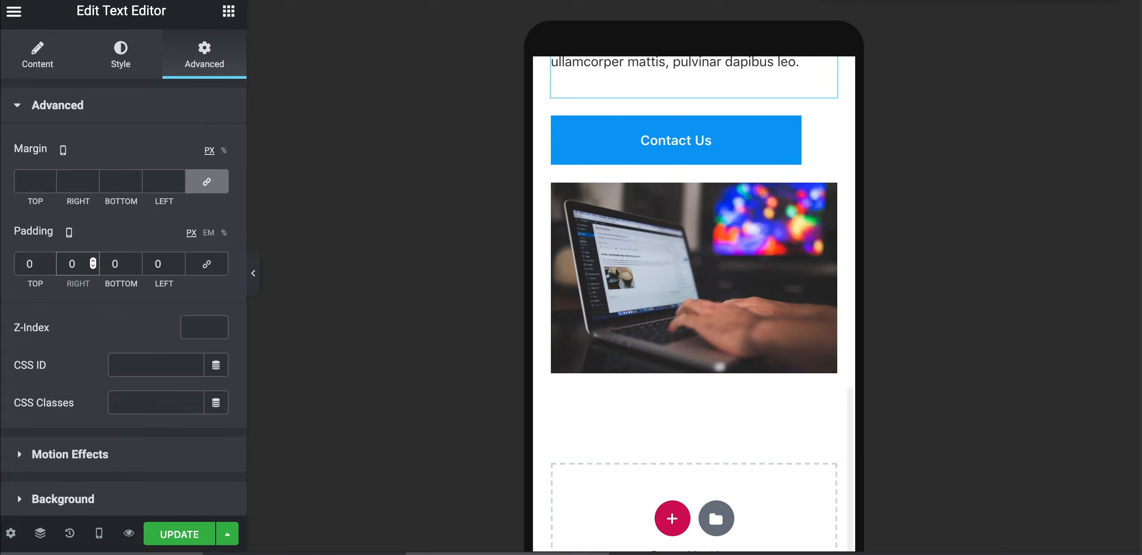
Return to the desktop preview and select the Our Services section
{"action": "left_click", "coordinate": [99, 533]}
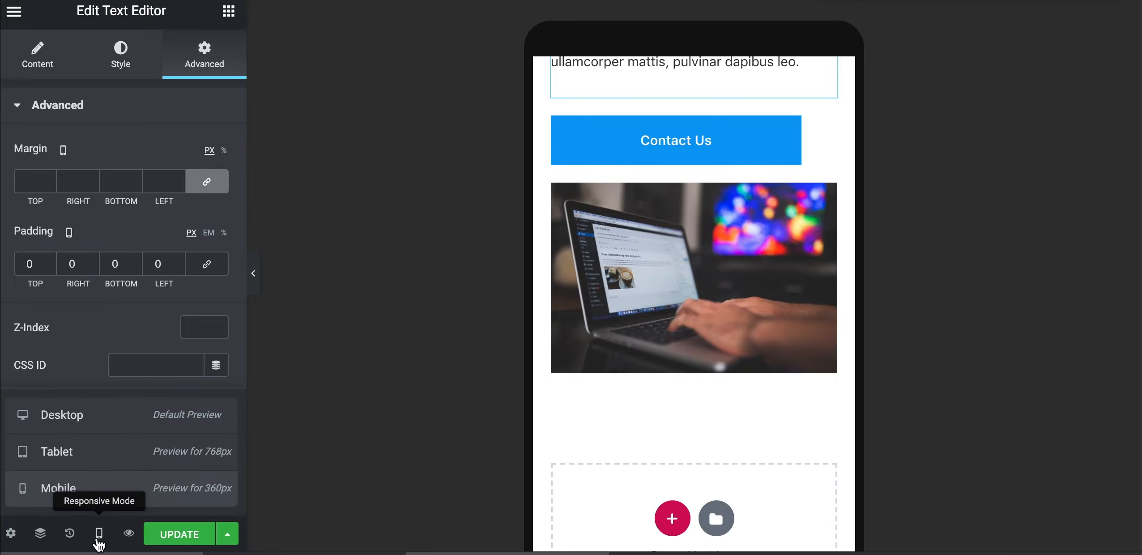
{"action": "left_click", "coordinate": [62, 415]}
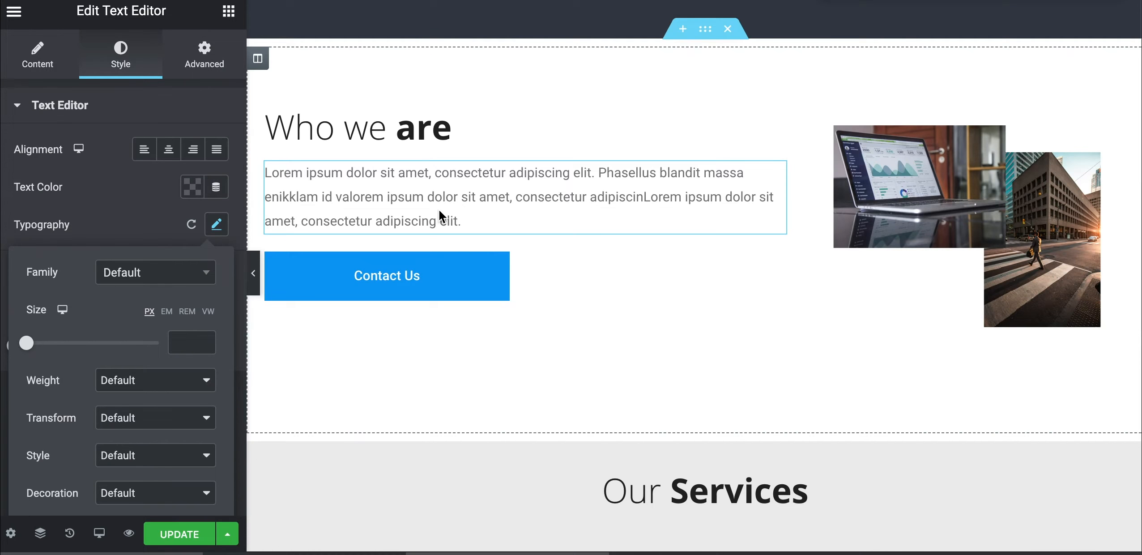
{"action": "scroll", "coordinate": [439, 209], "scroll_direction": "down", "scroll_amount": 6}
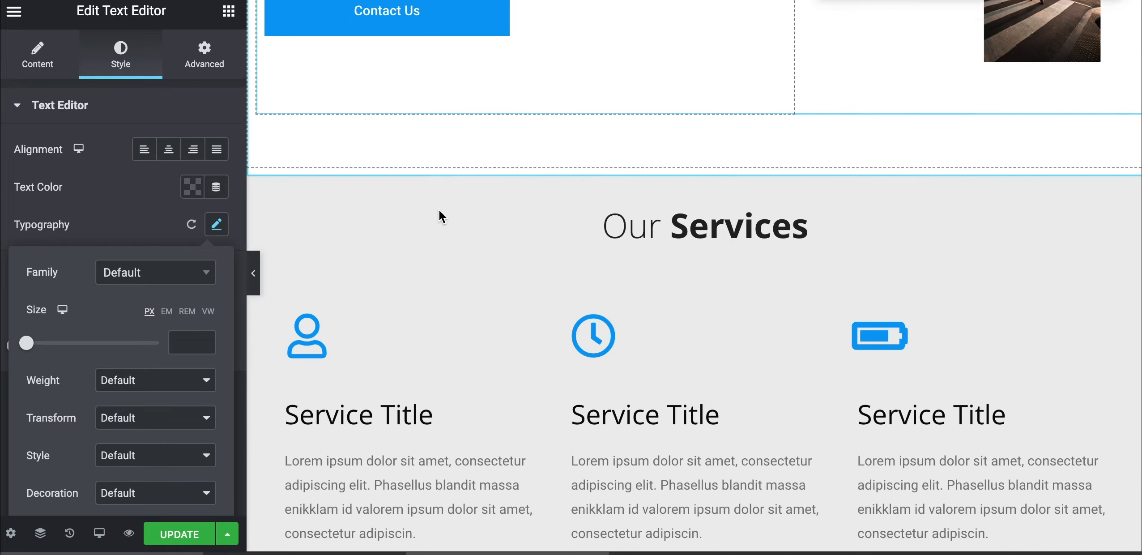
{"action": "scroll", "coordinate": [479, 319], "scroll_direction": "down", "scroll_amount": 3}
{"action": "scroll", "coordinate": [479, 315], "scroll_direction": "up", "scroll_amount": 1}
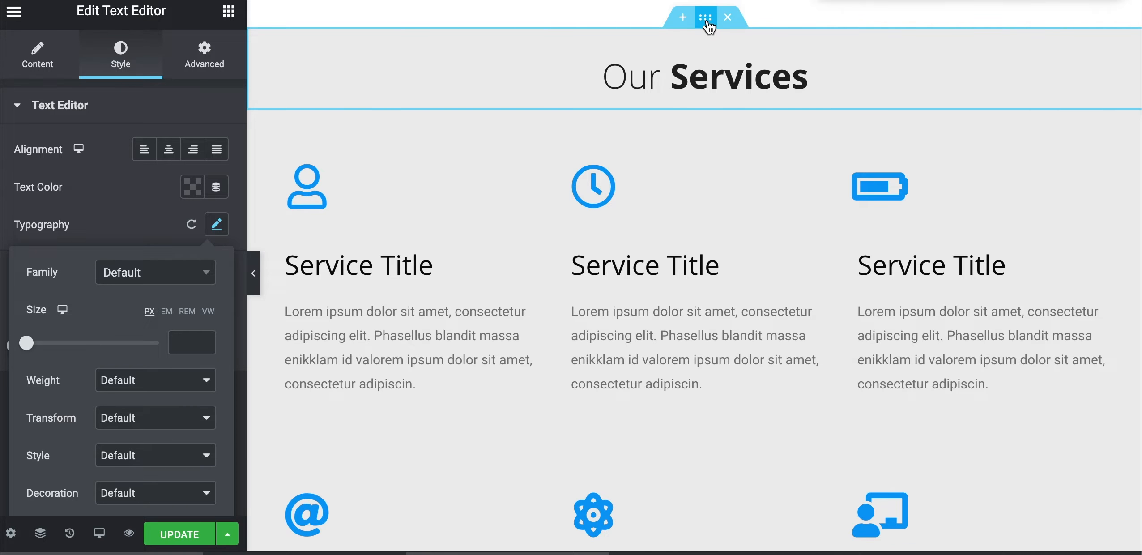
{"action": "left_click", "coordinate": [706, 18]}
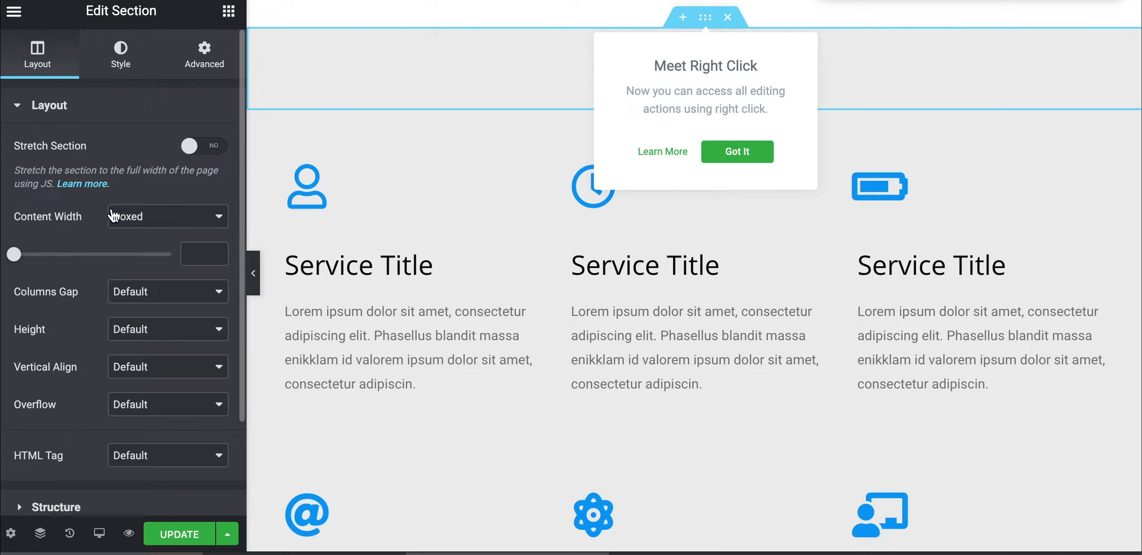
Select the Our Services section's #EDEDED background hex code for copying
{"action": "scroll", "coordinate": [526, 477], "scroll_direction": "down", "scroll_amount": 5}
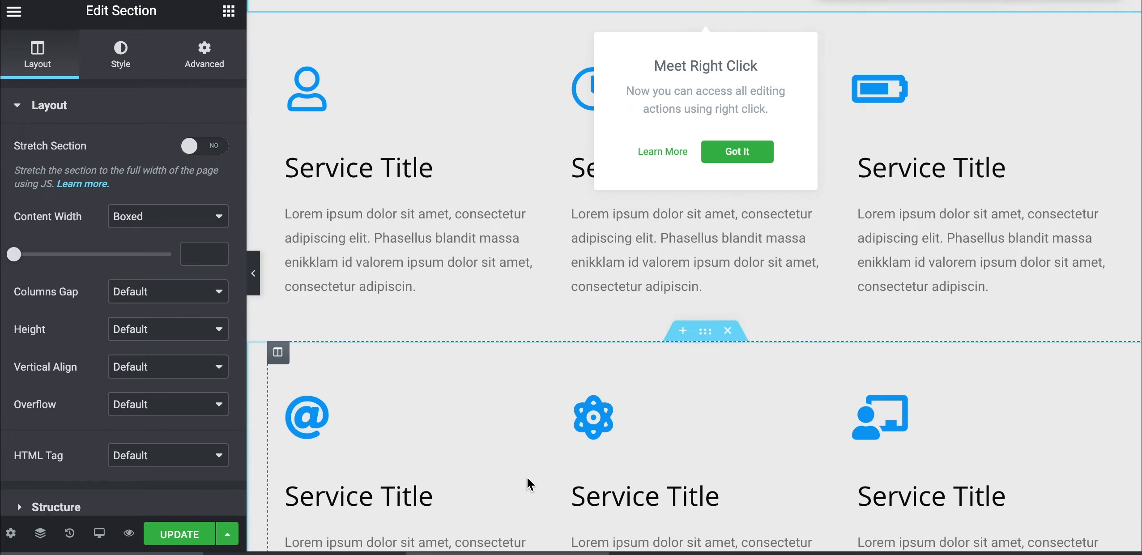
{"action": "scroll", "coordinate": [527, 477], "scroll_direction": "down", "scroll_amount": 5}
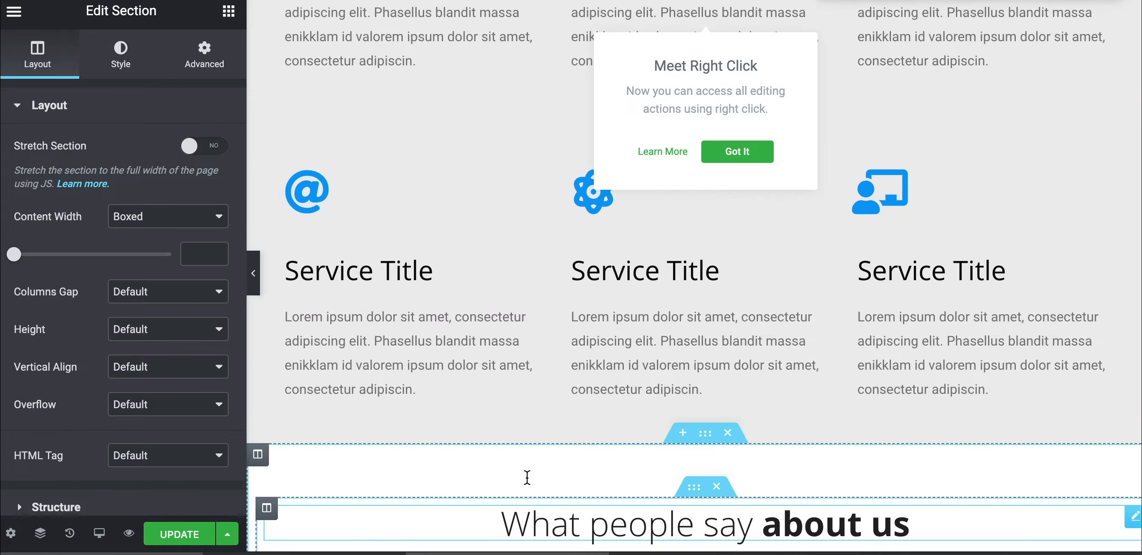
{"action": "scroll", "coordinate": [526, 477], "scroll_direction": "up", "scroll_amount": 3}
{"action": "scroll", "coordinate": [528, 483], "scroll_direction": "up", "scroll_amount": 2}
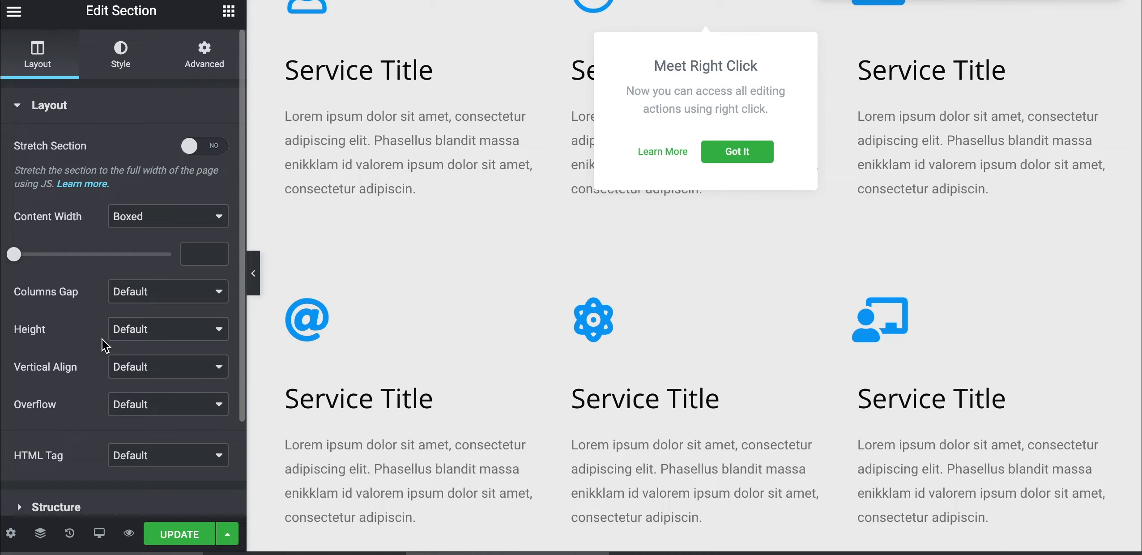
{"action": "scroll", "coordinate": [467, 247], "scroll_direction": "up", "scroll_amount": 5}
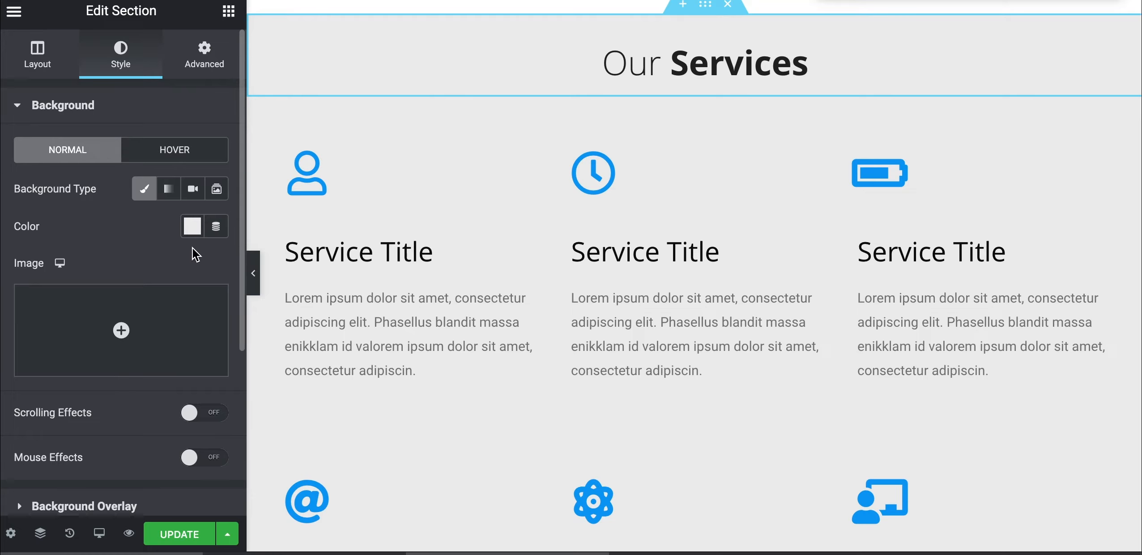
{"action": "left_click", "coordinate": [192, 226]}
{"action": "left_click", "coordinate": [189, 504]}
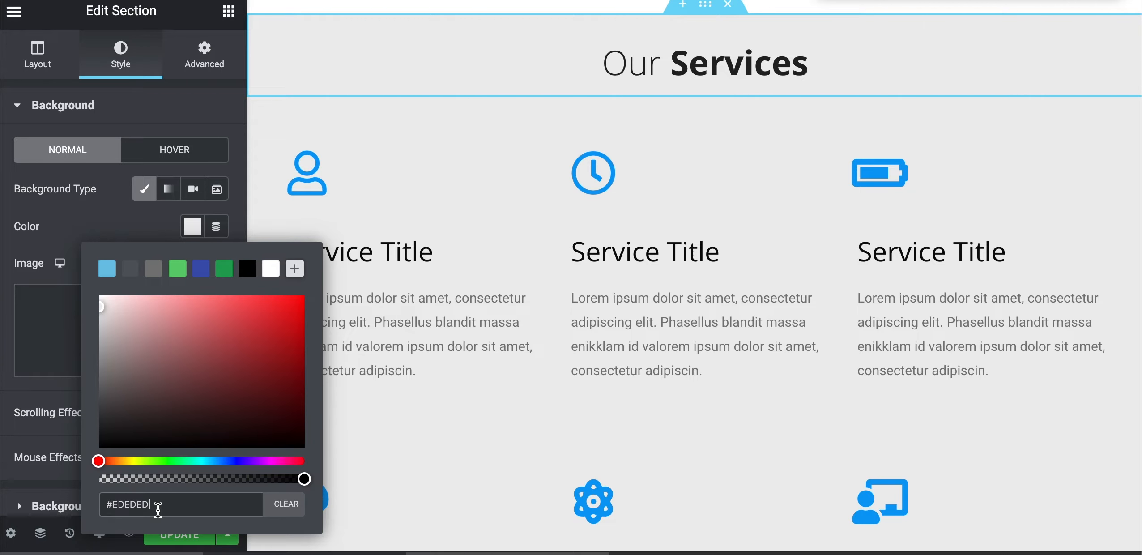
{"action": "left_click_drag", "start_coordinate": [140, 506], "coordinate": [100, 503]}
{"action": "key", "text": "ctrl+c"}
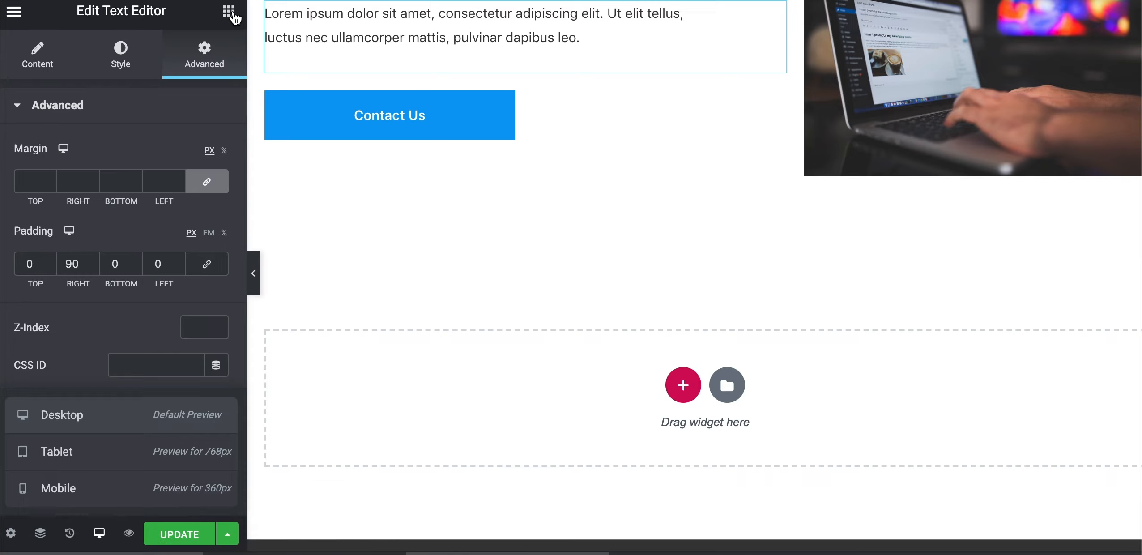
Drop a two-column inner section into the empty area below Contact Us
{"action": "left_click", "coordinate": [229, 8]}
{"action": "left_click_drag", "start_coordinate": [58, 186], "coordinate": [431, 412]}
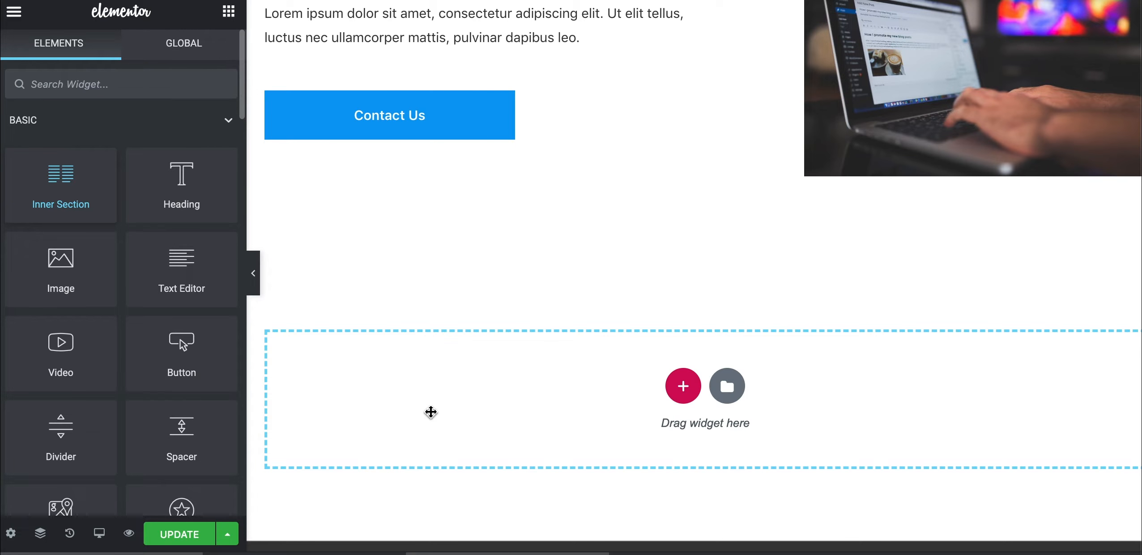
{"action": "left_click_drag", "start_coordinate": [430, 411], "coordinate": [429, 414]}
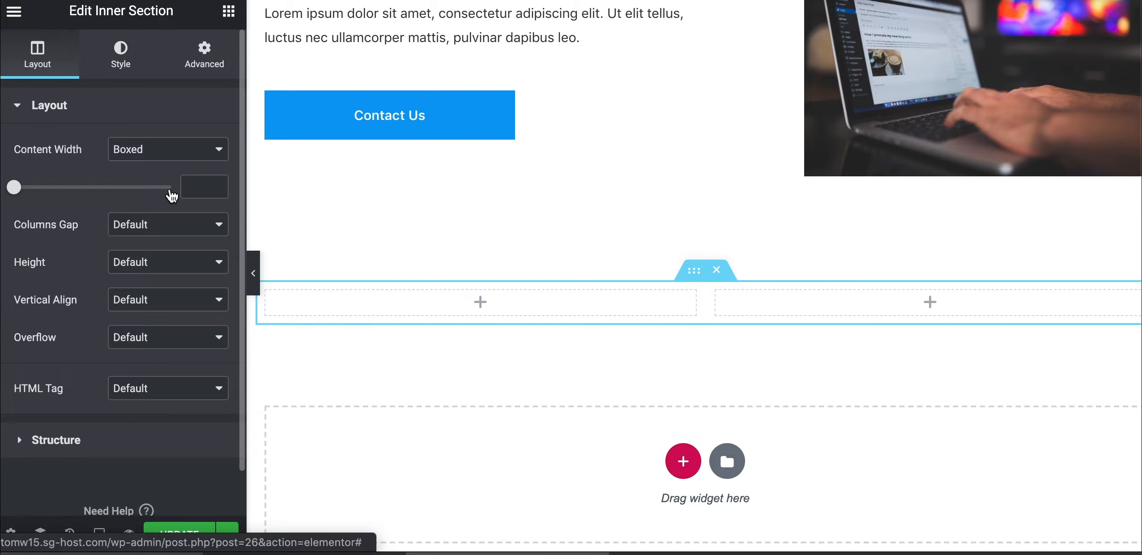
Give the inner section a classic light grey #EDEDED background
{"action": "left_click", "coordinate": [142, 193]}
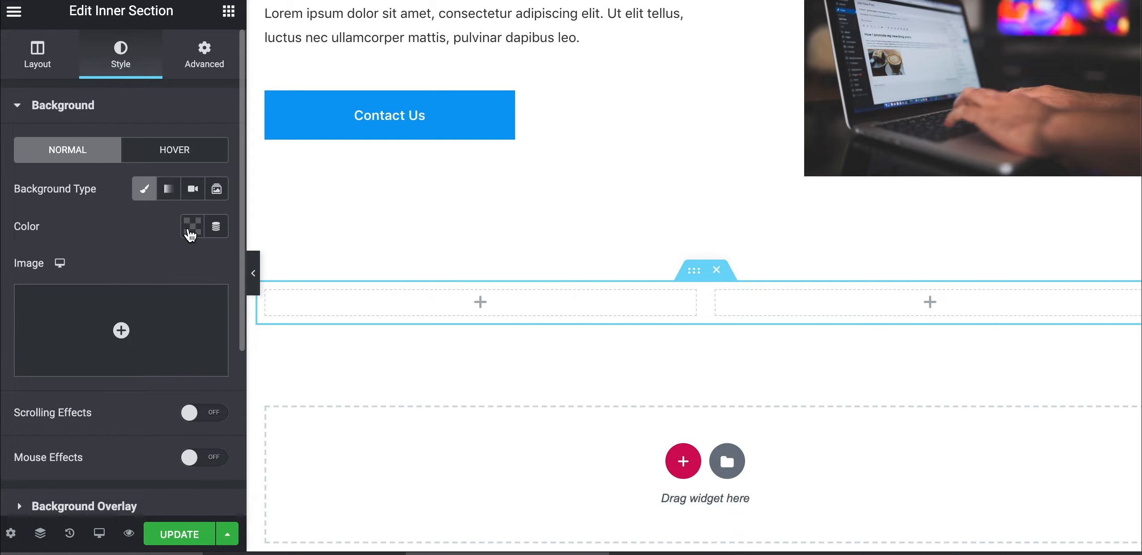
{"action": "left_click", "coordinate": [191, 232]}
{"action": "left_click", "coordinate": [97, 307]}
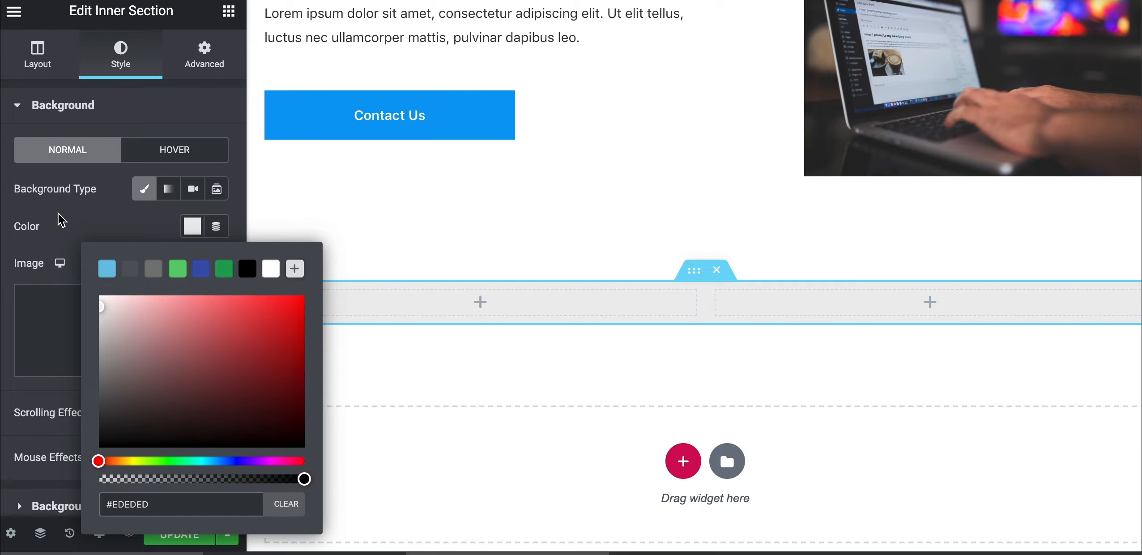
{"action": "left_click", "coordinate": [77, 219]}
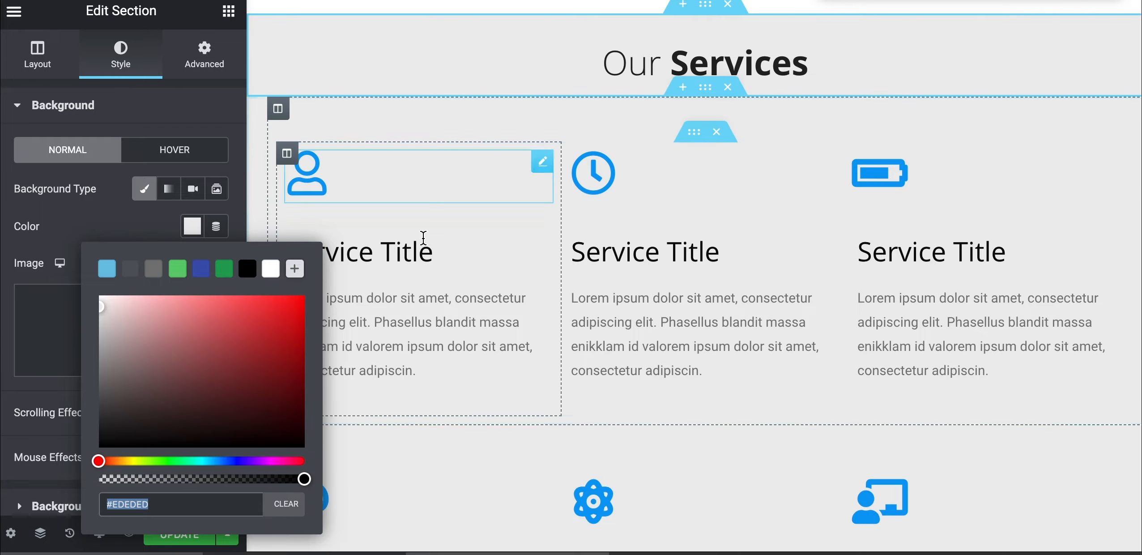
{"action": "scroll", "coordinate": [917, 302], "scroll_direction": "down", "scroll_amount": 1}
{"action": "scroll", "coordinate": [917, 305], "scroll_direction": "down", "scroll_amount": 3}
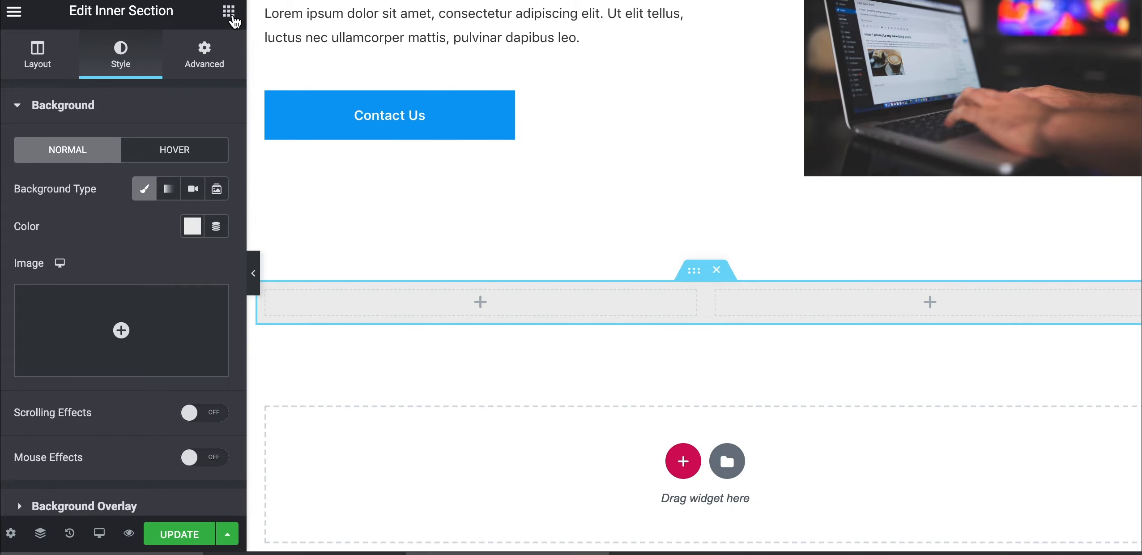
Add a second inner section below the first with a fully transparent background
{"action": "left_click", "coordinate": [228, 10]}
{"action": "left_click_drag", "start_coordinate": [84, 188], "coordinate": [556, 288]}
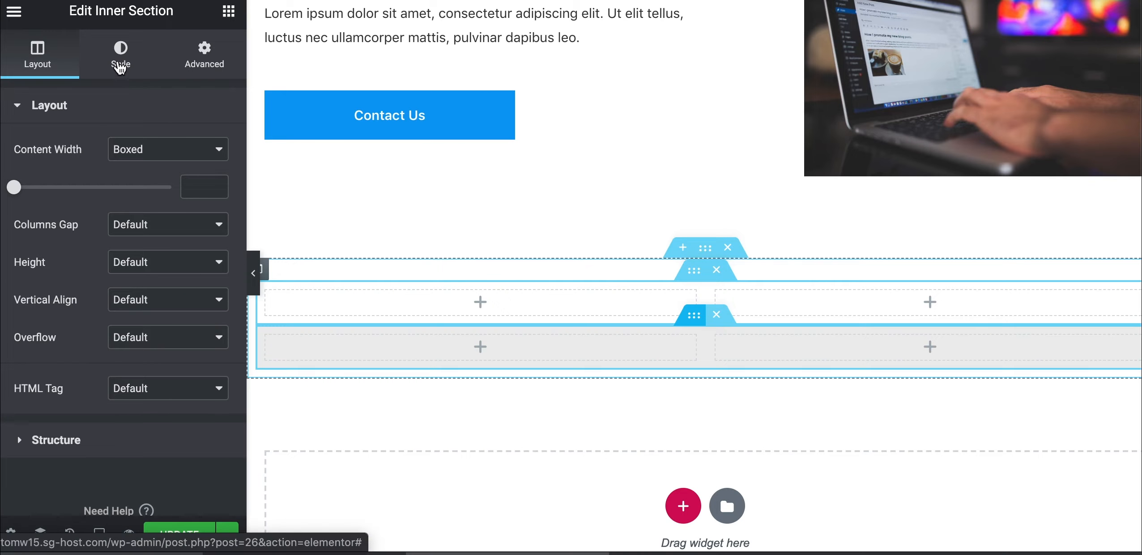
{"action": "left_click", "coordinate": [124, 56]}
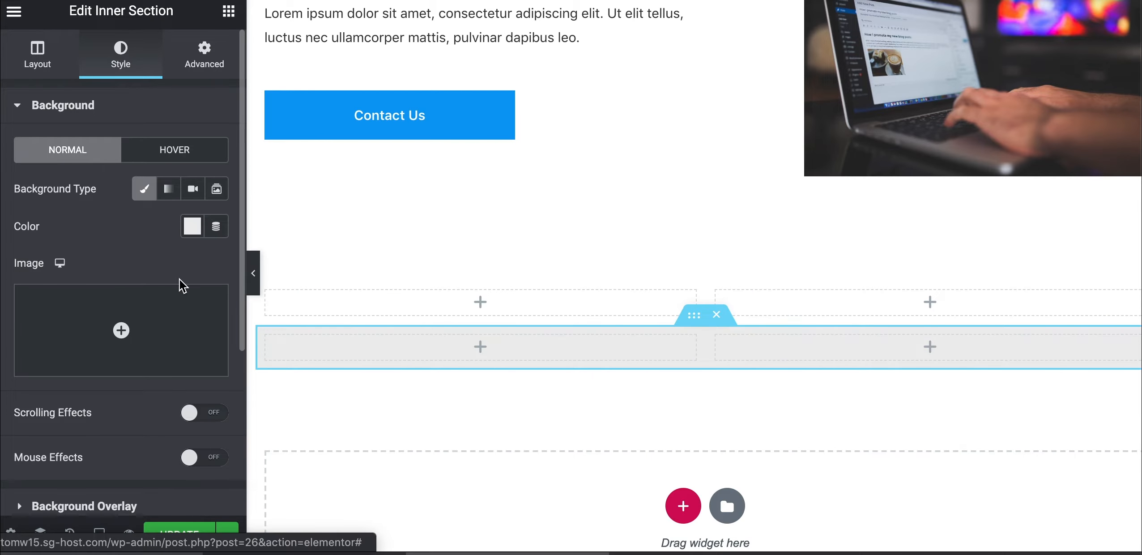
{"action": "left_click", "coordinate": [194, 230]}
{"action": "left_click_drag", "start_coordinate": [304, 479], "coordinate": [89, 486]}
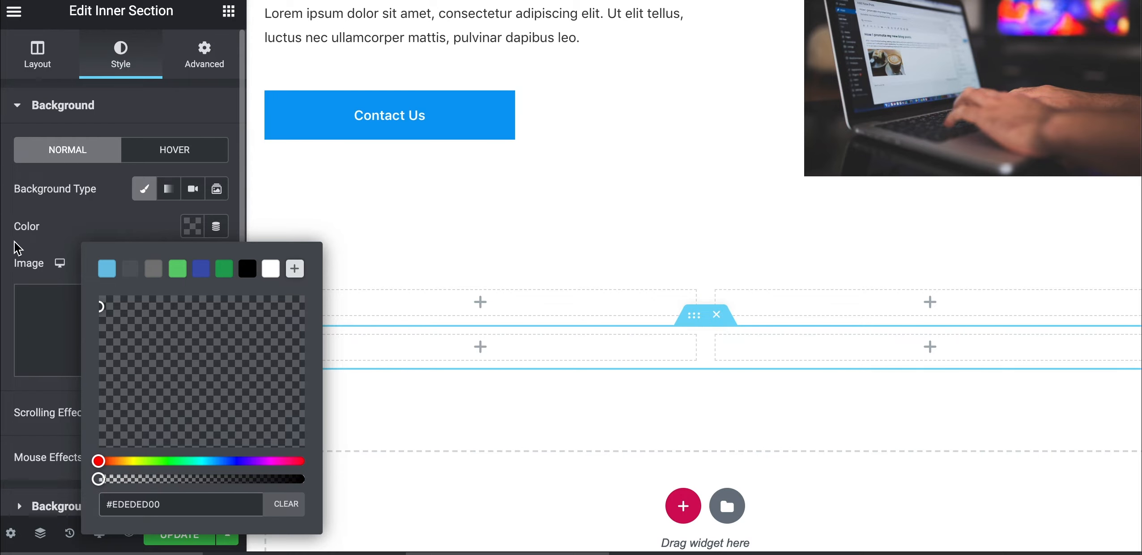
{"action": "left_click", "coordinate": [71, 220]}
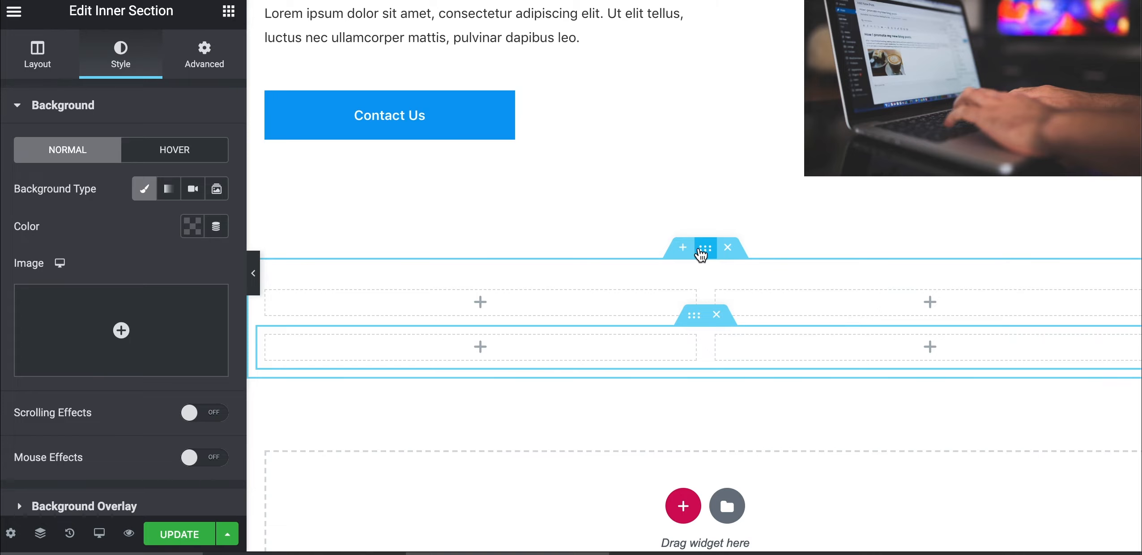
Paste #EDEDED as the outer section's background colour
{"action": "left_click", "coordinate": [701, 251]}
{"action": "left_click", "coordinate": [105, 67]}
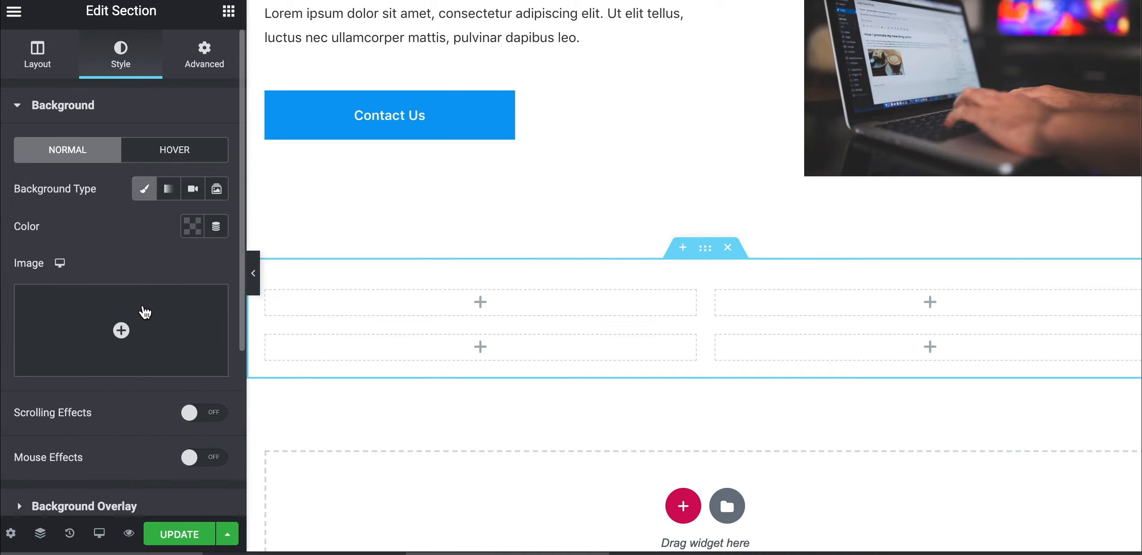
{"action": "left_click", "coordinate": [192, 226]}
{"action": "key", "text": "ctrl+v"}
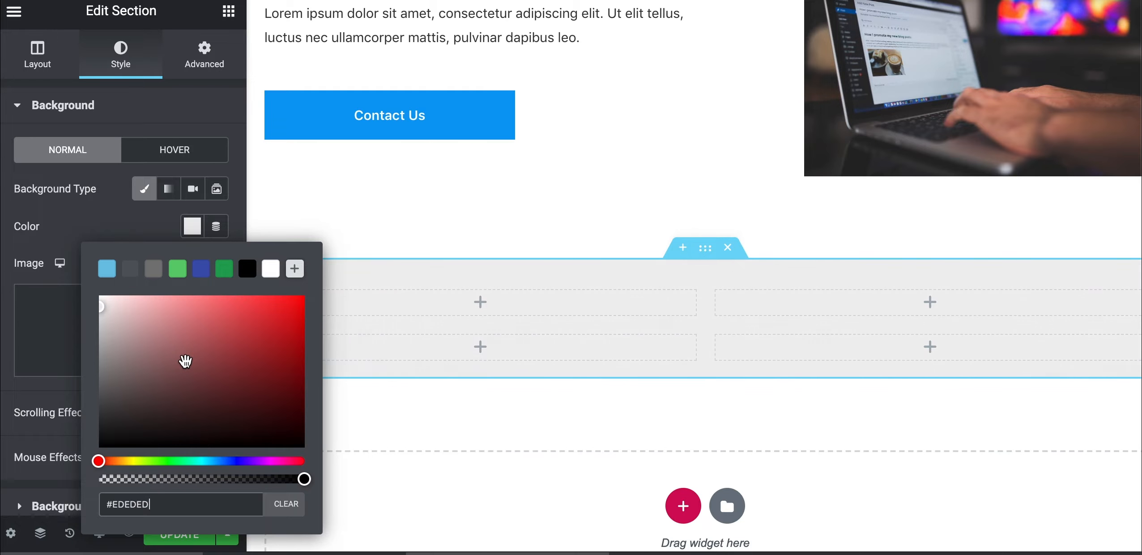
{"action": "left_click", "coordinate": [77, 235]}
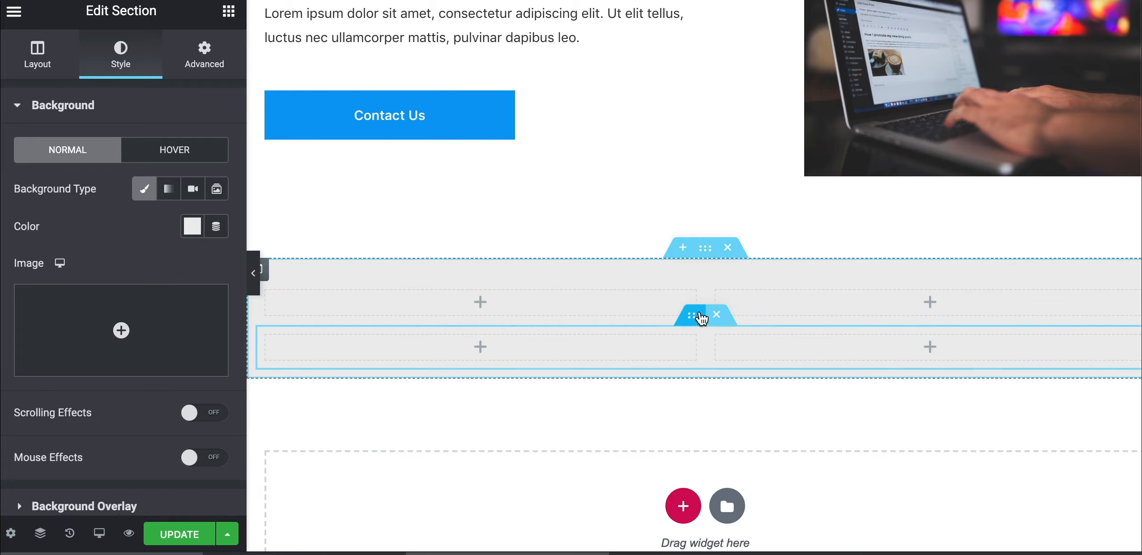
Delete the top row's right column and add a third column to the lower row
{"action": "right_click", "coordinate": [722, 279]}
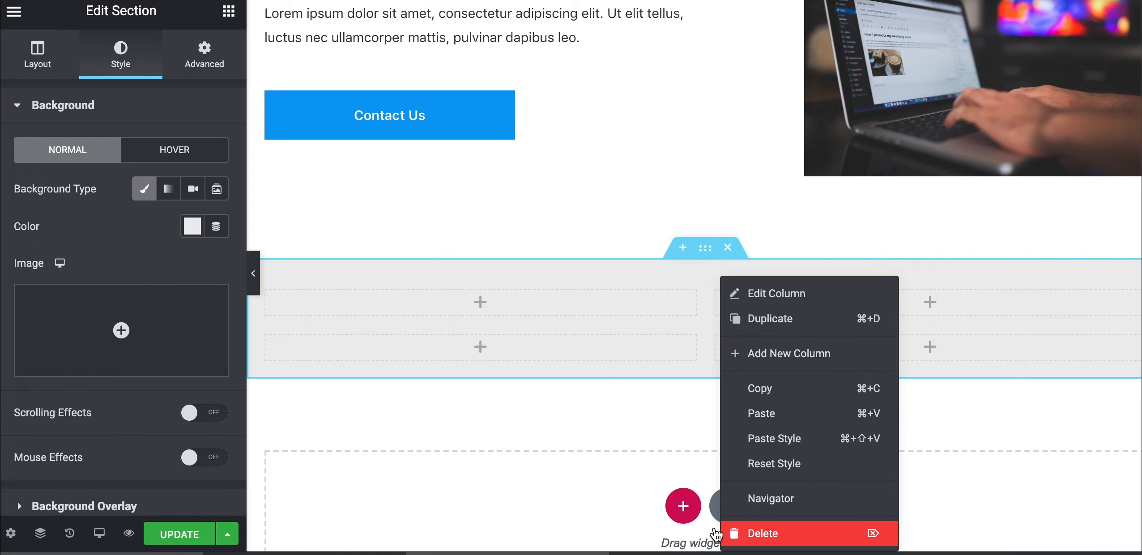
{"action": "left_click", "coordinate": [716, 533]}
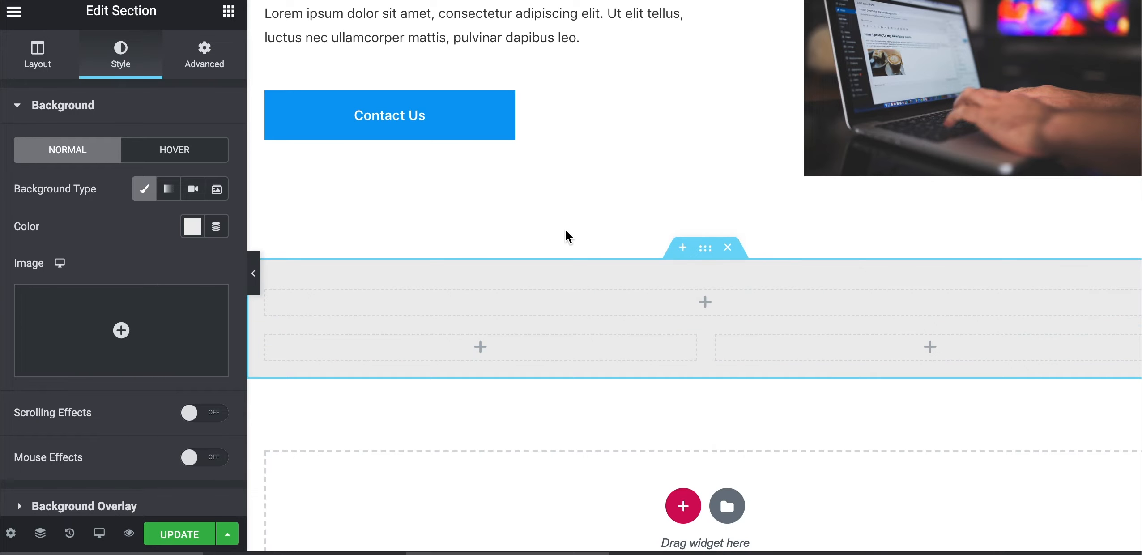
{"action": "right_click", "coordinate": [269, 350]}
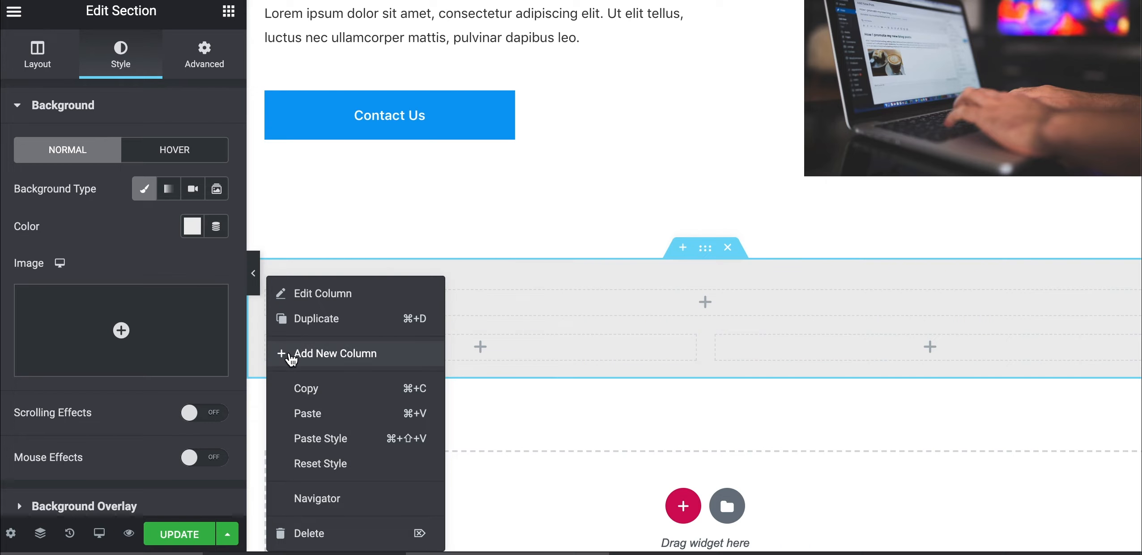
{"action": "left_click", "coordinate": [291, 354]}
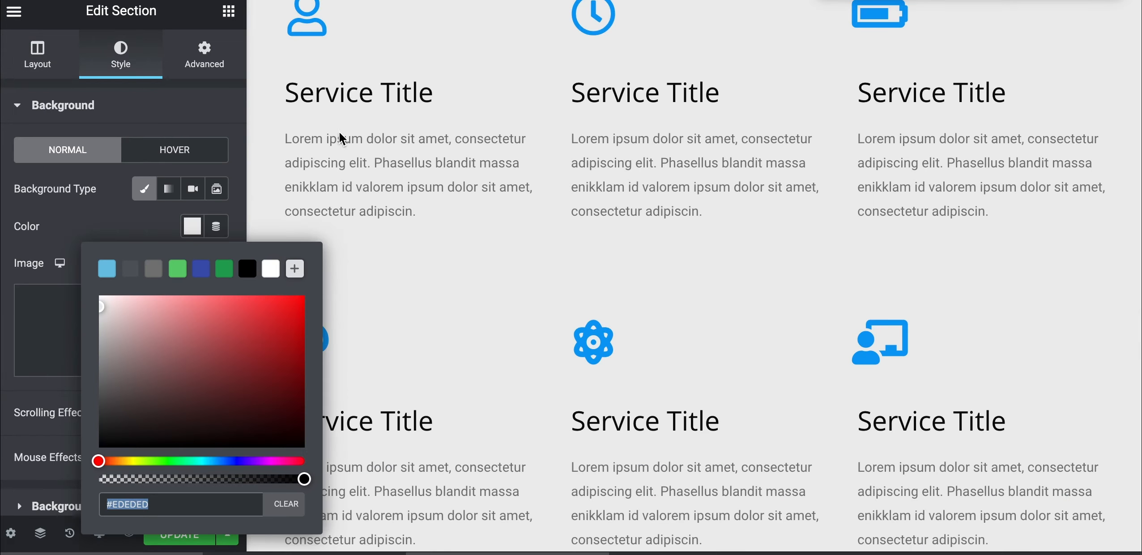
Preview the page with the editor panel hidden, then restore the panel
{"action": "left_click", "coordinate": [124, 218]}
{"action": "scroll", "coordinate": [402, 190], "scroll_direction": "up", "scroll_amount": 2}
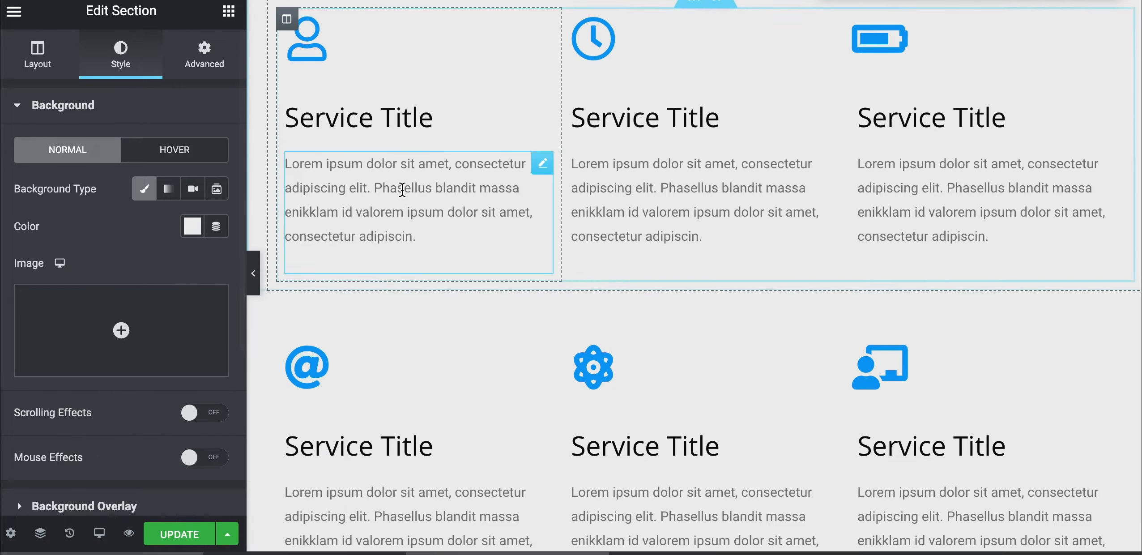
{"action": "left_click_drag", "start_coordinate": [694, 73], "coordinate": [688, 77]}
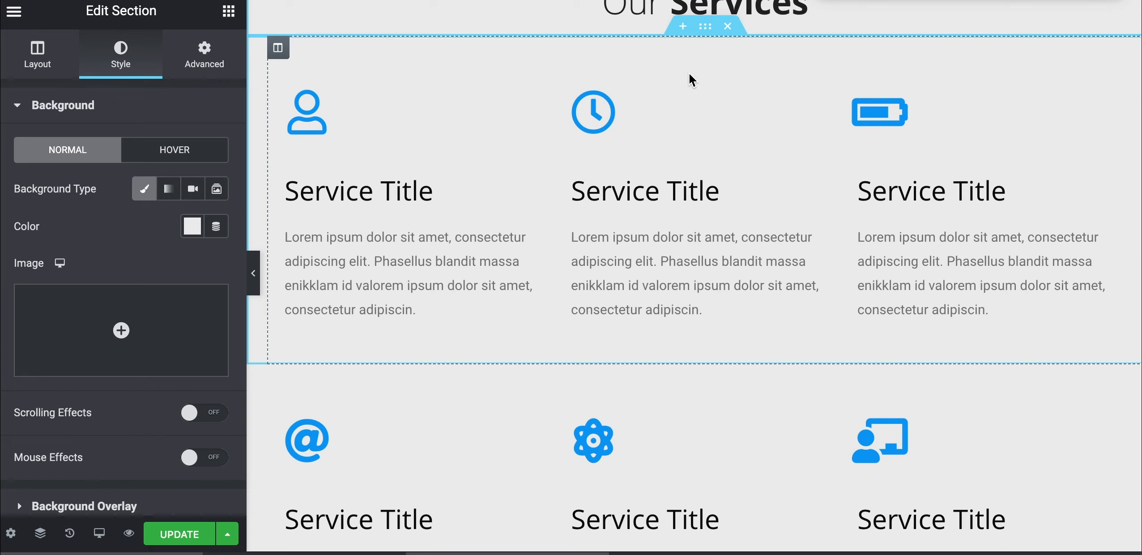
{"action": "scroll", "coordinate": [691, 112], "scroll_direction": "up", "scroll_amount": 3}
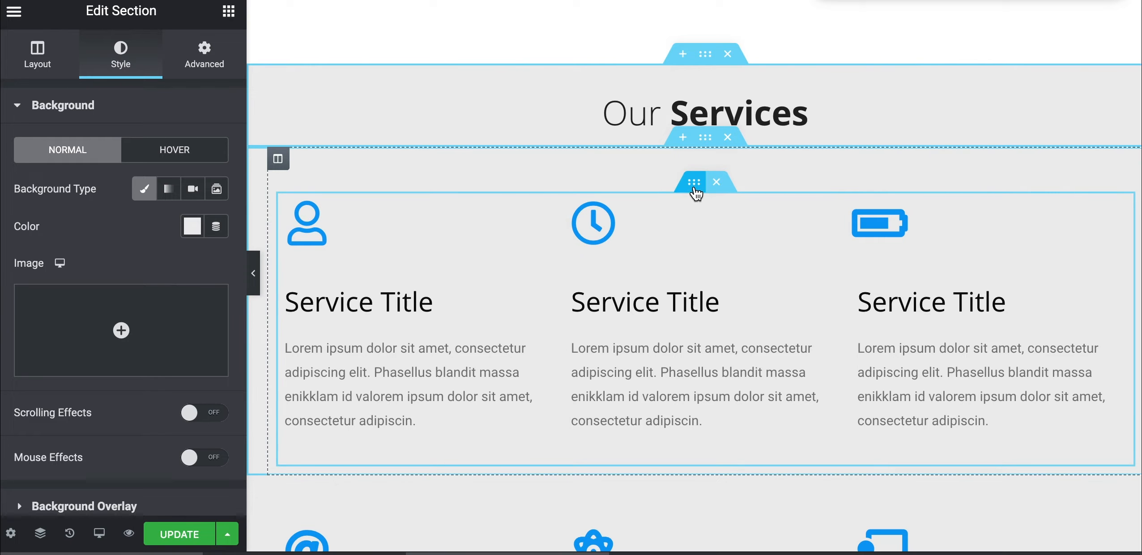
{"action": "left_click", "coordinate": [695, 190]}
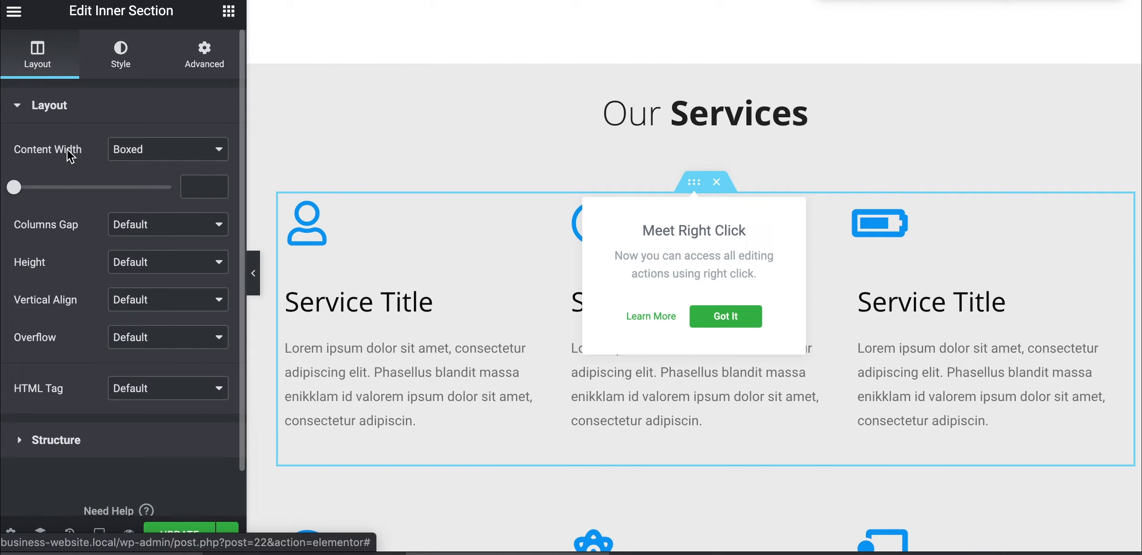
{"action": "scroll", "coordinate": [375, 290], "scroll_direction": "down", "scroll_amount": 2}
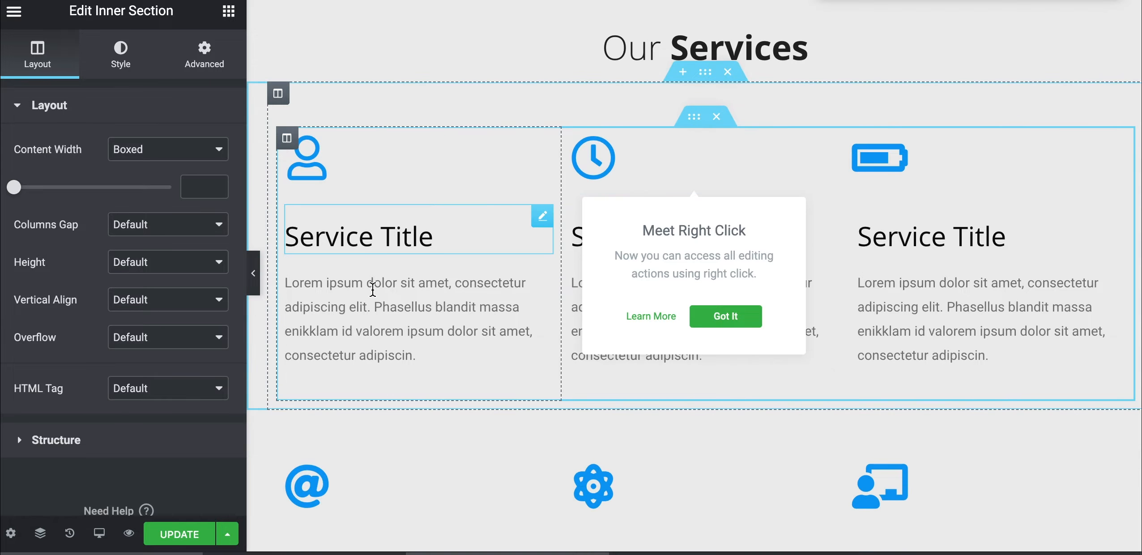
{"action": "left_click", "coordinate": [255, 279]}
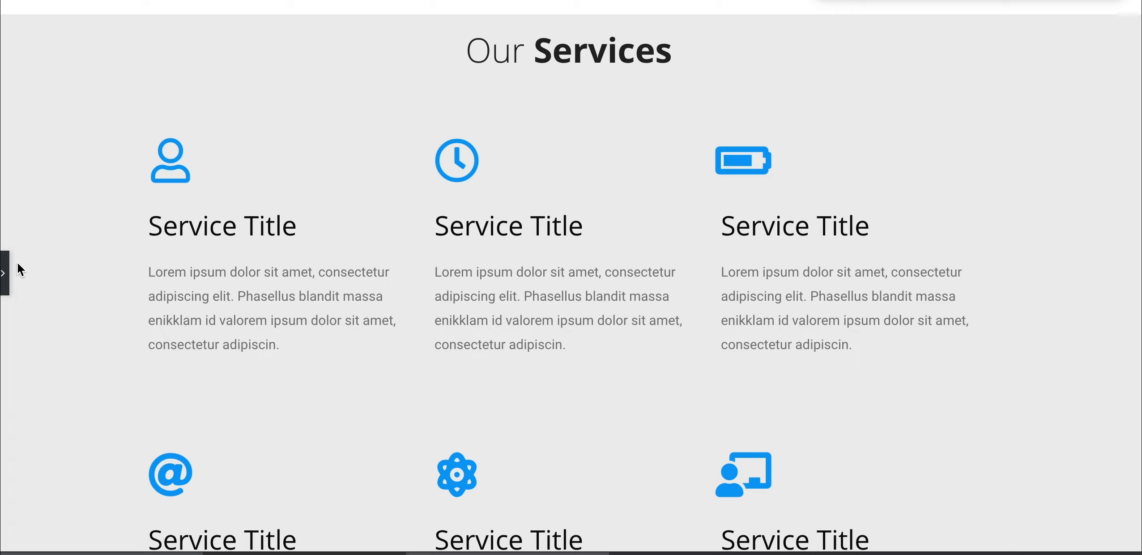
{"action": "left_click", "coordinate": [4, 271]}
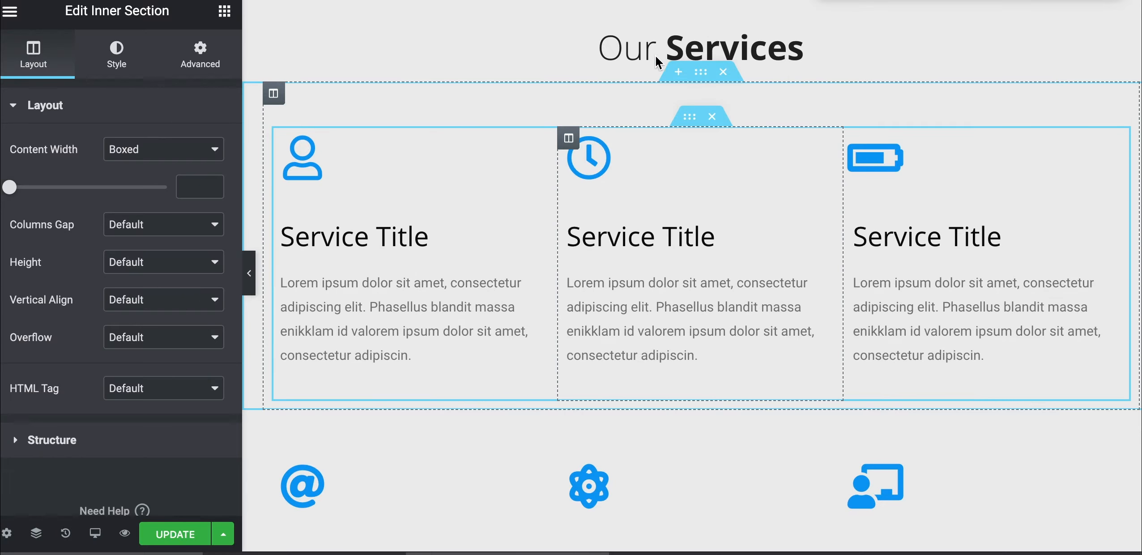
Check the Our Services section's boxed 980 content width setting
{"action": "left_click", "coordinate": [704, 74]}
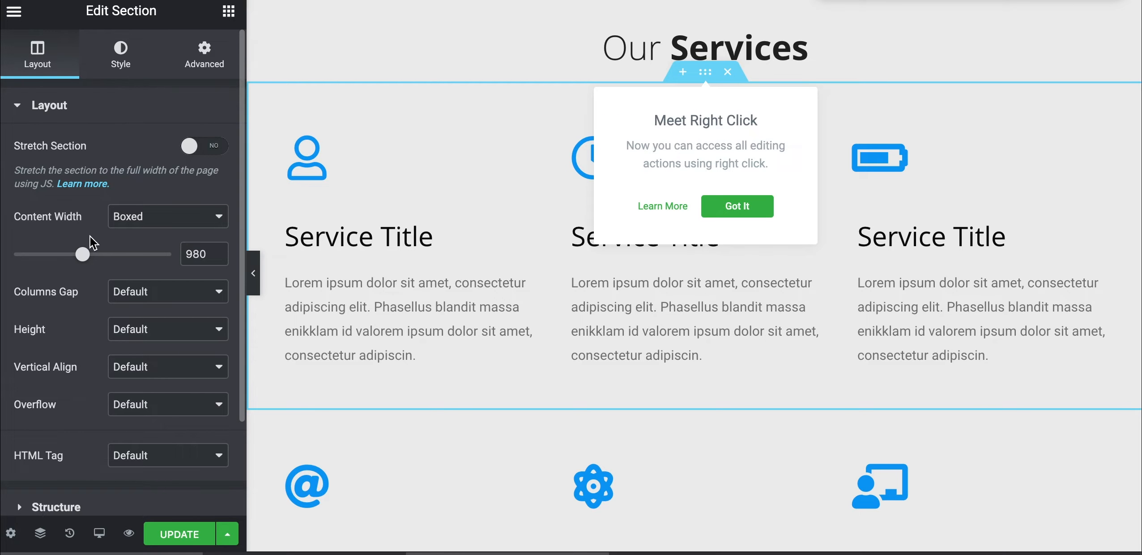
{"action": "left_click", "coordinate": [30, 216]}
{"action": "left_click", "coordinate": [203, 255]}
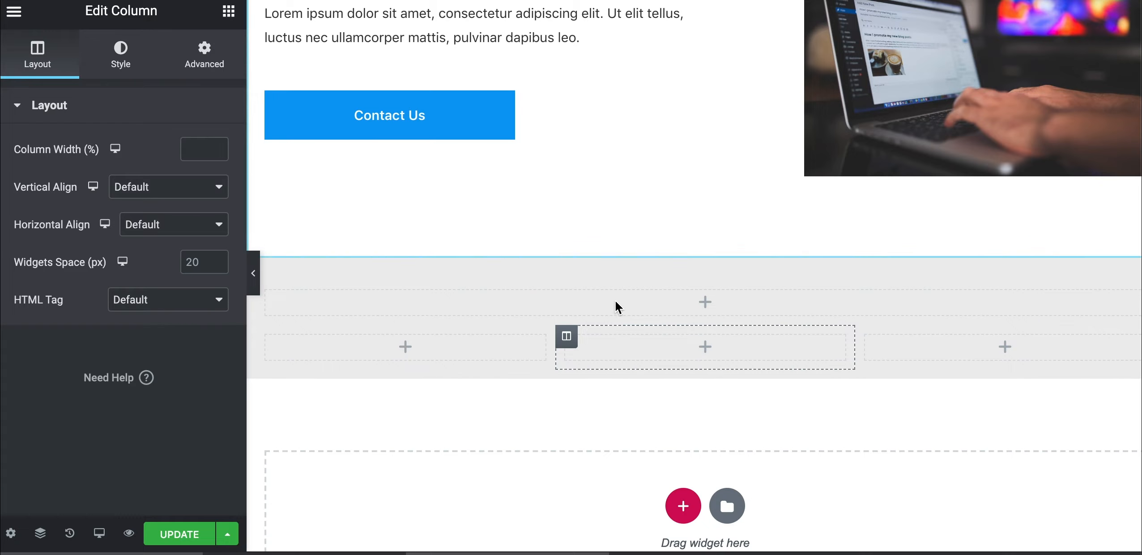
{"action": "mouse_move", "coordinate": [656, 332]}
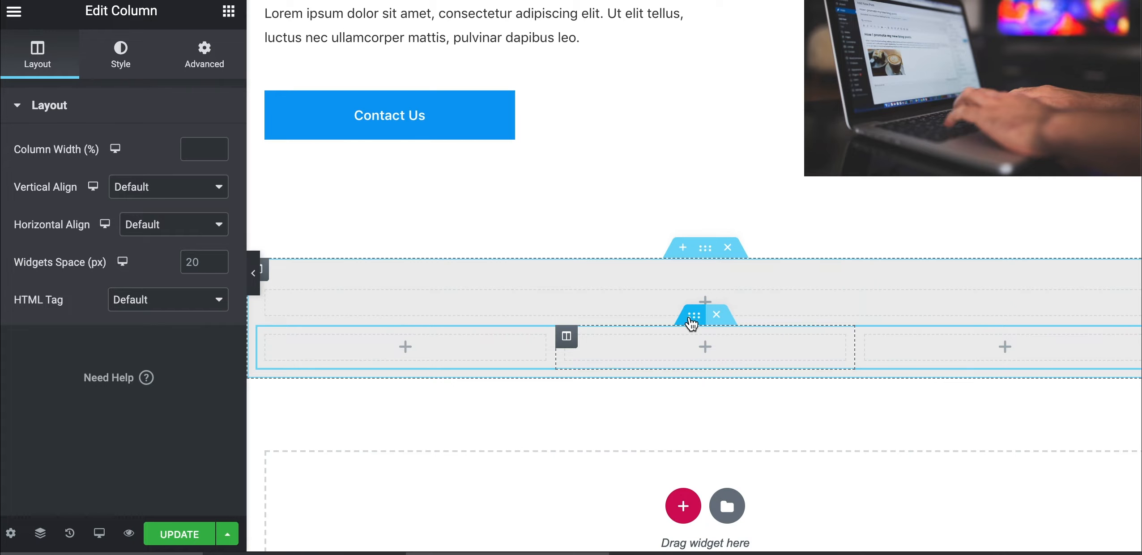
Set the three-column inner section's content width to 980 px
{"action": "mouse_move", "coordinate": [694, 330]}
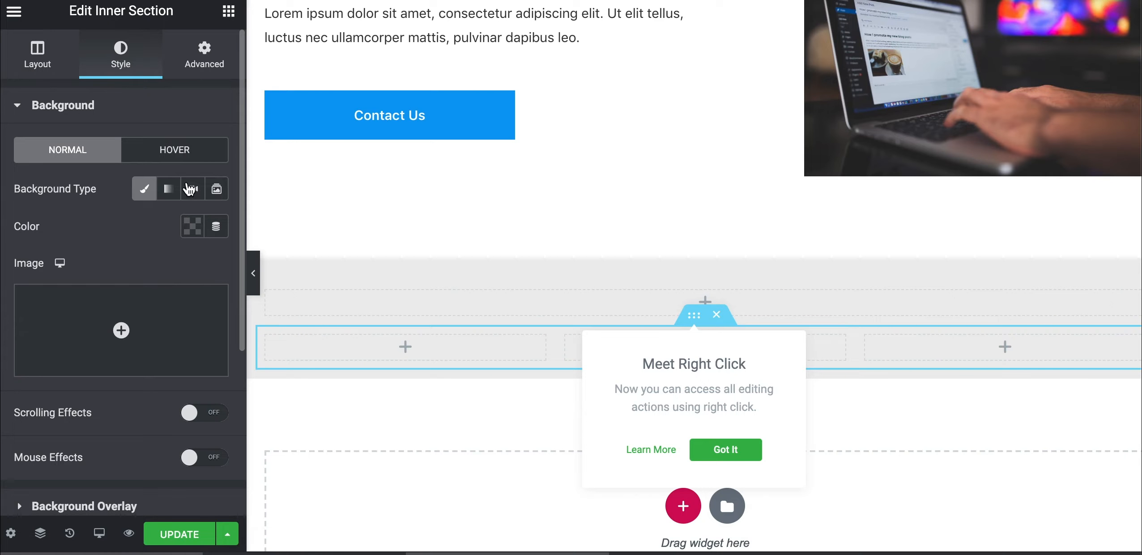
{"action": "left_click", "coordinate": [44, 46]}
{"action": "left_click", "coordinate": [197, 190]}
{"action": "type", "text": "980"}
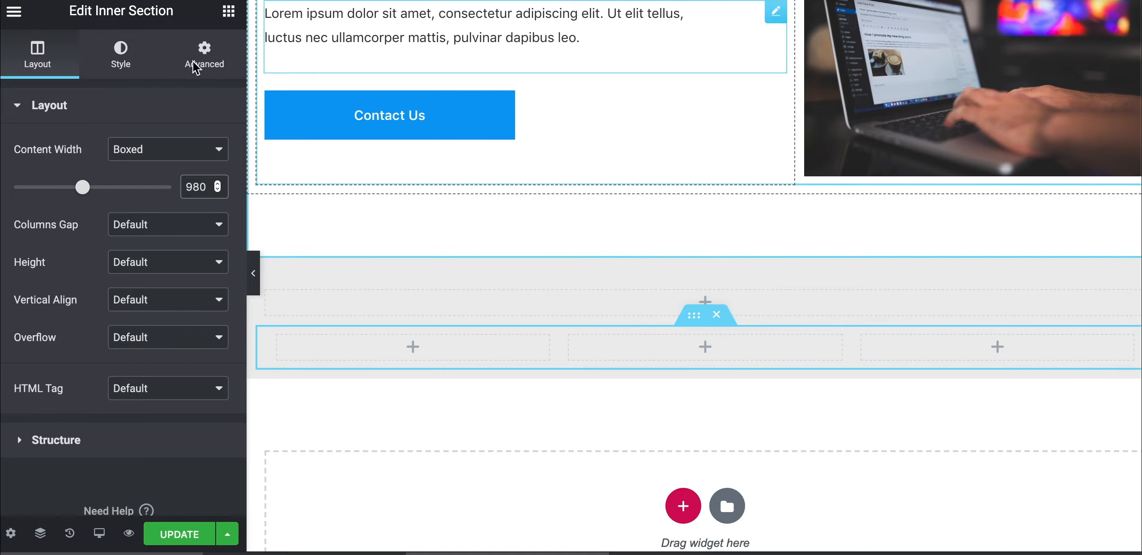
{"action": "left_click", "coordinate": [230, 16]}
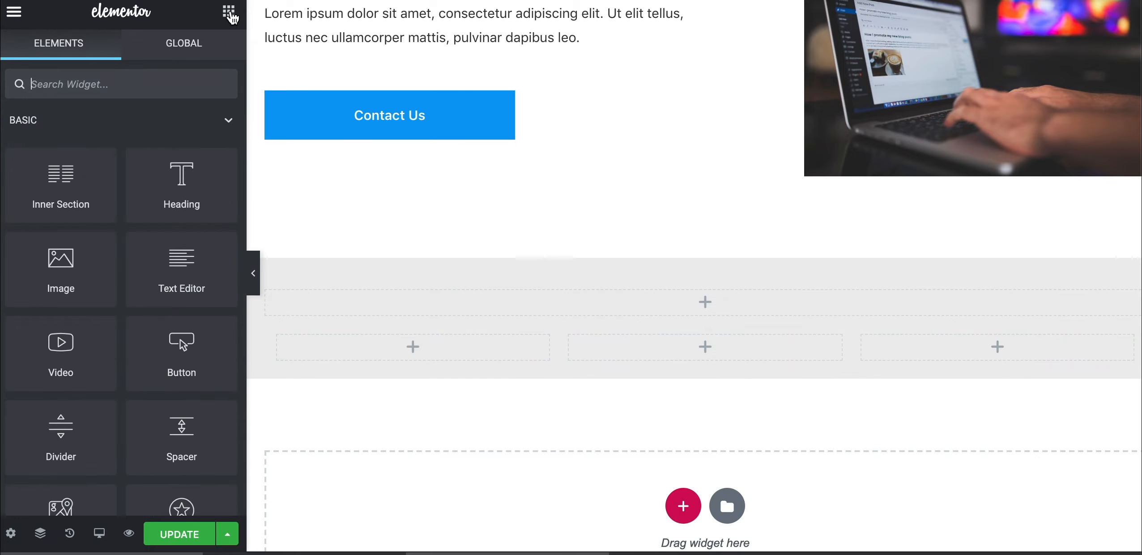
{"action": "scroll", "coordinate": [315, 165], "scroll_direction": "up", "scroll_amount": 4}
Copy the 'Who we are' heading and paste it into the grey section's empty top column
{"action": "right_click", "coordinate": [349, 147]}
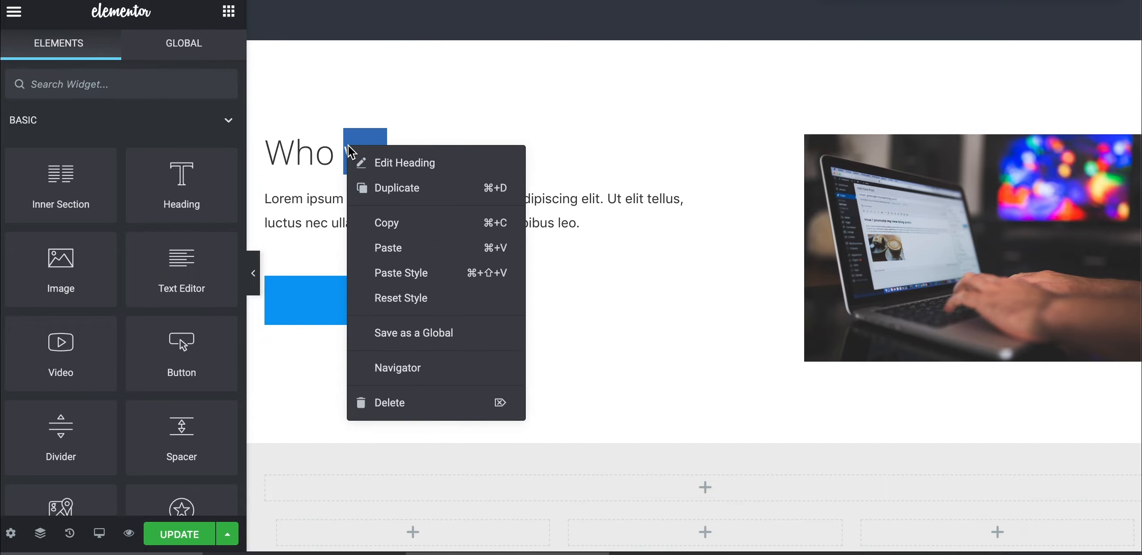
{"action": "left_click", "coordinate": [374, 223]}
{"action": "scroll", "coordinate": [531, 335], "scroll_direction": "down", "scroll_amount": 3}
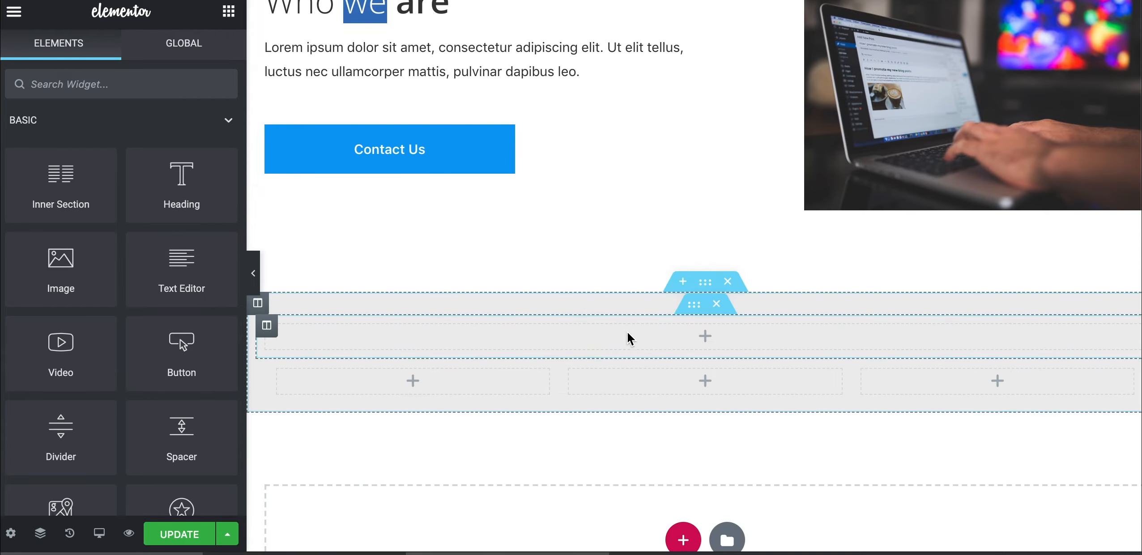
{"action": "right_click", "coordinate": [636, 334]}
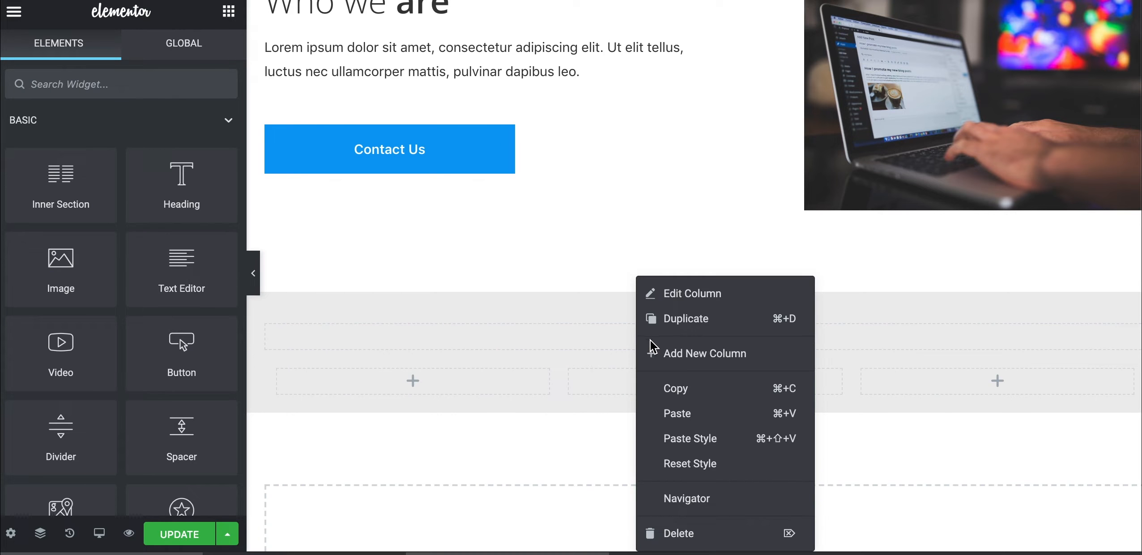
{"action": "left_click", "coordinate": [670, 414]}
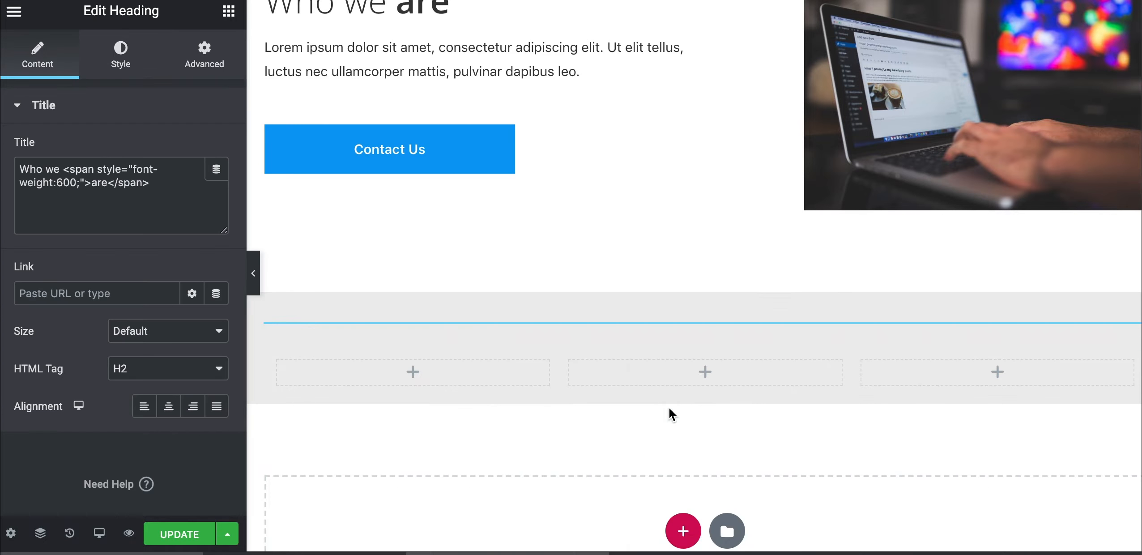
Centre the pasted heading and change its text to 'Our Services'
{"action": "left_click", "coordinate": [167, 408]}
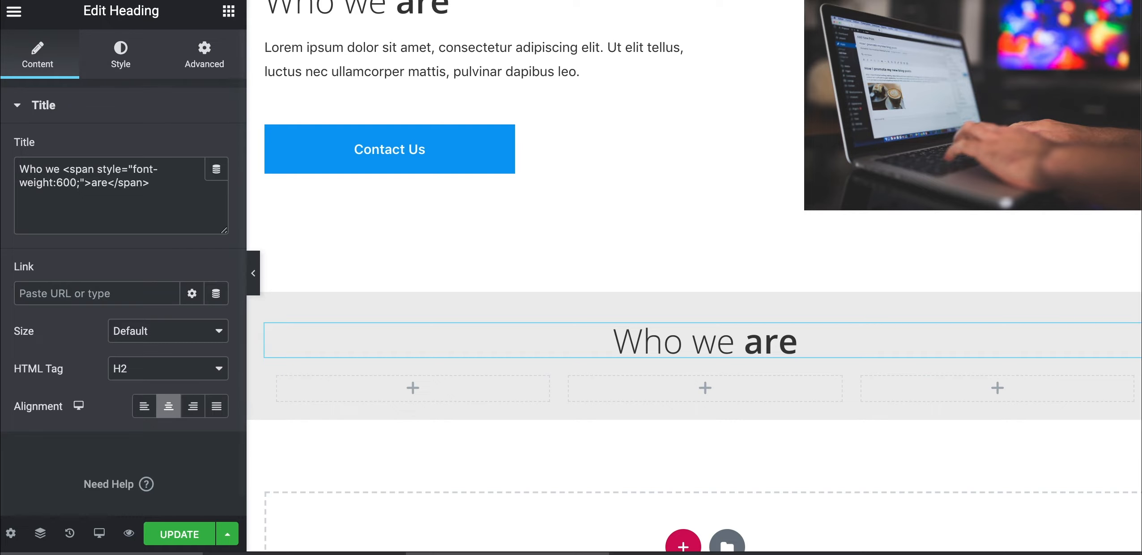
{"action": "left_click_drag", "start_coordinate": [60, 169], "coordinate": [8, 170]}
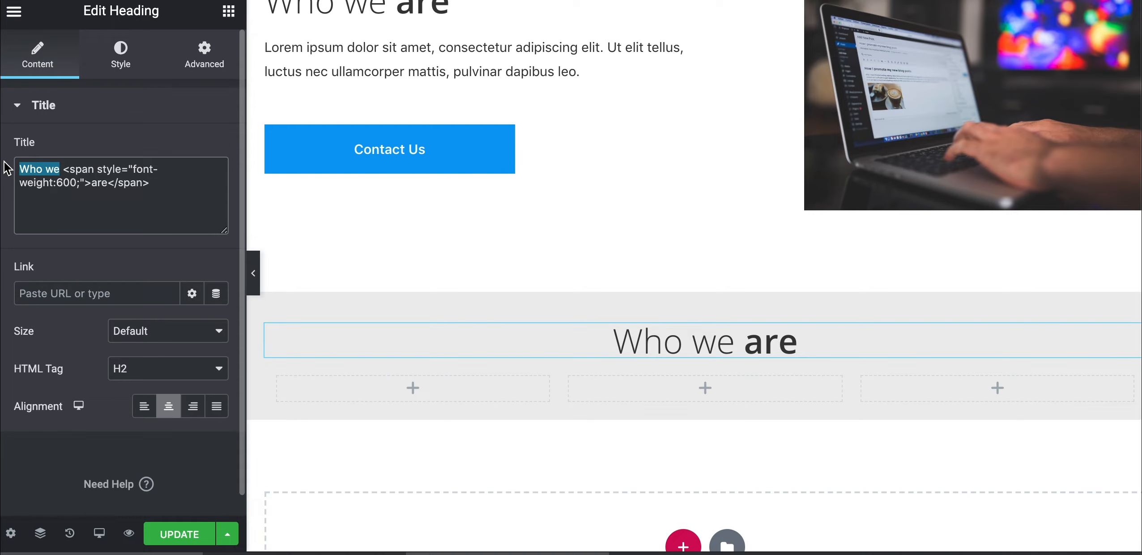
{"action": "type", "text": "Our"}
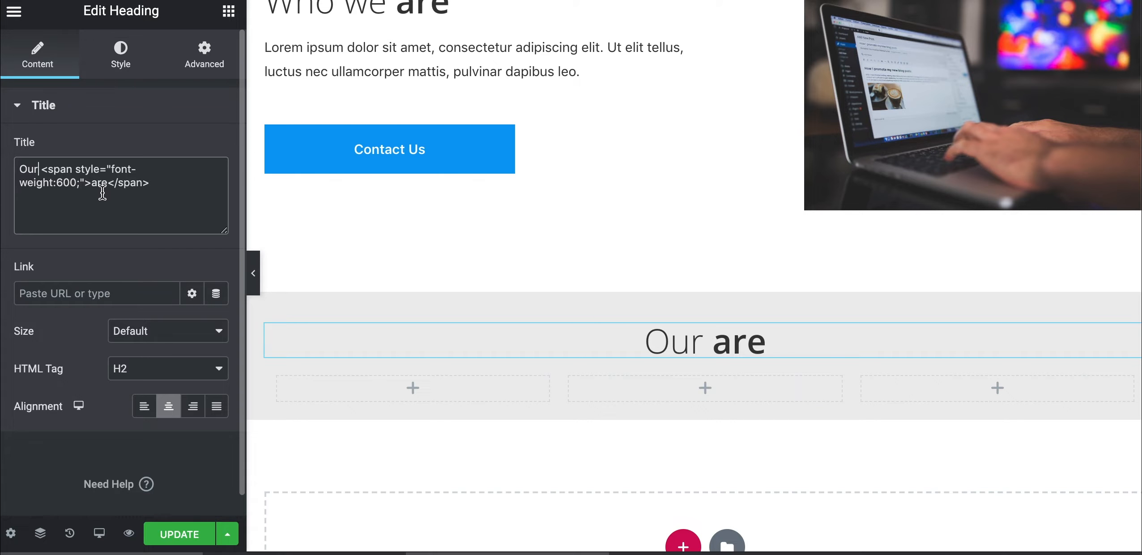
{"action": "type", "text": "Services"}
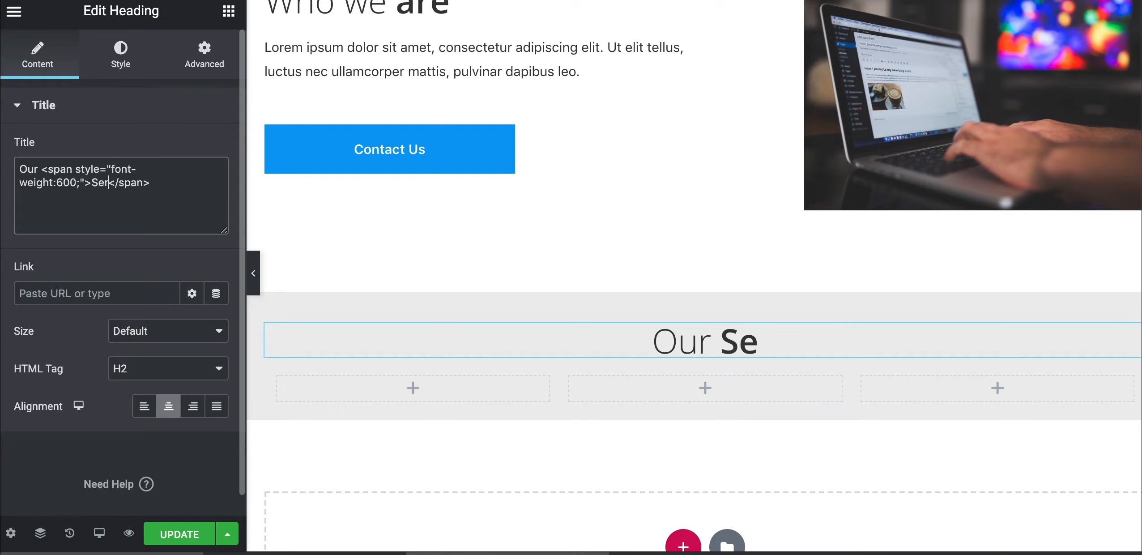
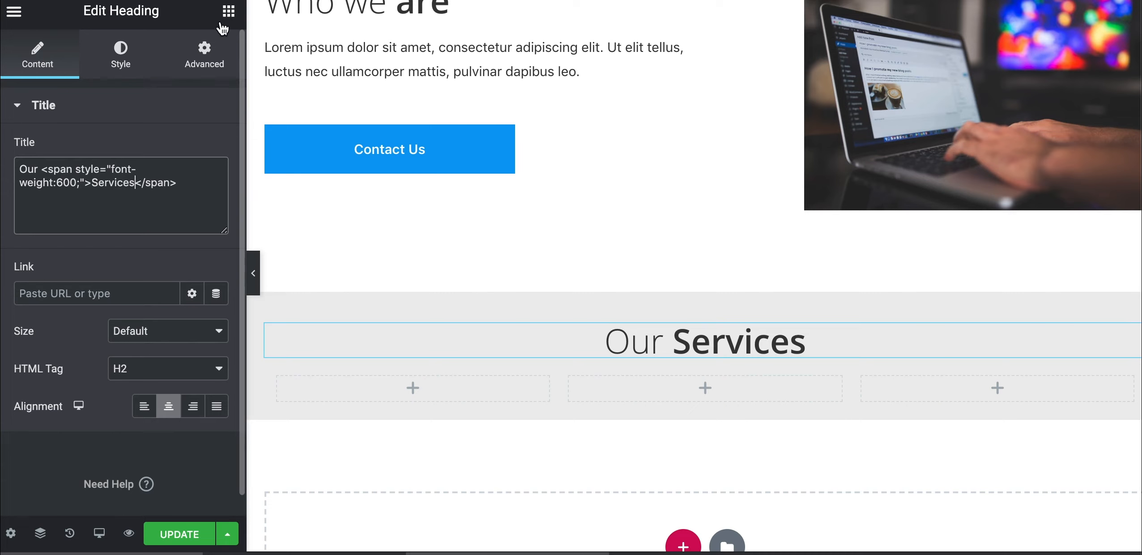
Add an Icon widget to the first Our Services column
{"action": "left_click", "coordinate": [229, 11]}
{"action": "type", "text": "icon"}
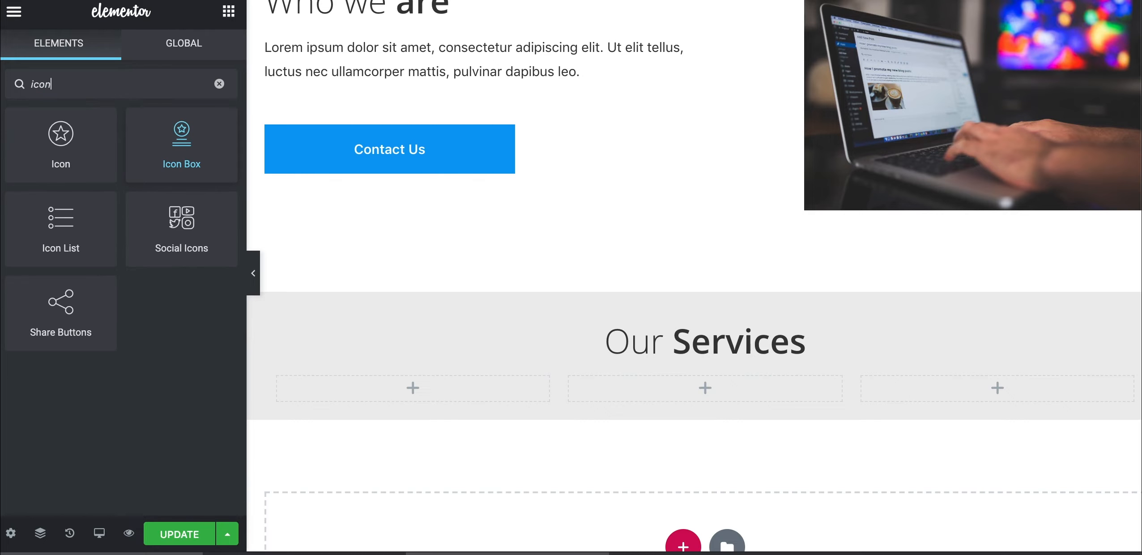
{"action": "left_click_drag", "start_coordinate": [63, 152], "coordinate": [381, 388]}
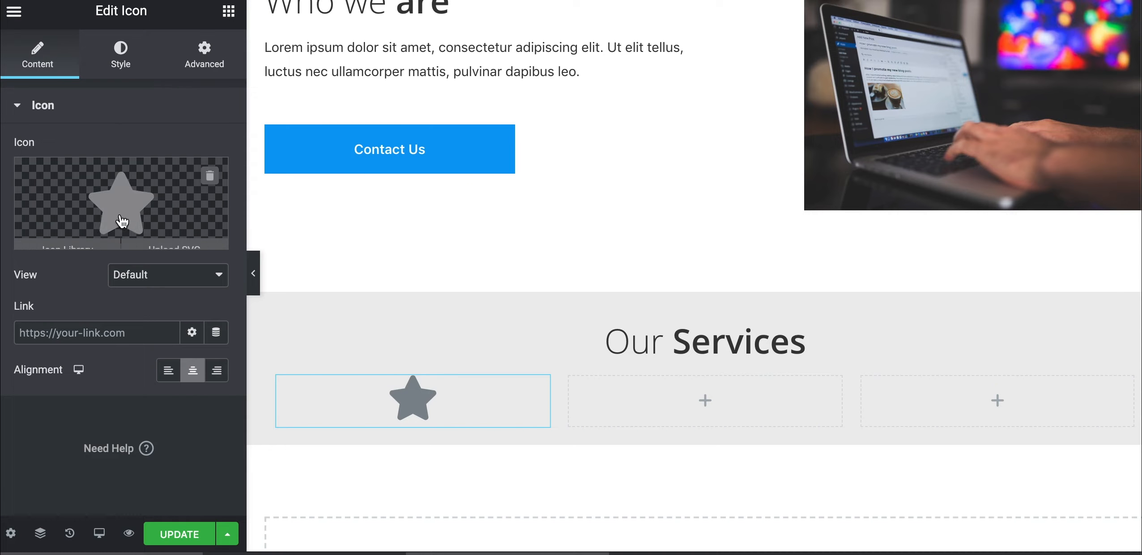
Replace the default star with the User shield icon from the icon library
{"action": "left_click", "coordinate": [67, 237]}
{"action": "left_click", "coordinate": [470, 79]}
{"action": "type", "text": "user"}
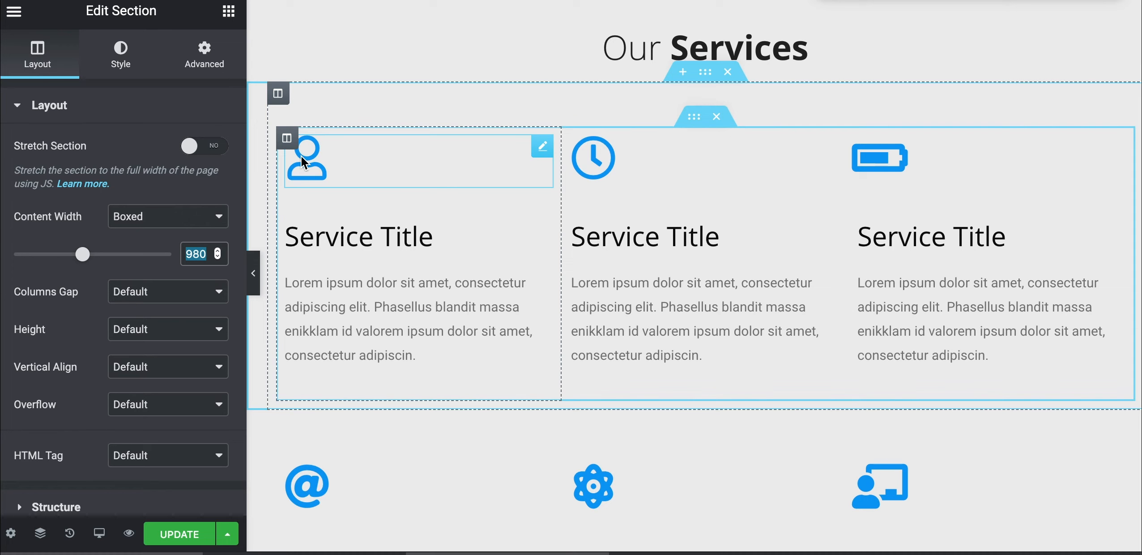
{"action": "left_click", "coordinate": [300, 156]}
{"action": "mouse_move", "coordinate": [72, 245]}
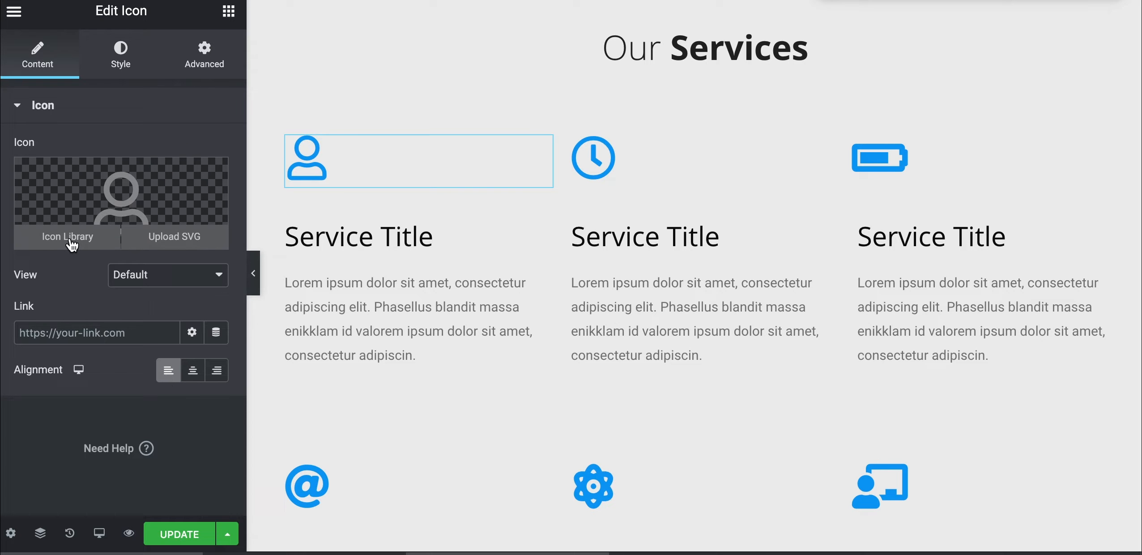
{"action": "left_click", "coordinate": [70, 239]}
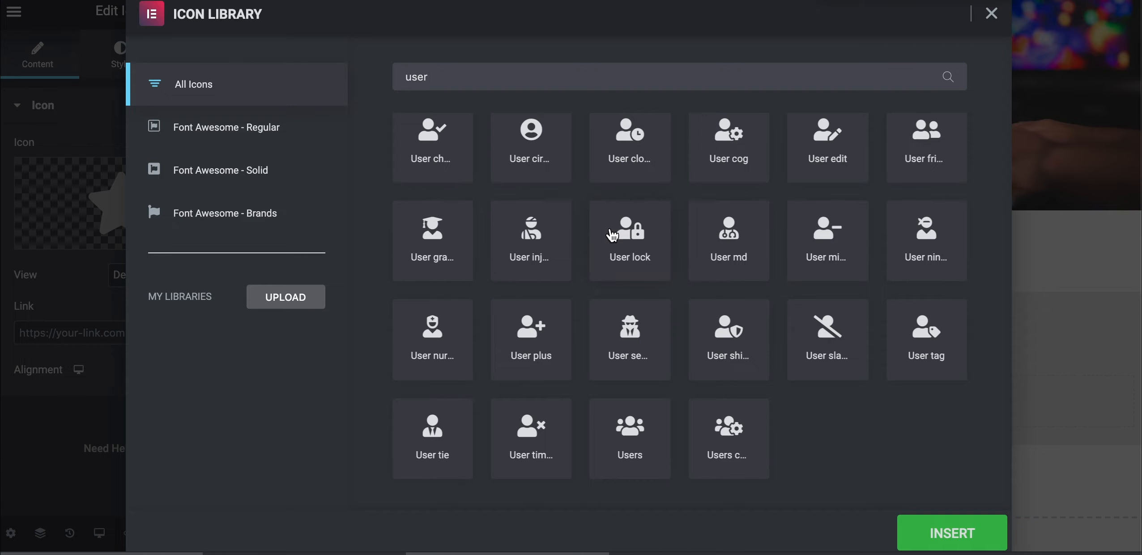
{"action": "left_click", "coordinate": [725, 344]}
{"action": "left_click", "coordinate": [923, 547]}
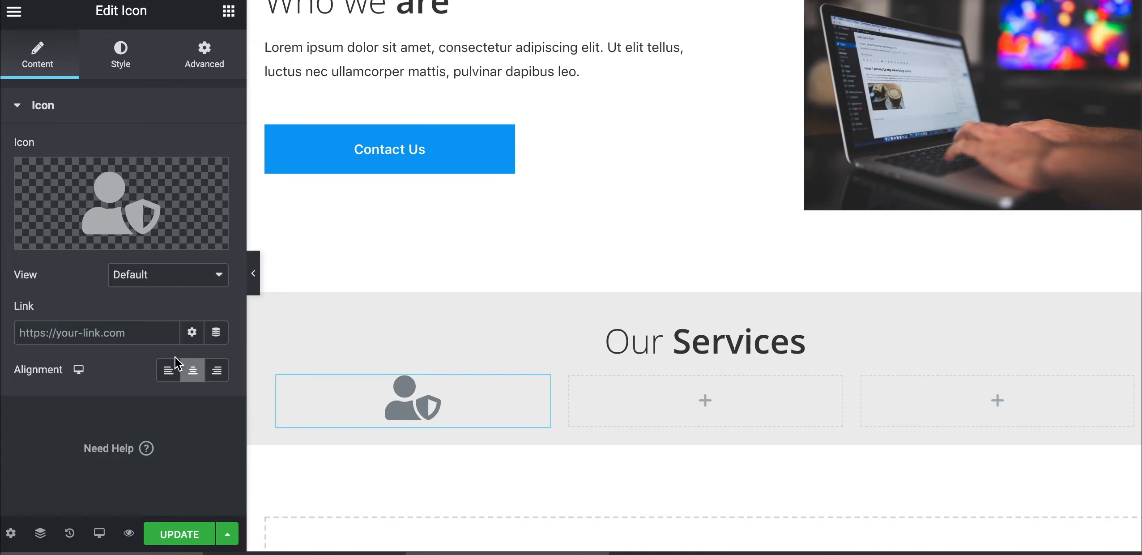
Left-align the icon and look up the Contact Us button's background colour hex
{"action": "left_click", "coordinate": [168, 370]}
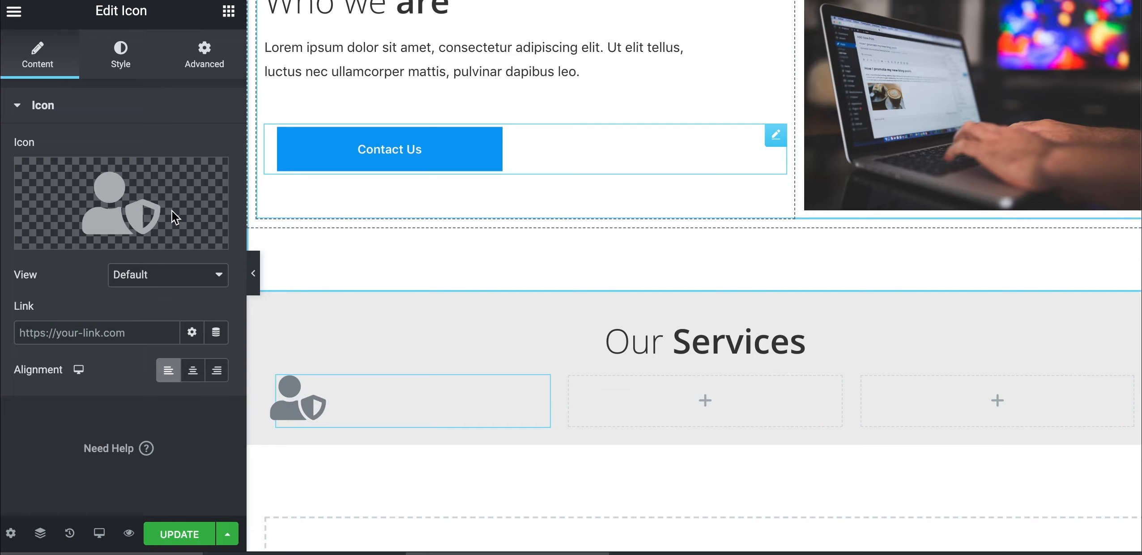
{"action": "left_click", "coordinate": [119, 62]}
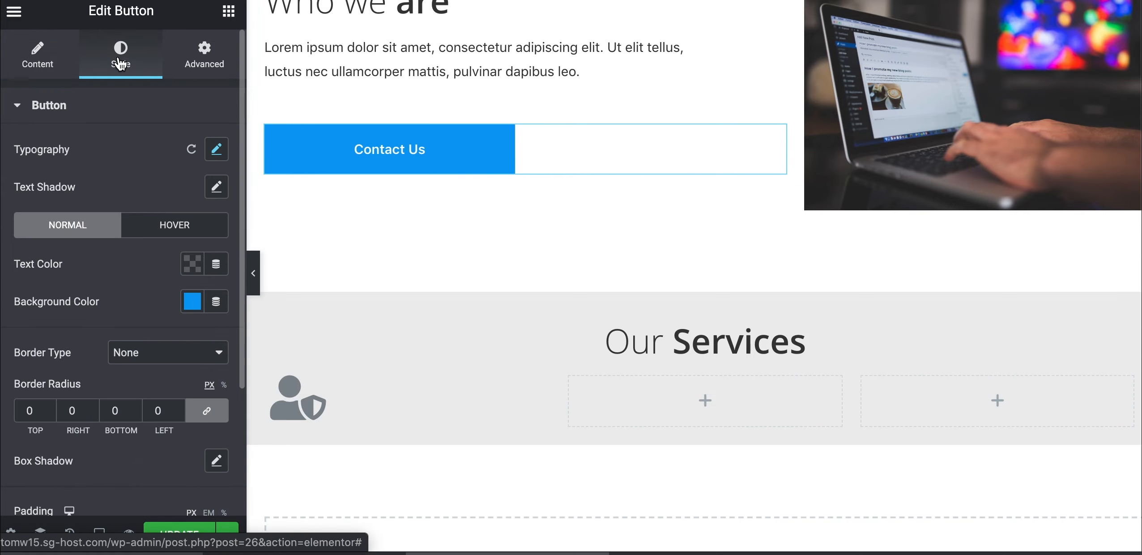
{"action": "left_click", "coordinate": [51, 71]}
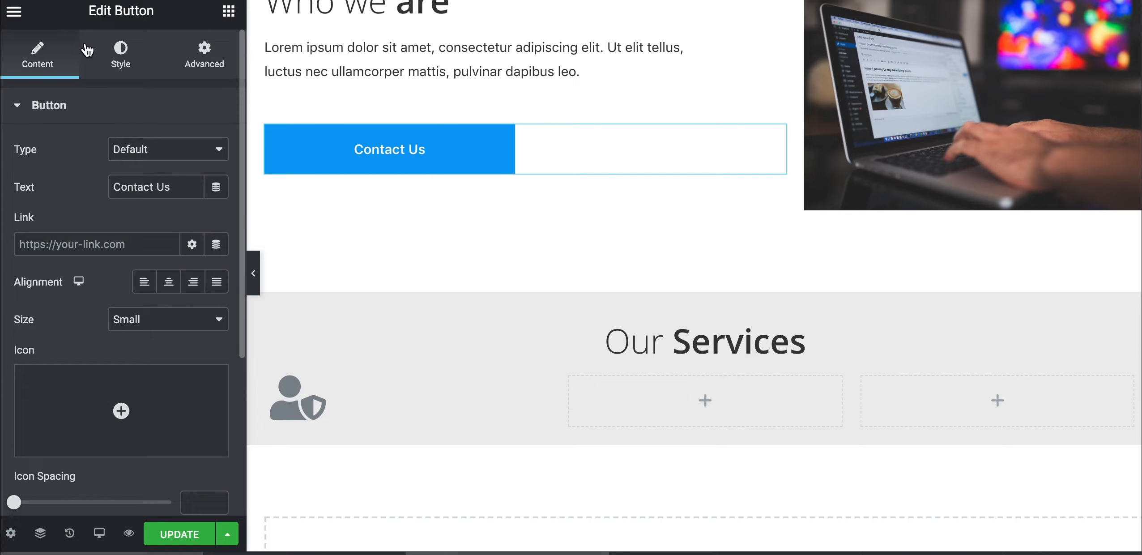
{"action": "left_click", "coordinate": [120, 56]}
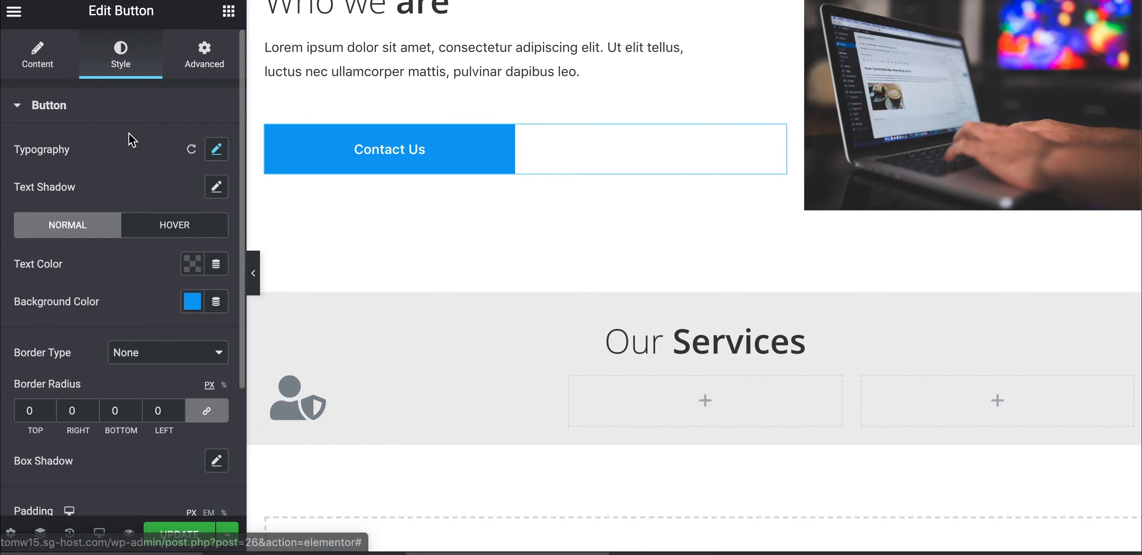
{"action": "left_click", "coordinate": [193, 302]}
{"action": "key", "text": "super+c"}
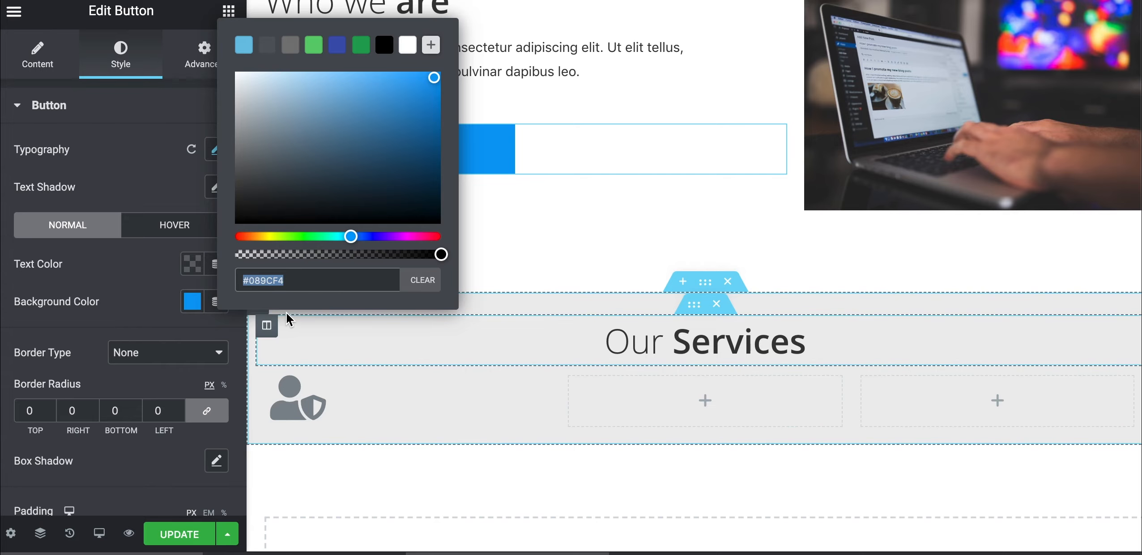
Paste #089CF4 as the shield icon's primary colour
{"action": "left_click", "coordinate": [292, 401]}
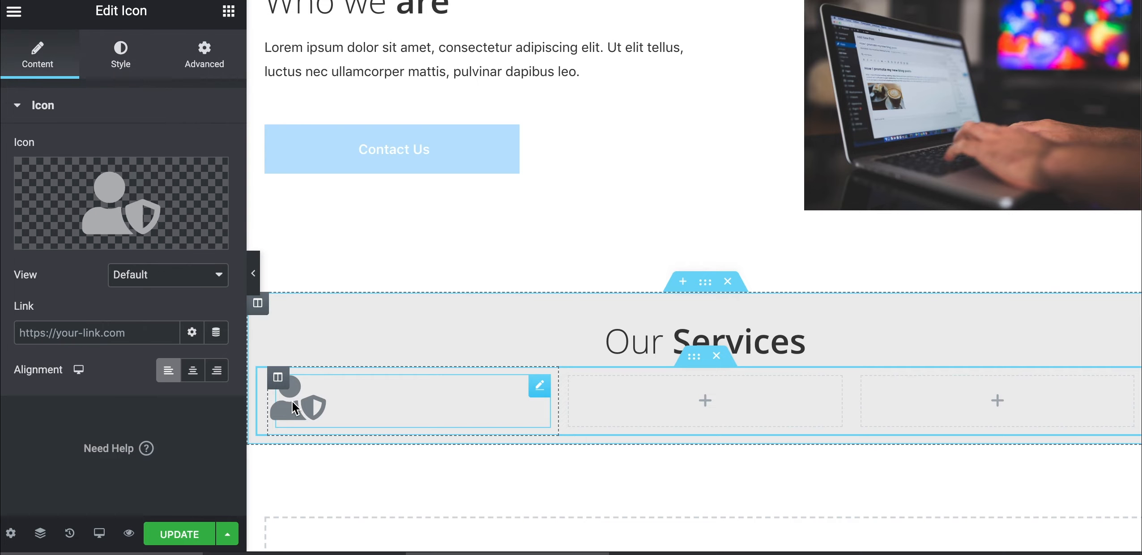
{"action": "left_click", "coordinate": [119, 77]}
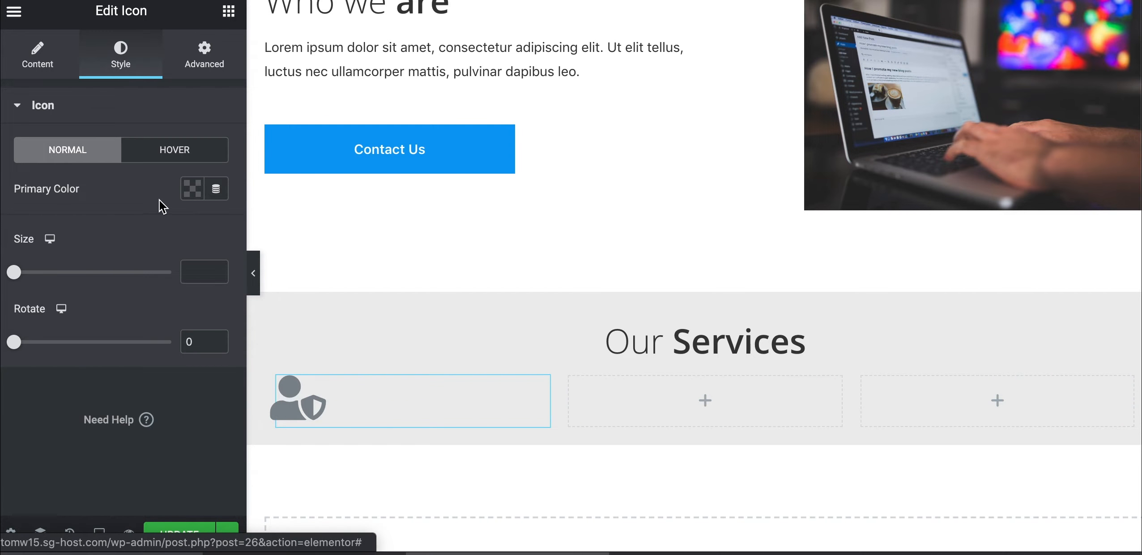
{"action": "left_click", "coordinate": [192, 192]}
{"action": "key", "text": "super+v"}
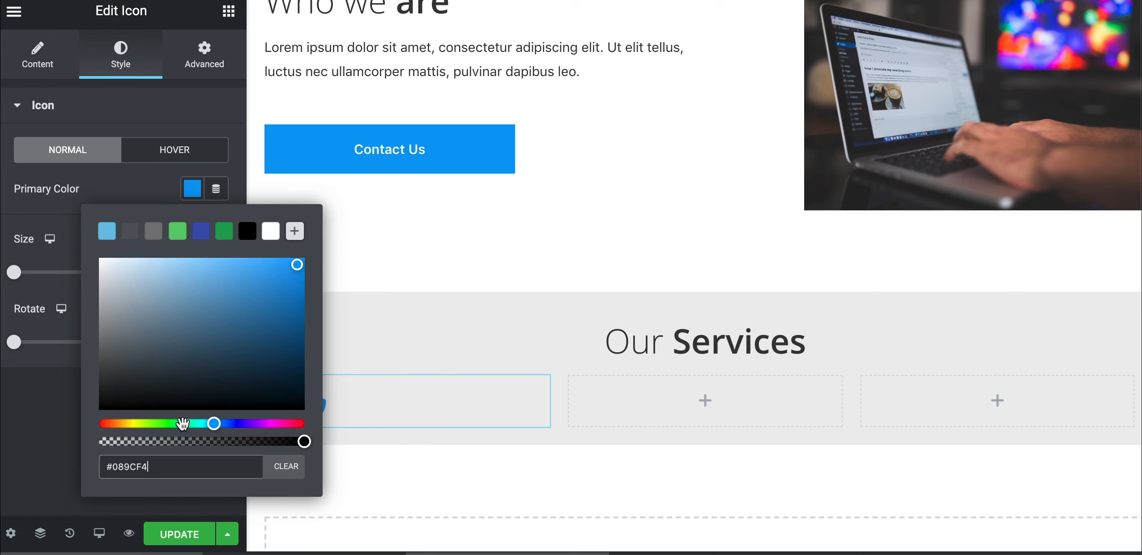
{"action": "left_click", "coordinate": [33, 427]}
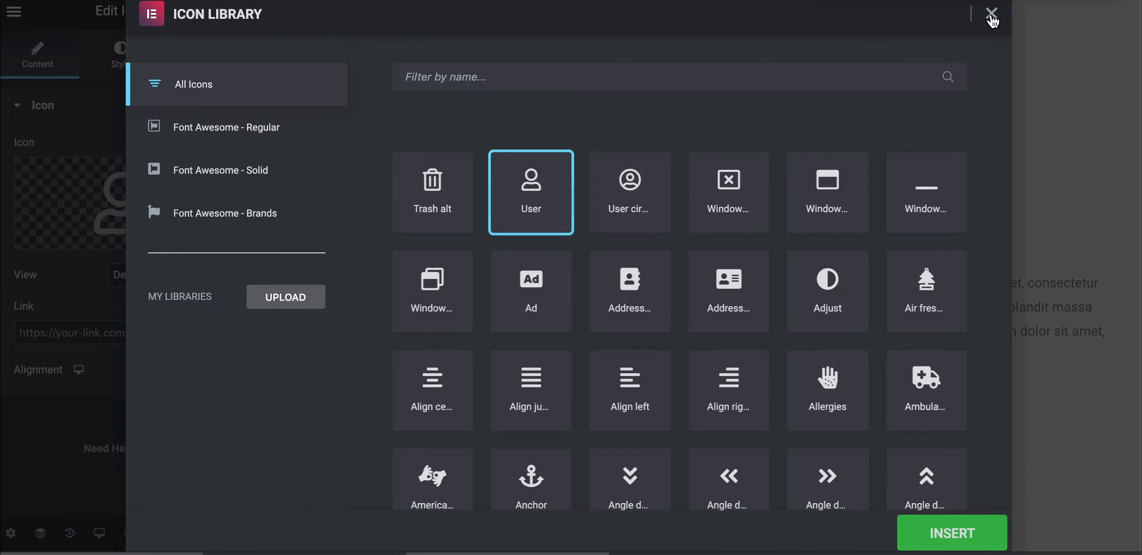
{"action": "left_click", "coordinate": [991, 16]}
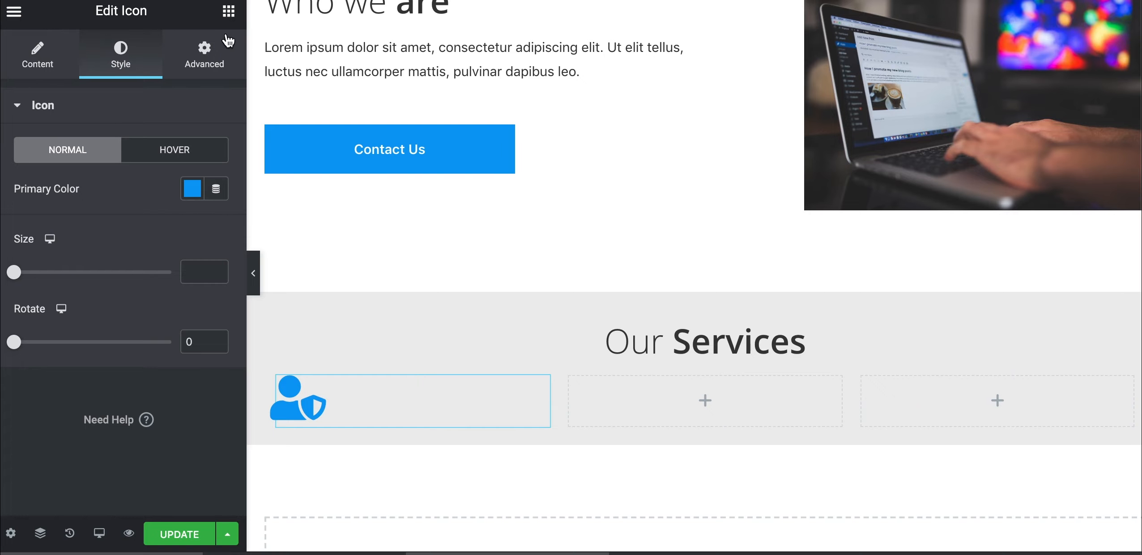
Add a heading below the icon in the first column reading 'SERVICE TITLE'
{"action": "left_click", "coordinate": [228, 13]}
{"action": "type", "text": "head"}
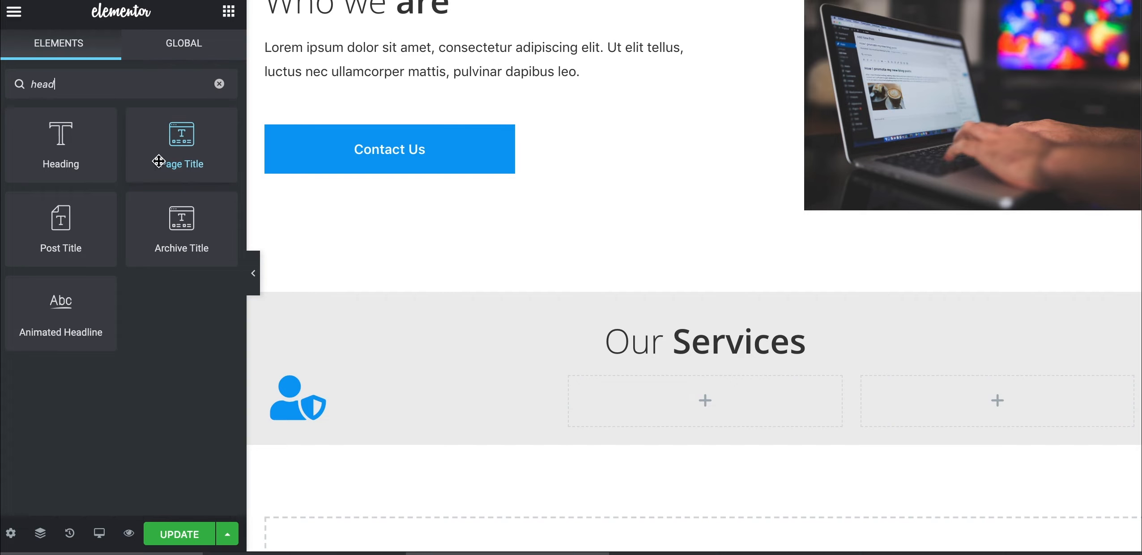
{"action": "left_click_drag", "start_coordinate": [72, 142], "coordinate": [337, 416]}
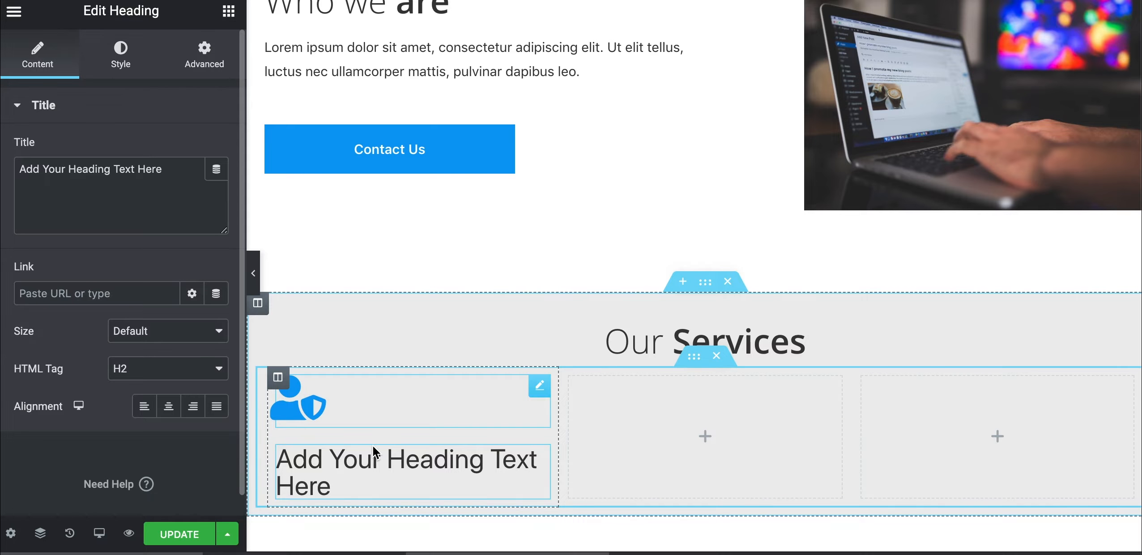
{"action": "scroll", "coordinate": [372, 445], "scroll_direction": "down", "scroll_amount": 2}
{"action": "triple_click", "coordinate": [352, 408]}
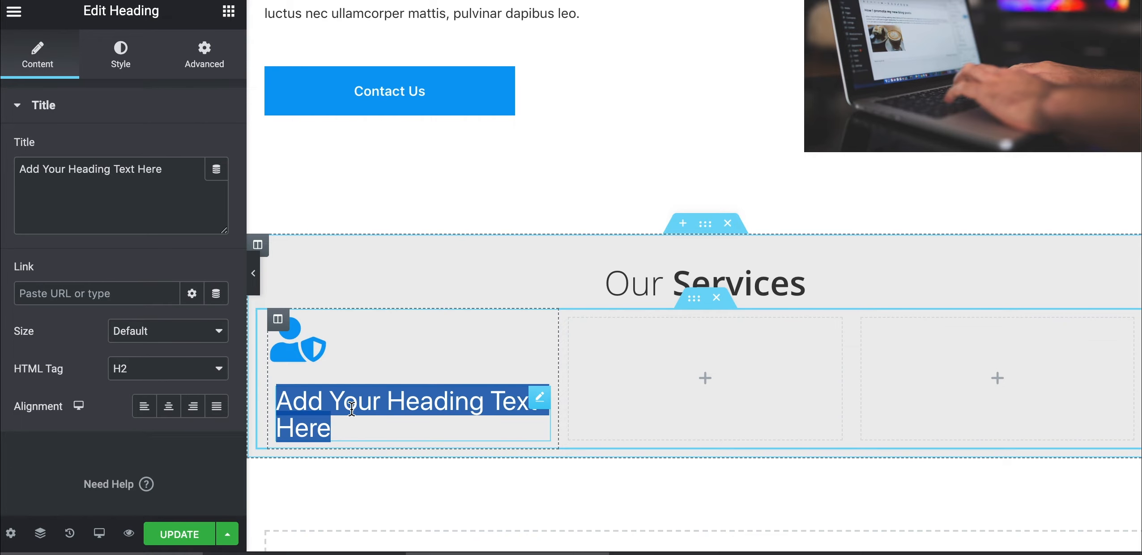
{"action": "type", "text": "SERVICE TITLE"}
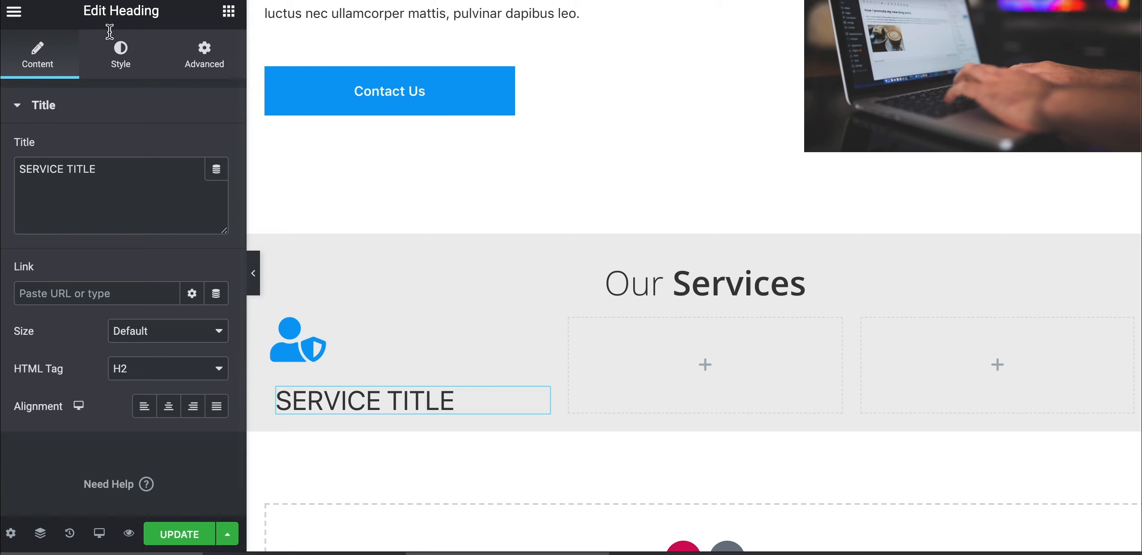
Set the heading's font family to Open Sans
{"action": "left_click", "coordinate": [120, 56]}
{"action": "left_click", "coordinate": [215, 188]}
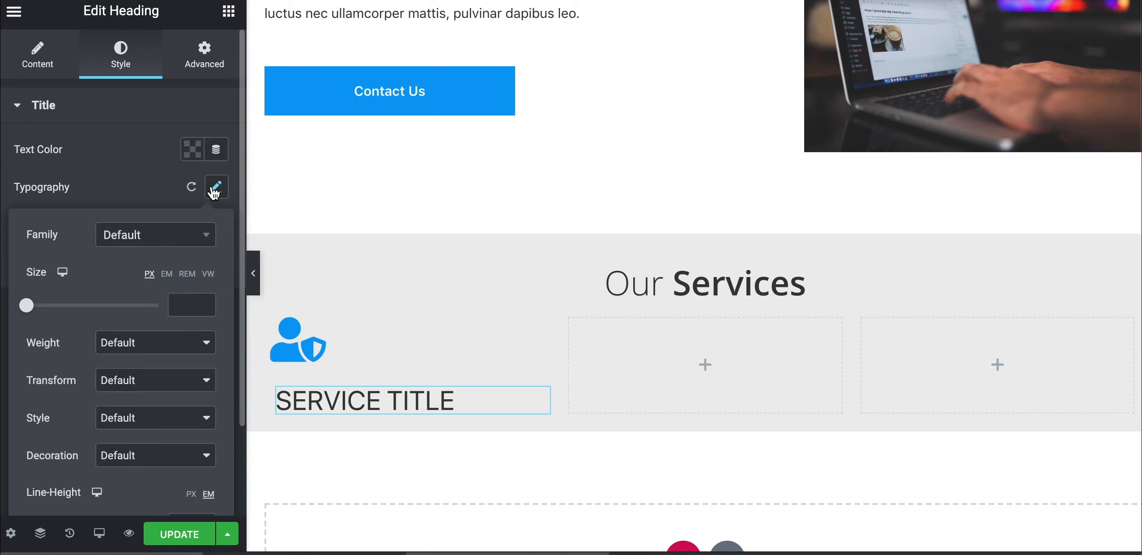
{"action": "left_click", "coordinate": [146, 245]}
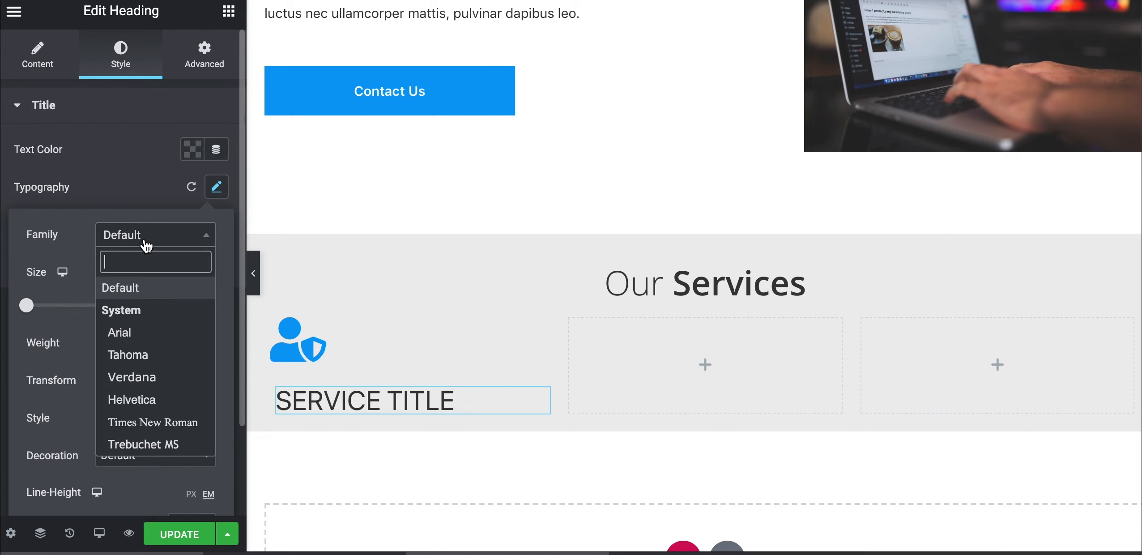
{"action": "type", "text": "open"}
{"action": "left_click", "coordinate": [137, 310]}
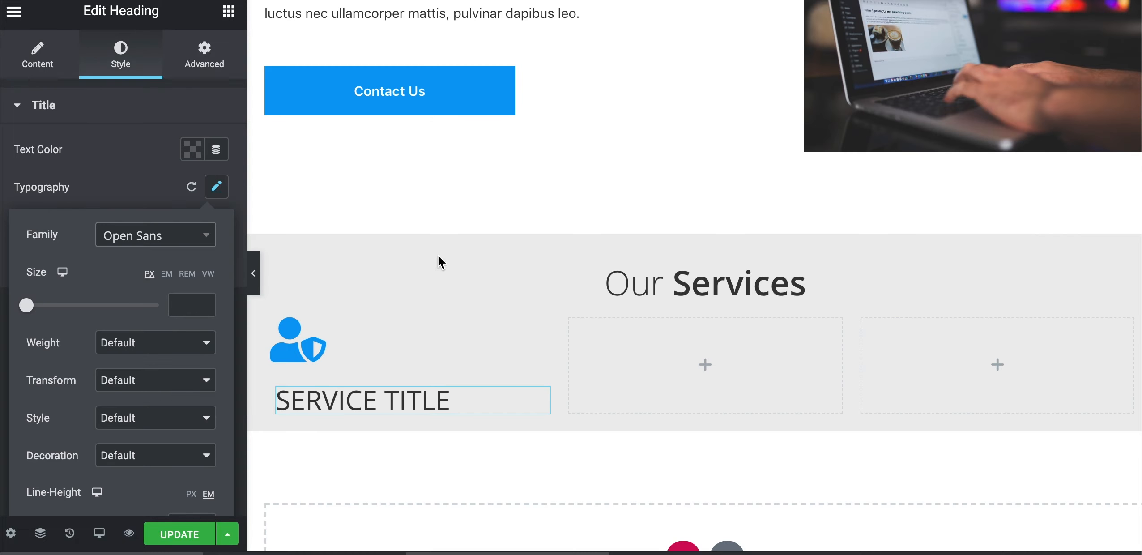
Bring the SERVICE TITLE heading into view and open its context menu
{"action": "scroll", "coordinate": [438, 255], "scroll_direction": "up", "scroll_amount": 2}
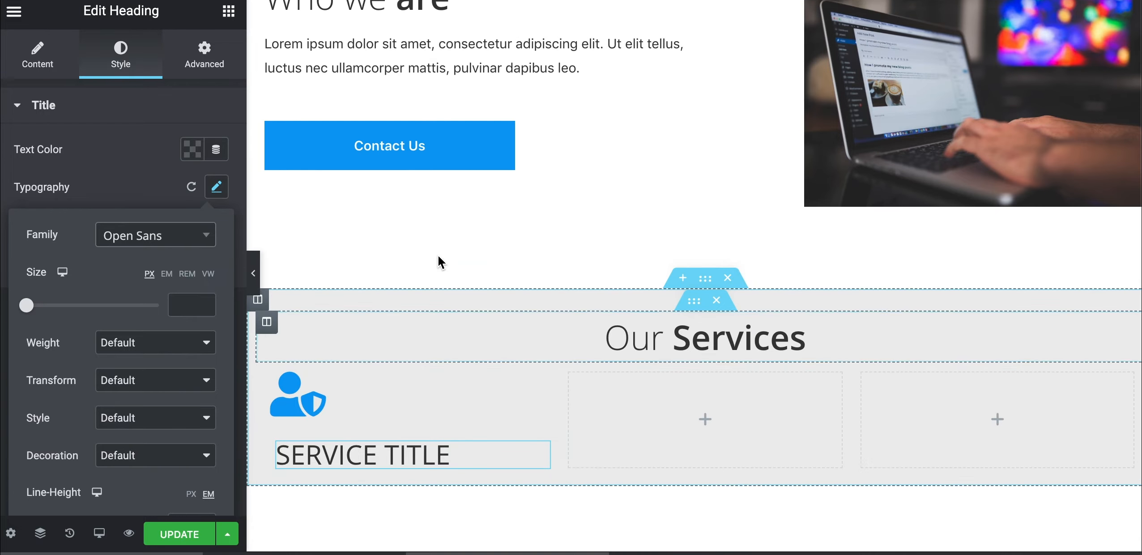
{"action": "scroll", "coordinate": [388, 196], "scroll_direction": "up", "scroll_amount": 10}
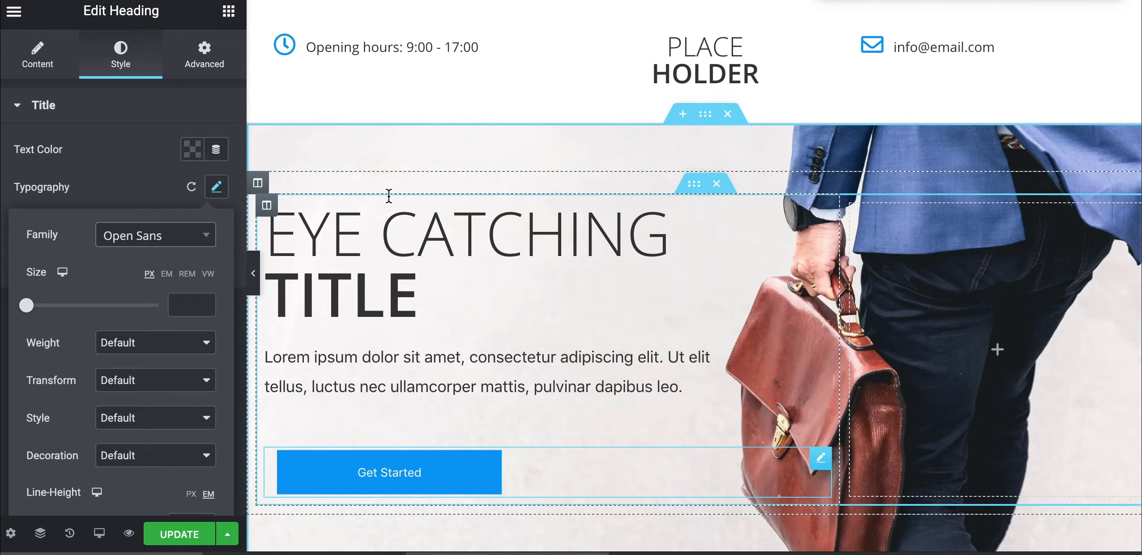
{"action": "scroll", "coordinate": [388, 196], "scroll_direction": "down", "scroll_amount": 2}
{"action": "right_click", "coordinate": [376, 291]}
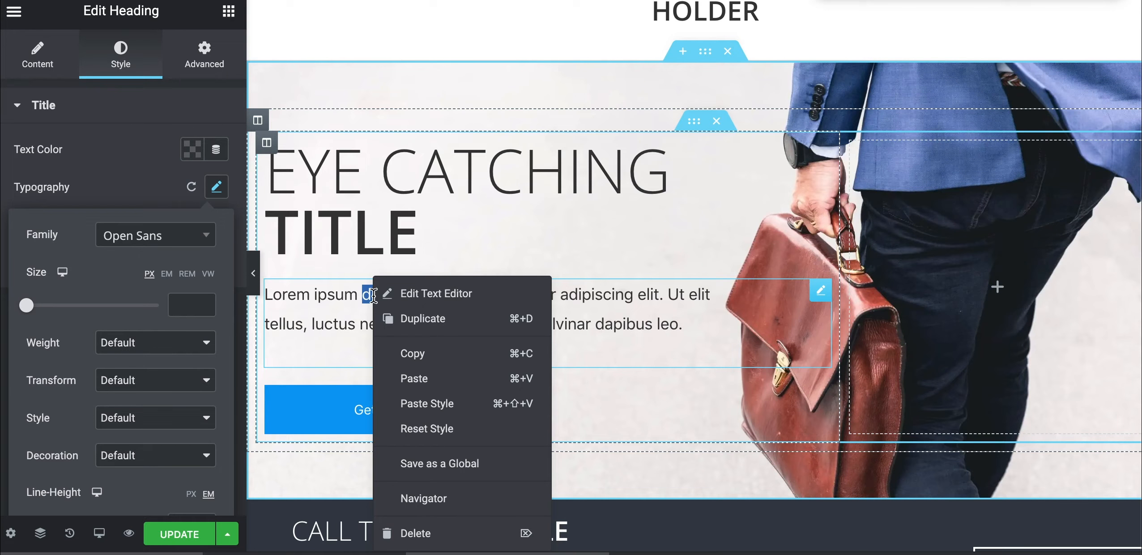
{"action": "left_click", "coordinate": [398, 356]}
{"action": "scroll", "coordinate": [423, 390], "scroll_direction": "down", "scroll_amount": 15}
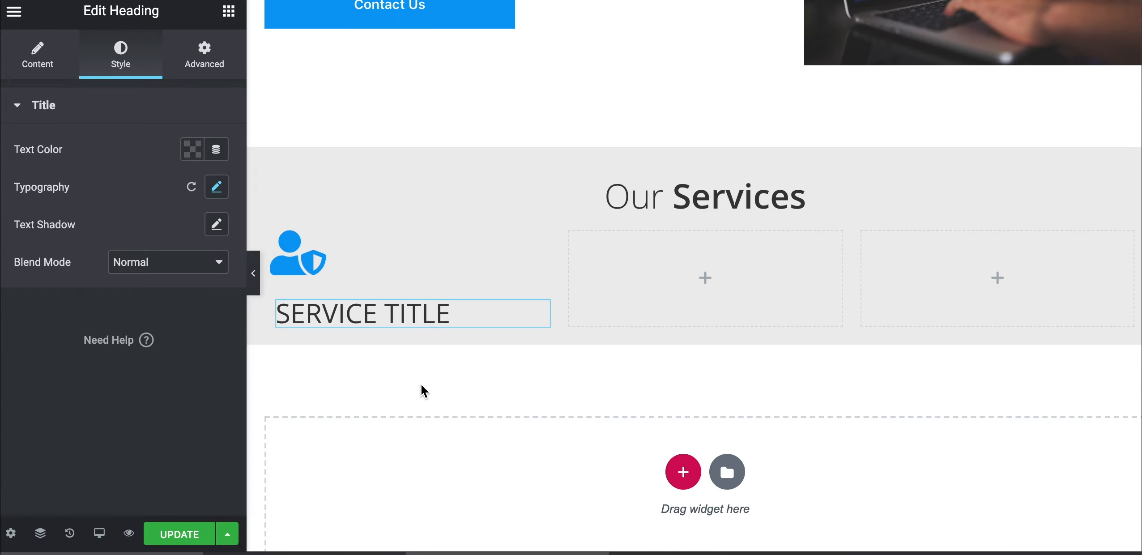
{"action": "right_click", "coordinate": [459, 313]}
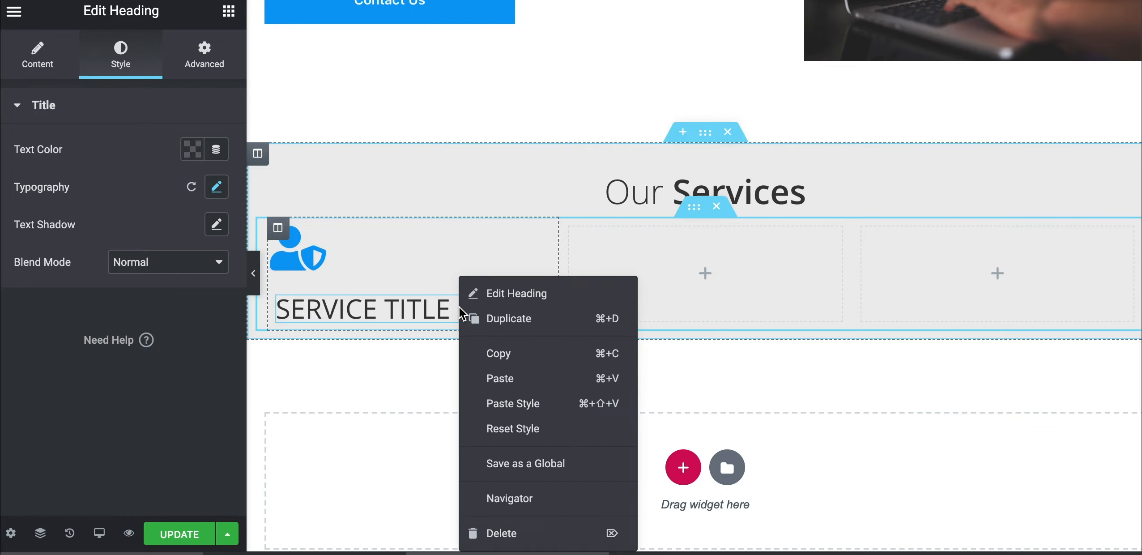
Paste the Lorem ipsum paragraph under SERVICE TITLE and set its right padding to 0
{"action": "left_click", "coordinate": [485, 381]}
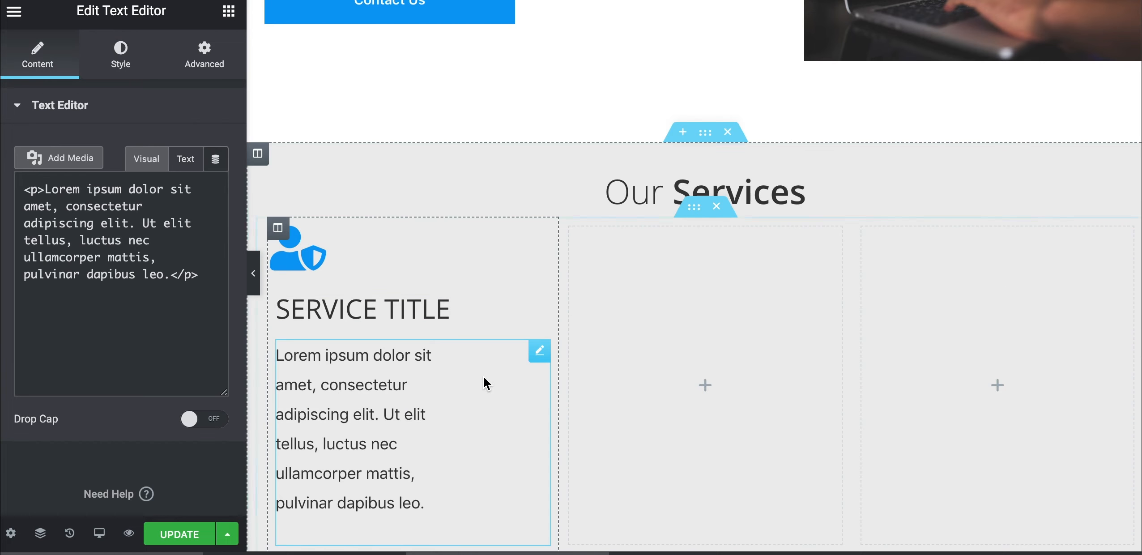
{"action": "left_click", "coordinate": [199, 66]}
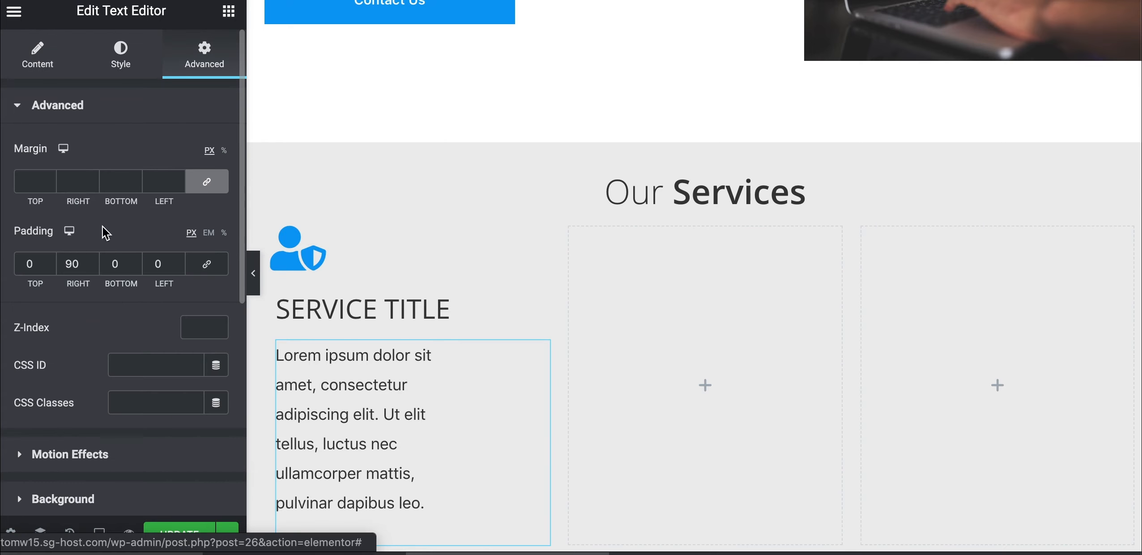
{"action": "type", "text": "0"}
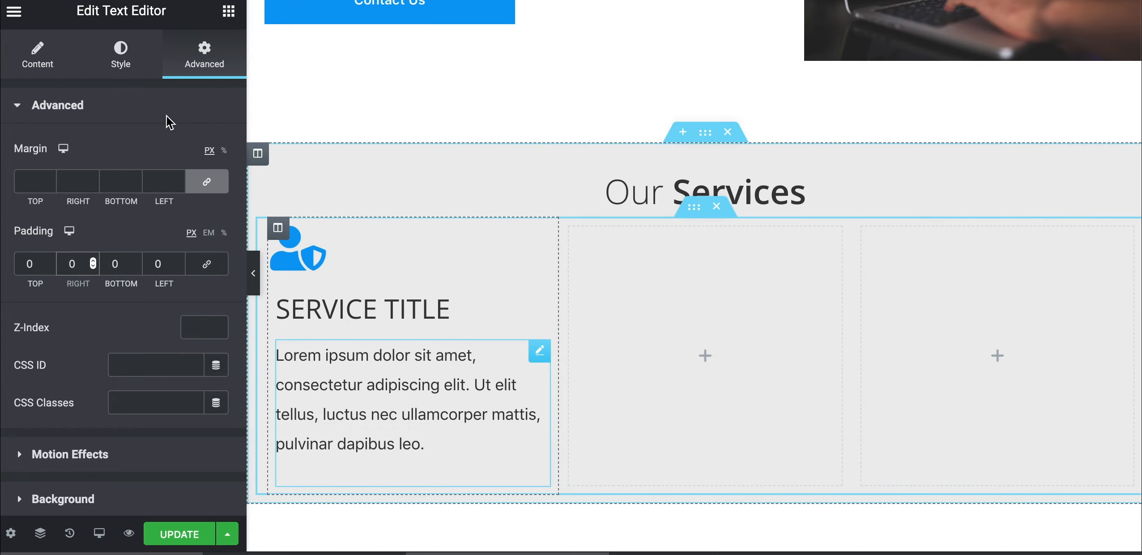
Clear the paragraph's 18 font size back to default
{"action": "left_click", "coordinate": [118, 58]}
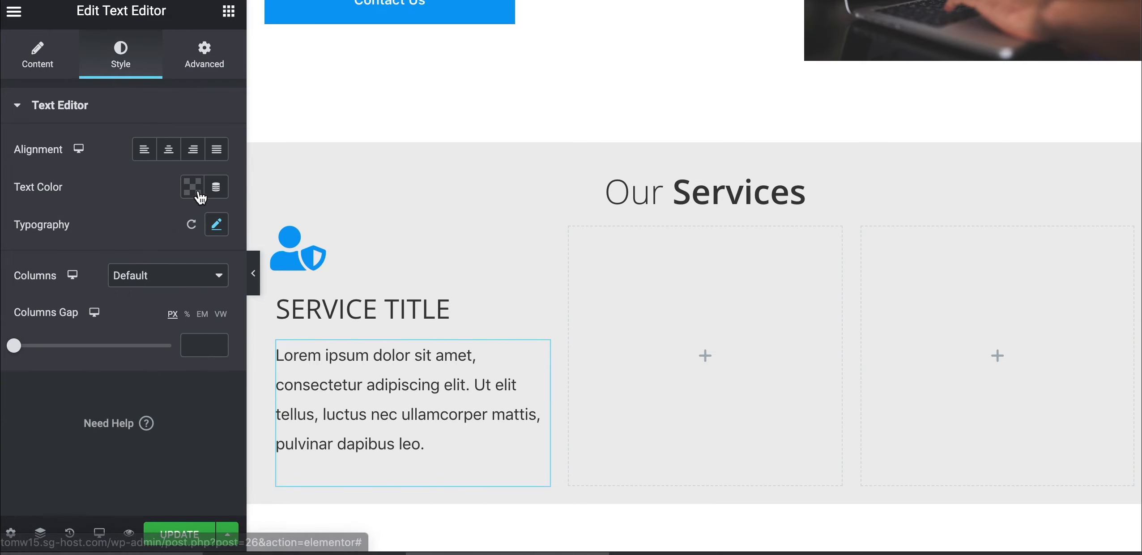
{"action": "left_click", "coordinate": [216, 225]}
{"action": "key", "text": "BackSpace"}
{"action": "key", "text": "BackSpace"}
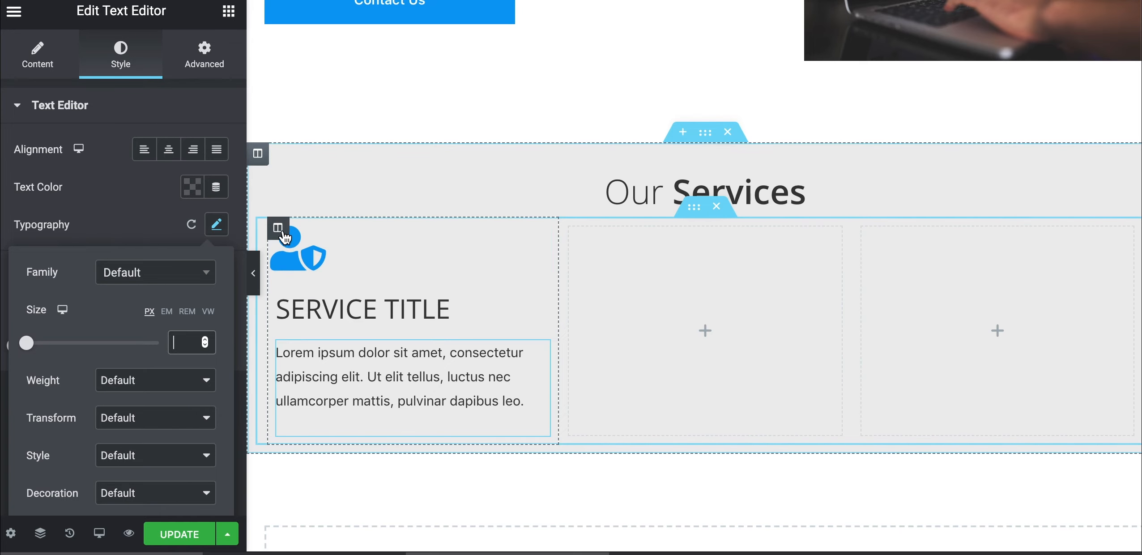
Duplicate the first service column and delete the empty columns, leaving three identical services
{"action": "right_click", "coordinate": [281, 230]}
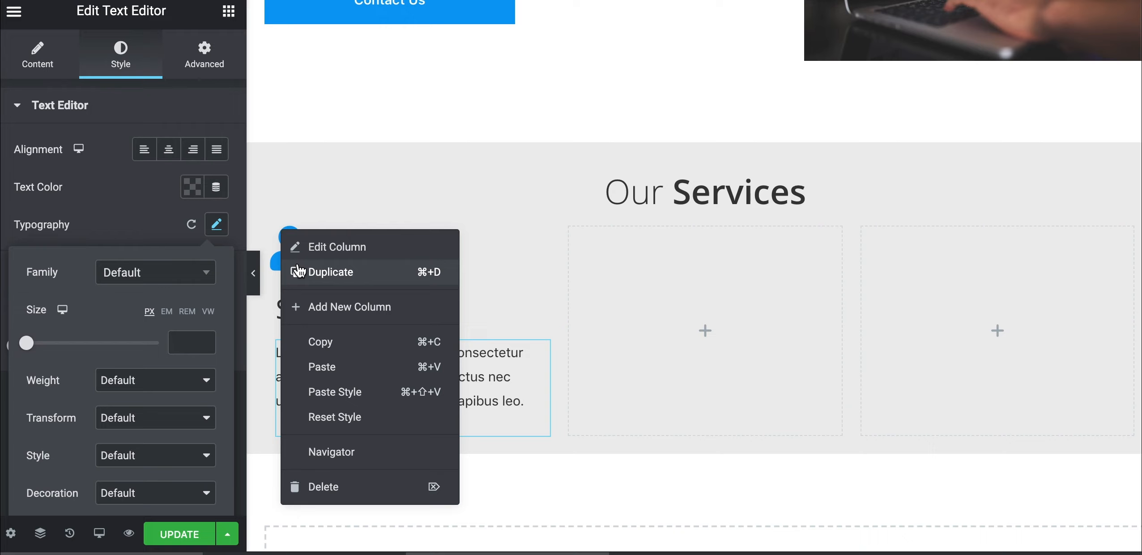
{"action": "left_click", "coordinate": [299, 272]}
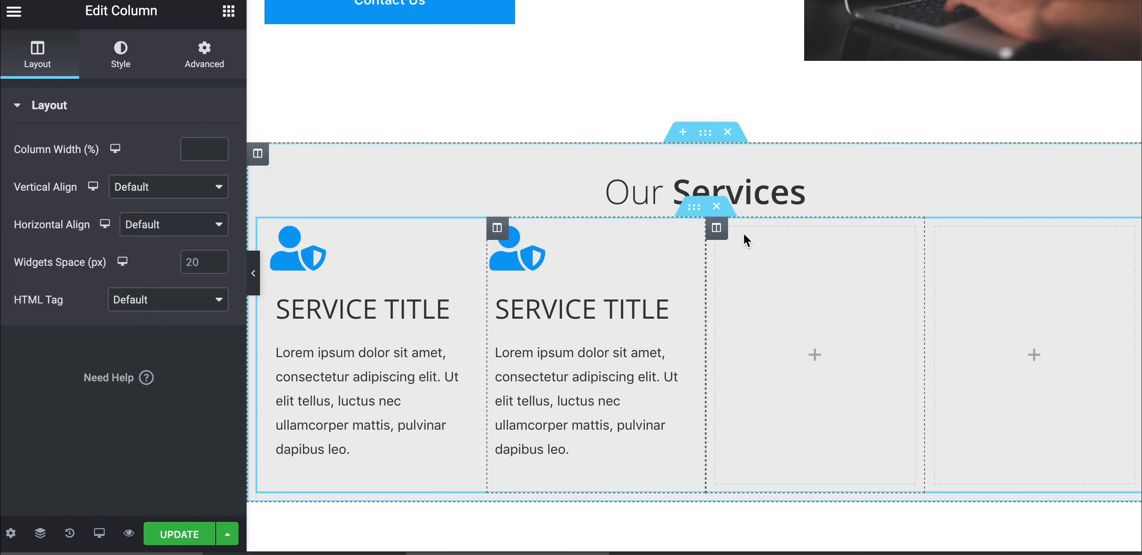
{"action": "right_click", "coordinate": [719, 237]}
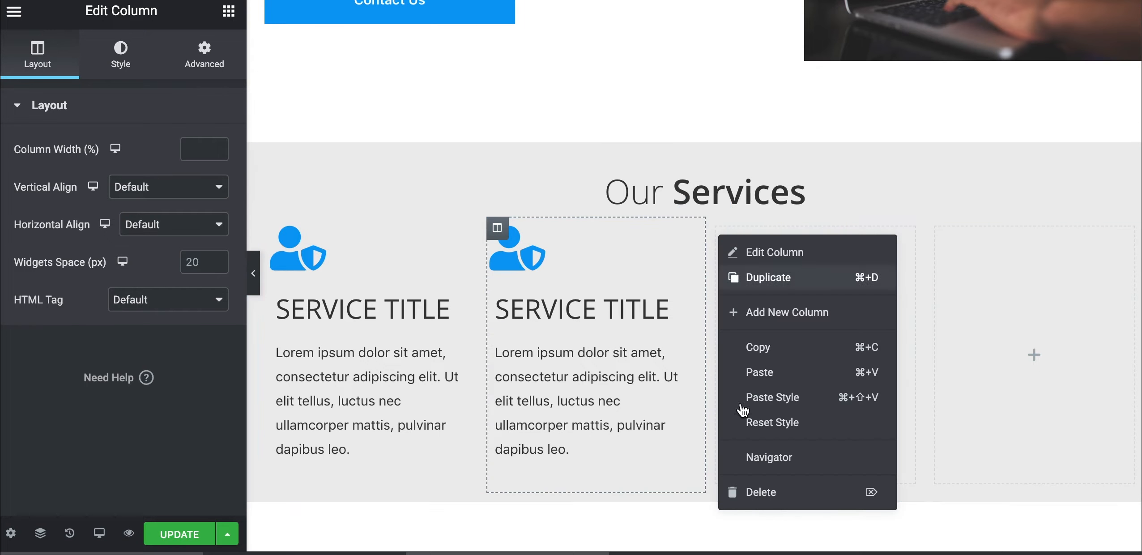
{"action": "left_click", "coordinate": [753, 497]}
{"action": "right_click", "coordinate": [569, 231]}
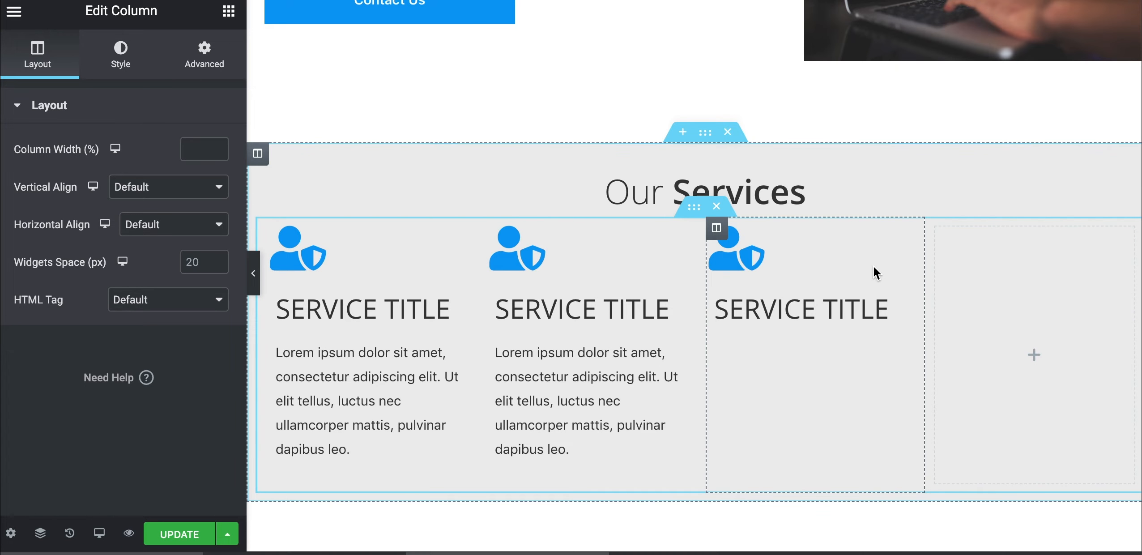
{"action": "right_click", "coordinate": [934, 234]}
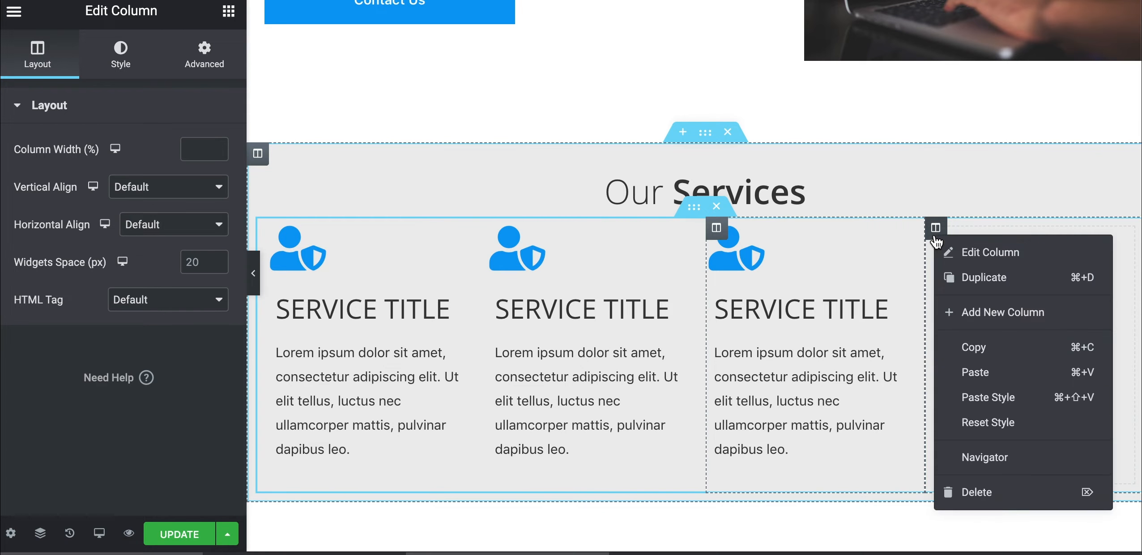
{"action": "left_click", "coordinate": [968, 492]}
{"action": "scroll", "coordinate": [812, 313], "scroll_direction": "down", "scroll_amount": 1}
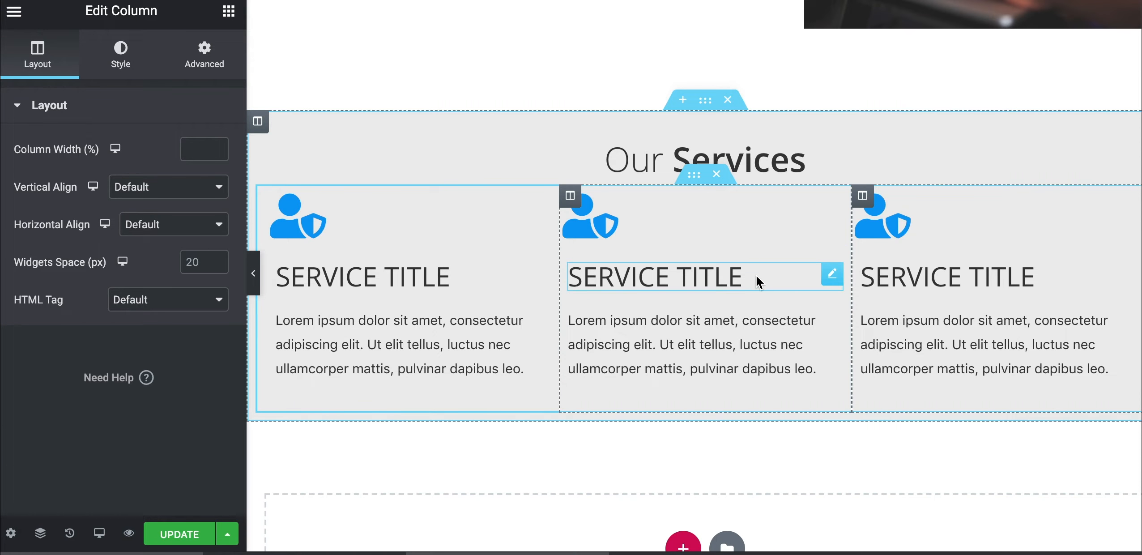
Duplicate the three-column service row and preview the two-row grid
{"action": "right_click", "coordinate": [695, 181]}
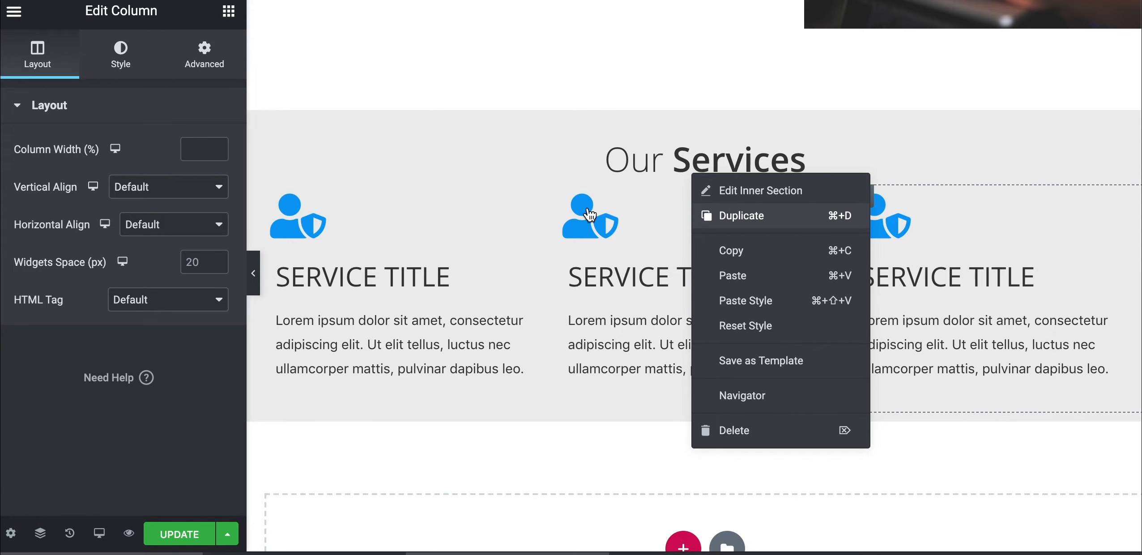
{"action": "key", "text": "super+d"}
{"action": "scroll", "coordinate": [371, 297], "scroll_direction": "down", "scroll_amount": 3}
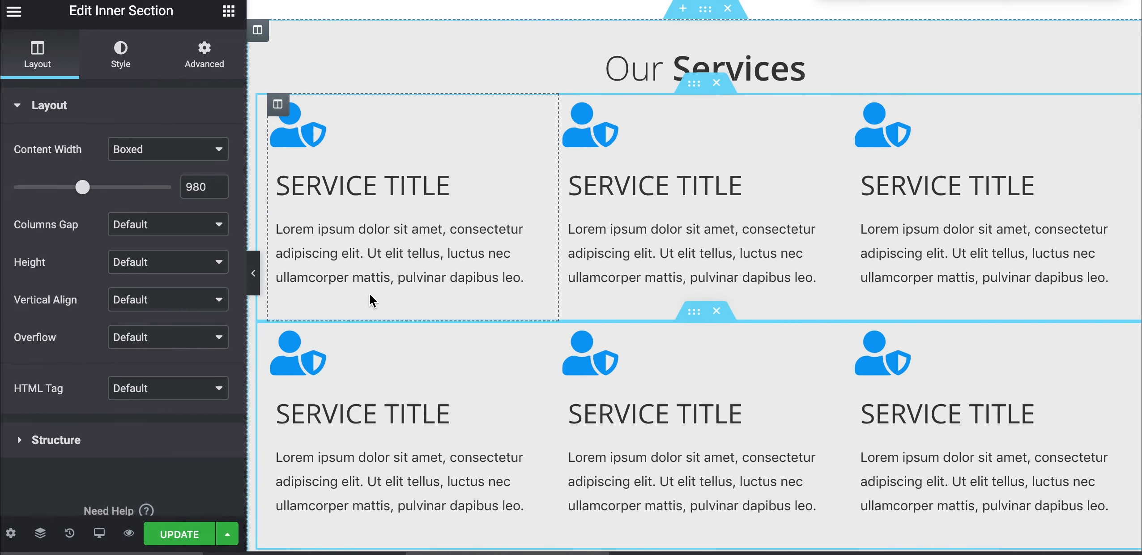
{"action": "left_click", "coordinate": [254, 271]}
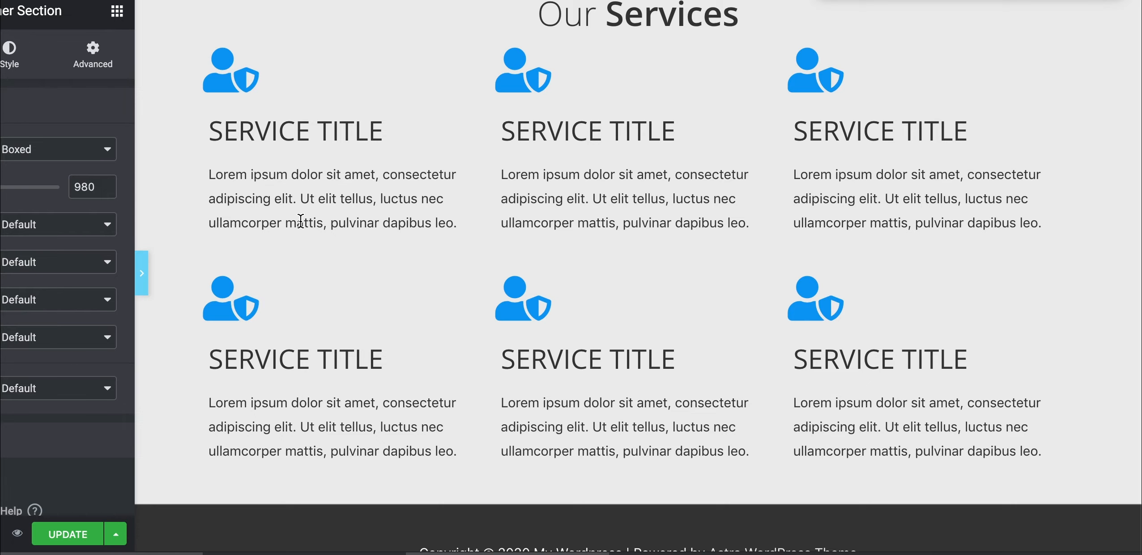
{"action": "scroll", "coordinate": [280, 199], "scroll_direction": "up", "scroll_amount": 3}
{"action": "scroll", "coordinate": [279, 184], "scroll_direction": "down", "scroll_amount": 1}
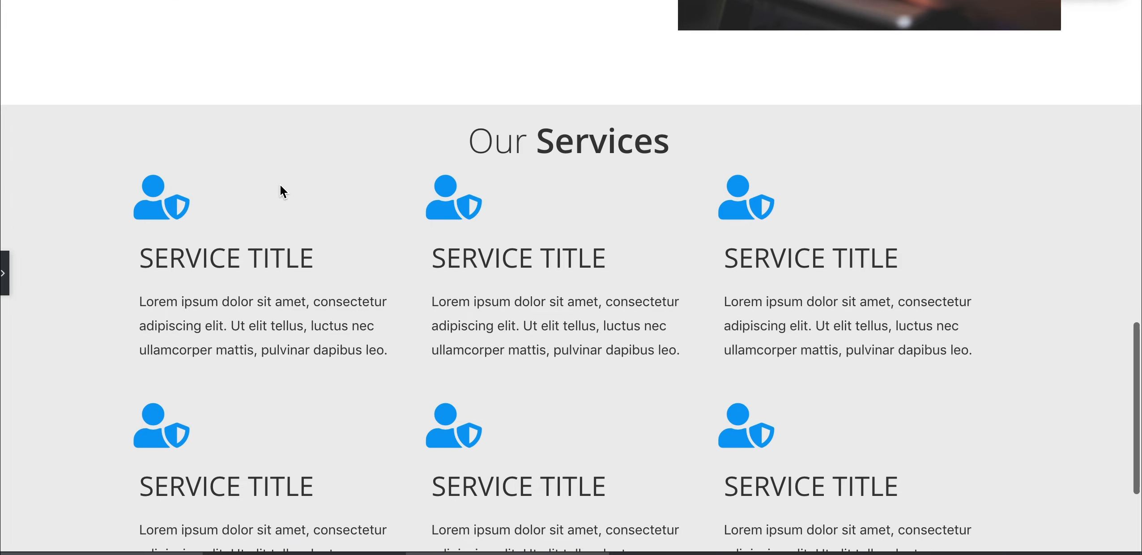
{"action": "left_click", "coordinate": [5, 278]}
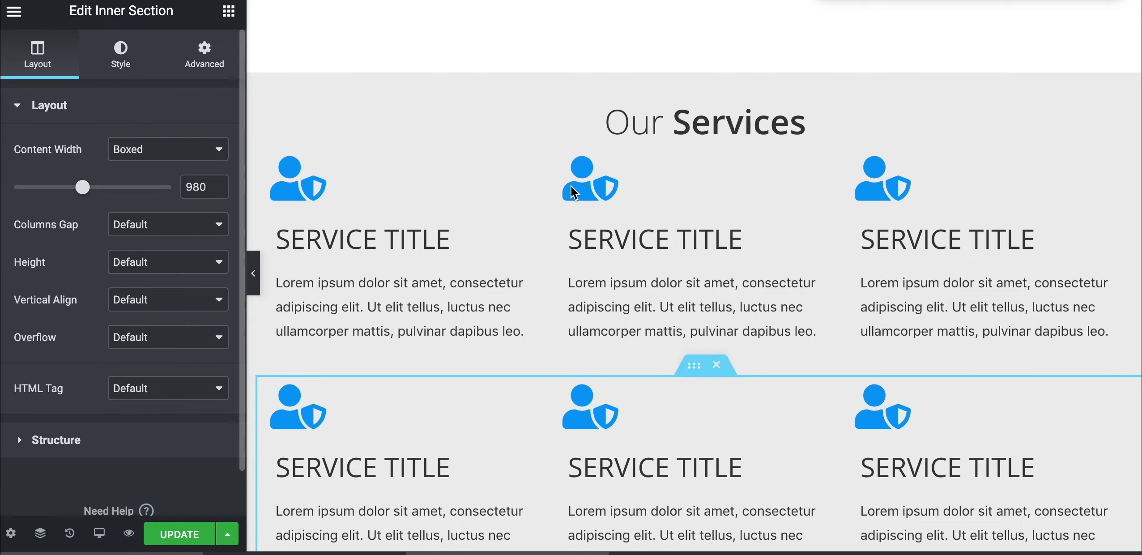
Give the service row 40 px top and bottom margins
{"action": "left_click", "coordinate": [694, 144]}
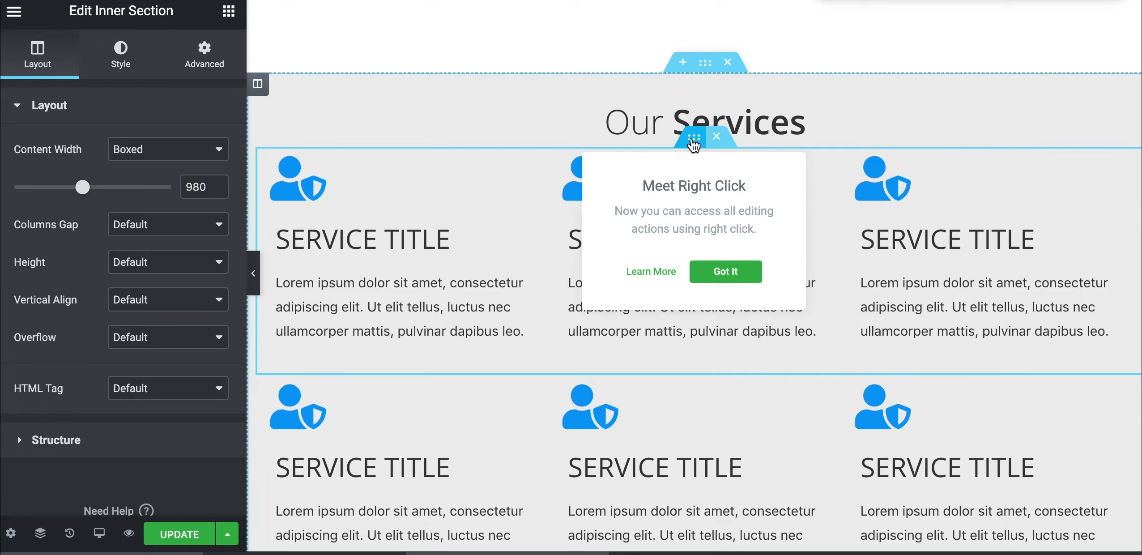
{"action": "left_click", "coordinate": [205, 65]}
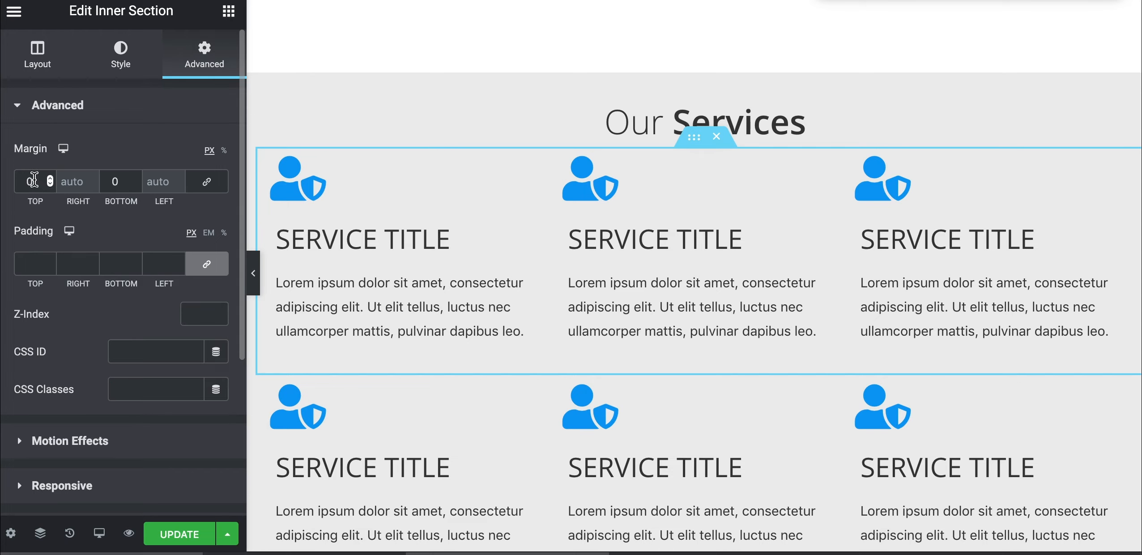
{"action": "left_click", "coordinate": [21, 179]}
{"action": "type", "text": "4"}
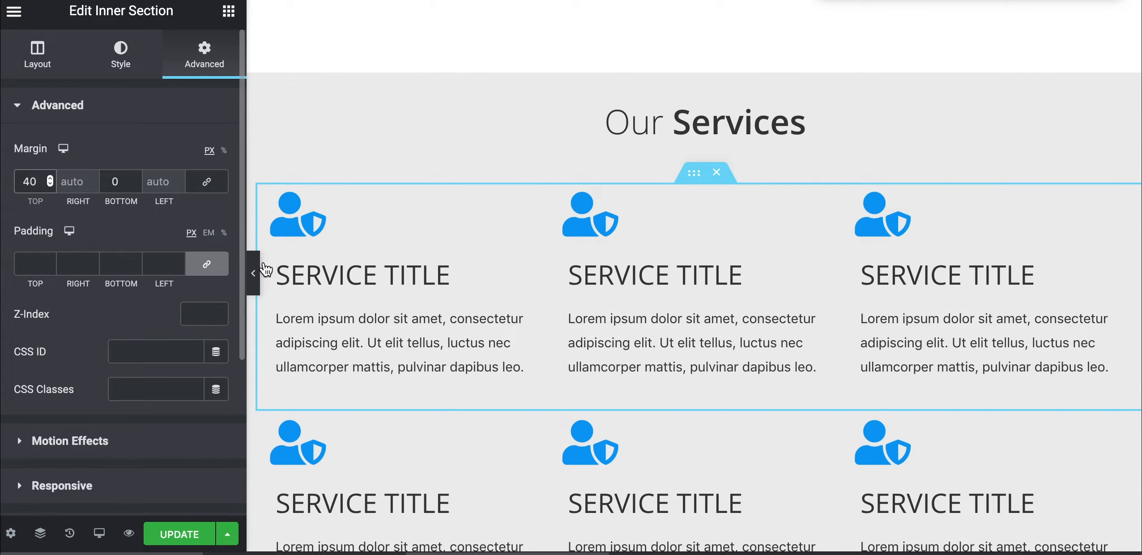
{"action": "left_click", "coordinate": [112, 181]}
{"action": "type", "text": "4"}
{"action": "scroll", "coordinate": [339, 399], "scroll_direction": "down", "scroll_amount": 5}
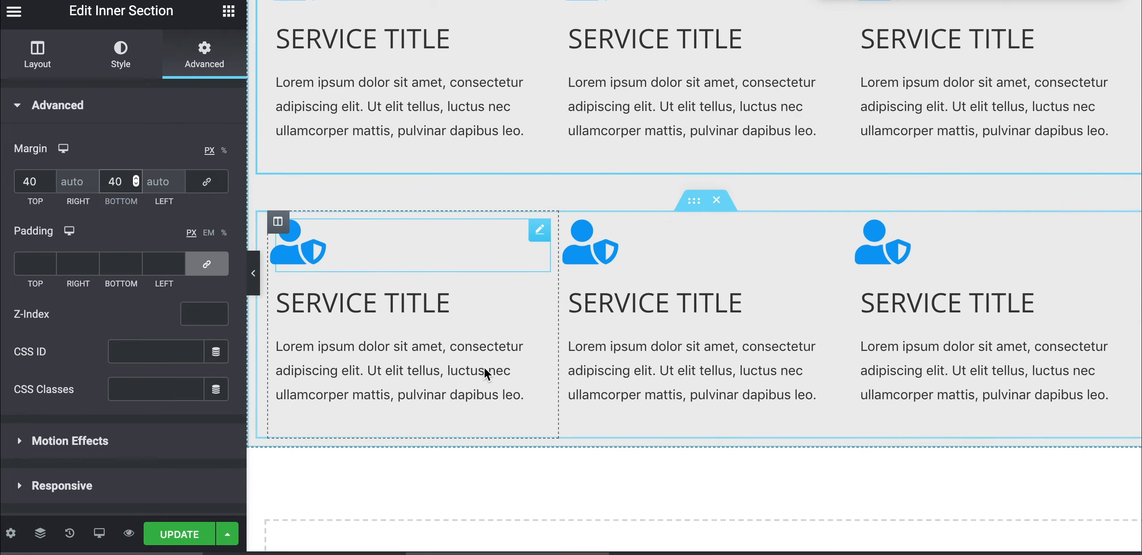
Select the second service row and preview the spaced grid with the panel hidden
{"action": "left_click", "coordinate": [693, 194]}
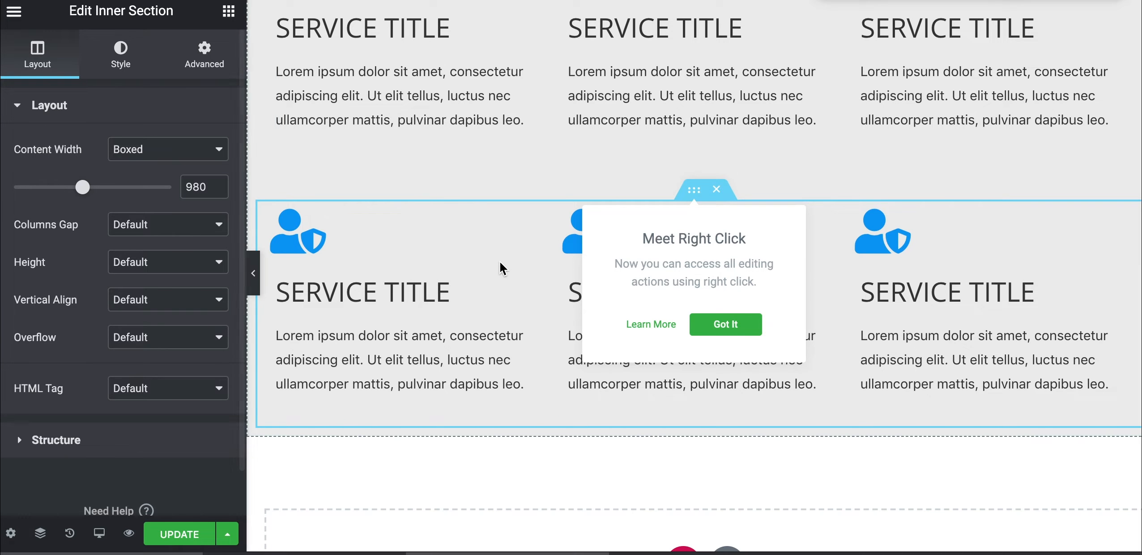
{"action": "left_click", "coordinate": [251, 272]}
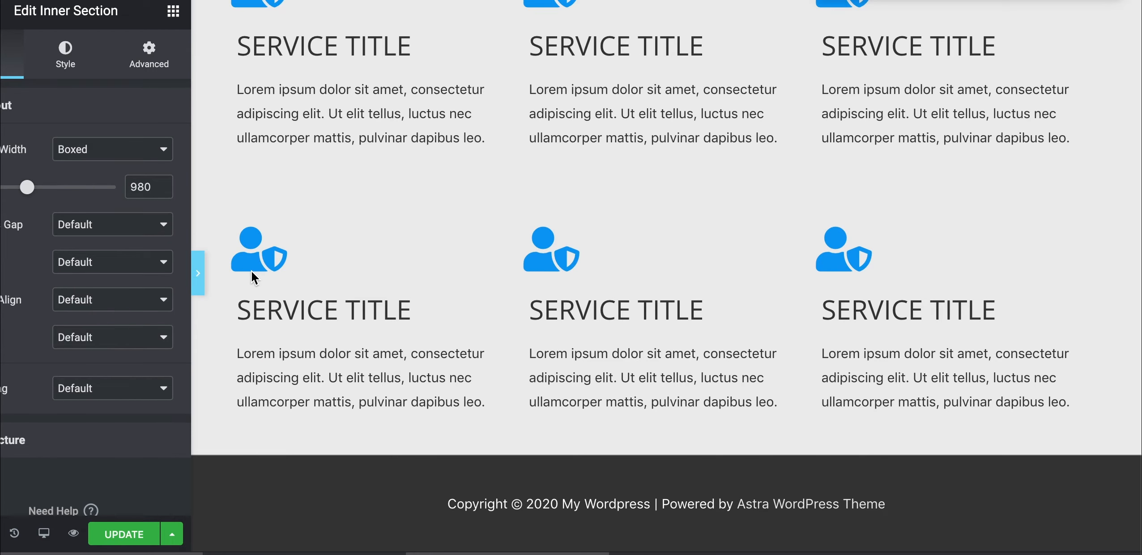
{"action": "scroll", "coordinate": [347, 165], "scroll_direction": "up", "scroll_amount": 5}
{"action": "scroll", "coordinate": [347, 165], "scroll_direction": "down", "scroll_amount": 3}
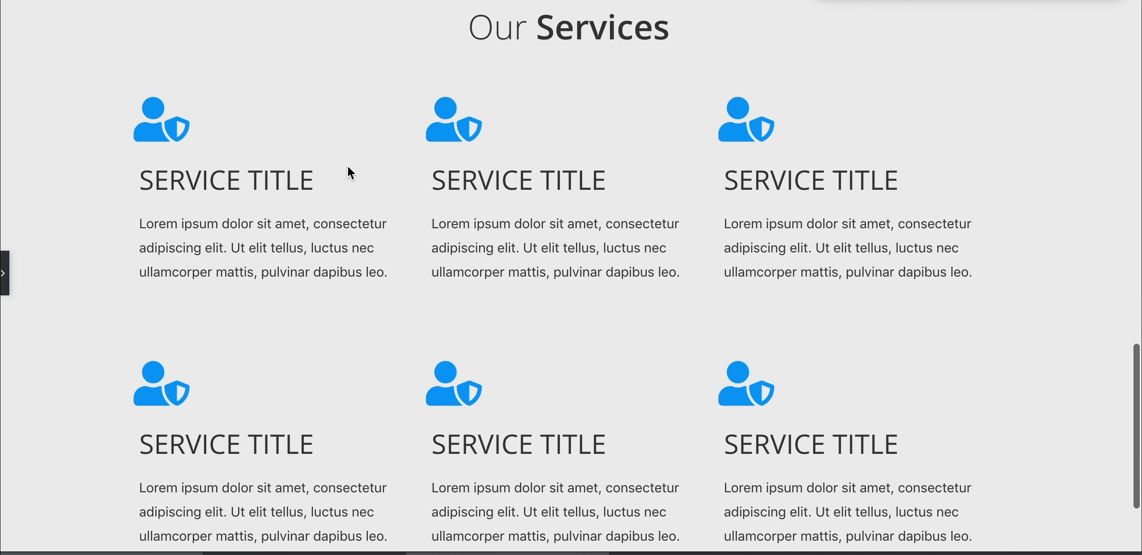
{"action": "scroll", "coordinate": [267, 225], "scroll_direction": "down", "scroll_amount": 2}
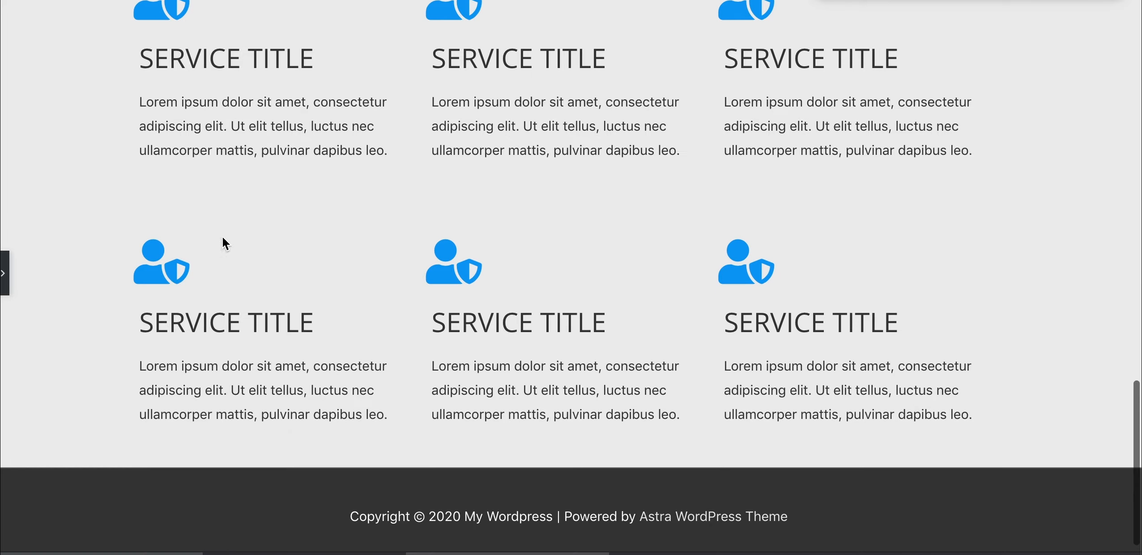
{"action": "left_click", "coordinate": [4, 276]}
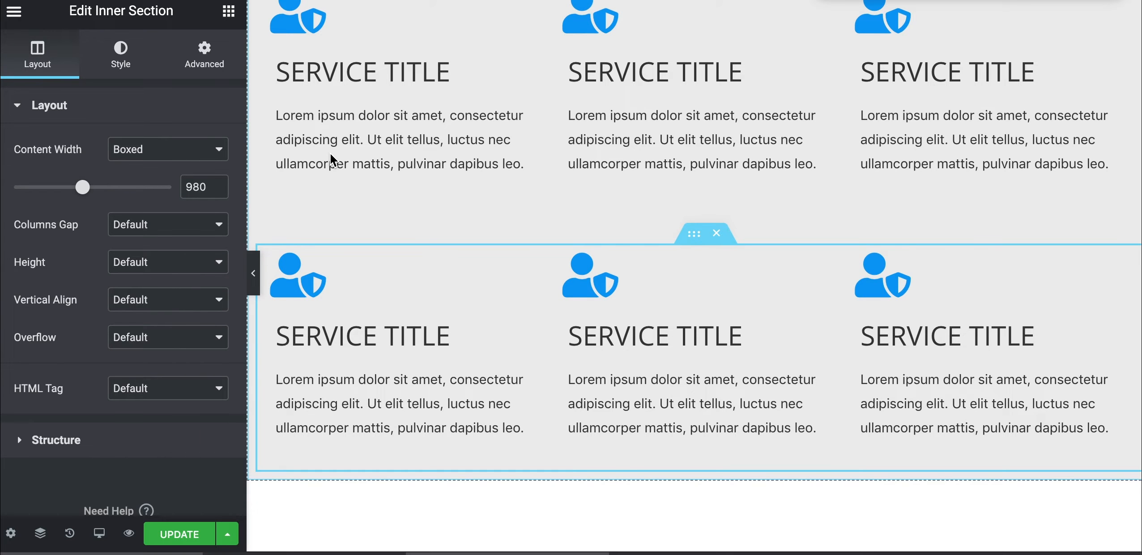
{"action": "scroll", "coordinate": [452, 69], "scroll_direction": "up", "scroll_amount": 3}
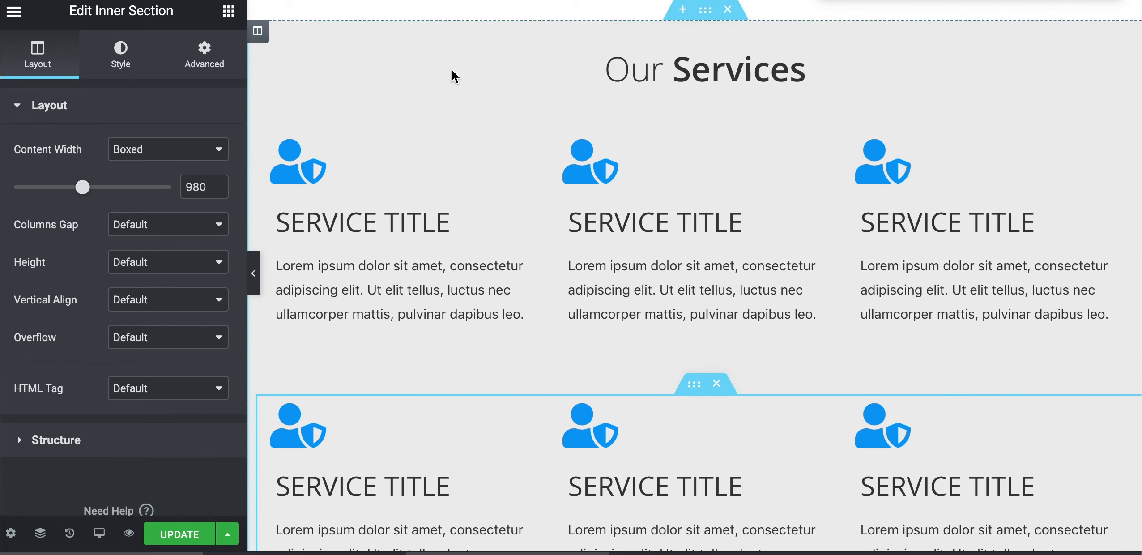
Change the middle first-row service icon to Vector square
{"action": "left_click", "coordinate": [600, 177]}
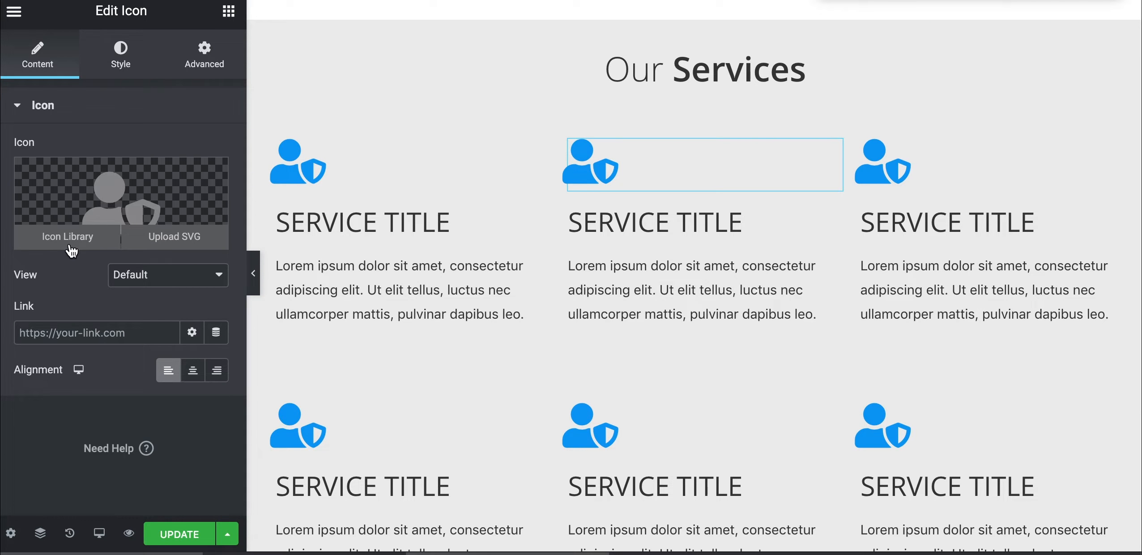
{"action": "left_click", "coordinate": [67, 238]}
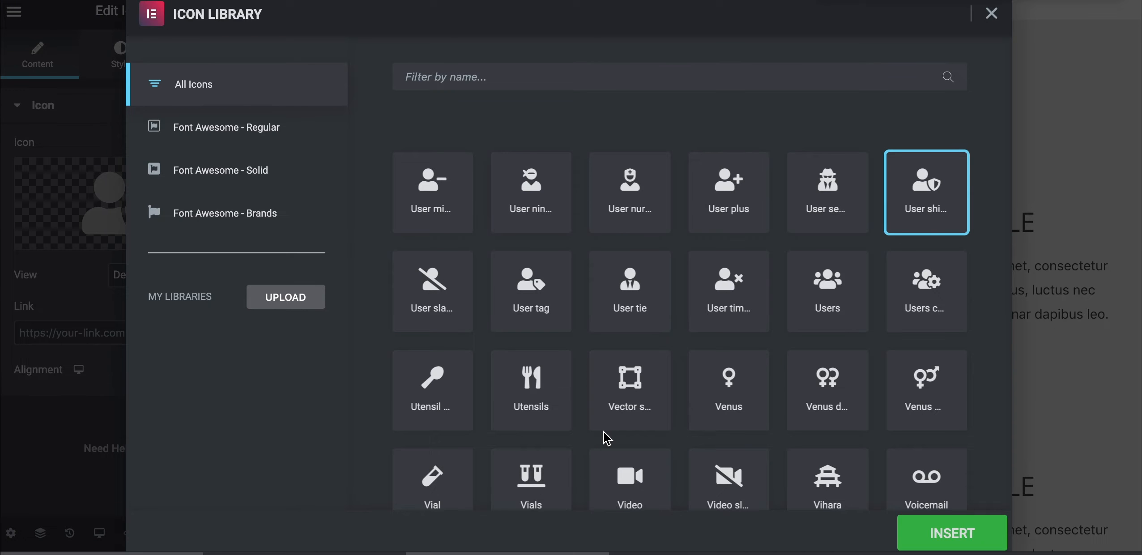
{"action": "left_click", "coordinate": [631, 385]}
{"action": "left_click", "coordinate": [950, 535]}
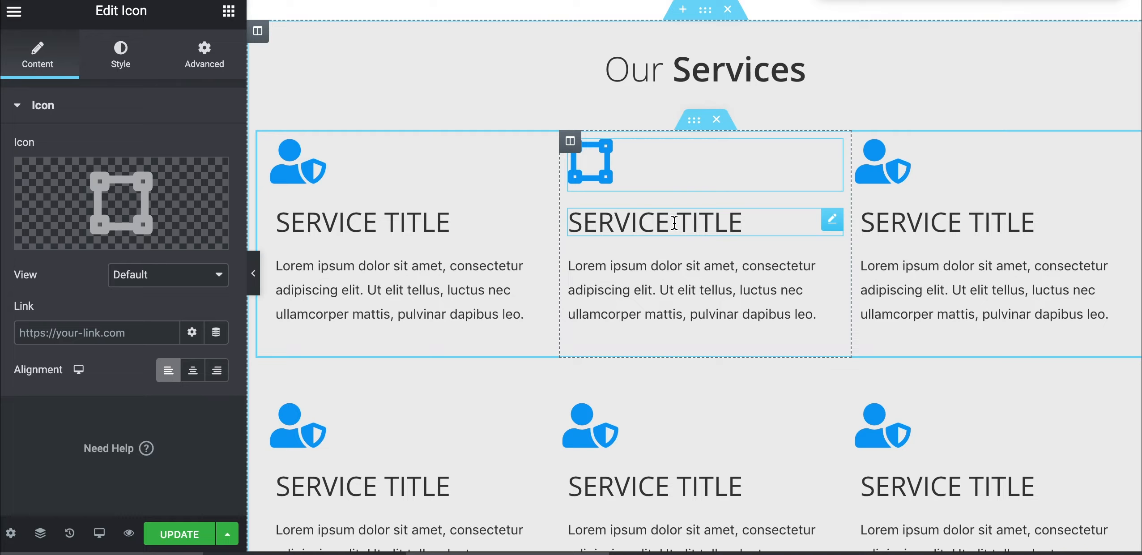
{"action": "scroll", "coordinate": [676, 306], "scroll_direction": "down", "scroll_amount": 3}
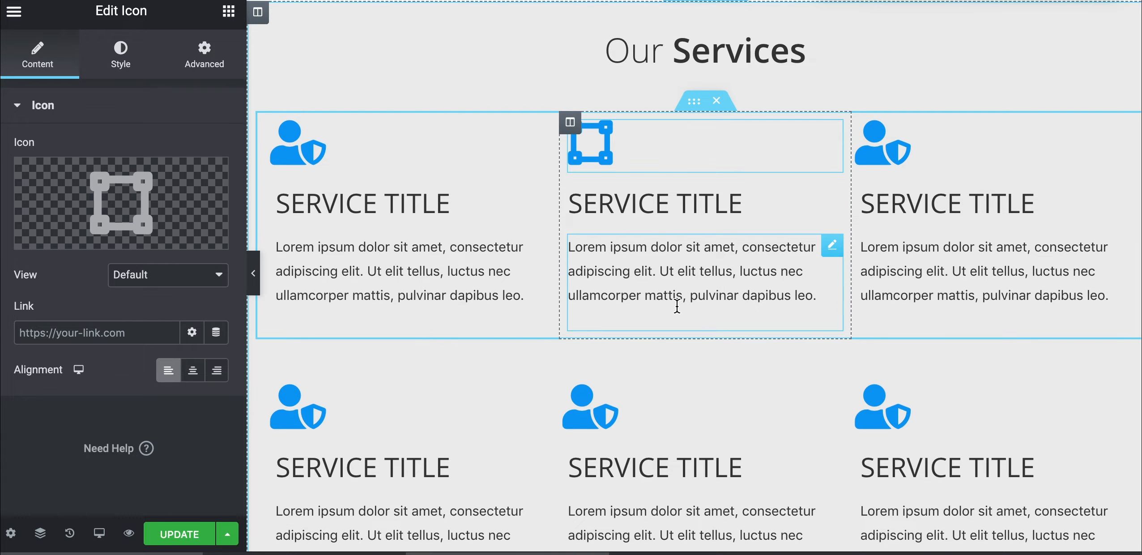
Preview the Services columns at mobile width, then return to desktop preview
{"action": "left_click", "coordinate": [101, 533]}
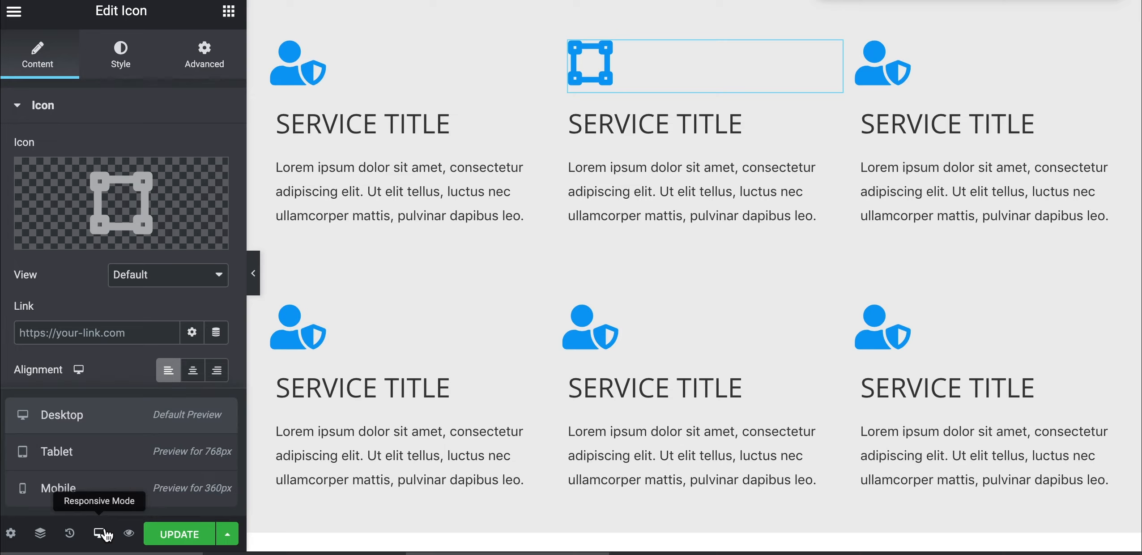
{"action": "left_click", "coordinate": [111, 493]}
{"action": "scroll", "coordinate": [638, 327], "scroll_direction": "down", "scroll_amount": 8}
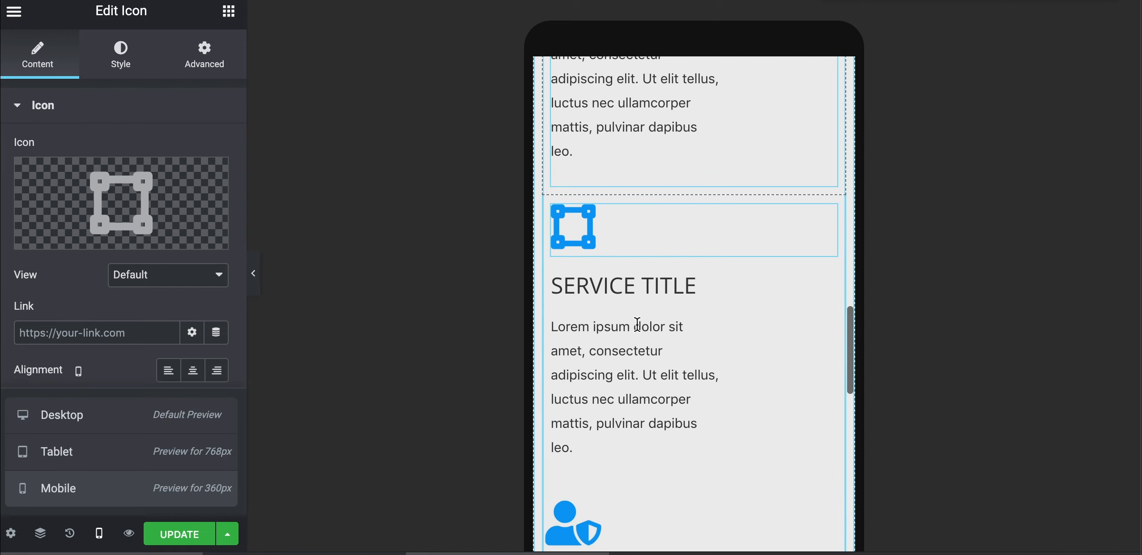
{"action": "scroll", "coordinate": [637, 324], "scroll_direction": "down", "scroll_amount": 10}
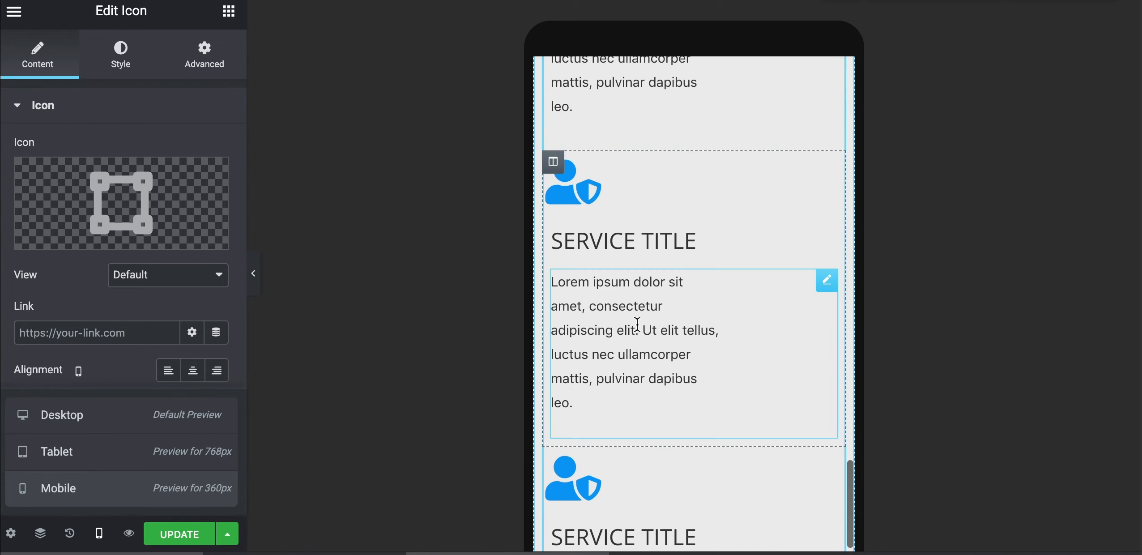
{"action": "scroll", "coordinate": [637, 324], "scroll_direction": "up", "scroll_amount": 5}
{"action": "scroll", "coordinate": [637, 324], "scroll_direction": "down", "scroll_amount": 2}
{"action": "scroll", "coordinate": [637, 324], "scroll_direction": "up", "scroll_amount": 10}
{"action": "scroll", "coordinate": [637, 324], "scroll_direction": "down", "scroll_amount": 1}
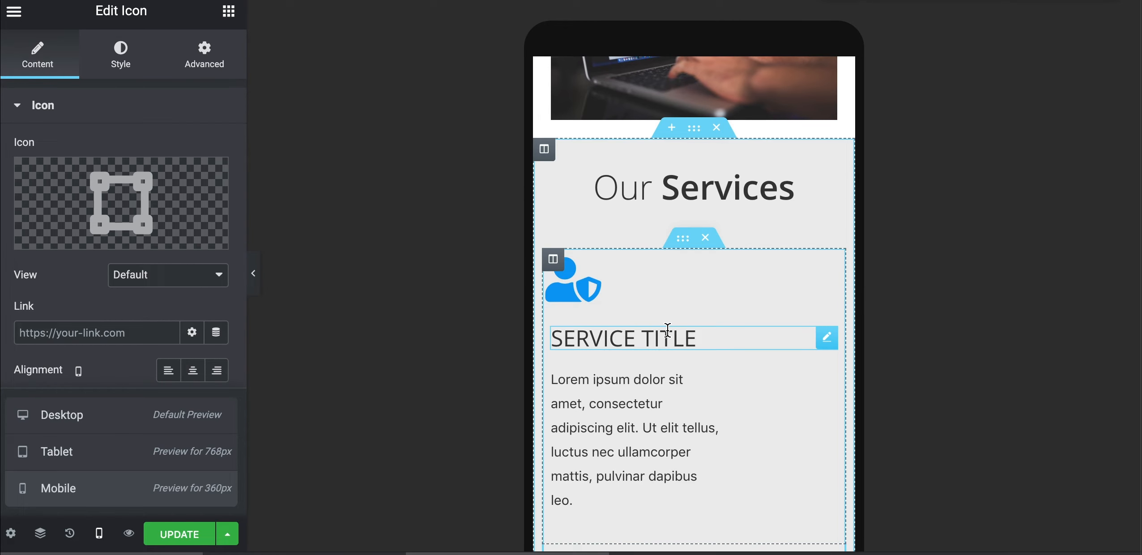
{"action": "scroll", "coordinate": [645, 356], "scroll_direction": "down", "scroll_amount": 15}
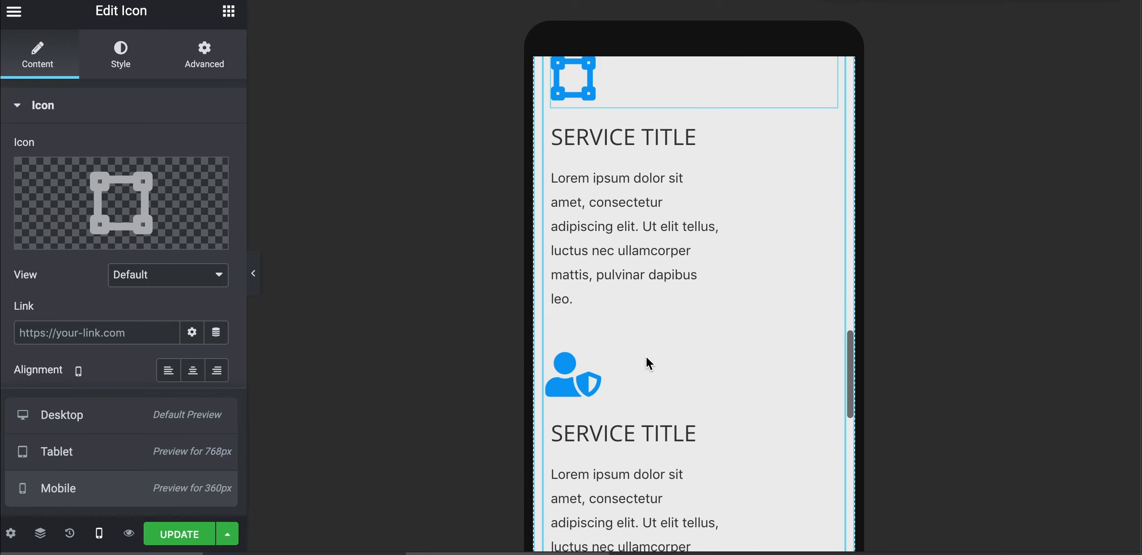
{"action": "left_click", "coordinate": [99, 533]}
{"action": "left_click", "coordinate": [100, 535]}
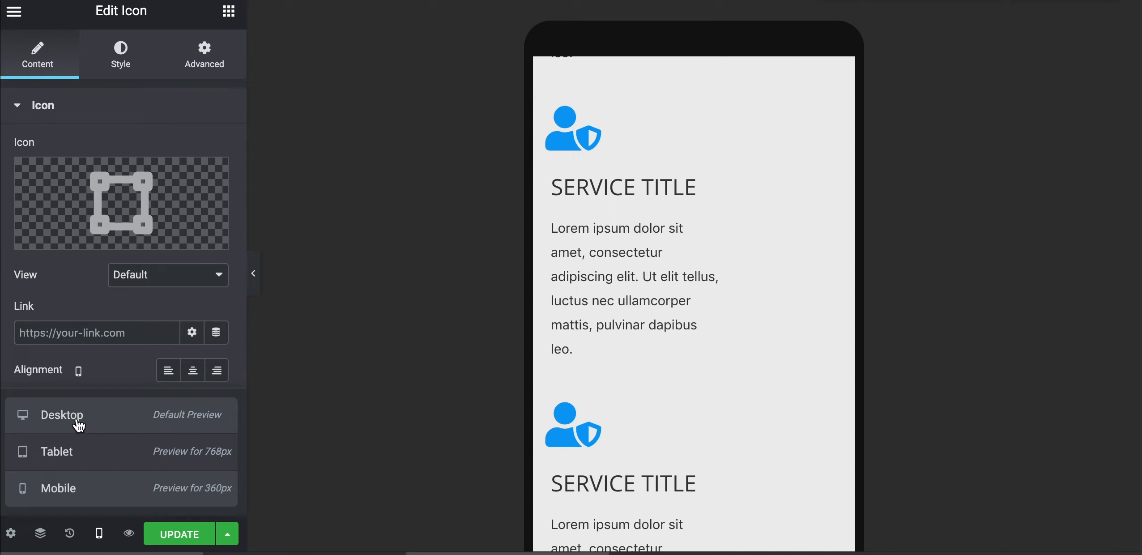
{"action": "left_click", "coordinate": [62, 415]}
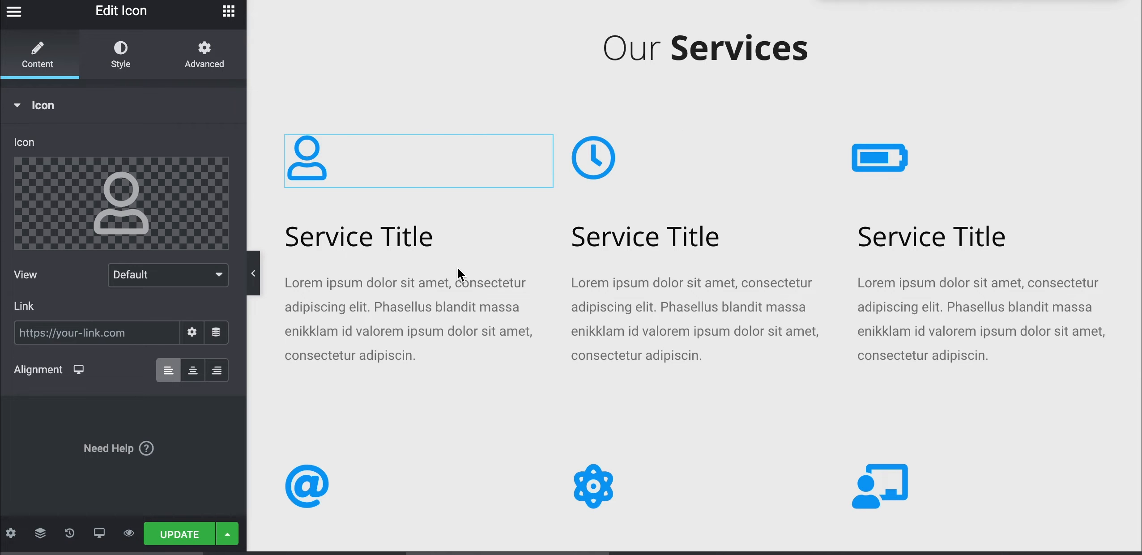
Select the testimonial section, scroll to the empty section at the bottom, and show the widget list
{"action": "scroll", "coordinate": [556, 361], "scroll_direction": "down", "scroll_amount": 3}
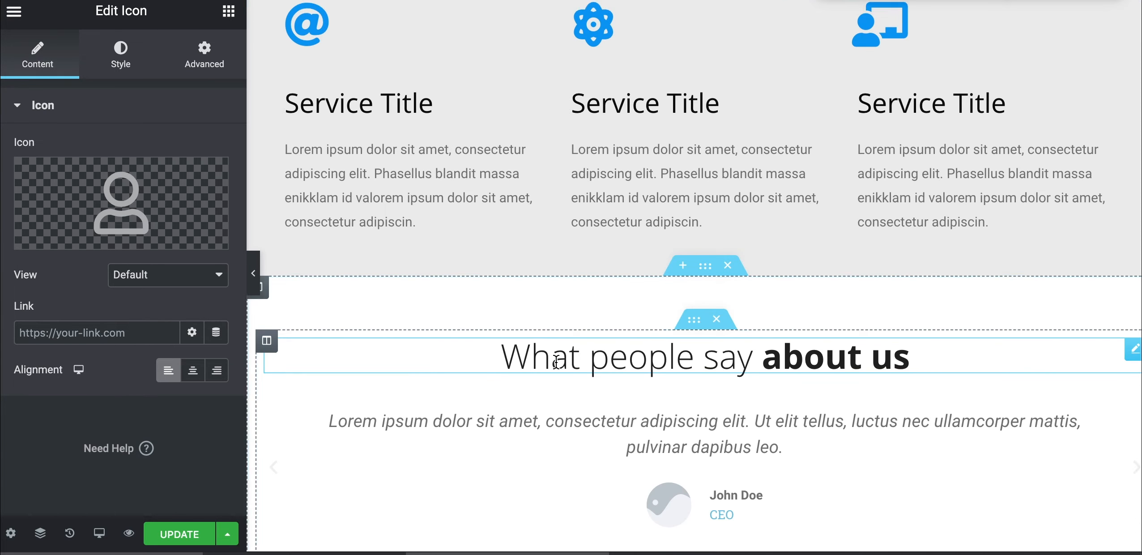
{"action": "scroll", "coordinate": [556, 361], "scroll_direction": "down", "scroll_amount": 5}
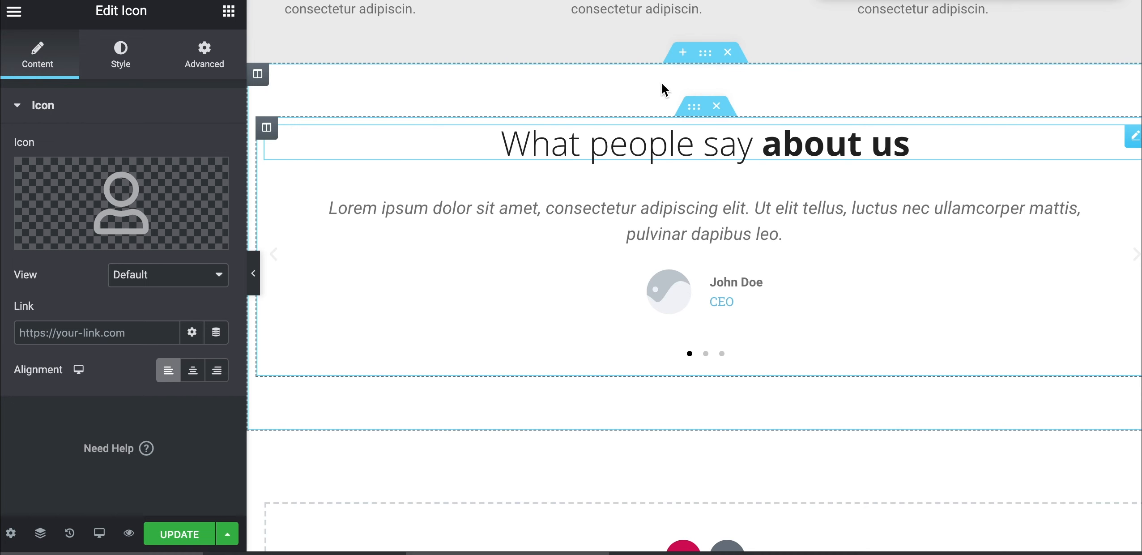
{"action": "left_click", "coordinate": [702, 59]}
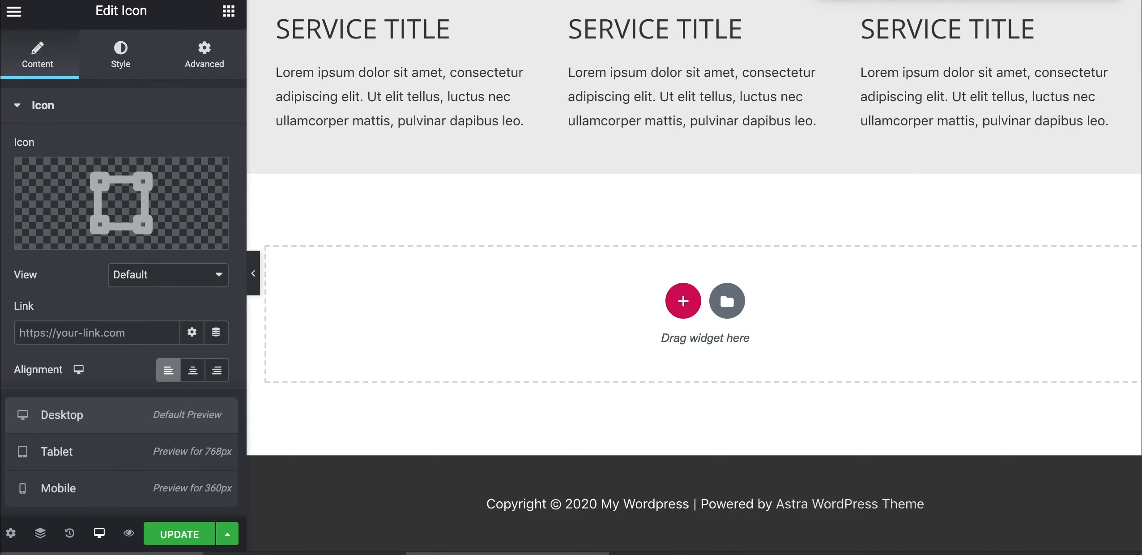
{"action": "scroll", "coordinate": [326, 36], "scroll_direction": "up", "scroll_amount": 5}
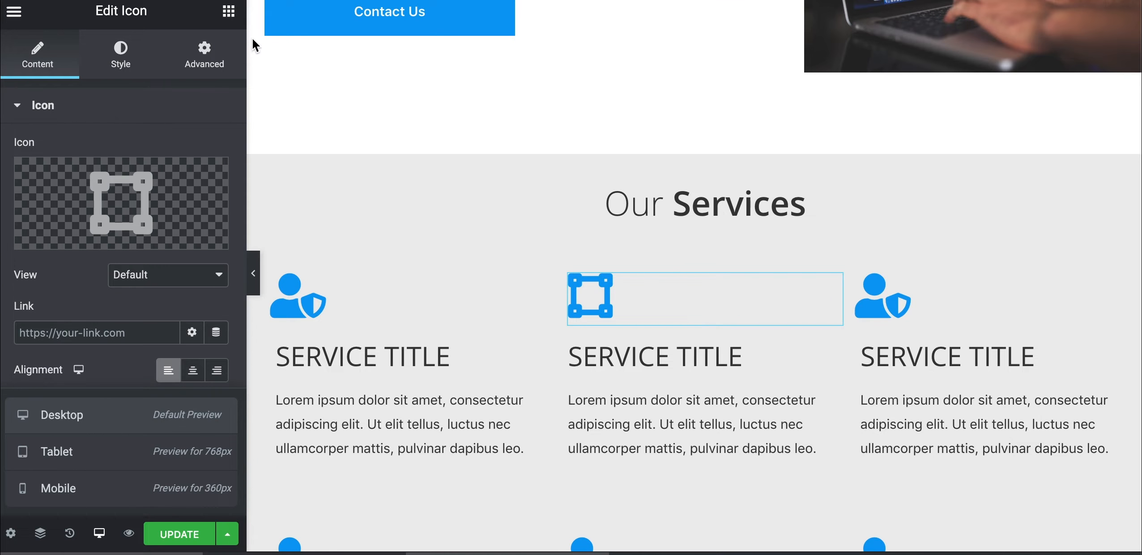
{"action": "scroll", "coordinate": [328, 158], "scroll_direction": "down", "scroll_amount": 5}
{"action": "scroll", "coordinate": [327, 158], "scroll_direction": "down", "scroll_amount": 5}
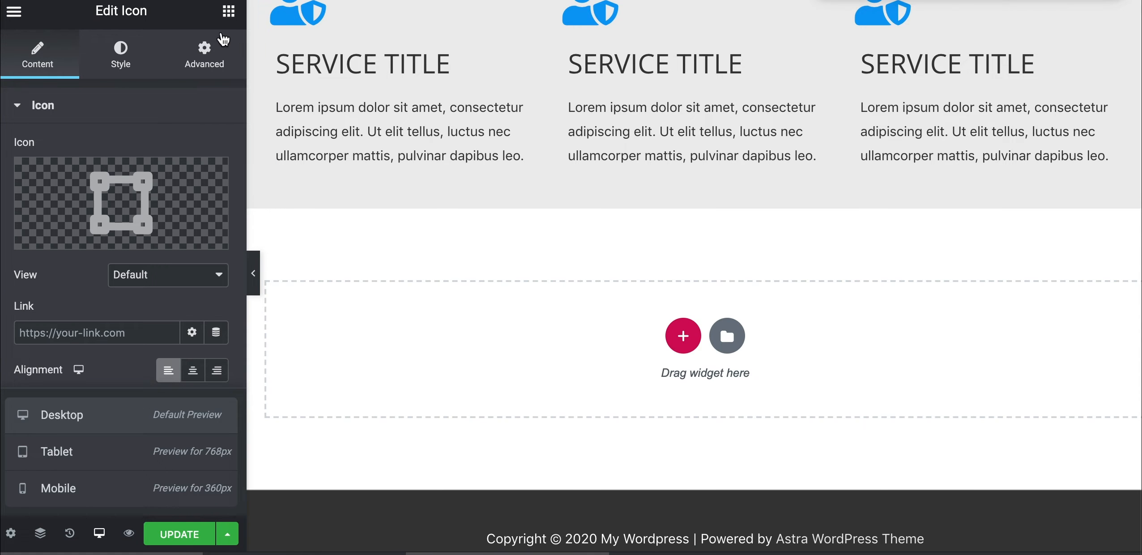
{"action": "left_click", "coordinate": [229, 12]}
Drop two two-column inner sections into the empty section below the services
{"action": "left_click_drag", "start_coordinate": [15, 177], "coordinate": [456, 346]}
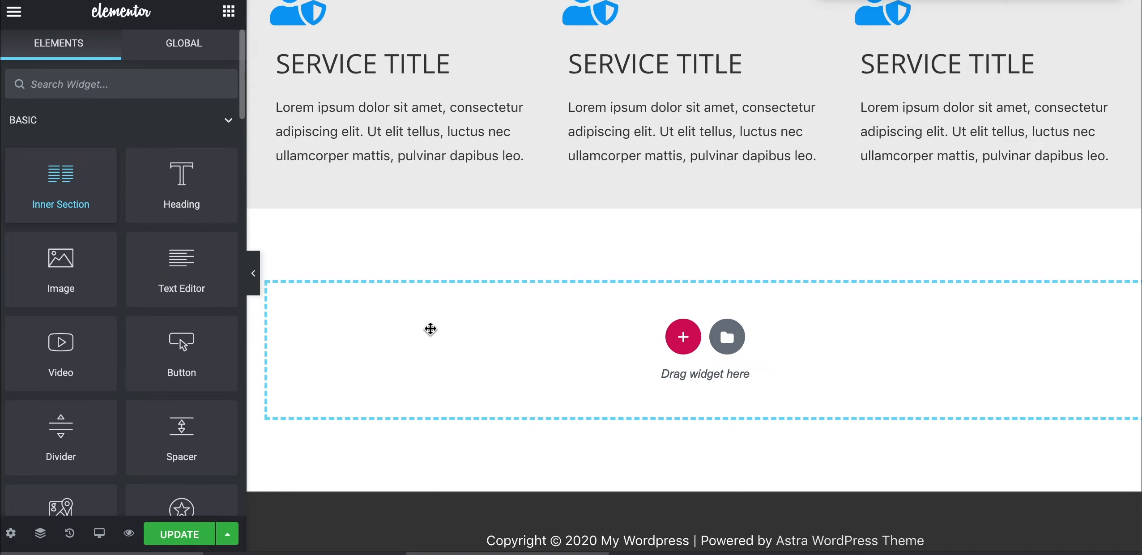
{"action": "left_click_drag", "start_coordinate": [431, 329], "coordinate": [429, 331]}
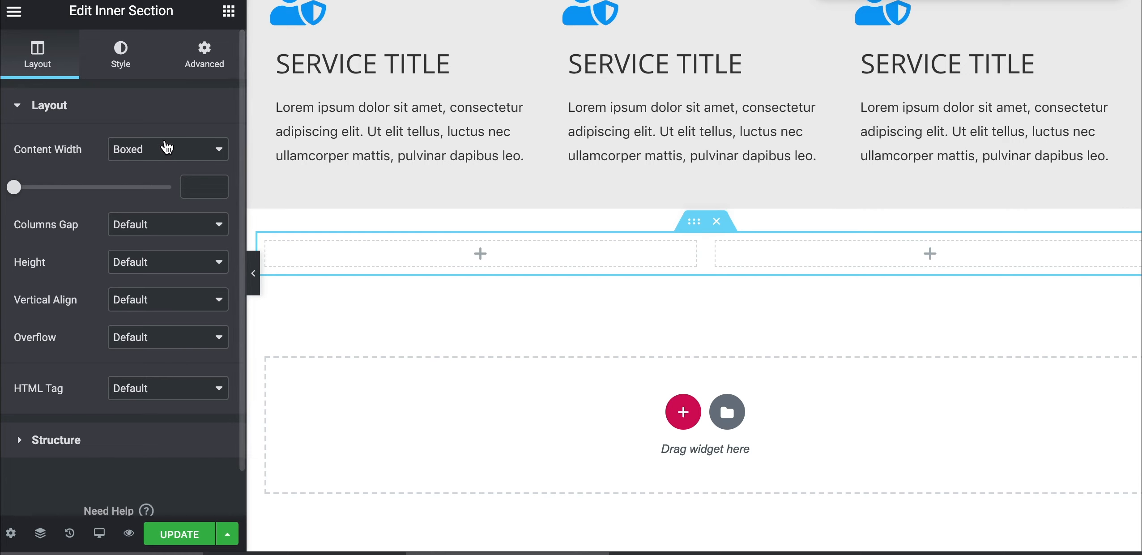
{"action": "left_click", "coordinate": [229, 11]}
{"action": "left_click_drag", "start_coordinate": [110, 205], "coordinate": [522, 426]}
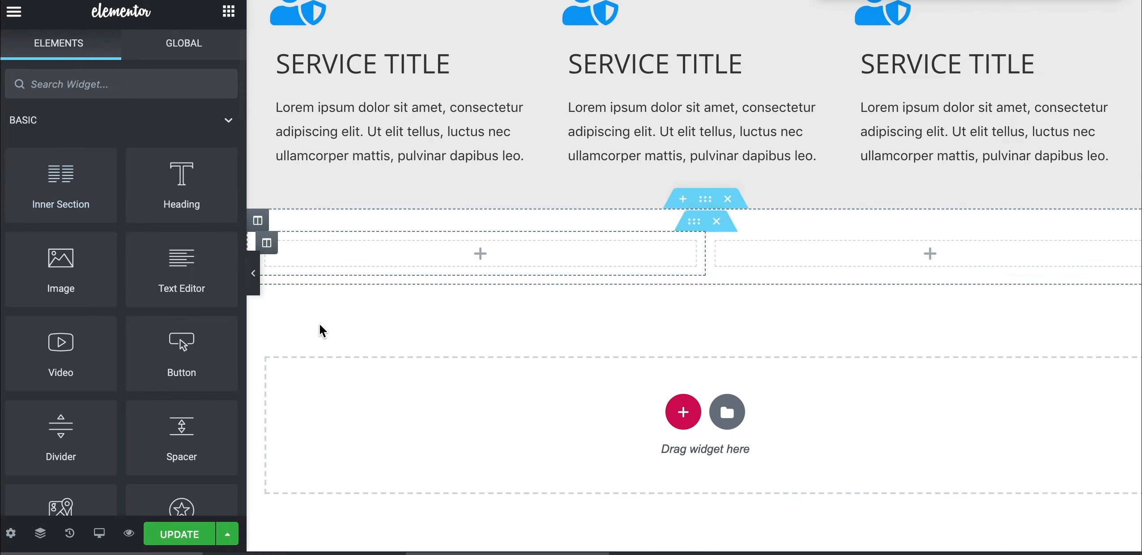
{"action": "left_click_drag", "start_coordinate": [41, 185], "coordinate": [418, 420]}
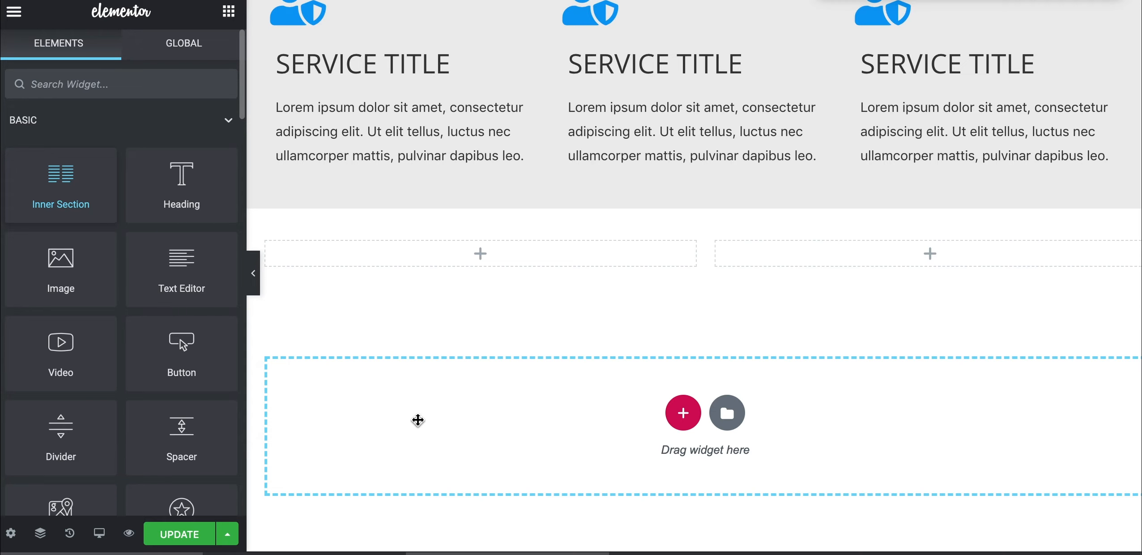
{"action": "left_click_drag", "start_coordinate": [418, 420], "coordinate": [418, 424]}
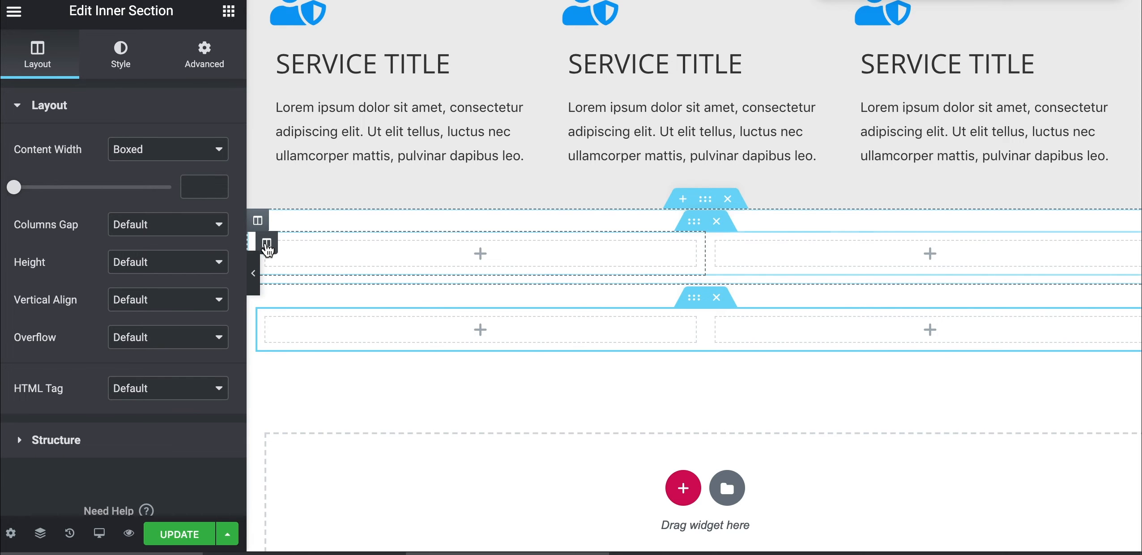
Delete the left column of one inner section, leaving a single column
{"action": "right_click", "coordinate": [266, 247]}
{"action": "left_click", "coordinate": [310, 497]}
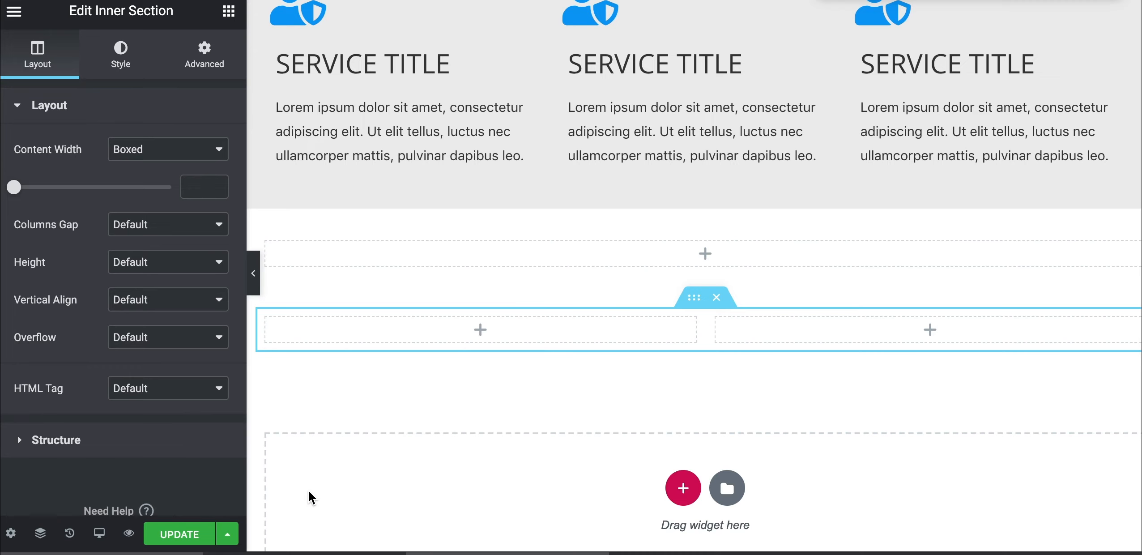
{"action": "scroll", "coordinate": [377, 84], "scroll_direction": "up", "scroll_amount": 7}
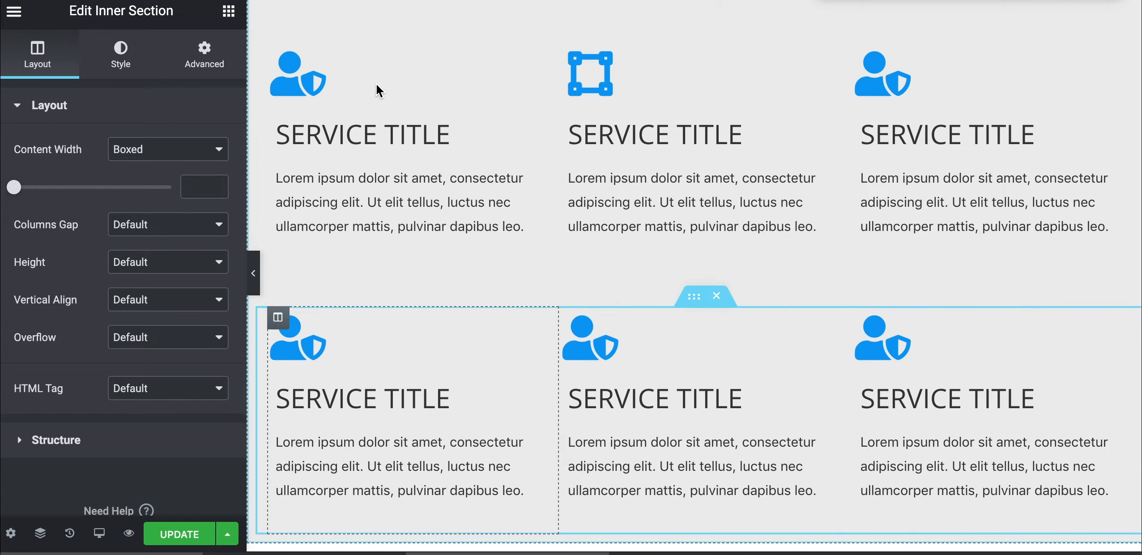
{"action": "scroll", "coordinate": [377, 87], "scroll_direction": "up", "scroll_amount": 5}
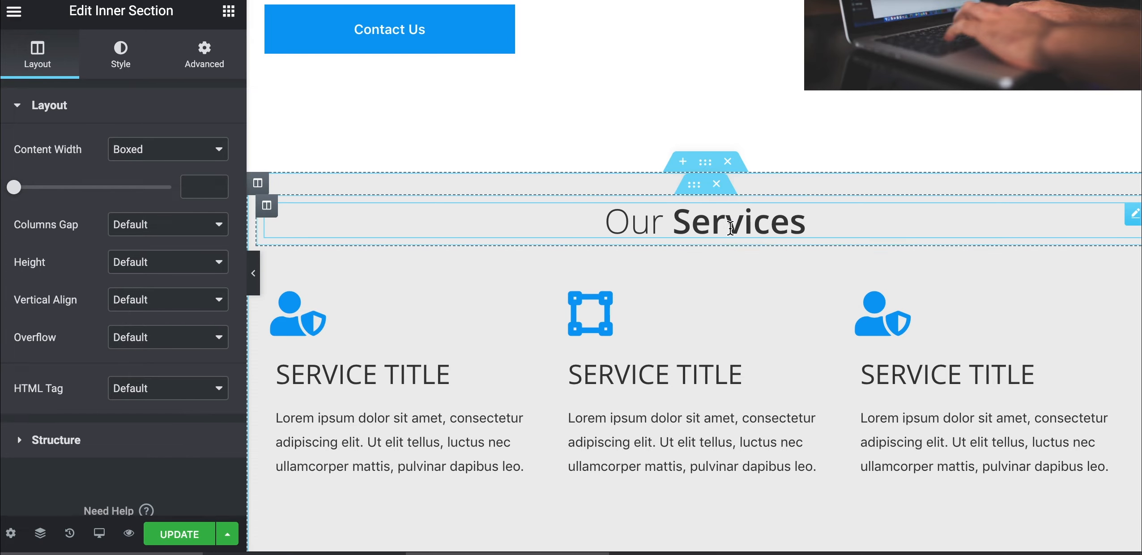
Paste the copied Our Services heading into the new section's empty column
{"action": "right_click", "coordinate": [731, 227]}
{"action": "key", "text": "Escape"}
{"action": "scroll", "coordinate": [692, 381], "scroll_direction": "down", "scroll_amount": 12}
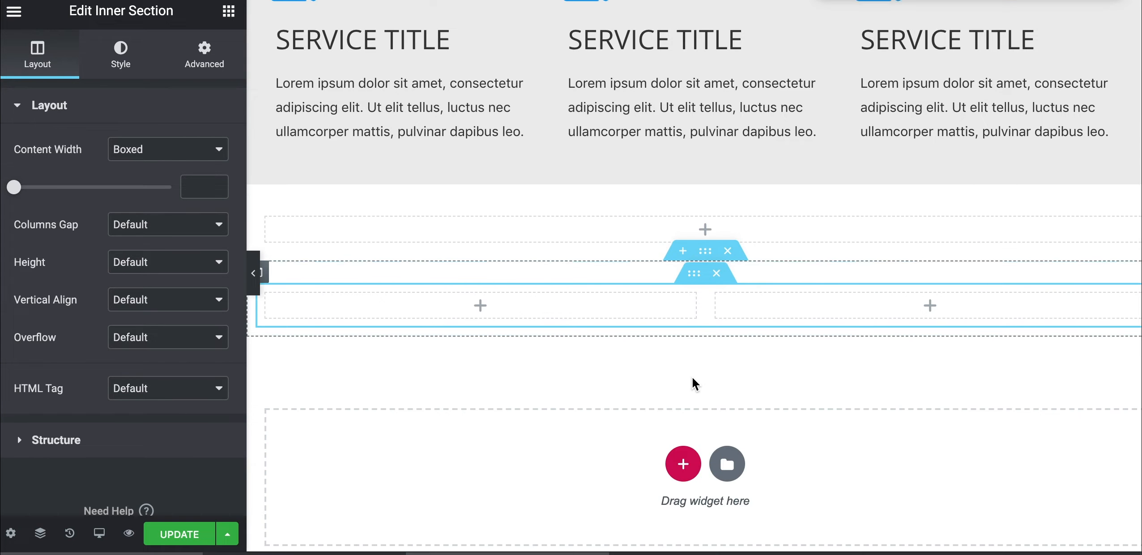
{"action": "right_click", "coordinate": [643, 221]}
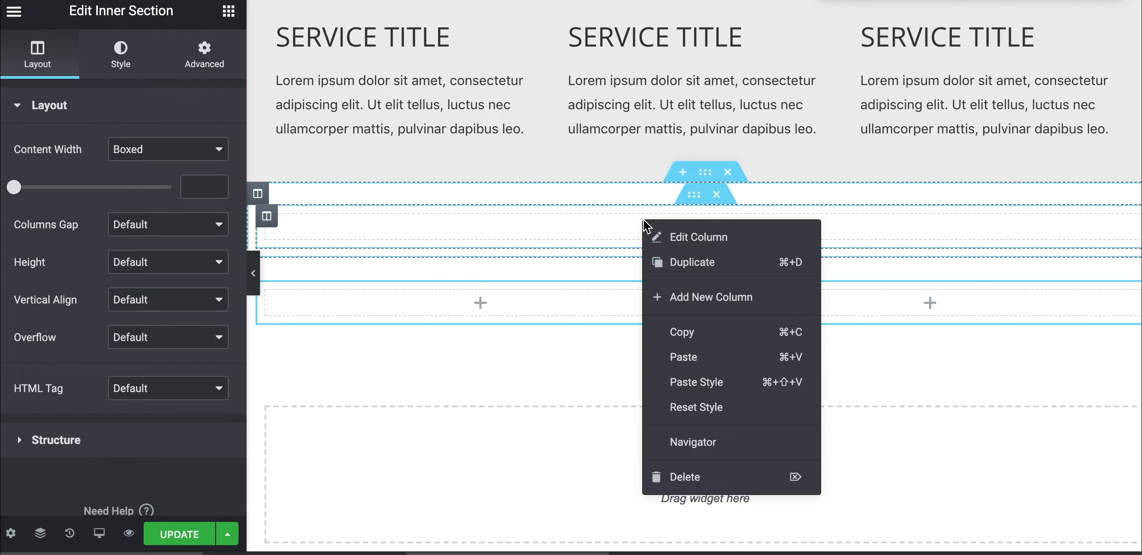
{"action": "left_click", "coordinate": [680, 358]}
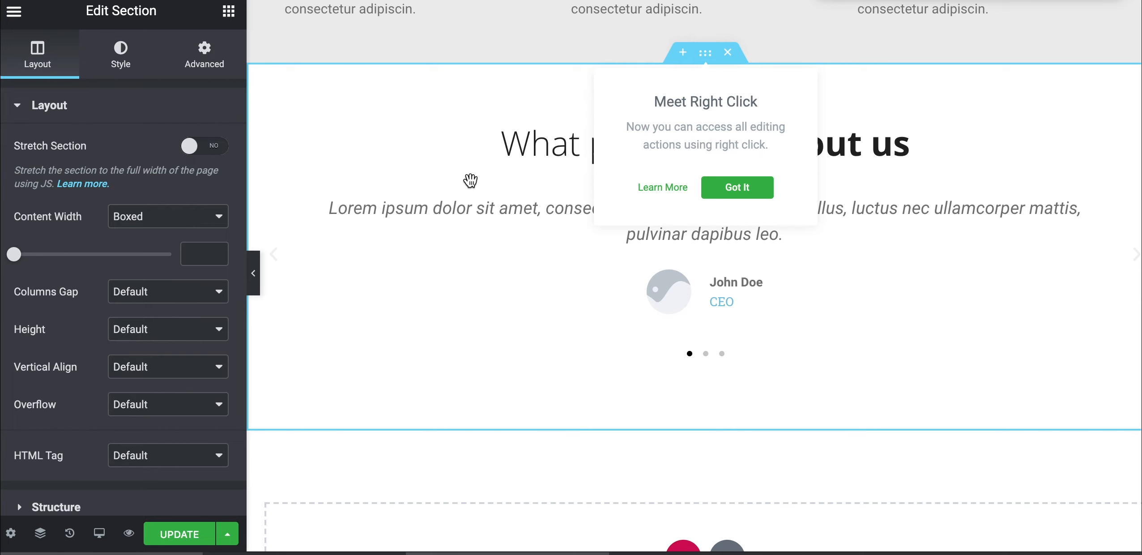
Rewrite the heading to read 'What people say about us'
{"action": "scroll", "coordinate": [469, 180], "scroll_direction": "up", "scroll_amount": 1}
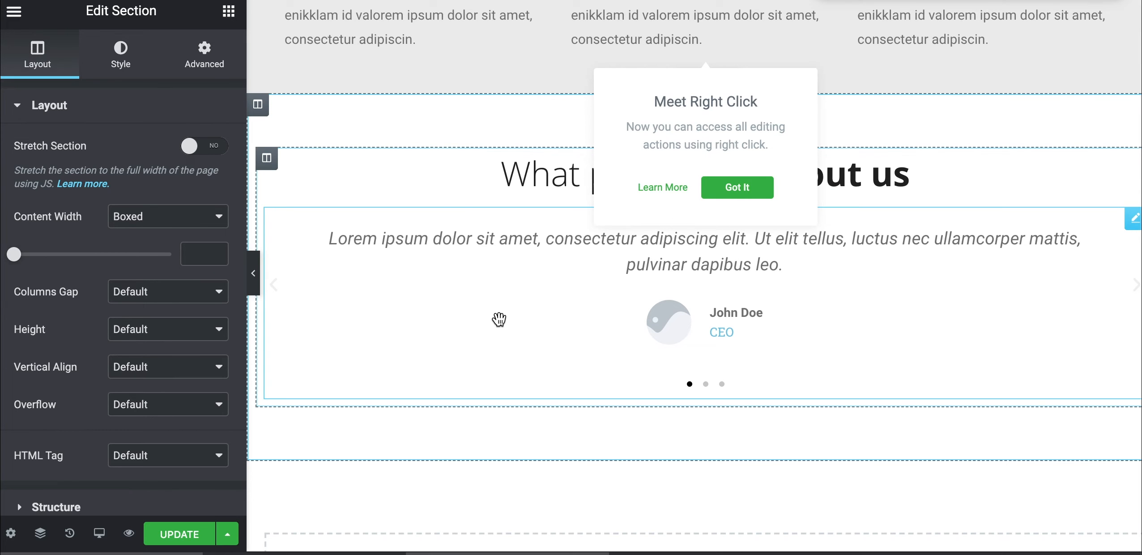
{"action": "left_click", "coordinate": [418, 232]}
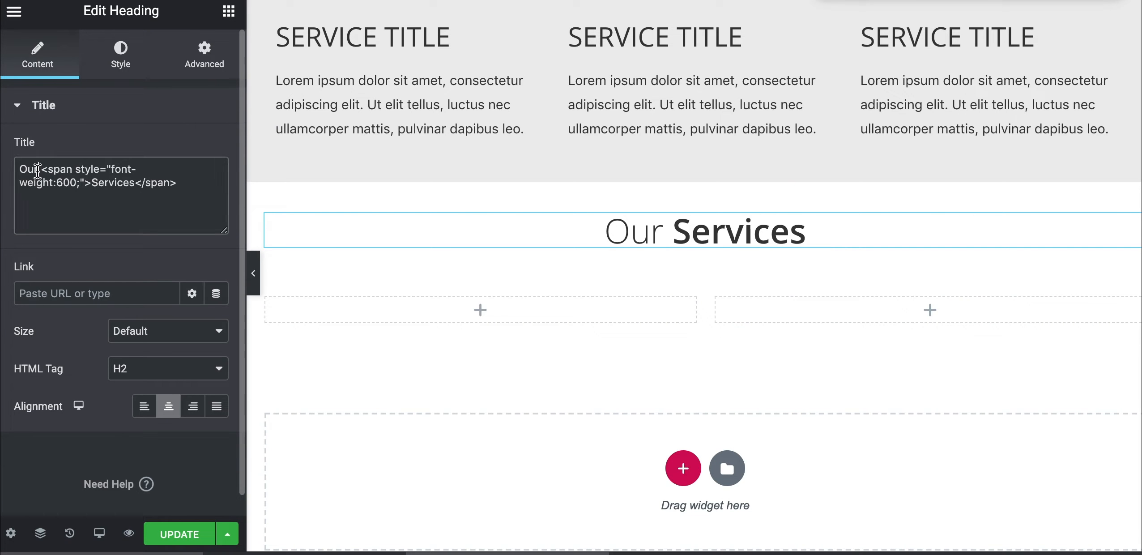
{"action": "type", "text": "What people"}
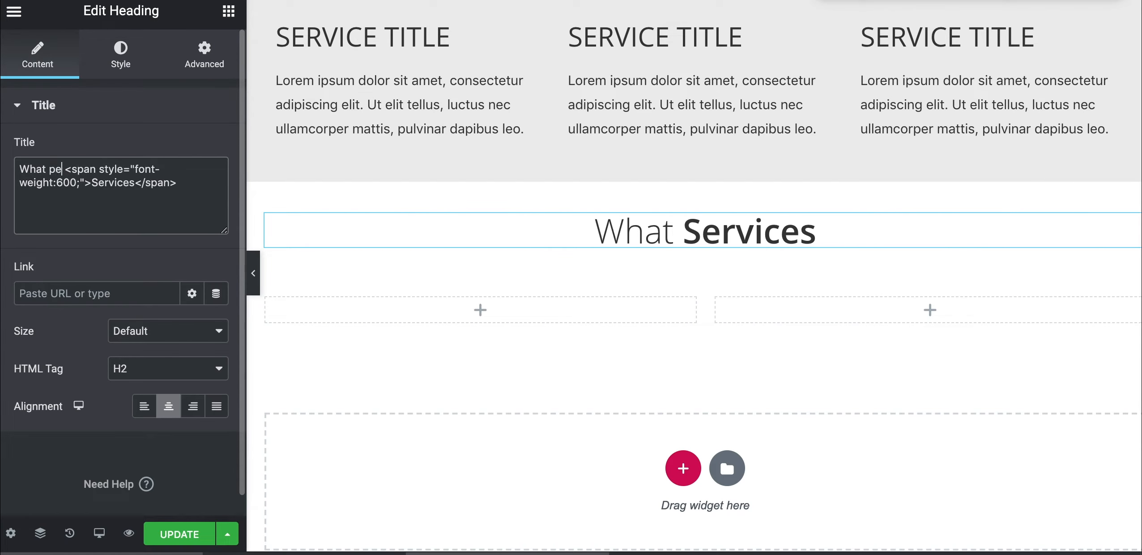
{"action": "type", "text": " say"}
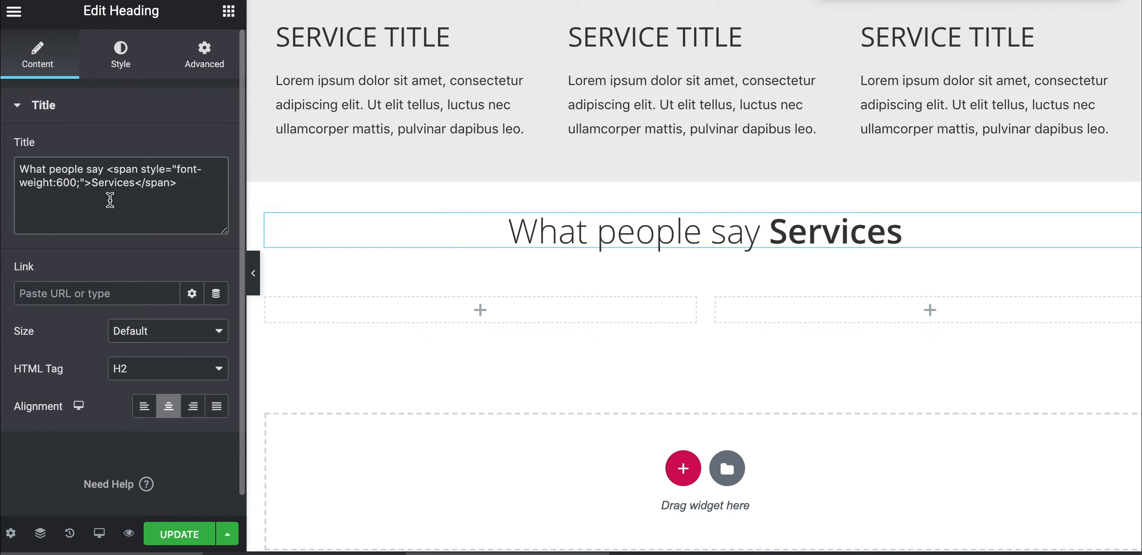
{"action": "left_click_drag", "start_coordinate": [137, 185], "coordinate": [107, 185]}
{"action": "type", "text": "about u"}
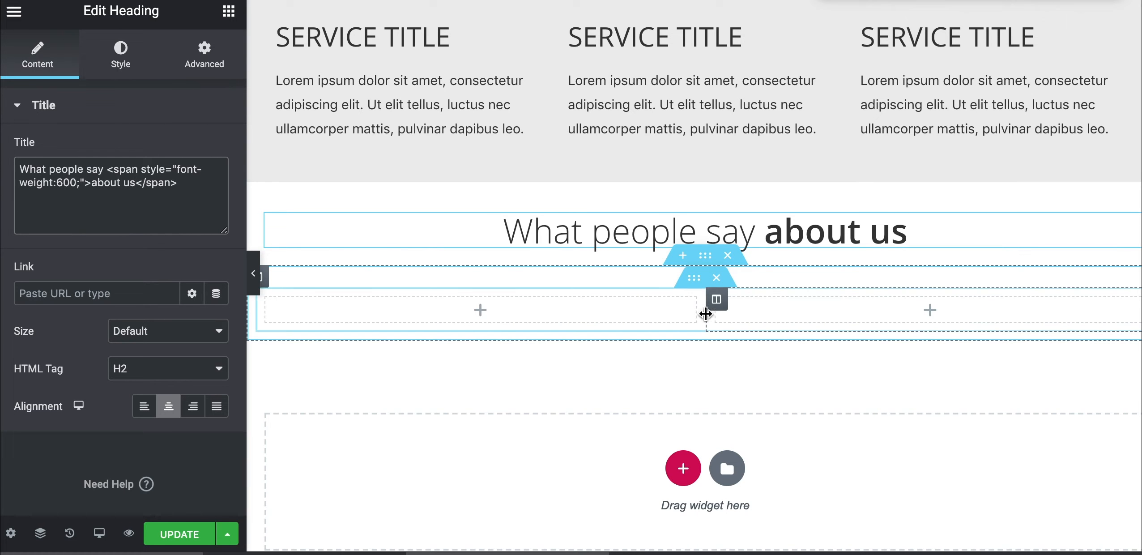
Delete the second column and bring up the widget list
{"action": "right_click", "coordinate": [717, 307]}
{"action": "left_click", "coordinate": [729, 526]}
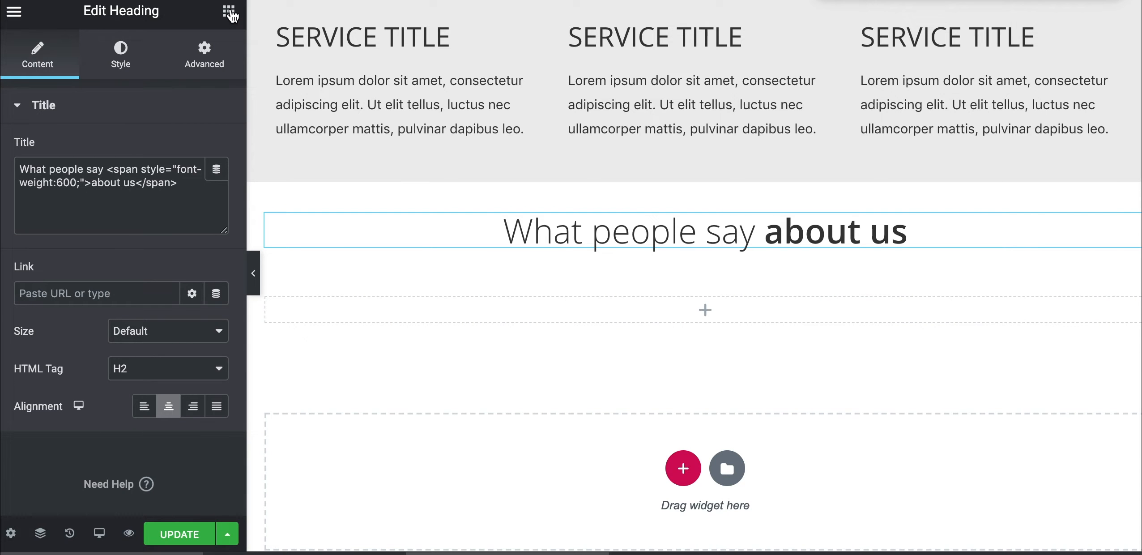
{"action": "left_click", "coordinate": [231, 16]}
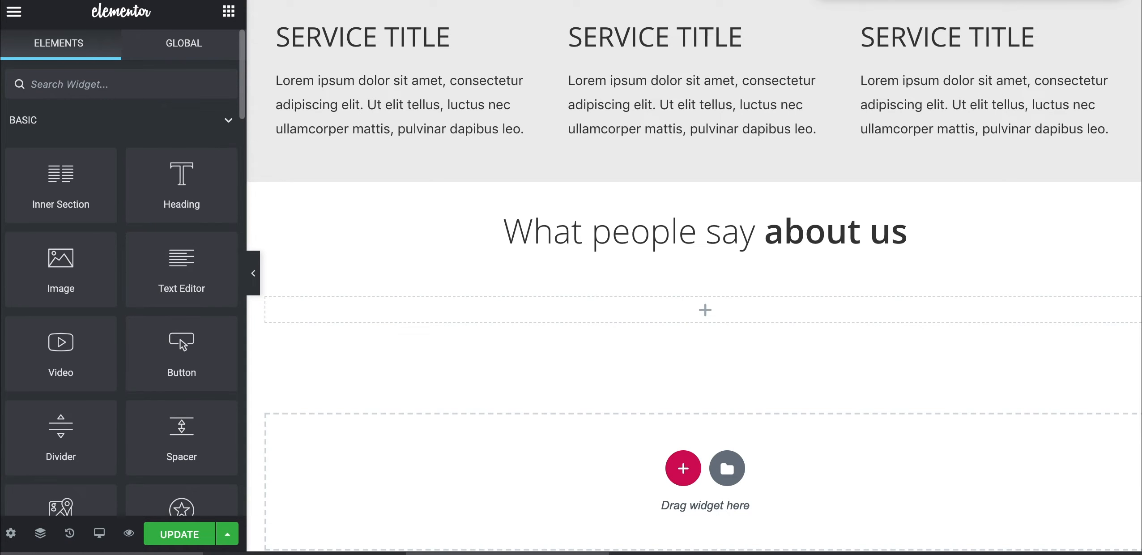
Search 'tes' and drop a Testimonial Carousel below the 'What people say about us' heading
{"action": "type", "text": "tes"}
{"action": "left_click_drag", "start_coordinate": [167, 135], "coordinate": [643, 303]}
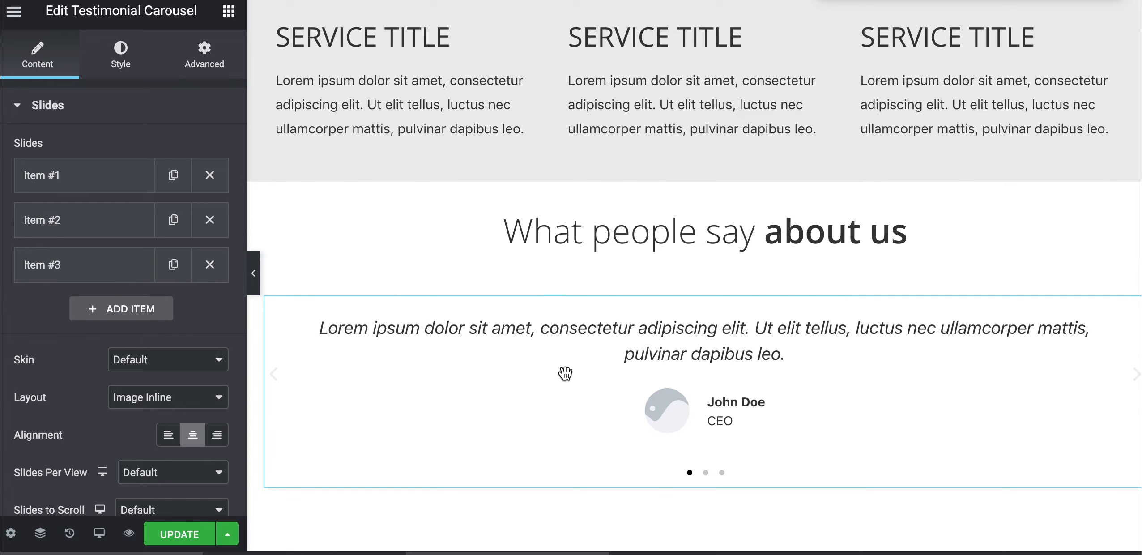
{"action": "left_click", "coordinate": [88, 176]}
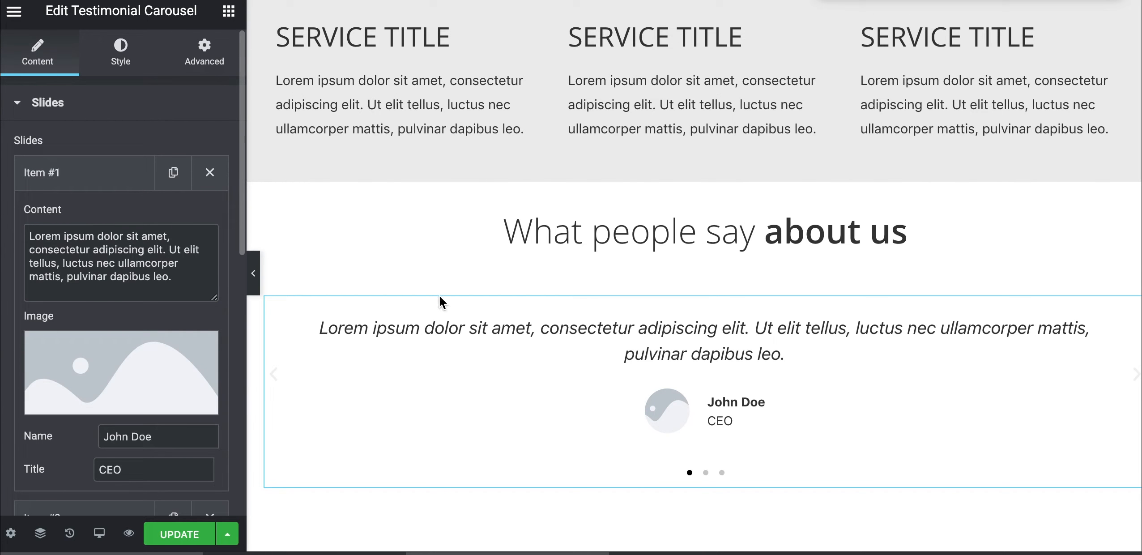
Review Slides Item #1's quote and job title fields, then switch the preview to mobile
{"action": "left_click", "coordinate": [17, 111]}
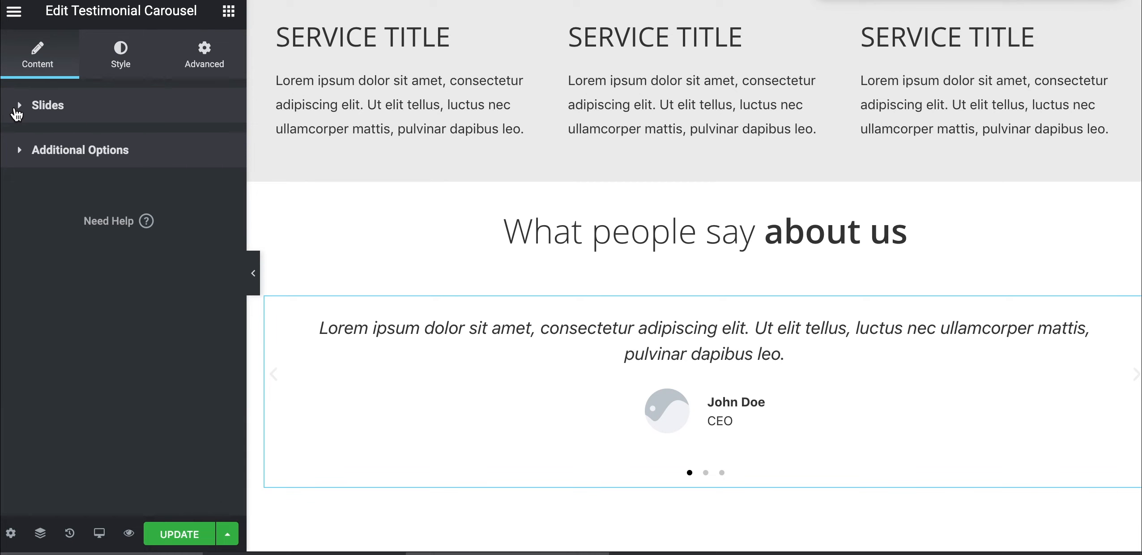
{"action": "left_click", "coordinate": [17, 109]}
{"action": "left_click", "coordinate": [73, 188]}
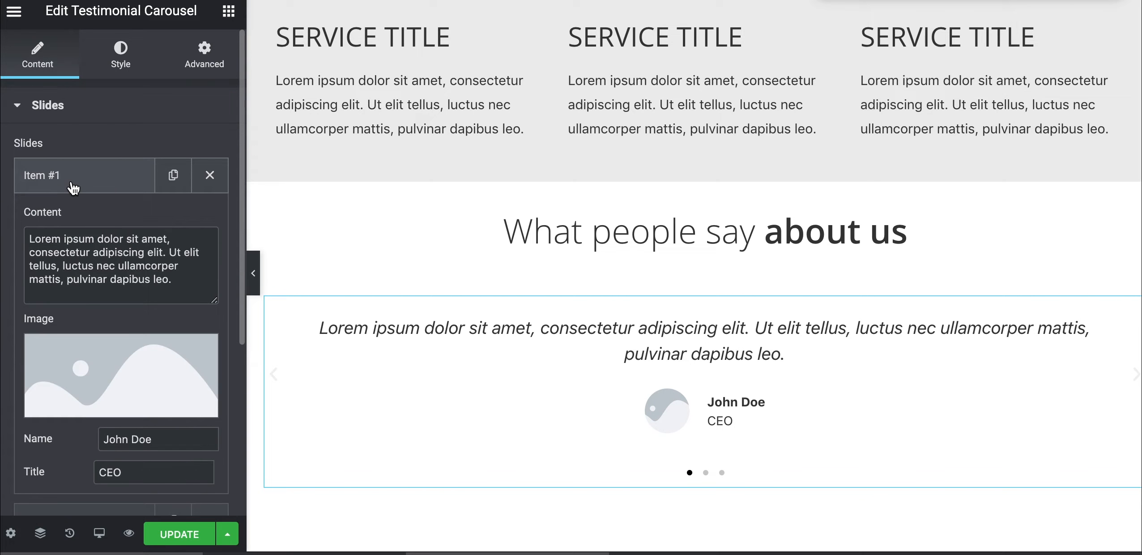
{"action": "left_click_drag", "start_coordinate": [174, 281], "coordinate": [27, 237]}
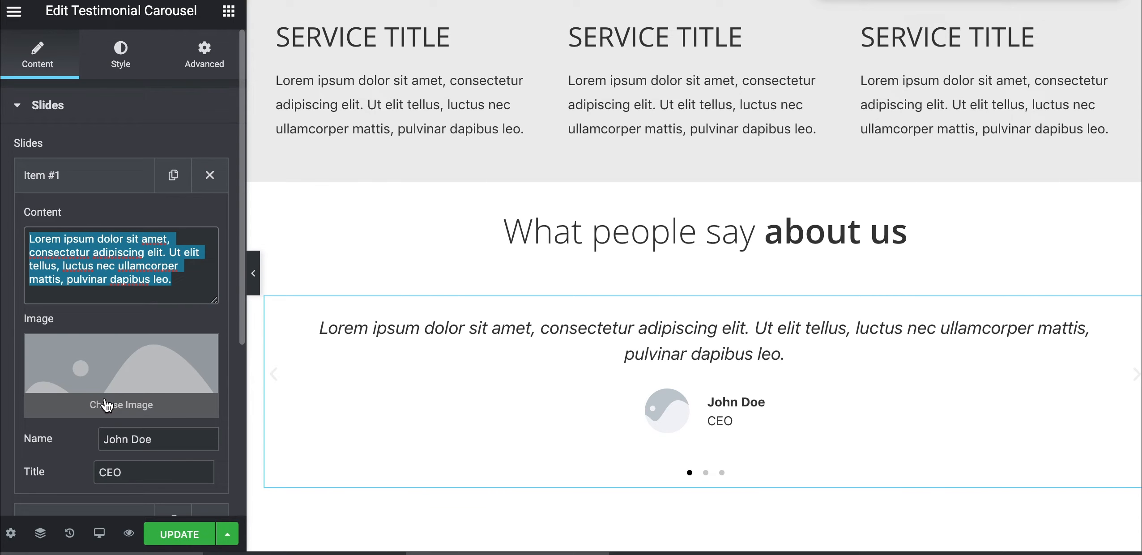
{"action": "scroll", "coordinate": [106, 405], "scroll_direction": "down", "scroll_amount": 1}
{"action": "left_click_drag", "start_coordinate": [186, 408], "coordinate": [58, 450]}
{"action": "left_click", "coordinate": [127, 441]}
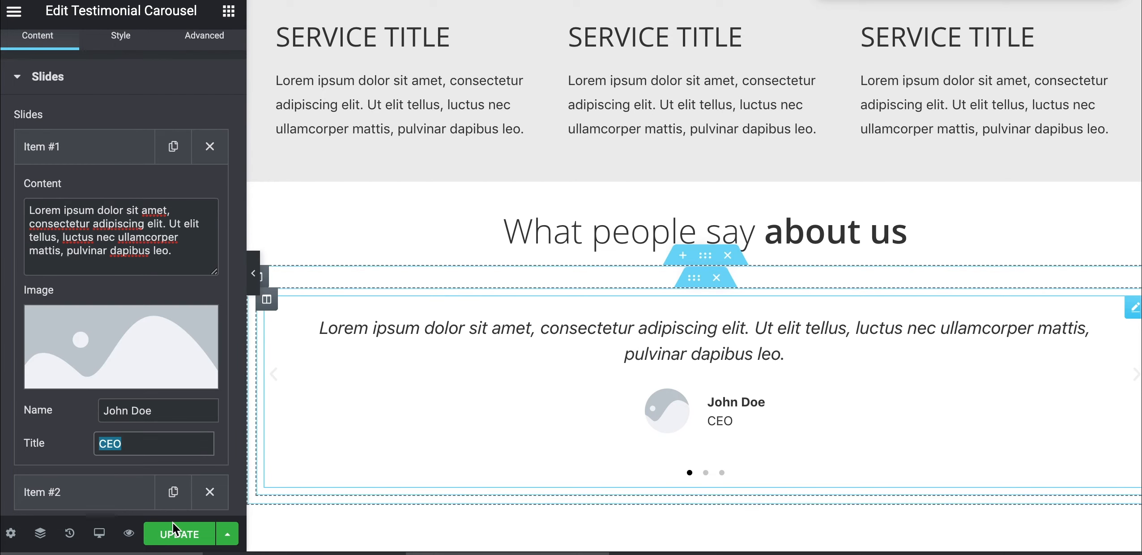
{"action": "left_click", "coordinate": [99, 532]}
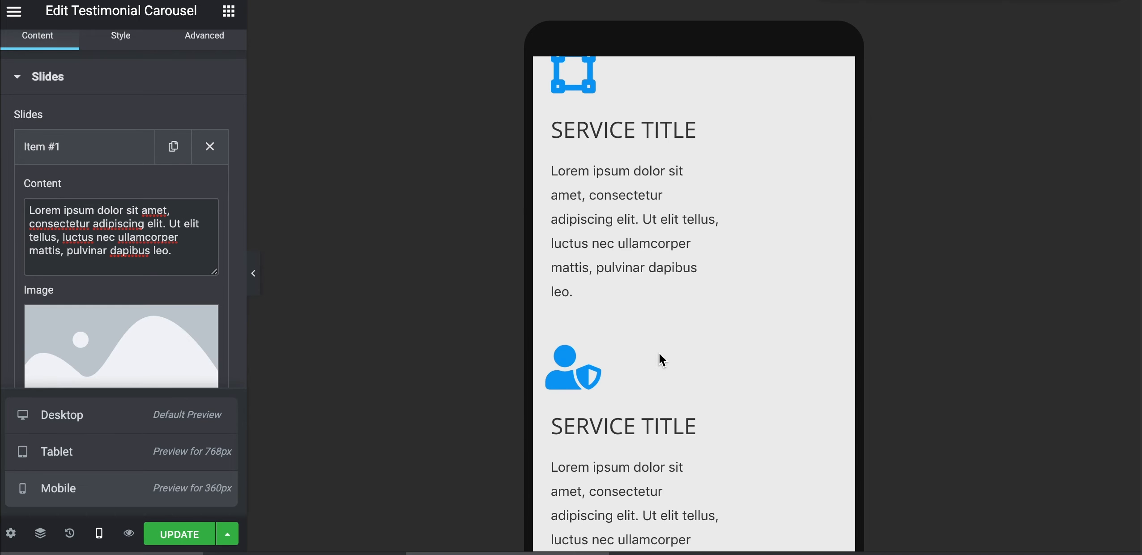
{"action": "scroll", "coordinate": [658, 352], "scroll_direction": "up", "scroll_amount": 4}
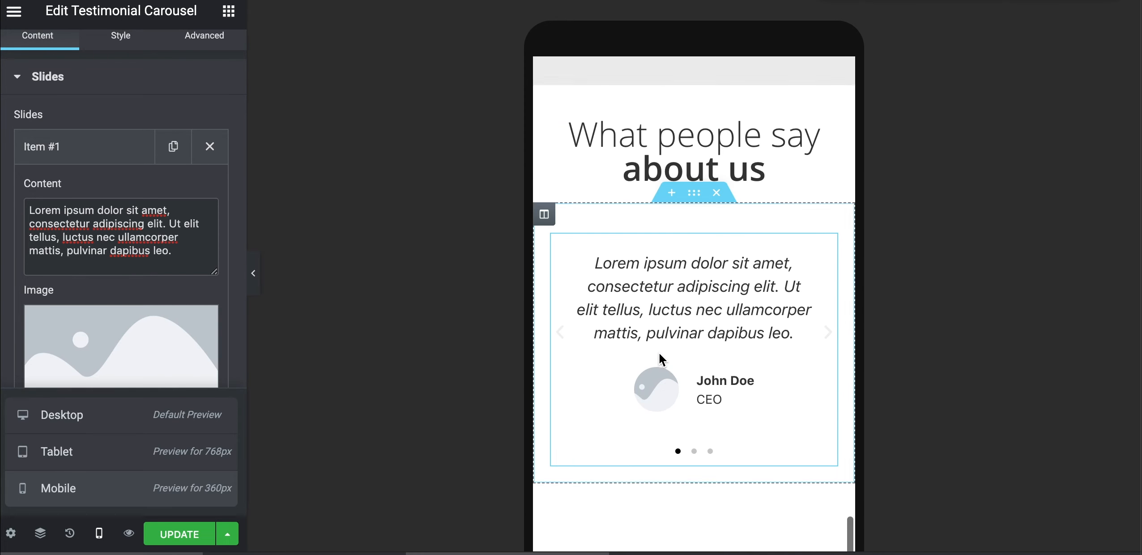
{"action": "left_click", "coordinate": [132, 416]}
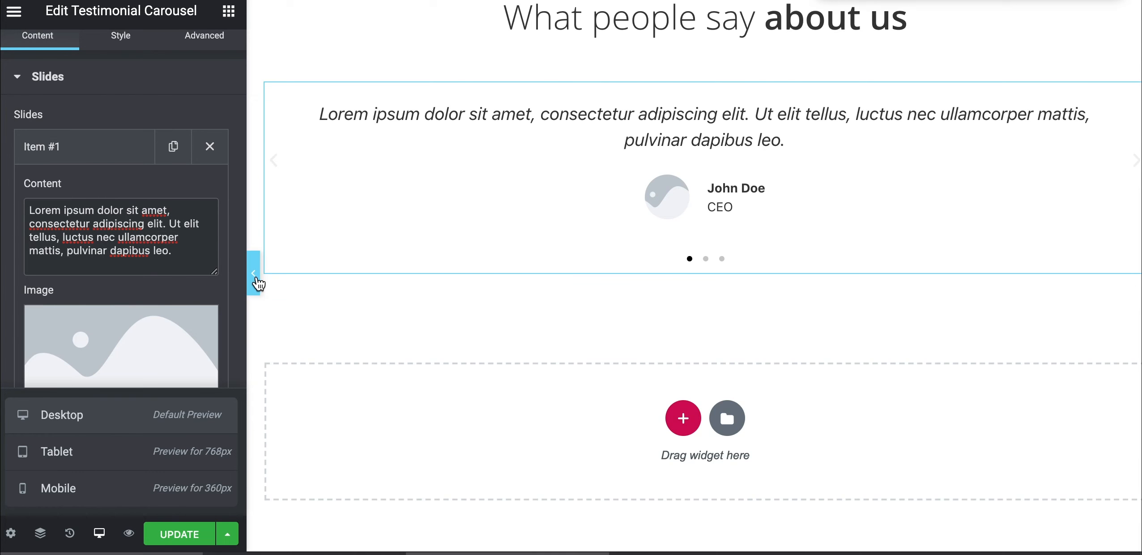
{"action": "left_click", "coordinate": [252, 277]}
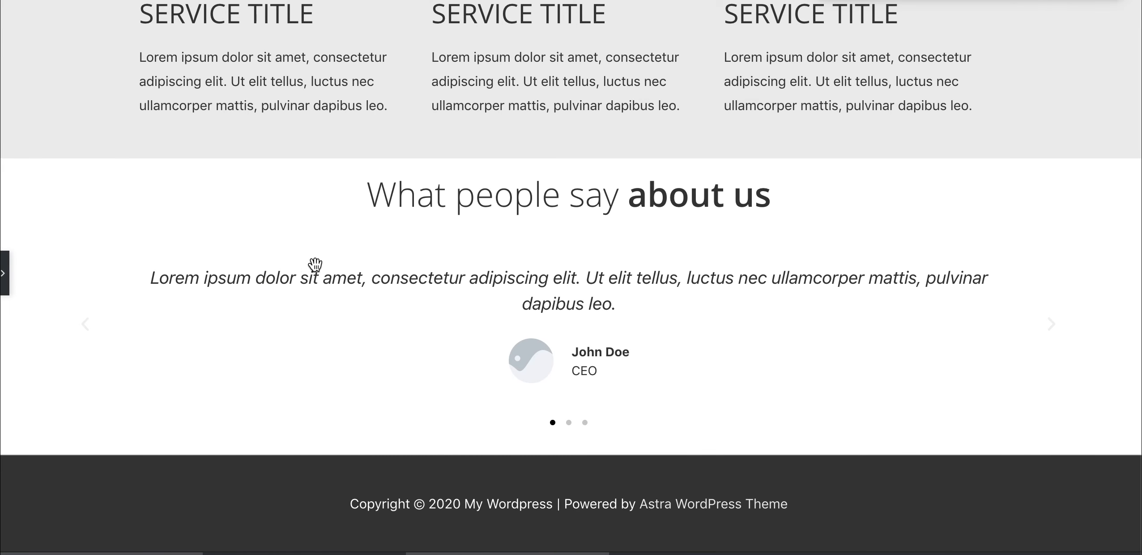
{"action": "scroll", "coordinate": [424, 382], "scroll_direction": "up", "scroll_amount": 10}
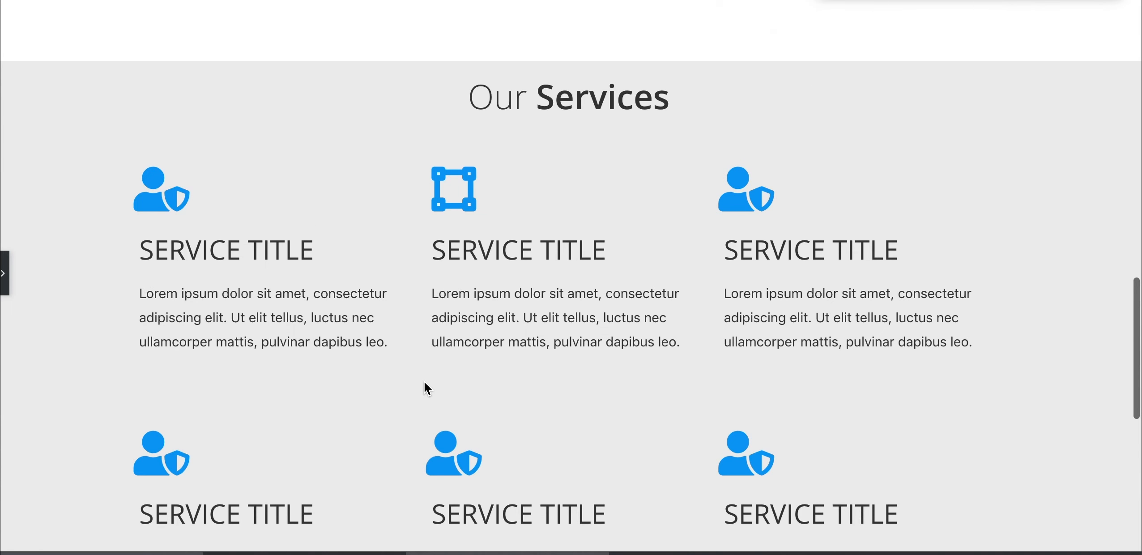
{"action": "scroll", "coordinate": [421, 218], "scroll_direction": "up", "scroll_amount": 8}
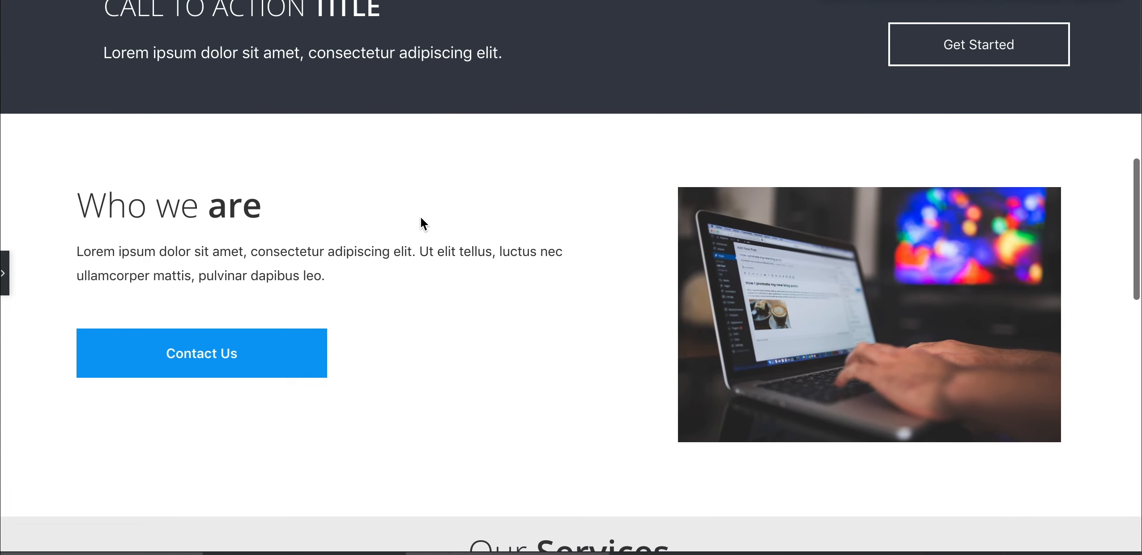
{"action": "scroll", "coordinate": [420, 218], "scroll_direction": "up", "scroll_amount": 12}
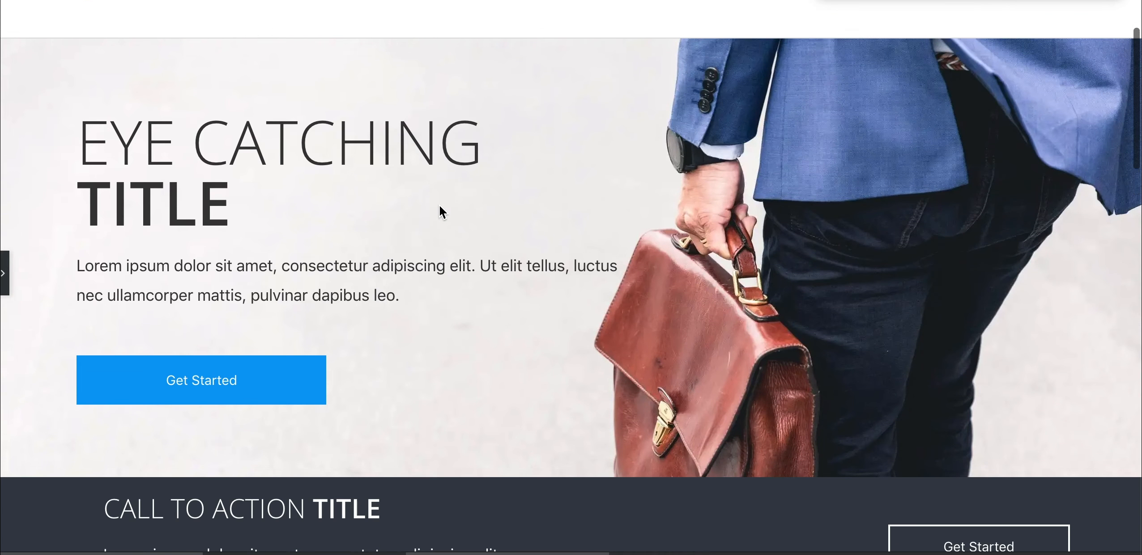
{"action": "scroll", "coordinate": [440, 205], "scroll_direction": "down", "scroll_amount": 1}
{"action": "scroll", "coordinate": [438, 204], "scroll_direction": "up", "scroll_amount": 1}
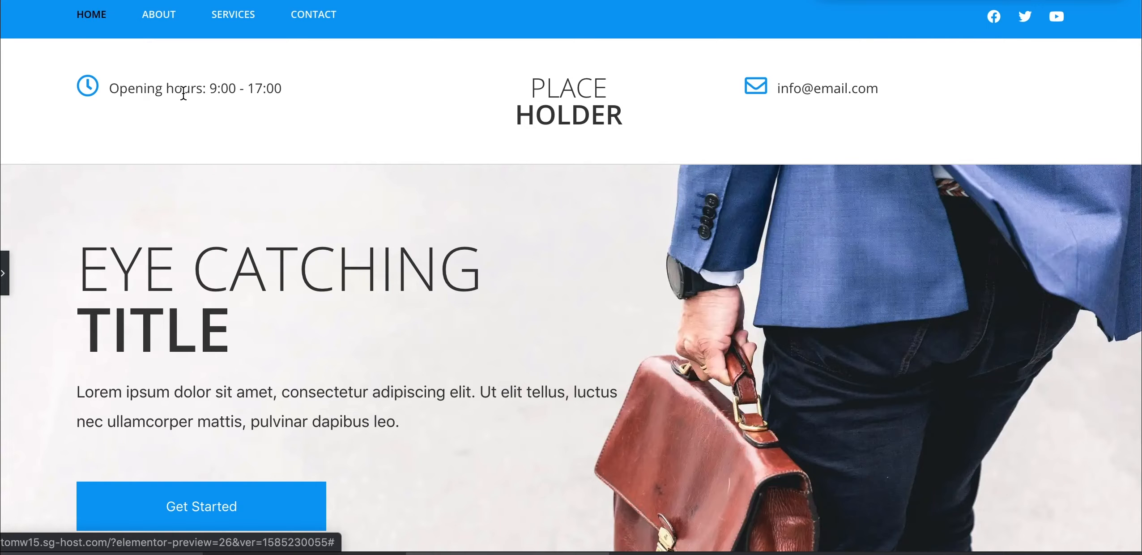
{"action": "scroll", "coordinate": [316, 187], "scroll_direction": "down", "scroll_amount": 1}
{"action": "scroll", "coordinate": [316, 188], "scroll_direction": "up", "scroll_amount": 1}
{"action": "scroll", "coordinate": [472, 284], "scroll_direction": "down", "scroll_amount": 15}
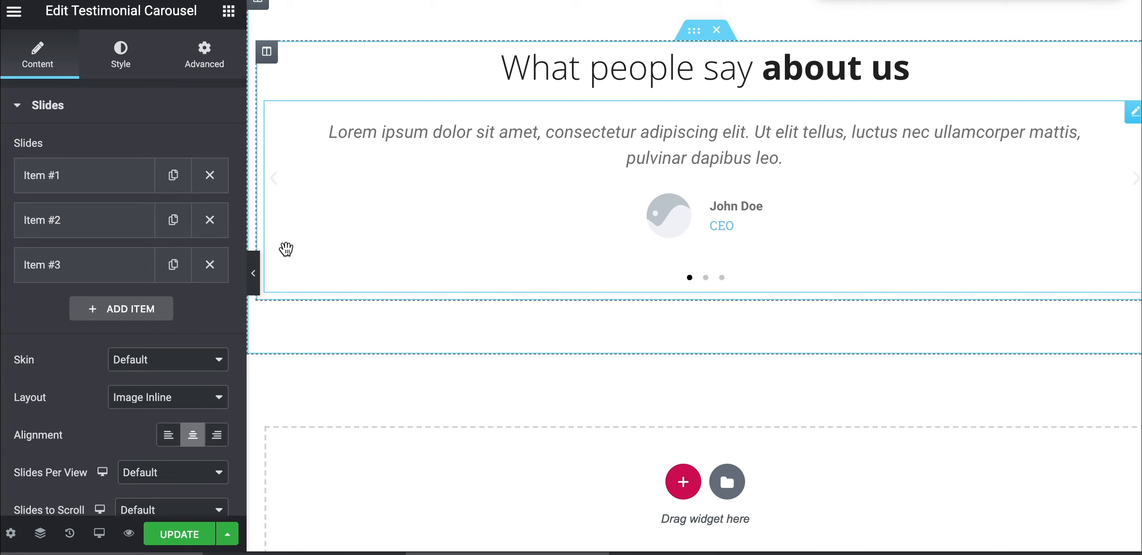
{"action": "left_click", "coordinate": [254, 278]}
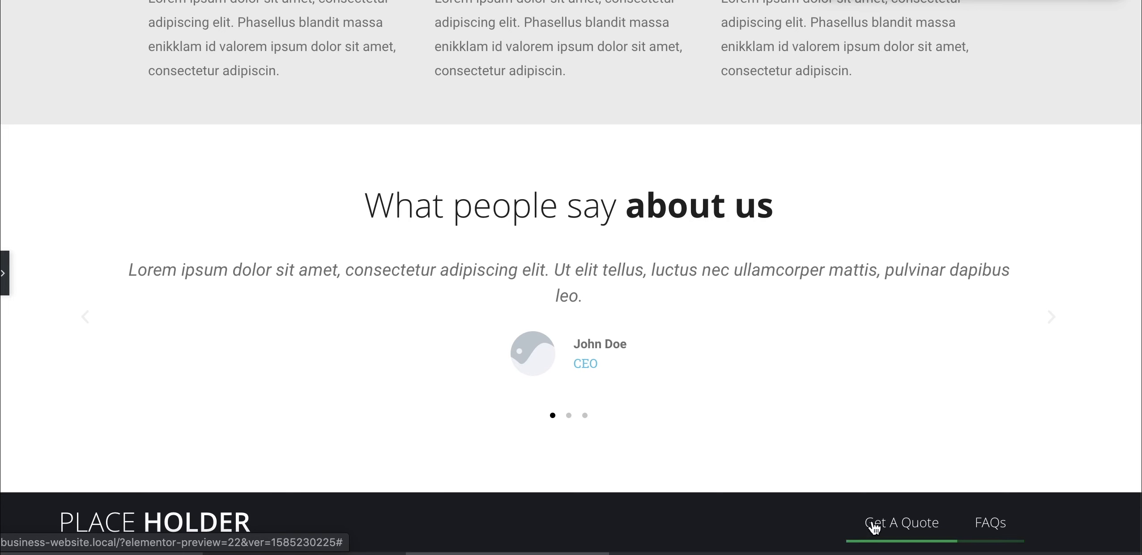
{"action": "key", "text": "ctrl+p"}
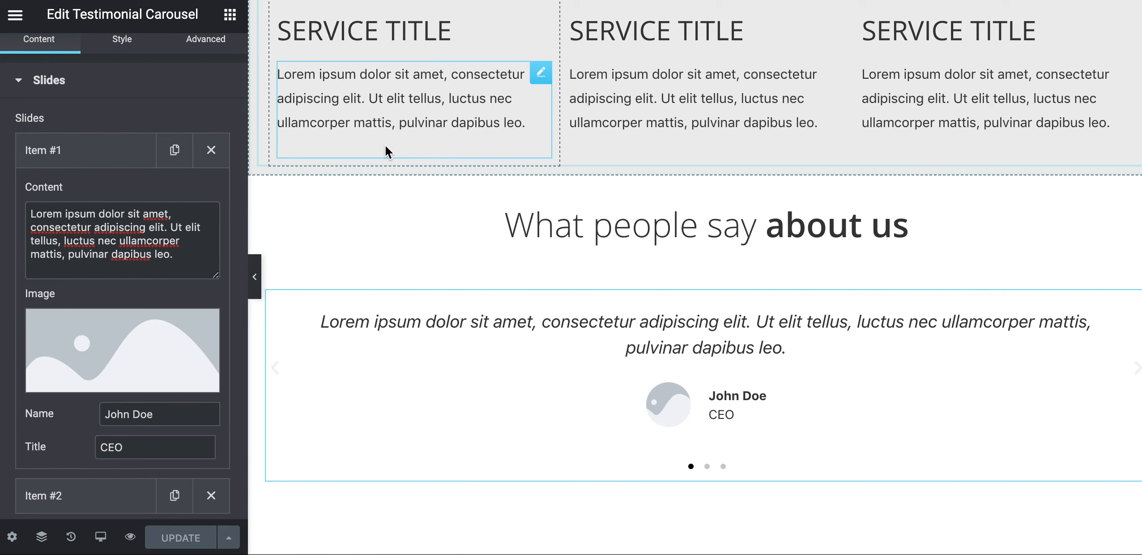
{"action": "scroll", "coordinate": [385, 146], "scroll_direction": "up", "scroll_amount": 5}
{"action": "scroll", "coordinate": [384, 146], "scroll_direction": "up", "scroll_amount": 15}
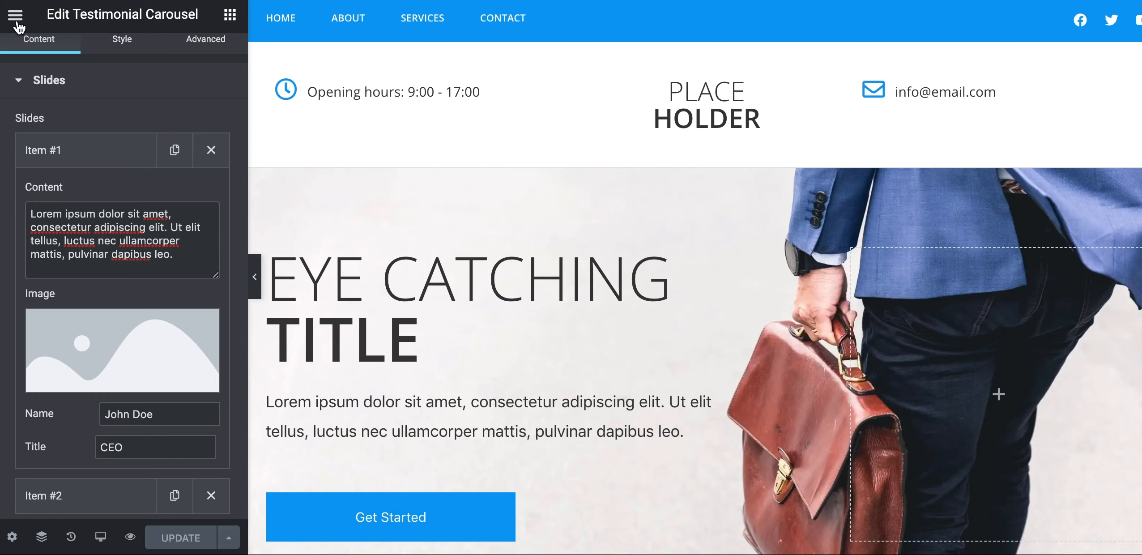
Exit the Elementor editor to the dashboard and go to Appearance > Menus
{"action": "left_click", "coordinate": [16, 16]}
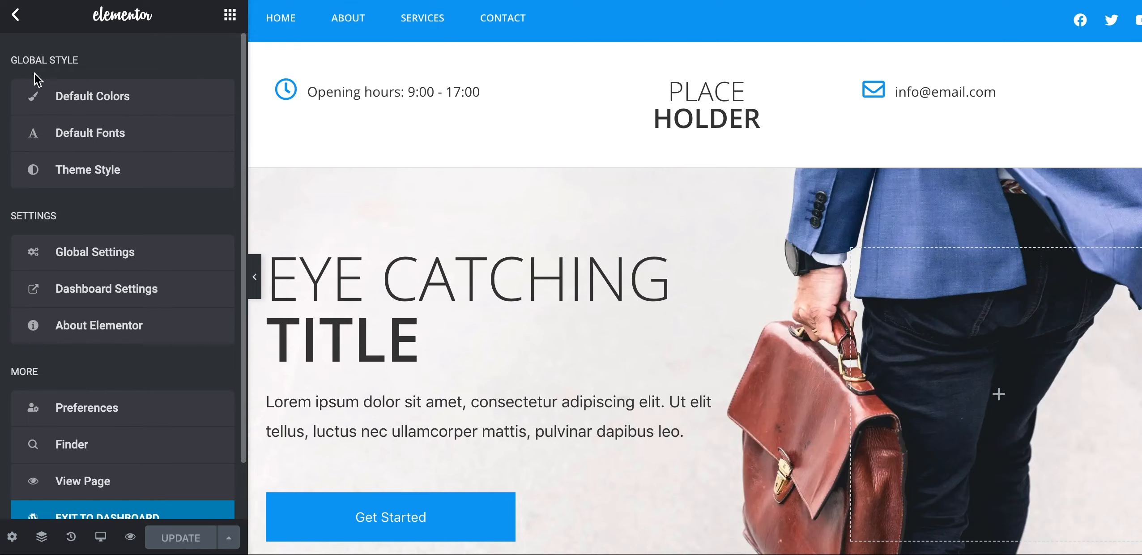
{"action": "scroll", "coordinate": [98, 383], "scroll_direction": "down", "scroll_amount": 2}
{"action": "left_click", "coordinate": [107, 465]}
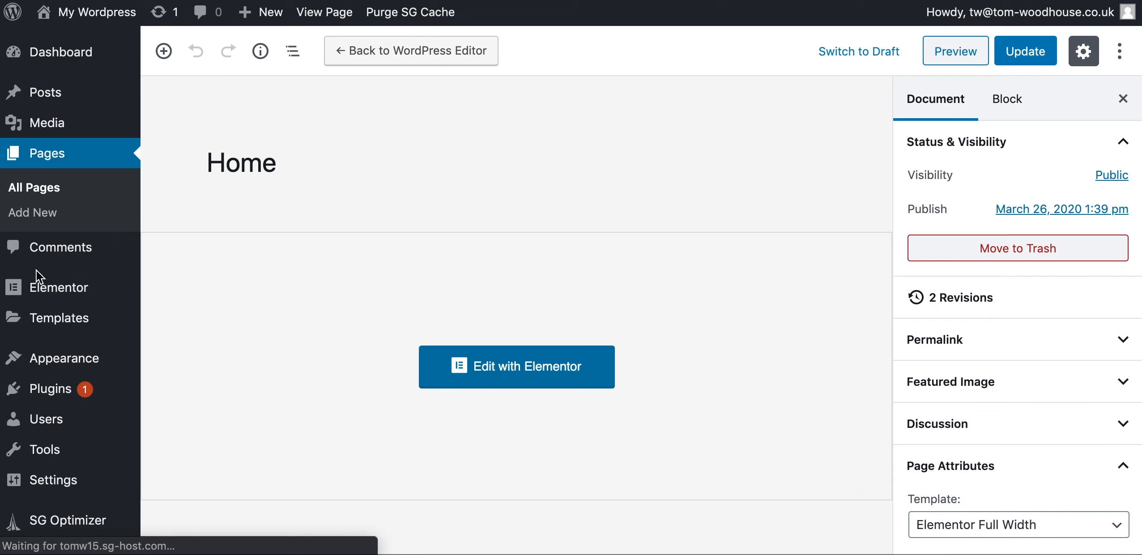
{"action": "mouse_move", "coordinate": [59, 366]}
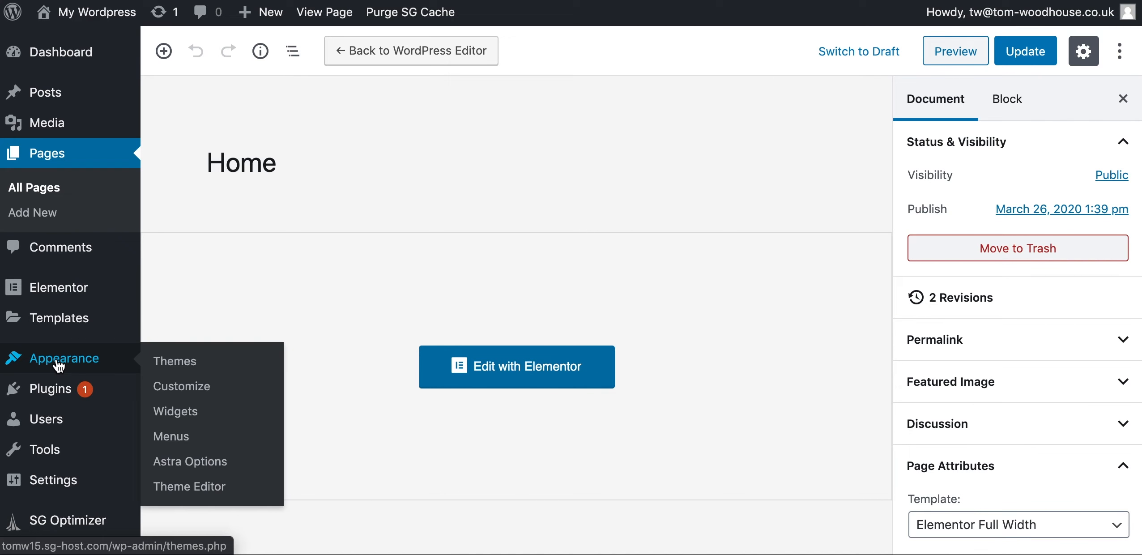
{"action": "left_click", "coordinate": [165, 441]}
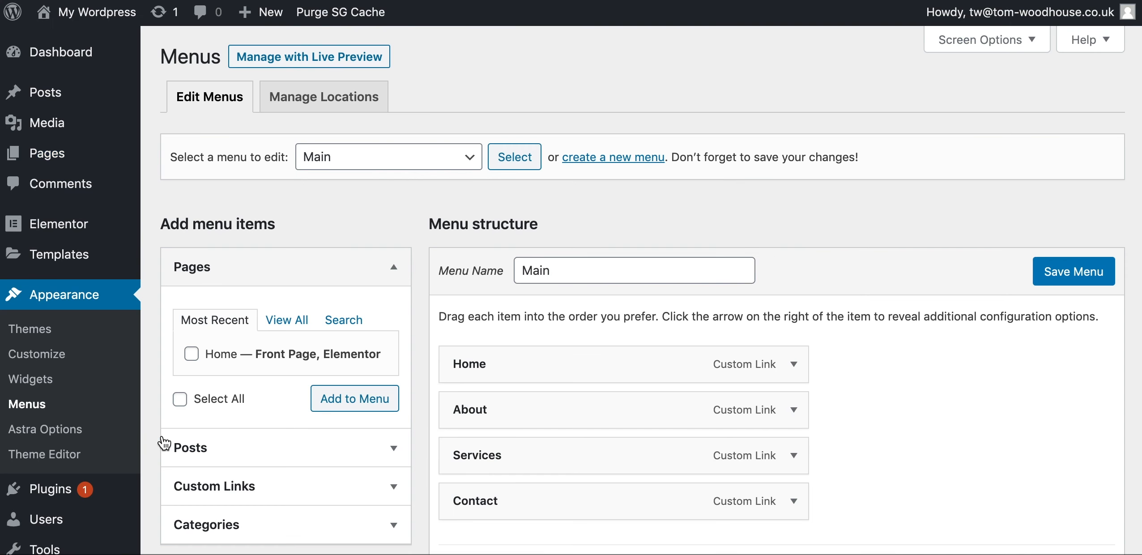
Expand the Home and About menu items to show their URL fields
{"action": "left_click", "coordinate": [795, 365]}
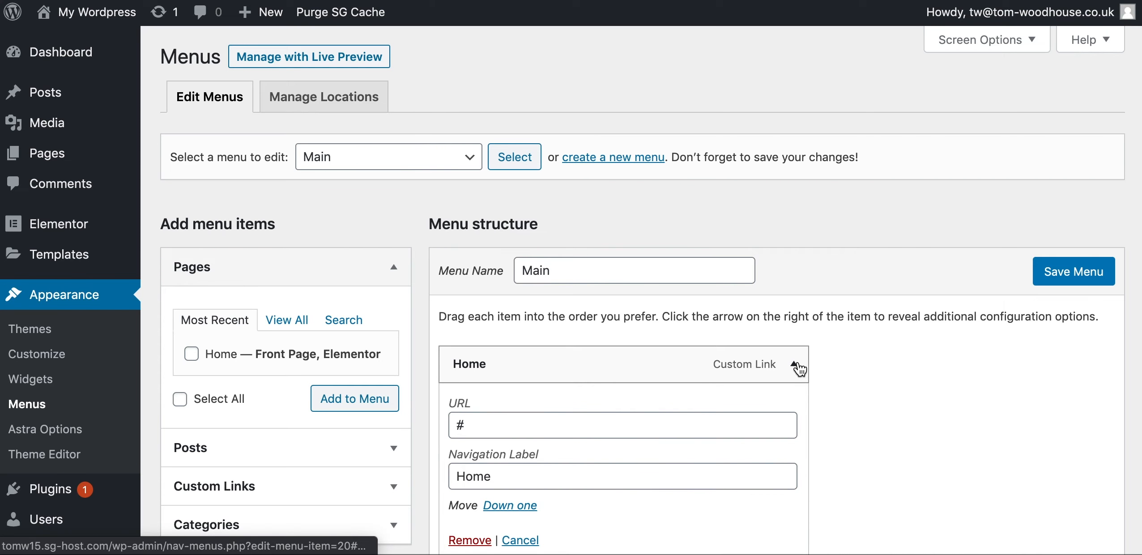
{"action": "scroll", "coordinate": [612, 466], "scroll_direction": "down", "scroll_amount": 1}
{"action": "double_click", "coordinate": [460, 403]}
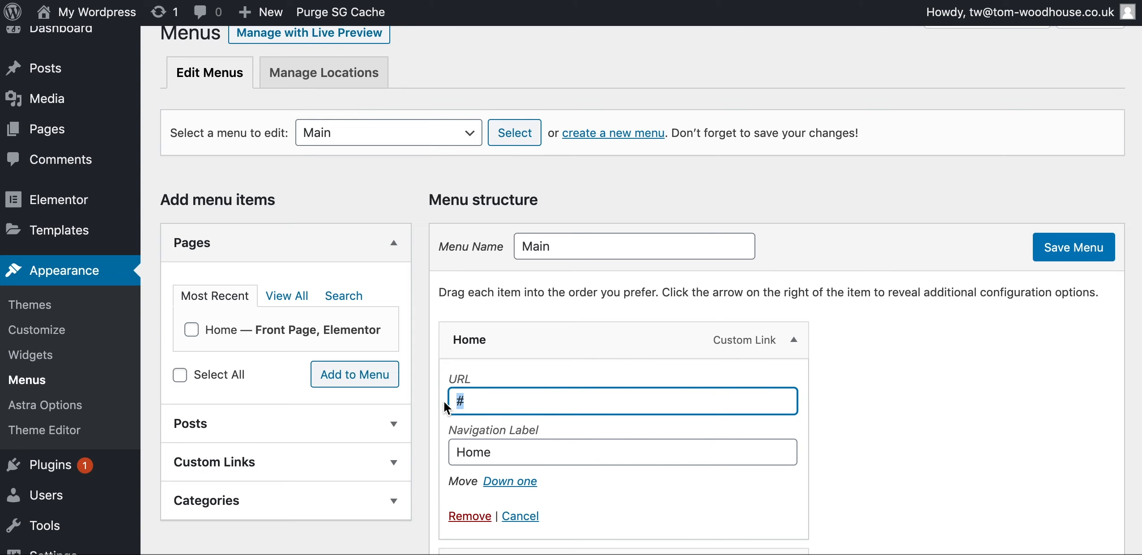
{"action": "scroll", "coordinate": [542, 441], "scroll_direction": "down", "scroll_amount": 5}
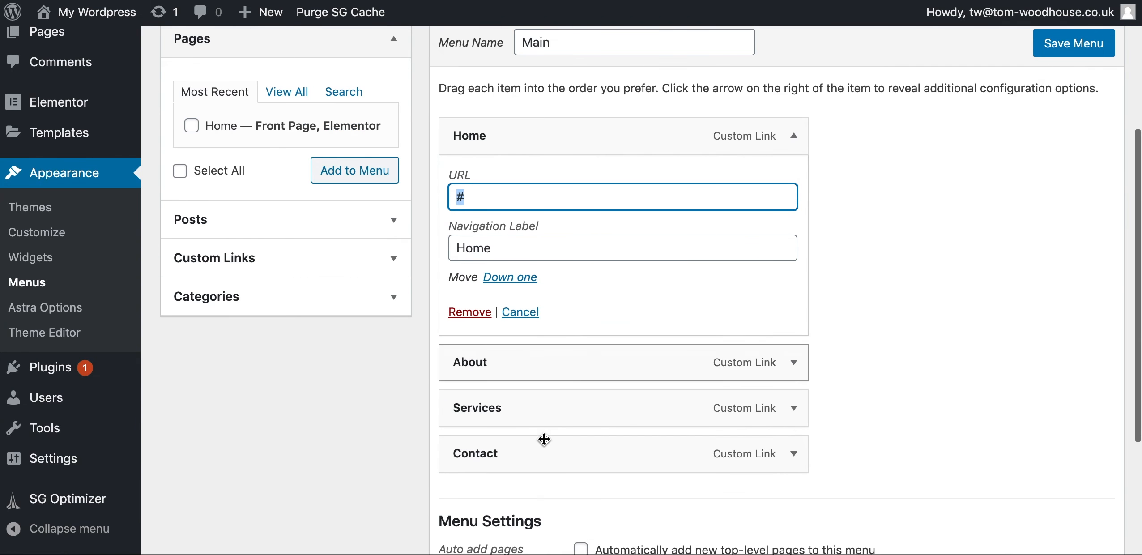
{"action": "left_click", "coordinate": [796, 364]}
{"action": "double_click", "coordinate": [572, 420]}
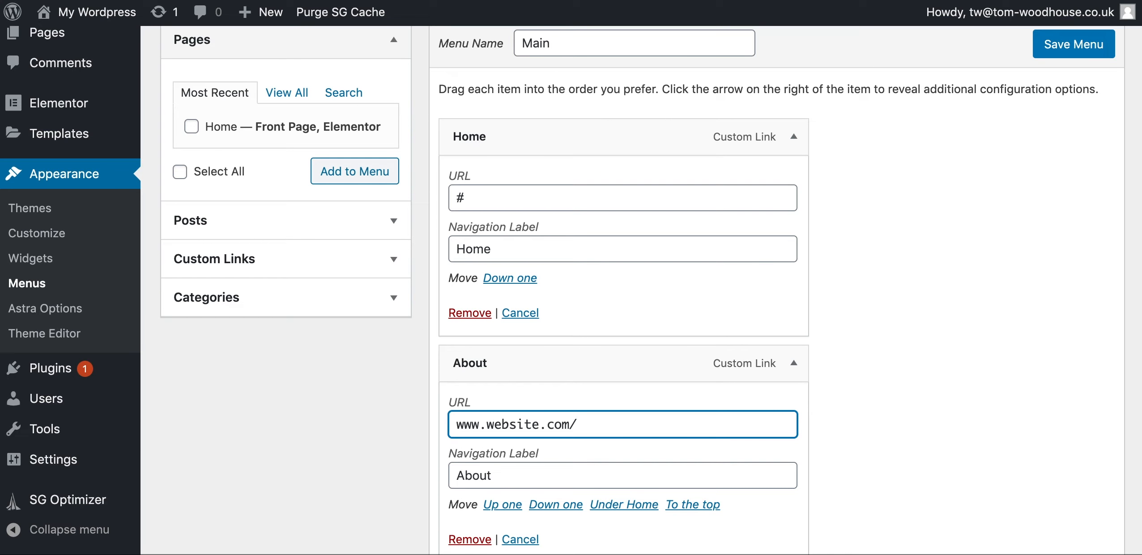
{"action": "scroll", "coordinate": [264, 276], "scroll_direction": "down", "scroll_amount": 2}
{"action": "scroll", "coordinate": [265, 275], "scroll_direction": "up", "scroll_amount": 5}
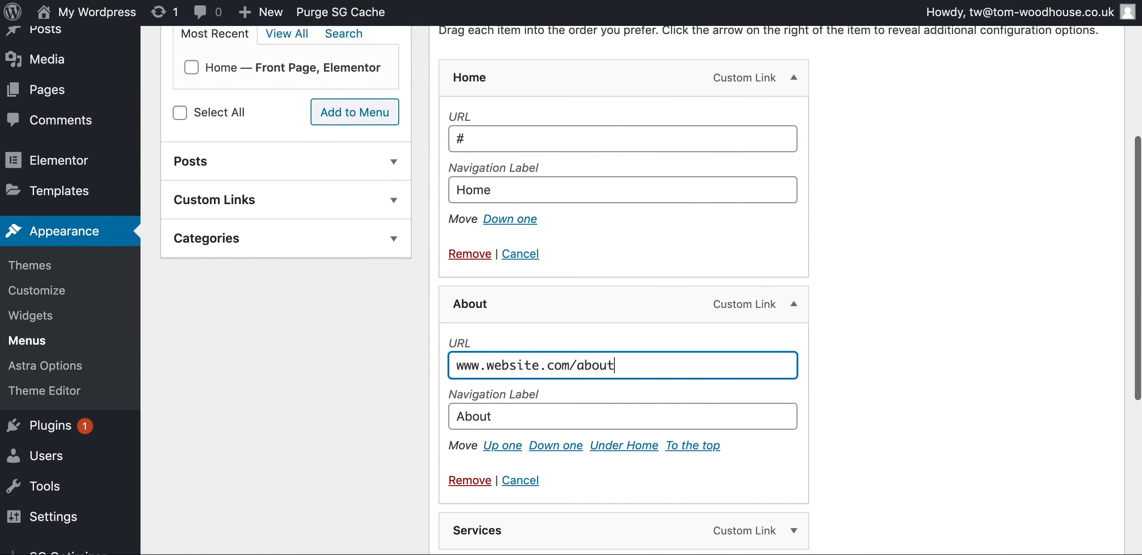
{"action": "scroll", "coordinate": [379, 355], "scroll_direction": "down", "scroll_amount": 3}
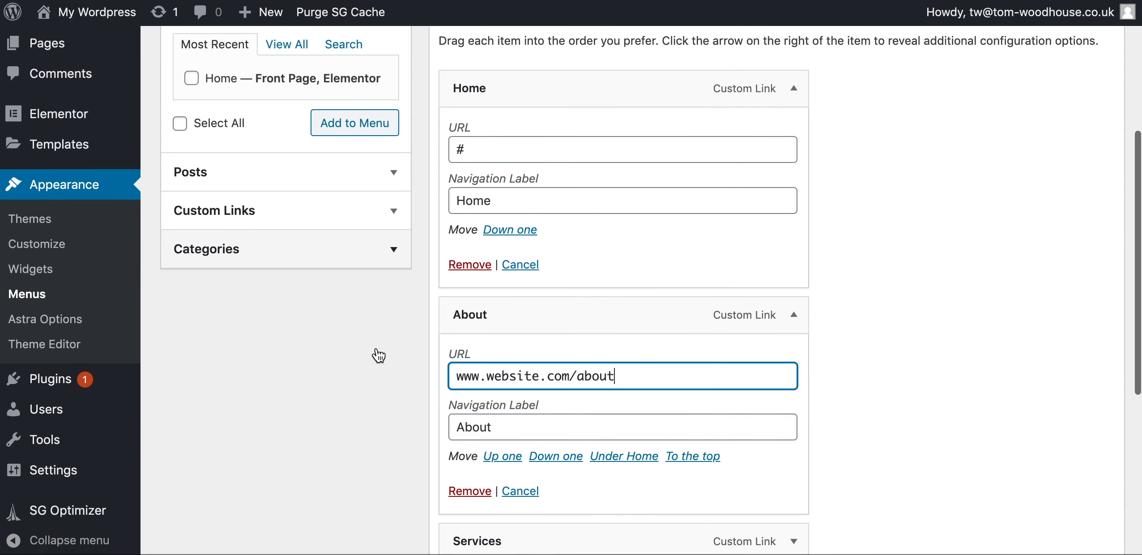
{"action": "triple_click", "coordinate": [521, 388]}
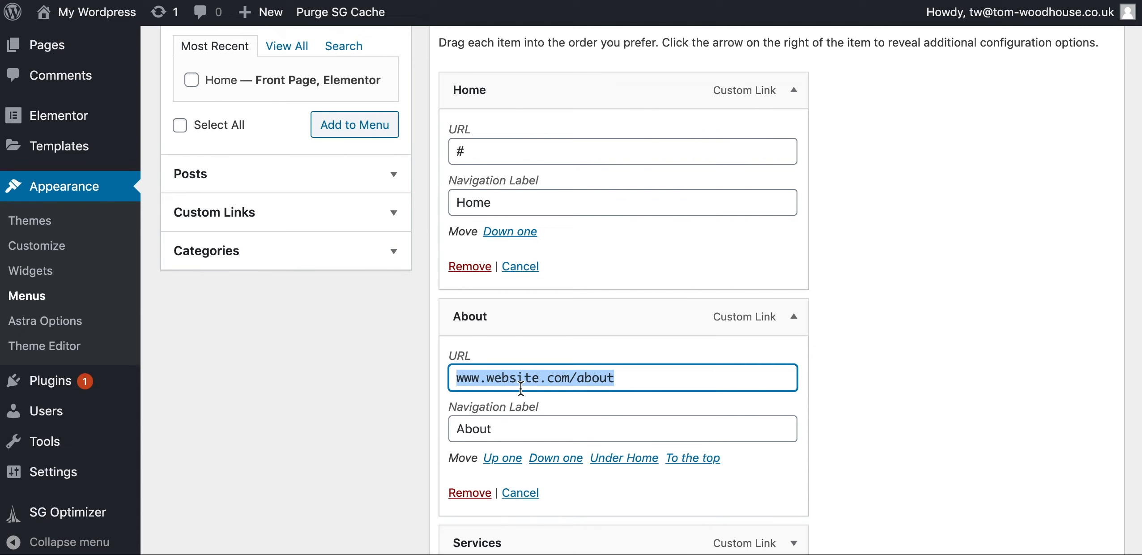
{"action": "key", "text": "BackSpace"}
{"action": "left_click", "coordinate": [795, 323]}
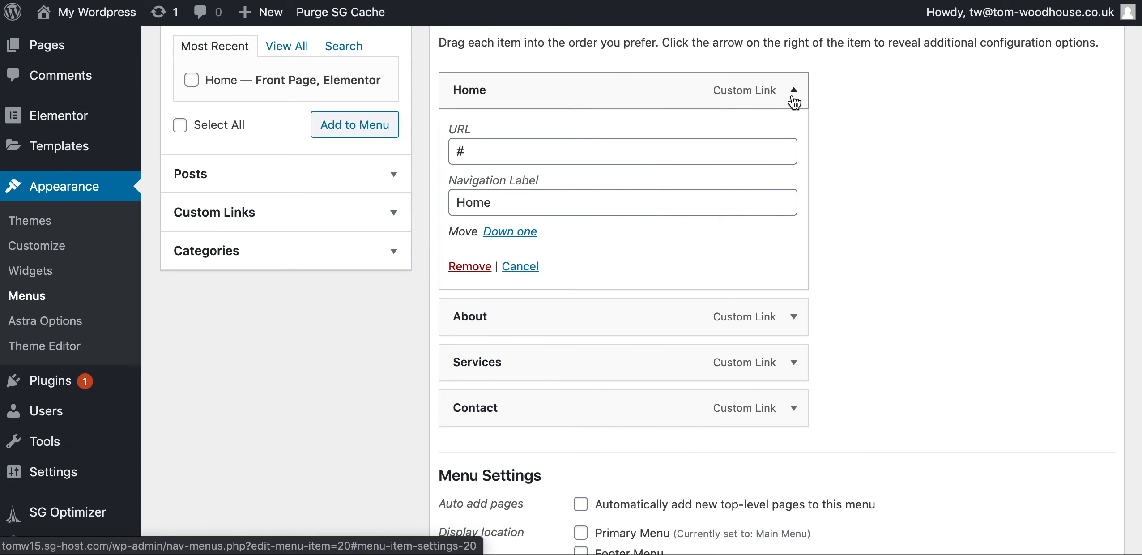
{"action": "left_click", "coordinate": [795, 95]}
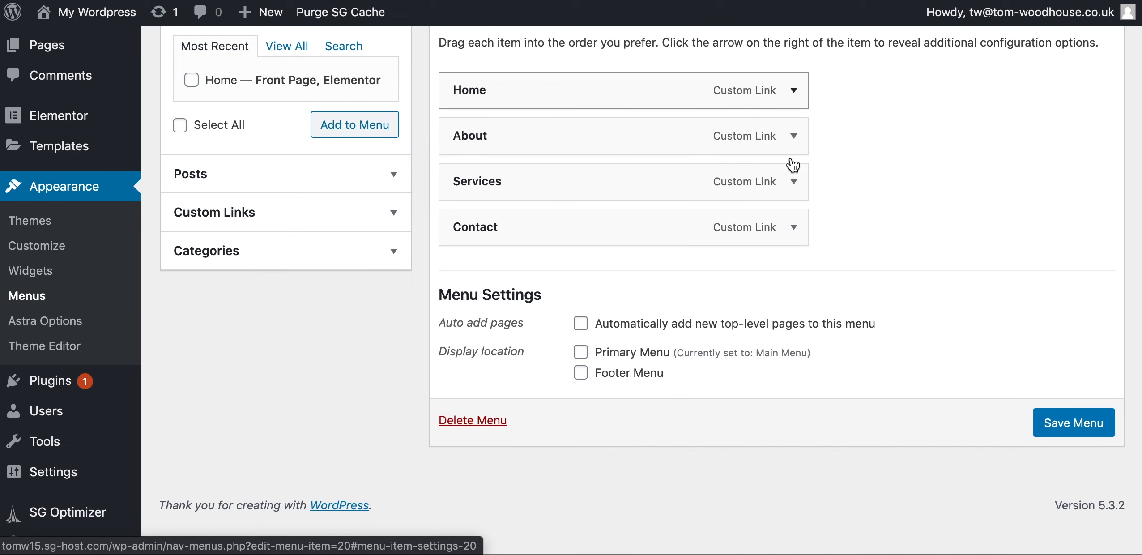
{"action": "left_click", "coordinate": [1060, 433]}
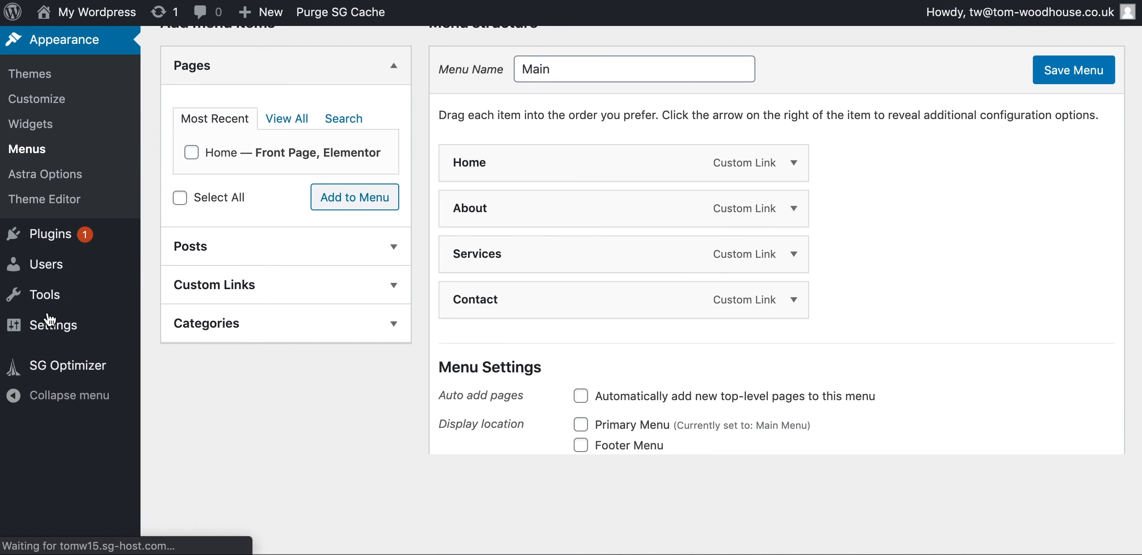
Add a new footer template named 'Footer' from the Theme Builder's Footer tab
{"action": "scroll", "coordinate": [51, 318], "scroll_direction": "up", "scroll_amount": 1}
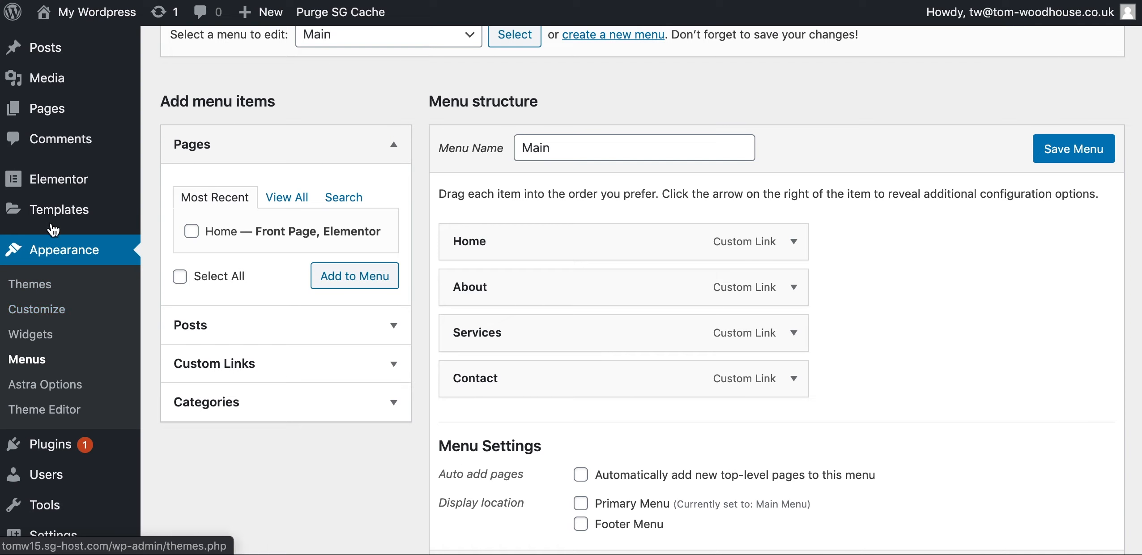
{"action": "mouse_move", "coordinate": [56, 226]}
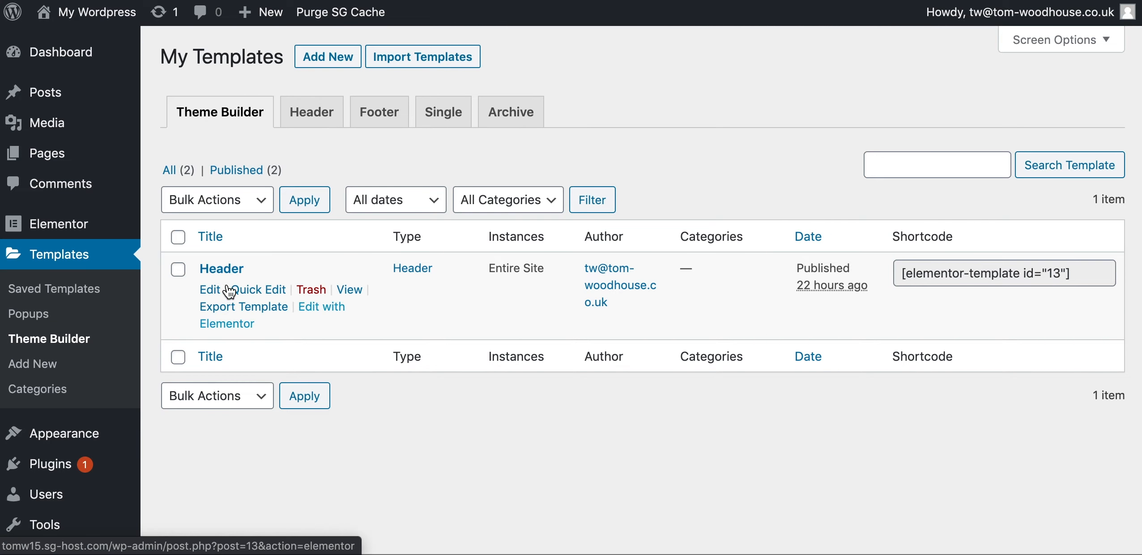
{"action": "left_click", "coordinate": [388, 118]}
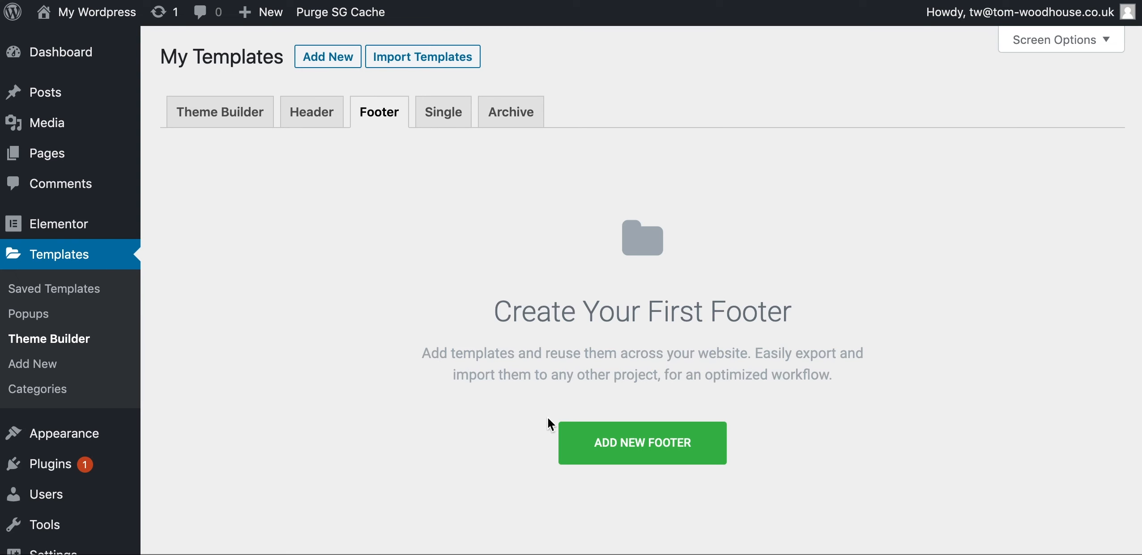
{"action": "left_click", "coordinate": [591, 438]}
{"action": "left_click", "coordinate": [630, 368]}
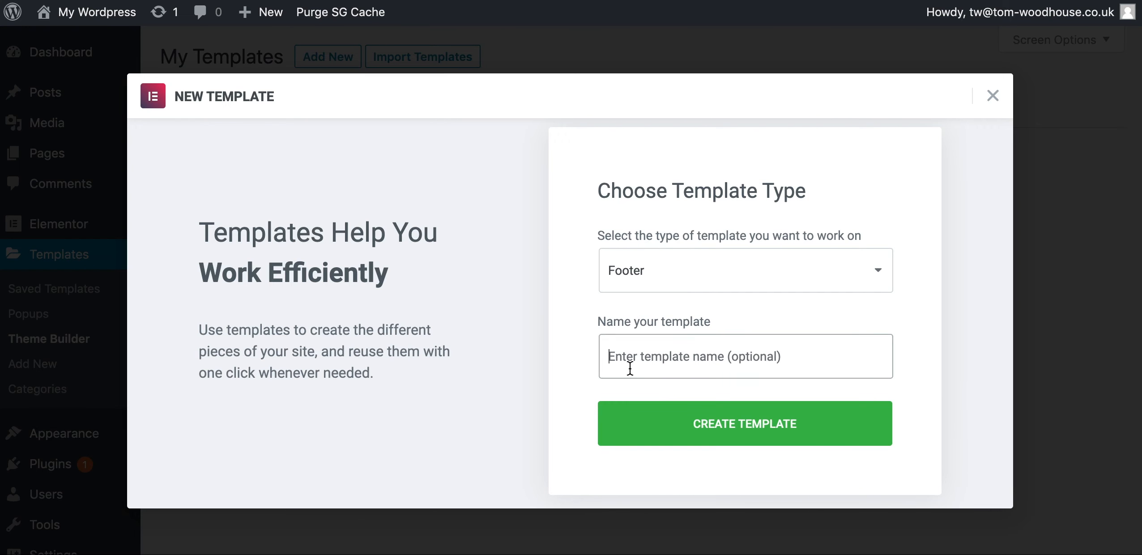
{"action": "type", "text": "Footer"}
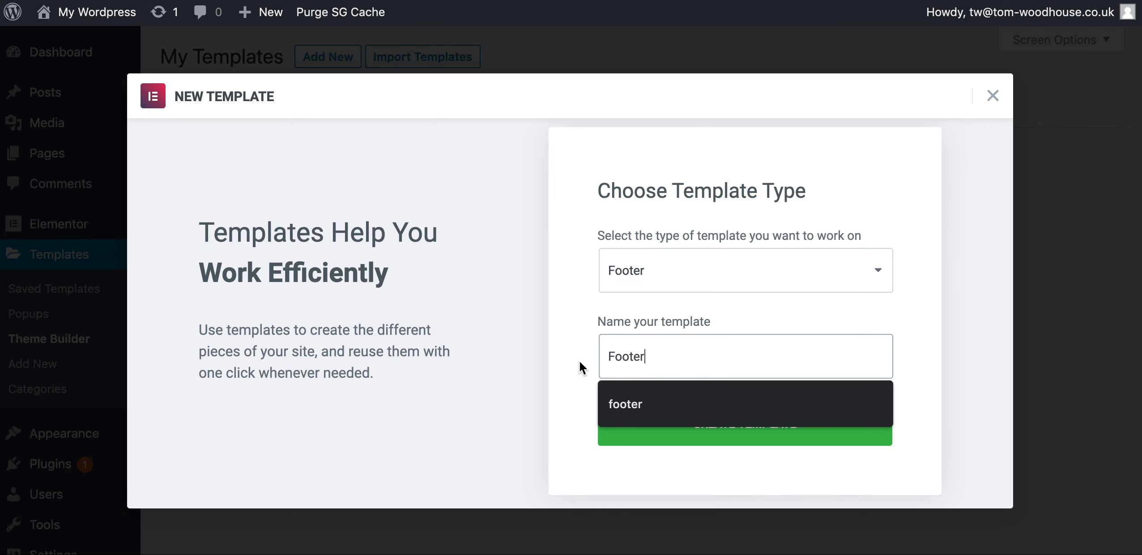
{"action": "left_click", "coordinate": [581, 363]}
{"action": "left_click", "coordinate": [658, 426]}
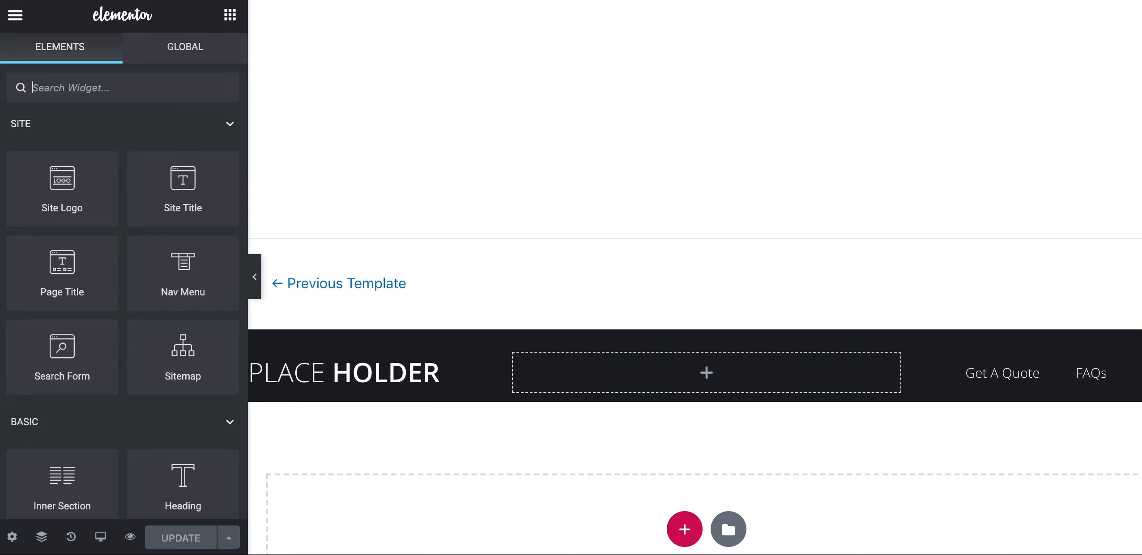
Close the footer Library modal and search the widgets for 'inner' to find Inner Section
{"action": "scroll", "coordinate": [394, 332], "scroll_direction": "down", "scroll_amount": 2}
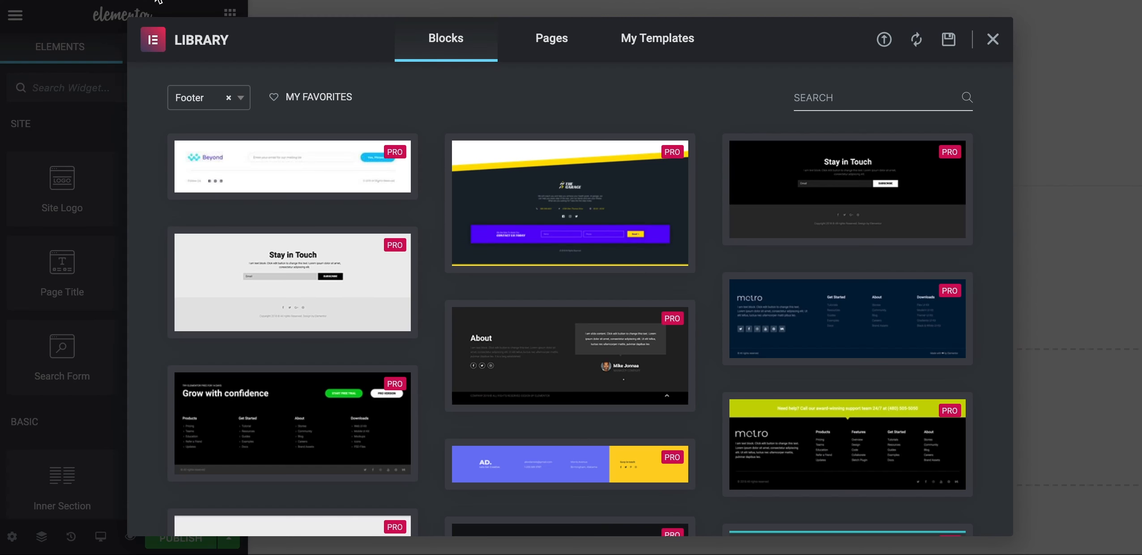
{"action": "left_click", "coordinate": [992, 48]}
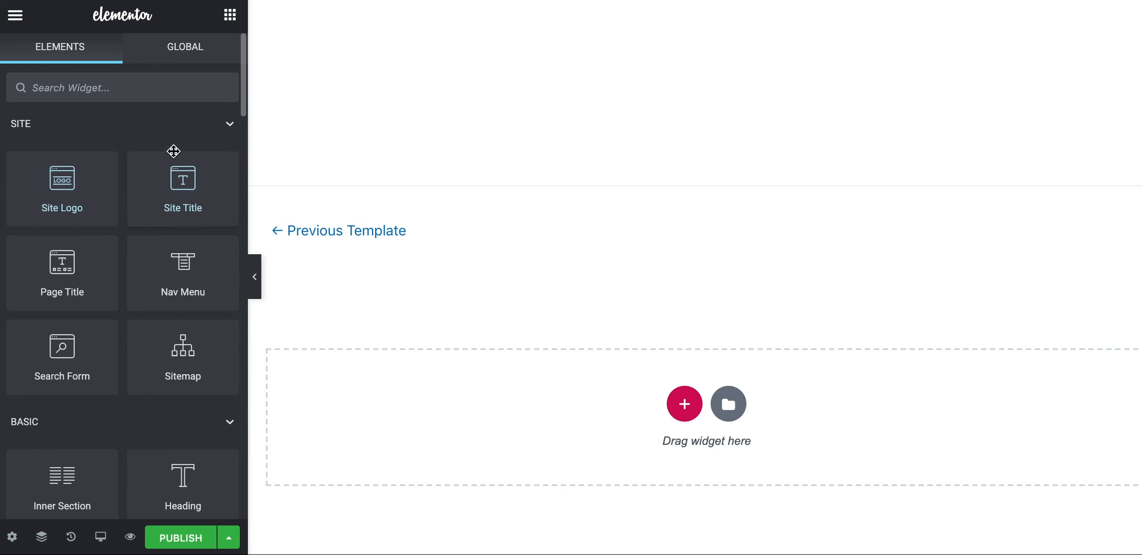
{"action": "left_click", "coordinate": [116, 96]}
{"action": "type", "text": "inner"}
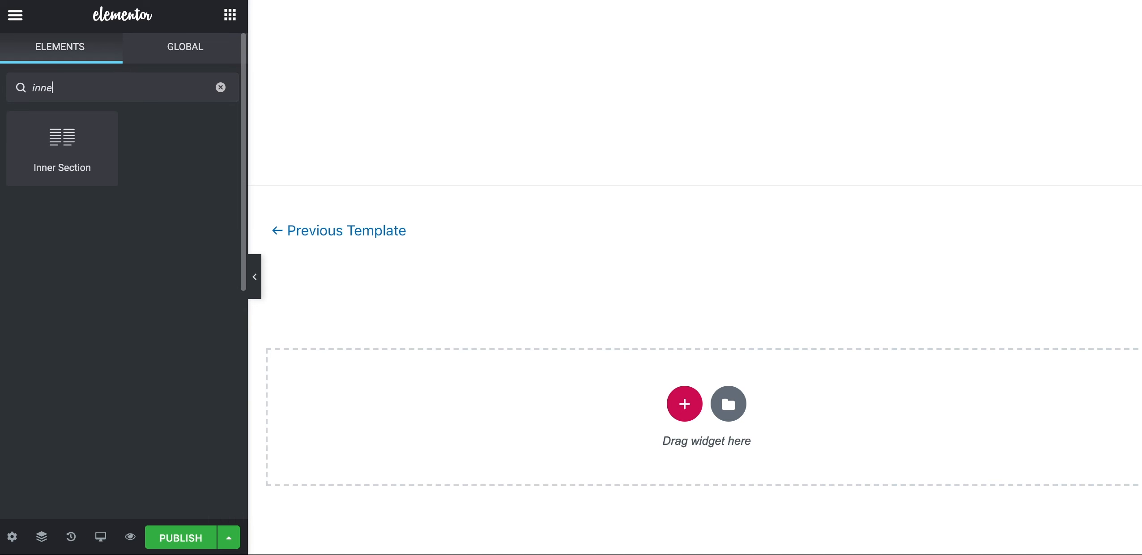